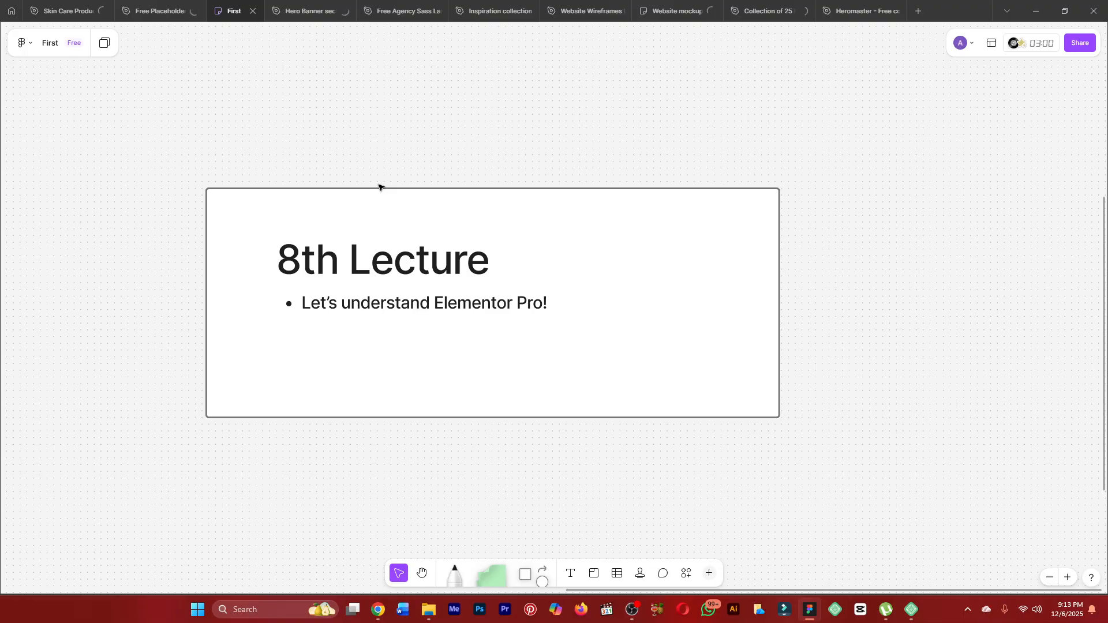
Switch from the FigJam board to the WordPress dashboard in the browser and open the WordPress update page in a new tab.
click(1037, 10)
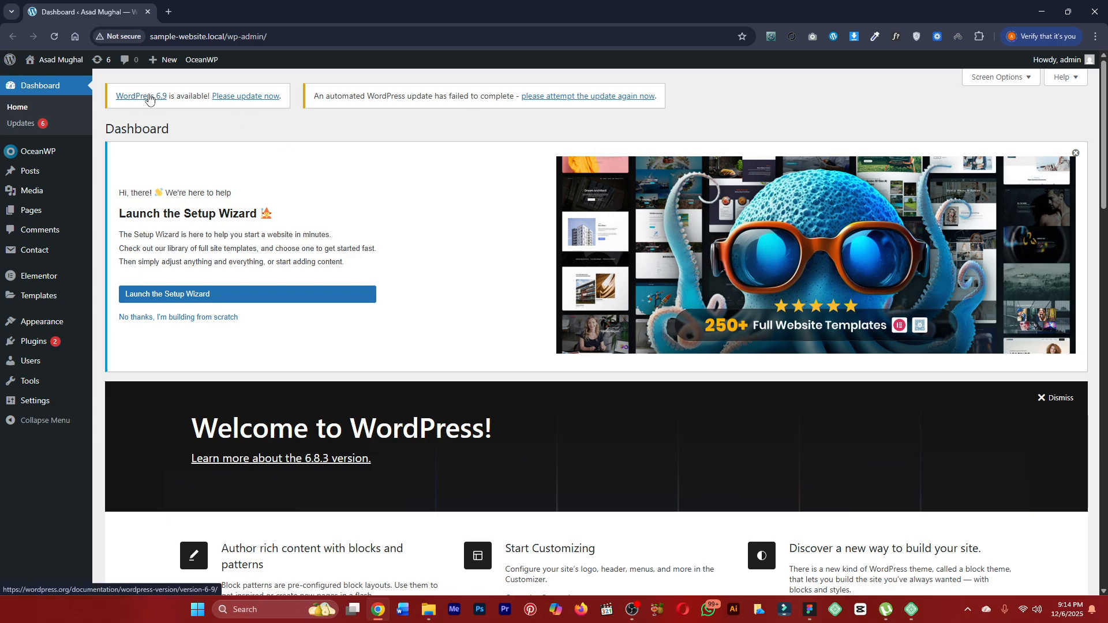
middle_click(250, 100)
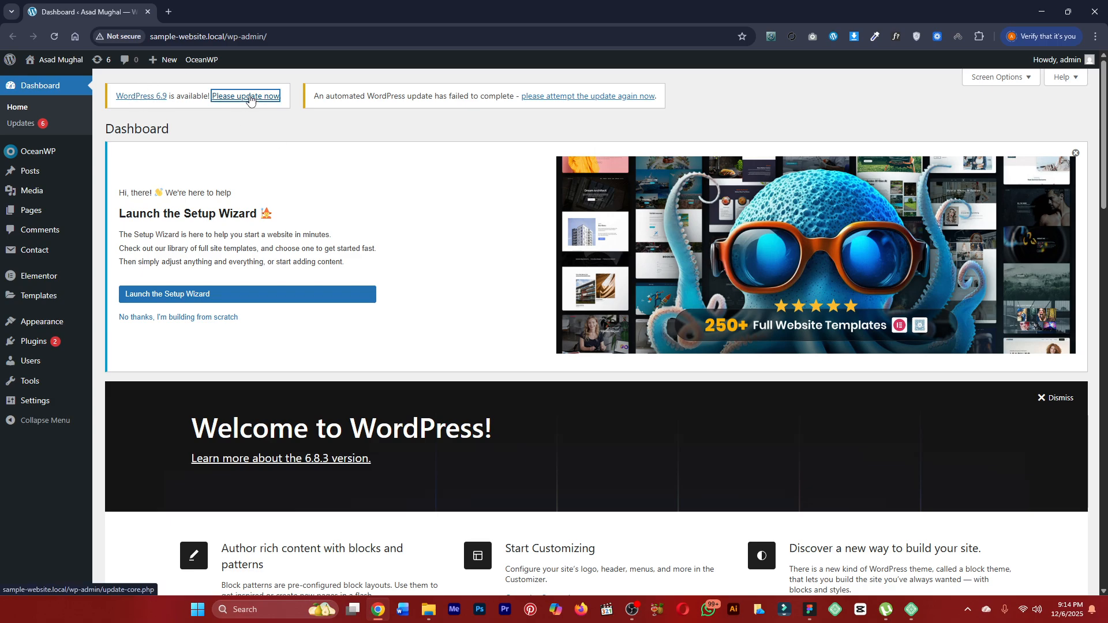
click(214, 7)
click(127, 5)
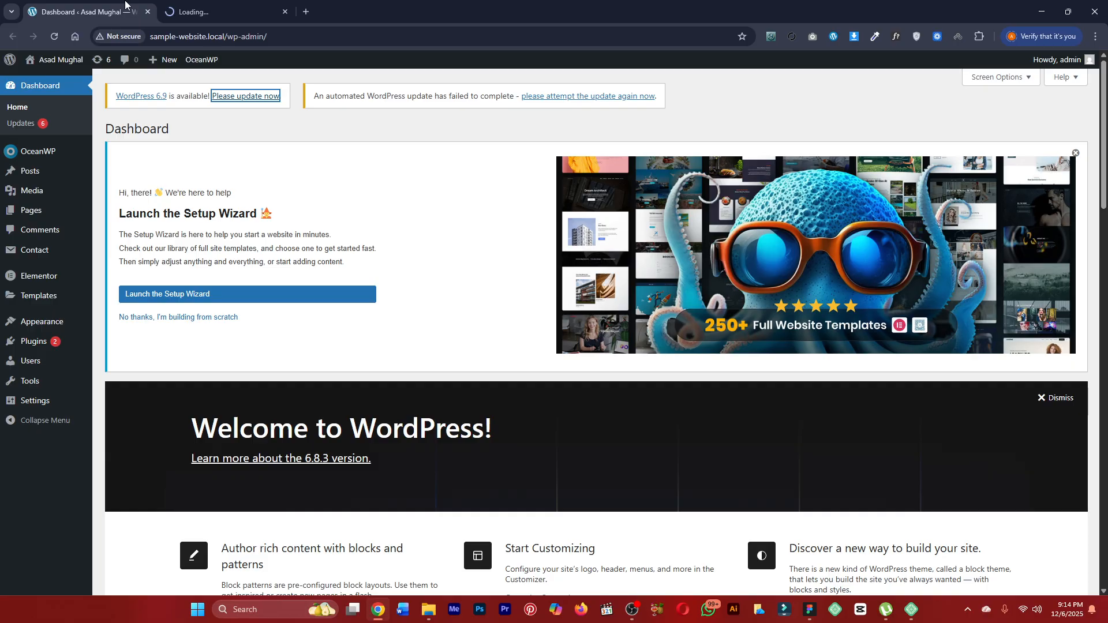
click(215, 11)
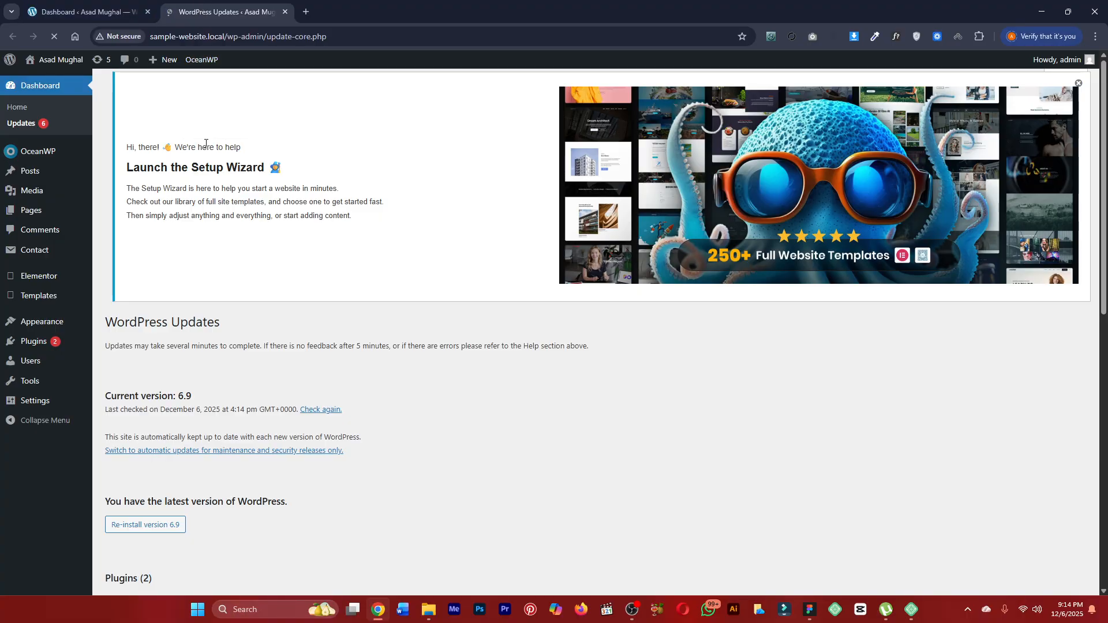
Review the core version, plugin and theme sections of the WordPress Updates page.
scroll(239, 254, down, 3)
scroll(238, 254, down, 3)
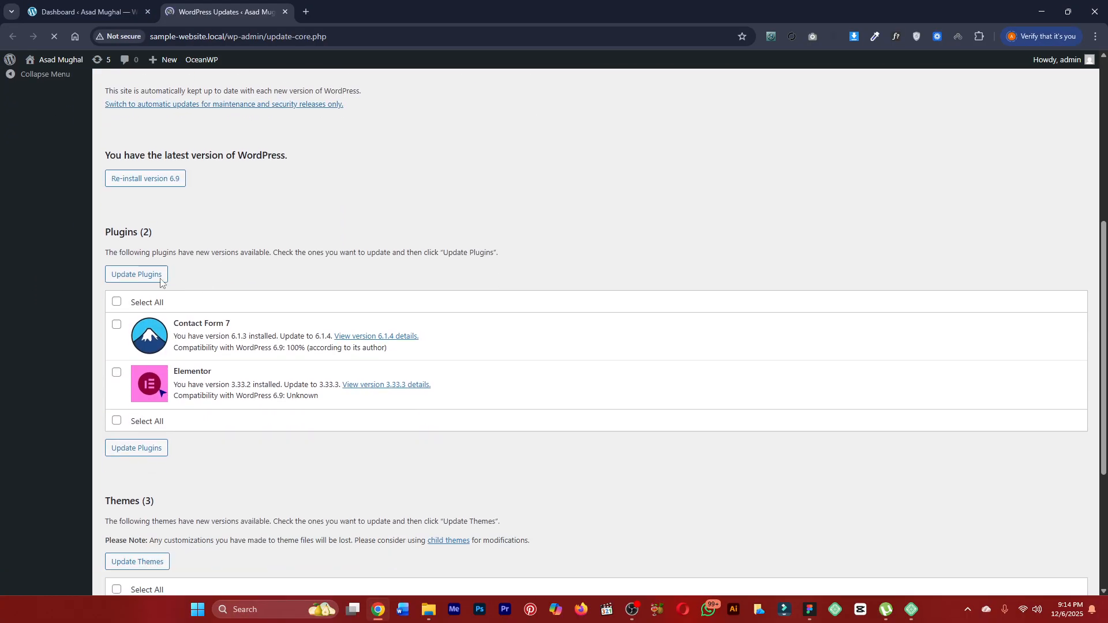
scroll(149, 290, up, 2)
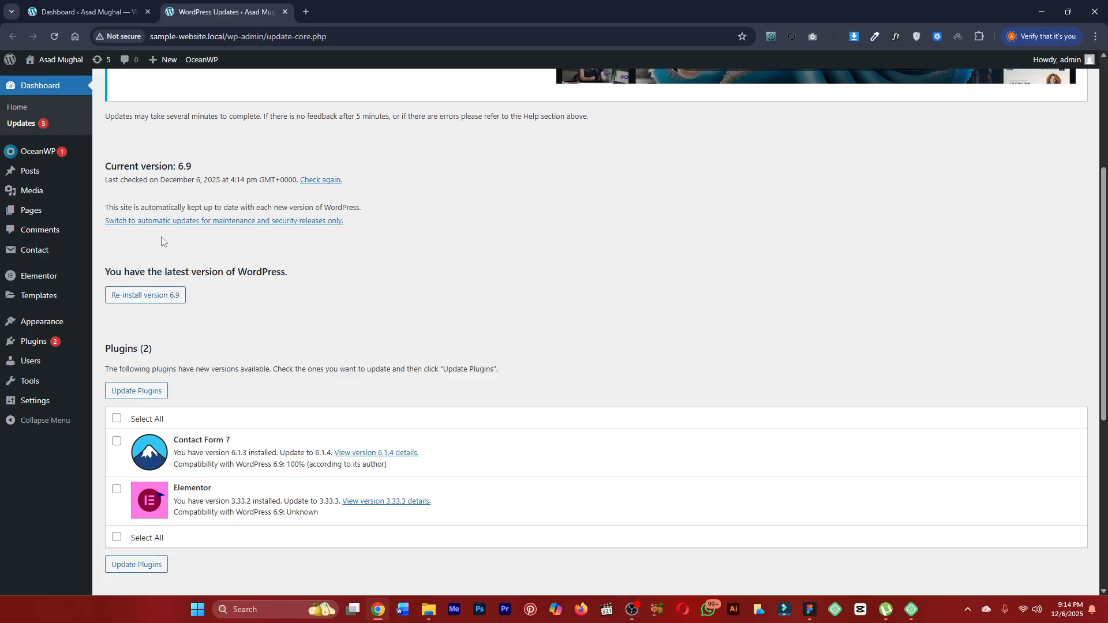
scroll(190, 249, up, 1)
scroll(223, 250, up, 3)
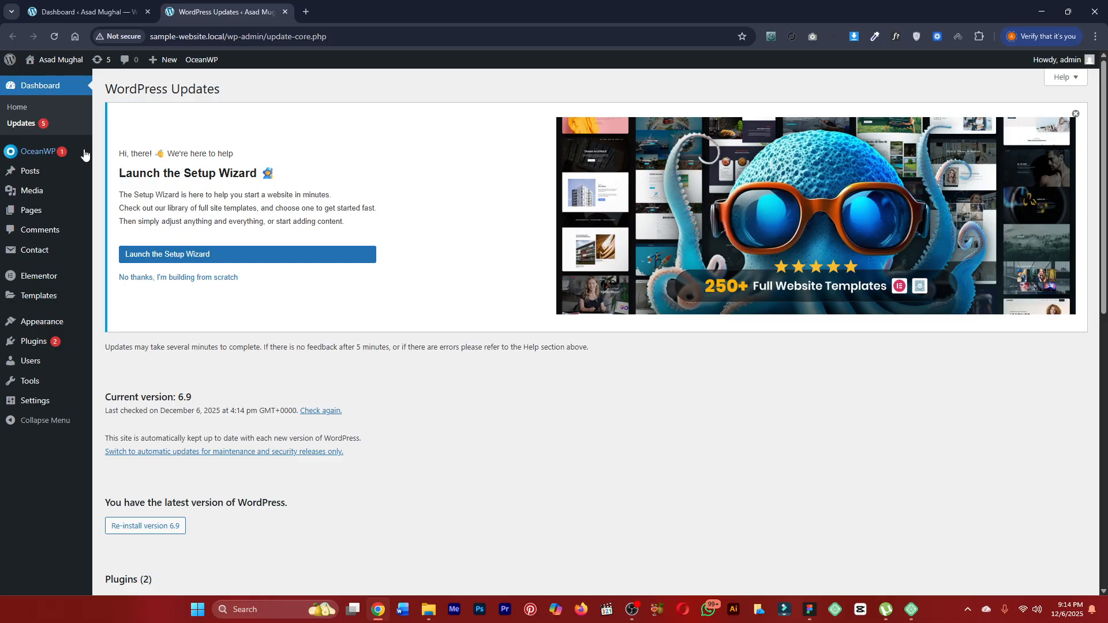
Open the Pages list and view the published homepage in a new tab.
click(20, 208)
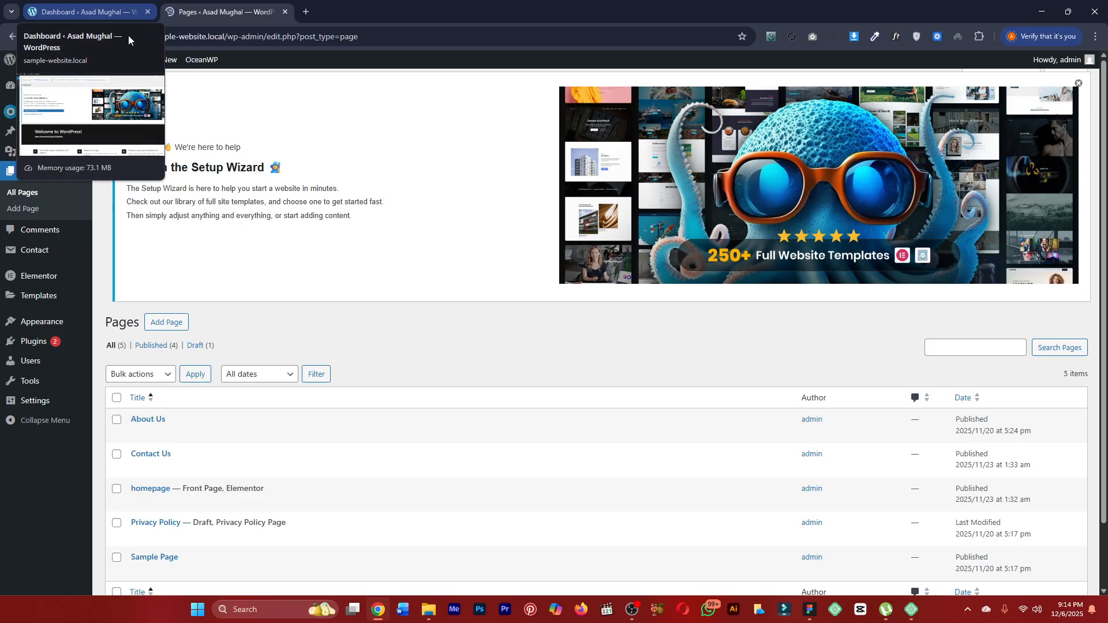
scroll(211, 202, down, 1)
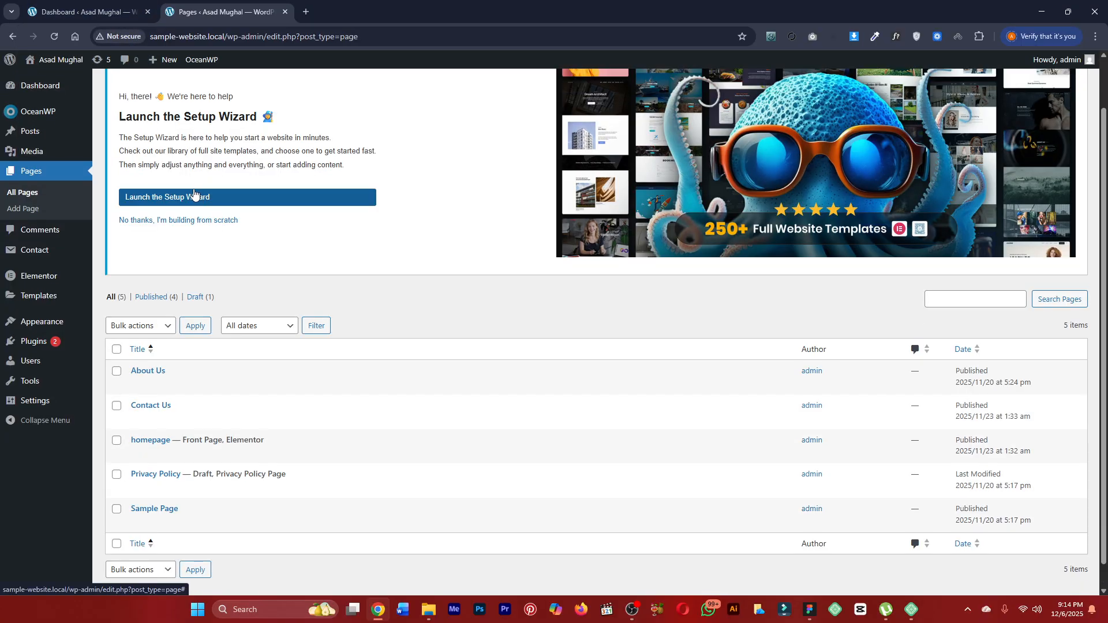
middle_click(220, 454)
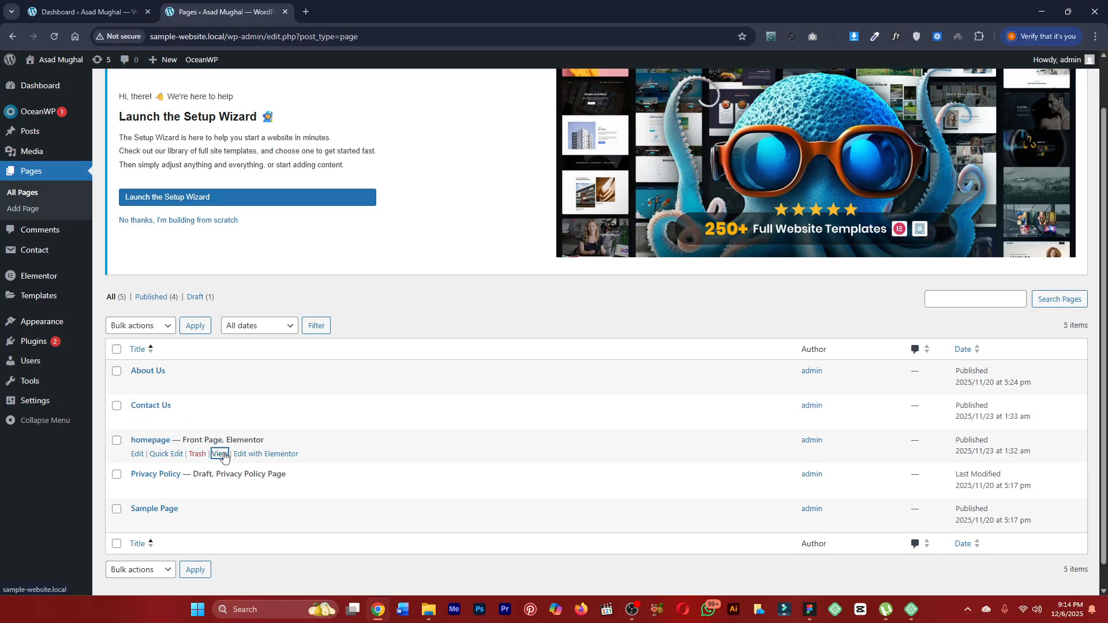
click(337, 19)
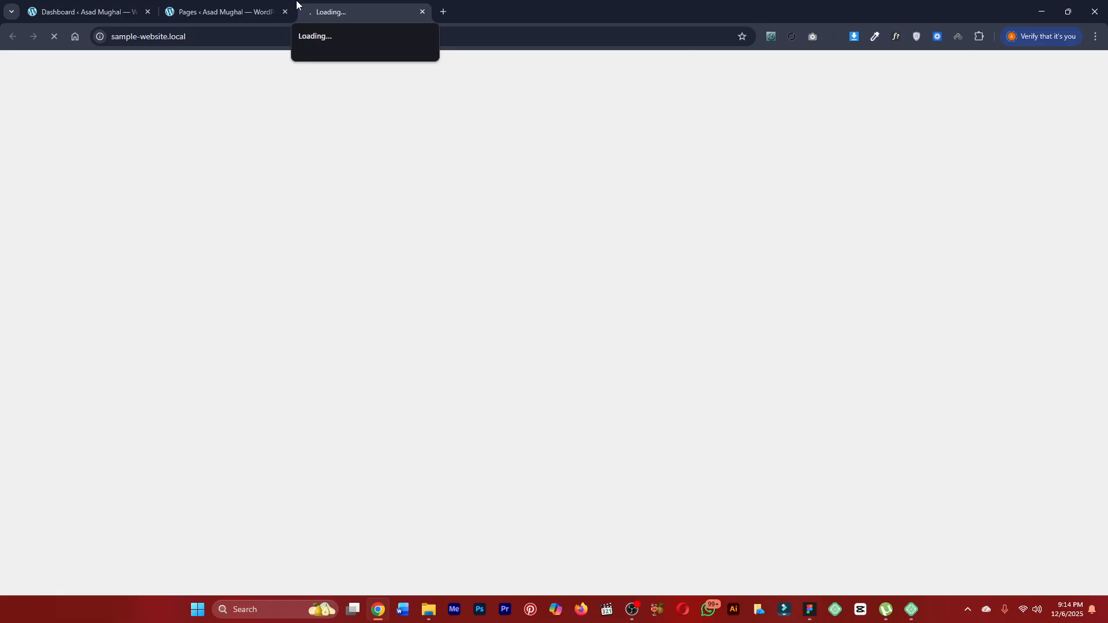
click(293, 7)
click(339, 6)
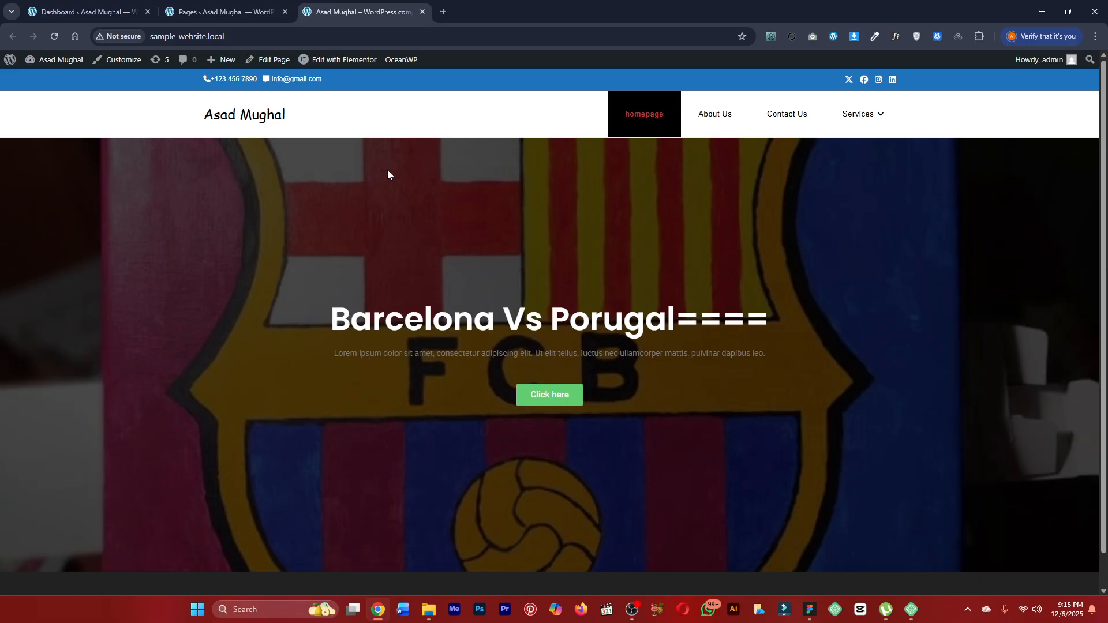
Open the homepage in the Elementor editor in a new tab and delete its football hero container.
scroll(387, 175, down, 1)
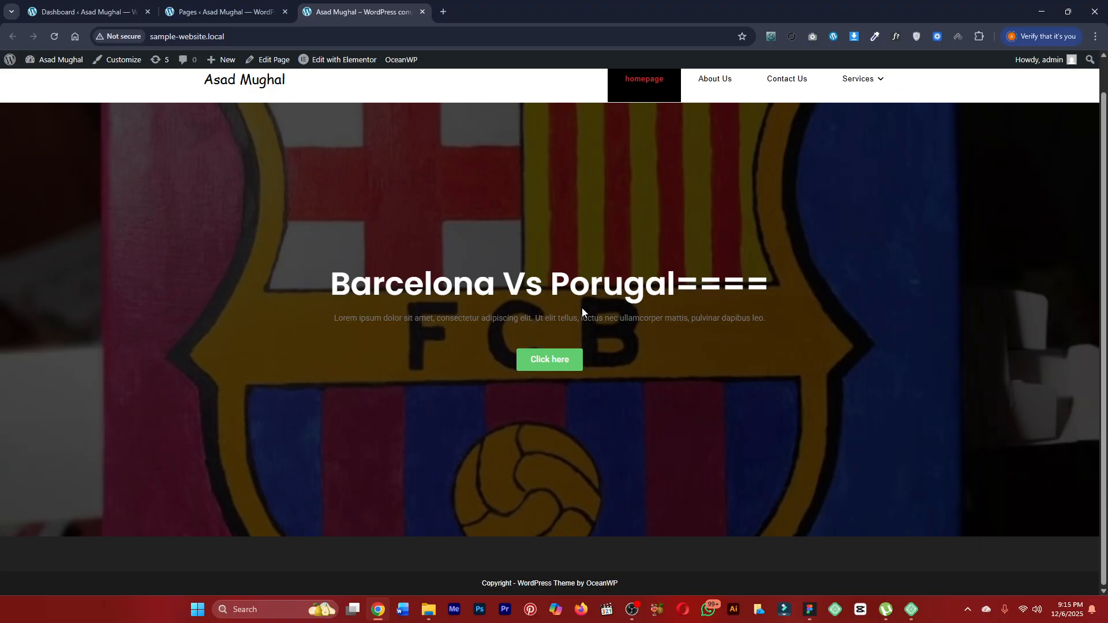
scroll(582, 312, up, 1)
right_click(365, 66)
click(400, 77)
click(503, 4)
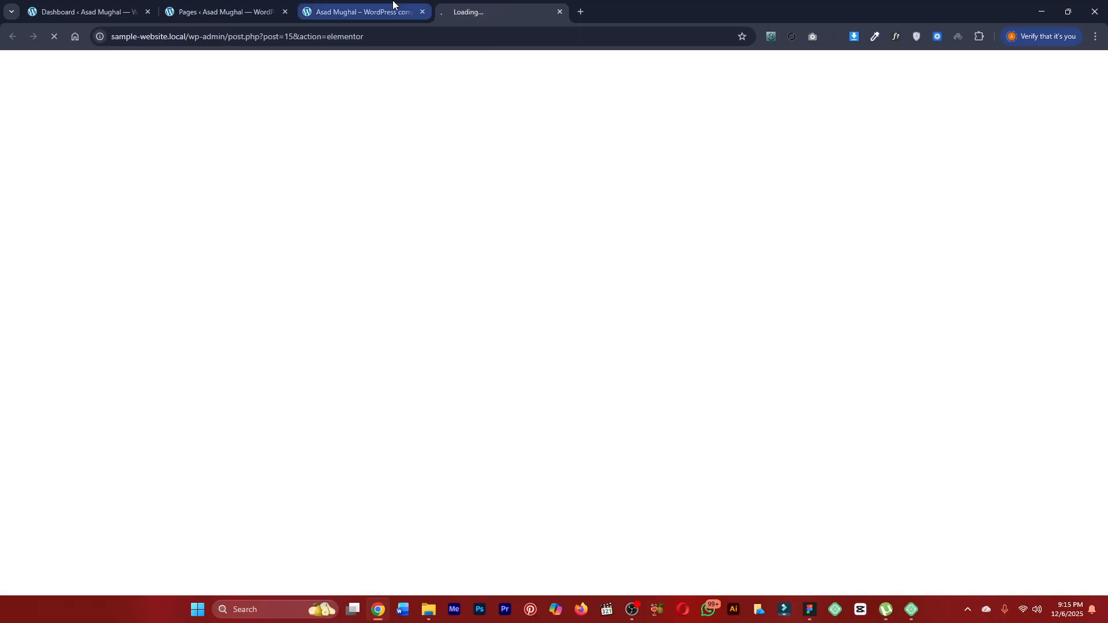
click(410, 6)
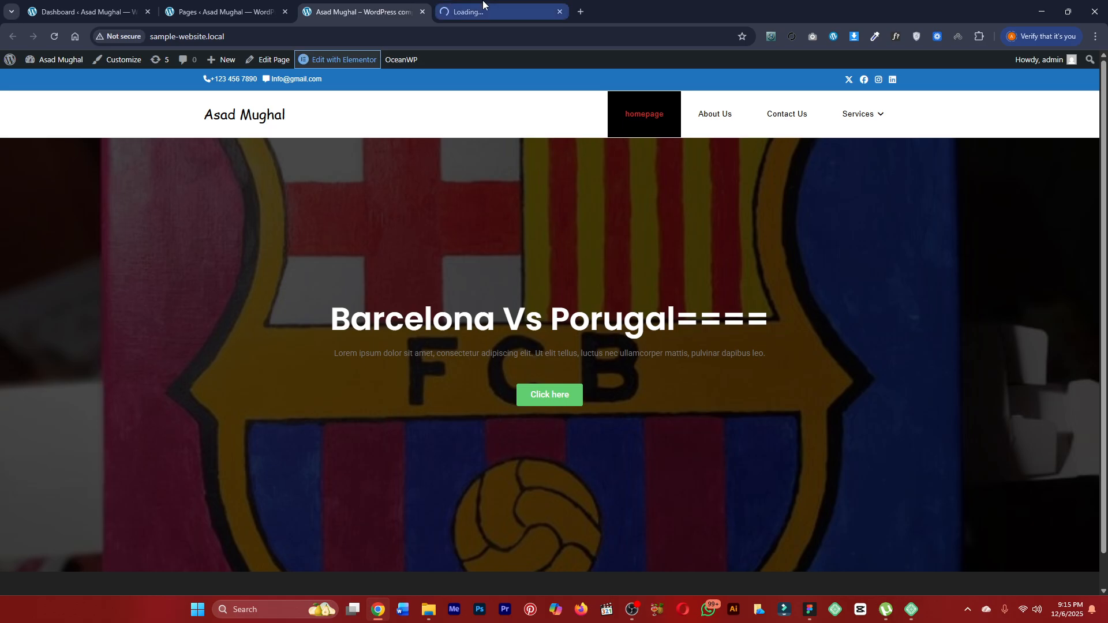
click(483, 4)
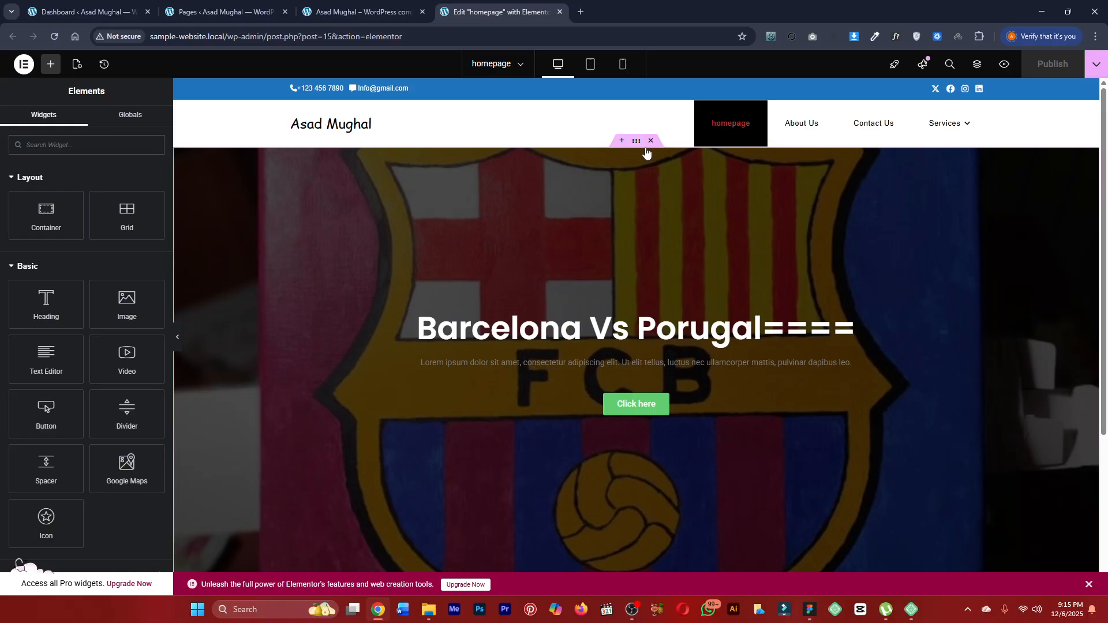
click(649, 148)
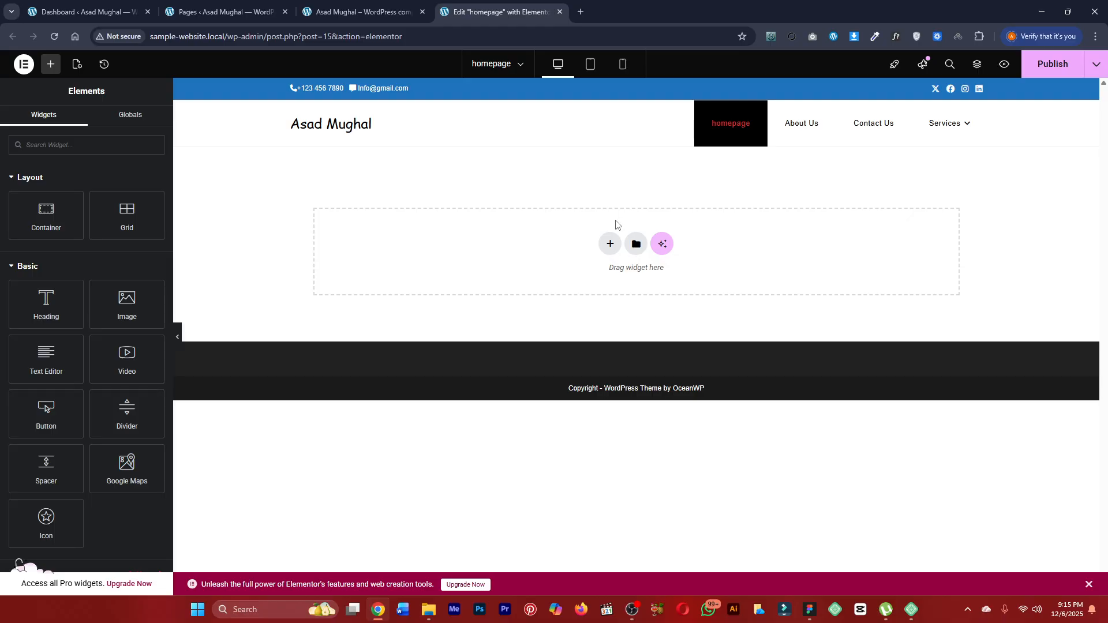
Open apple.com in a new tab and examine its hero banner and iPhone section.
click(581, 12)
text(apple)
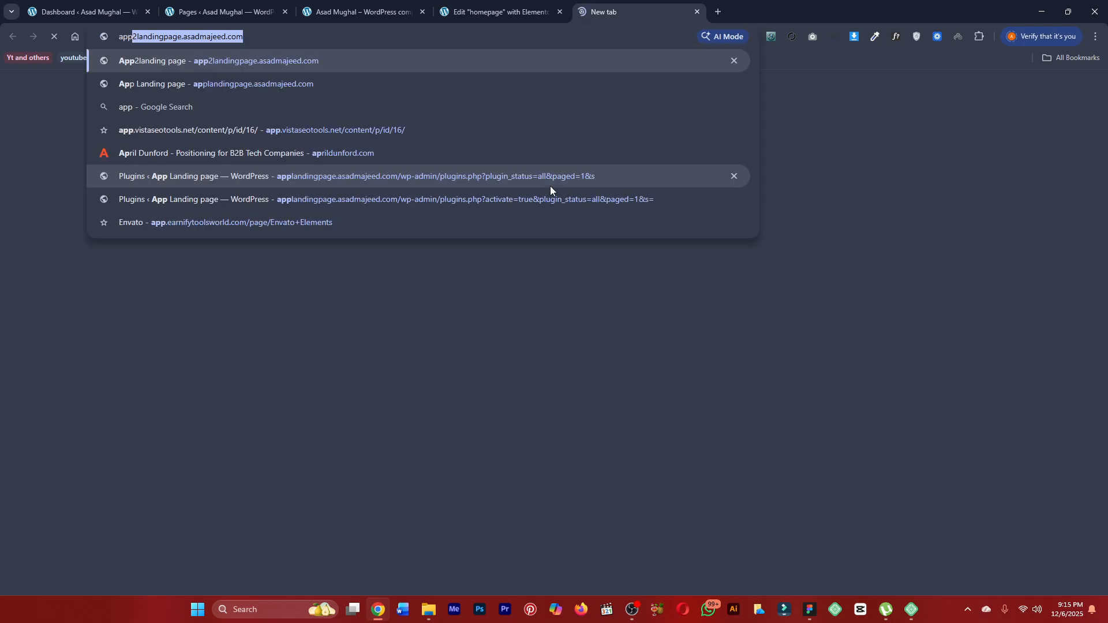
text(.com)
key(Return)
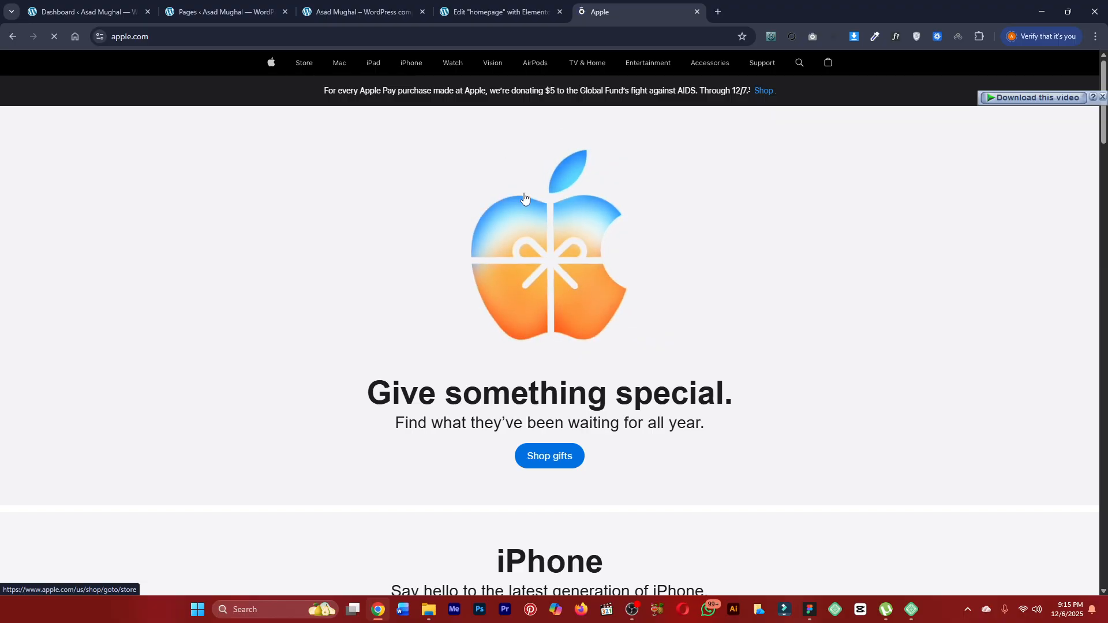
scroll(434, 287, down, 2)
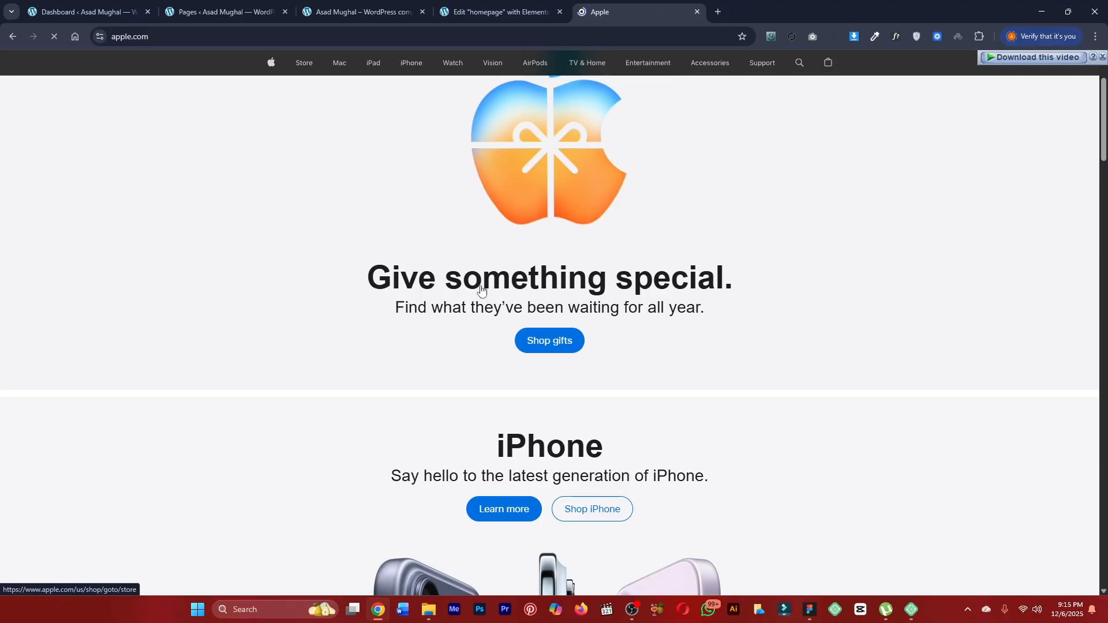
scroll(551, 331, down, 4)
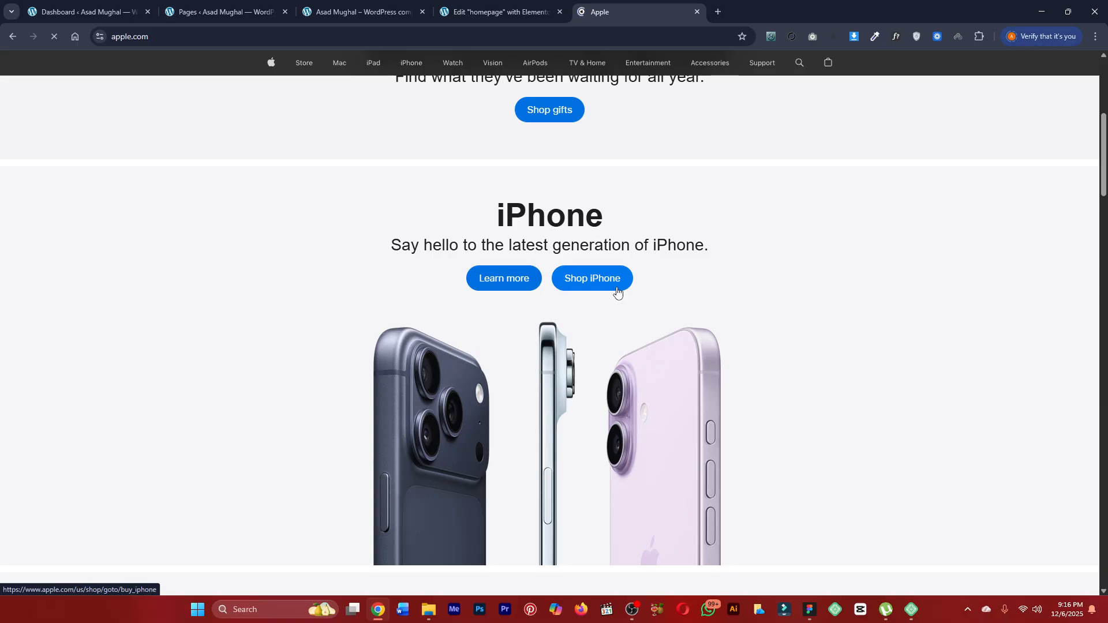
Capture a screenshot of the full "Give something special." hero section on the Apple homepage.
click(501, 11)
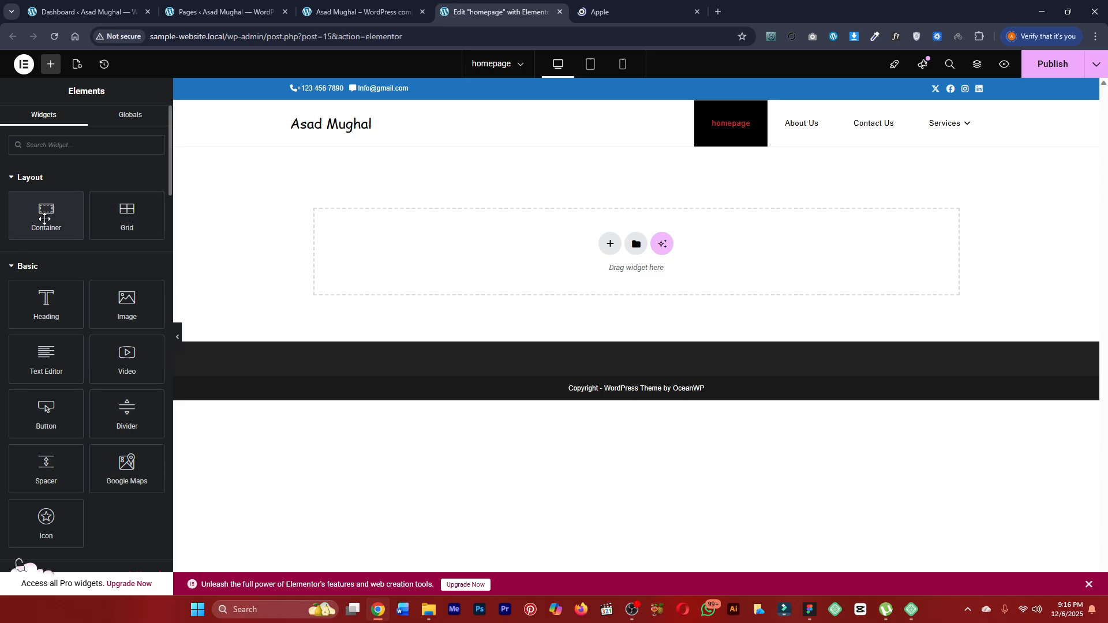
click(635, 11)
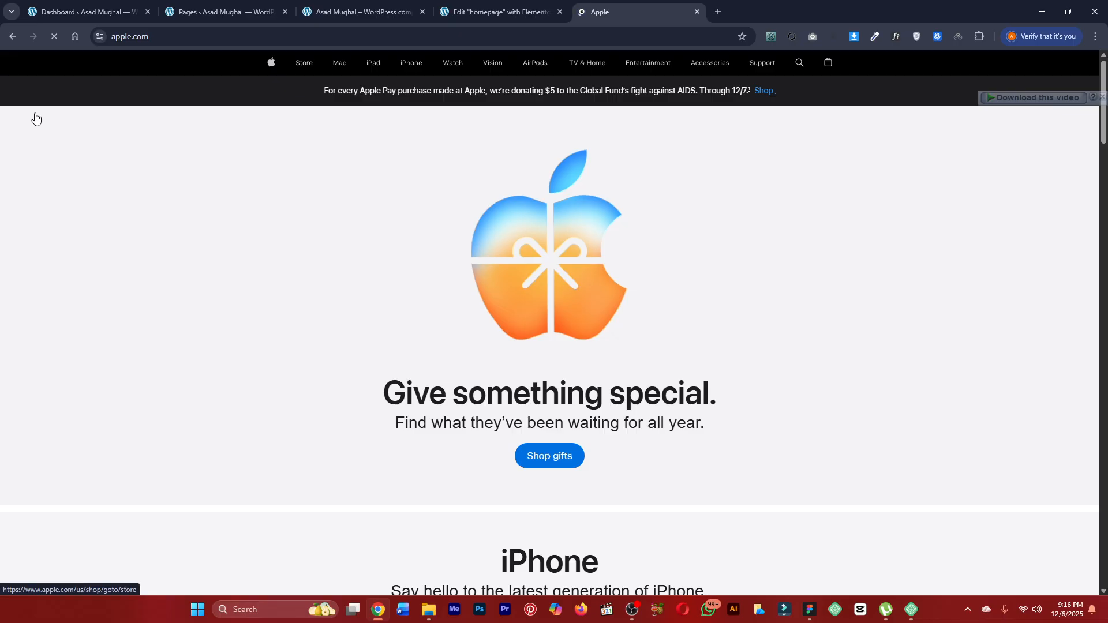
key(super+shift+s)
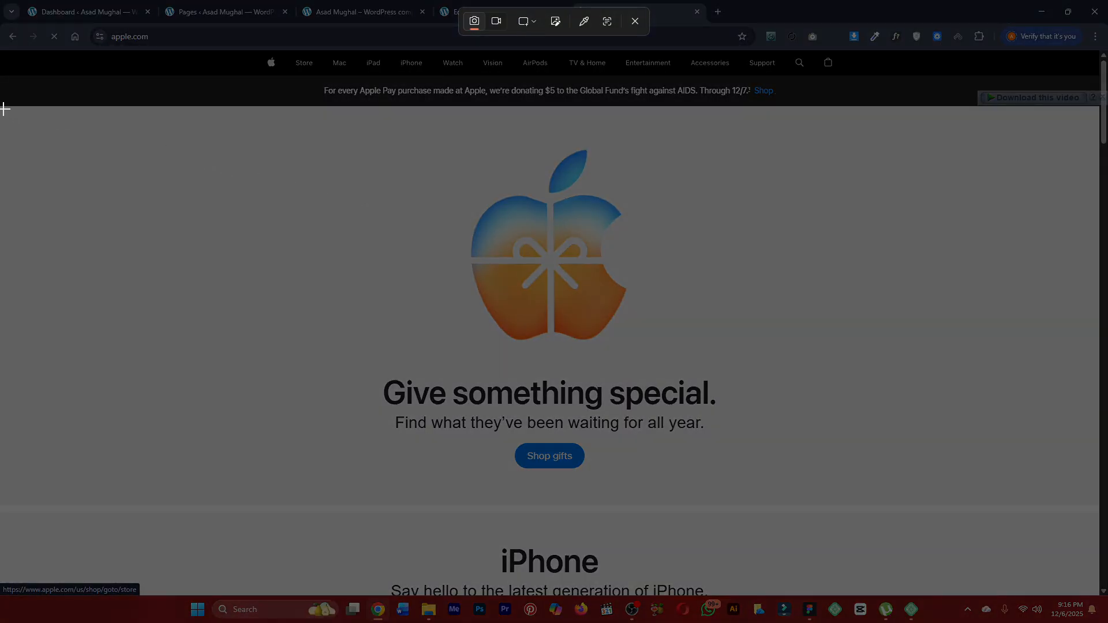
drag(2, 107, 1091, 512)
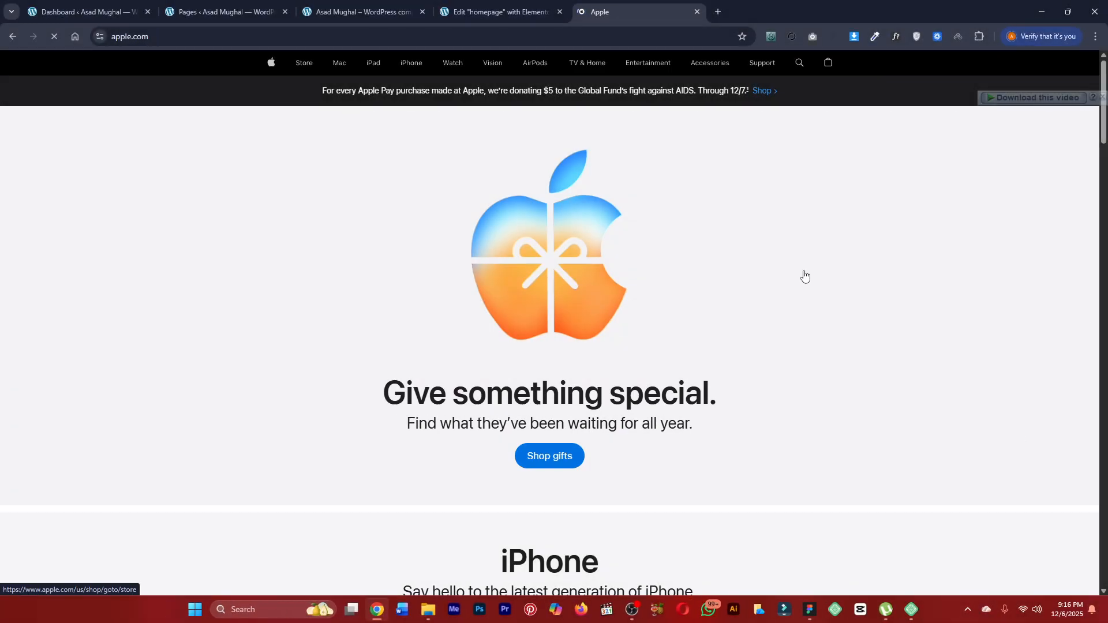
Switch to the First board in Figma and bring up the empty canvas beside the 8th Lecture box.
click(809, 610)
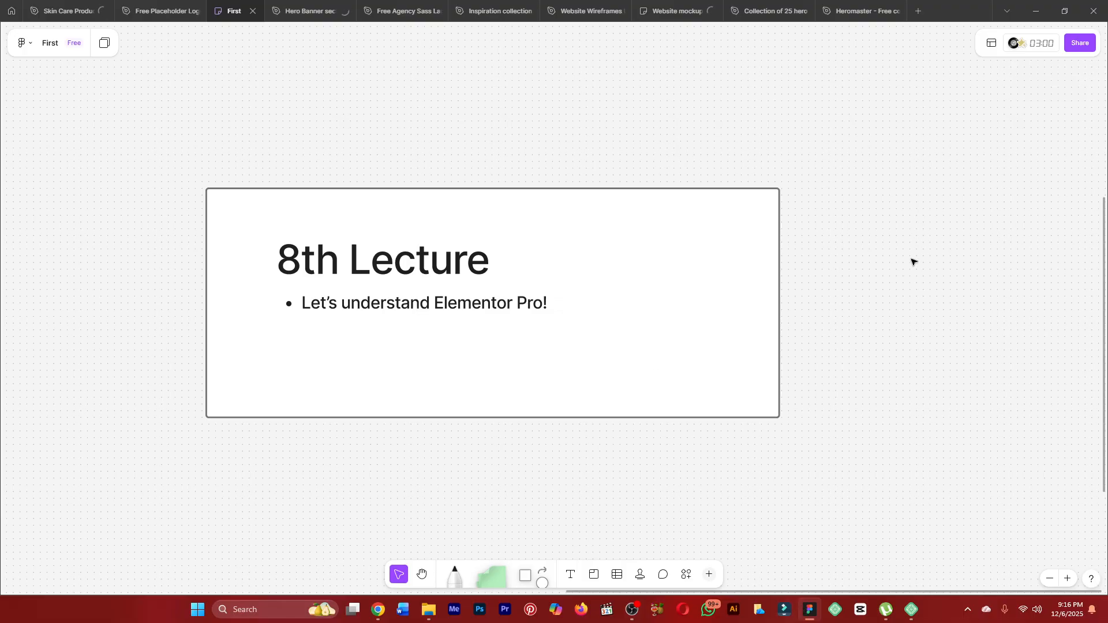
key(h)
drag(922, 255, 447, 270)
key(v)
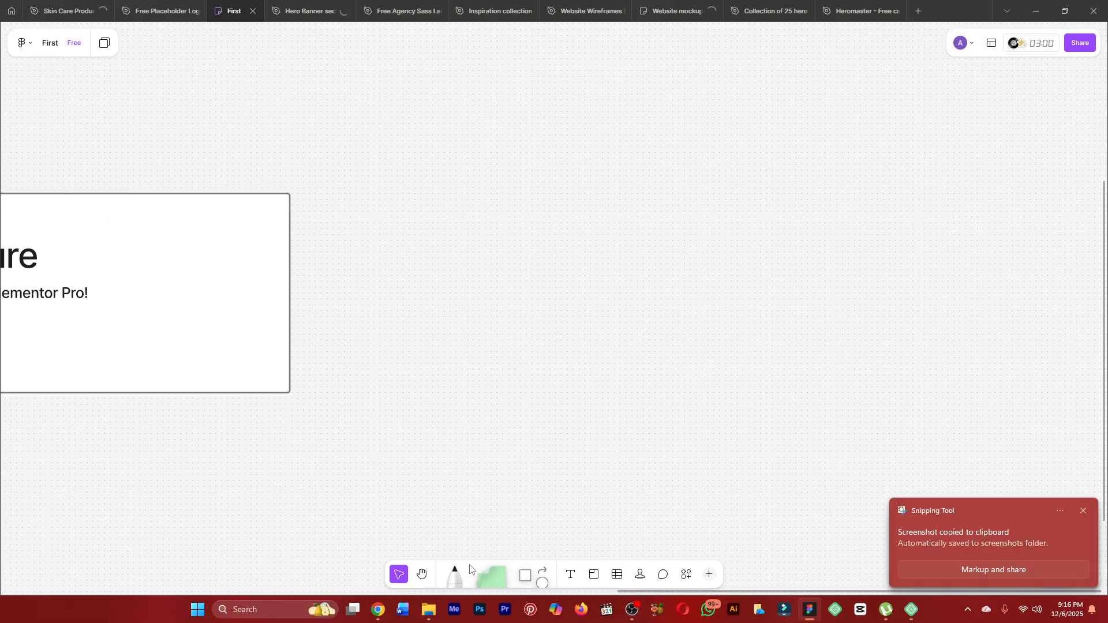
Try to draw a rectangle on the empty canvas beside the 8th Lecture box.
click(523, 575)
drag(415, 164, 422, 182)
click(577, 329)
click(639, 386)
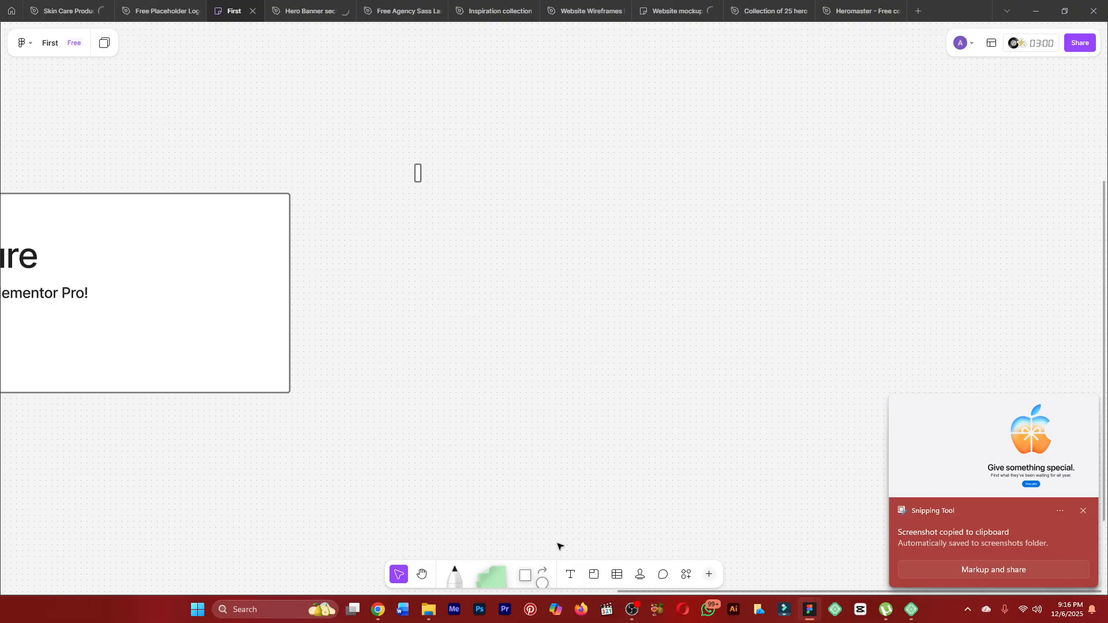
Draw a large, wide rectangle on the empty canvas beside the 8th Lecture box as the hero section frame.
click(540, 579)
click(515, 546)
mouse_move(525, 176)
mouse_down()
mouse_move(797, 232)
mouse_move(1020, 414)
mouse_move(1083, 413)
mouse_move(1067, 445)
mouse_up()
mouse_move(998, 403)
mouse_down()
mouse_move(524, 285)
mouse_move(431, 282)
mouse_up()
key(space)
key(space)
drag(334, 200, 596, 250)
Delete the tiny stray rectangle next to the large hero section frame.
click(161, 116)
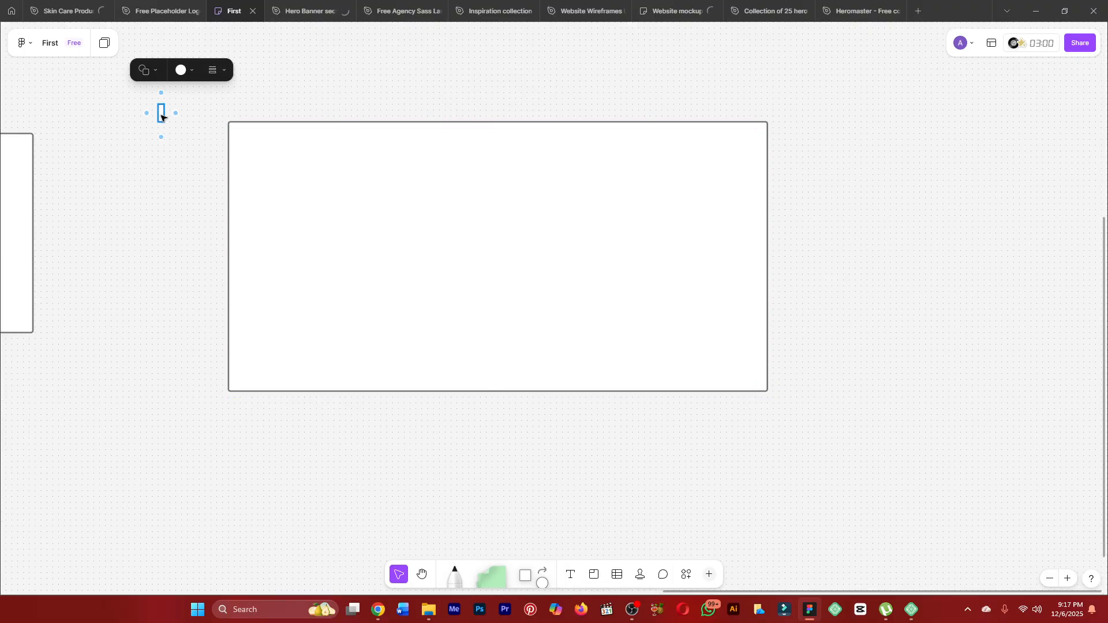
key(Delete)
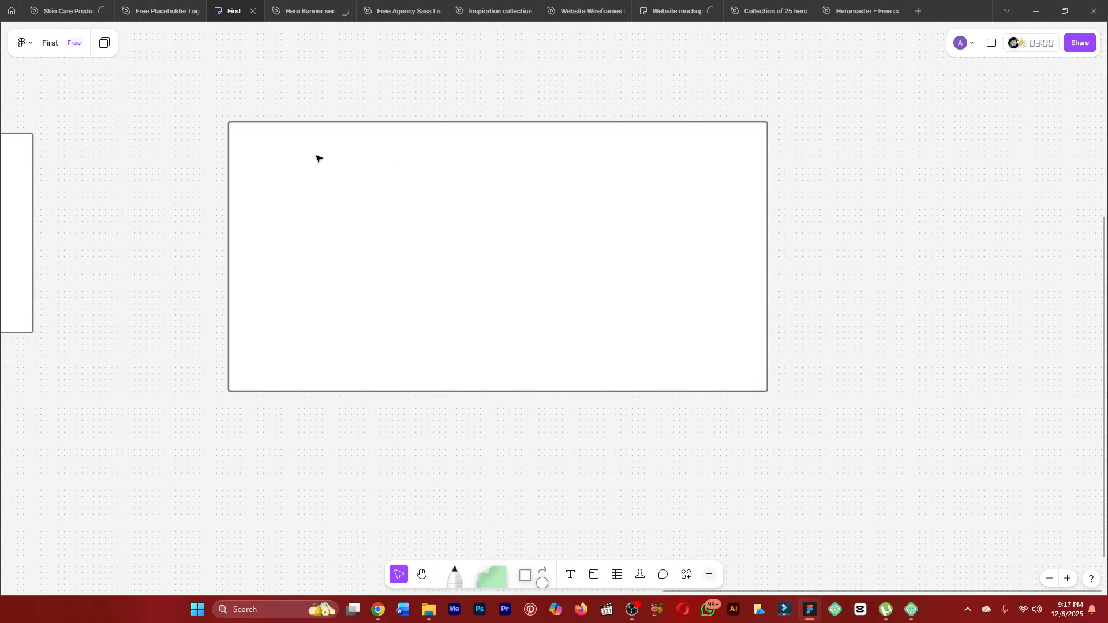
click(349, 157)
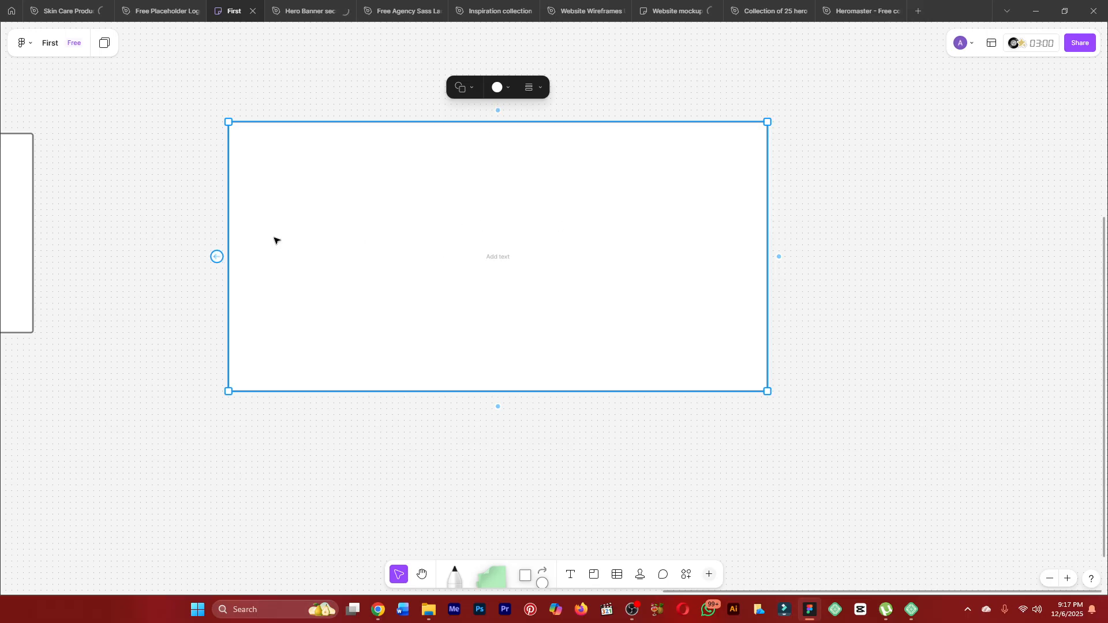
scroll(535, 245, down, 1)
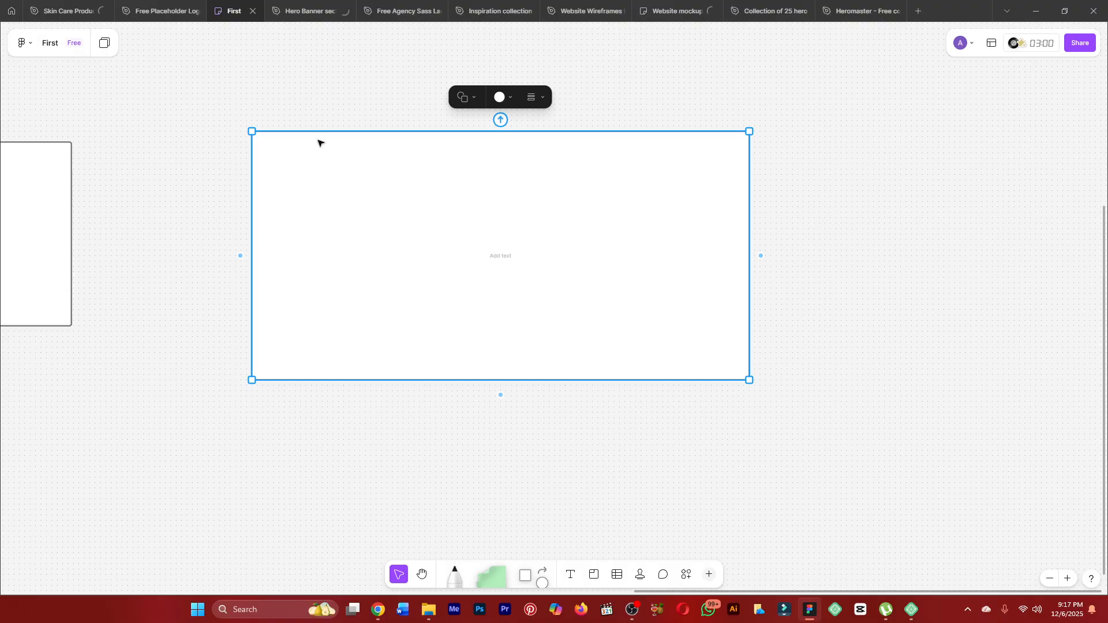
click(809, 250)
Add three centred placeholder rectangles of decreasing size, stacked for heading, subtext and button, in the upper part of the hero frame.
scroll(459, 202, down, 3)
drag(520, 229, 443, 180)
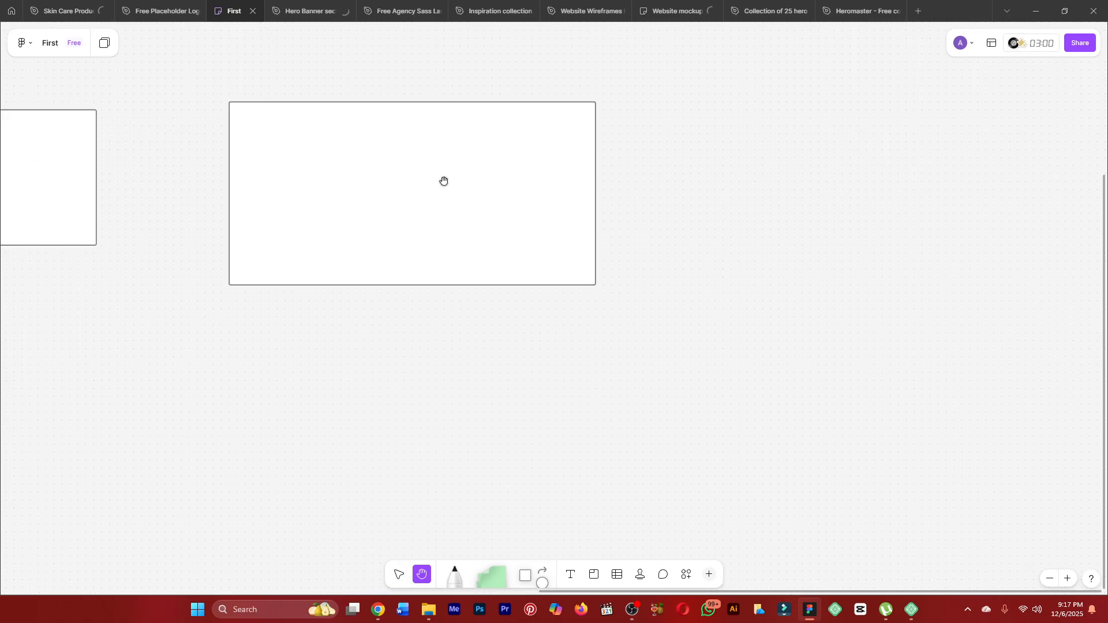
scroll(412, 159, up, 3)
click(524, 579)
click(513, 544)
drag(226, 96, 587, 143)
click(969, 149)
drag(432, 119, 403, 263)
key(Escape)
scroll(435, 163, down, 5)
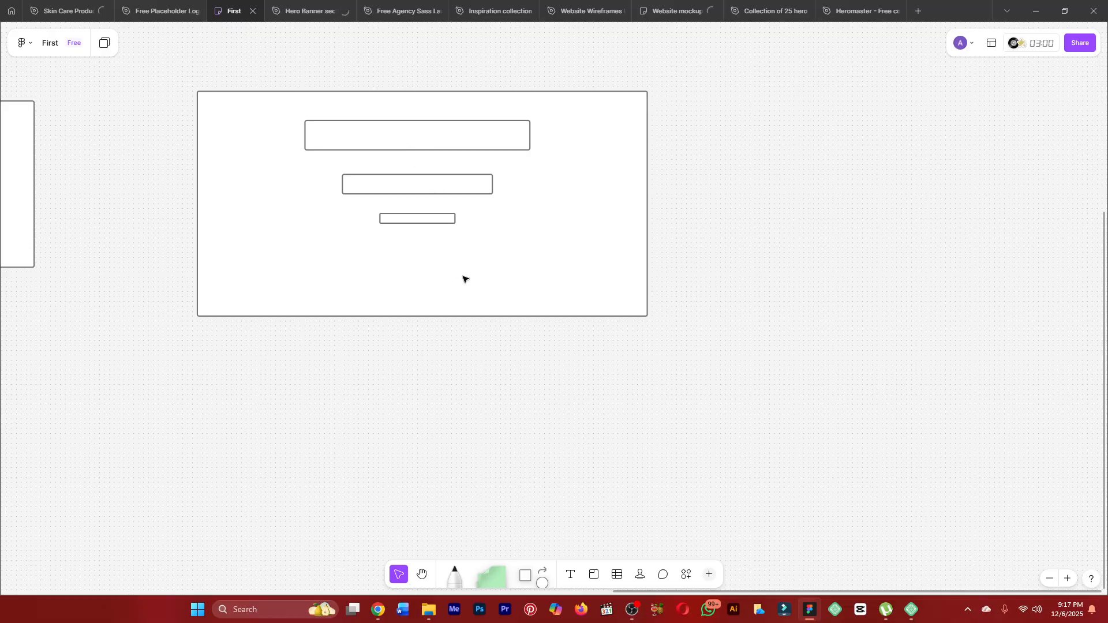
Duplicate the large hero frame directly below the original as an empty second section frame.
scroll(462, 277, down, 2)
key(h)
drag(504, 358, 501, 269)
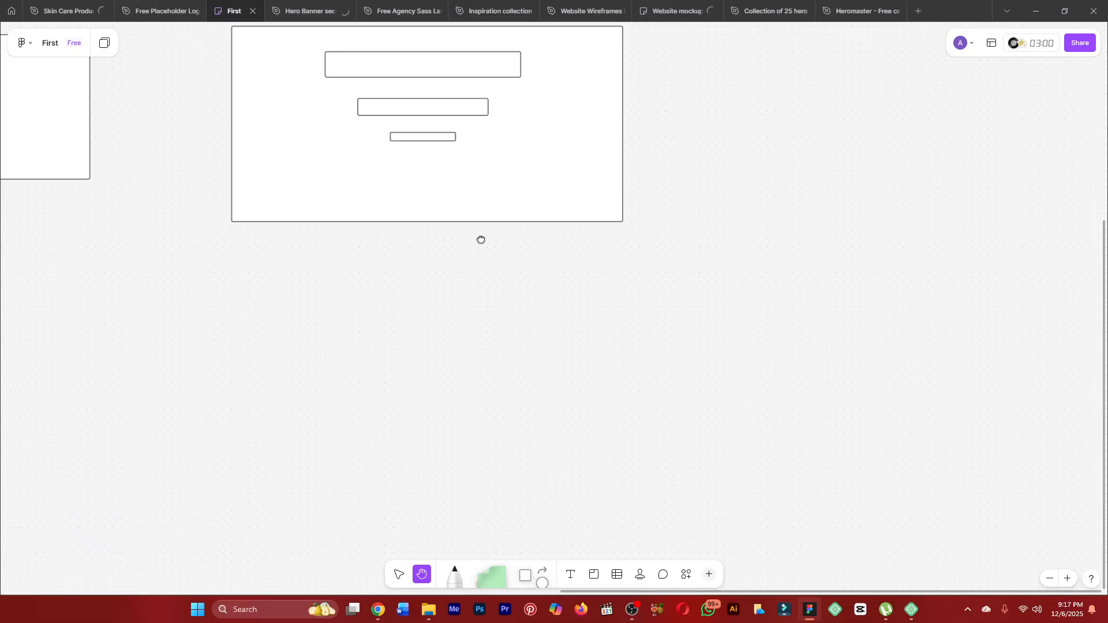
scroll(479, 240, up, 1)
key(v)
drag(484, 196, 470, 314)
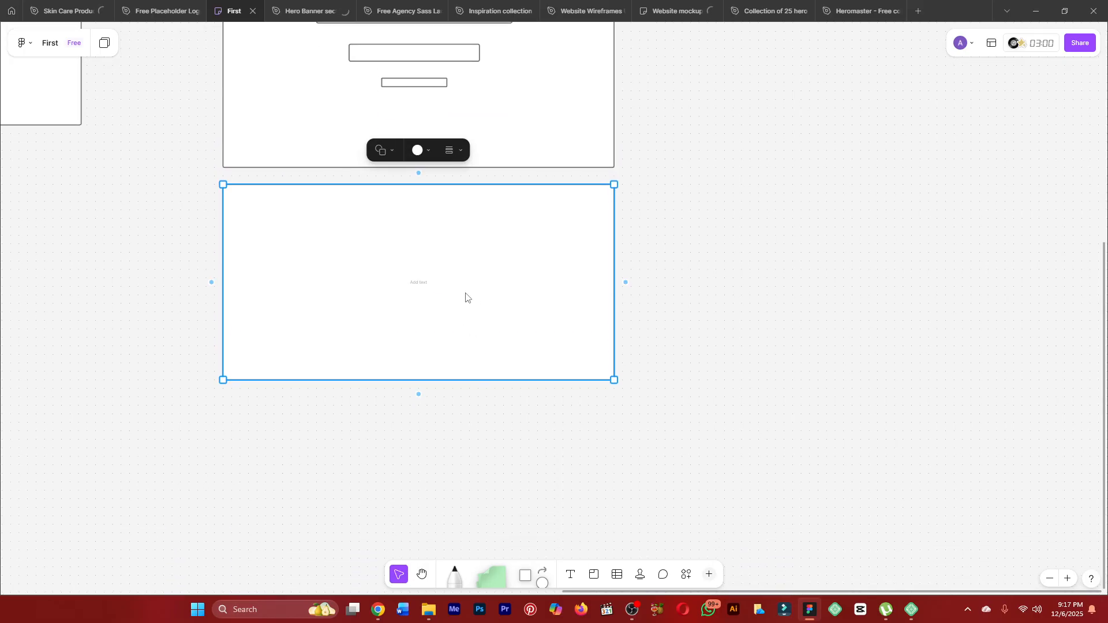
Rework the hero's heading and subtext placeholders into one large box beside two rows of three small boxes in the second frame.
scroll(466, 295, up, 2)
click(409, 30)
drag(408, 29, 339, 276)
drag(443, 278, 319, 341)
click(423, 87)
drag(423, 87, 555, 321)
click(693, 283)
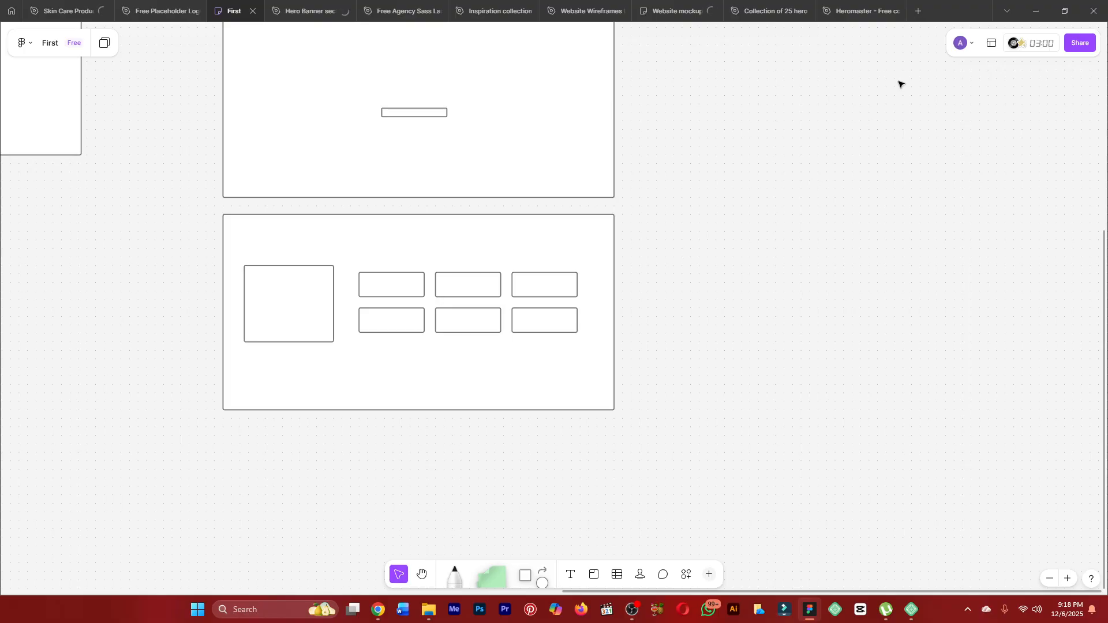
Switch to Local and open the WordPress admin of the first site, and close the Apple page in Chrome.
click(1036, 11)
click(467, 5)
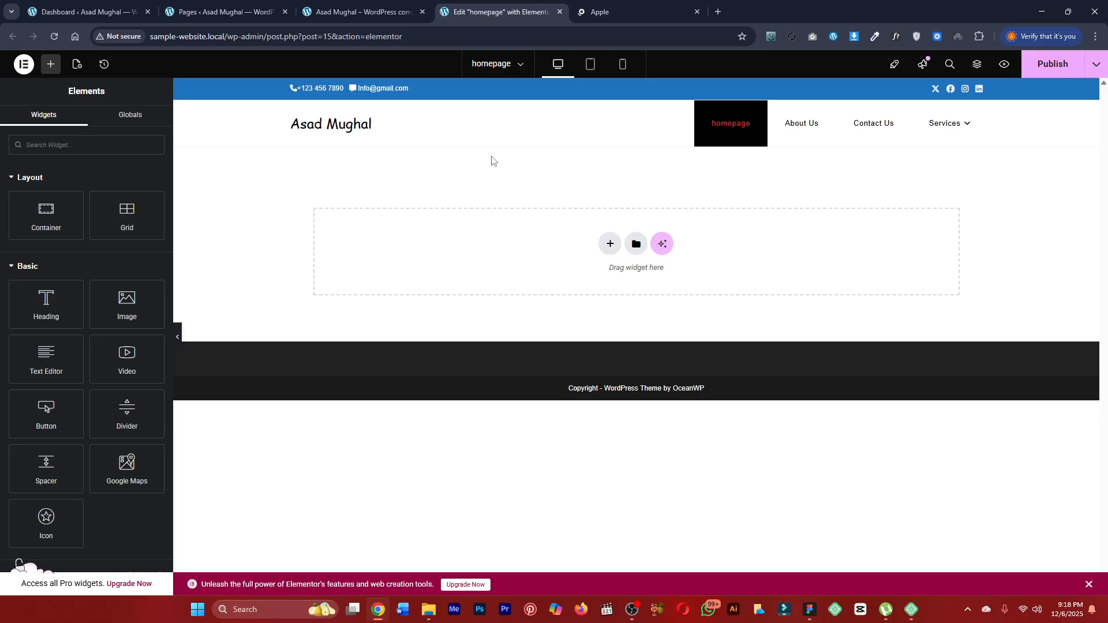
click(912, 609)
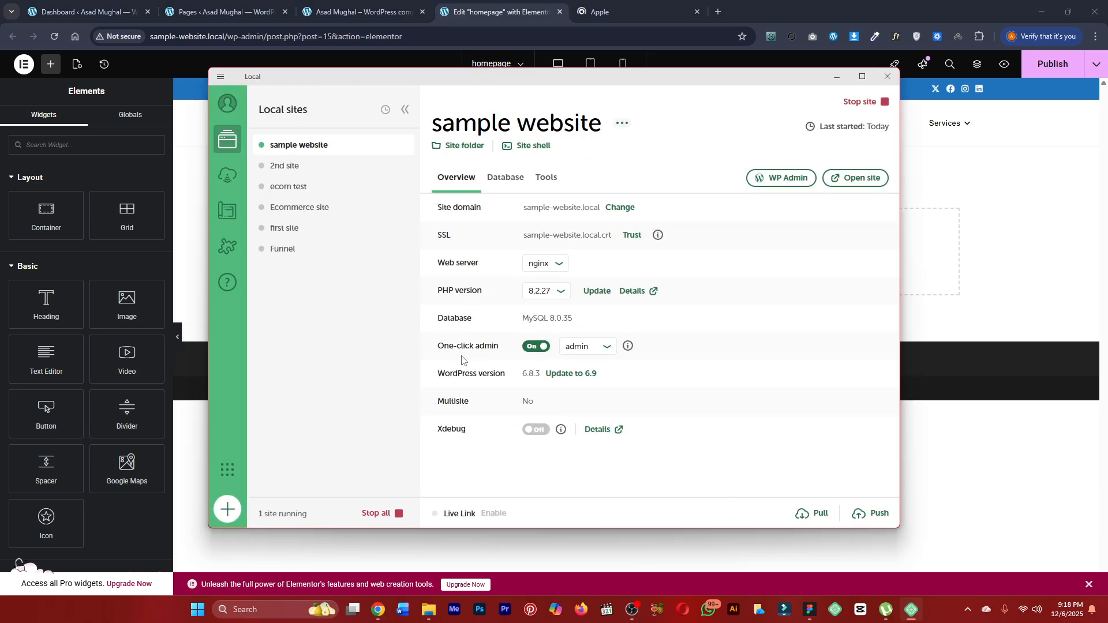
click(298, 233)
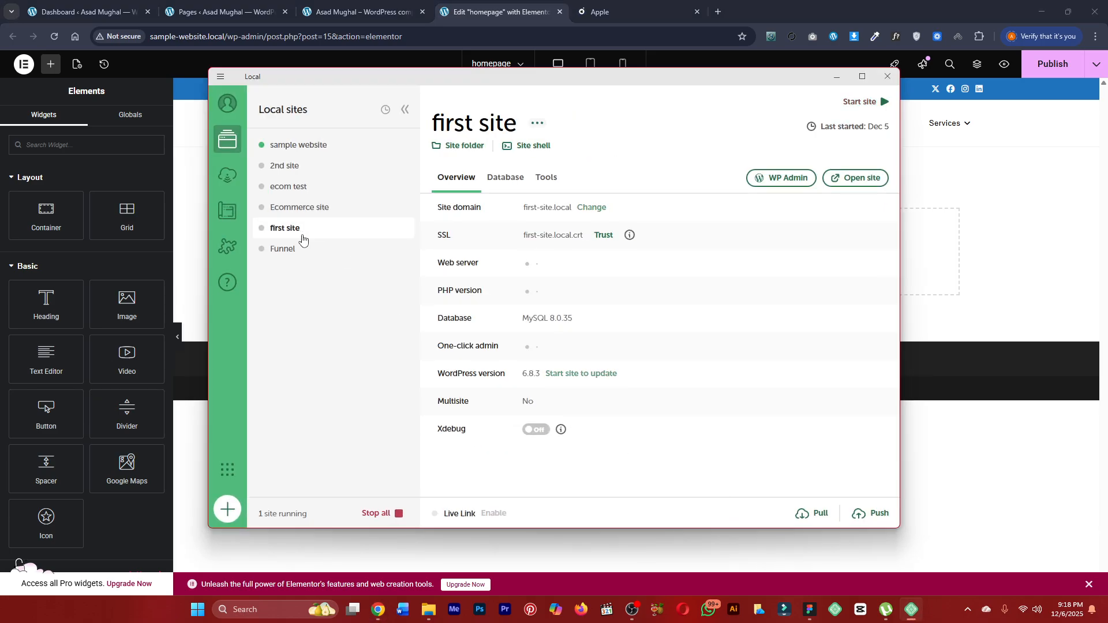
click(774, 172)
click(838, 77)
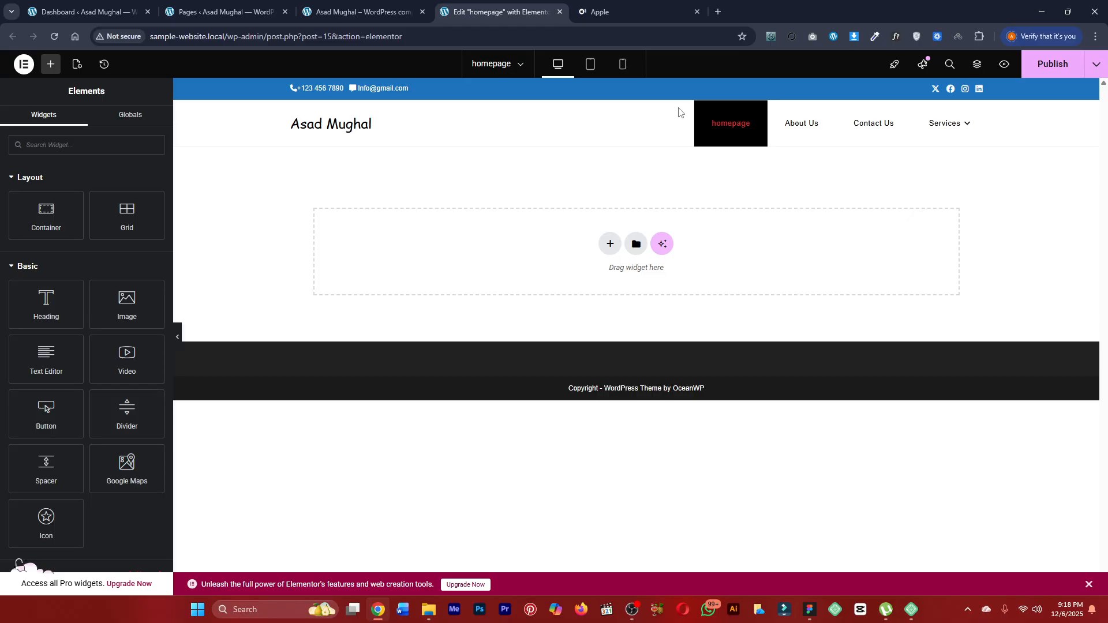
click(698, 13)
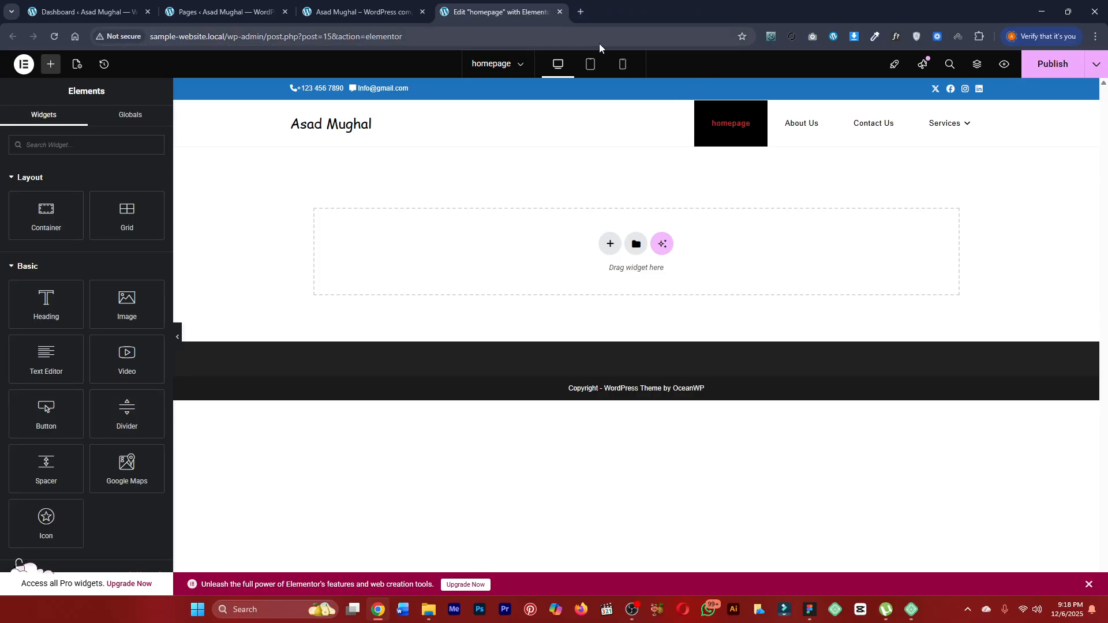
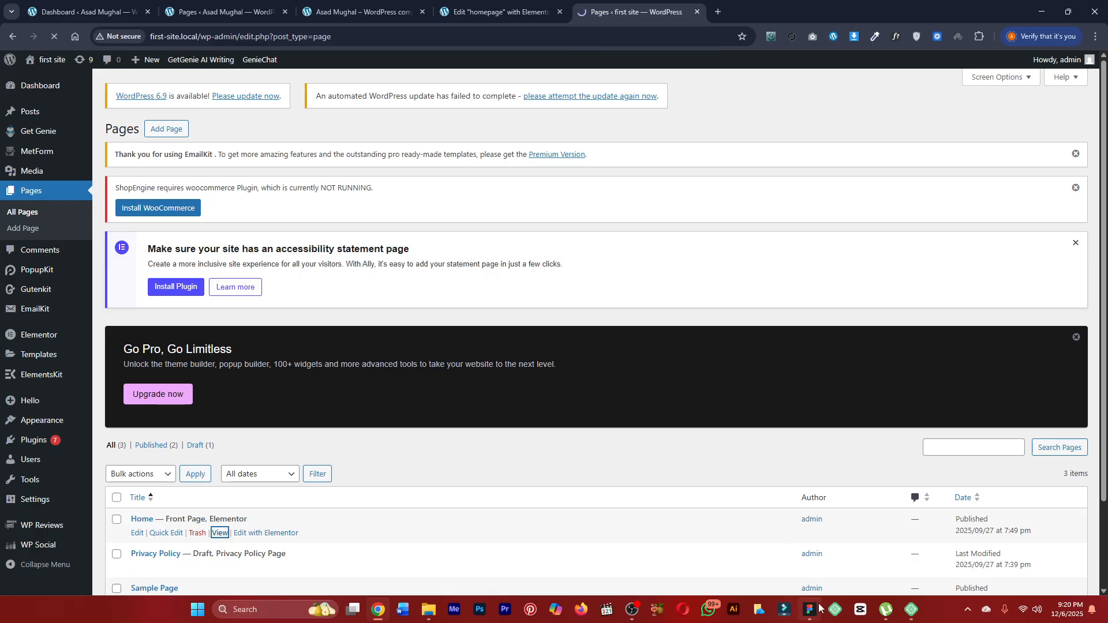
click(632, 611)
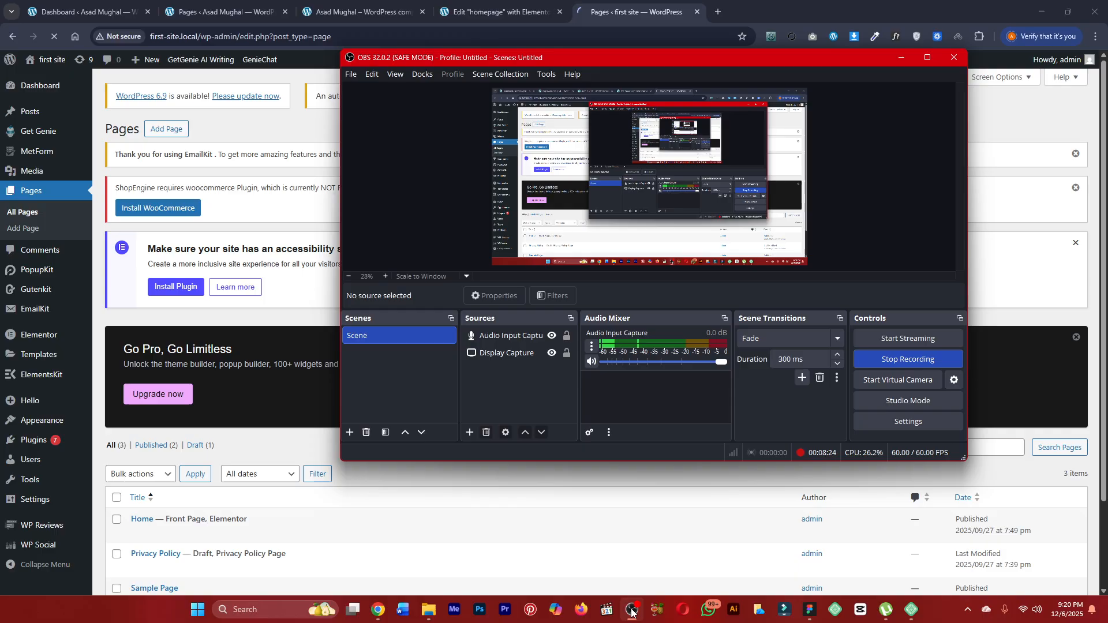
click(632, 611)
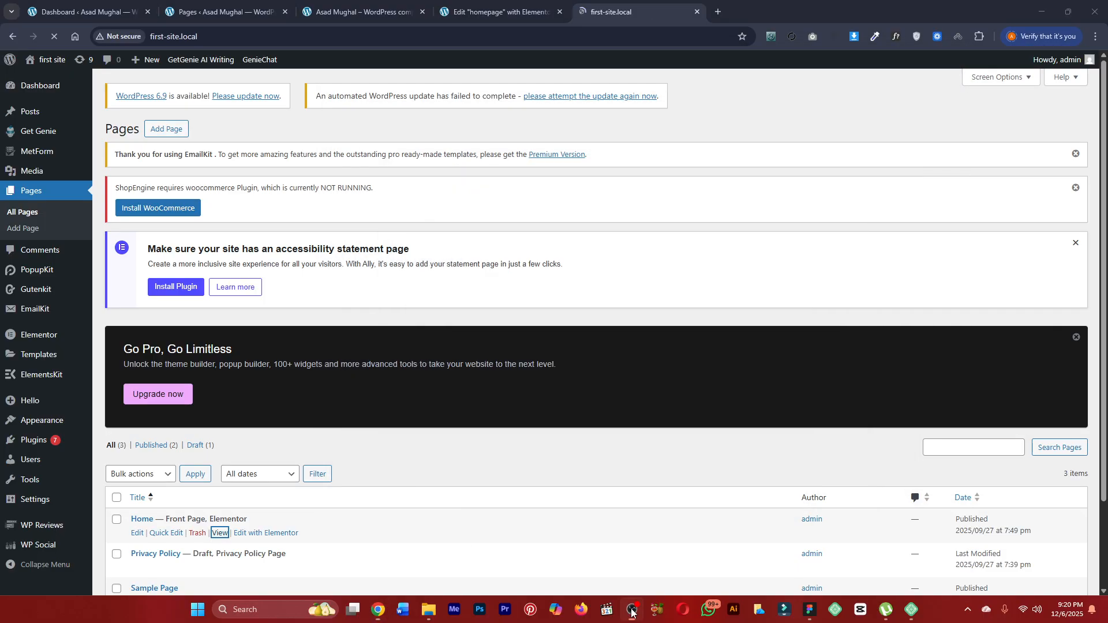
click(632, 610)
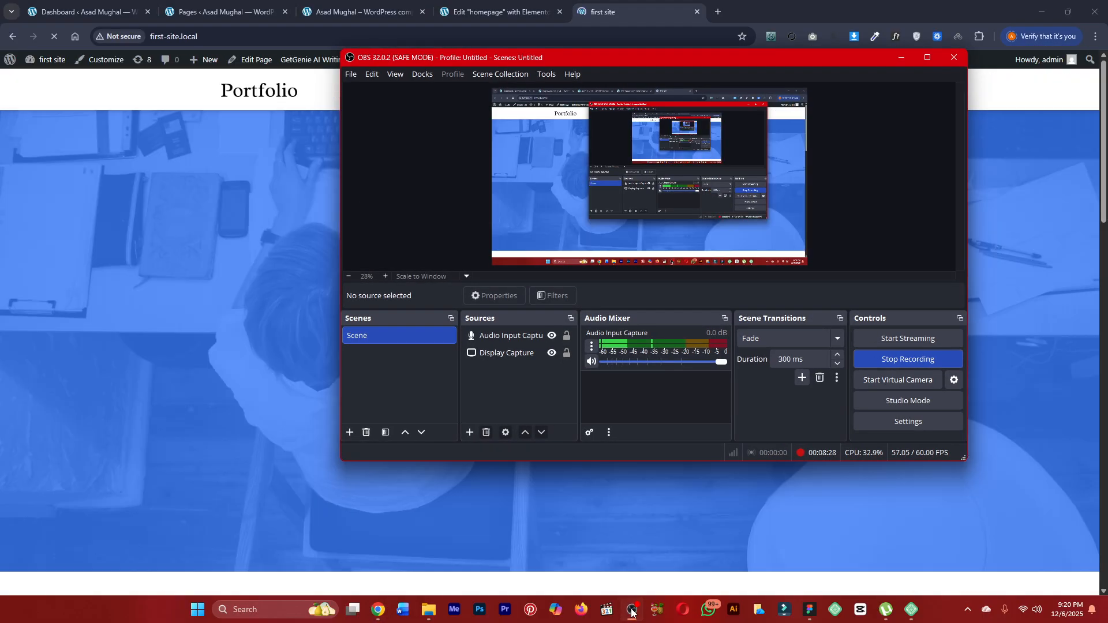
click(632, 610)
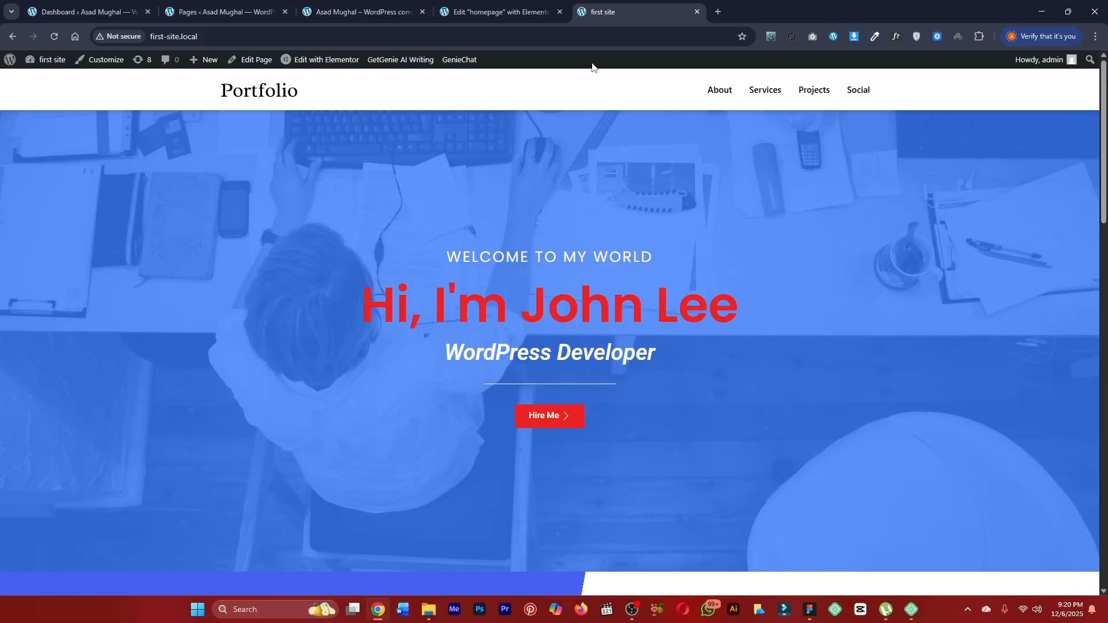
Compare the empty homepage in the Elementor editor with the finished portfolio page of the first site.
click(552, 8)
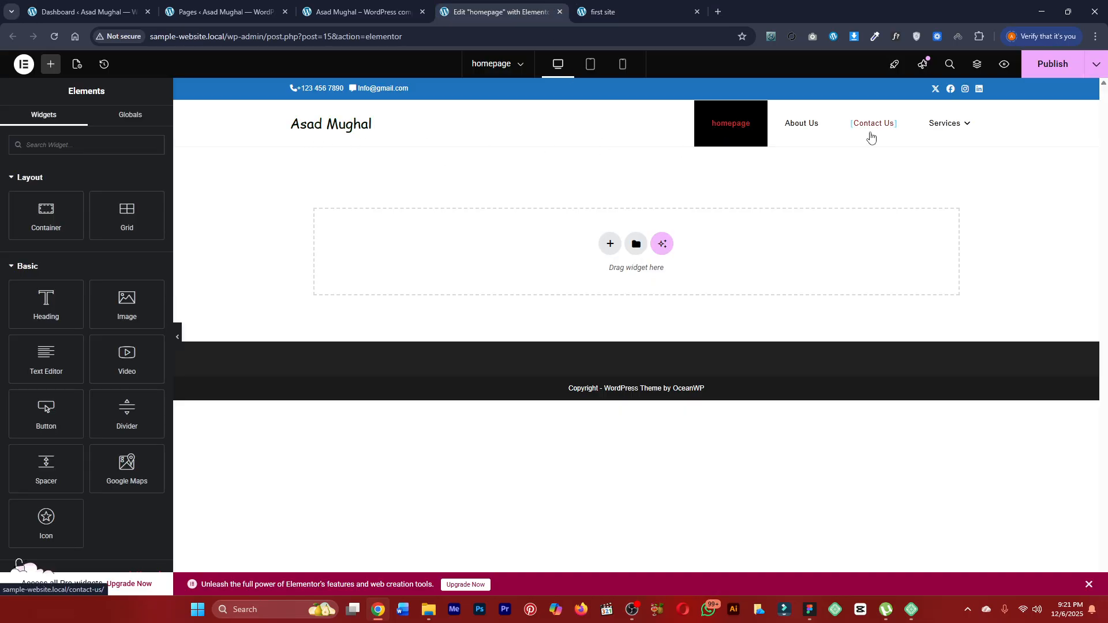
mouse_move(913, 139)
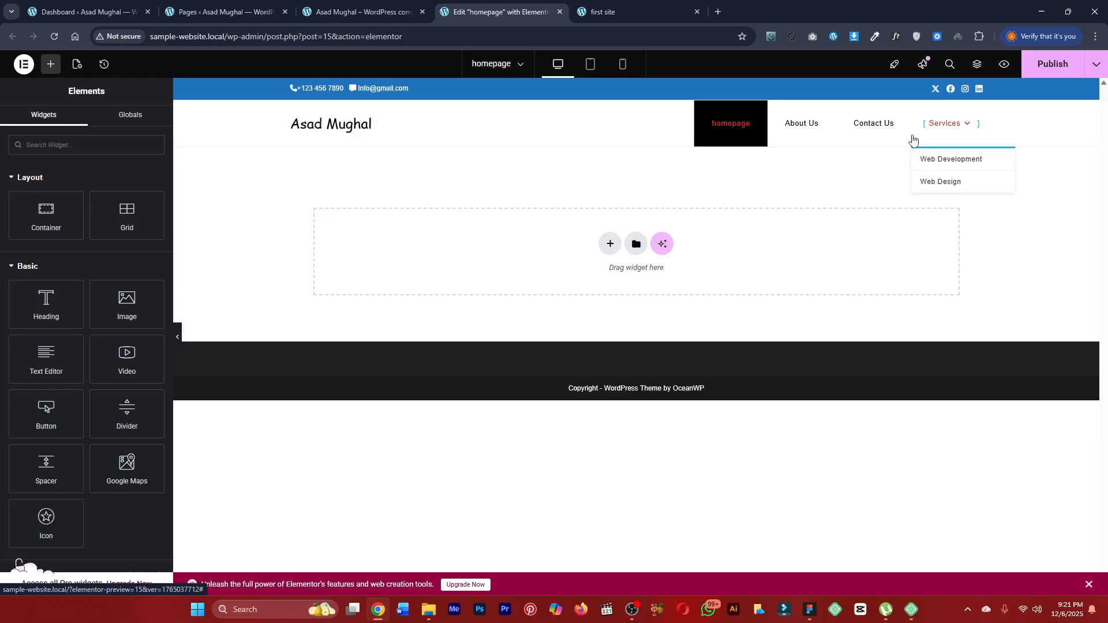
click(656, 10)
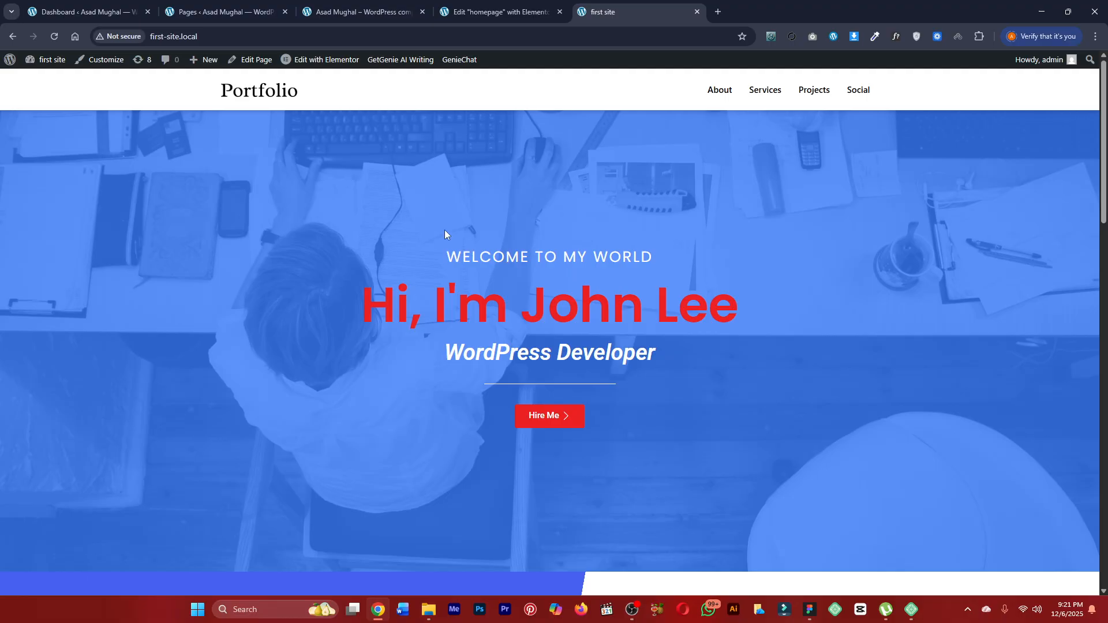
click(495, 13)
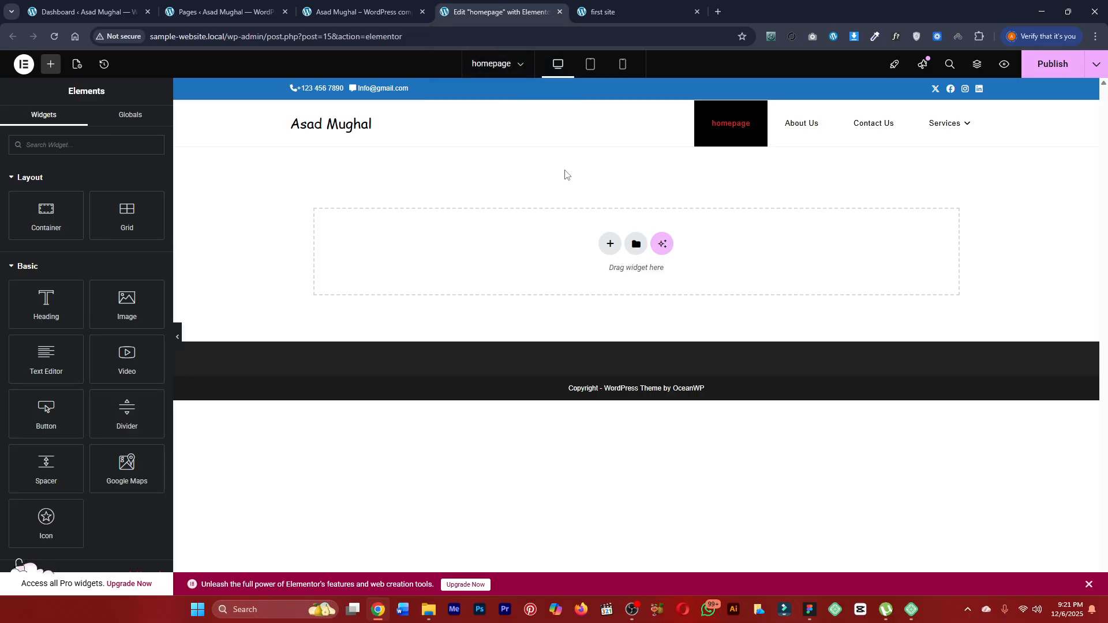
Examine the empty section's container layouts, template library, save-to-library form and Elementor AI option without applying any of them.
click(610, 245)
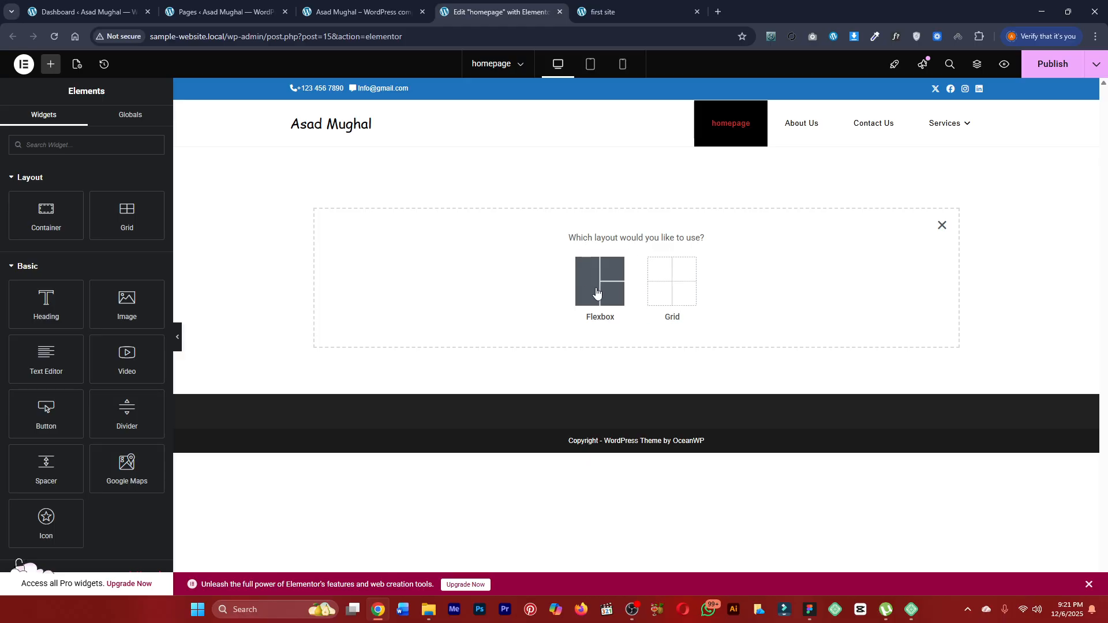
click(942, 225)
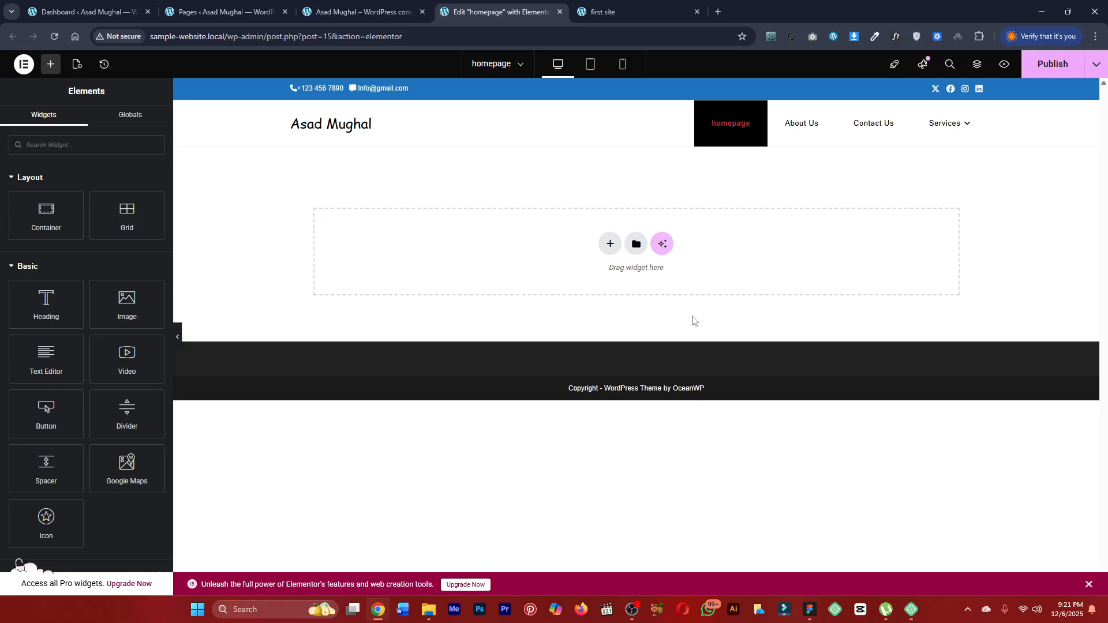
click(637, 245)
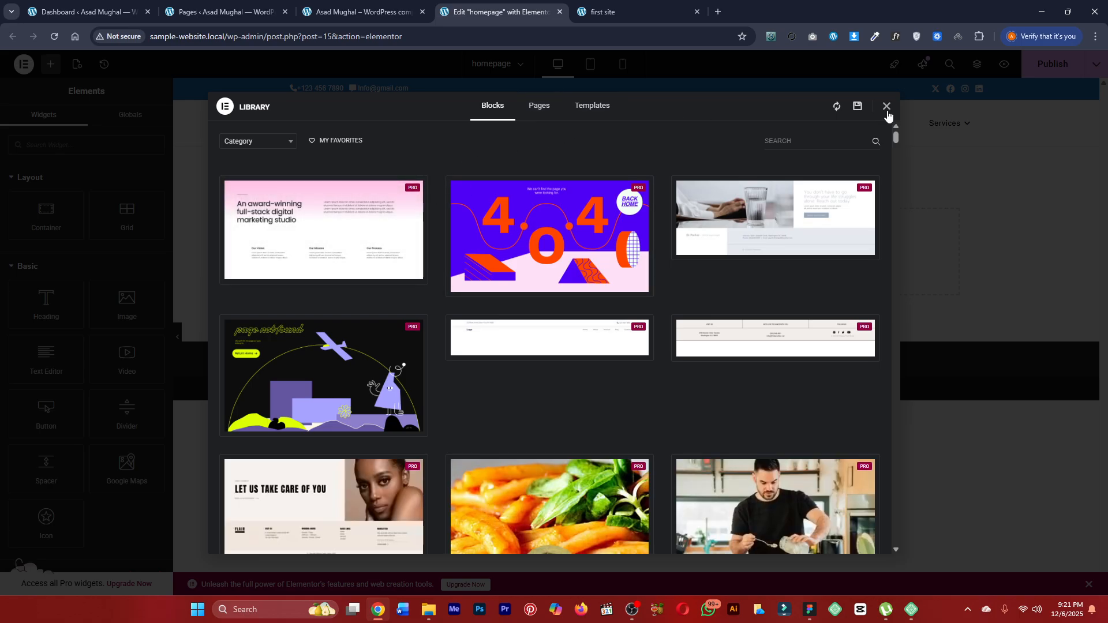
click(857, 106)
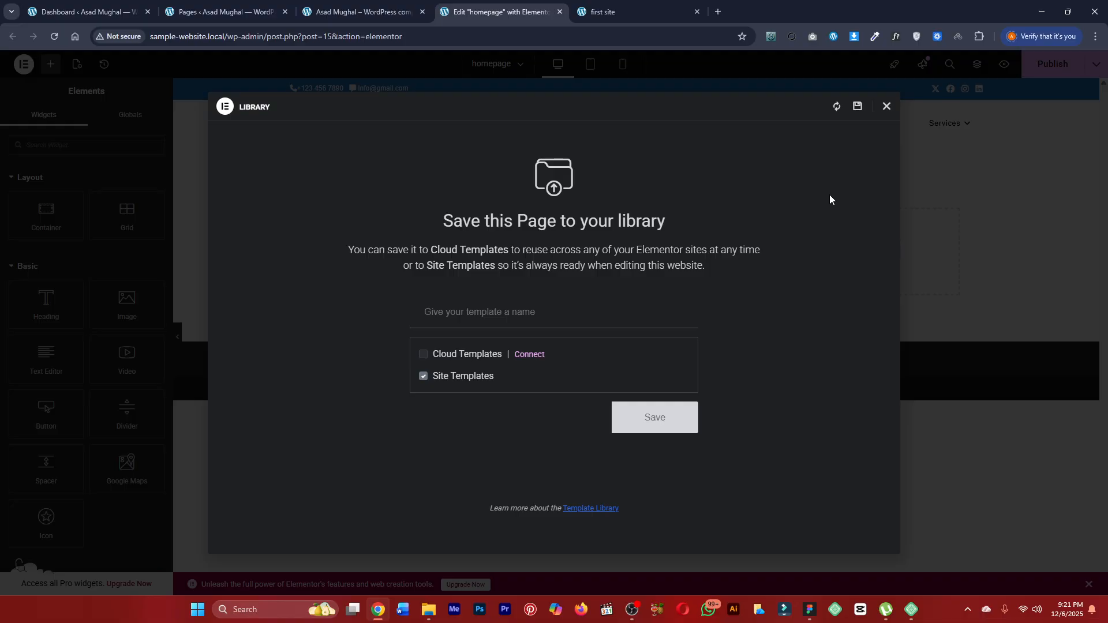
click(888, 107)
click(664, 242)
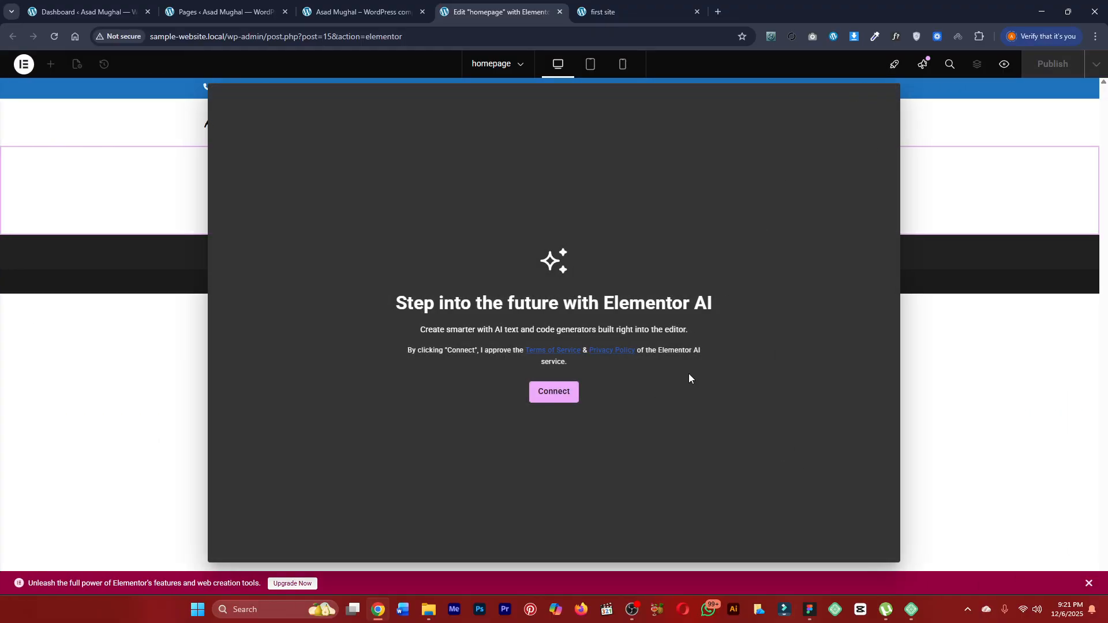
click(946, 217)
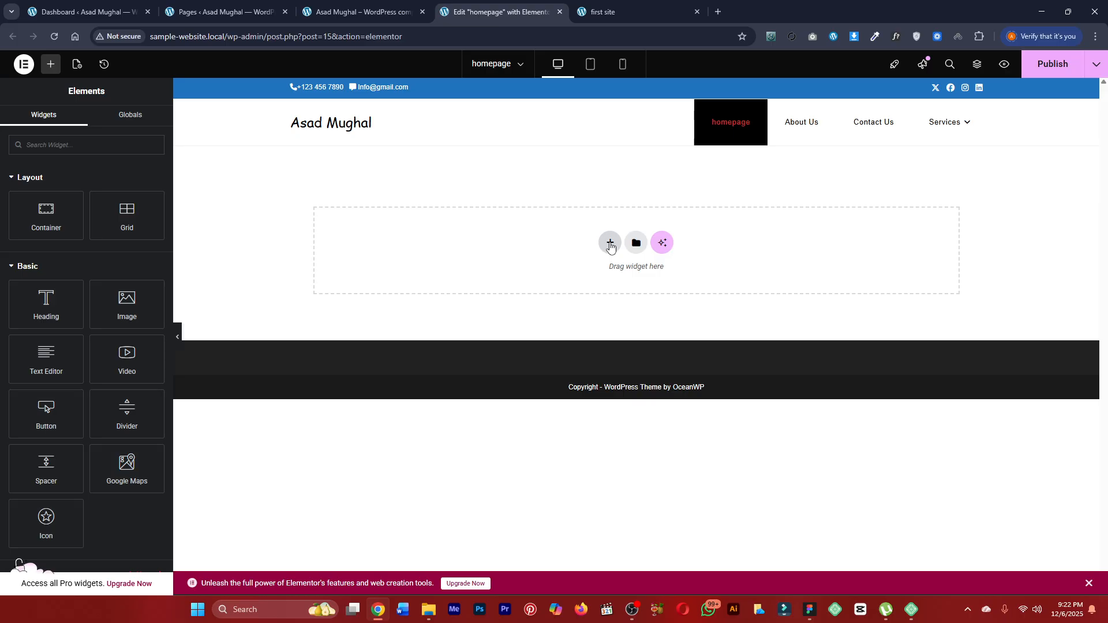
Try out a four-column Flexbox container on the homepage and delete it.
click(610, 245)
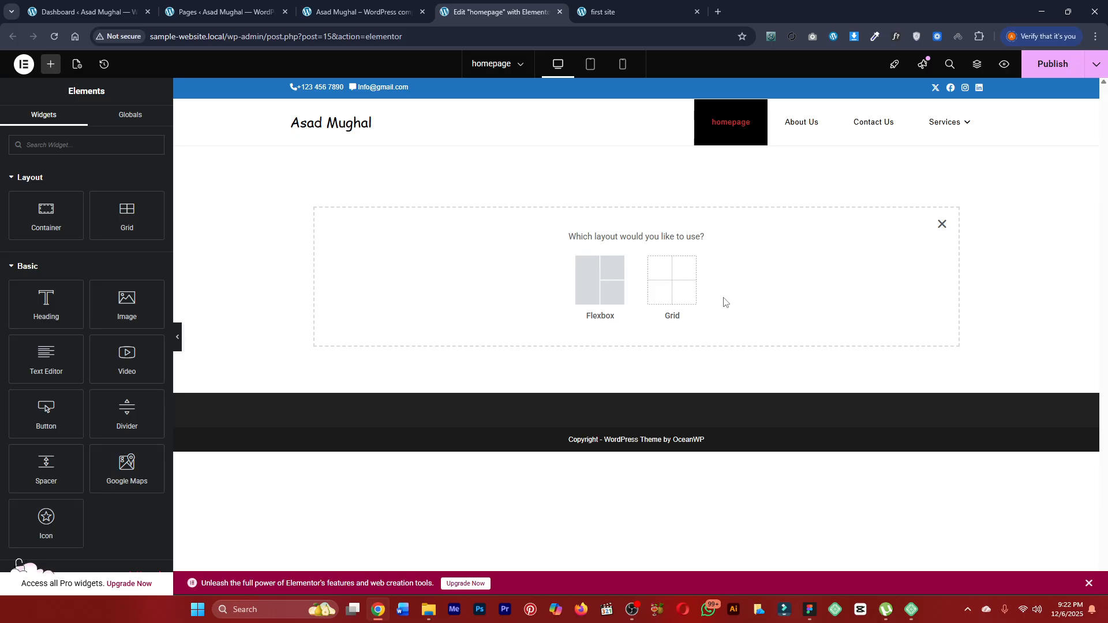
click(593, 290)
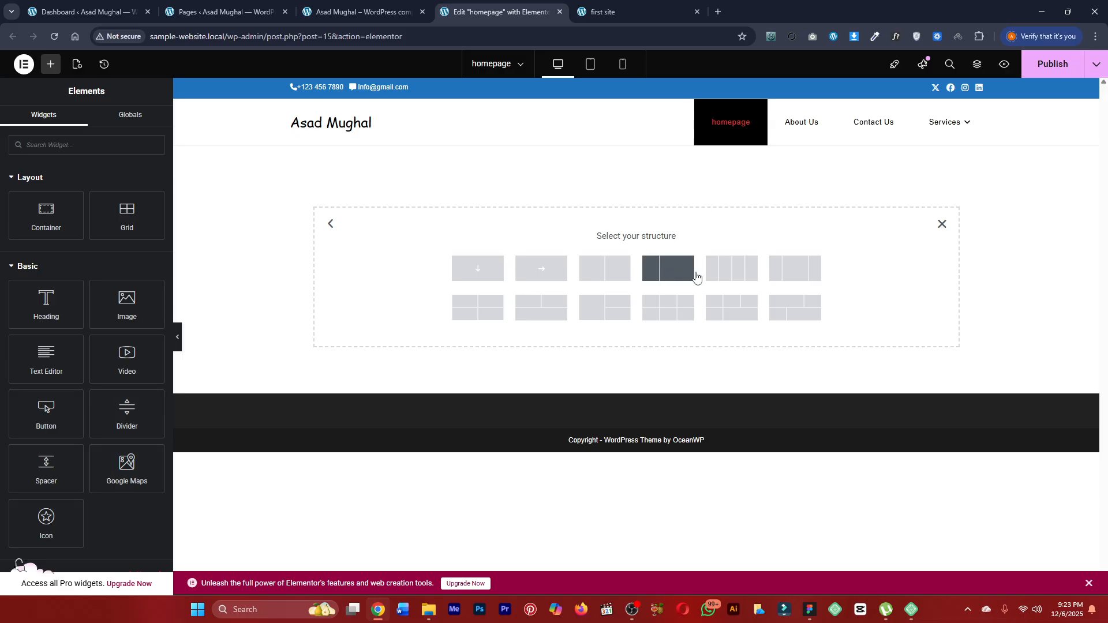
click(737, 279)
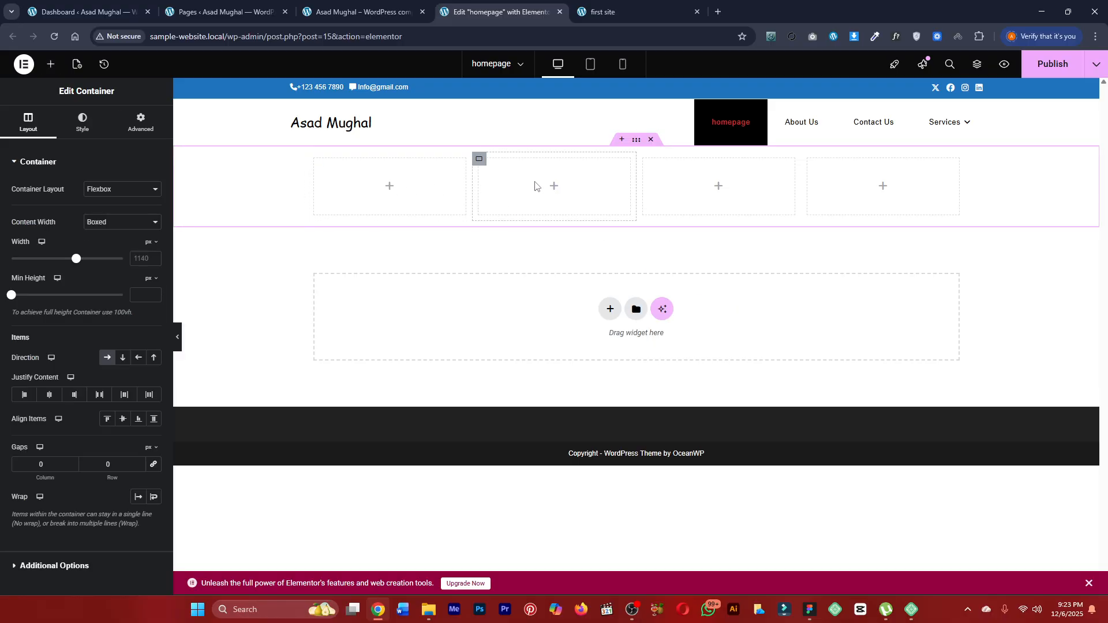
click(650, 140)
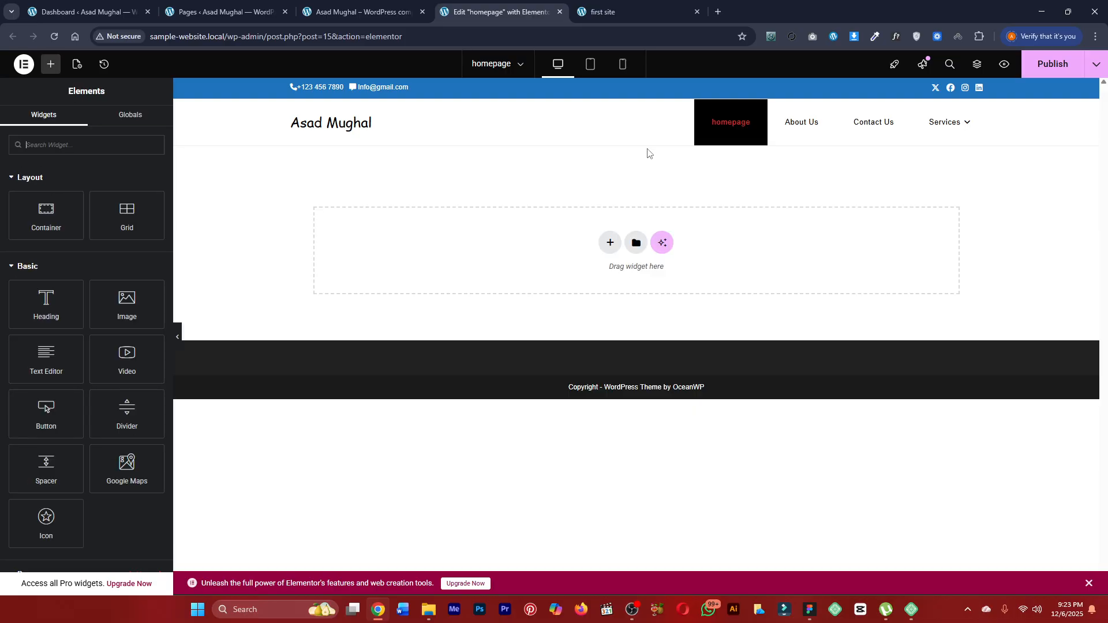
Add a Flexbox container with the Direction Column structure to the homepage, using the portfolio page's hero section as reference.
click(610, 243)
click(596, 280)
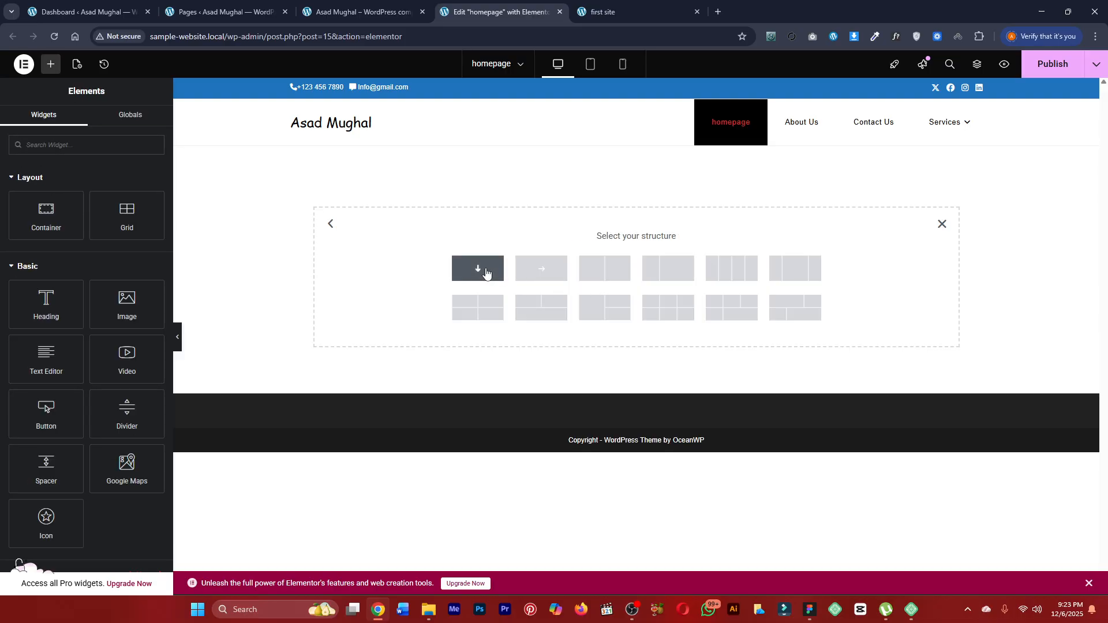
click(603, 12)
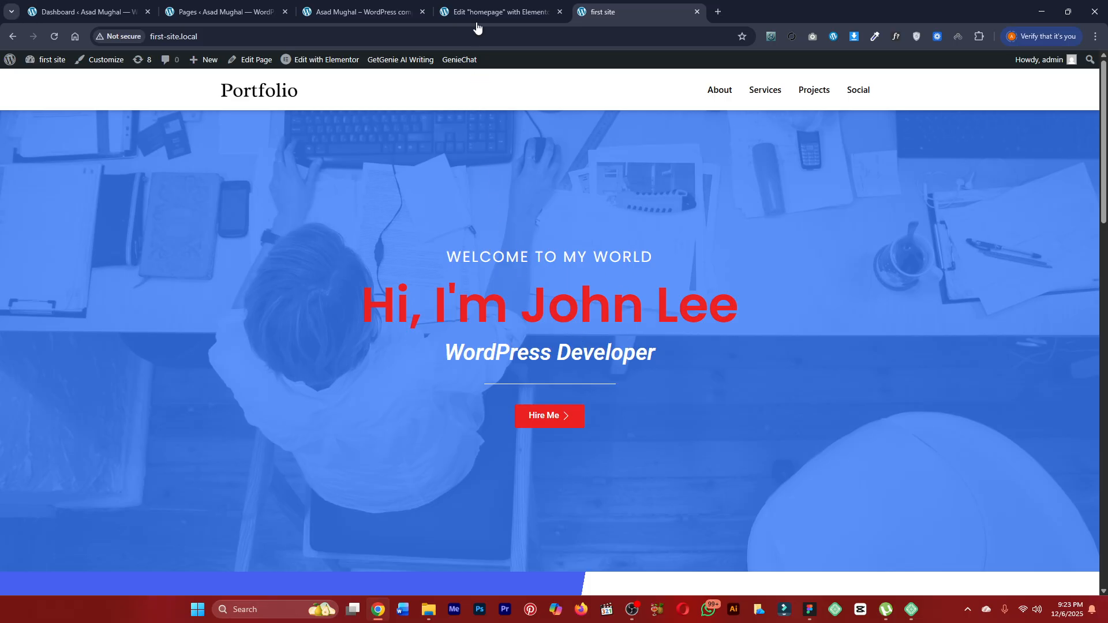
click(488, 8)
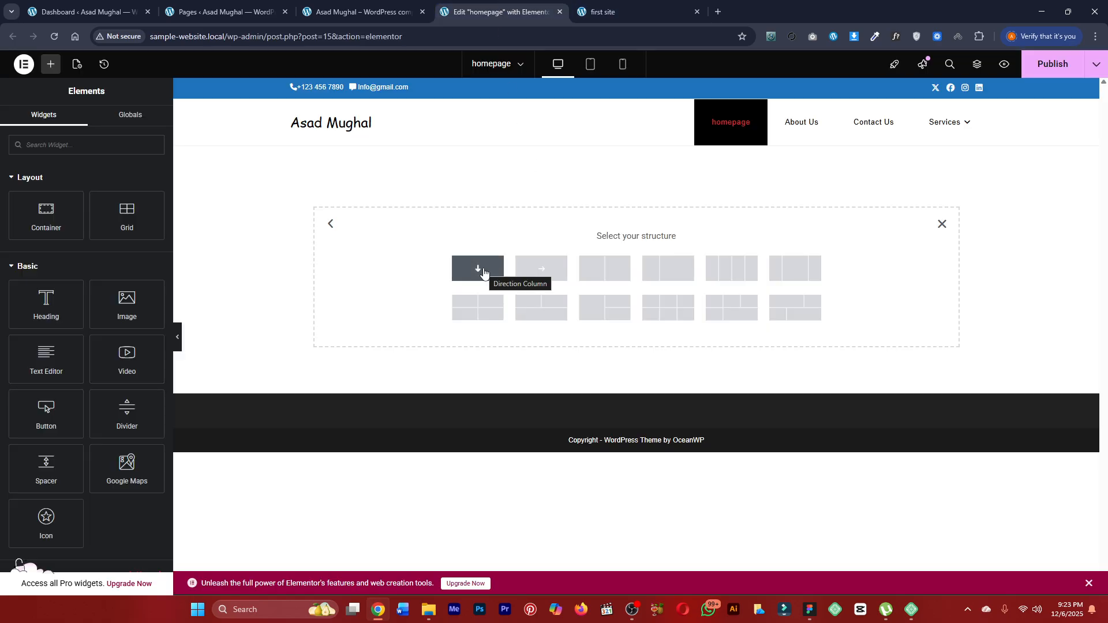
click(576, 5)
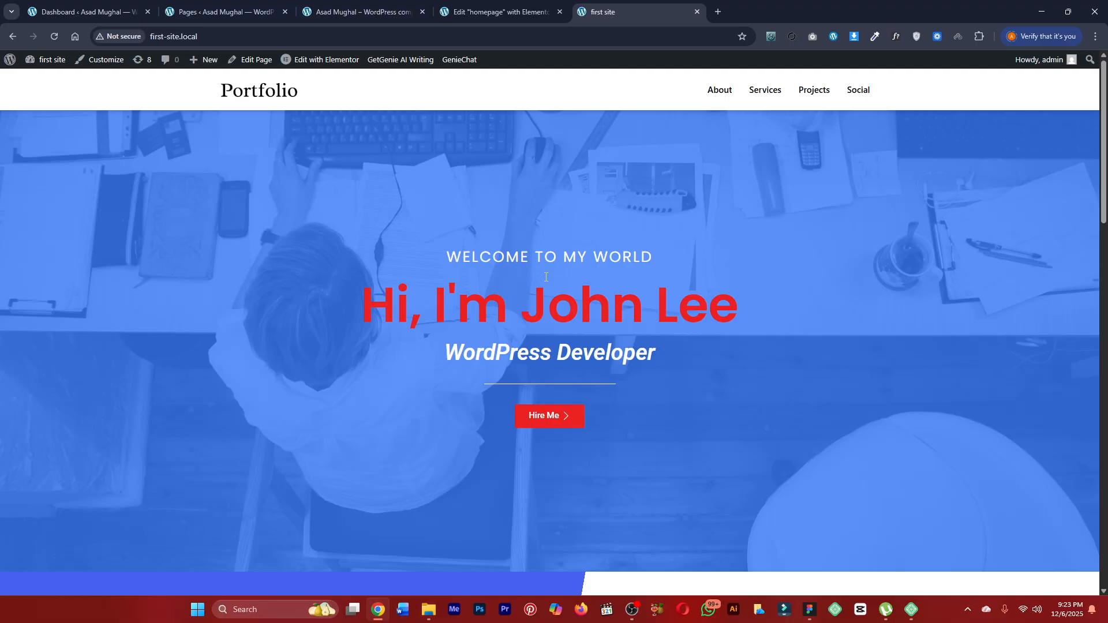
click(497, 10)
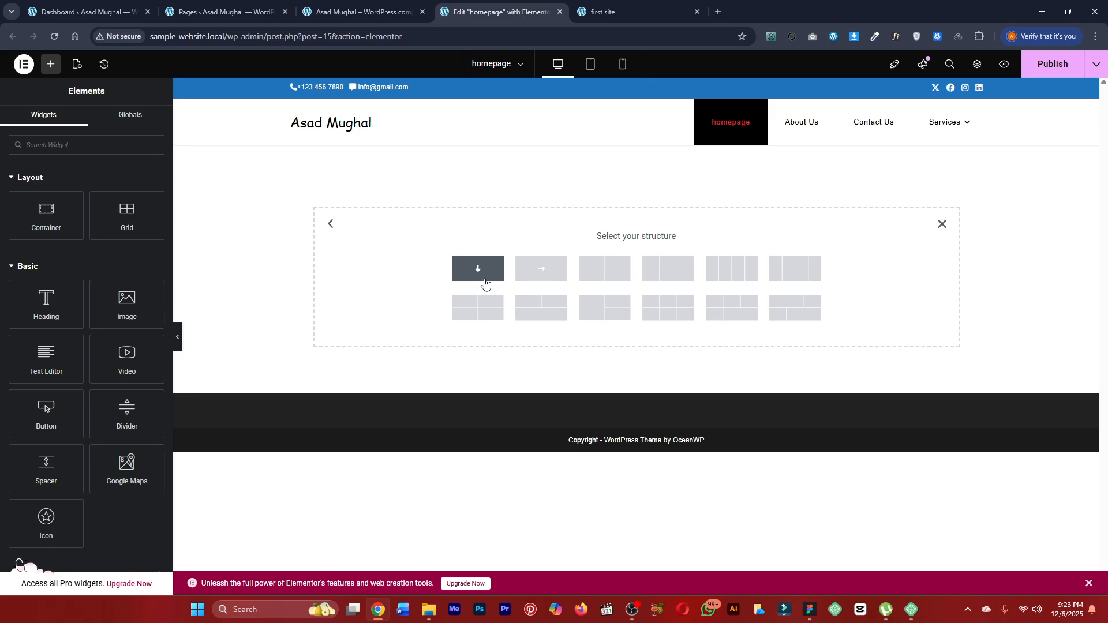
click(477, 270)
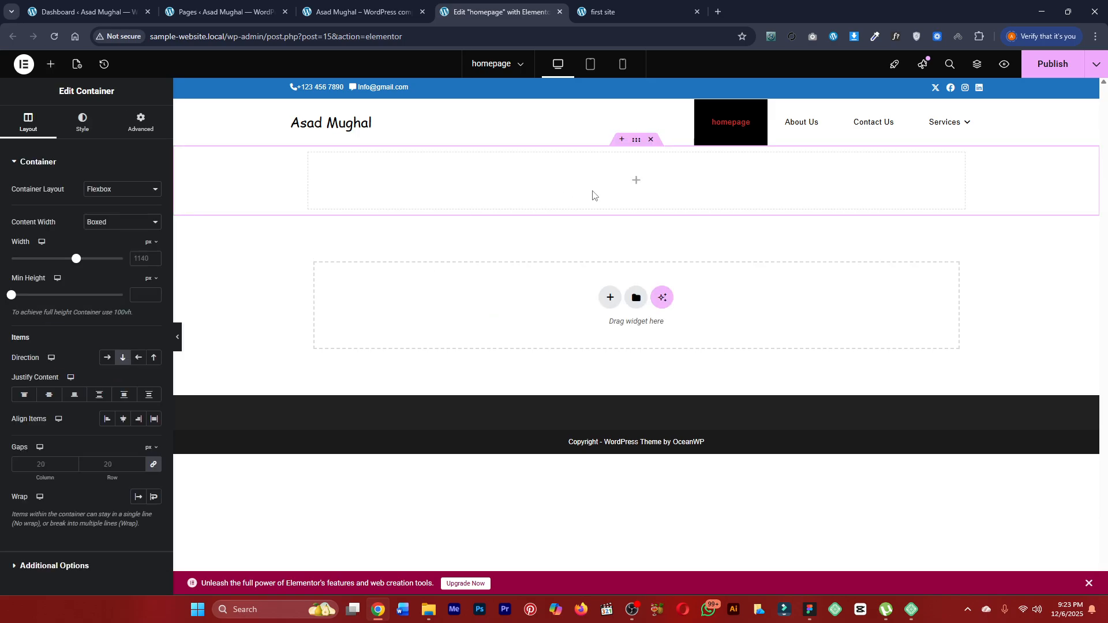
Show the list of available elements and look over its Layout category.
click(51, 65)
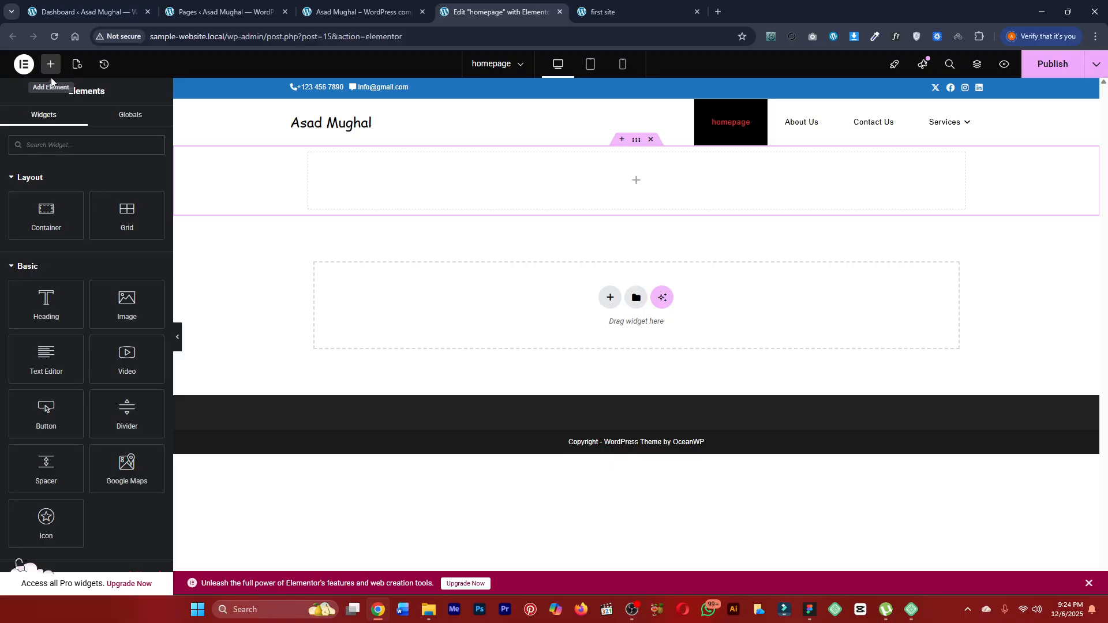
click(28, 178)
click(28, 177)
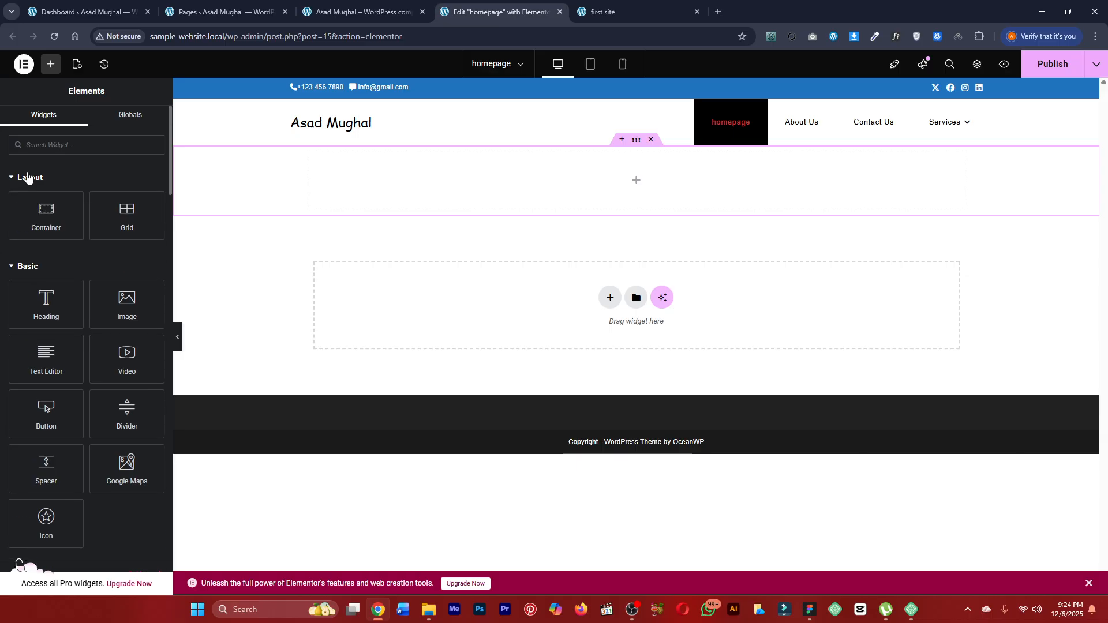
Add a Heading widget to the Direction Column container and set its title to "our first website".
click(26, 267)
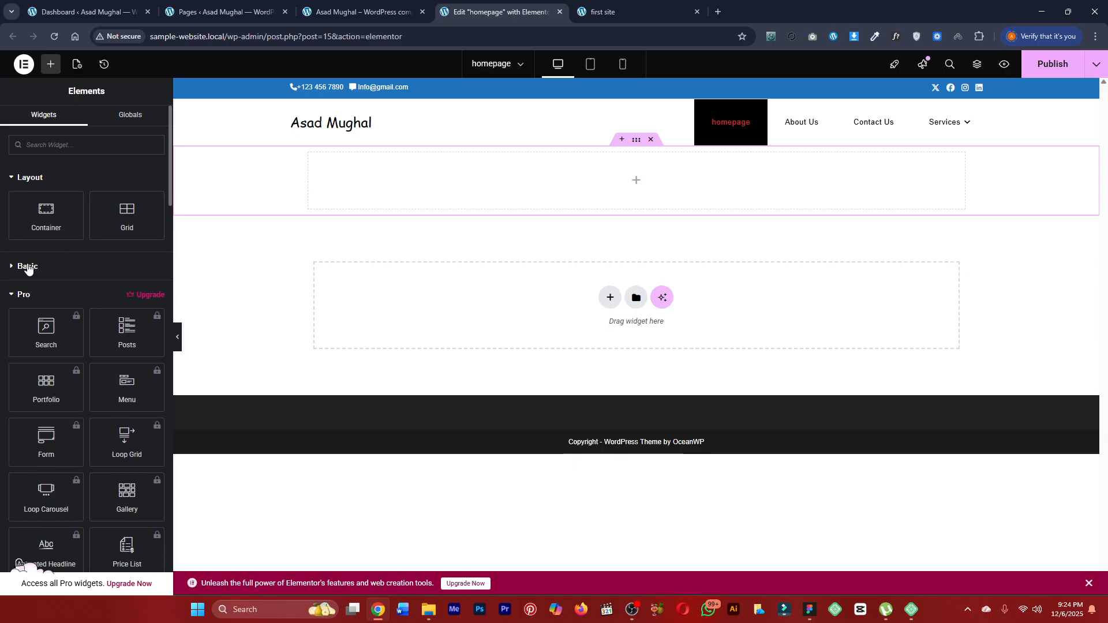
click(26, 267)
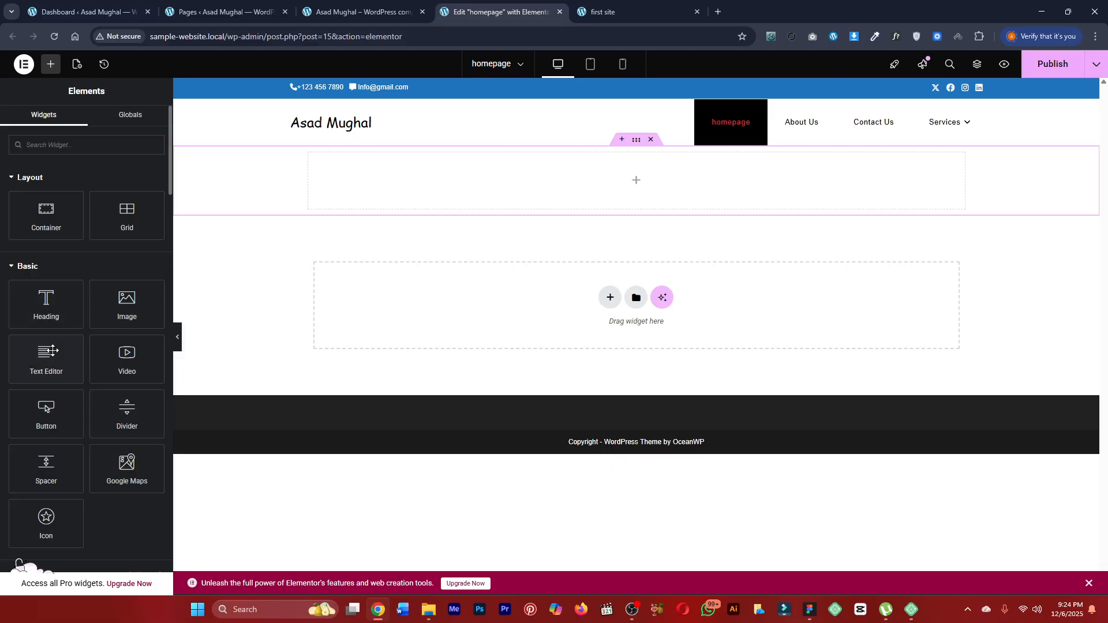
mouse_move(43, 314)
mouse_down()
mouse_move(324, 278)
mouse_move(506, 202)
mouse_move(97, 315)
mouse_move(35, 317)
mouse_move(410, 185)
mouse_move(30, 307)
mouse_up()
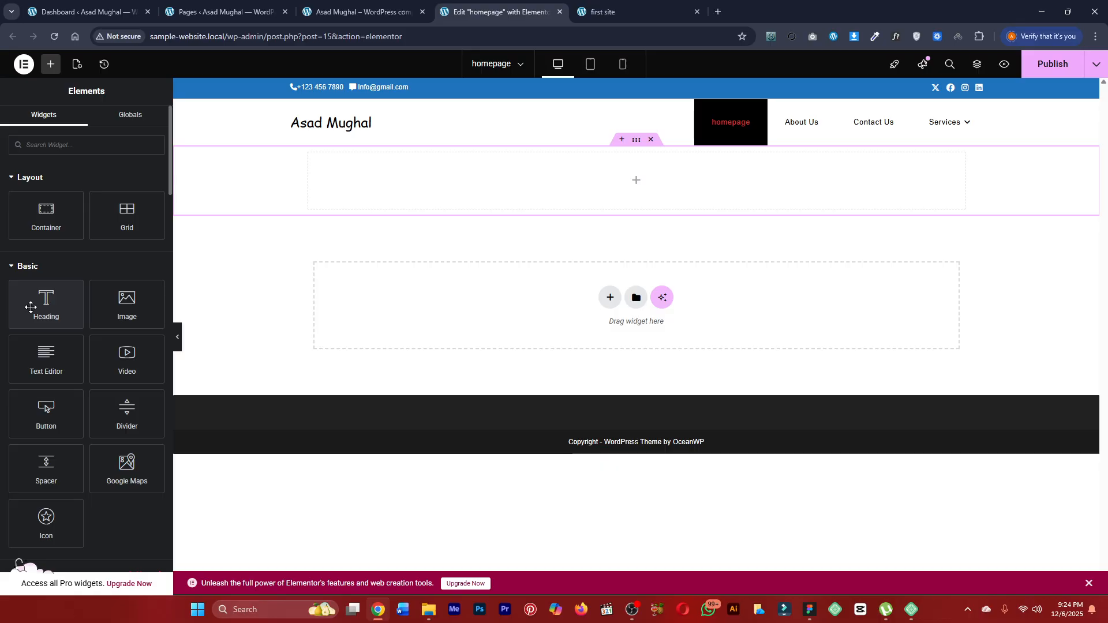
click(636, 140)
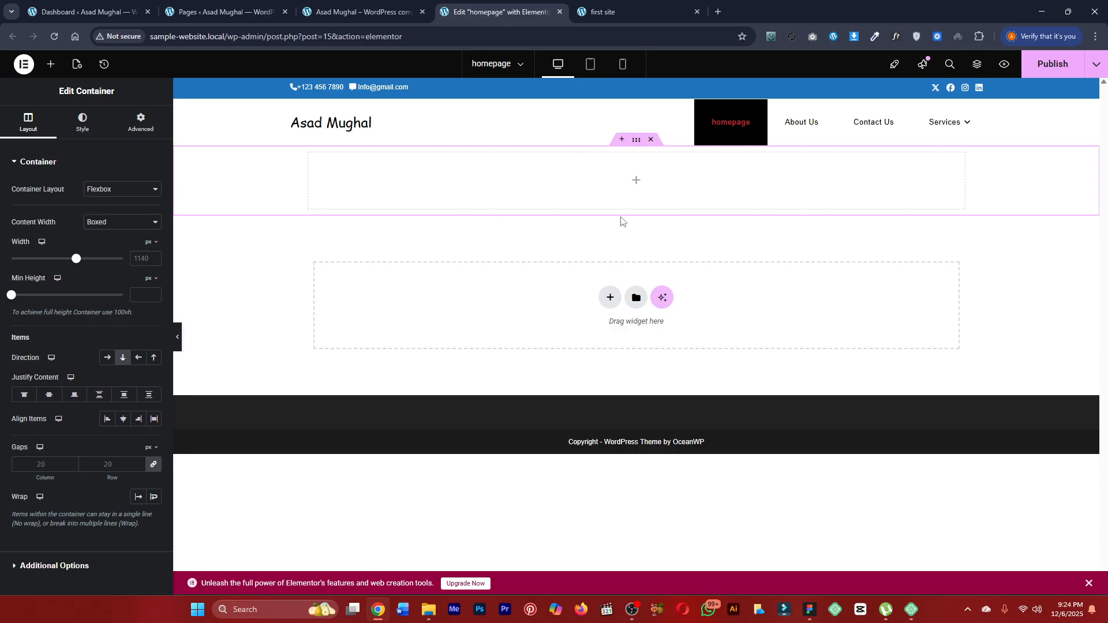
click(51, 65)
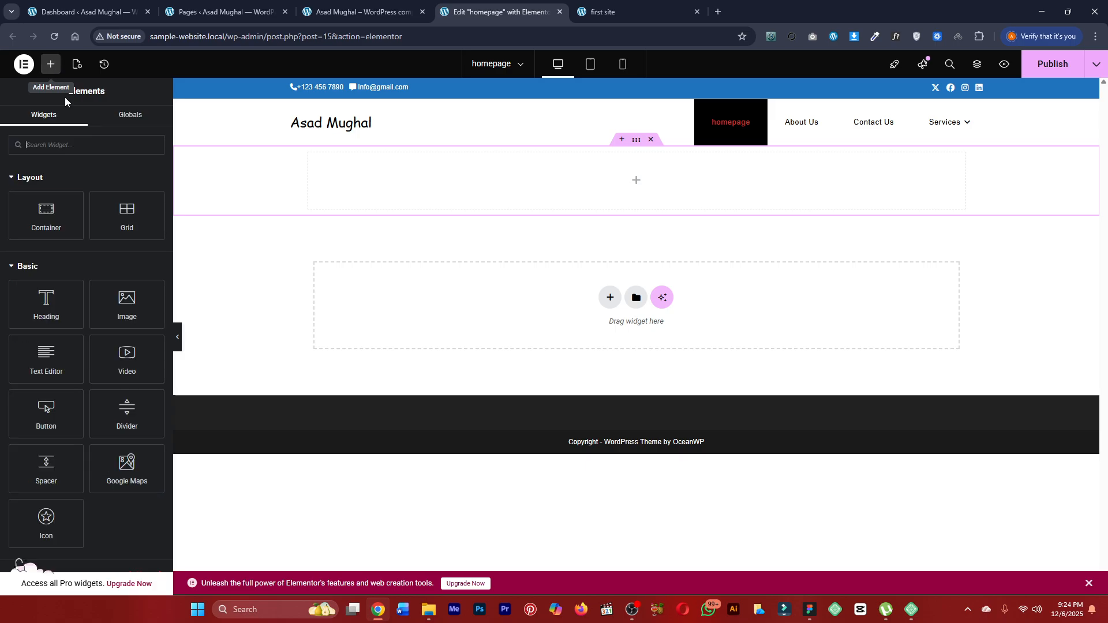
click(51, 307)
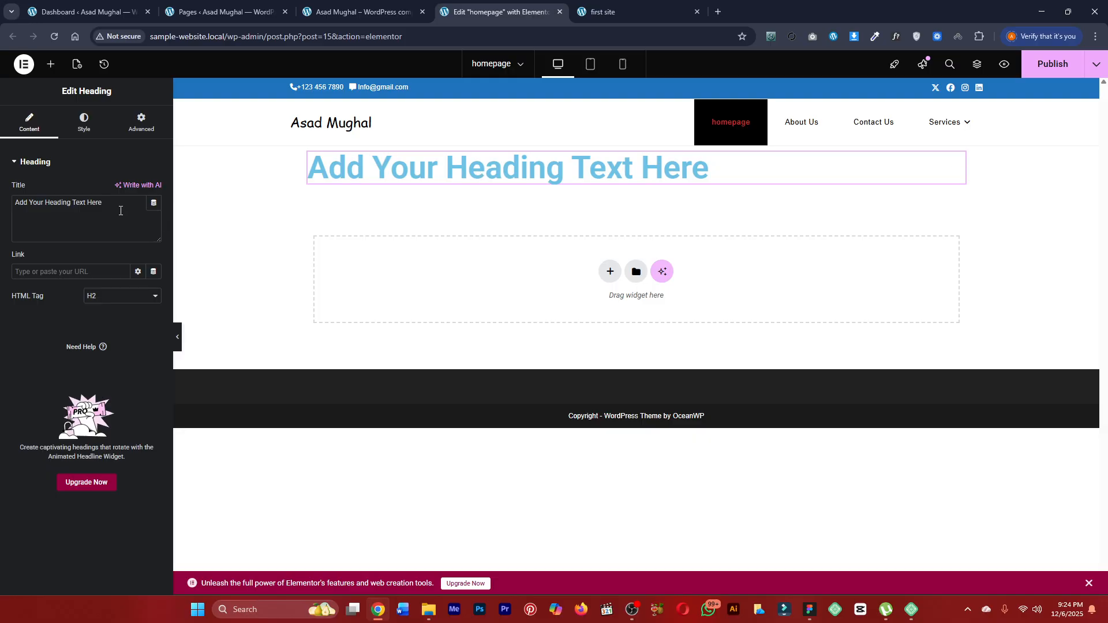
drag(115, 206, 15, 206)
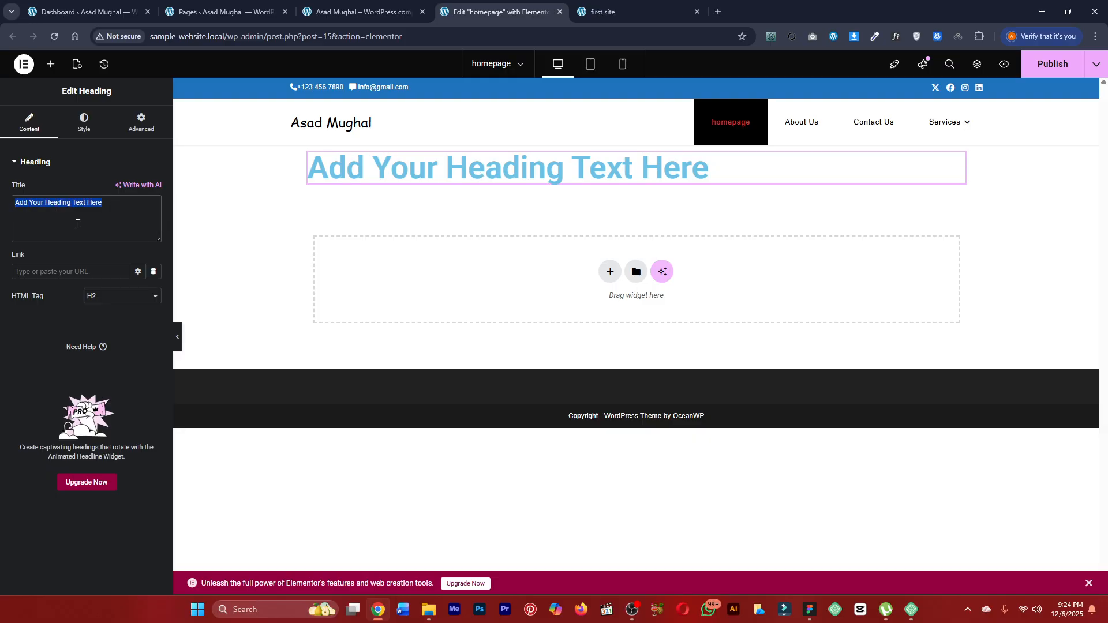
key(BackSpace)
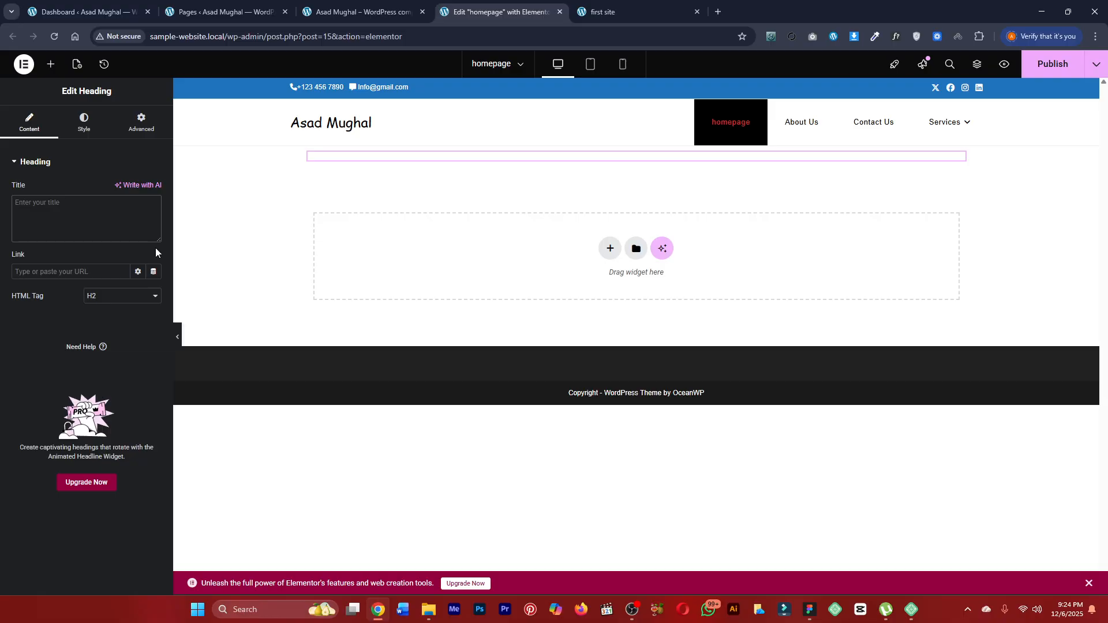
text(our first websit)
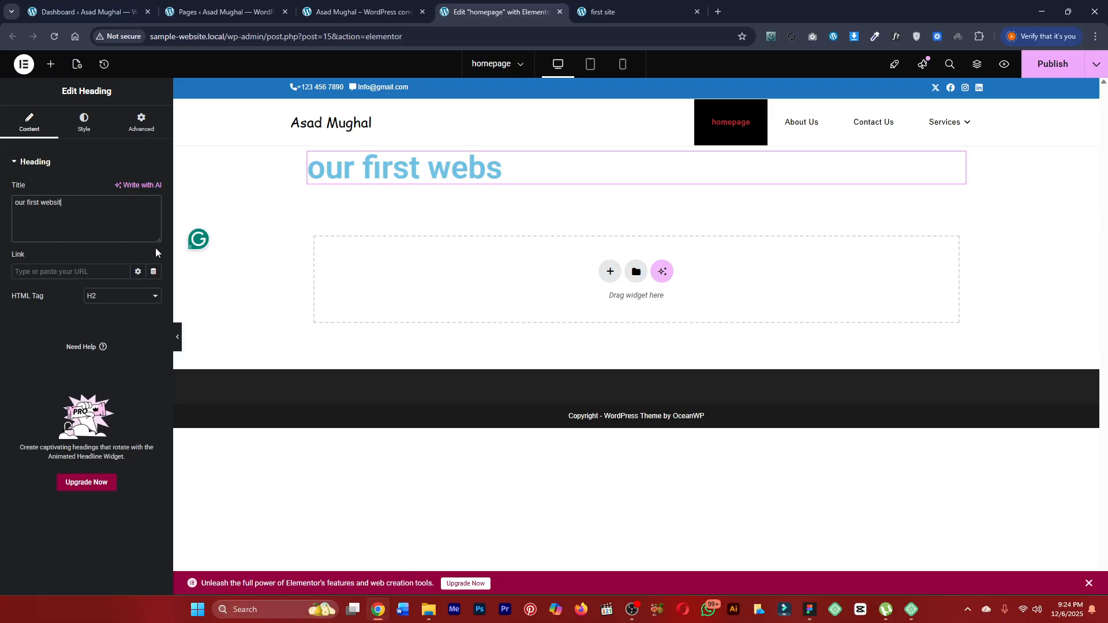
text(e)
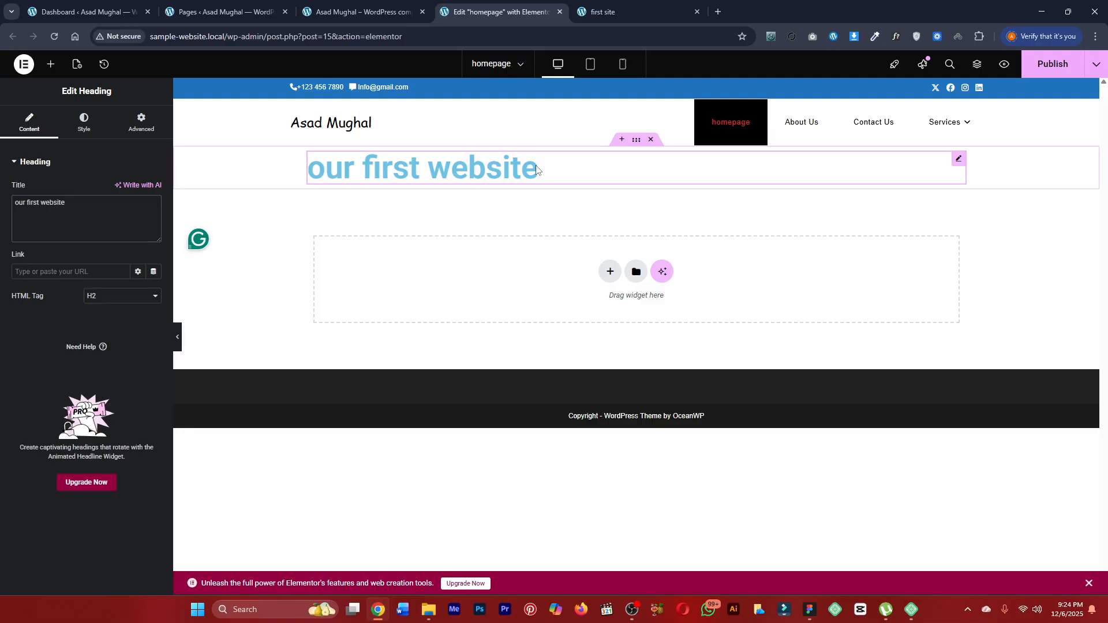
Stack a Text Editor widget and a Button widget beneath the heading in the column container.
click(50, 65)
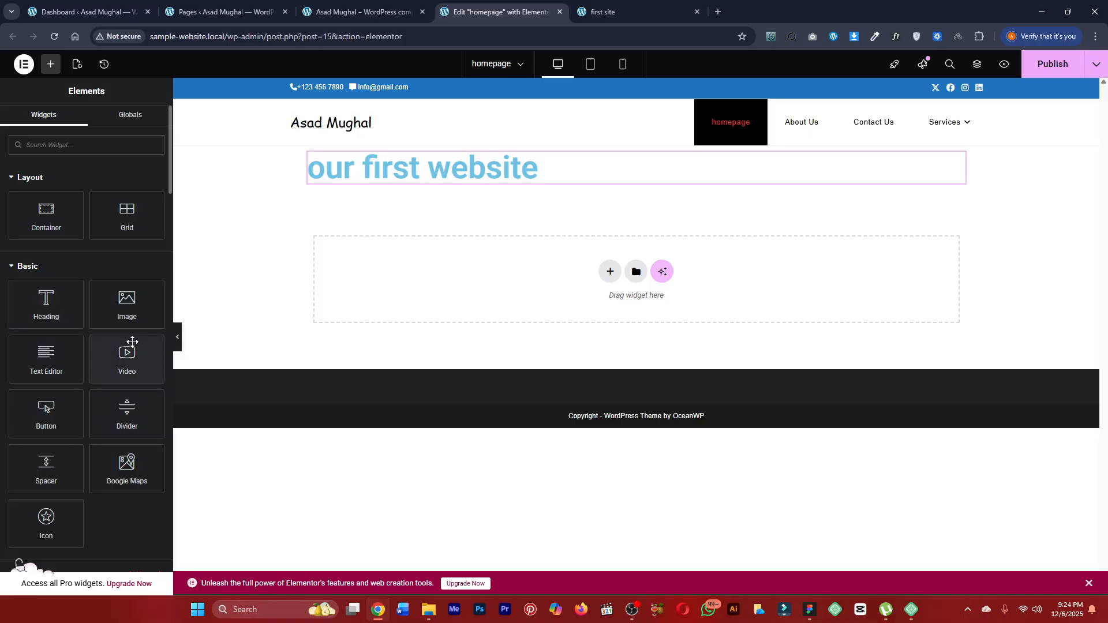
drag(49, 363, 397, 191)
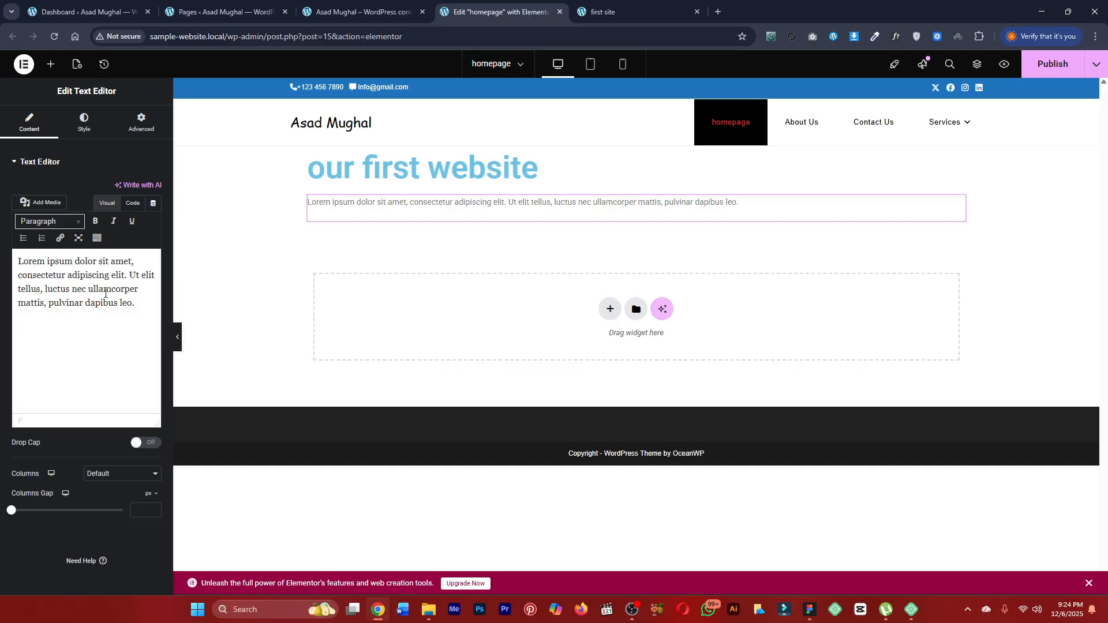
double_click(101, 303)
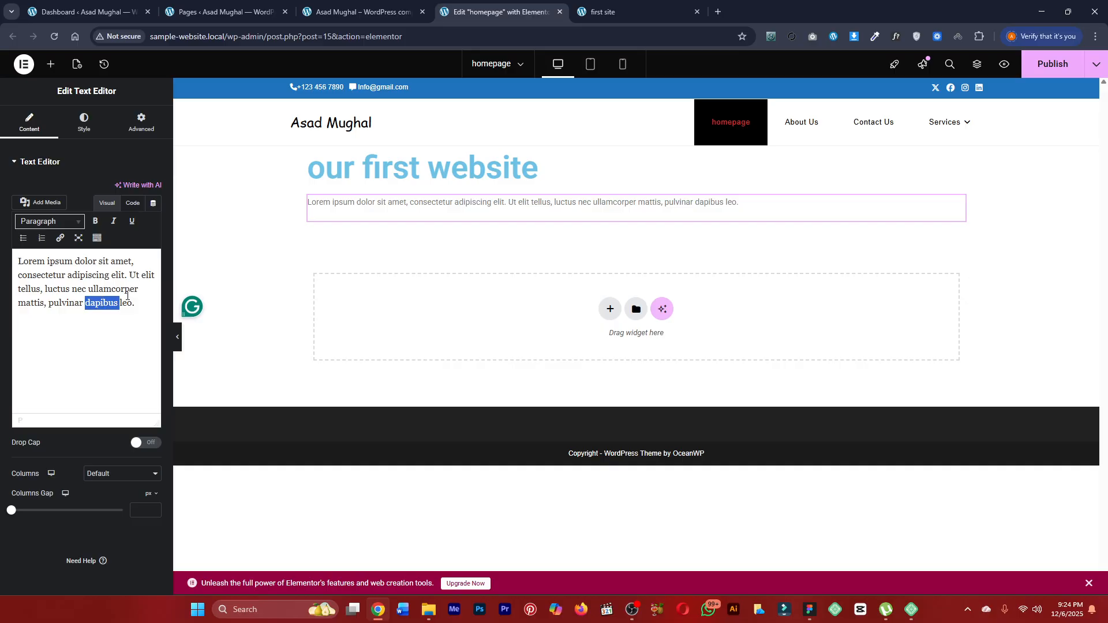
click(52, 73)
drag(46, 413, 390, 250)
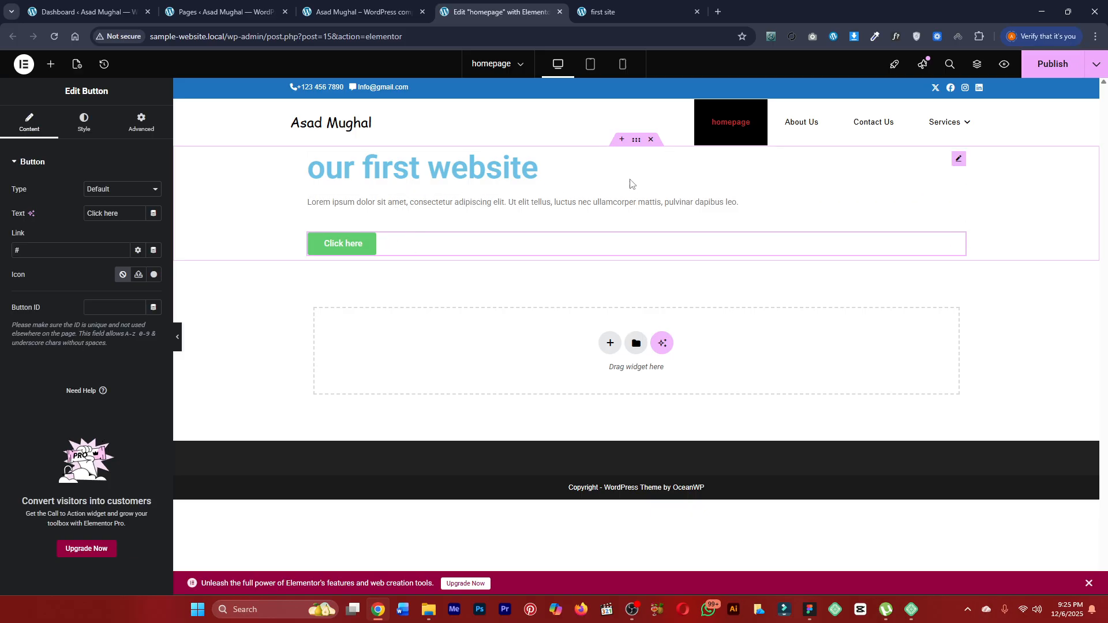
Replace the column container with a Flexbox container that uses the Direction Row structure.
click(651, 140)
click(609, 245)
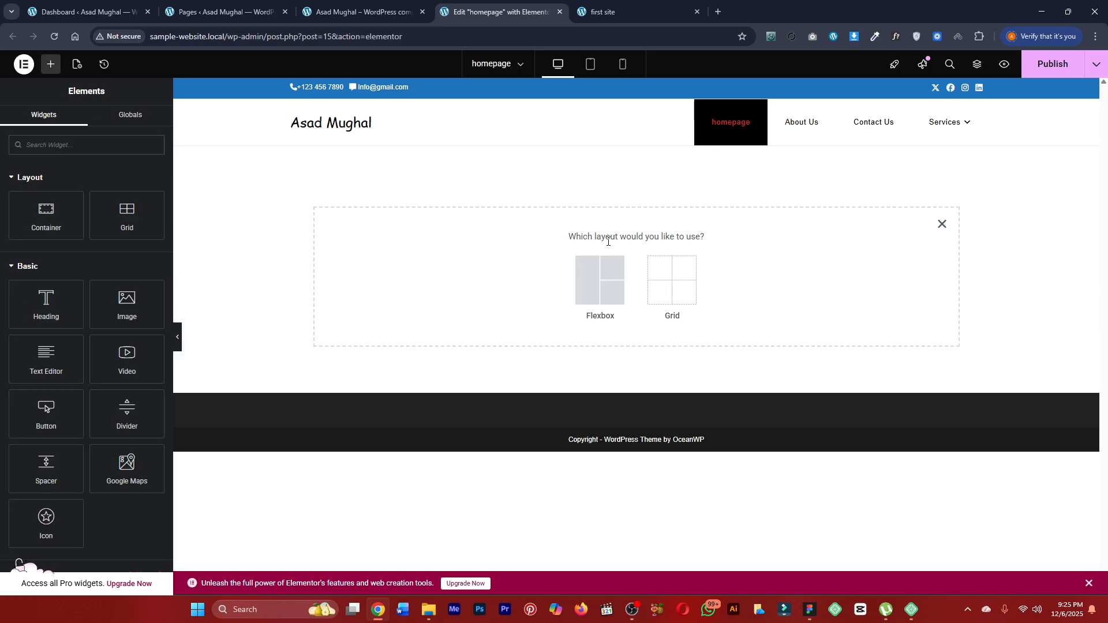
click(596, 279)
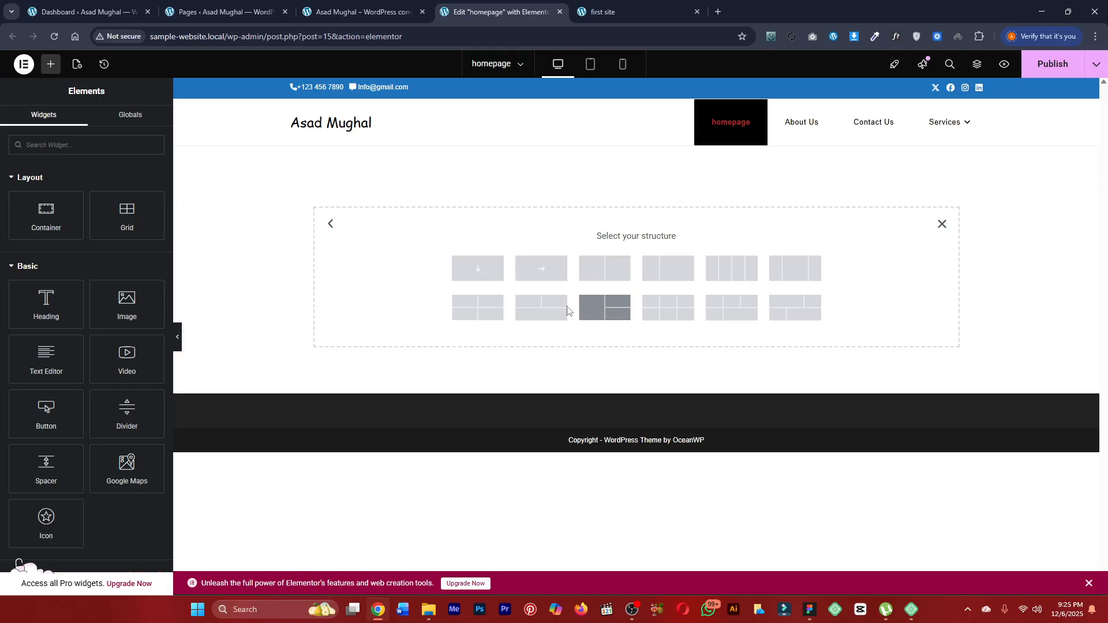
click(540, 271)
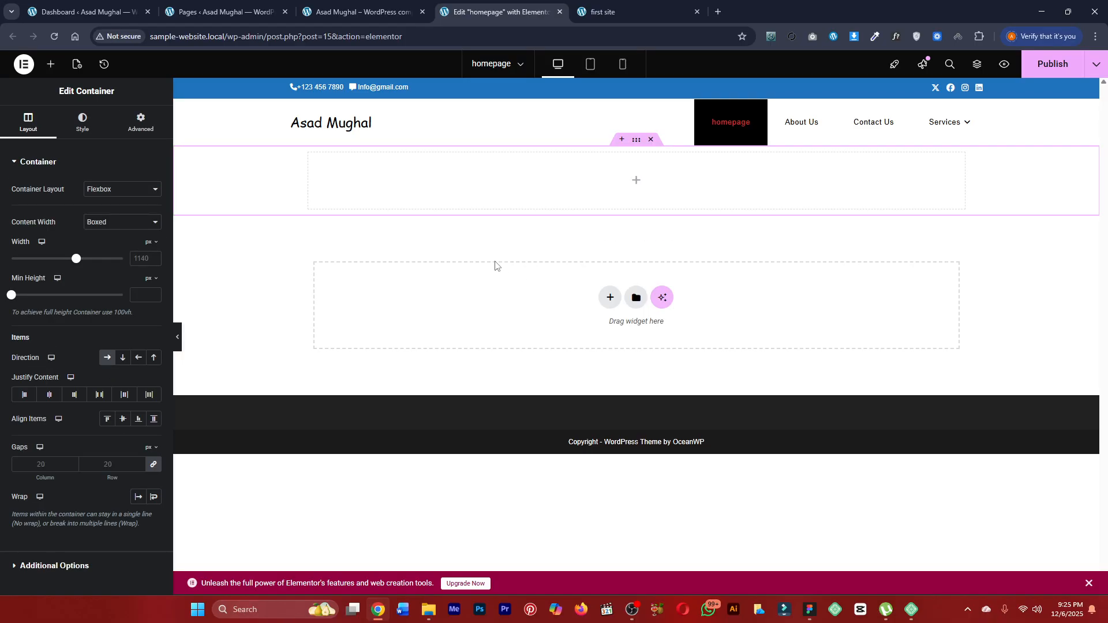
Place a Heading, a Text Editor and a Button widget side by side in the row container.
click(51, 65)
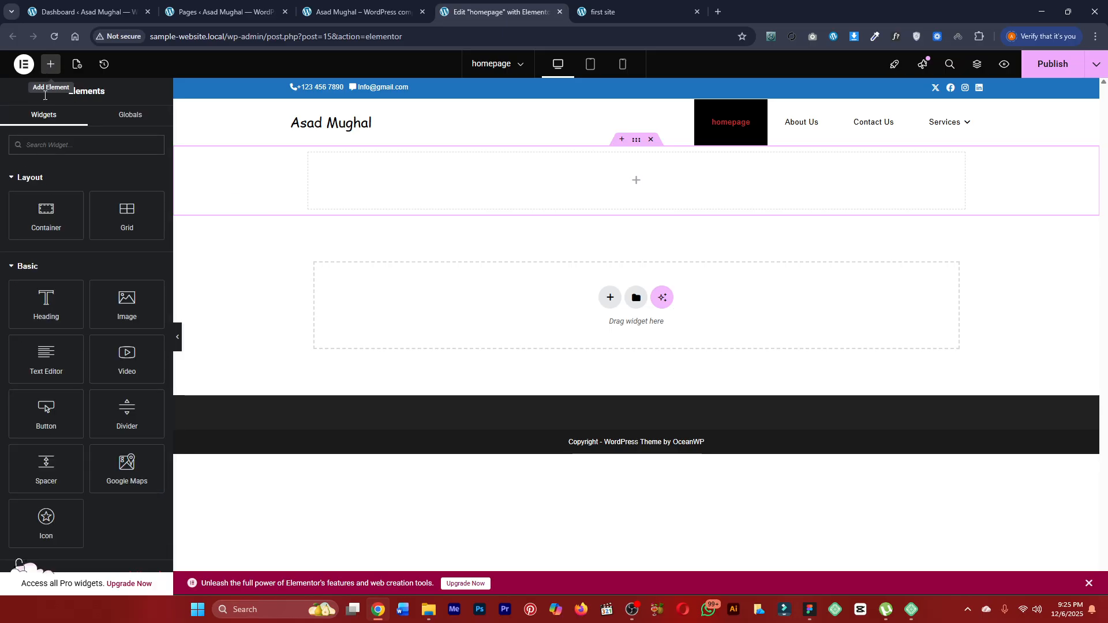
drag(74, 292, 349, 198)
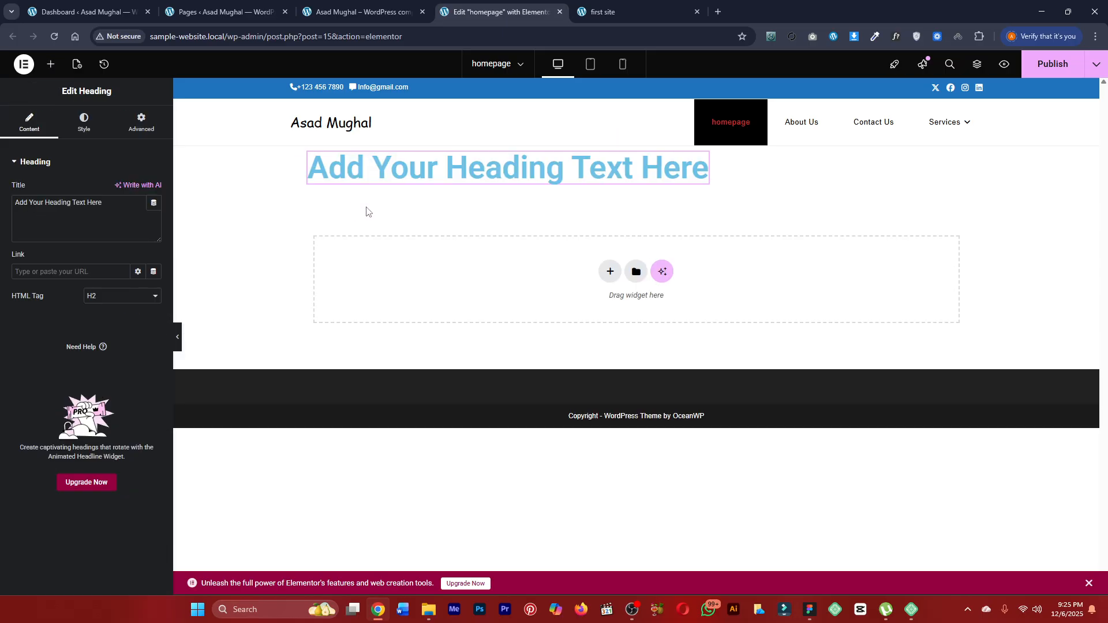
click(51, 64)
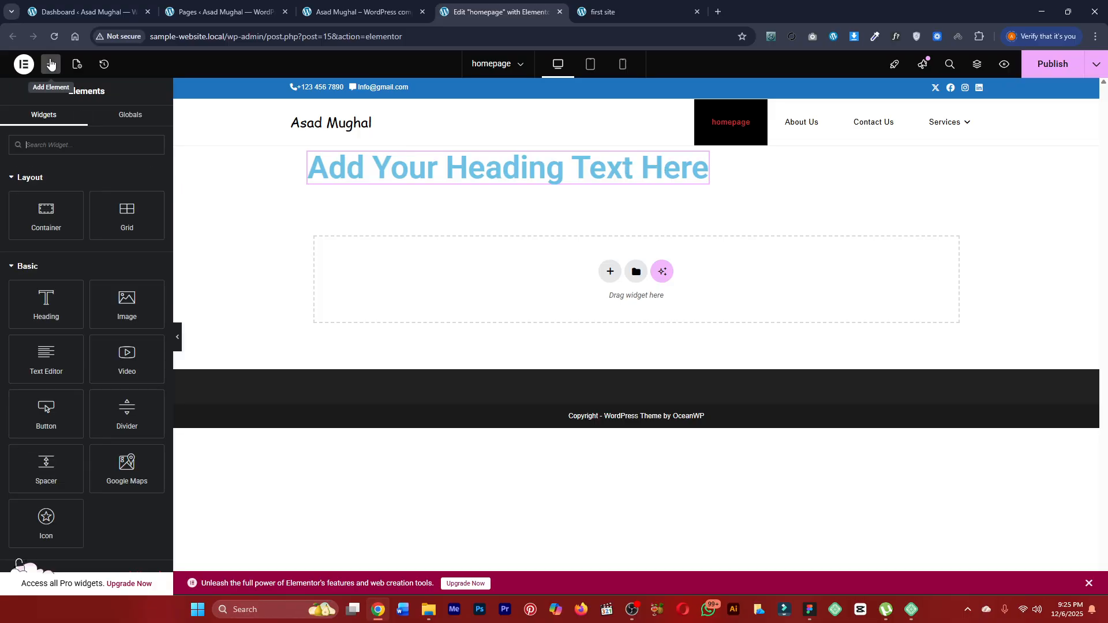
mouse_move(48, 353)
mouse_down()
mouse_move(386, 164)
mouse_move(652, 163)
mouse_move(255, 207)
mouse_move(49, 351)
mouse_up()
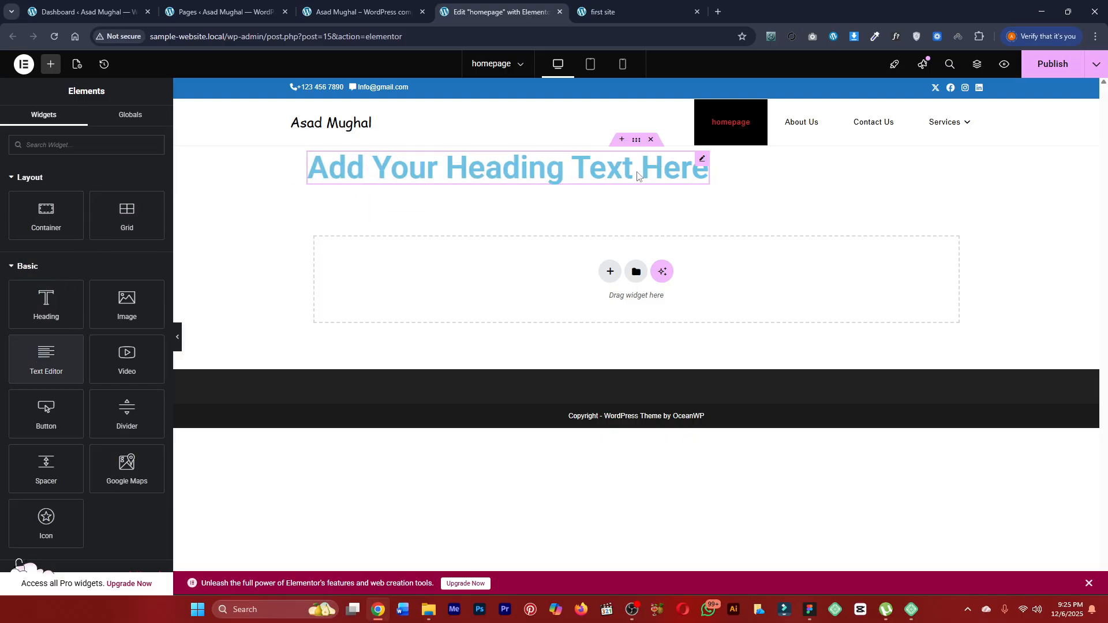
click(637, 142)
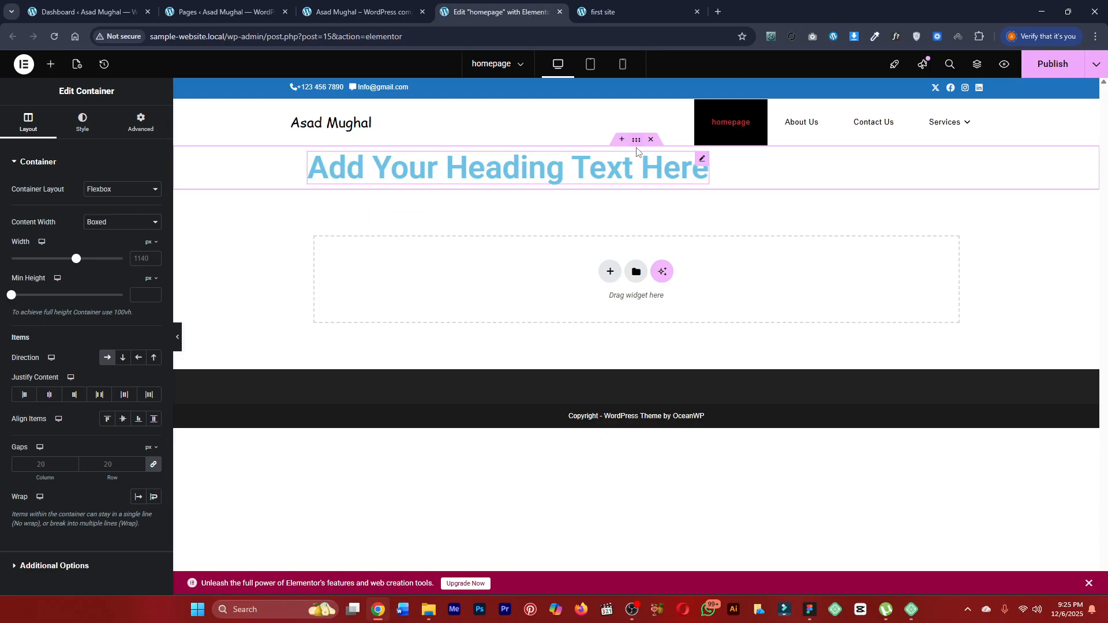
click(51, 64)
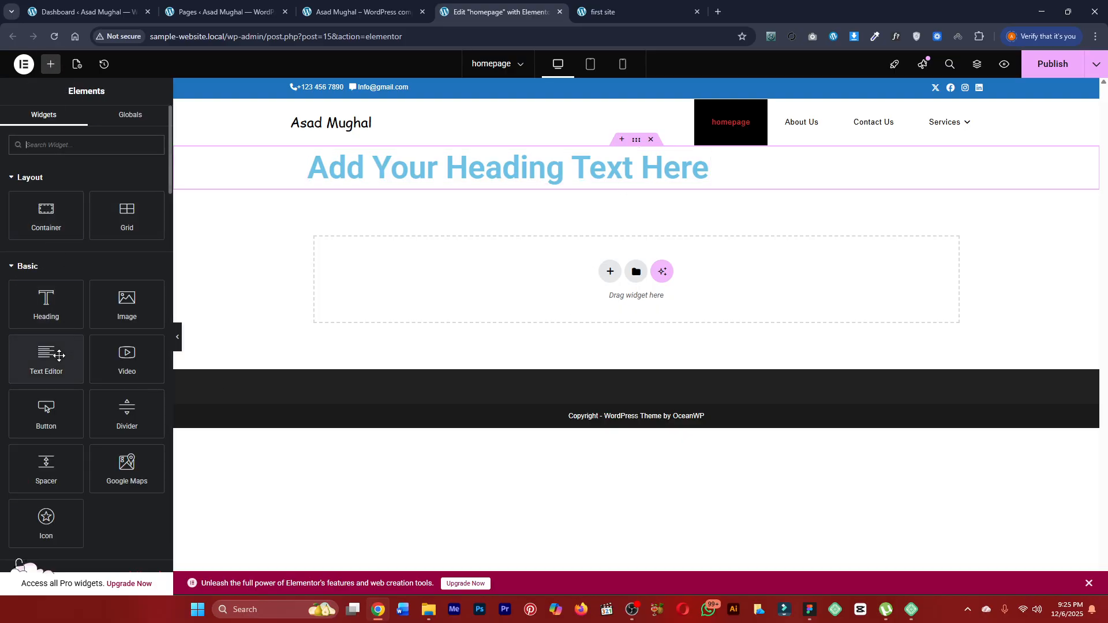
drag(59, 356, 721, 173)
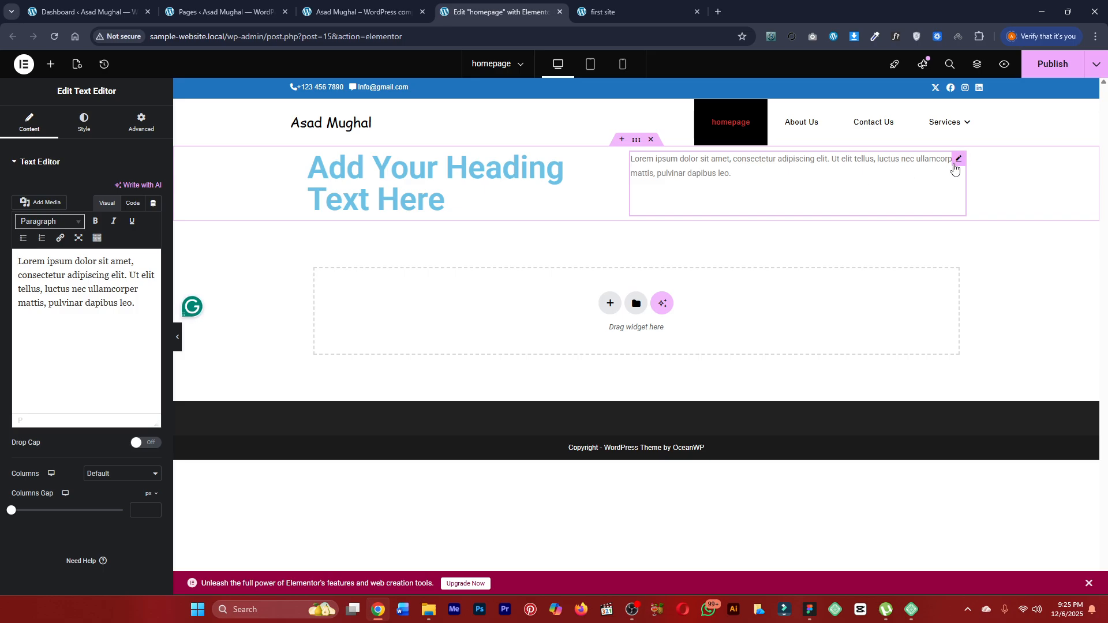
click(50, 64)
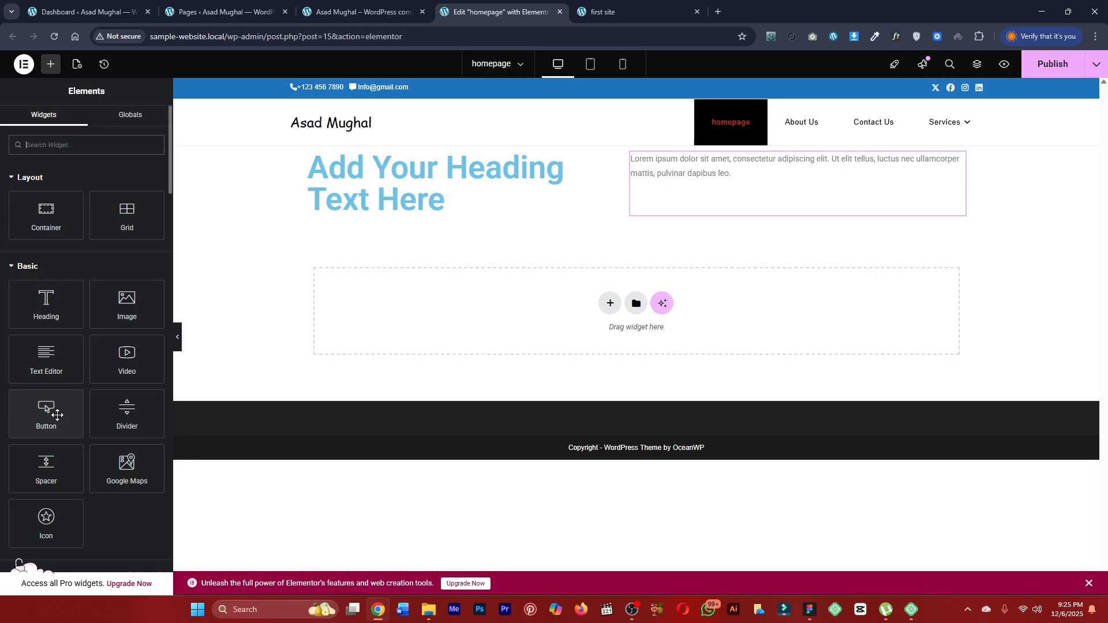
drag(57, 415, 947, 173)
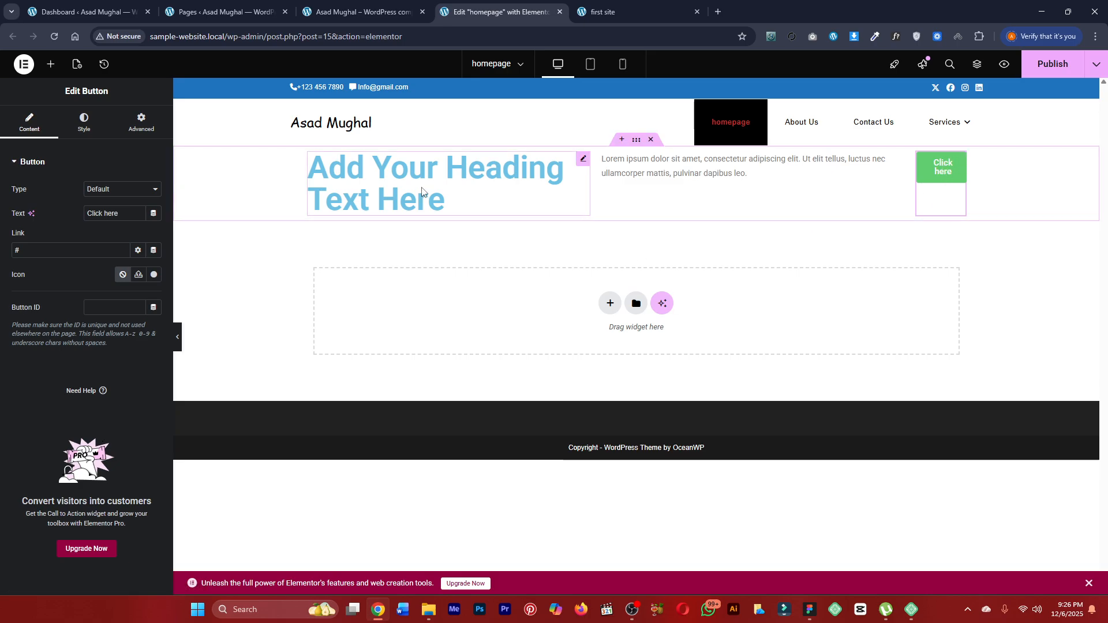
Add a second Direction Row Flexbox container below the first and nest four containers in it by duplicating one three times.
click(610, 303)
click(601, 339)
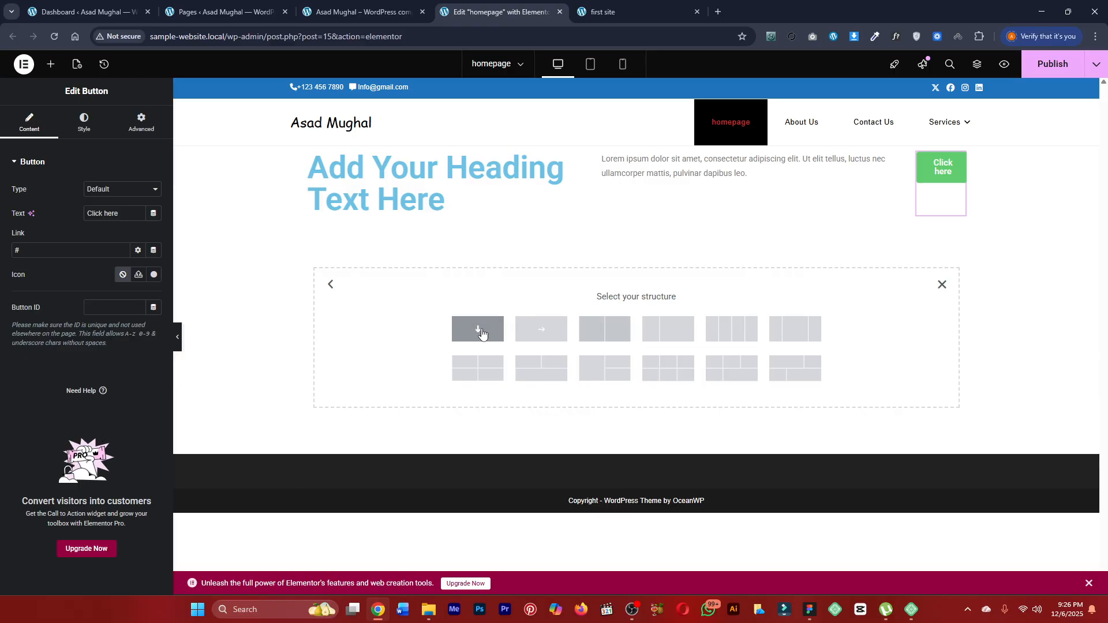
click(544, 332)
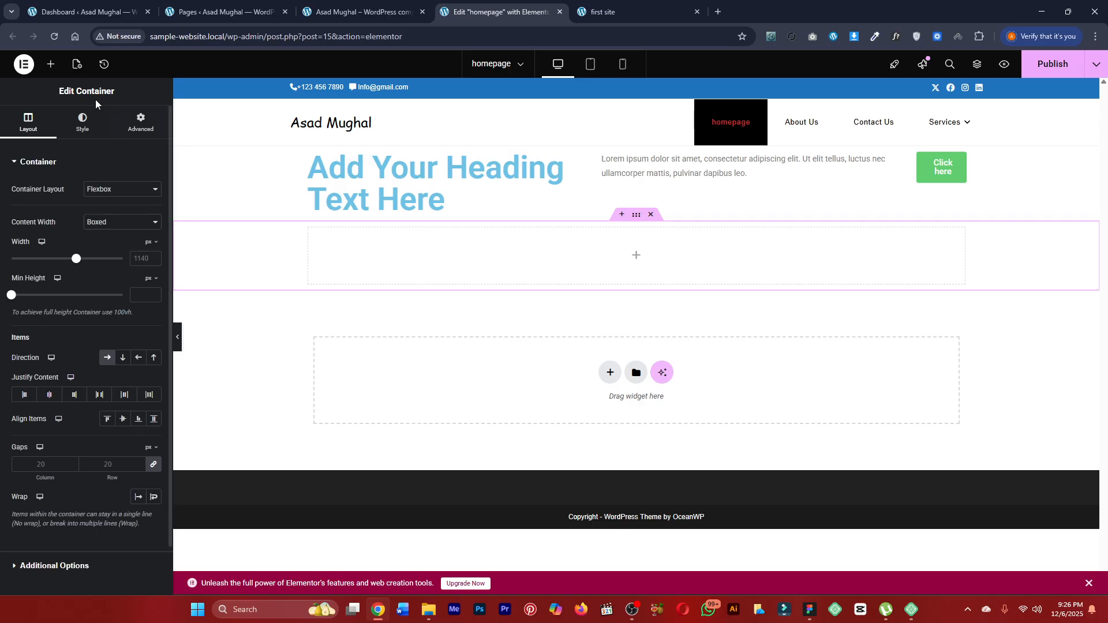
click(51, 64)
drag(46, 215, 314, 235)
key(ctrl+d)
key(ctrl+d)
key(ctrl+d)
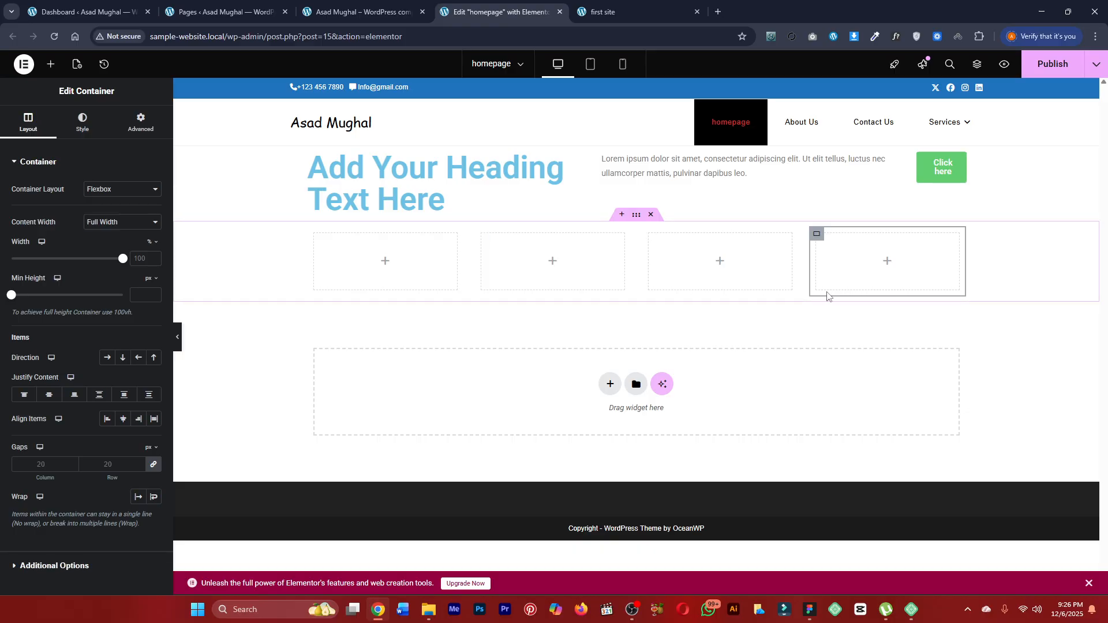
Delete both row containers and add a new Direction Row Flexbox container, using the portfolio page's hero section as reference.
click(651, 215)
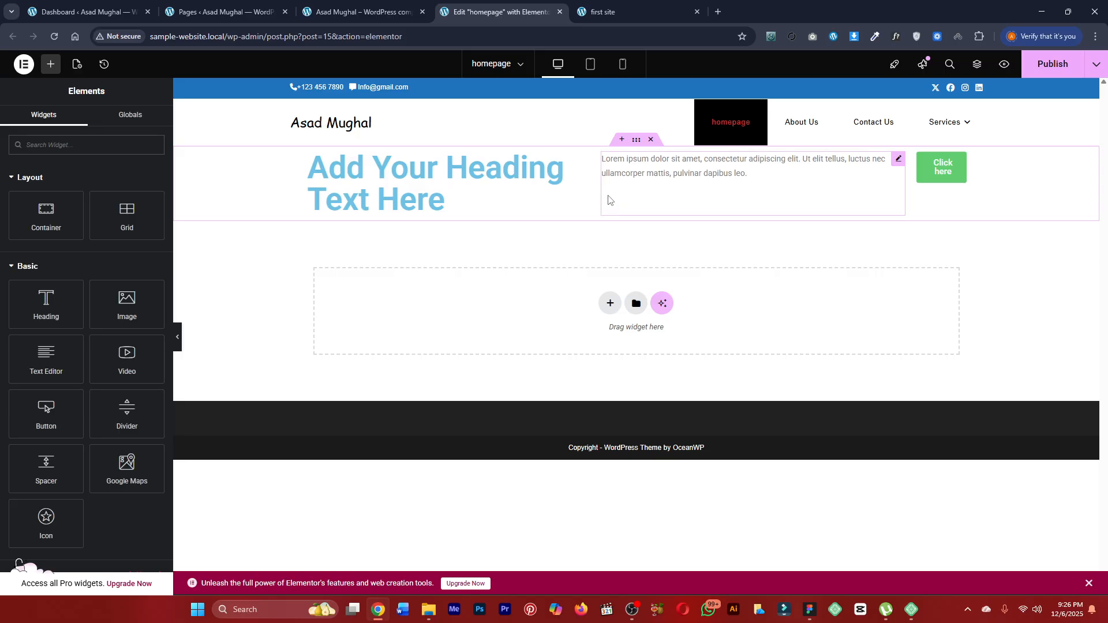
click(651, 141)
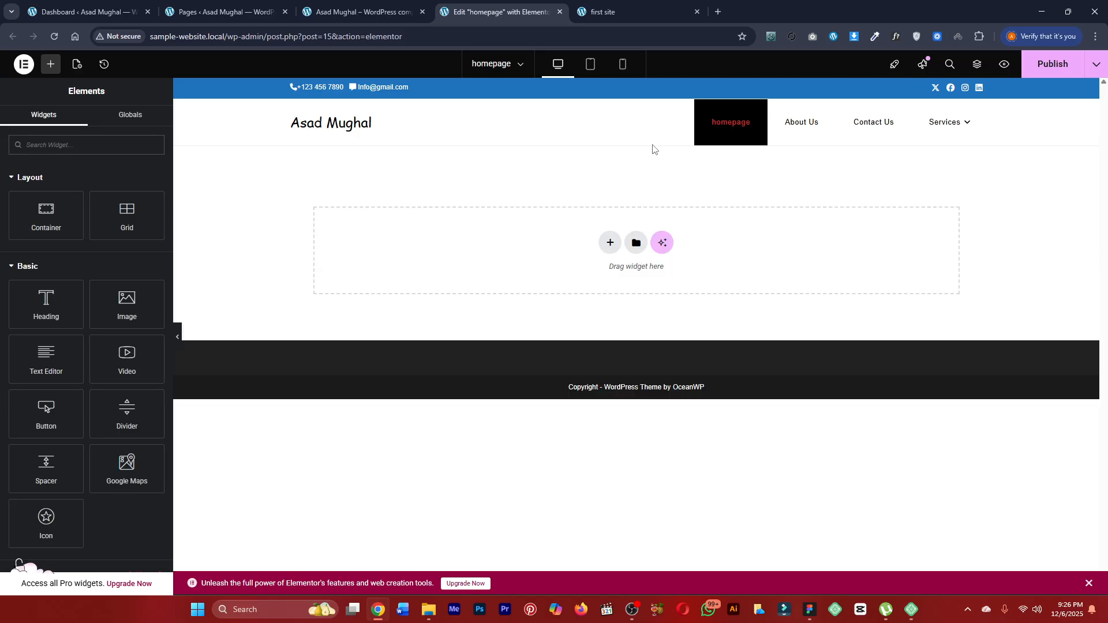
click(611, 243)
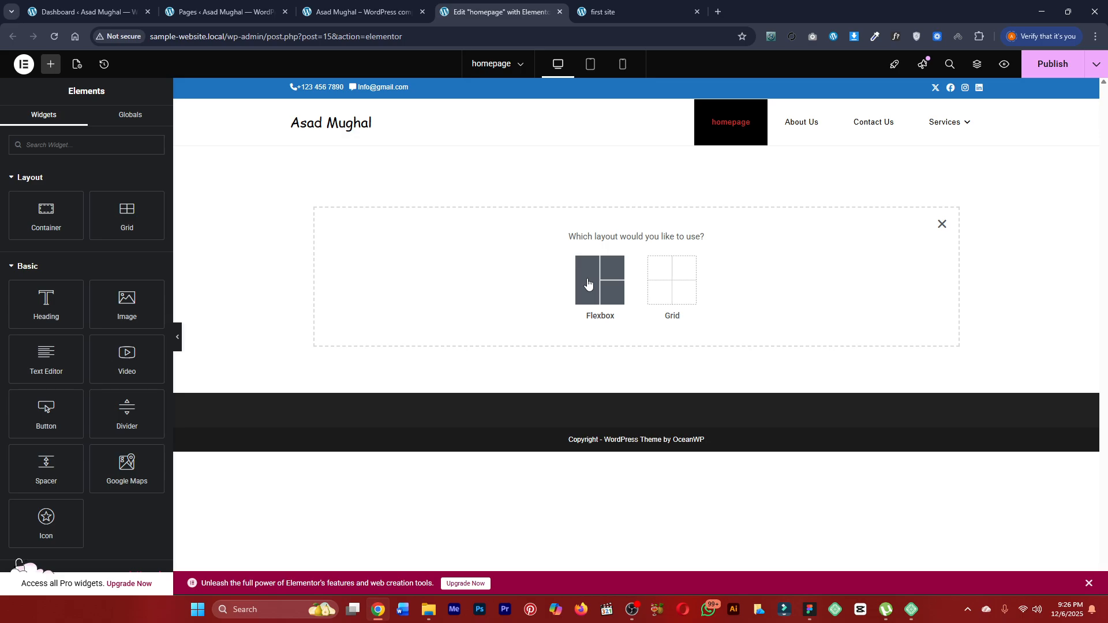
click(587, 283)
click(603, 12)
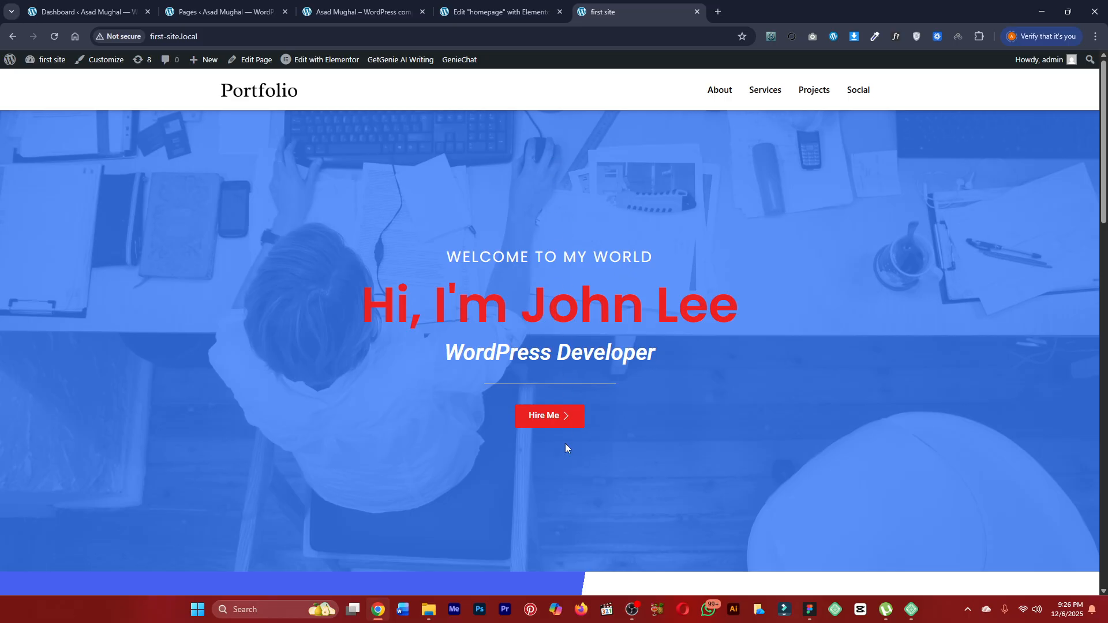
click(502, 12)
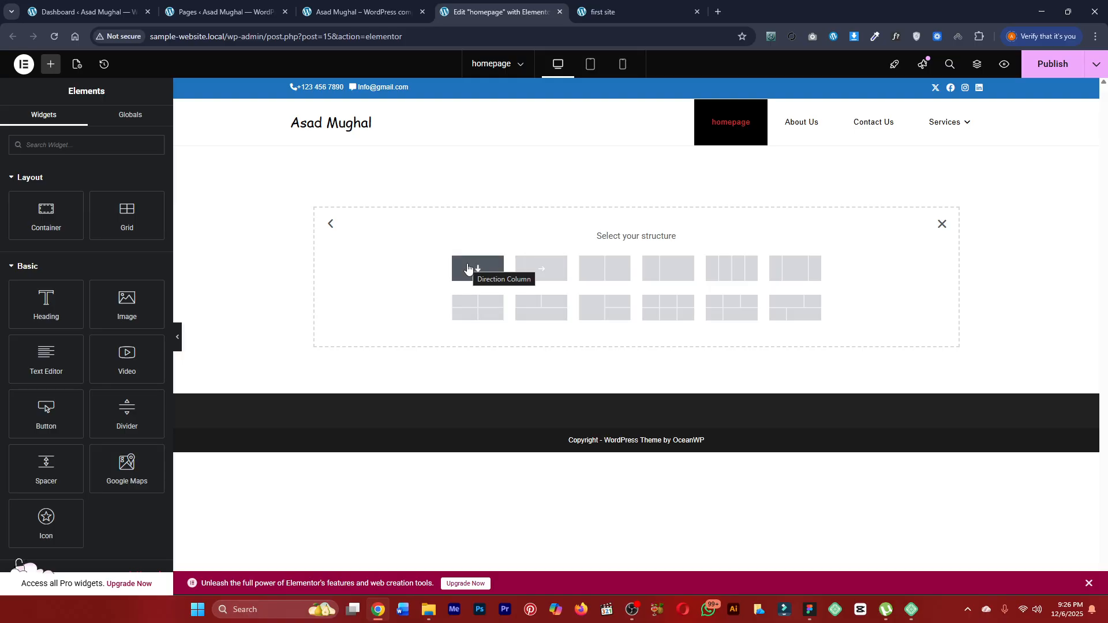
click(546, 276)
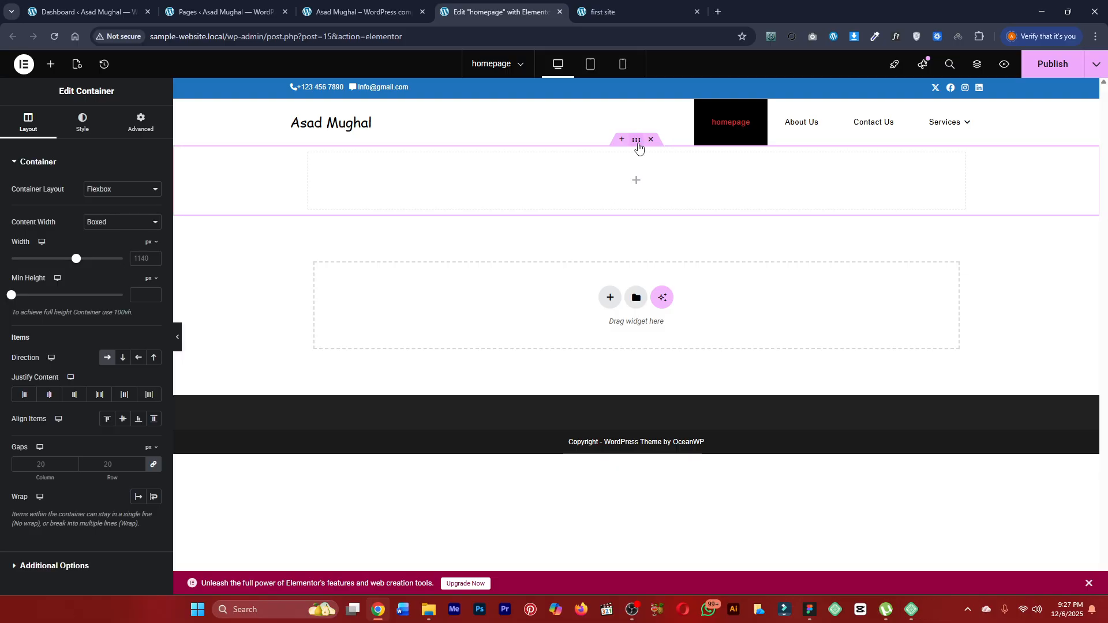
Place a Text Editor widget in the empty row container, using the tagline in the portfolio page's hero section as reference.
click(586, 5)
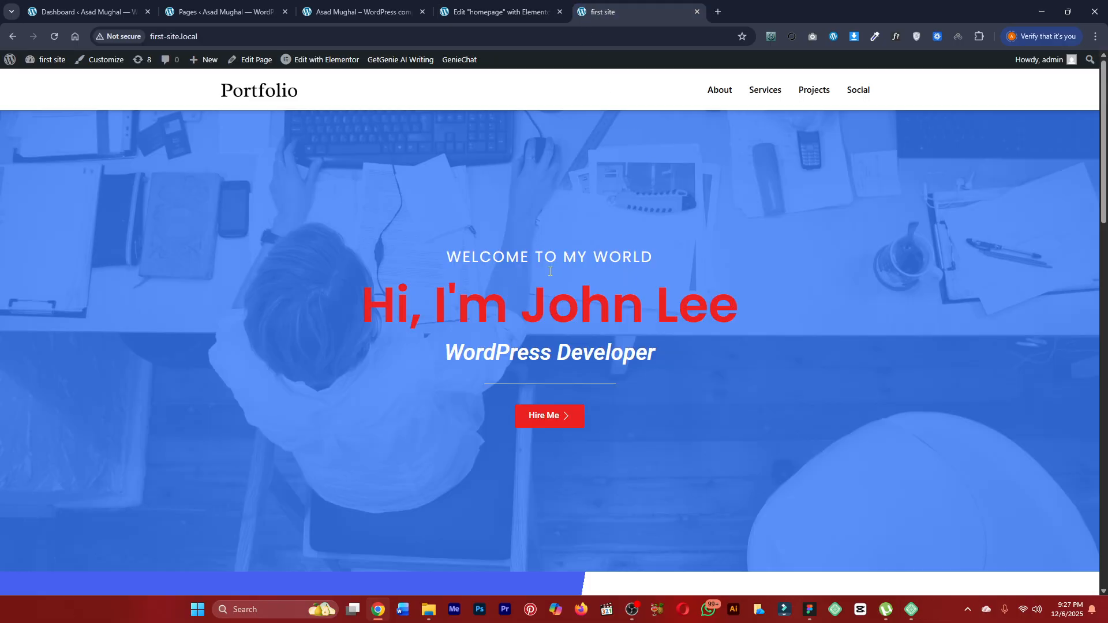
triple_click(492, 254)
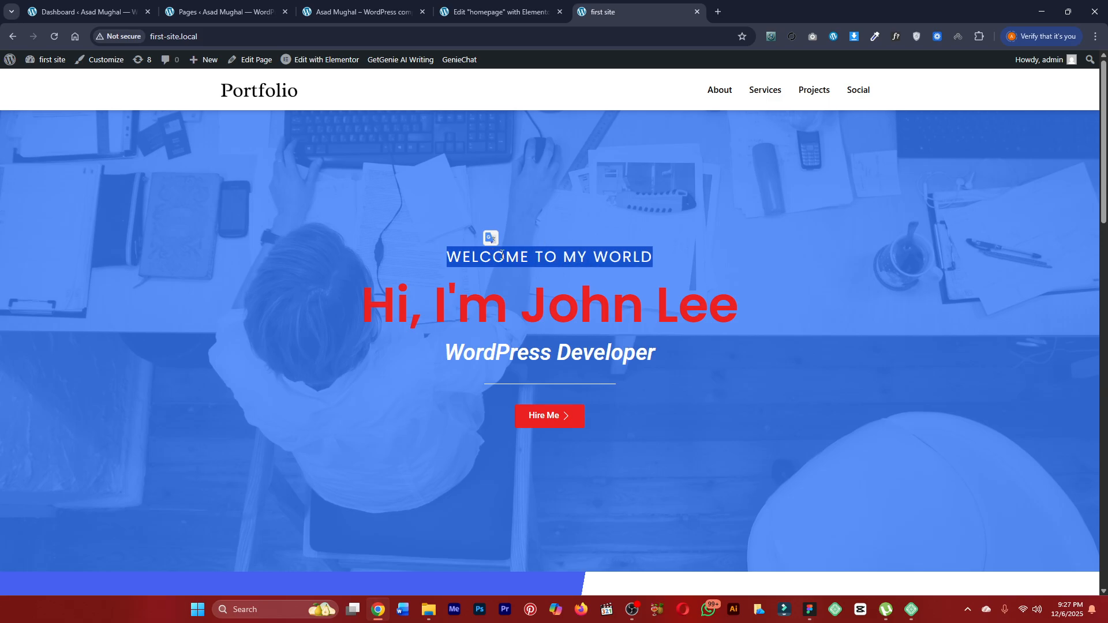
click(500, 8)
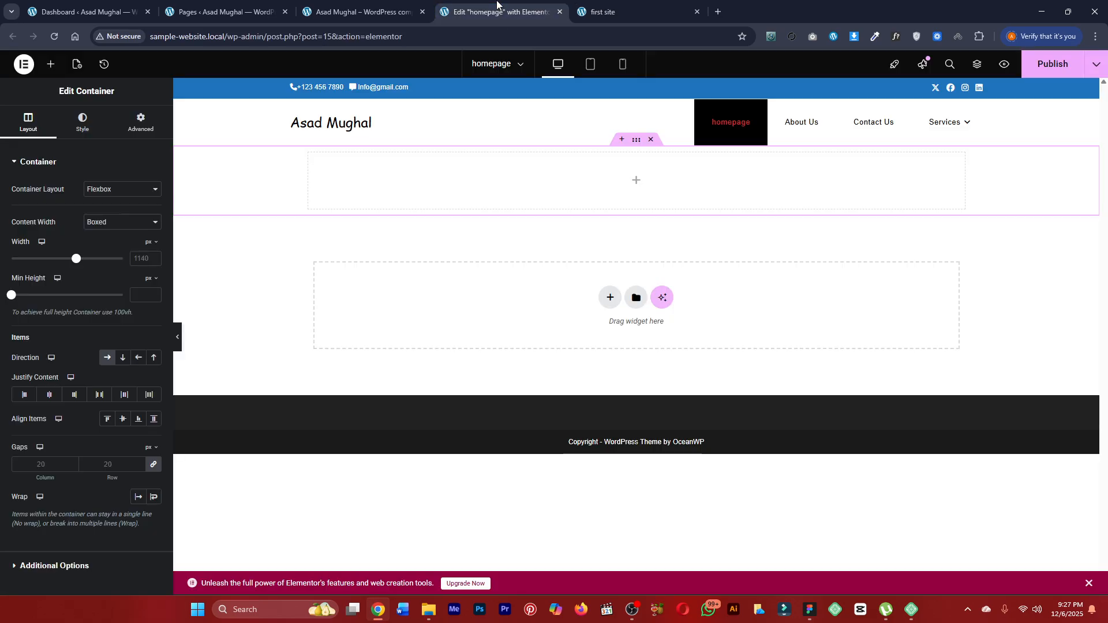
click(53, 65)
text(text)
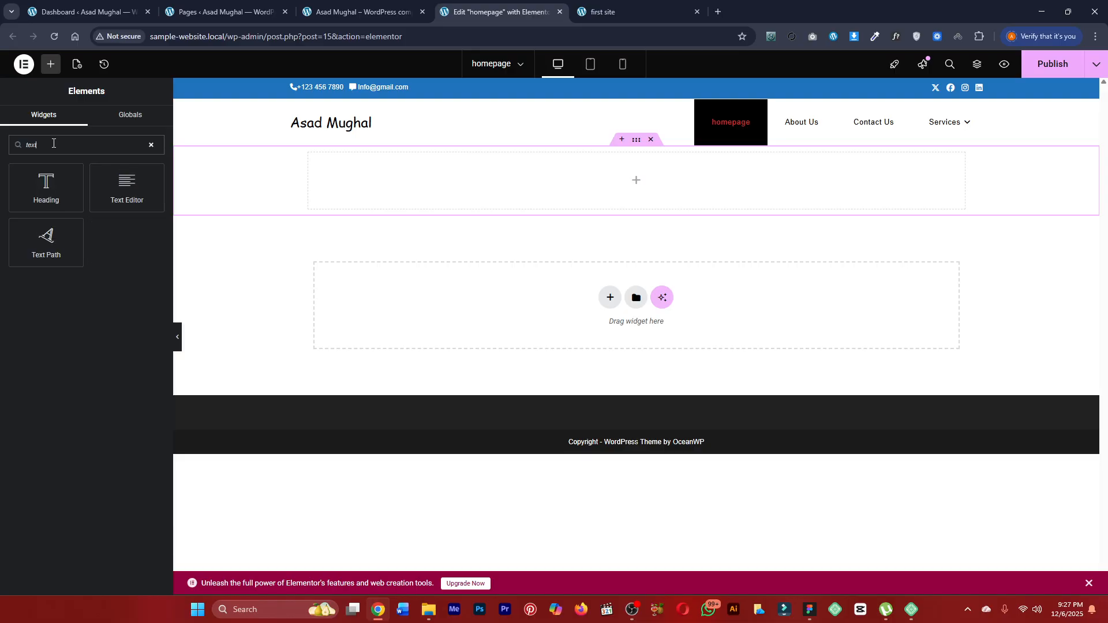
key(BackSpace)
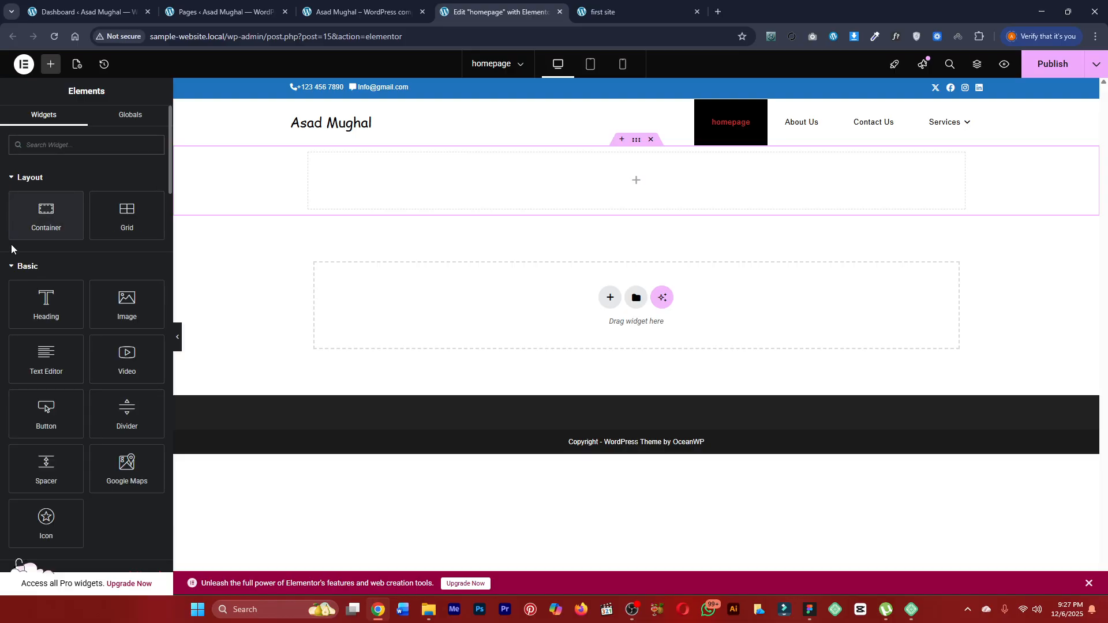
drag(45, 370, 407, 192)
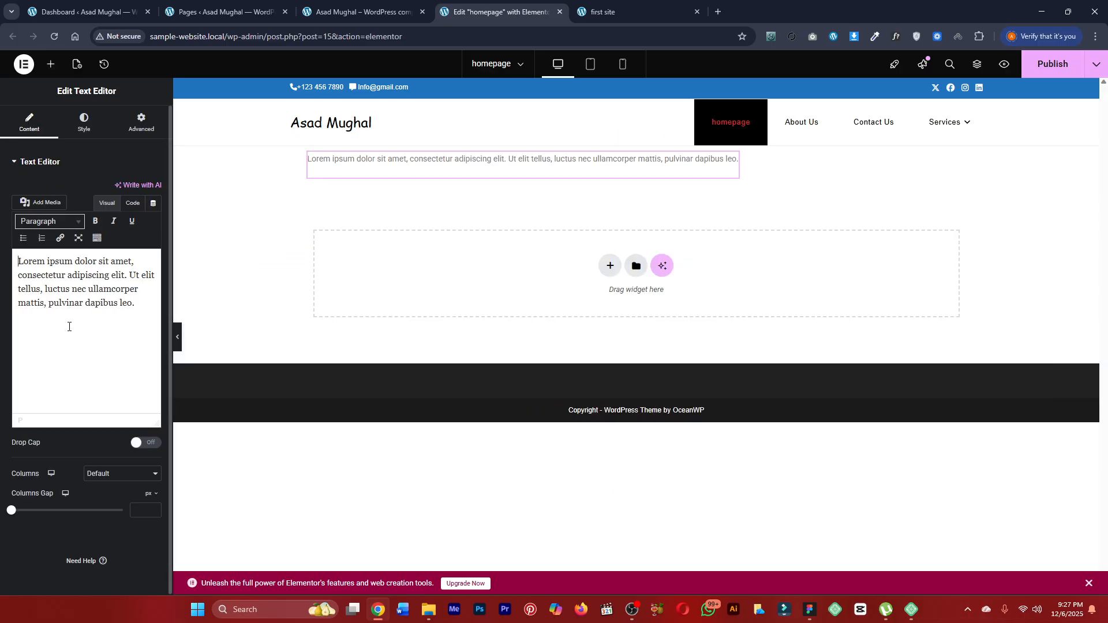
Replace the Text Editor's placeholder text with "Welcome to my world", without an extra blank line.
triple_click(65, 293)
text(Welcome to my world)
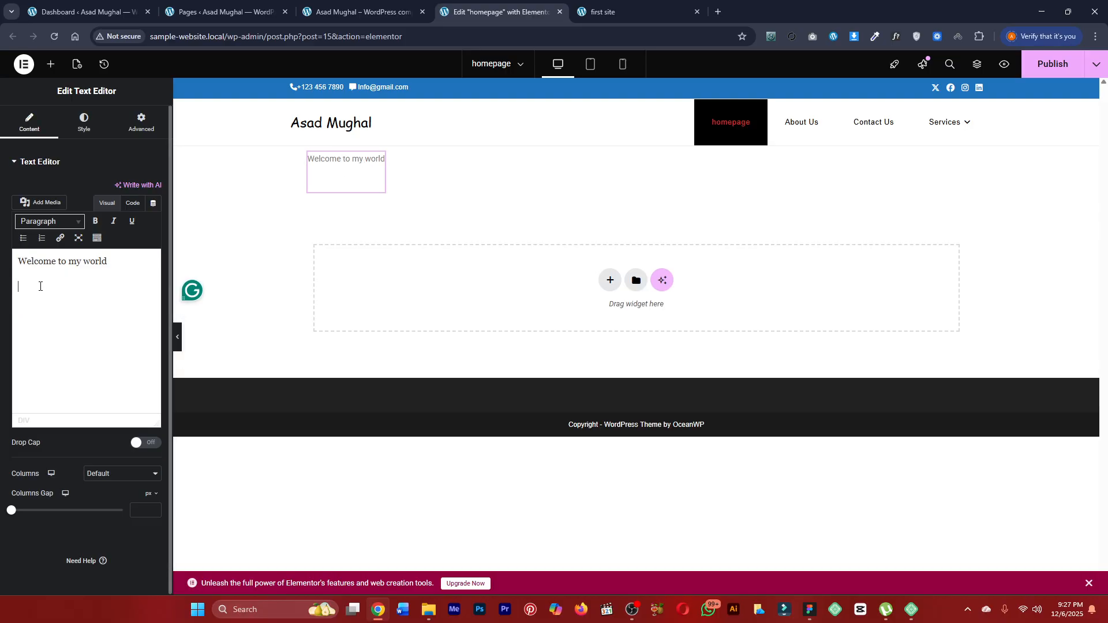
key(BackSpace)
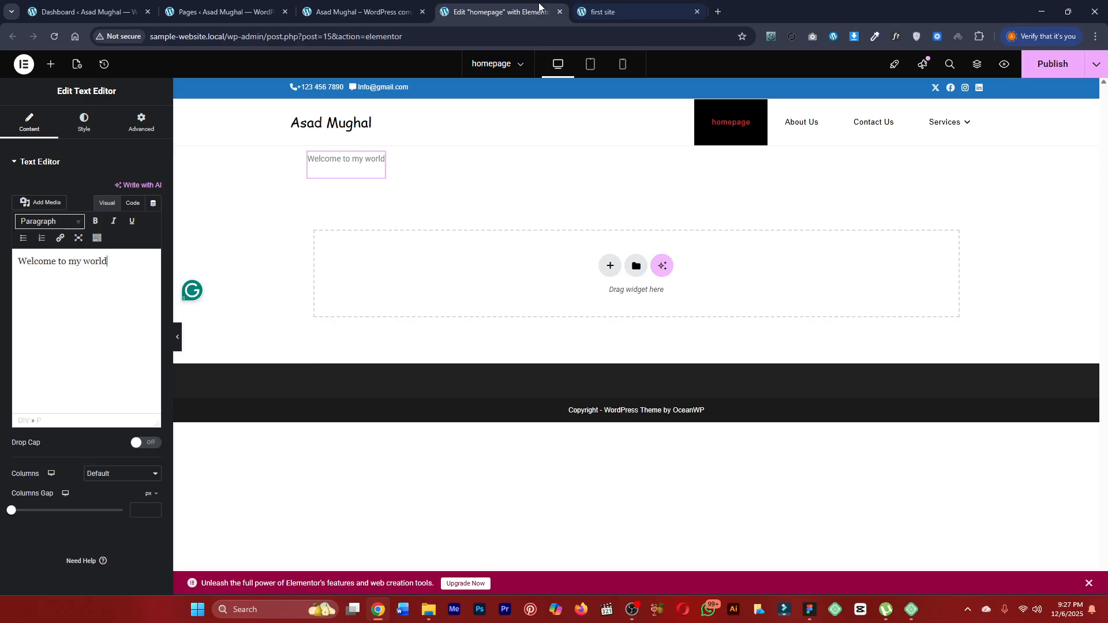
Copy the large greeting headline from the portfolio page's hero section and return to the homepage editor.
click(604, 10)
double_click(577, 327)
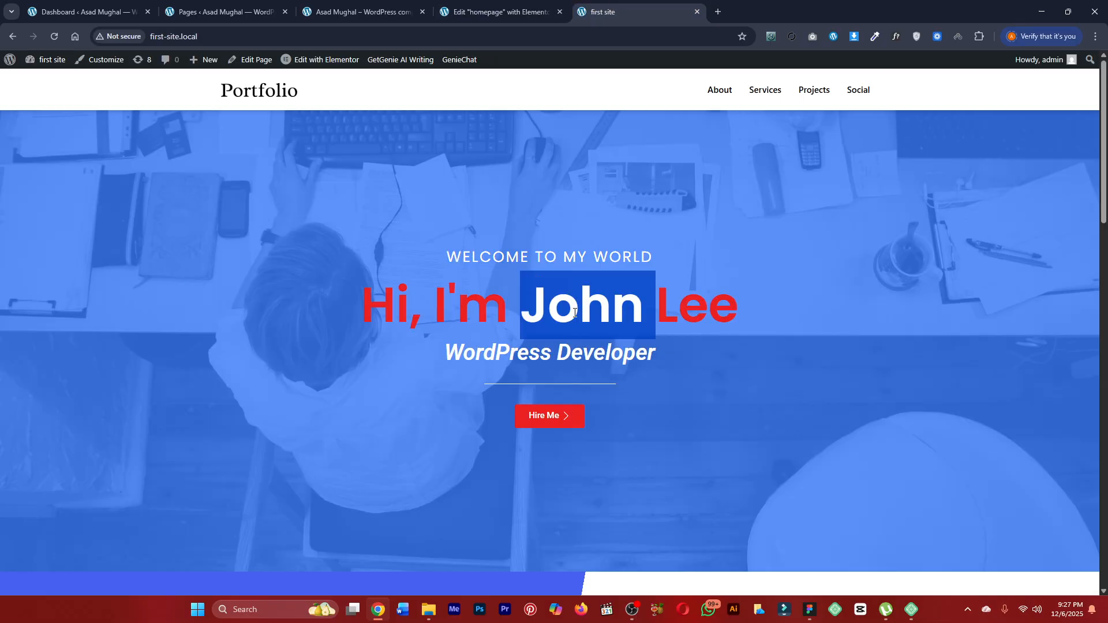
triple_click(578, 327)
key(ctrl+c)
click(528, 5)
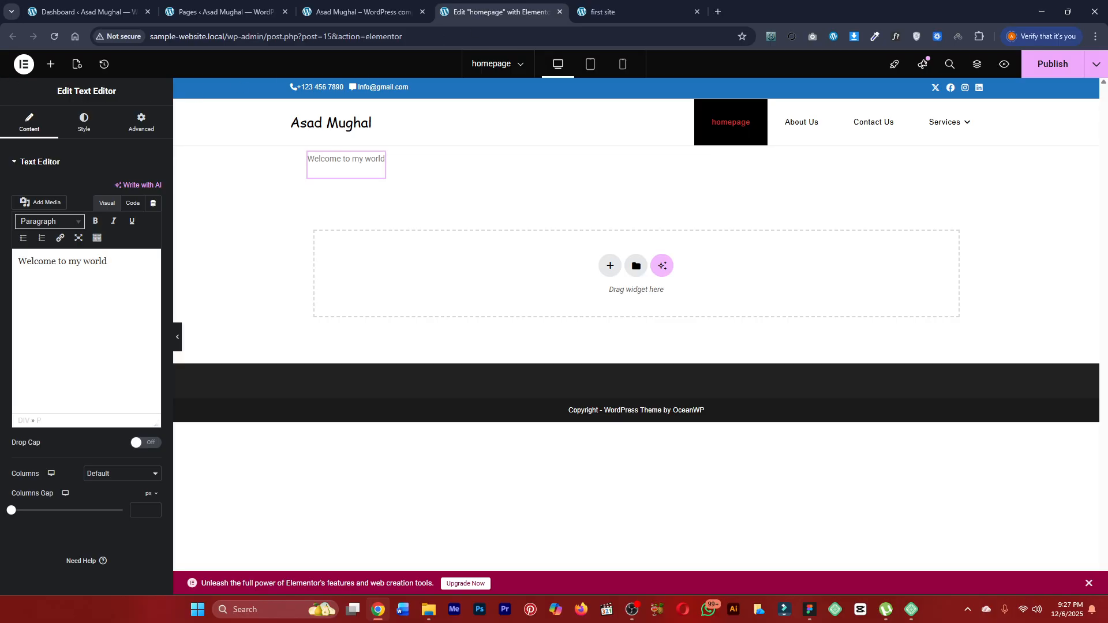
Add a Heading widget after the welcome text in the row container and paste the copied greeting as its title.
click(51, 64)
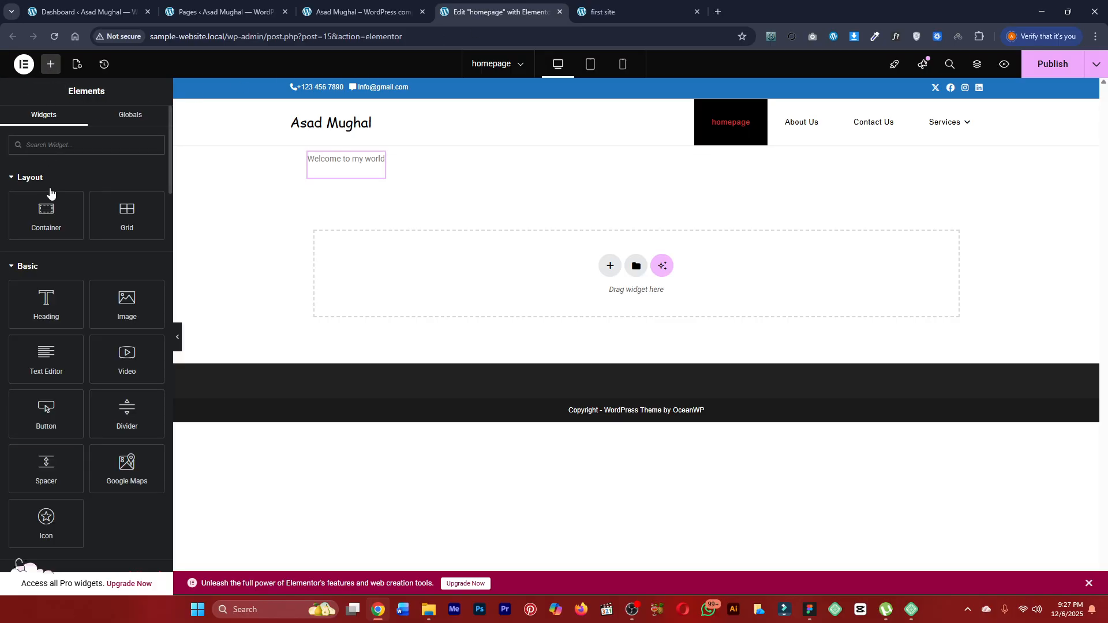
click(47, 305)
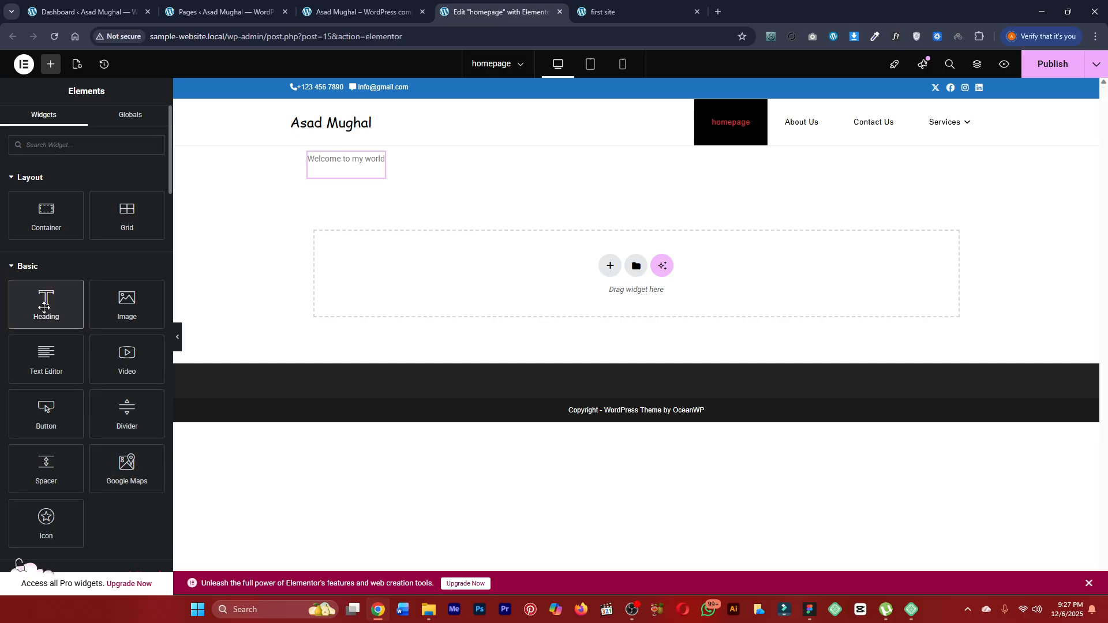
click(637, 143)
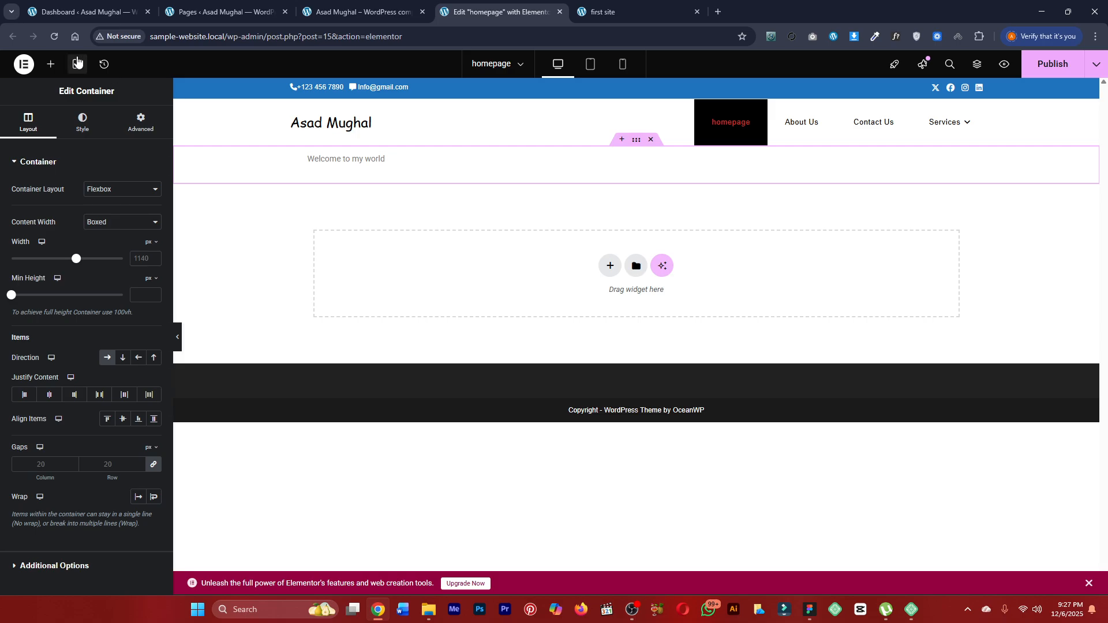
click(50, 63)
click(47, 312)
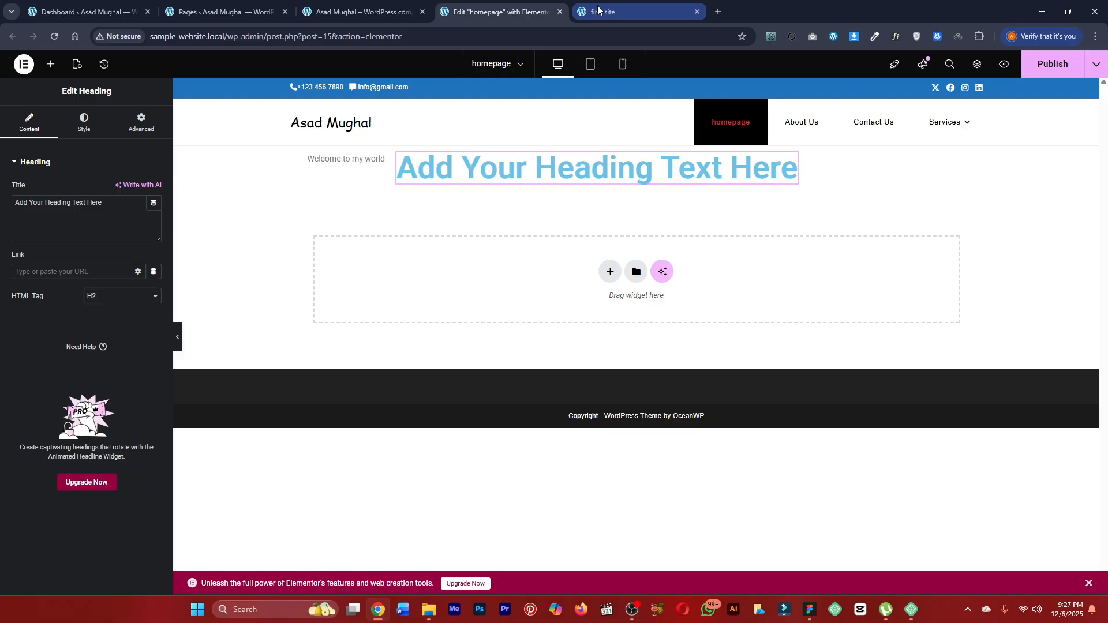
triple_click(79, 202)
key(ctrl+v)
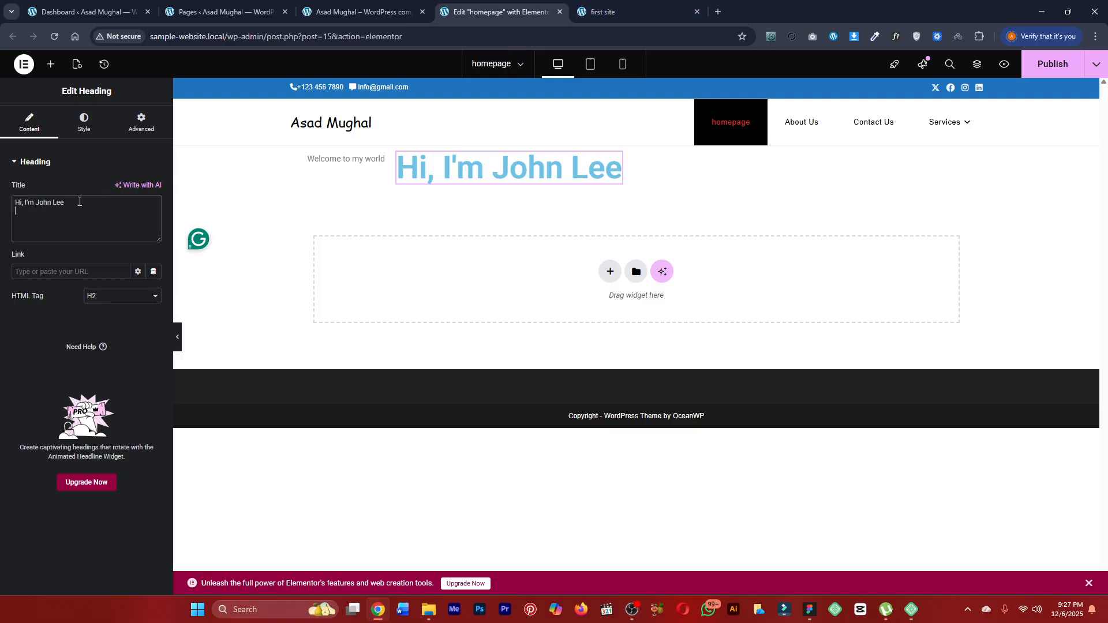
Copy the "WordPress Developer" subtitle from the portfolio page's hero section and return to the homepage editor.
click(637, 6)
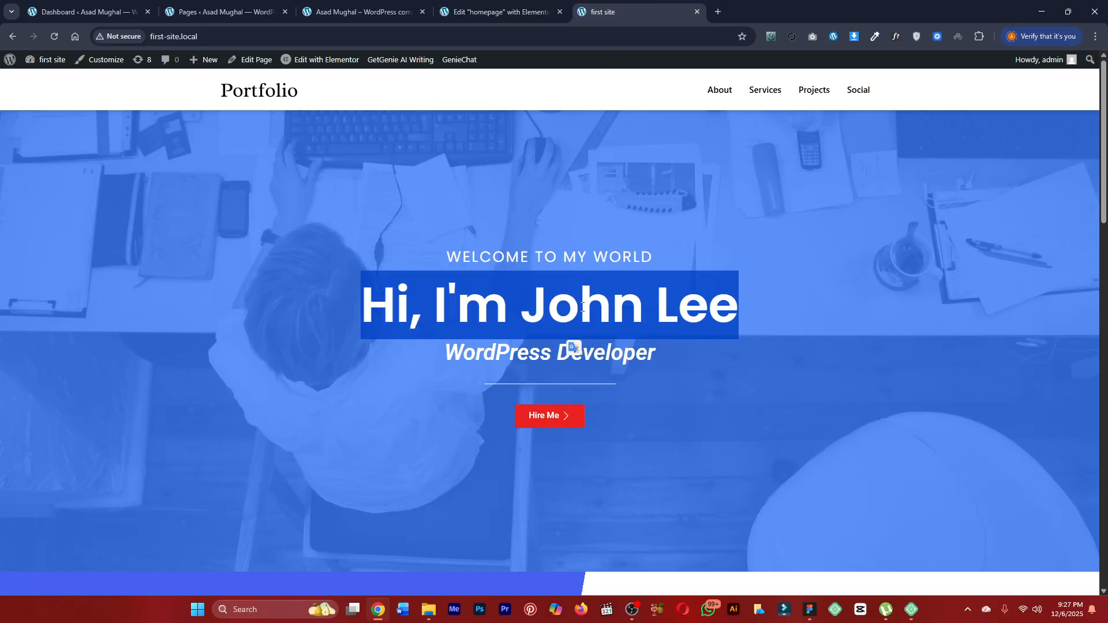
triple_click(545, 359)
key(ctrl+c)
click(498, 12)
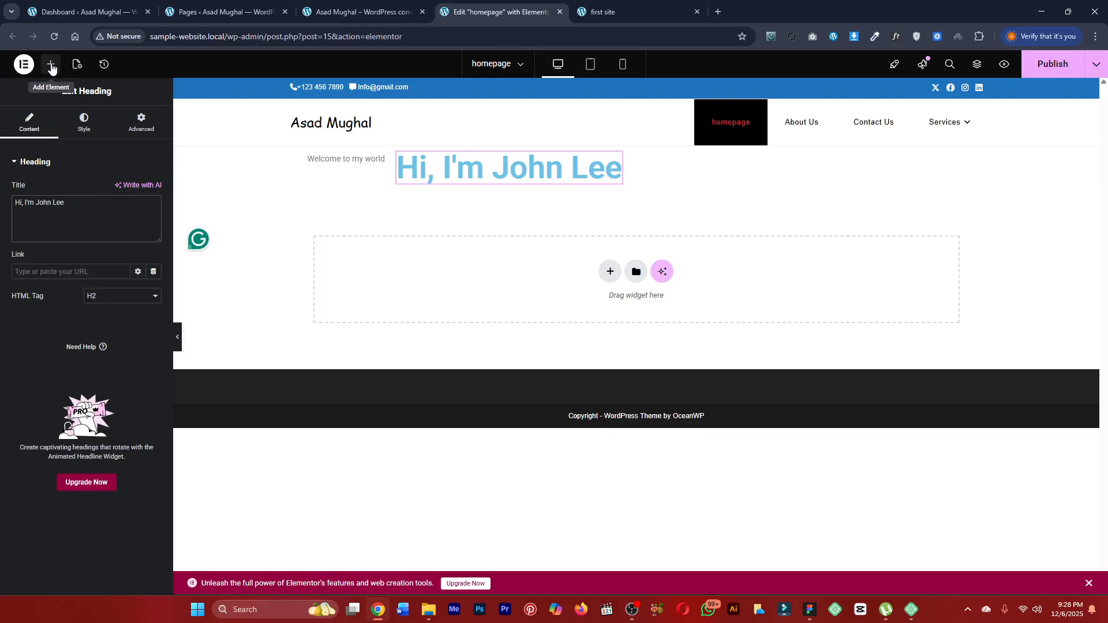
Add a second Text Editor widget to the row container and move it after the greeting heading.
mouse_move(636, 143)
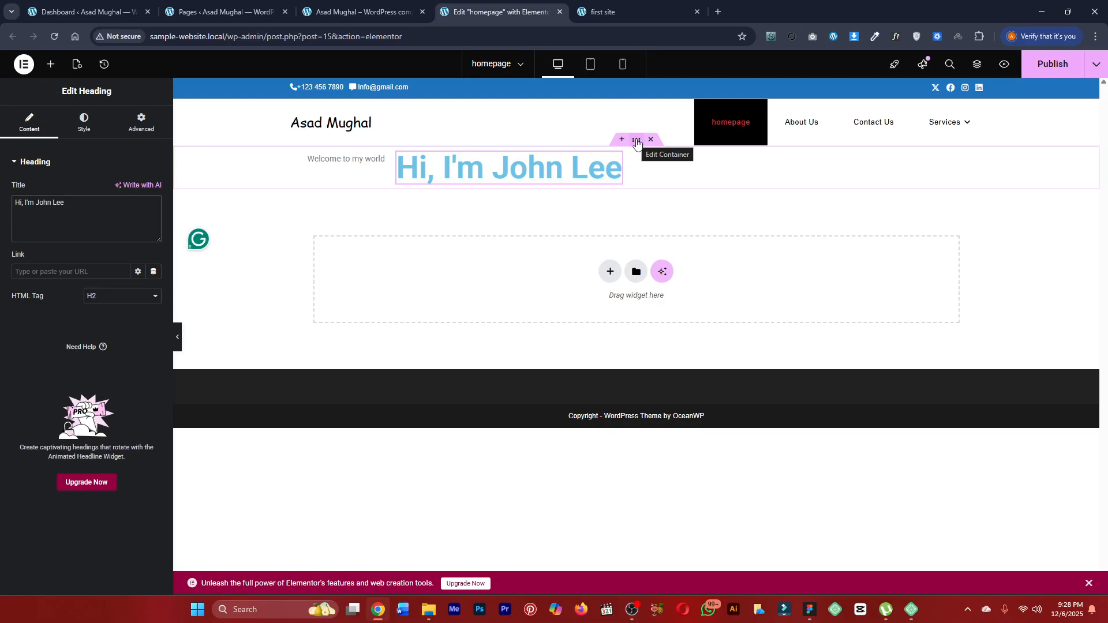
click(636, 140)
click(49, 66)
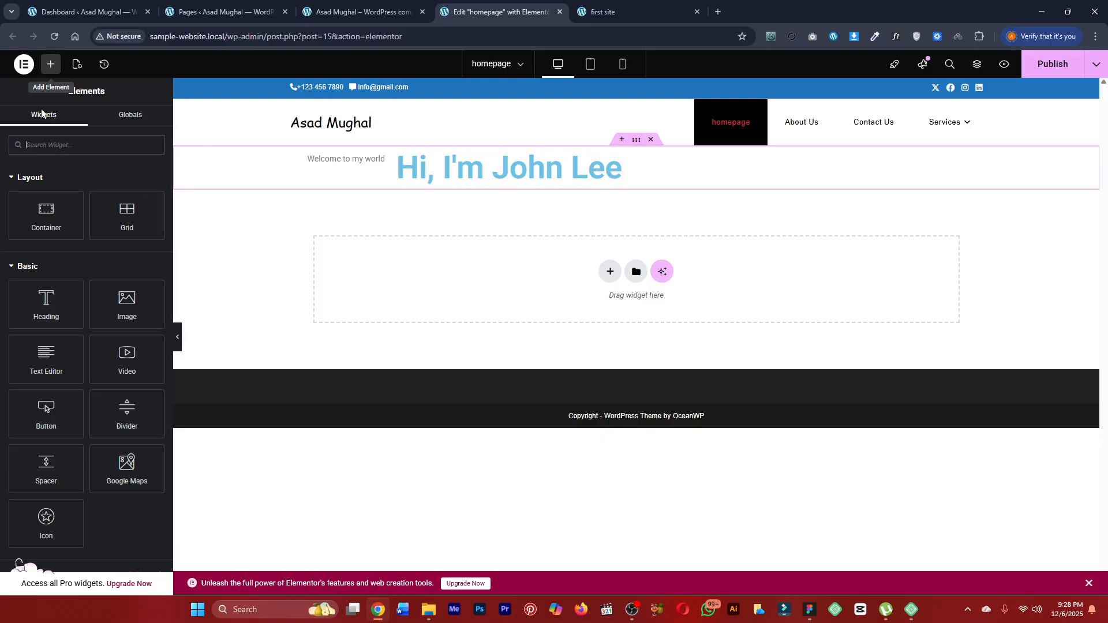
text(tex)
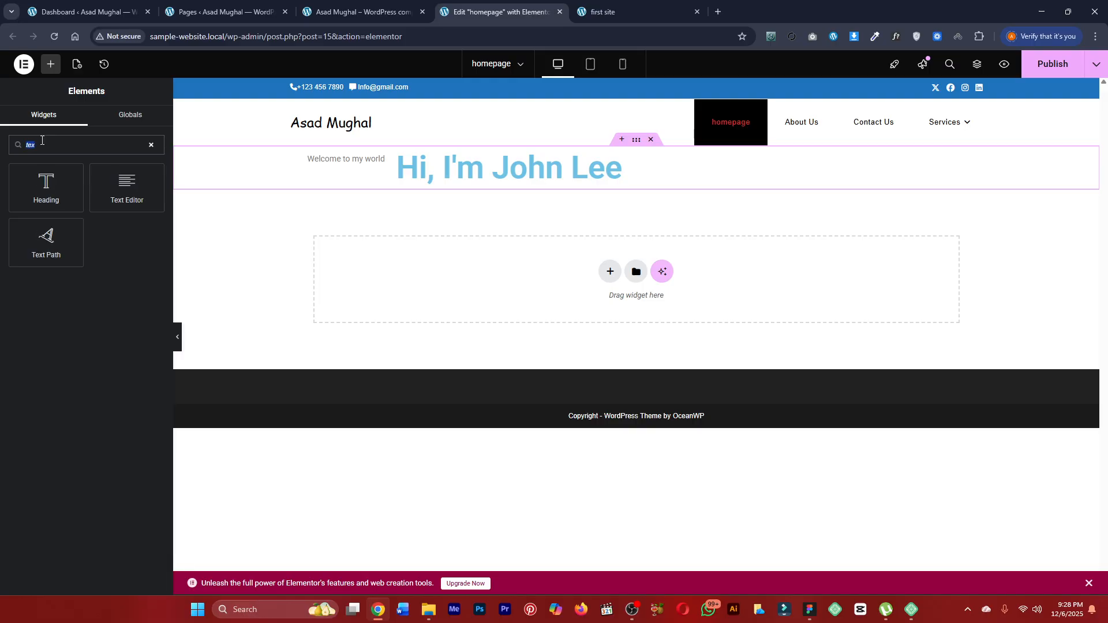
key(BackSpace)
scroll(27, 294, down, 1)
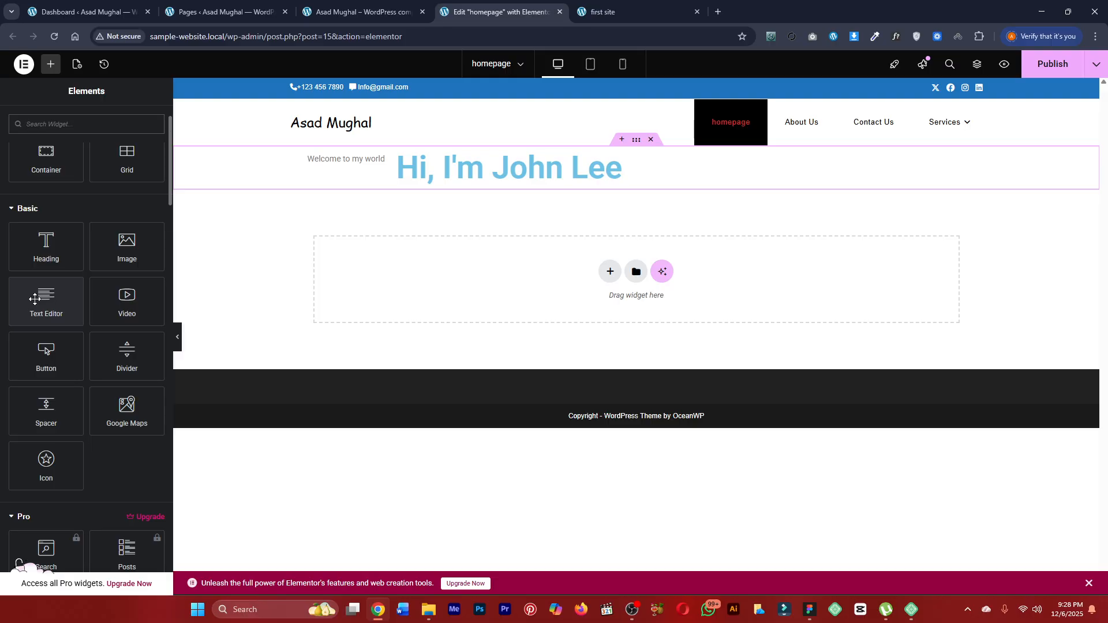
drag(35, 299, 327, 164)
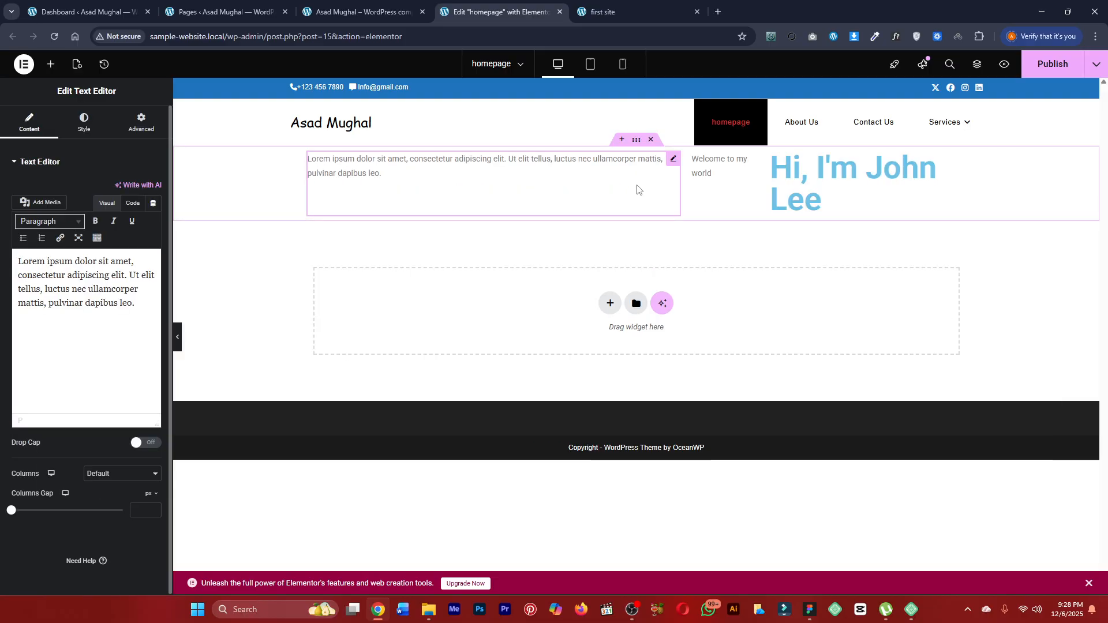
drag(669, 169, 750, 186)
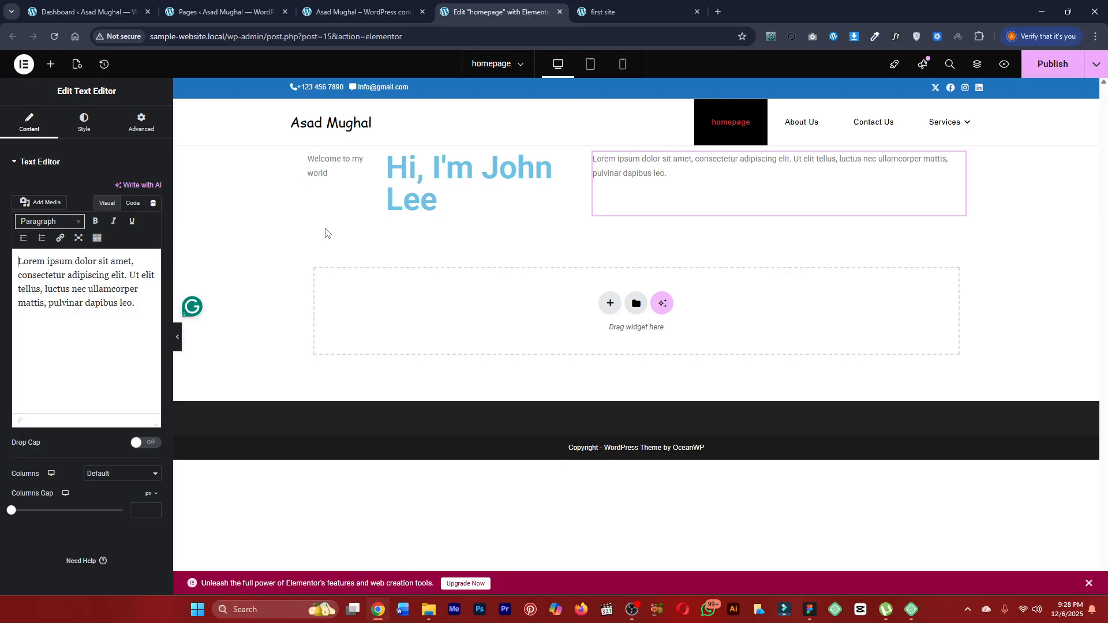
Replace the new Text Editor's placeholder with the copied "WordPress Developer" text, remove the extra blank line and check its paragraph format options.
click(595, 9)
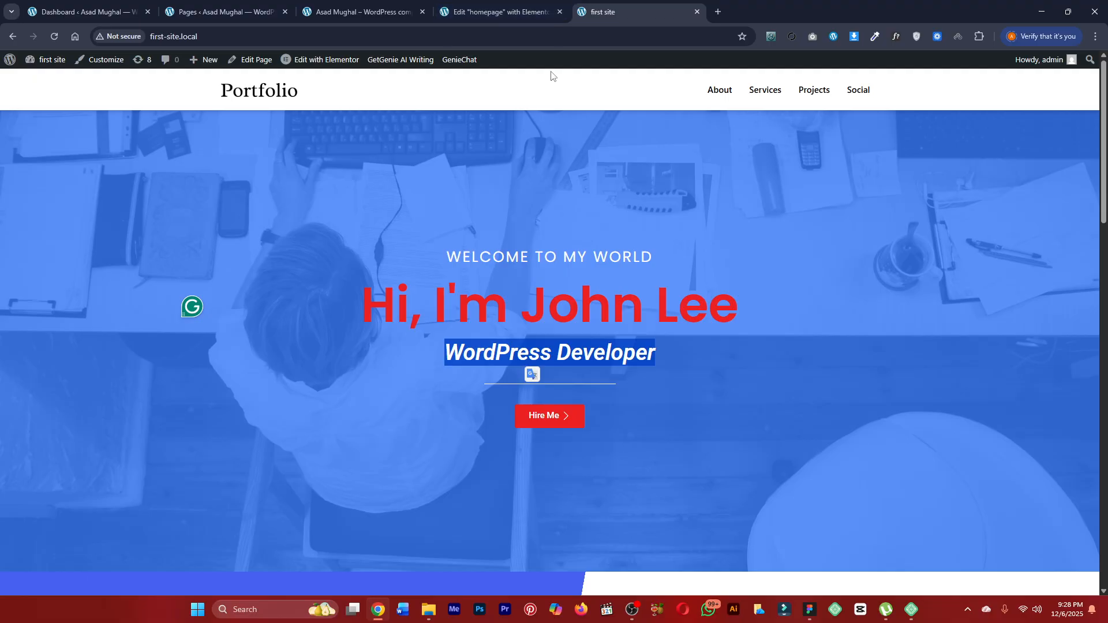
click(494, 10)
key(ctrl+a)
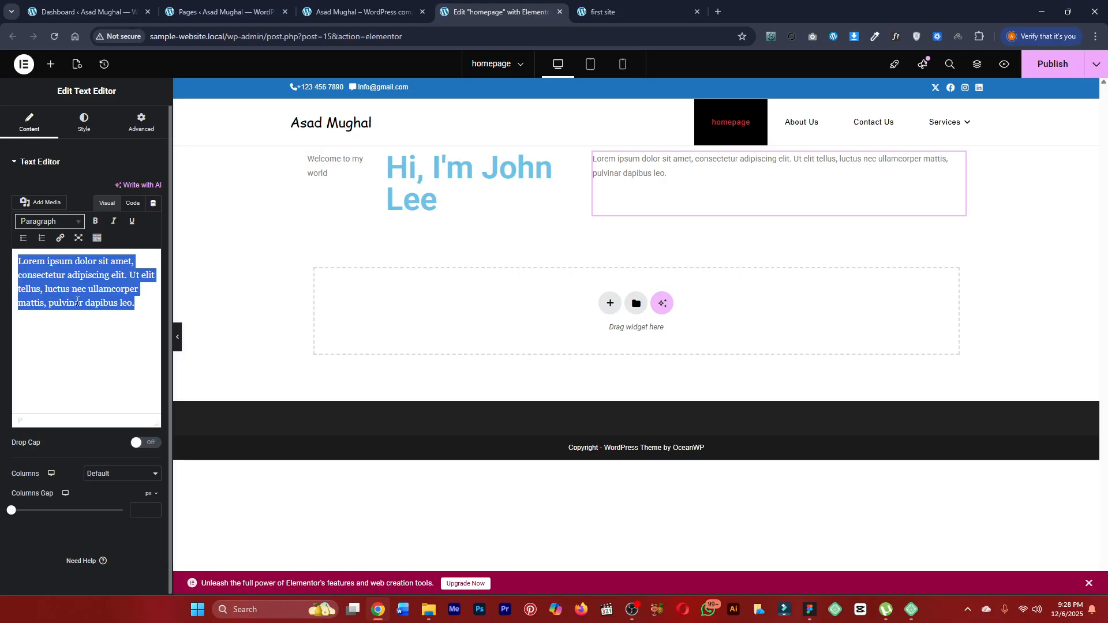
key(ctrl+v)
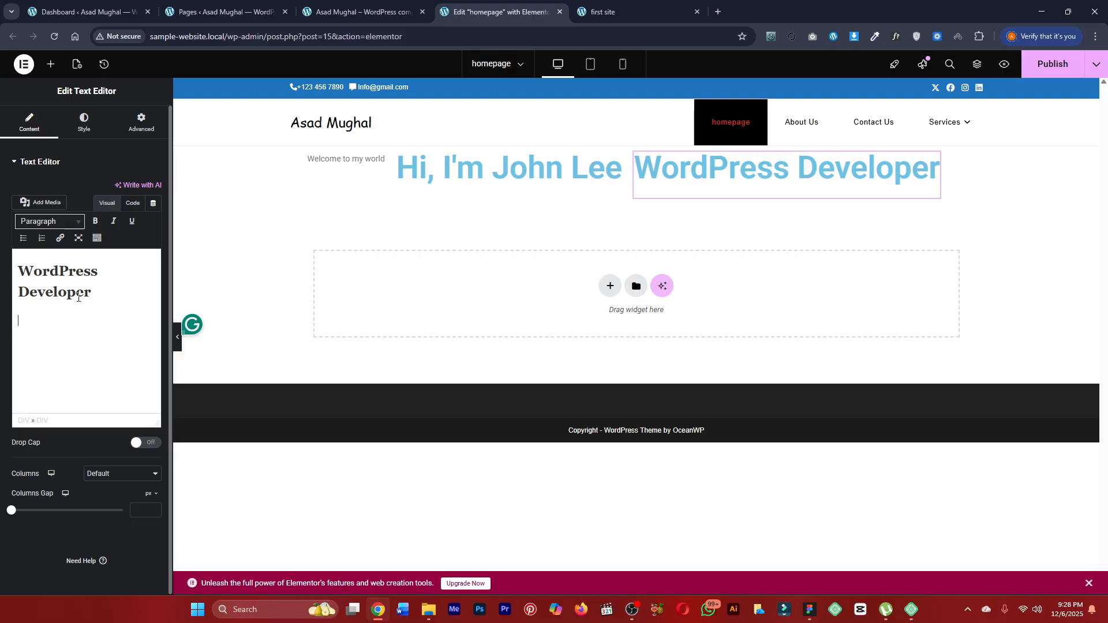
key(BackSpace)
click(65, 223)
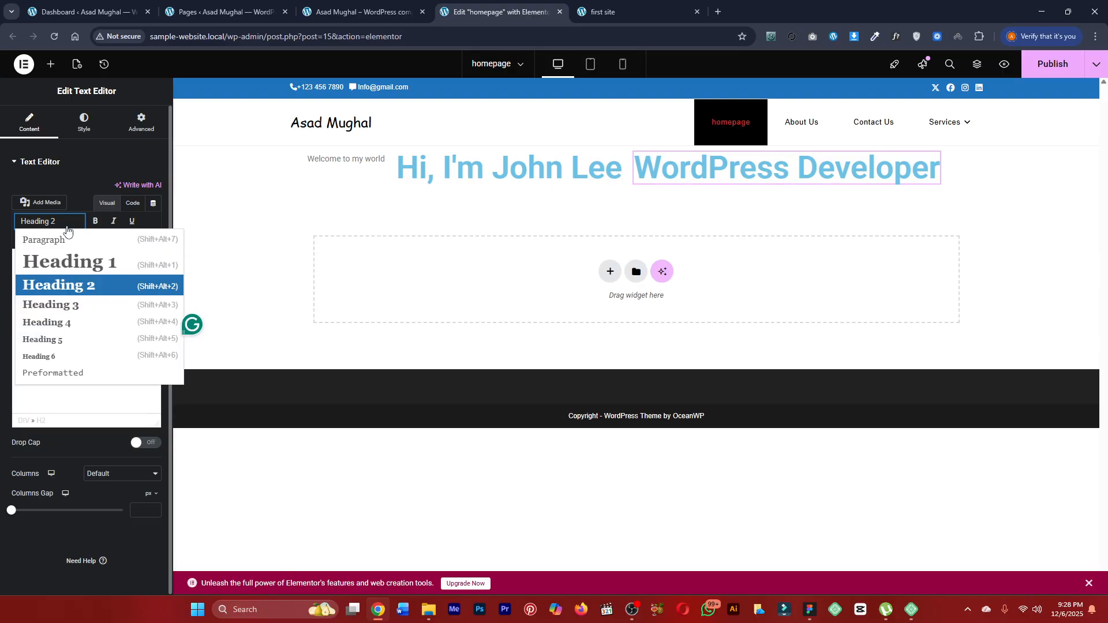
click(2, 238)
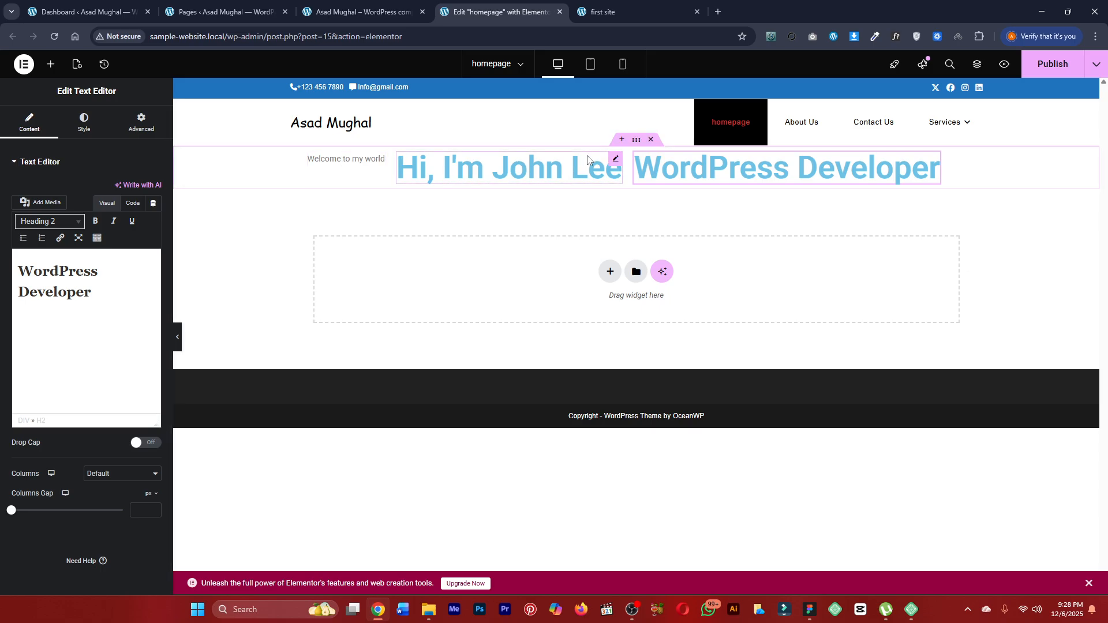
Set the hero container's item direction to column, using the stacked text of the portfolio page's hero section as reference.
click(603, 12)
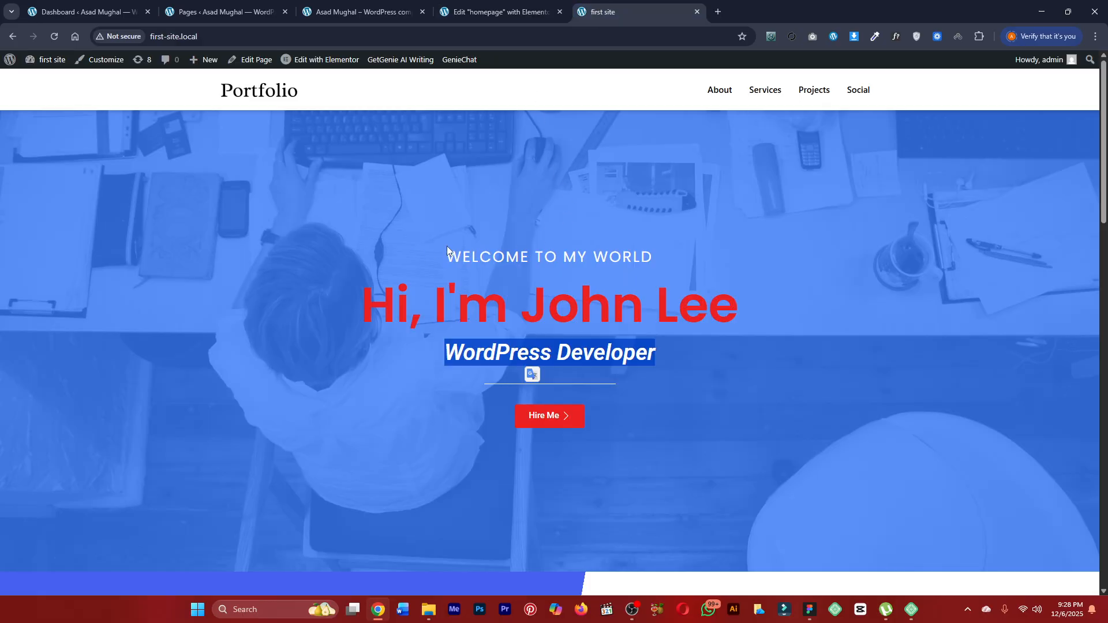
drag(446, 254, 521, 258)
click(708, 258)
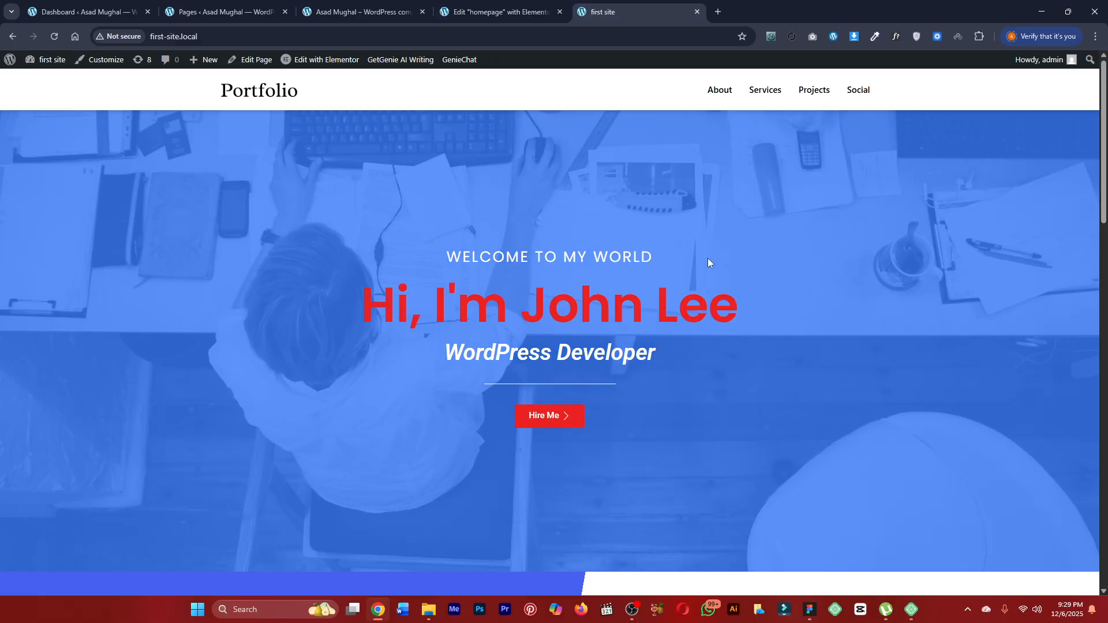
triple_click(660, 261)
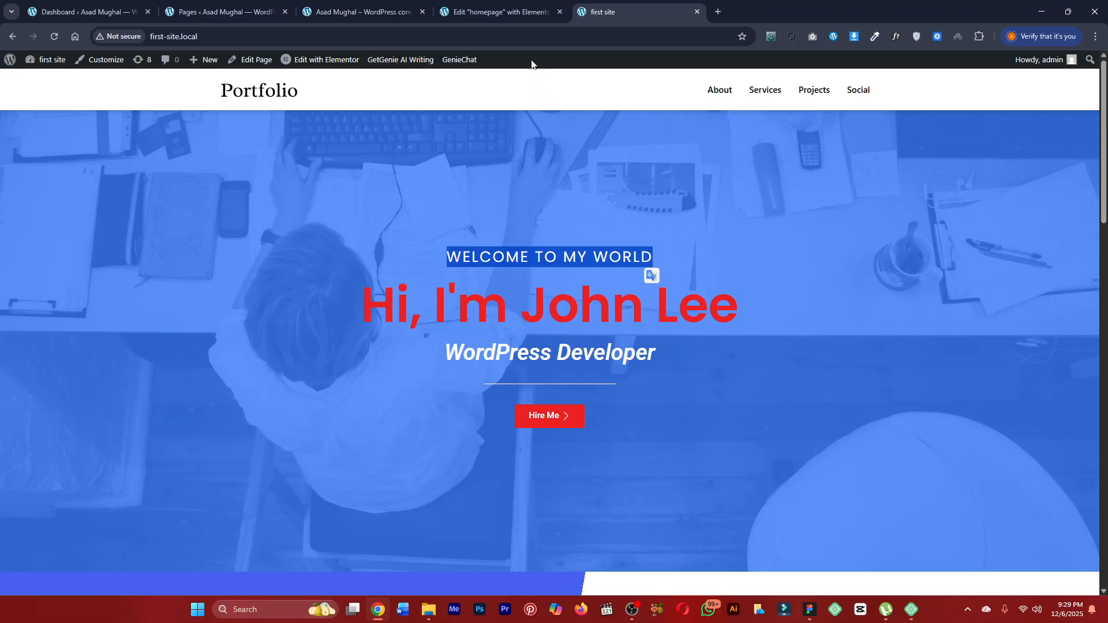
click(533, 10)
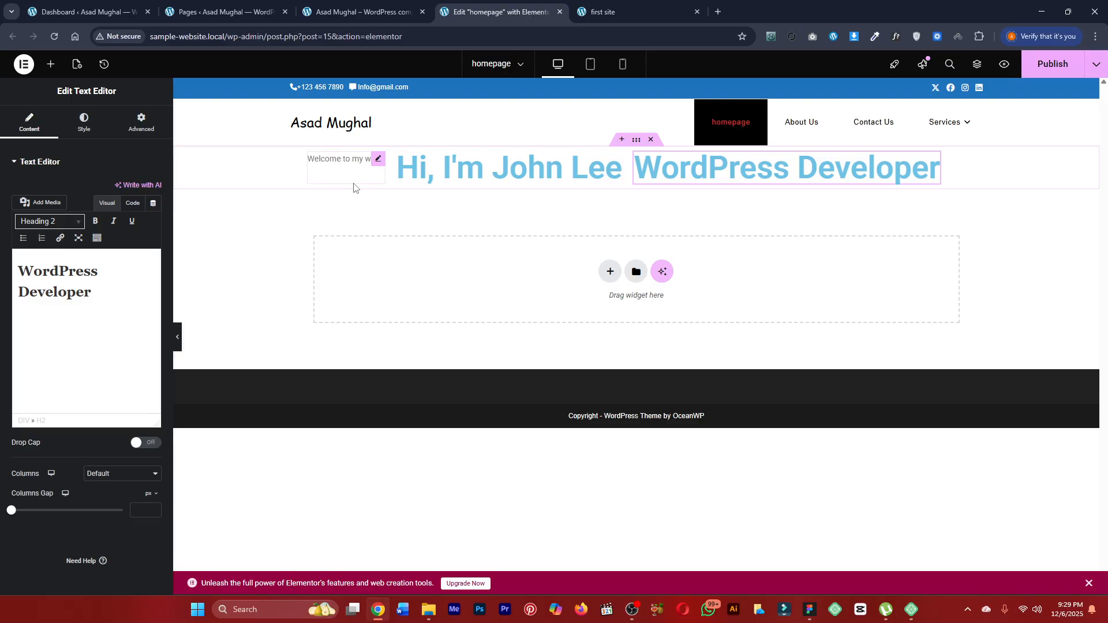
click(636, 140)
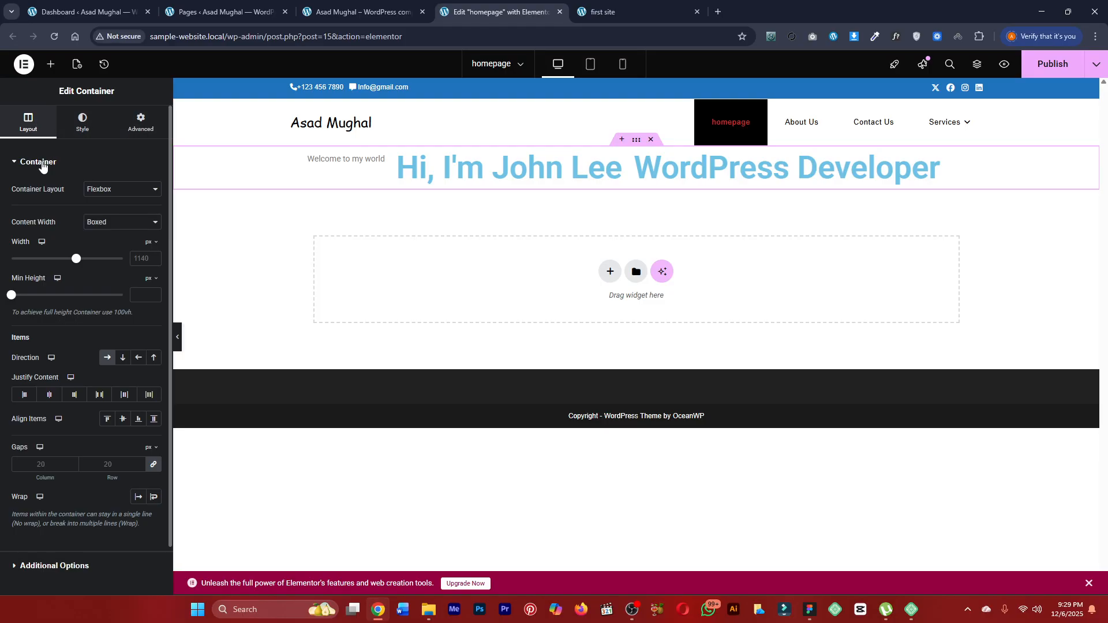
scroll(41, 208, down, 1)
drag(11, 305, 36, 307)
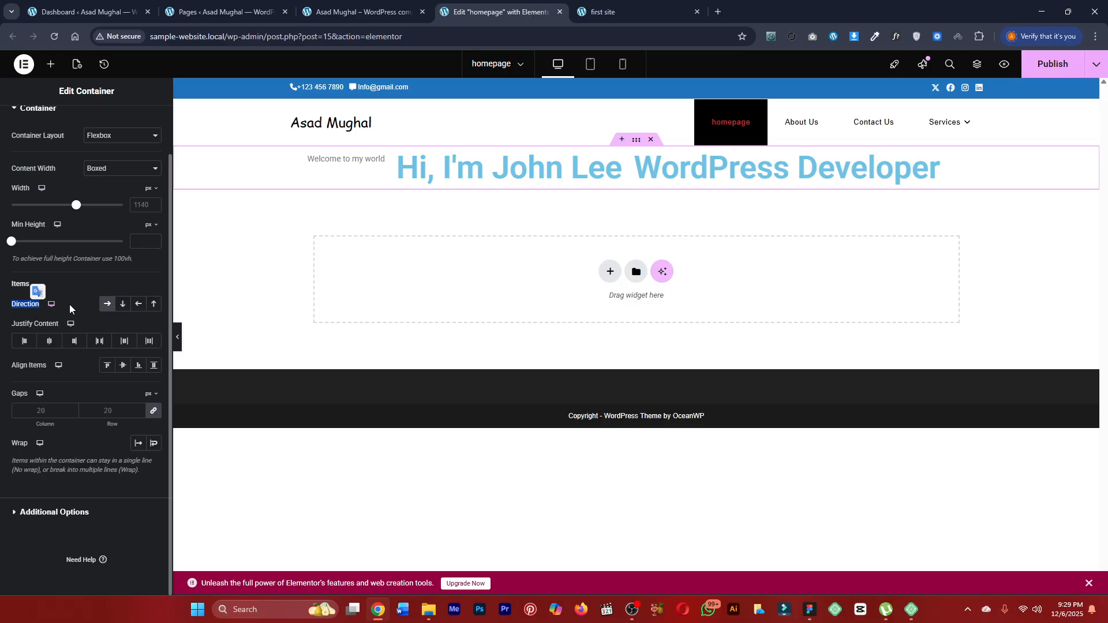
click(123, 305)
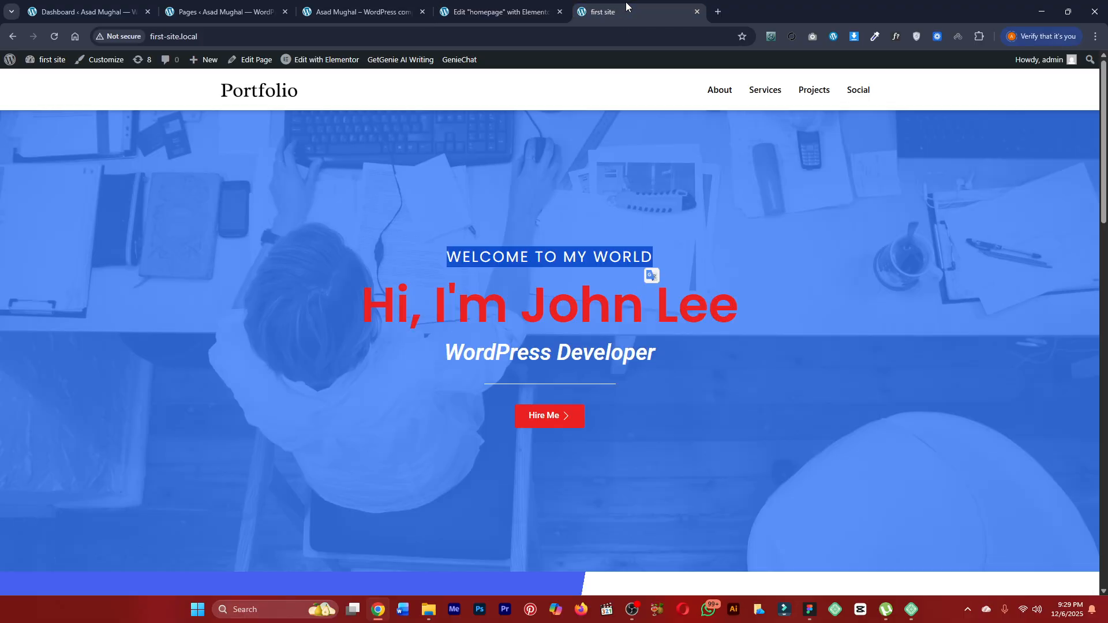
Return to the homepage editor and examine the Align Items options of the hero container.
click(626, 2)
click(500, 8)
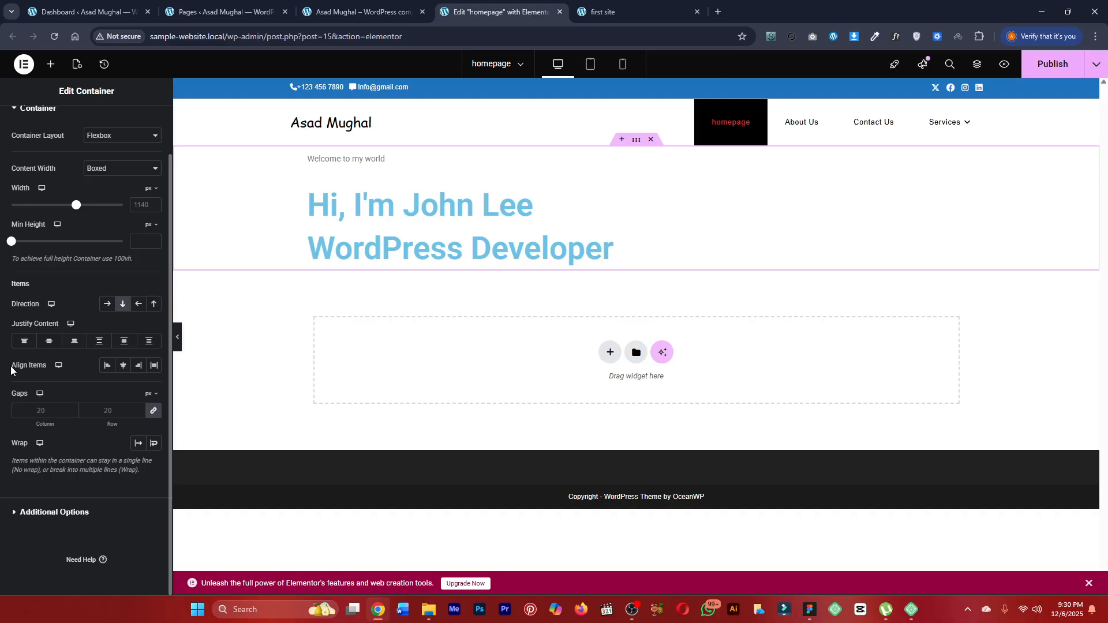
double_click(29, 366)
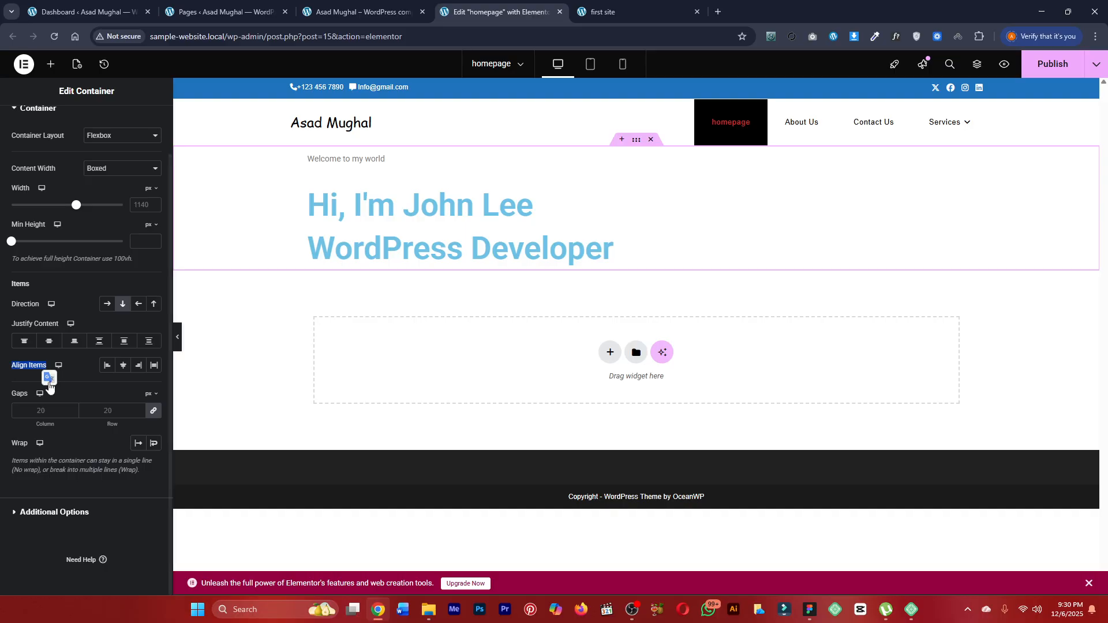
click(87, 373)
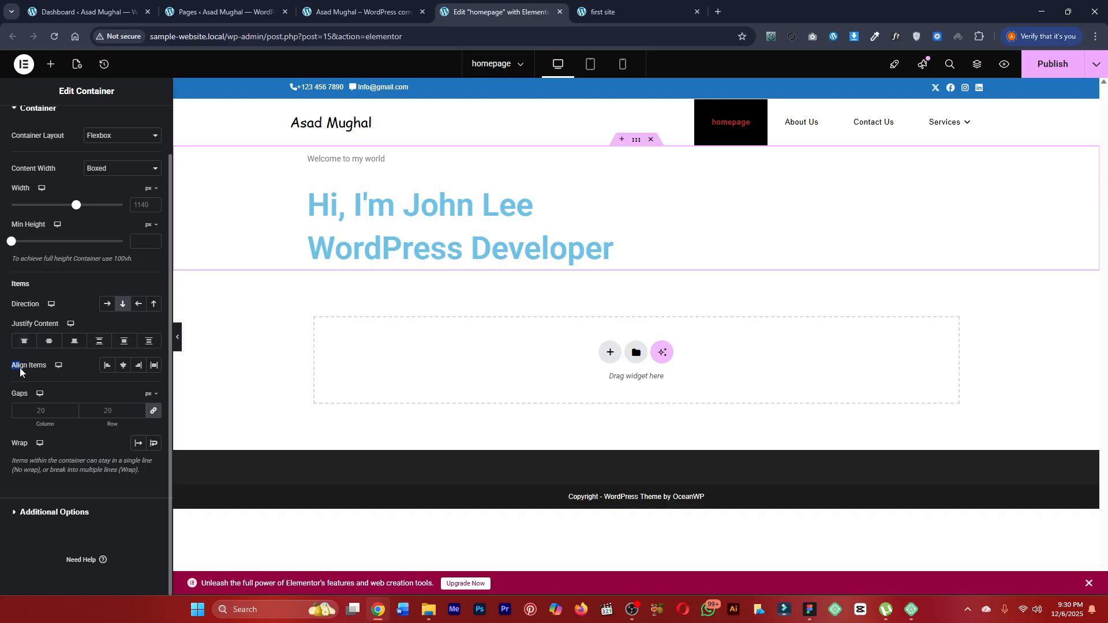
click(93, 386)
key(ctrl+plus)
key(ctrl+plus)
key(ctrl+plus)
key(ctrl+plus)
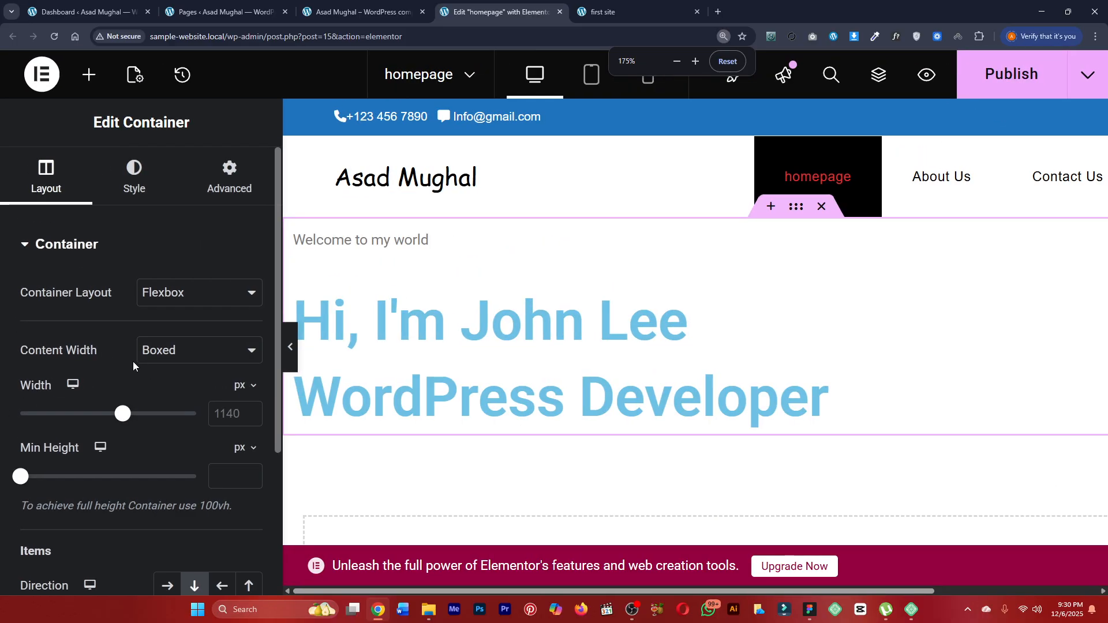
scroll(135, 358, down, 6)
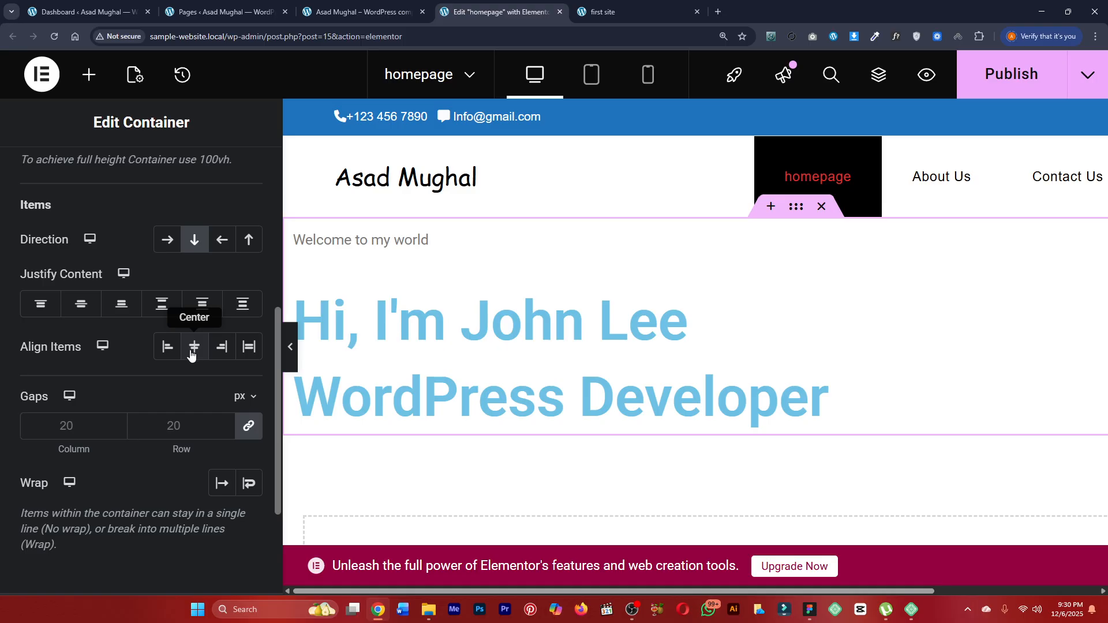
Switch to the Figma whiteboard "First" and draw a tall narrow rectangle with an equal copy beside it, in the empty area beside the wireframes.
click(810, 611)
key(h)
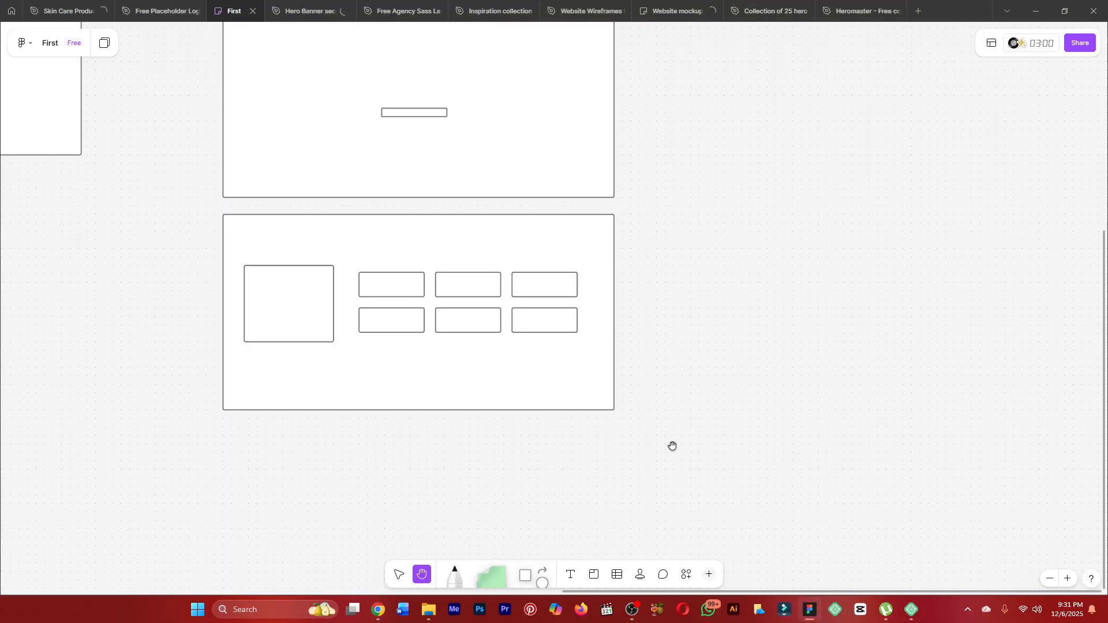
drag(672, 446, 534, 460)
key(v)
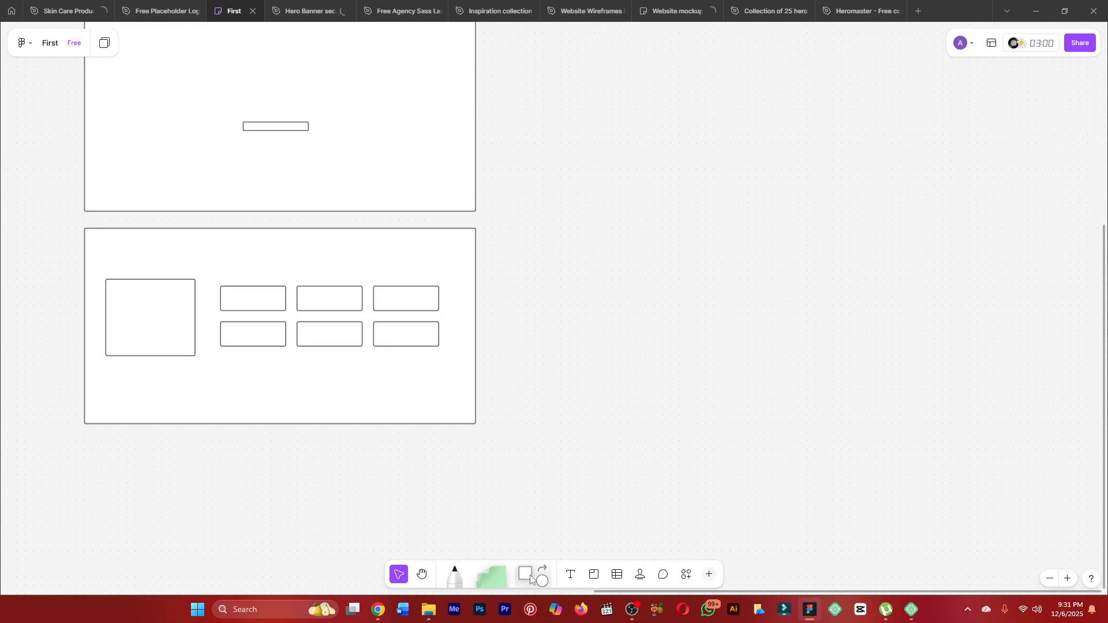
click(531, 579)
mouse_move(607, 229)
mouse_down()
mouse_move(616, 310)
mouse_move(633, 283)
mouse_up()
click(642, 281)
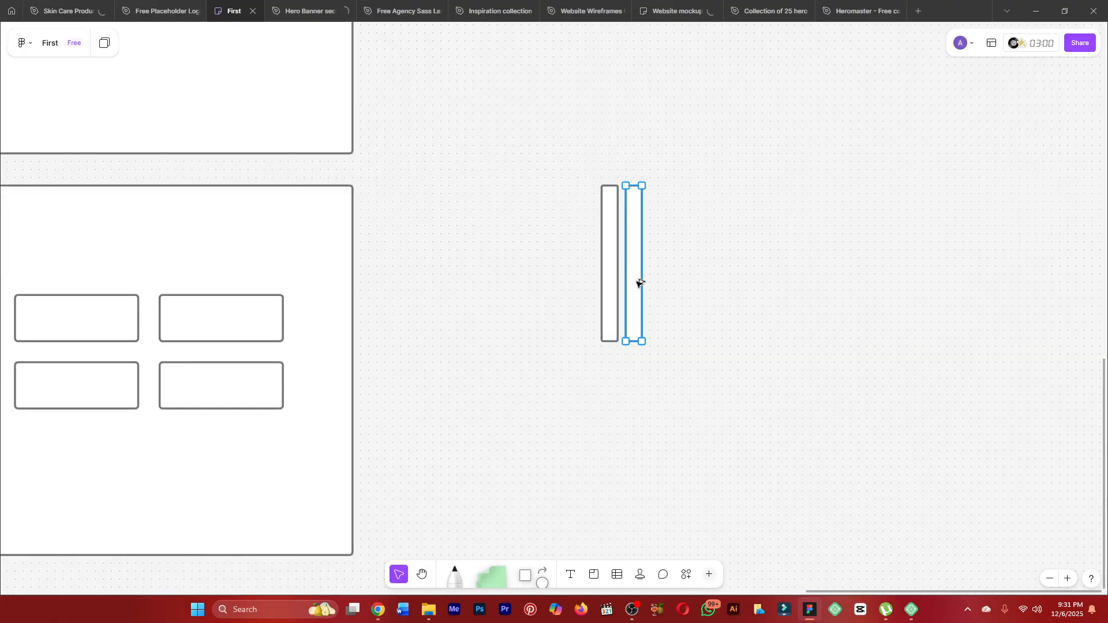
Shorten the copied upright rectangle equally at both ends so it stays vertically centred beside the taller one.
click(669, 279)
click(640, 297)
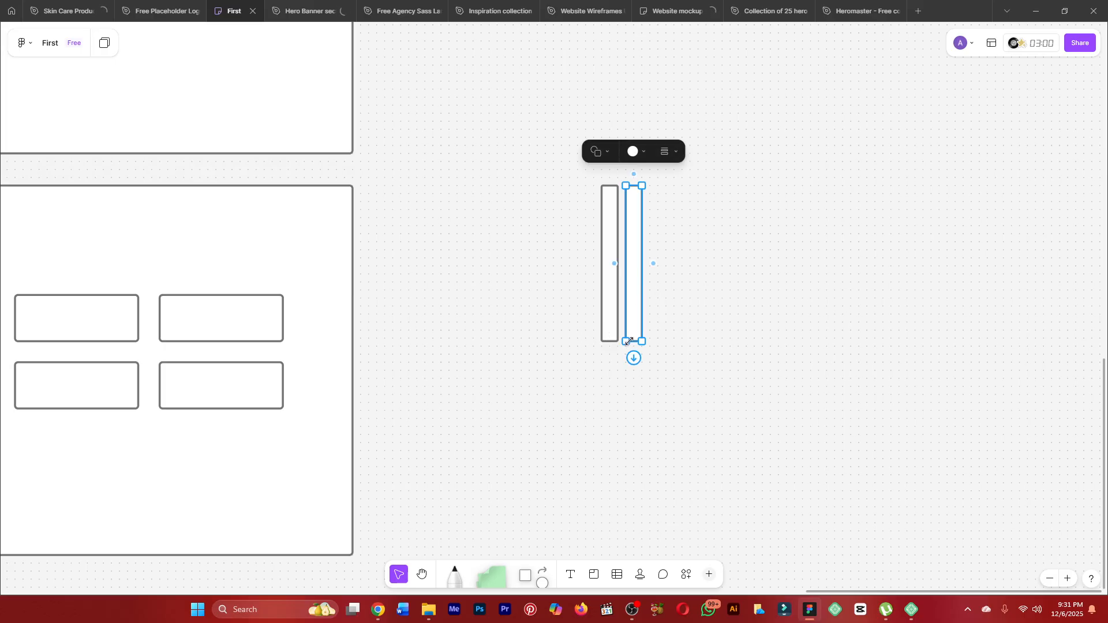
drag(631, 342, 632, 307)
drag(632, 256, 633, 272)
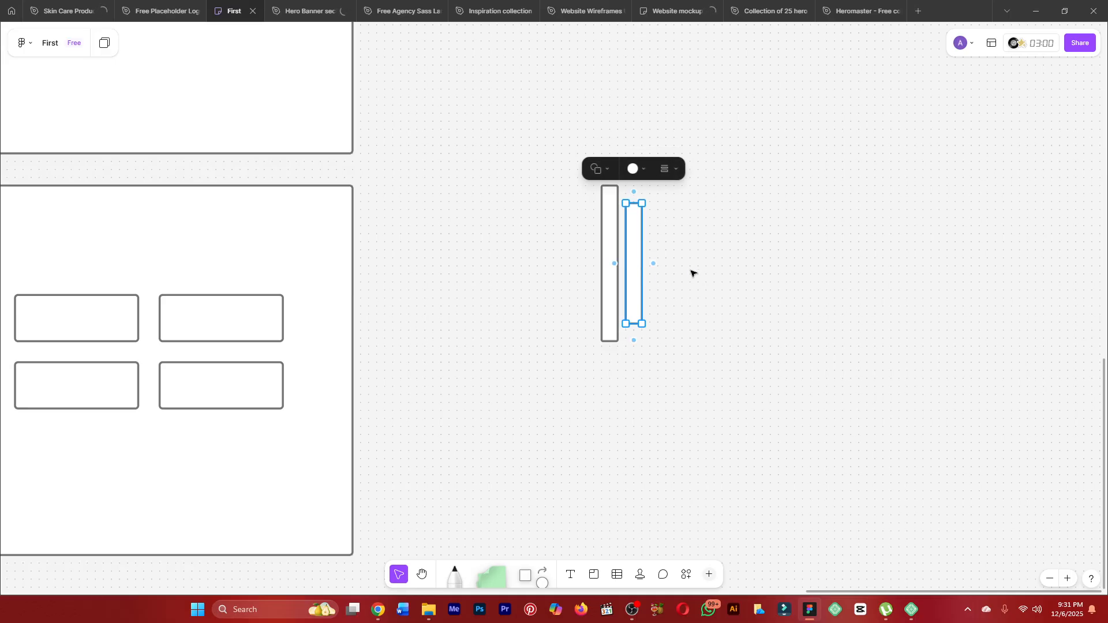
click(693, 272)
Draw a thin horizontal rectangle across the middle of the two upright rectangles.
click(532, 575)
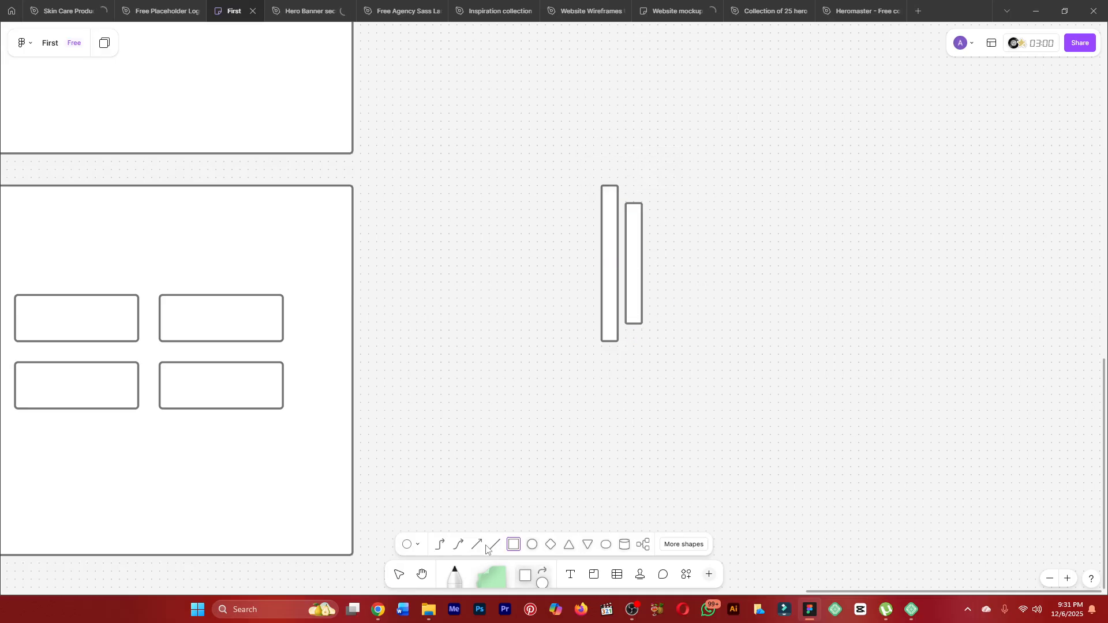
drag(553, 282, 663, 266)
click(675, 301)
scroll(675, 300, down, 3)
drag(703, 328, 625, 321)
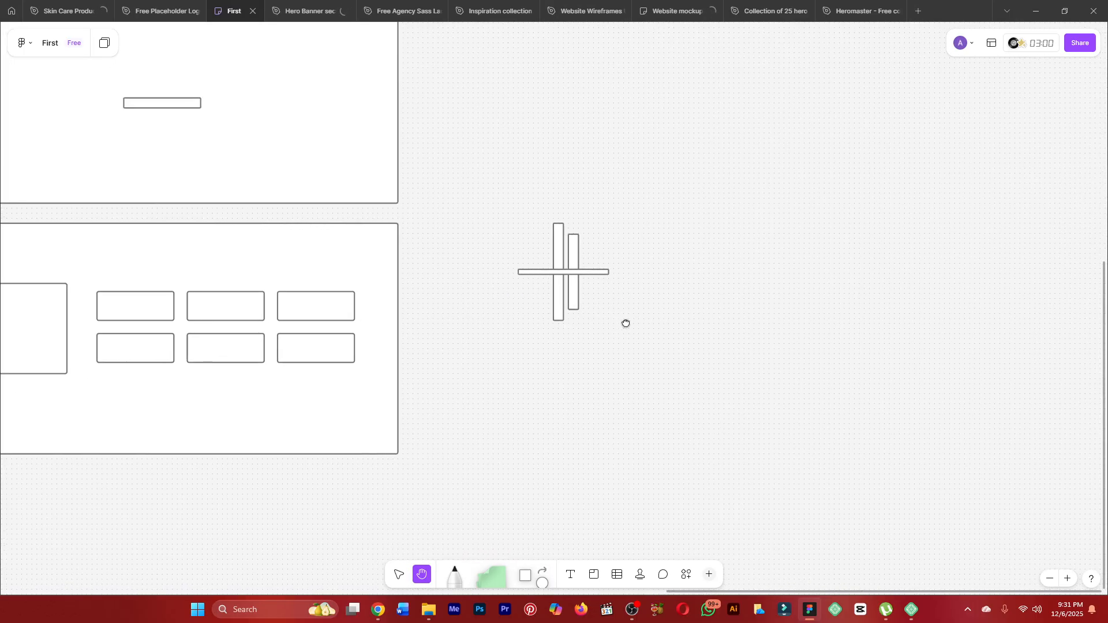
Compare the whiteboard sketch with the Align Items Center icon in the homepage editor, switching between the two windows.
key(alt+Tab)
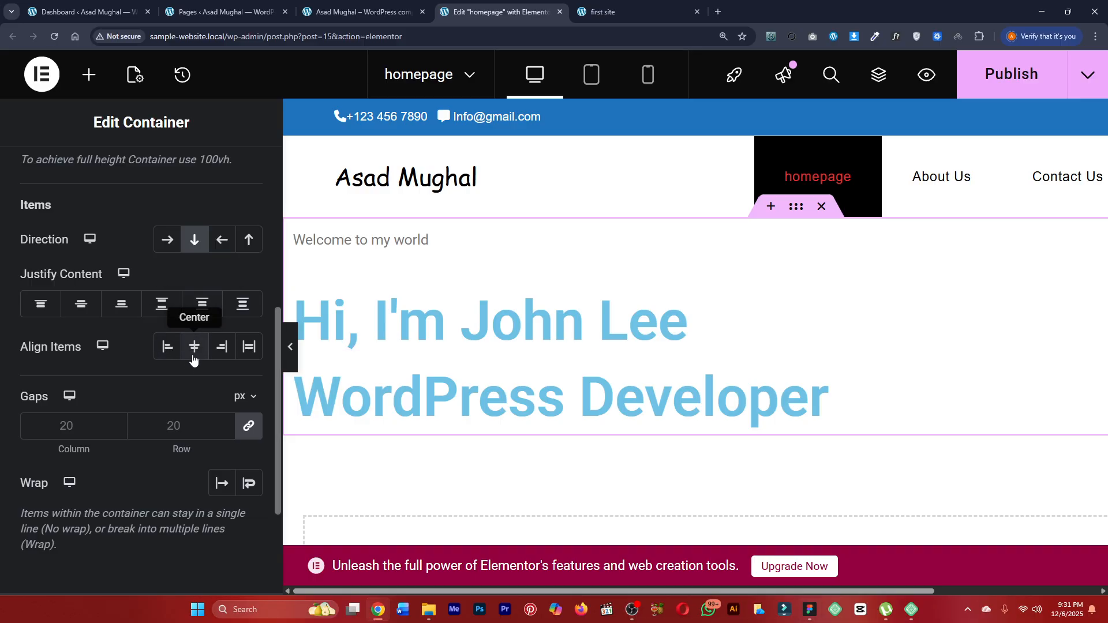
key(alt+Tab)
drag(680, 347, 556, 351)
key(alt+Tab)
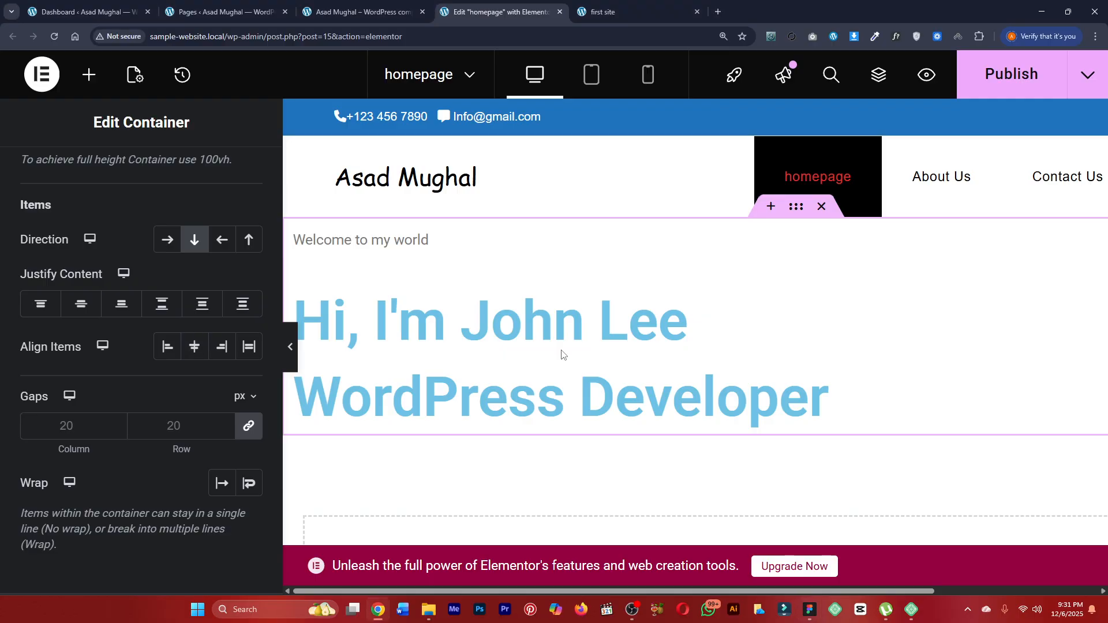
key(alt+Tab)
key(alt+Tab)
key(alt+Tab)
key(alt+Tab)
key(alt+Tab)
key(alt+Tab)
key(alt+Tab)
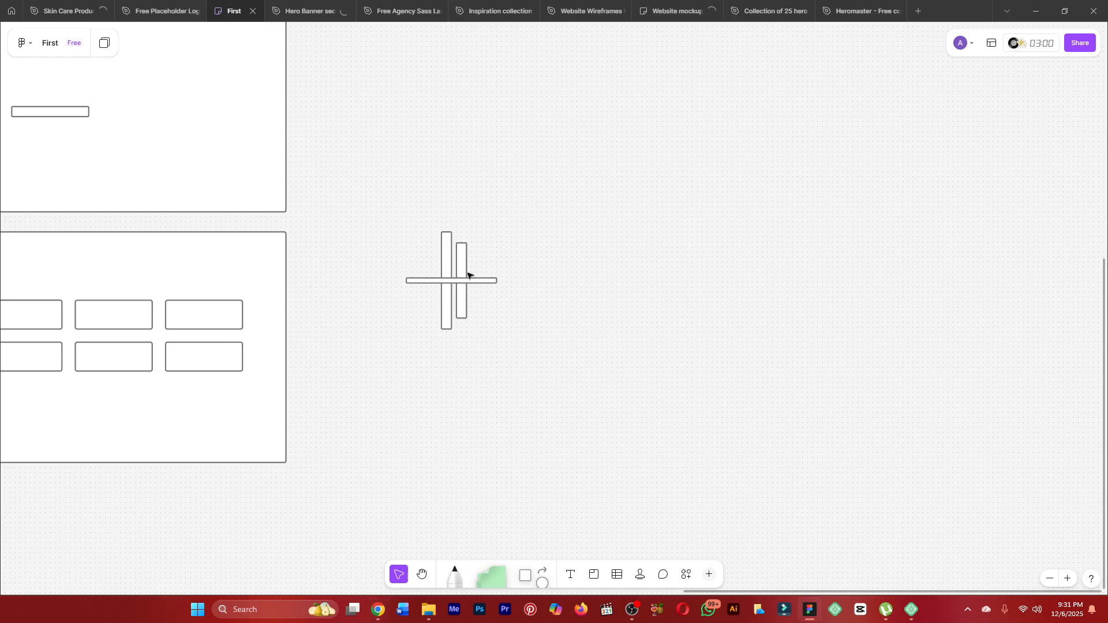
key(alt+Tab)
key(alt+Tab)
Rotate all three rectangles together by 90 degrees so the two thick bars lie horizontally and the thin one stands upright.
click(446, 242)
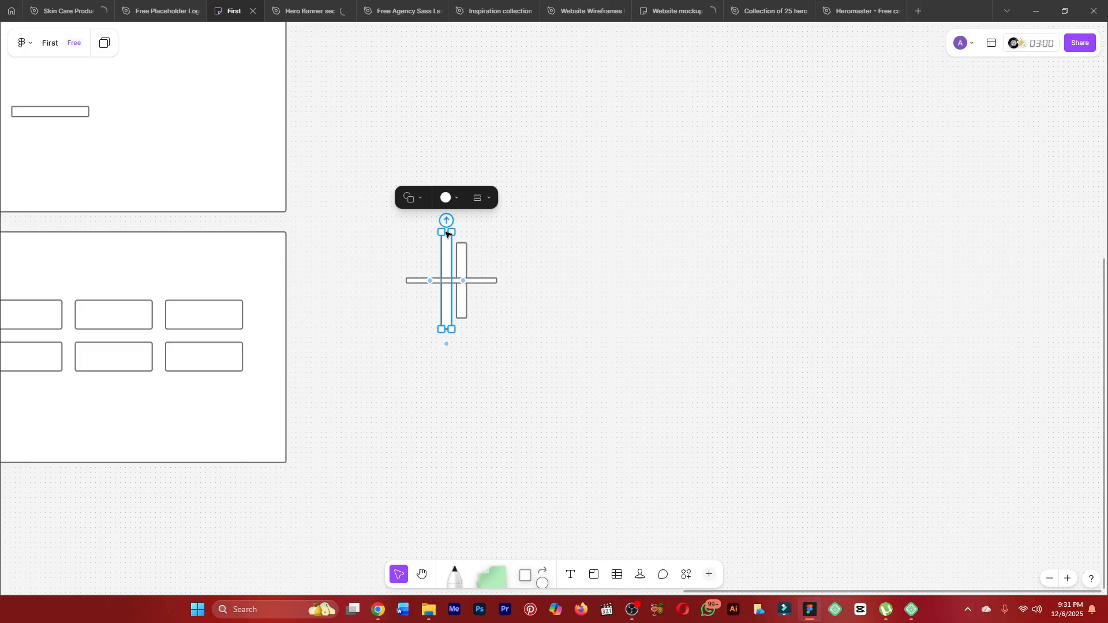
drag(494, 335, 512, 366)
click(479, 288)
click(491, 282)
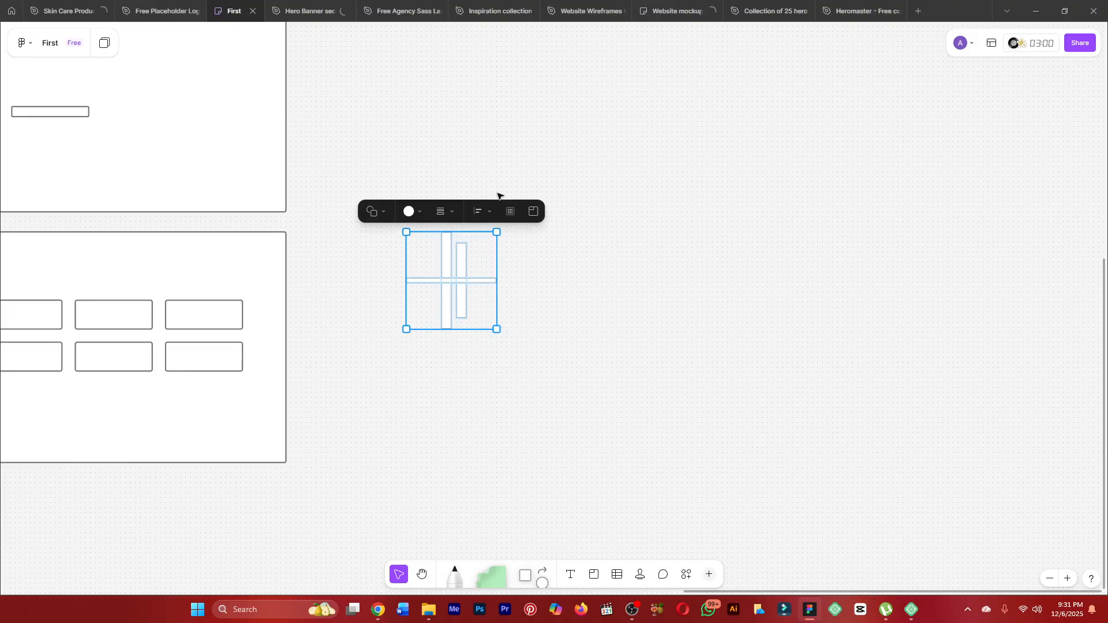
drag(504, 230, 502, 324)
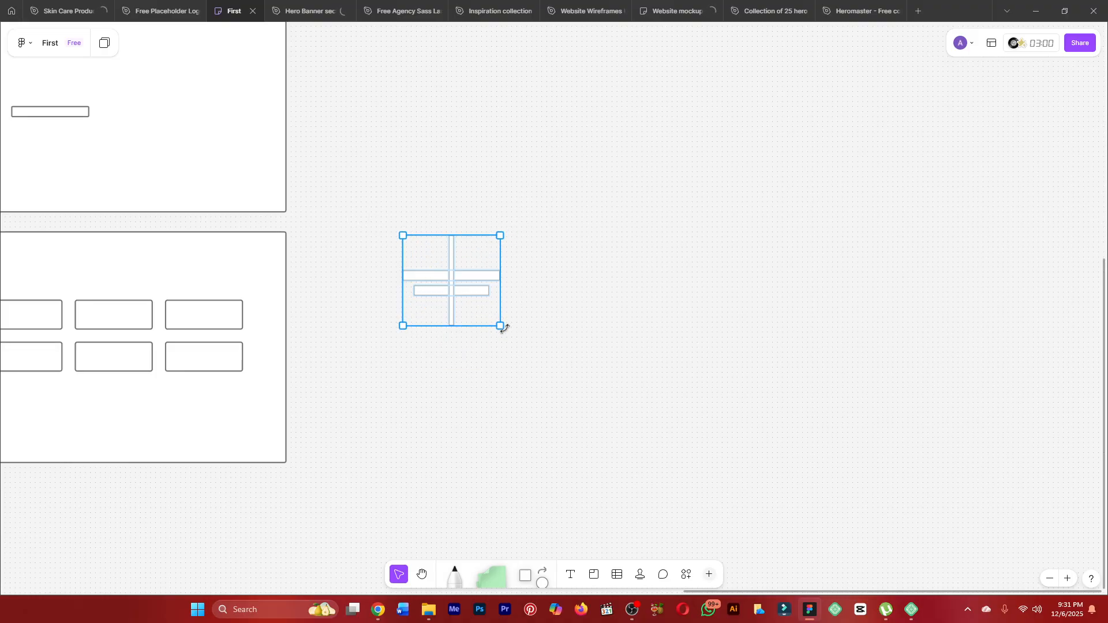
click(516, 319)
Compare the rotated sketch with the Align Items Center icon in the homepage editor and return to the whiteboard.
key(alt+Tab)
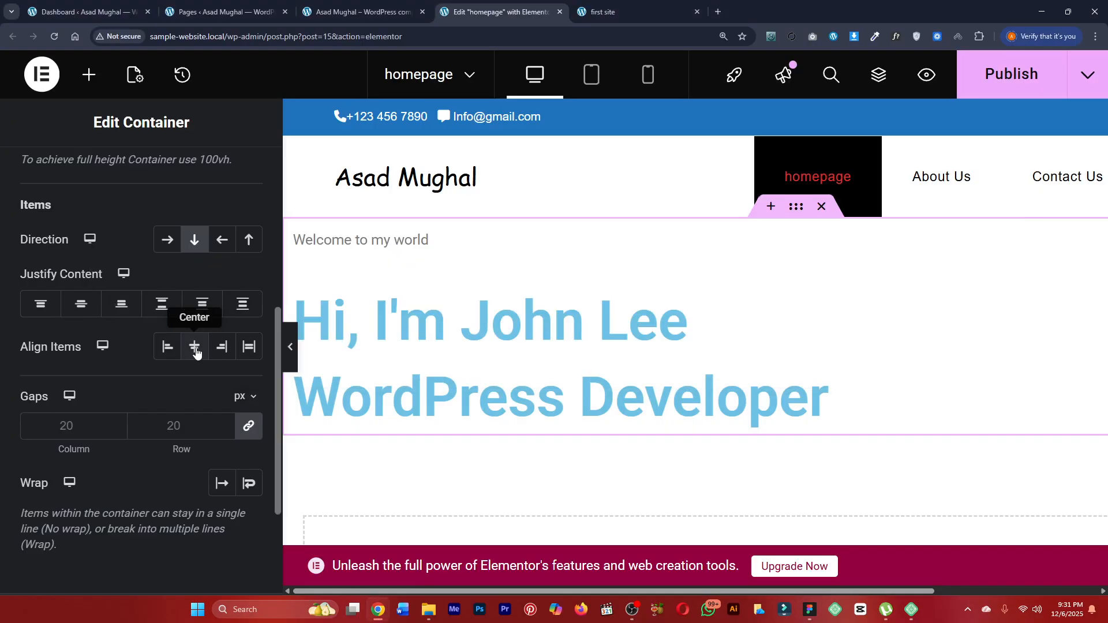
key(alt+Tab)
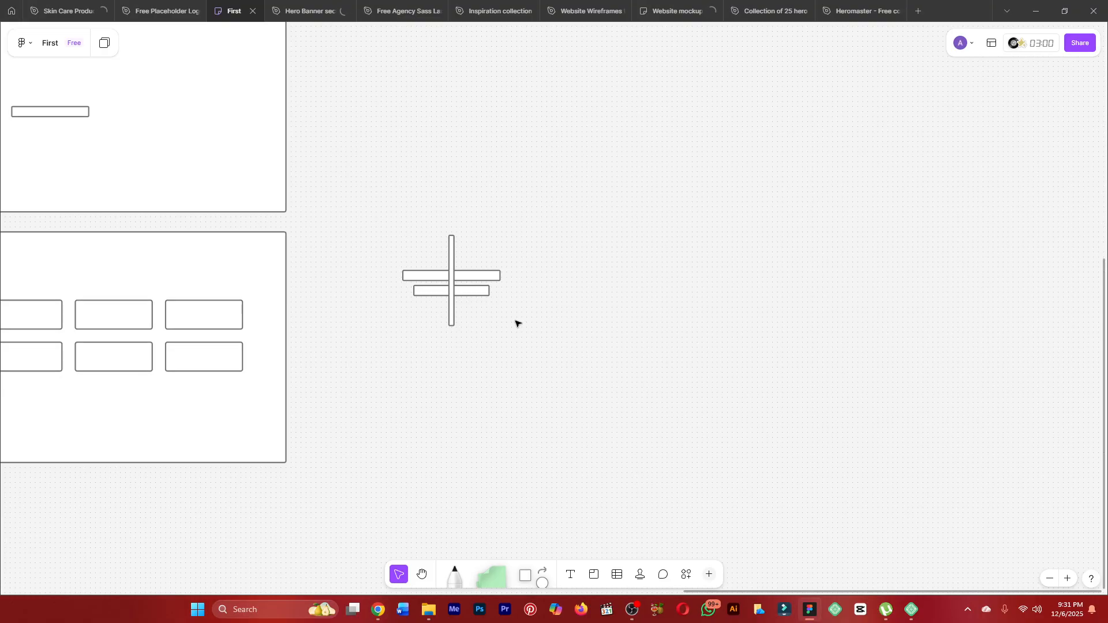
key(alt+Tab)
key(alt+Tab)
Examine how the two horizontal bars centre on the upright line, highlighting the line and the bars in turn.
click(451, 251)
click(487, 241)
scroll(452, 252, up, 5)
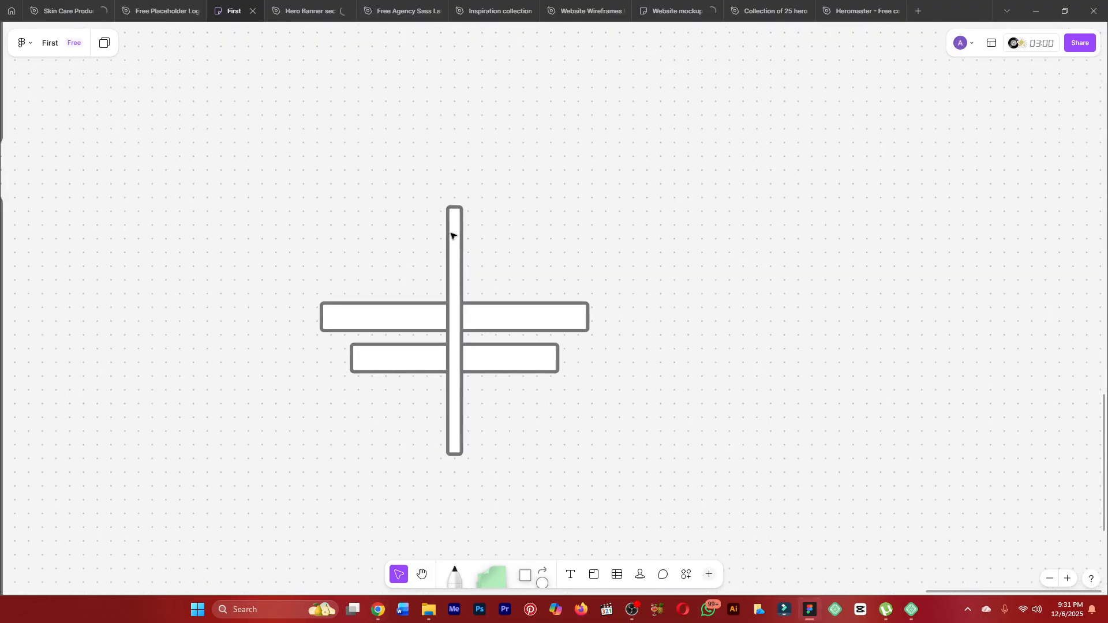
drag(445, 198, 488, 229)
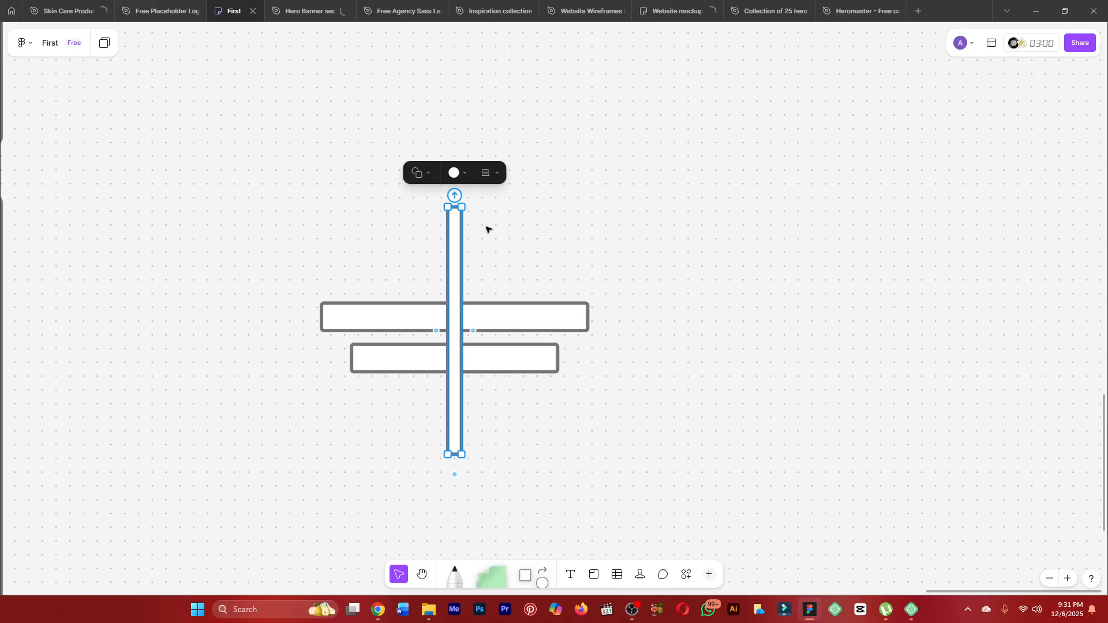
drag(521, 280, 531, 411)
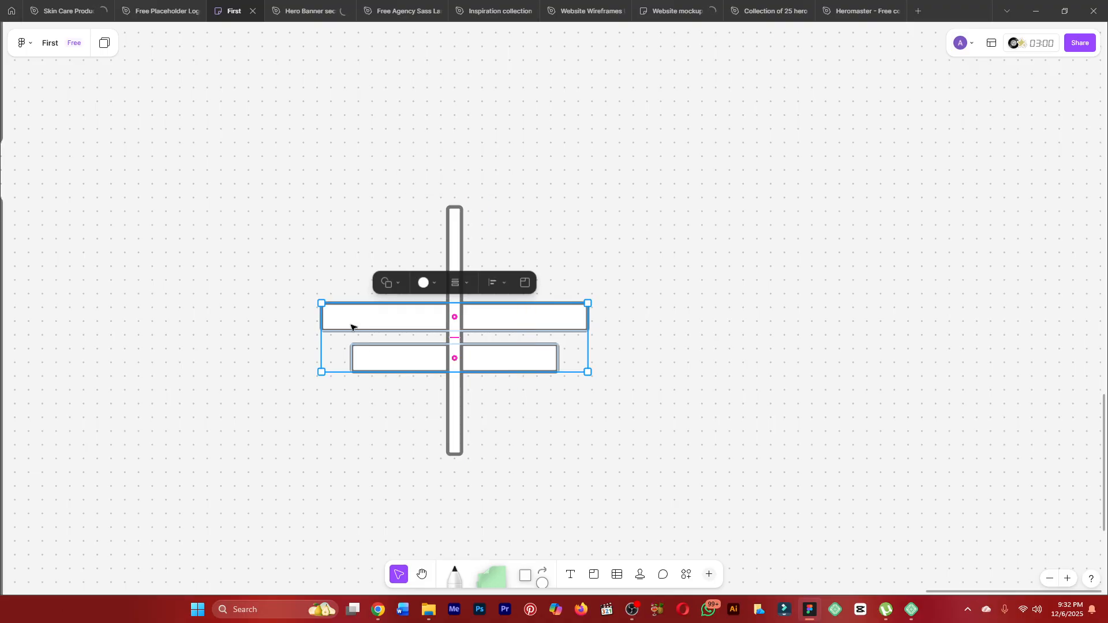
drag(324, 254, 381, 421)
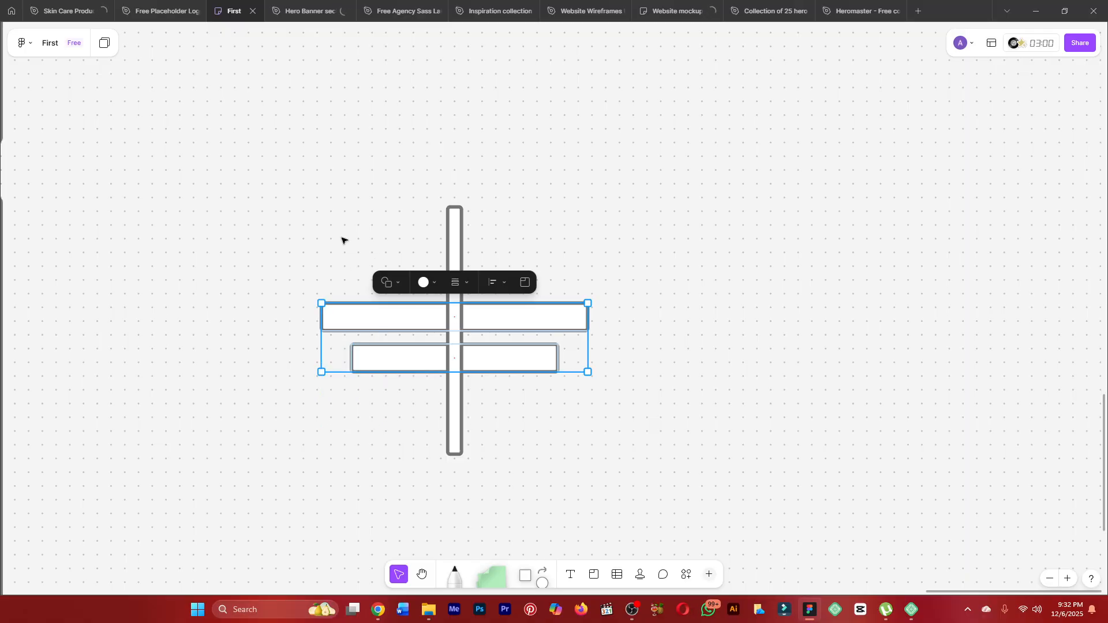
drag(341, 237, 386, 407)
click(454, 241)
drag(421, 206, 508, 231)
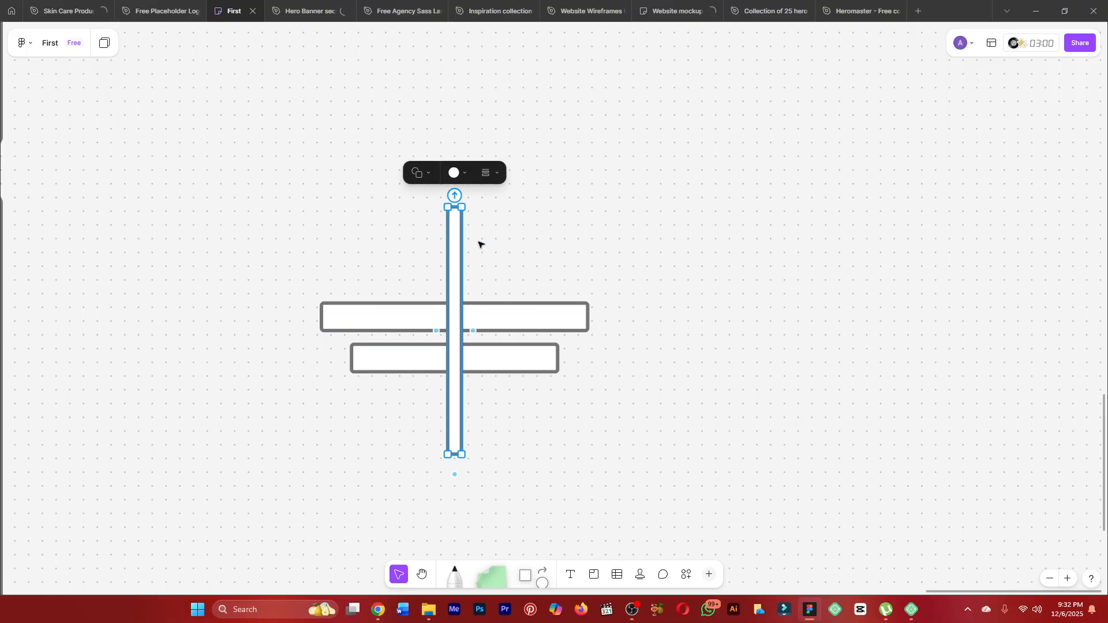
drag(541, 278, 537, 420)
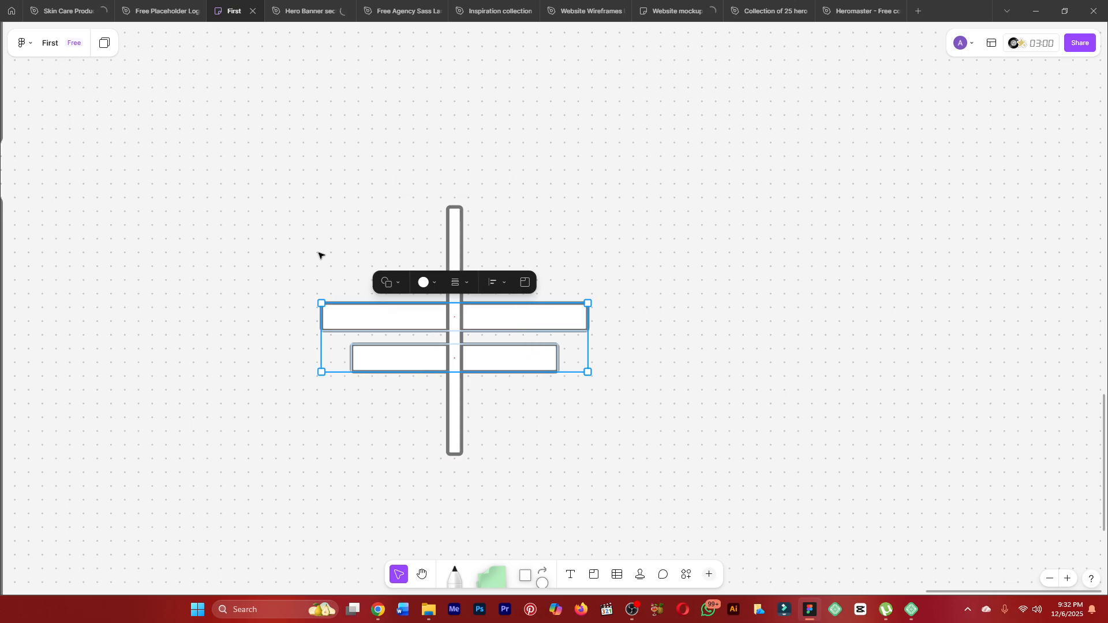
drag(319, 253, 378, 400)
click(476, 459)
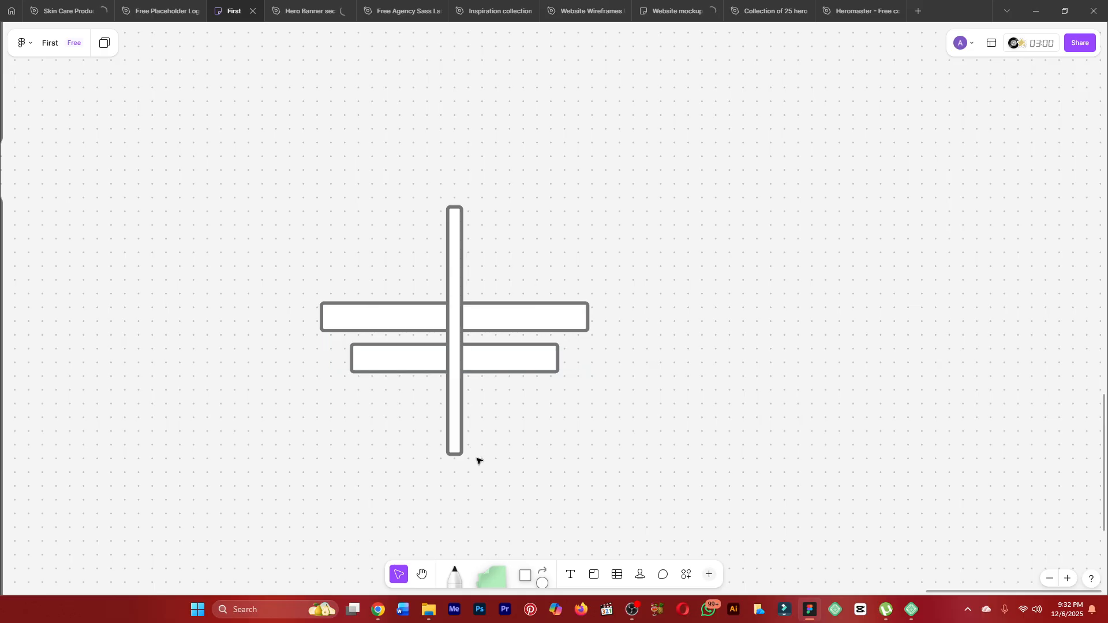
Move the upright line to the long bar's left end and from there to its right end to illustrate start and end alignment.
click(454, 343)
drag(454, 343, 327, 349)
click(399, 395)
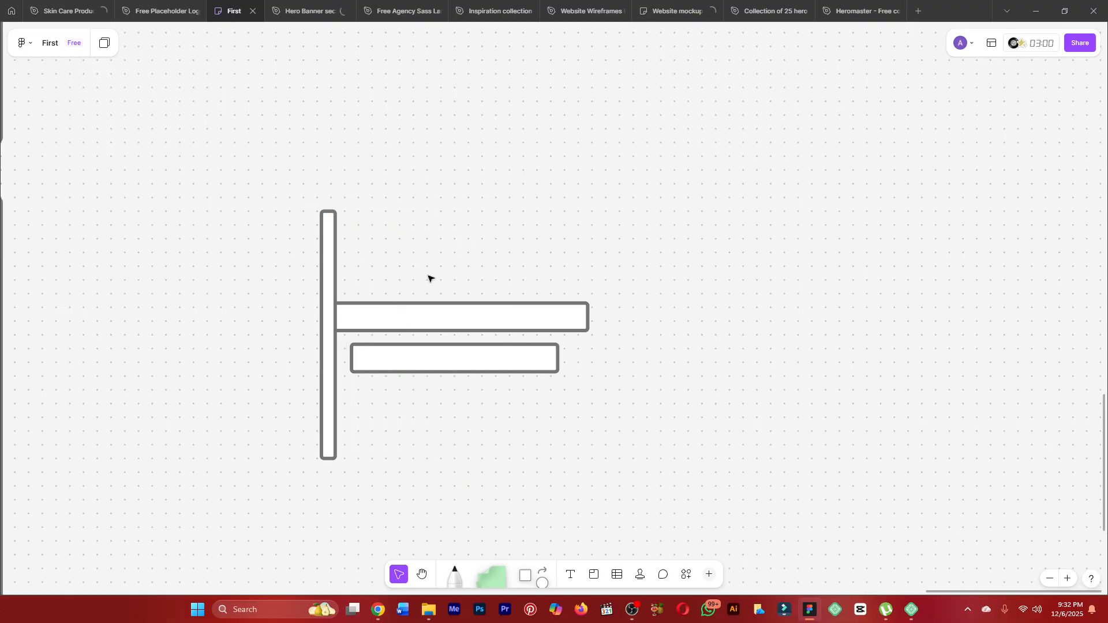
click(332, 275)
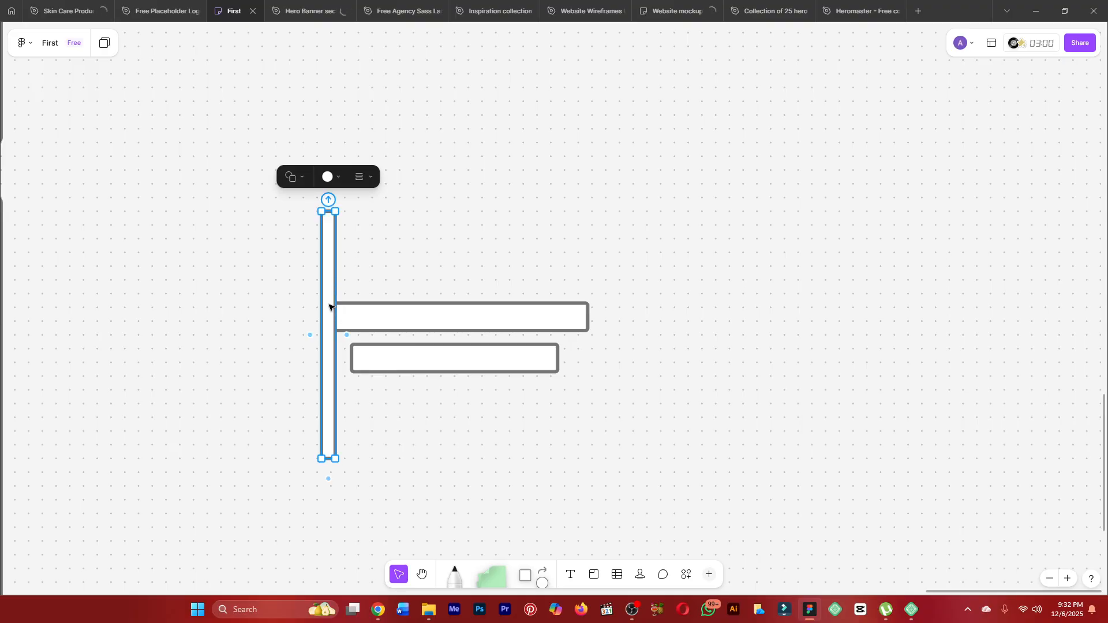
drag(332, 306, 588, 312)
click(678, 303)
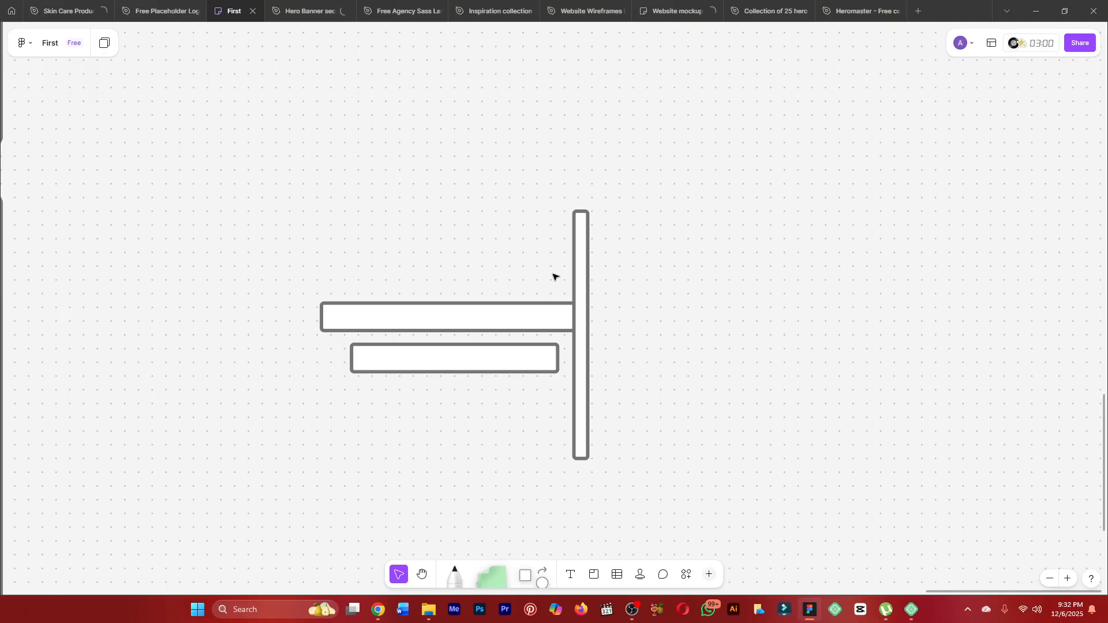
scroll(555, 277, down, 2)
Go back to the homepage editor and review the Align Items setting of the hero container at normal page zoom.
key(alt+Tab)
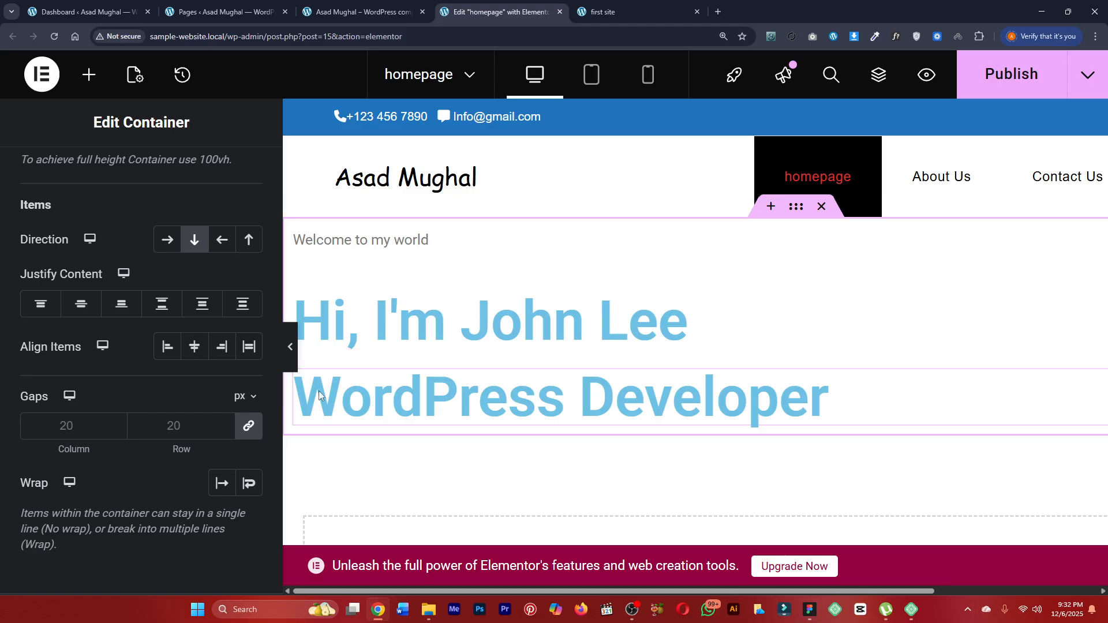
drag(21, 348, 74, 350)
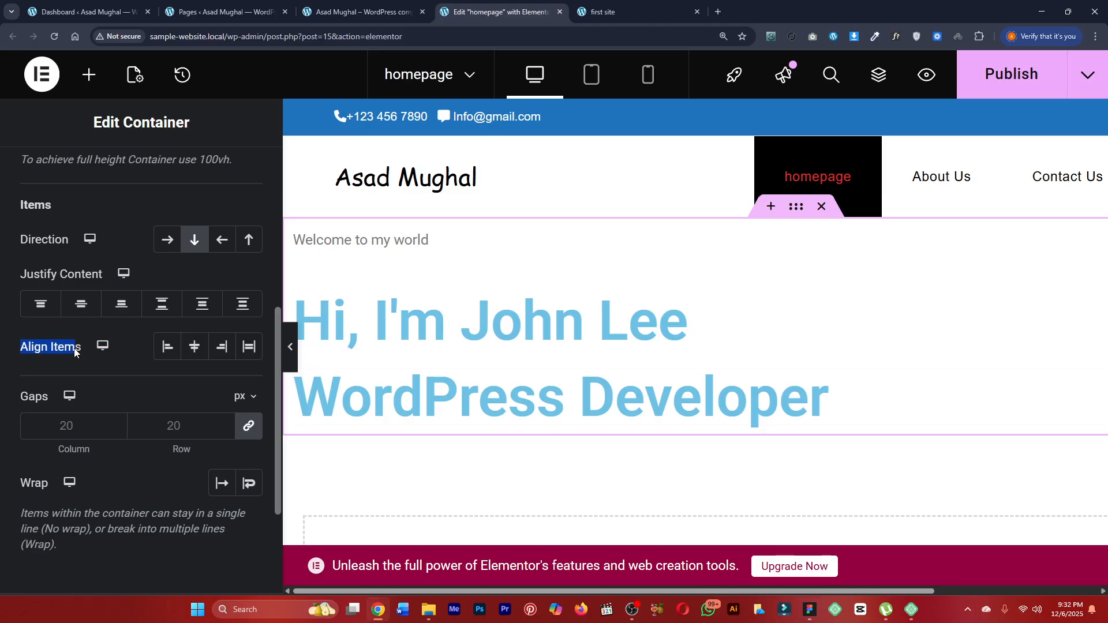
click(103, 383)
scroll(99, 374, down, 1)
scroll(336, 363, down, 3)
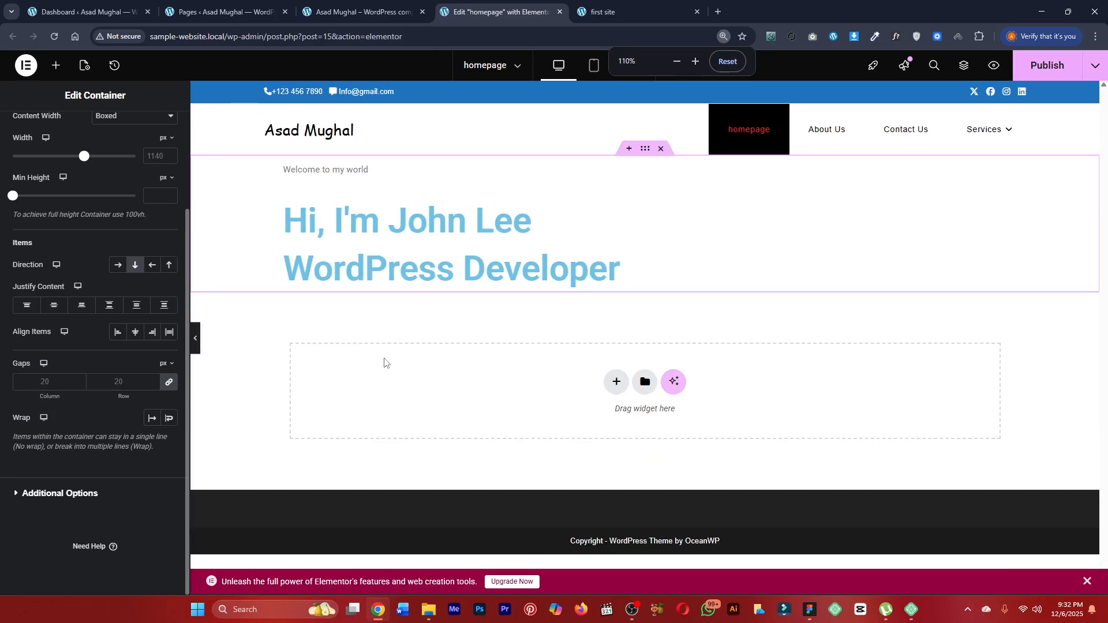
scroll(403, 329, down, 1)
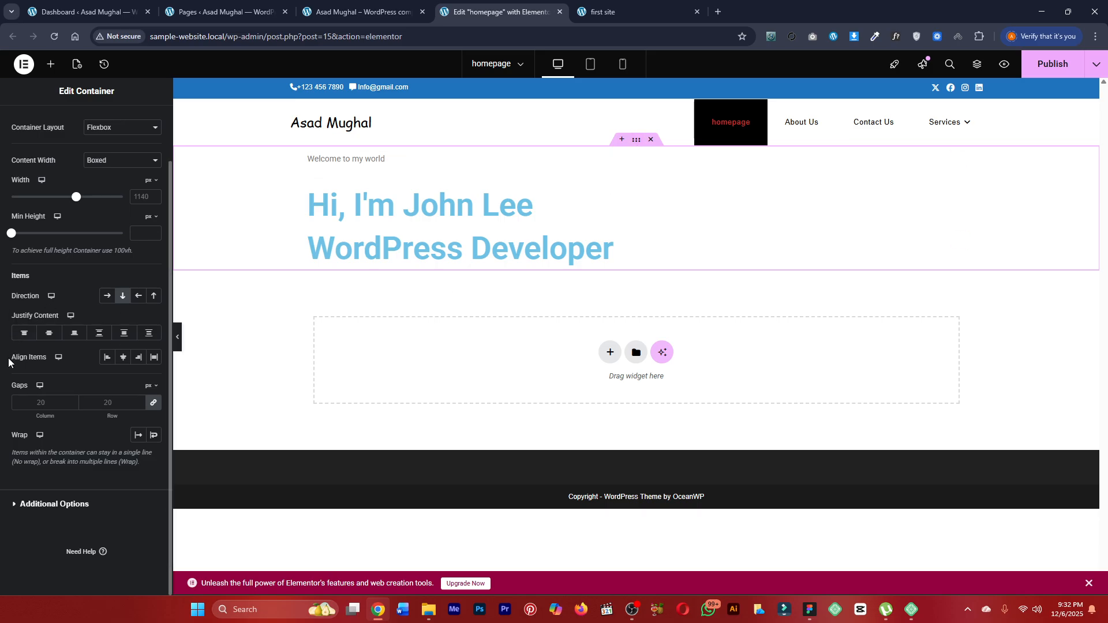
drag(19, 362, 42, 363)
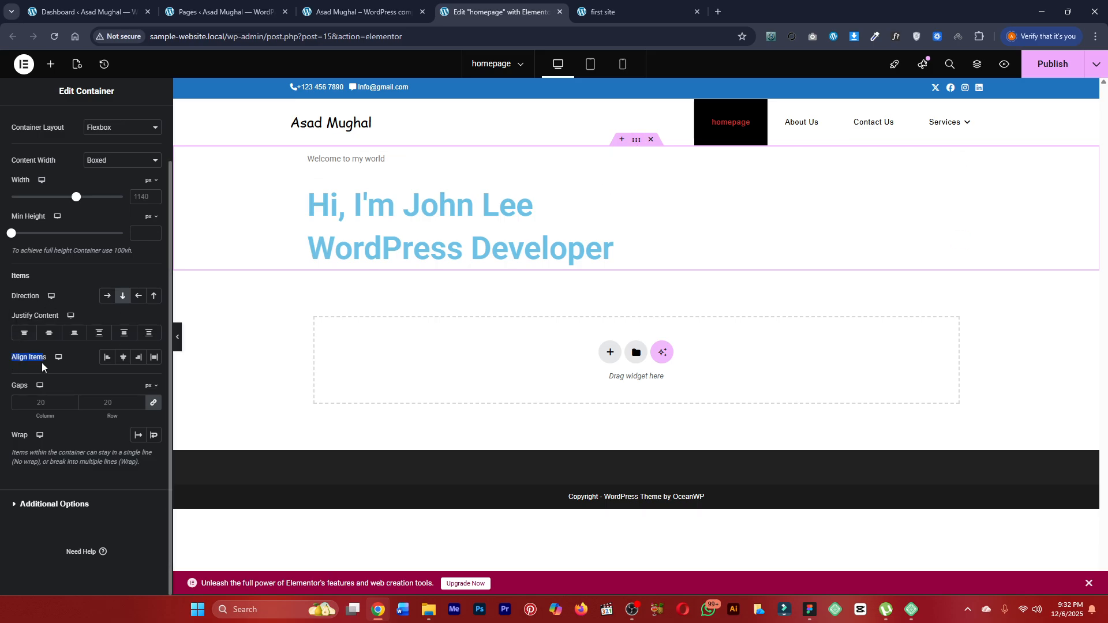
Try the Center, Start and End options of Align Items on the hero container and settle on Center.
click(122, 357)
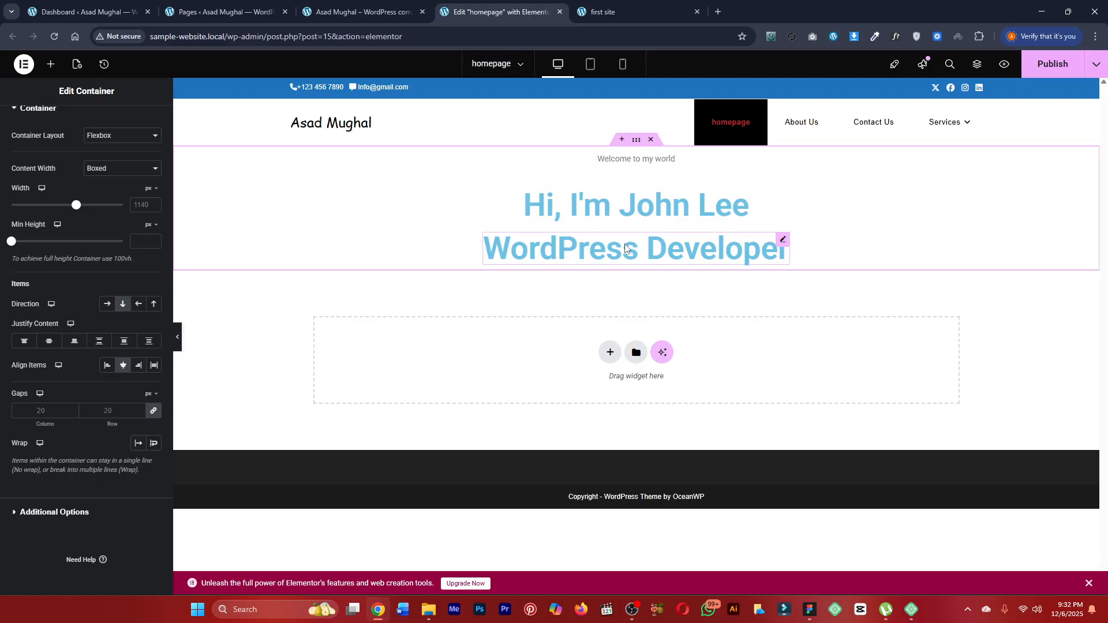
click(105, 369)
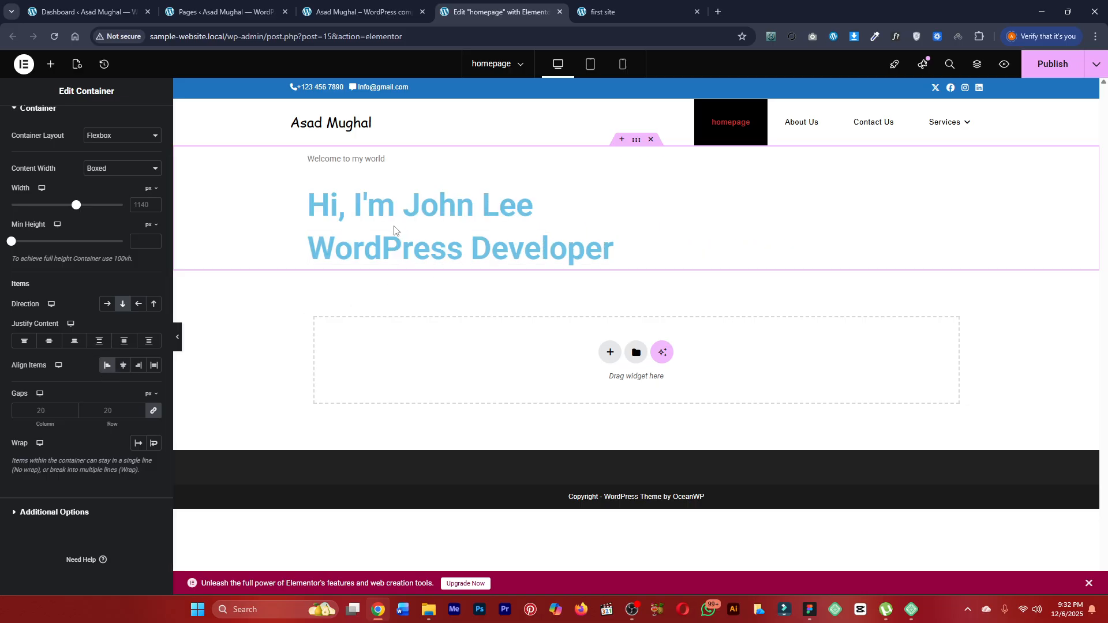
click(138, 365)
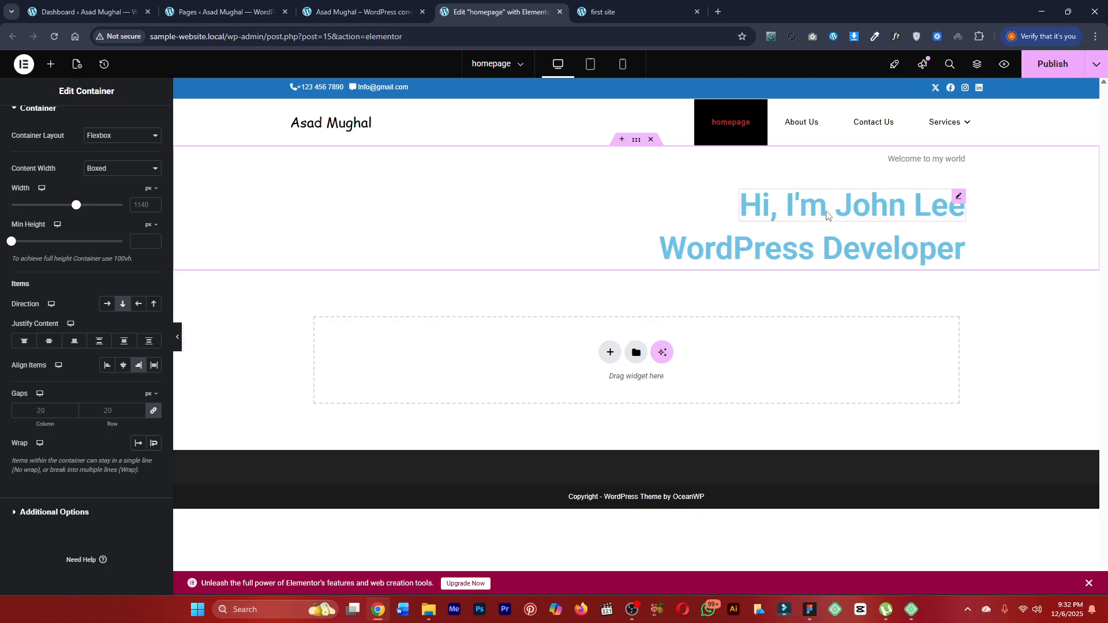
click(123, 366)
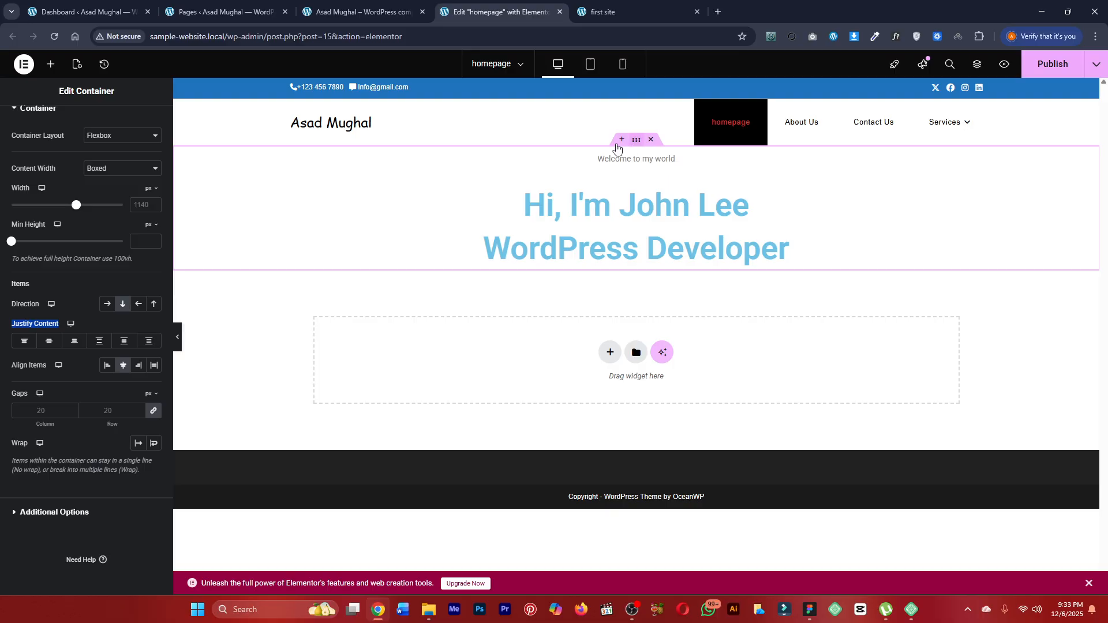
Set the hero container's minimum height to 100 vh.
drag(10, 224, 19, 224)
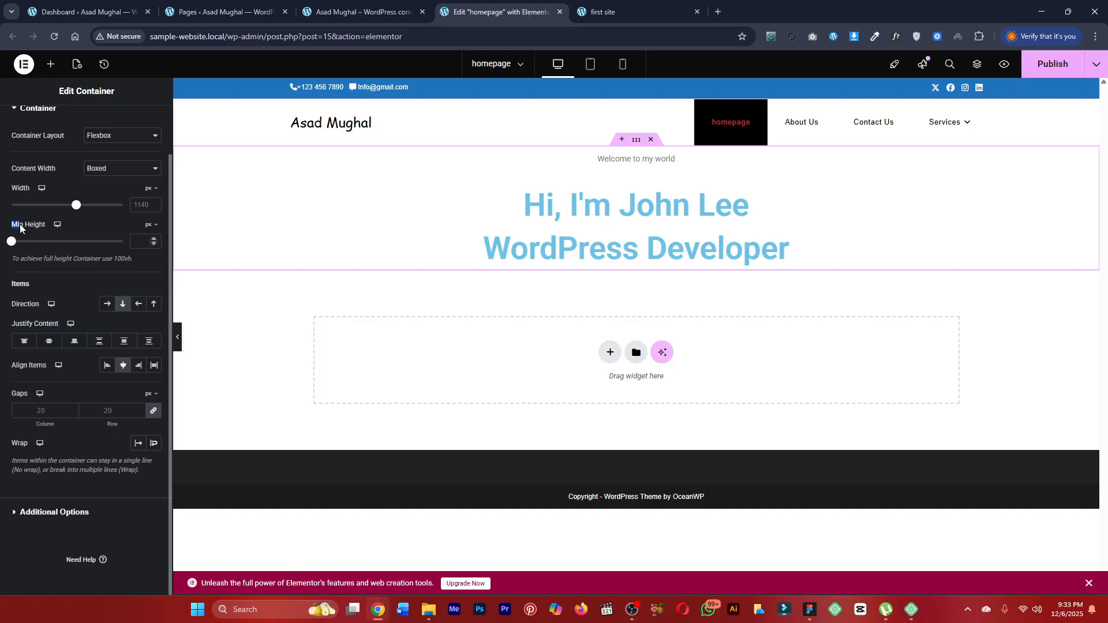
right_click(20, 224)
click(19, 223)
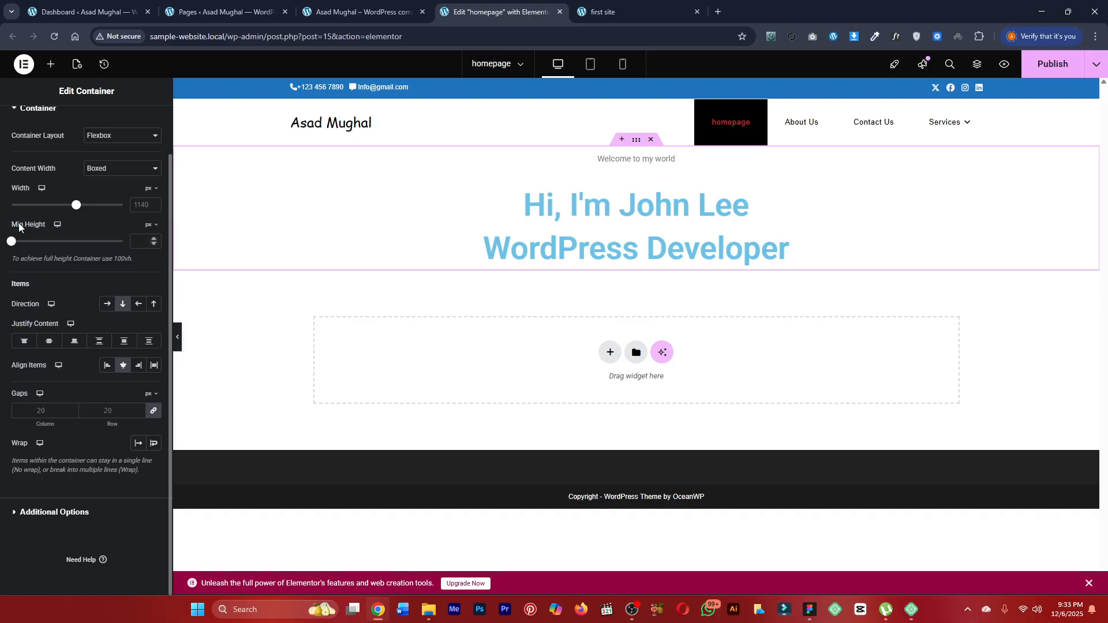
click(47, 229)
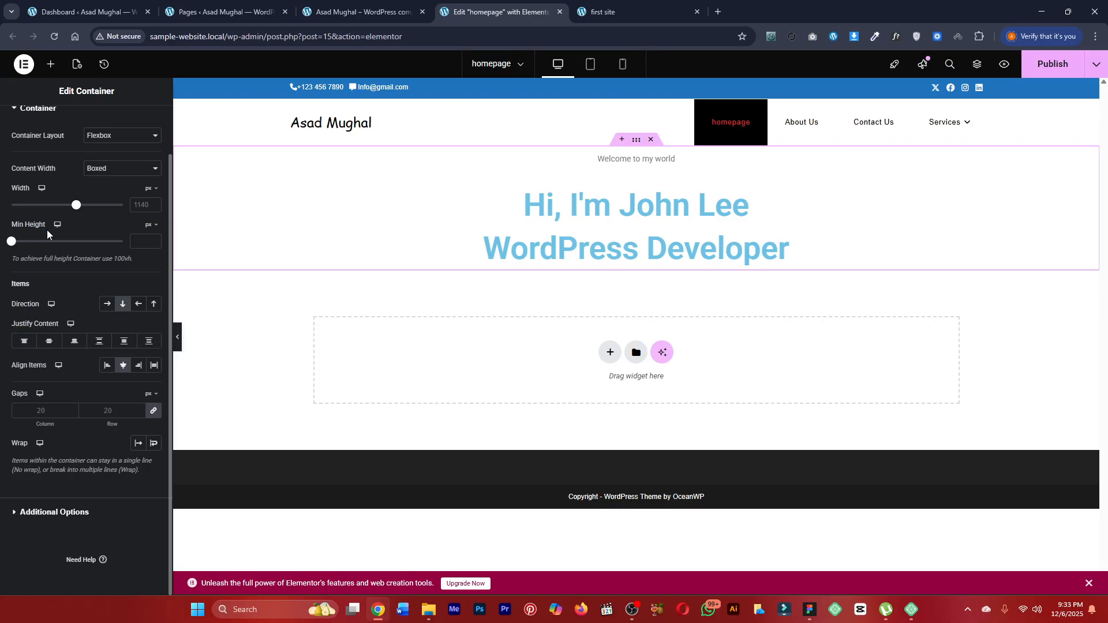
click(157, 230)
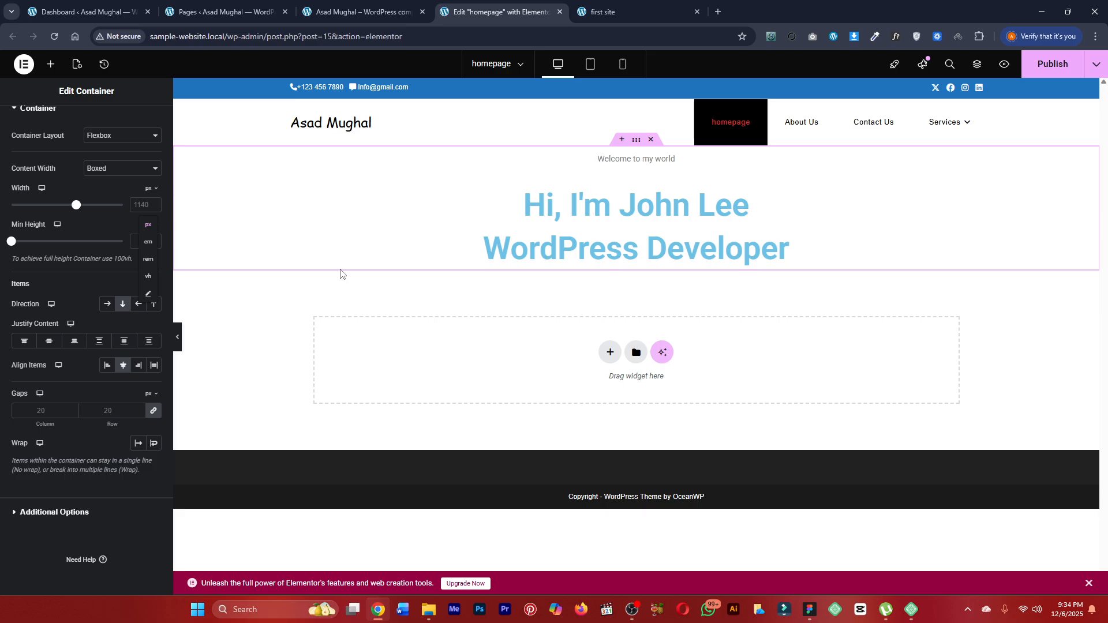
click(149, 278)
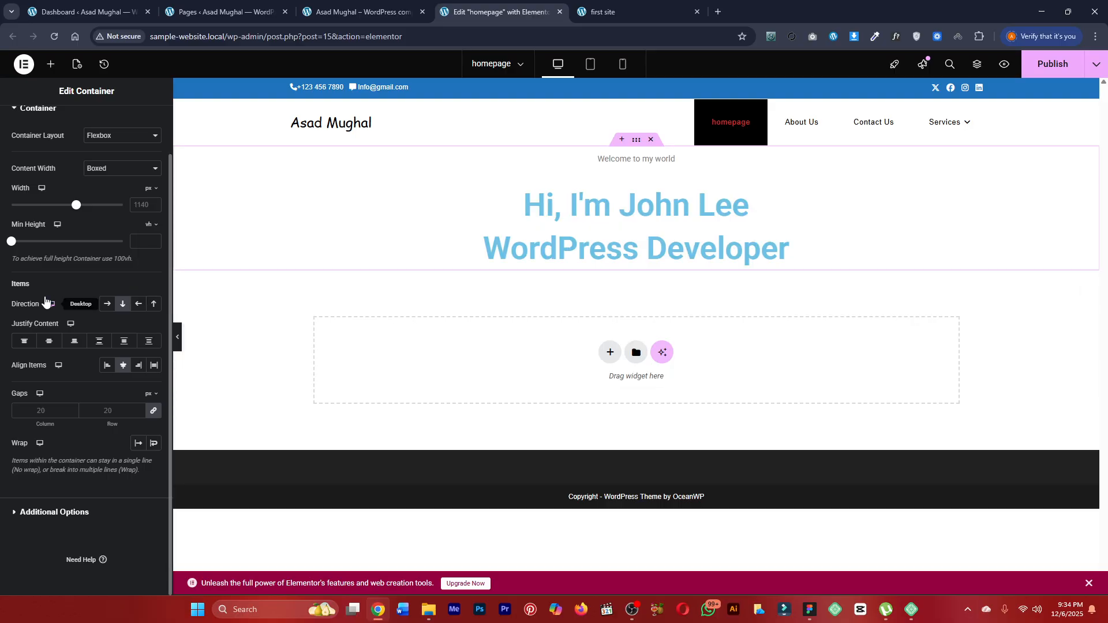
click(141, 238)
text(100)
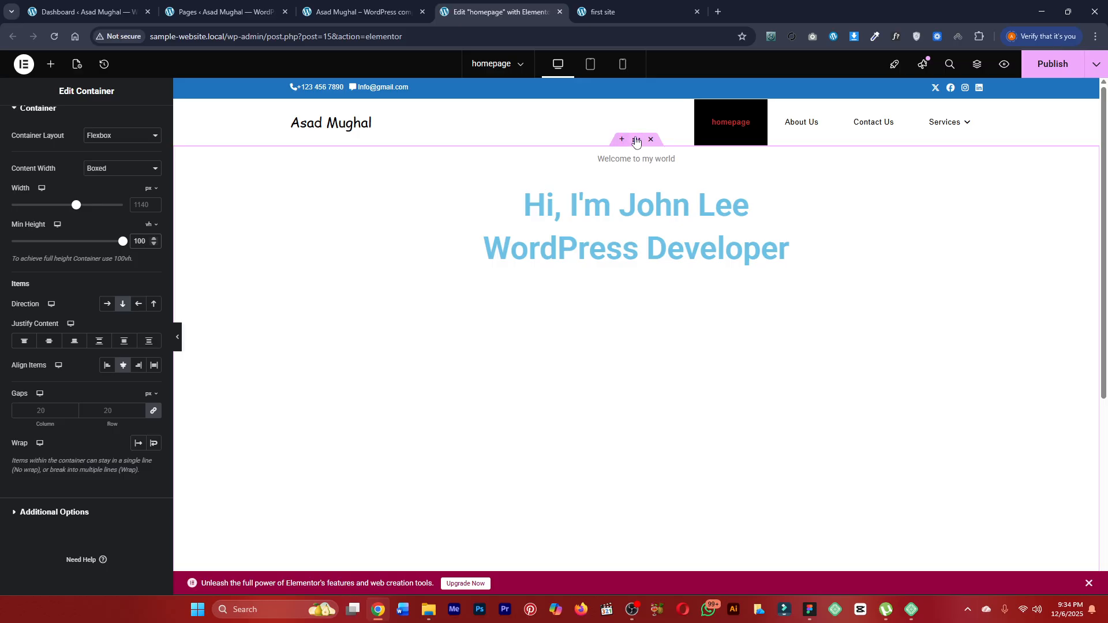
Choose Classic as the hero container's background type in its style settings.
scroll(111, 172, up, 3)
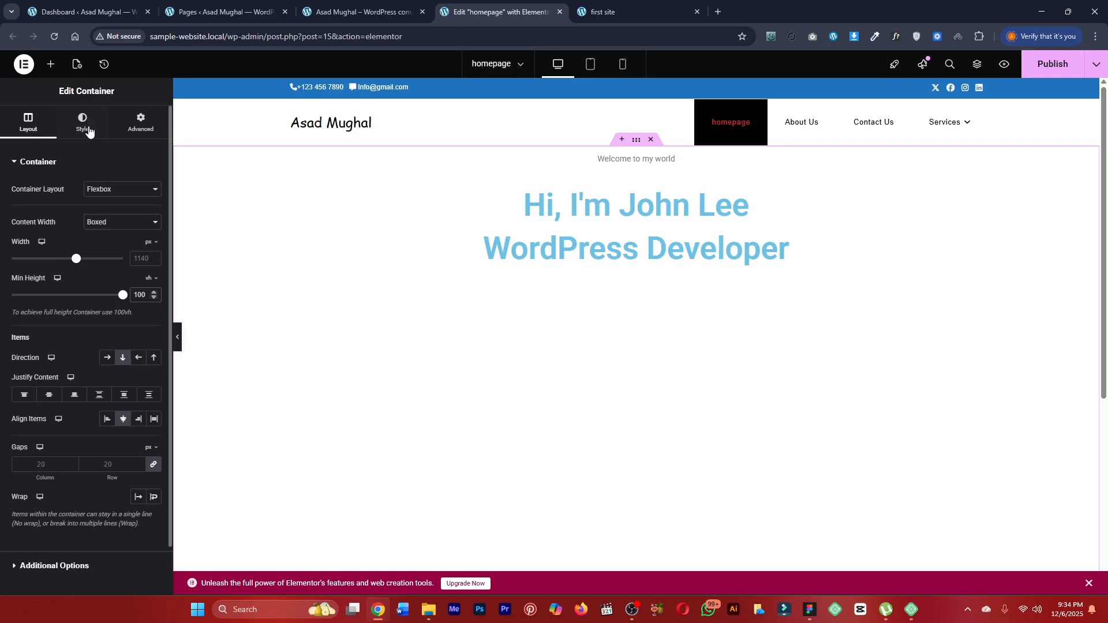
click(83, 124)
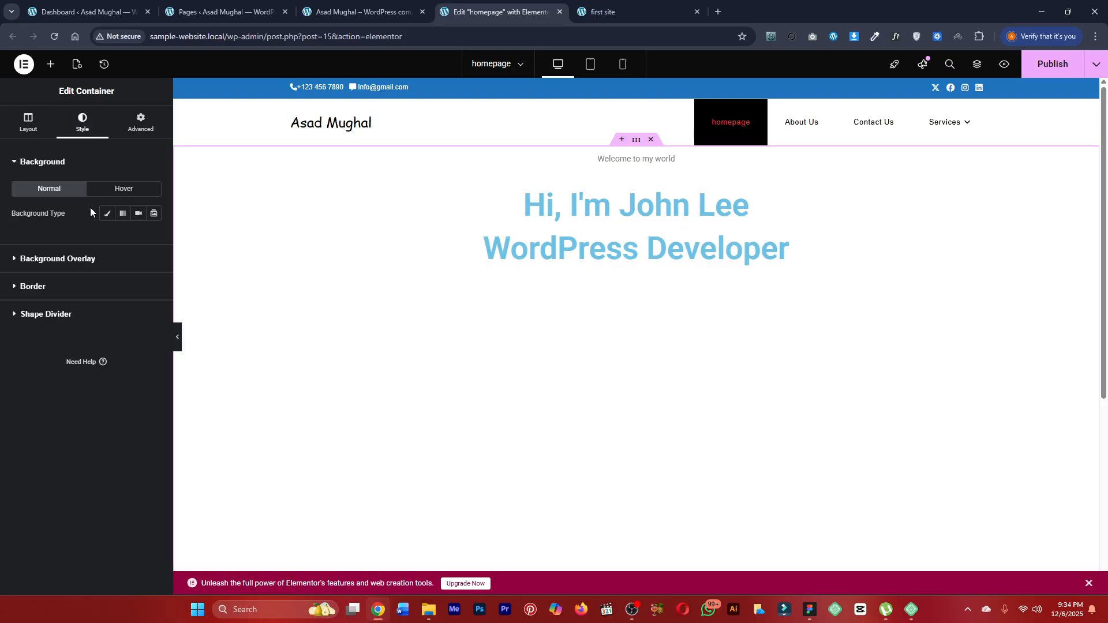
click(104, 214)
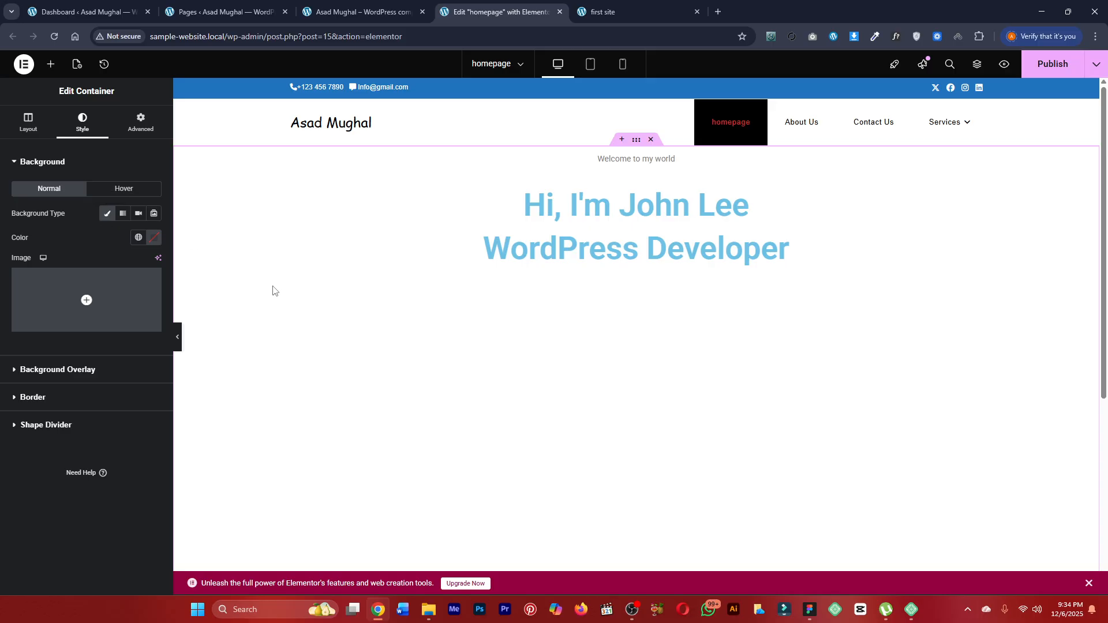
Review the hero container's layout, style and advanced settings and return to the style settings.
click(29, 123)
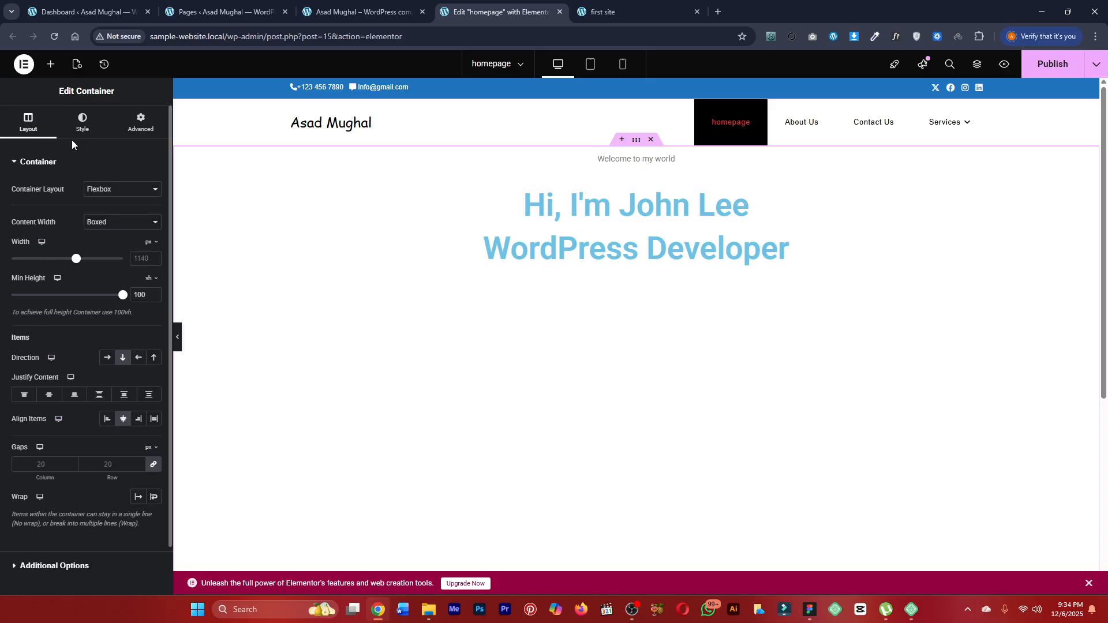
click(81, 124)
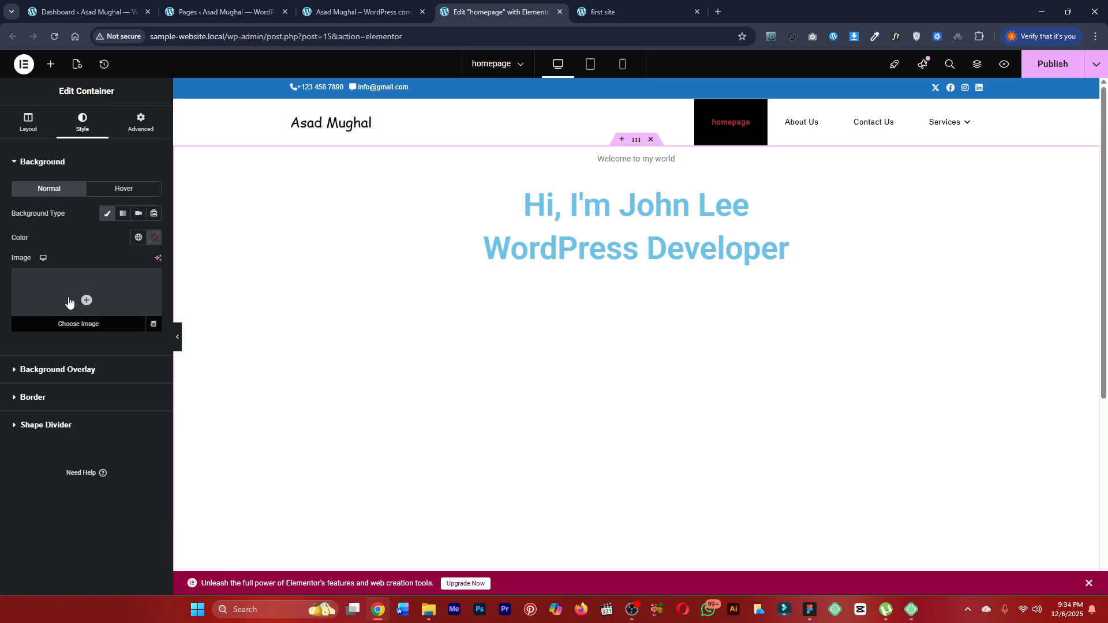
click(141, 123)
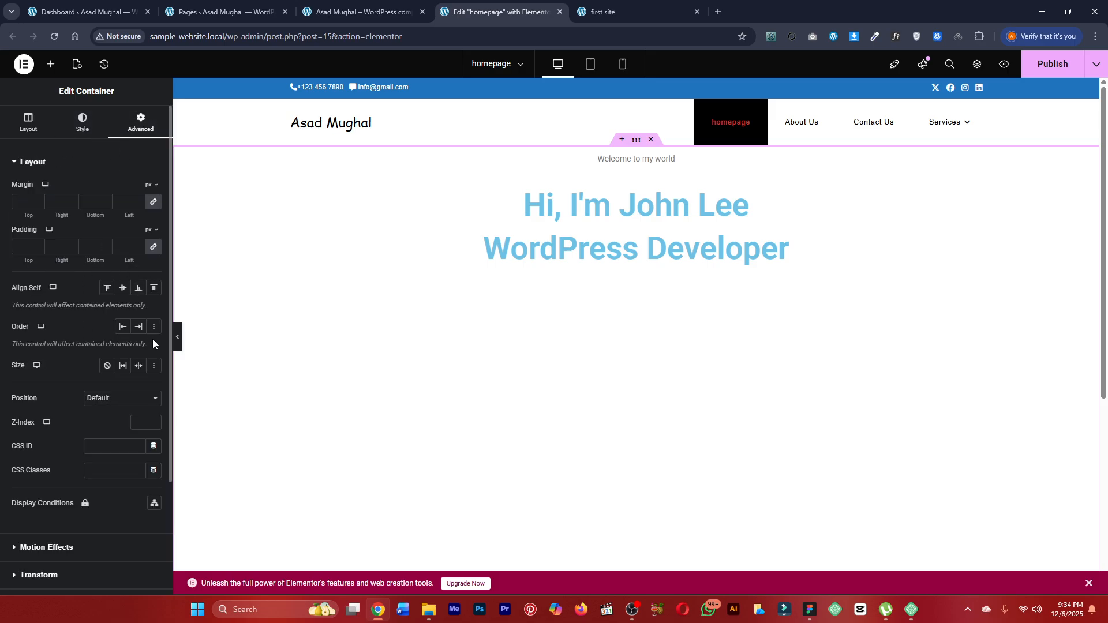
click(39, 133)
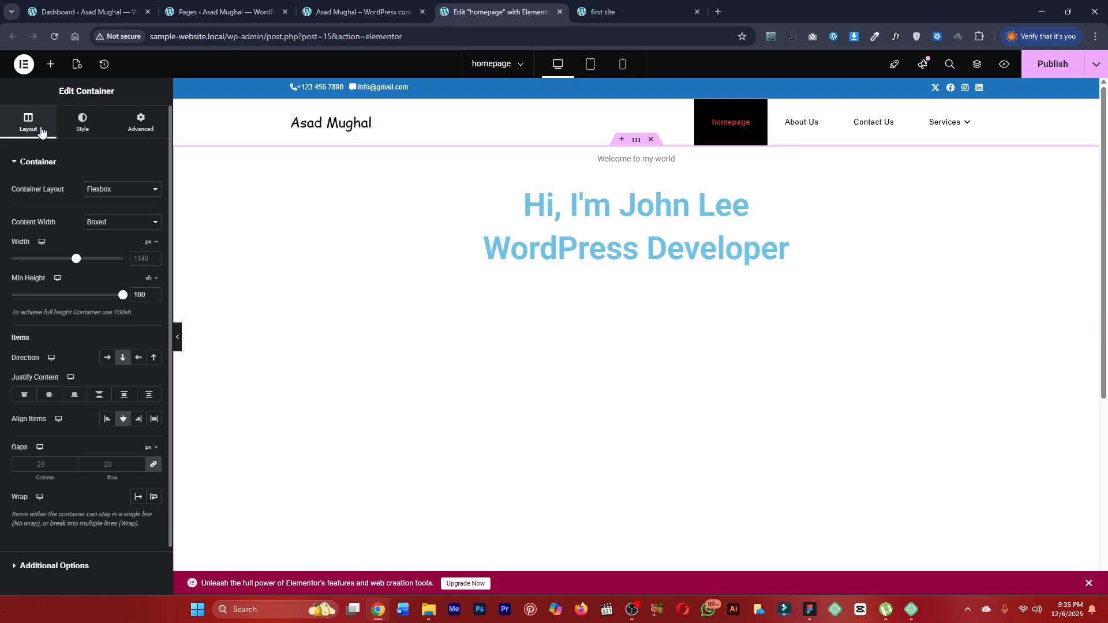
click(75, 128)
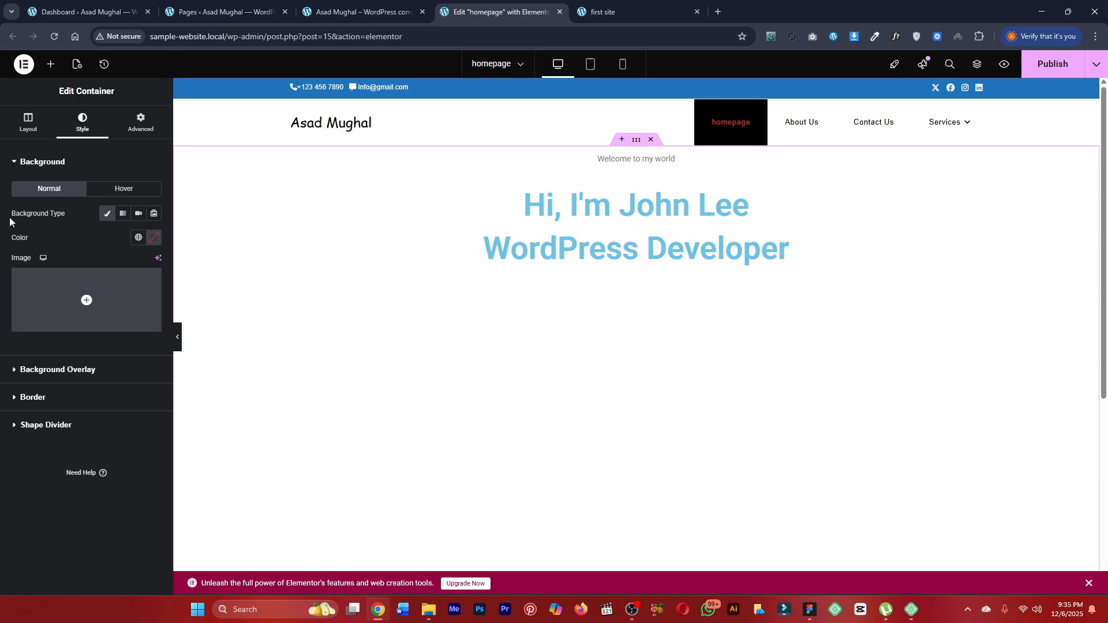
Compare the Classic, Gradient, Video and Slideshow background types of the hero container and return to Classic.
drag(10, 222, 75, 221)
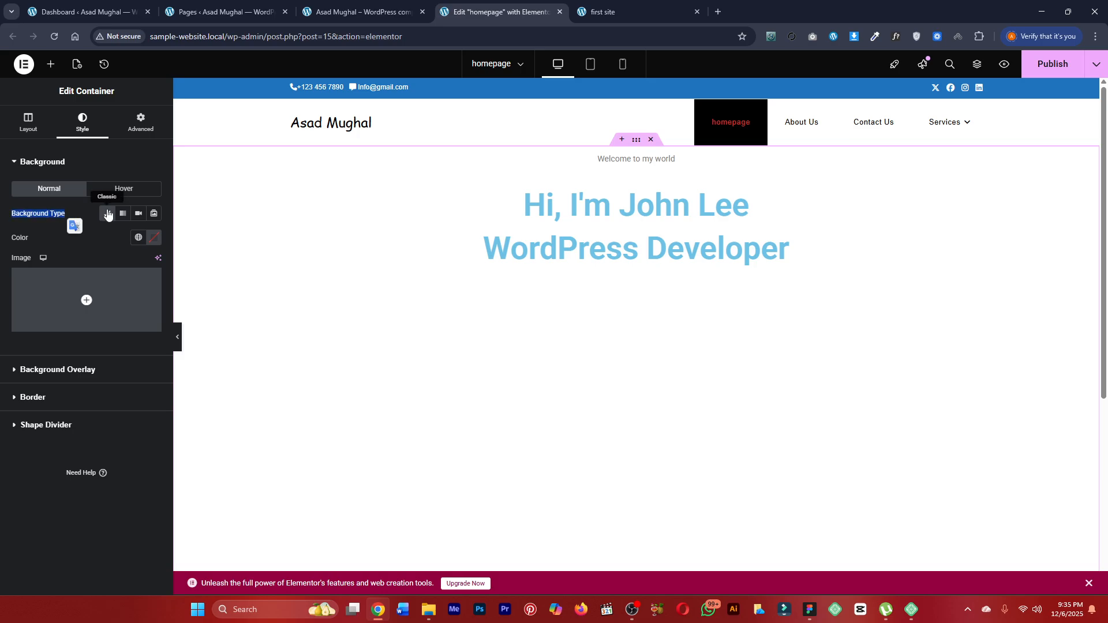
click(108, 215)
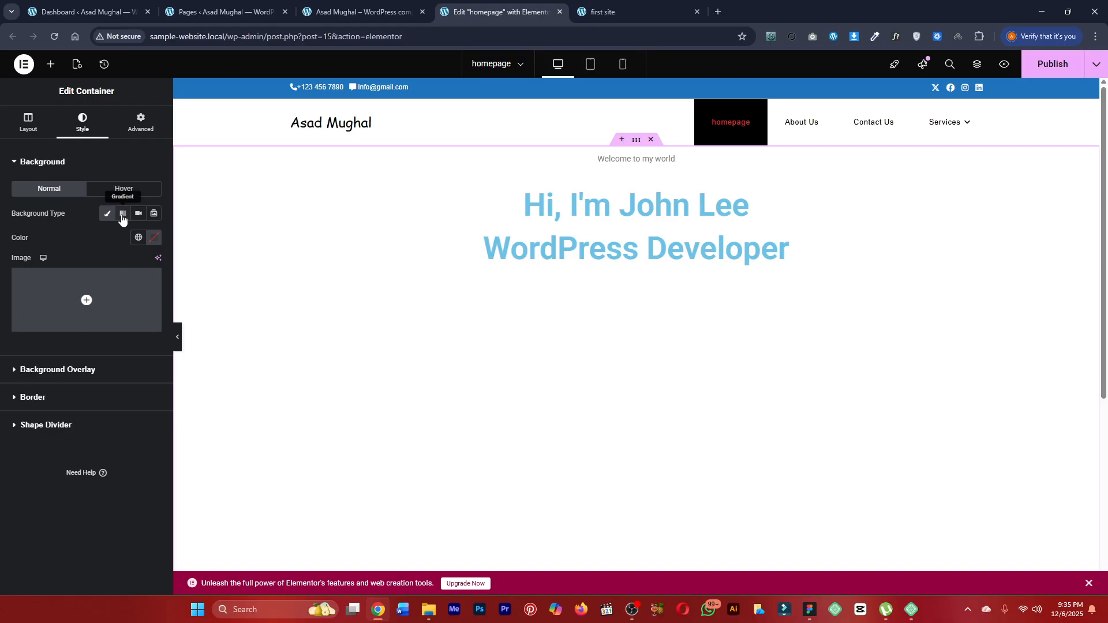
click(123, 217)
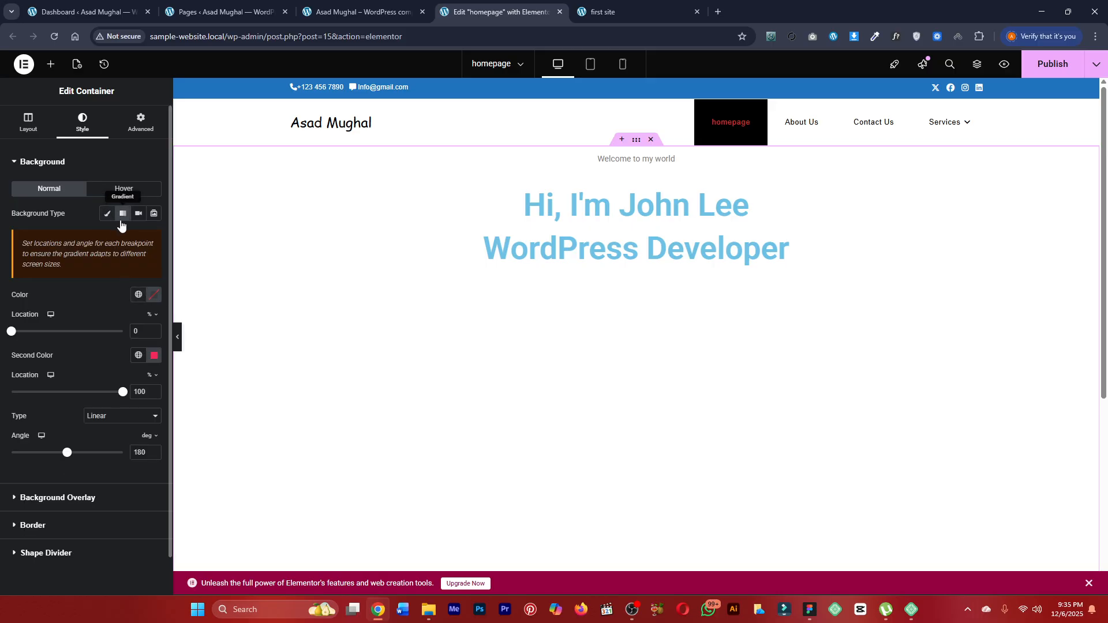
click(136, 219)
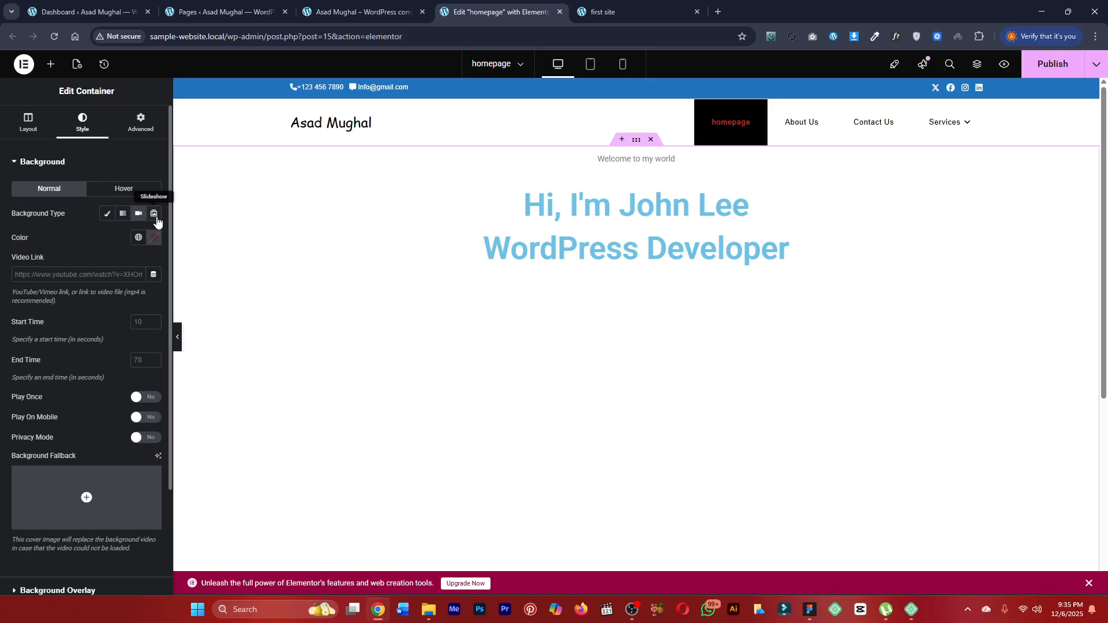
click(156, 220)
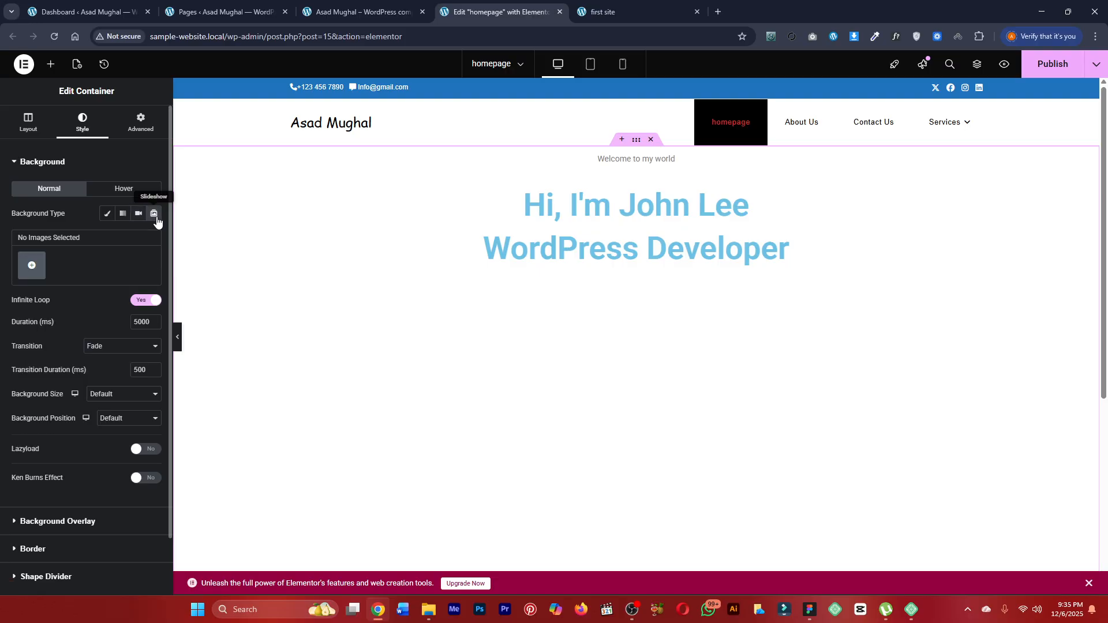
click(107, 214)
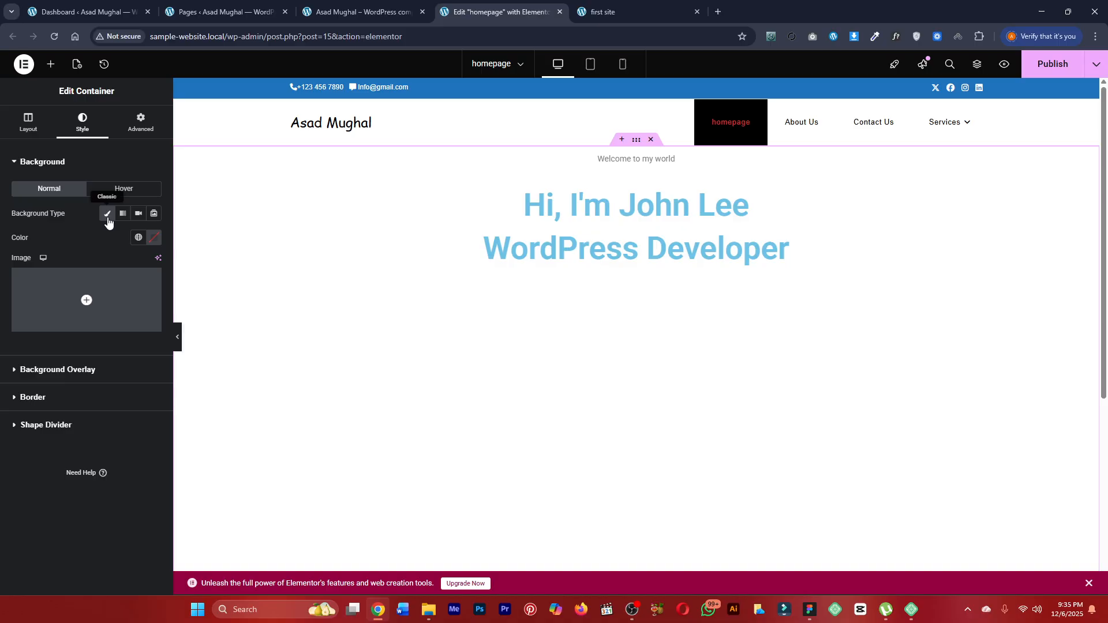
Try pink and red background colours on the hero container and settle on black (#000000).
click(154, 238)
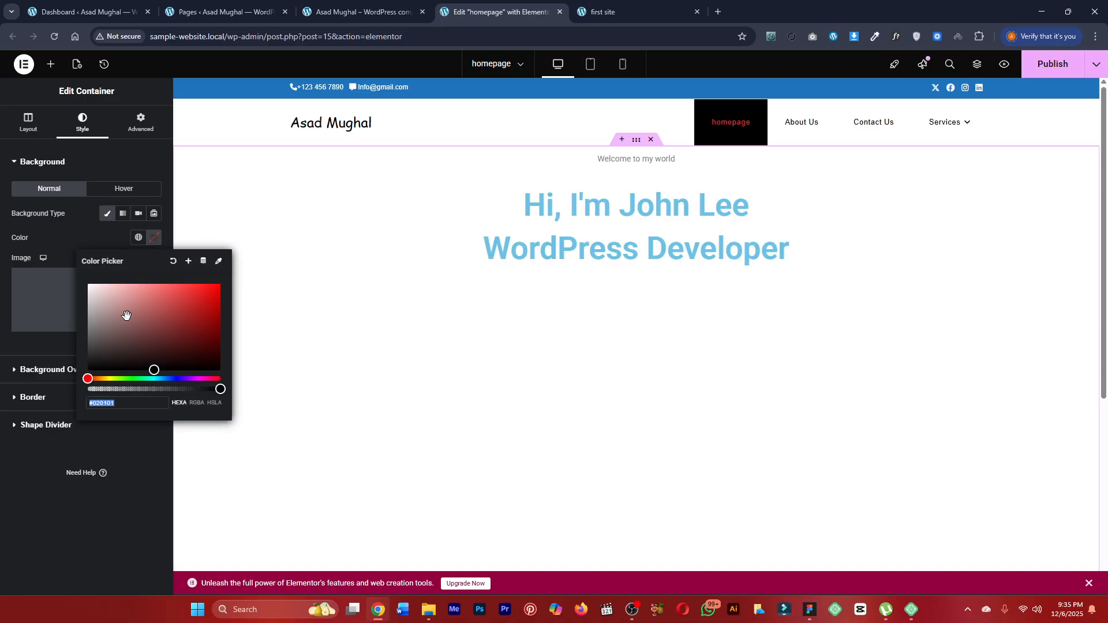
drag(127, 315, 157, 288)
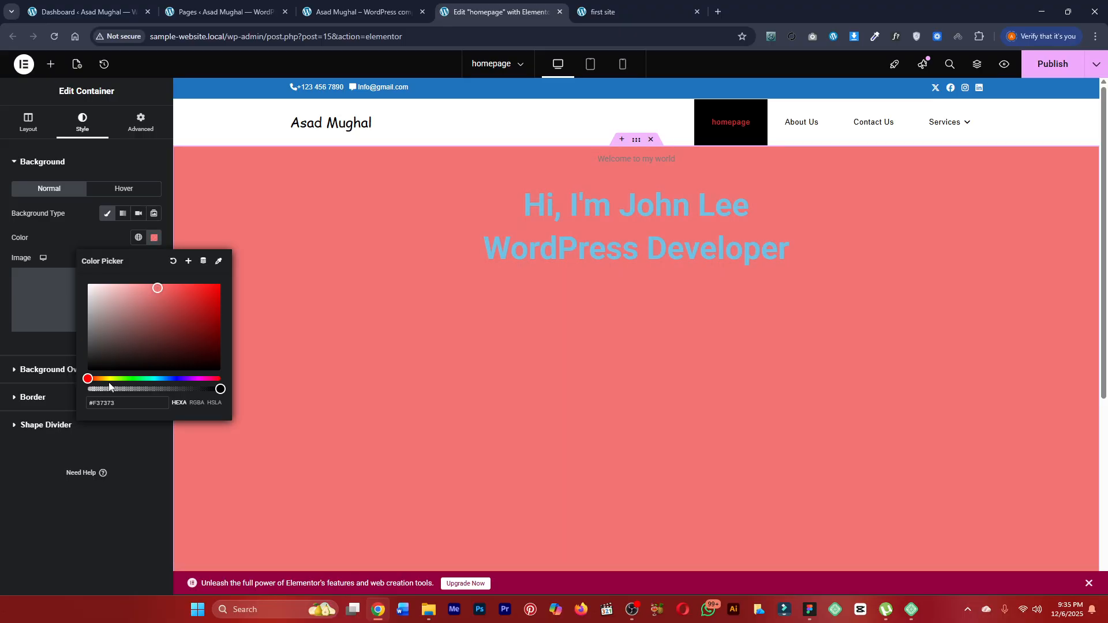
drag(115, 379, 224, 380)
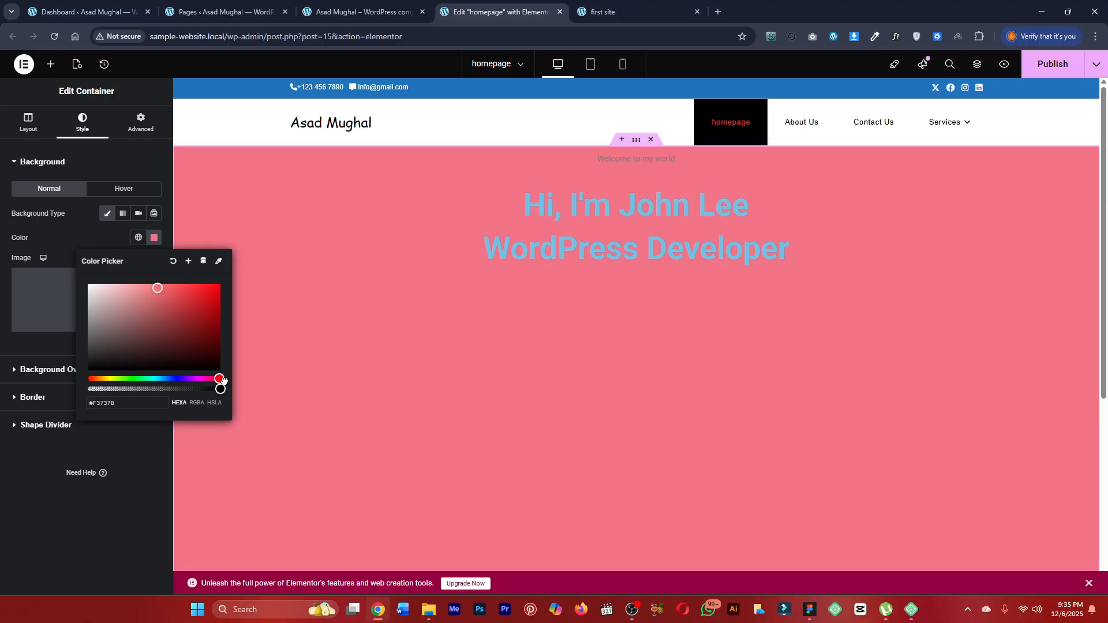
drag(186, 307, 227, 286)
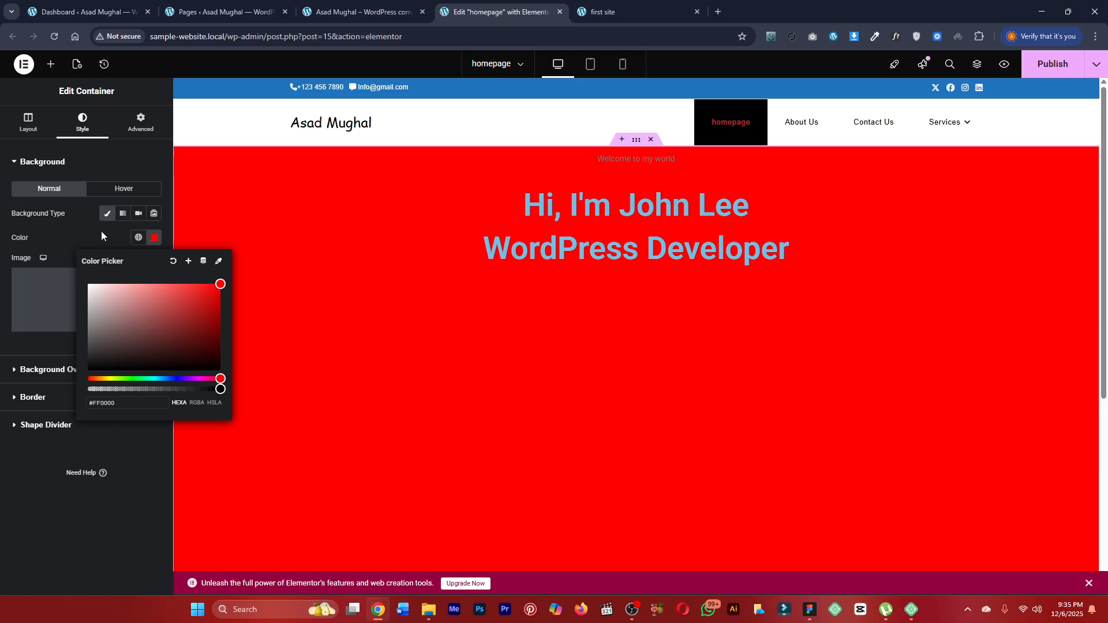
drag(128, 325, 71, 385)
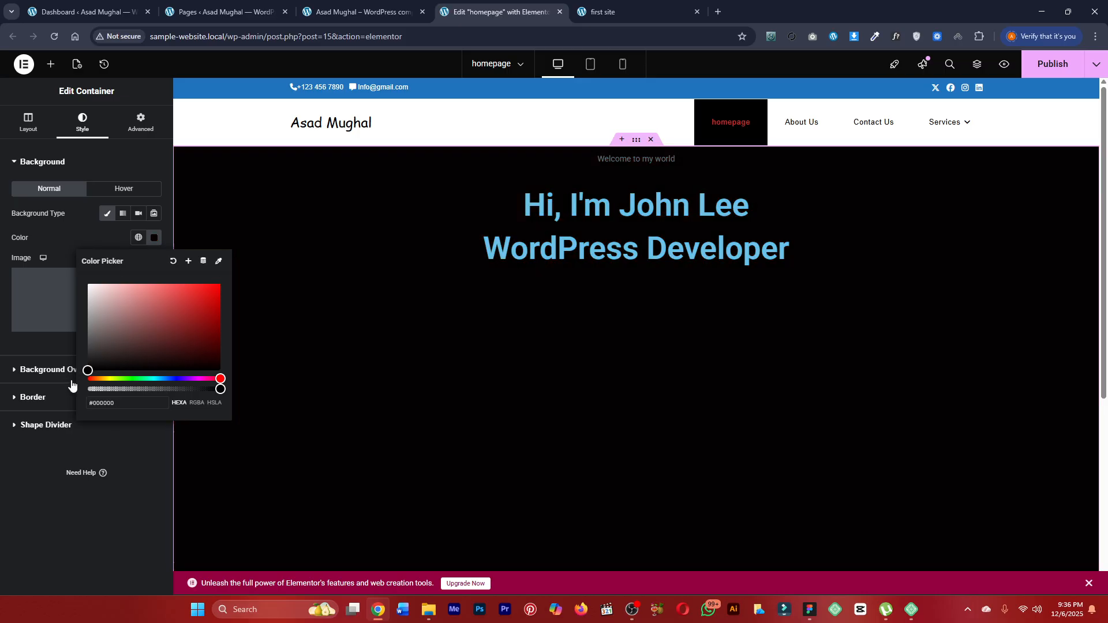
click(77, 233)
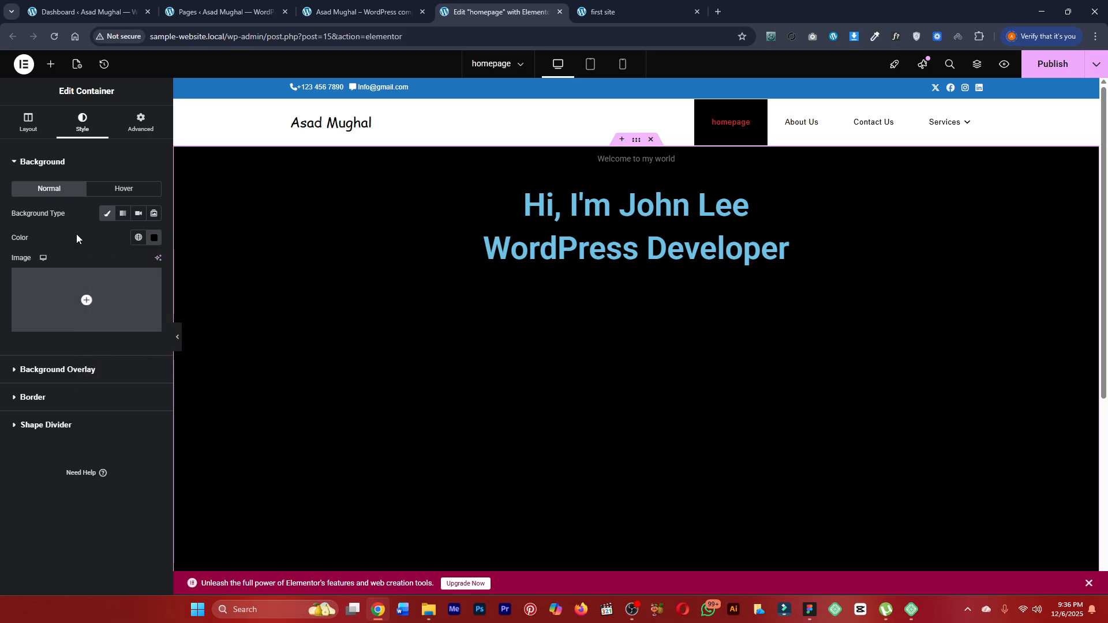
Lower the hero container's minimum height gradually to 70 vh.
click(27, 131)
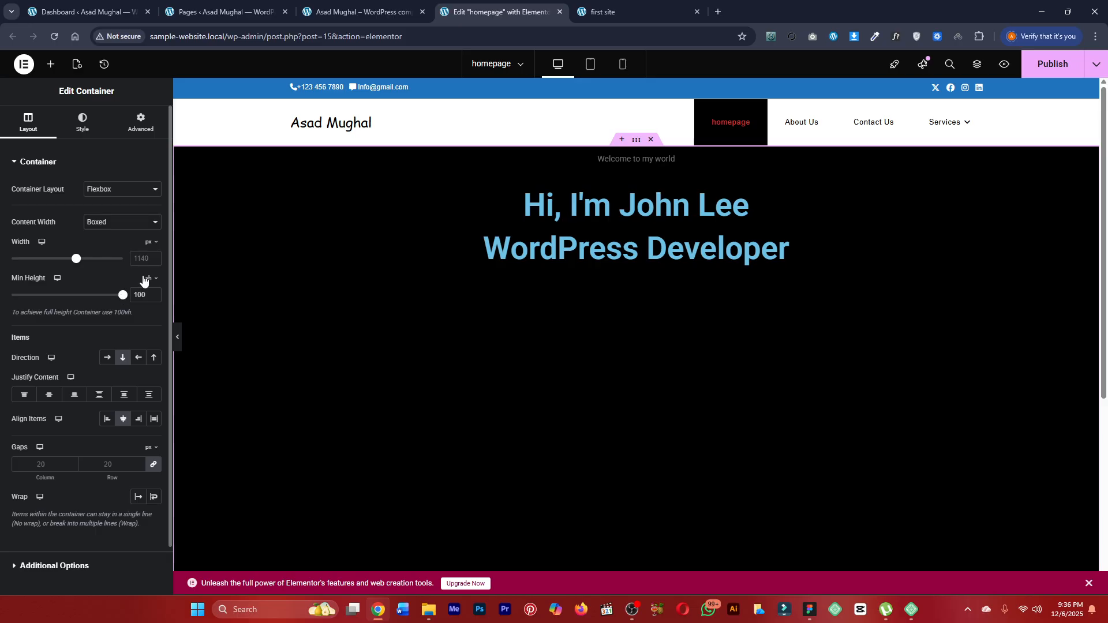
double_click(147, 297)
key(Down)
key(Down)
key(Down)
key(Down)
key(Down)
key(Down)
key(Down)
key(Down)
key(Down)
key(Down)
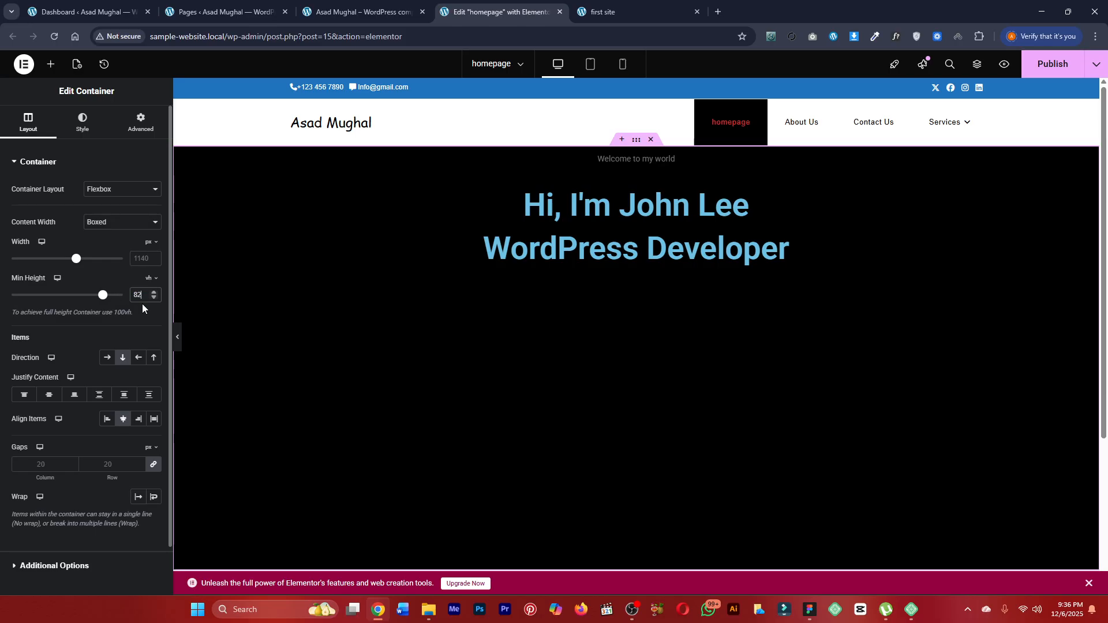
key(Down)
key(Down)
key(Down)
key(Down)
key(Down)
key(Down)
key(Down)
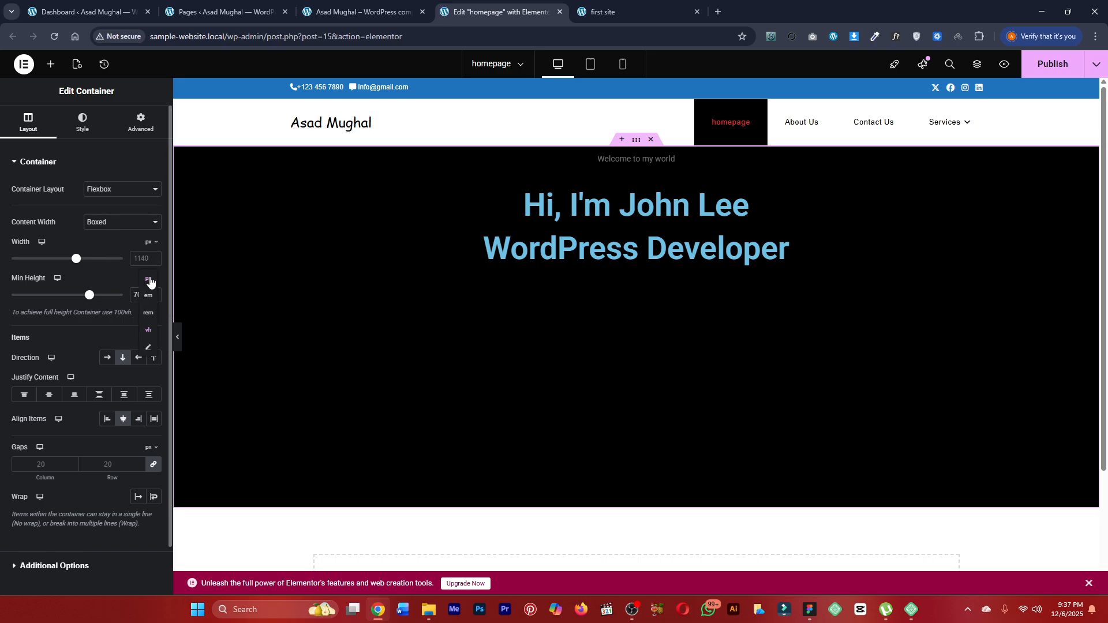
Switch the hero container's minimum height unit to px and set the height to 800.
click(150, 280)
double_click(139, 296)
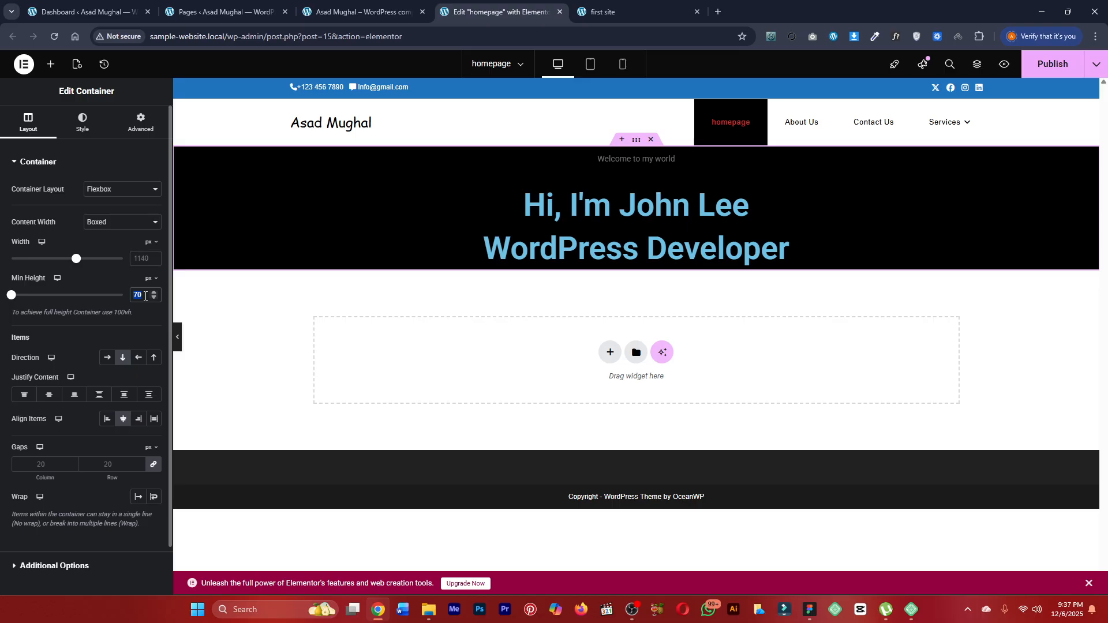
text(800)
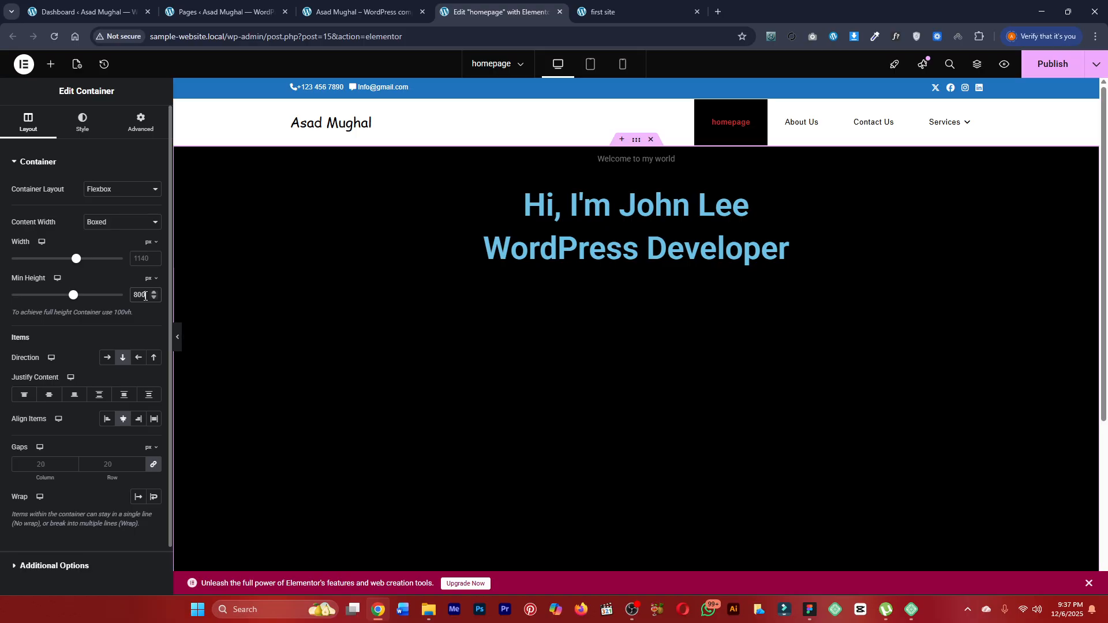
Try 600, 500 and 250 px as the hero container's minimum height and clear the value.
key(BackSpace)
key(BackSpace)
text(600)
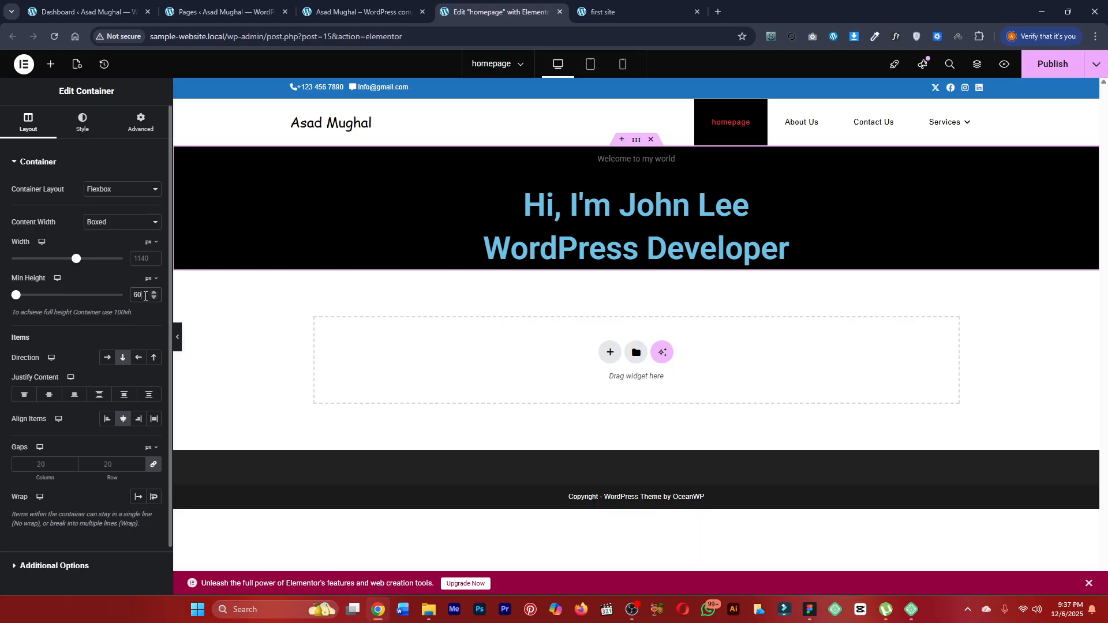
key(BackSpace)
key(BackSpace)
key(BackSpace)
text(500)
key(BackSpace)
key(BackSpace)
text(250)
key(BackSpace)
key(BackSpace)
key(BackSpace)
Switch the hero container's minimum height unit to vh and set the height to 70.
click(153, 280)
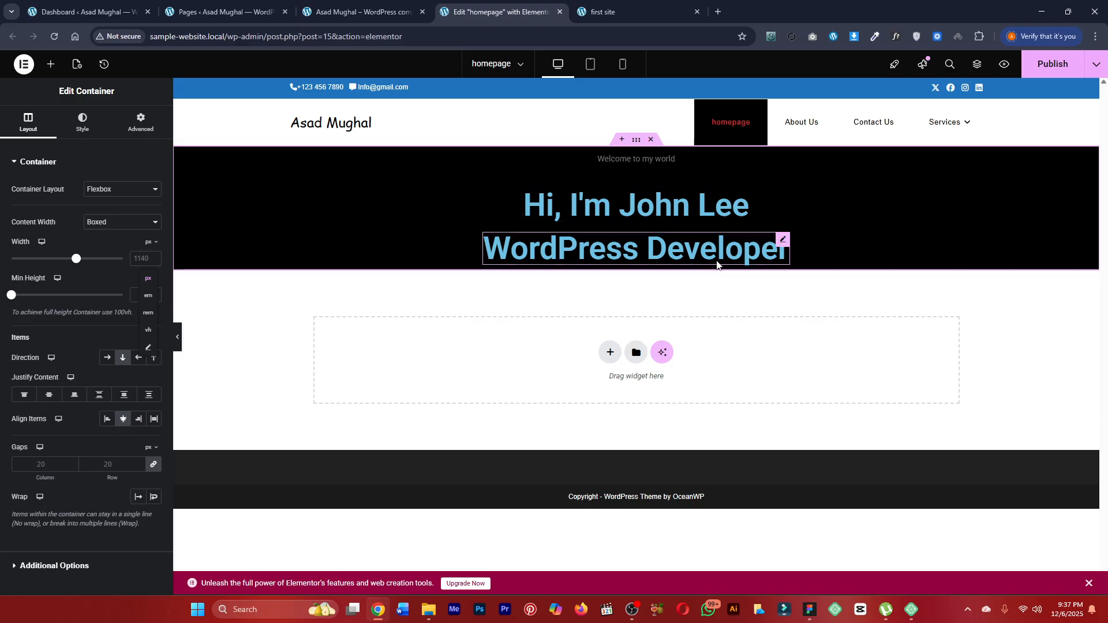
click(149, 329)
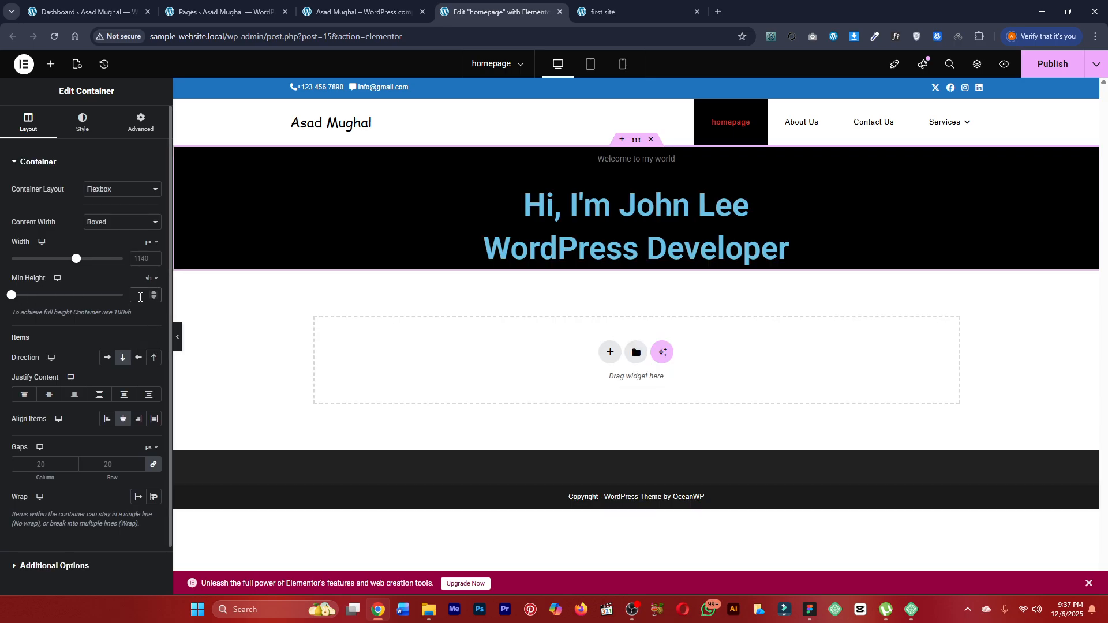
click(140, 296)
text(70)
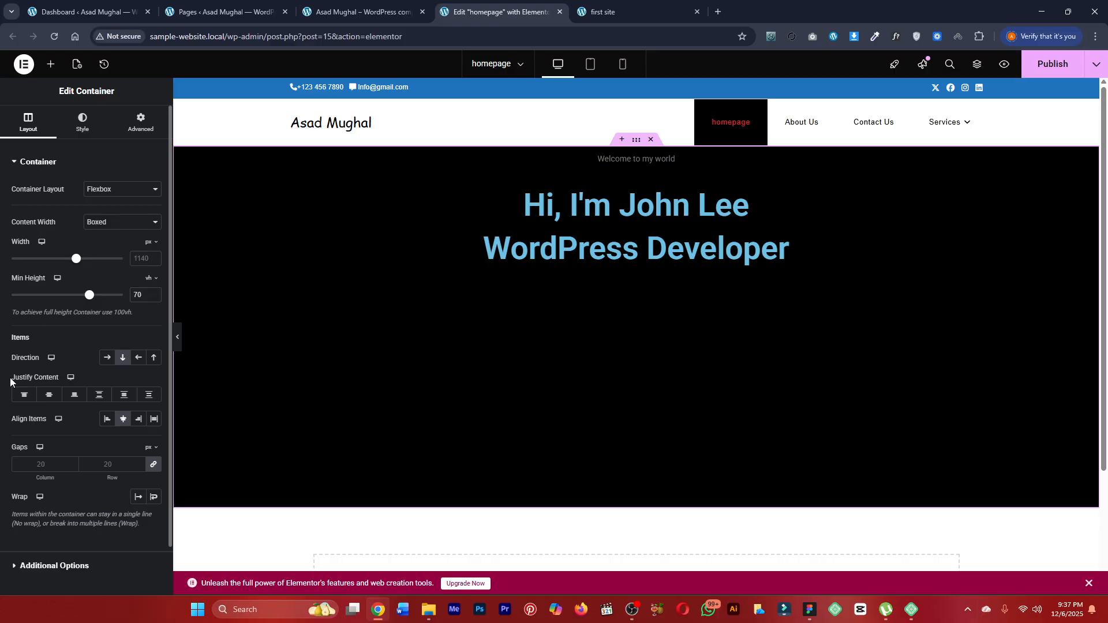
Examine the hero container's Justify Content options and compare them with the three-bar alignment sketch in FigJam.
drag(10, 381, 40, 379)
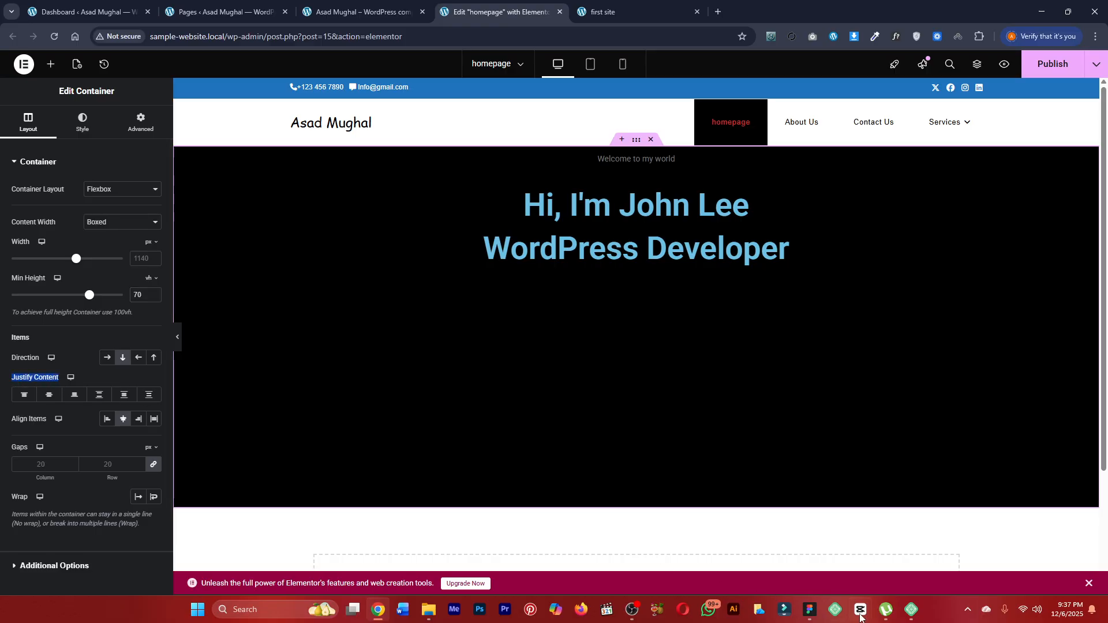
click(810, 610)
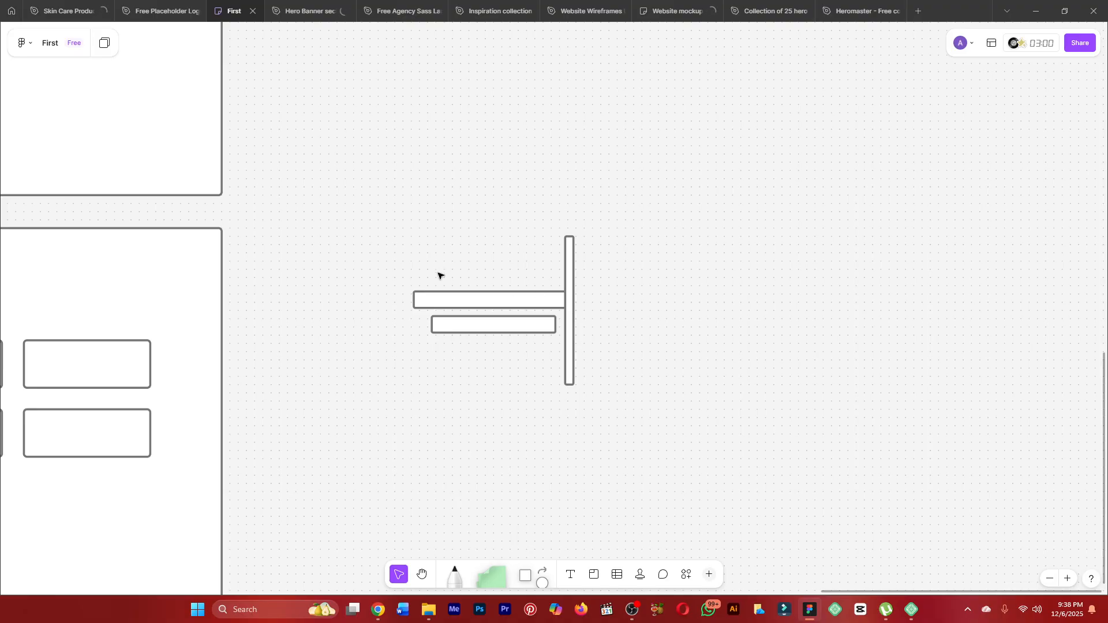
drag(440, 287, 489, 364)
click(496, 362)
key(alt+Tab)
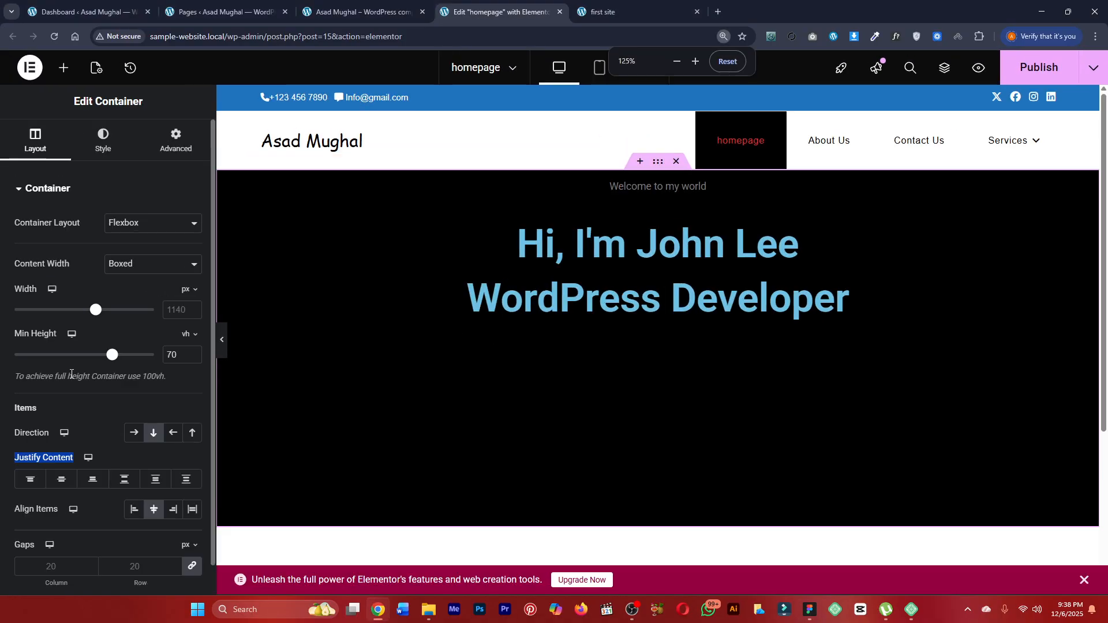
key(ctrl+plus)
key(ctrl+plus)
scroll(113, 463, down, 3)
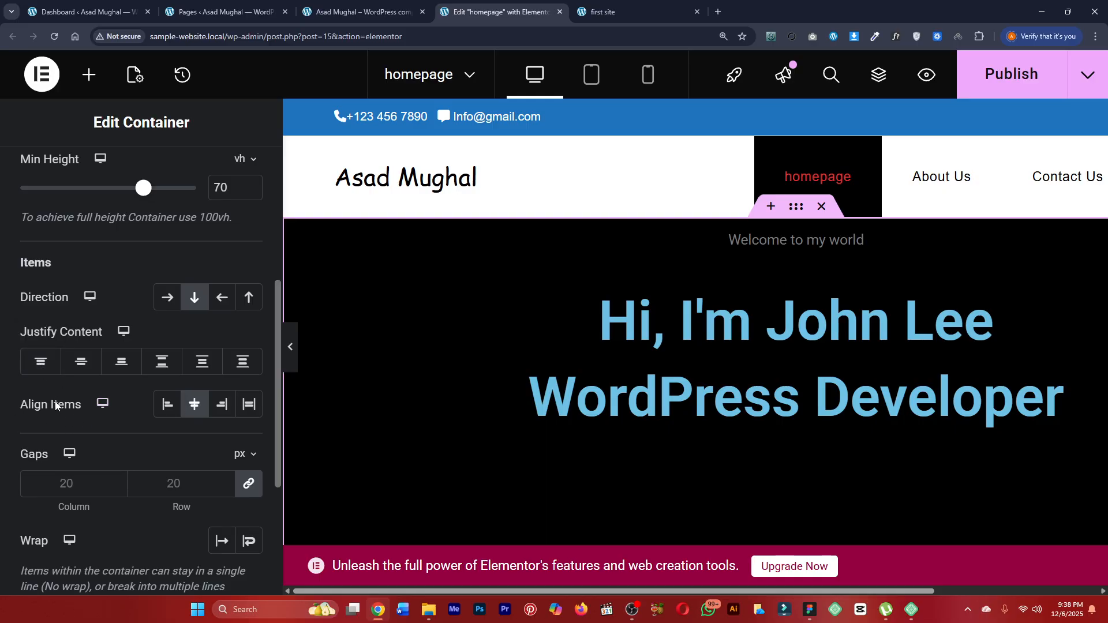
Switch to FigJam and rotate the three-bar sketch a quarter turn counterclockwise so the thin bar lies horizontally on top.
key(alt+Tab)
drag(353, 220, 641, 414)
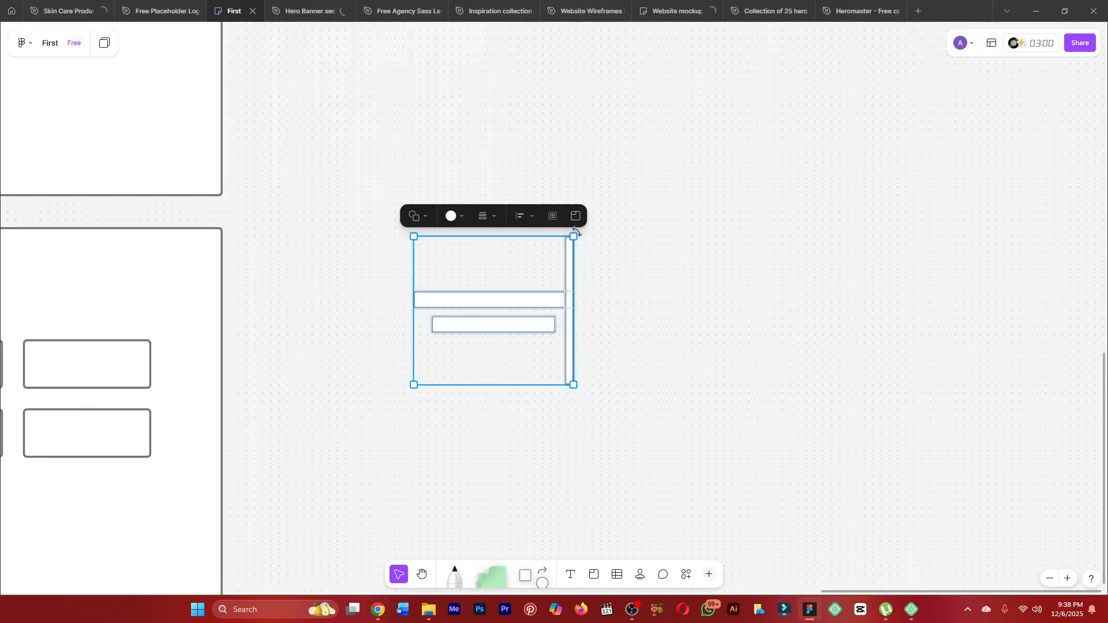
drag(577, 233, 423, 240)
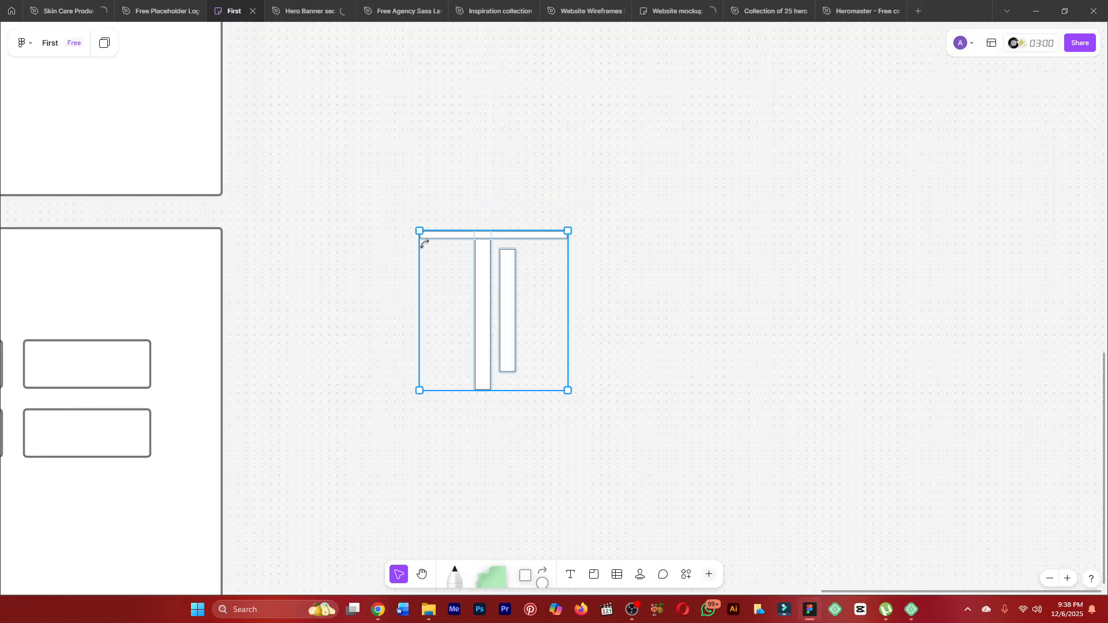
click(535, 166)
key(alt+Tab)
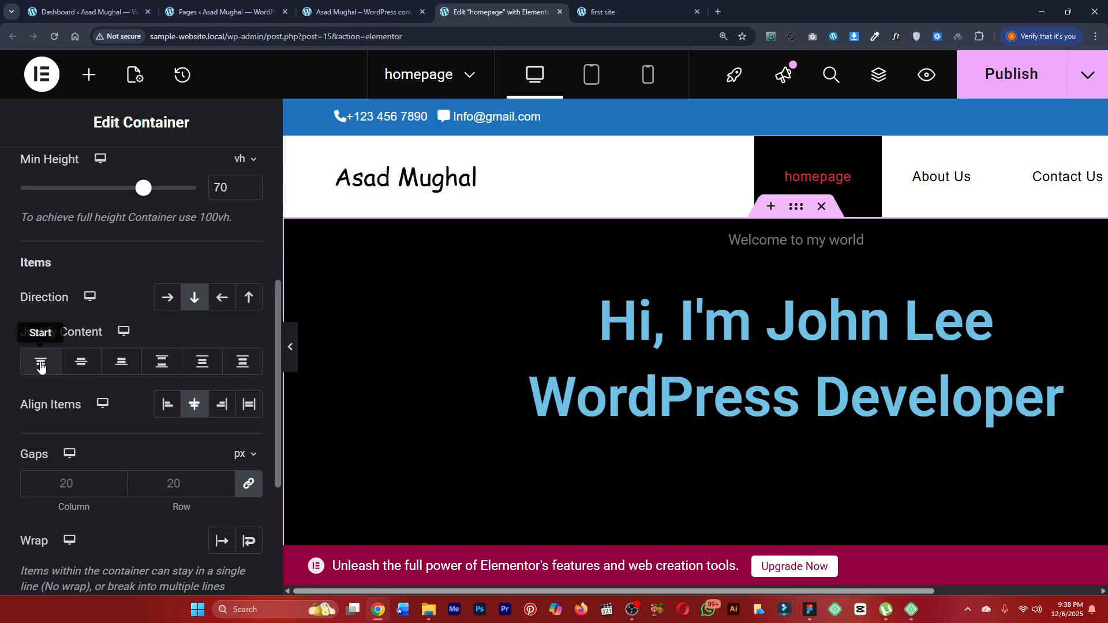
In FigJam, turn the two vertical bars horizontal and stack all three bars closely, centred under the thin bar.
key(alt+Tab)
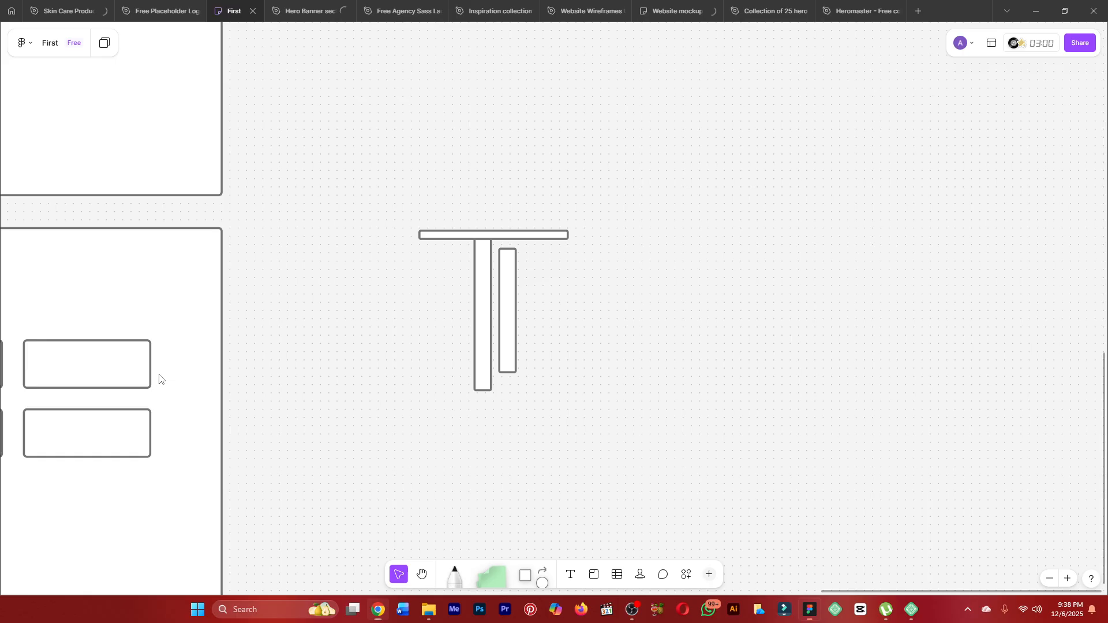
click(485, 277)
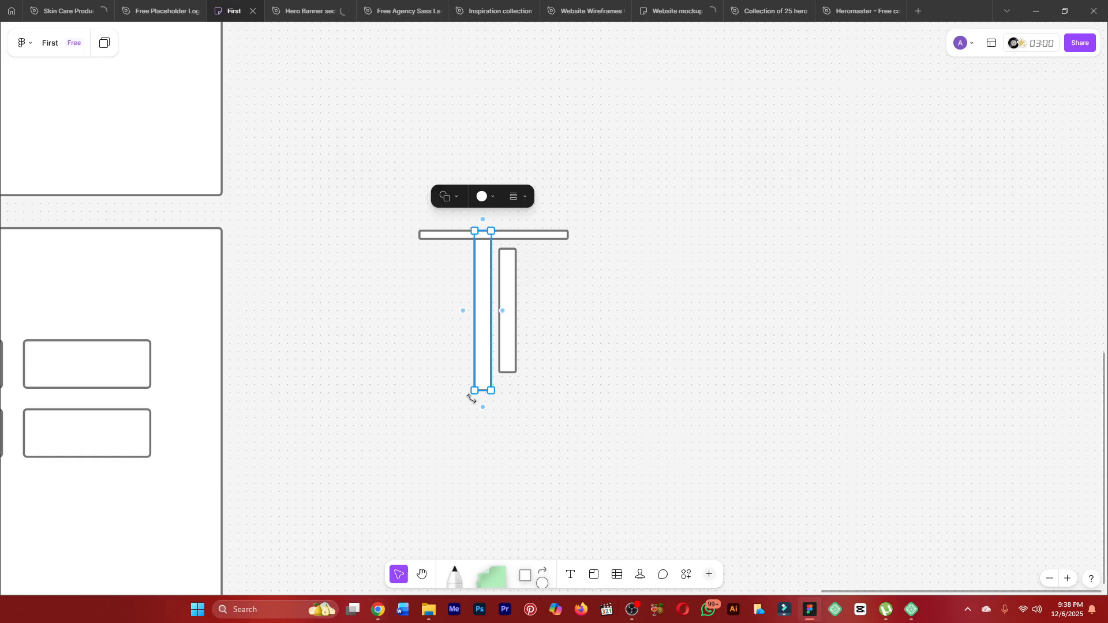
key(alt+Tab)
key(alt+Tab)
drag(472, 399, 558, 269)
click(516, 317)
drag(519, 383, 522, 292)
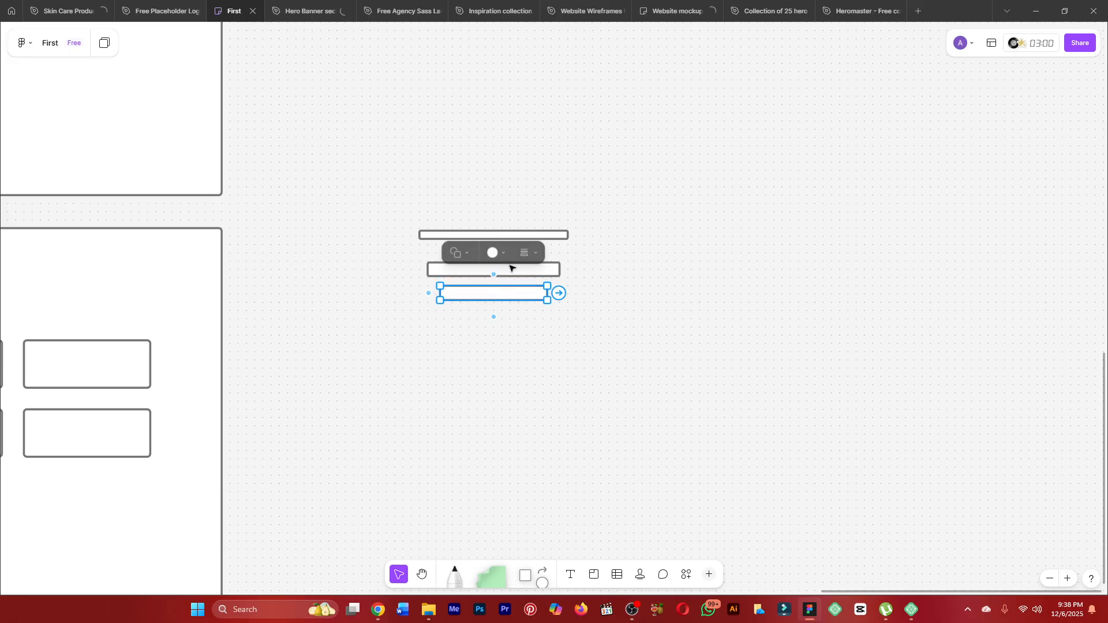
drag(515, 237, 520, 251)
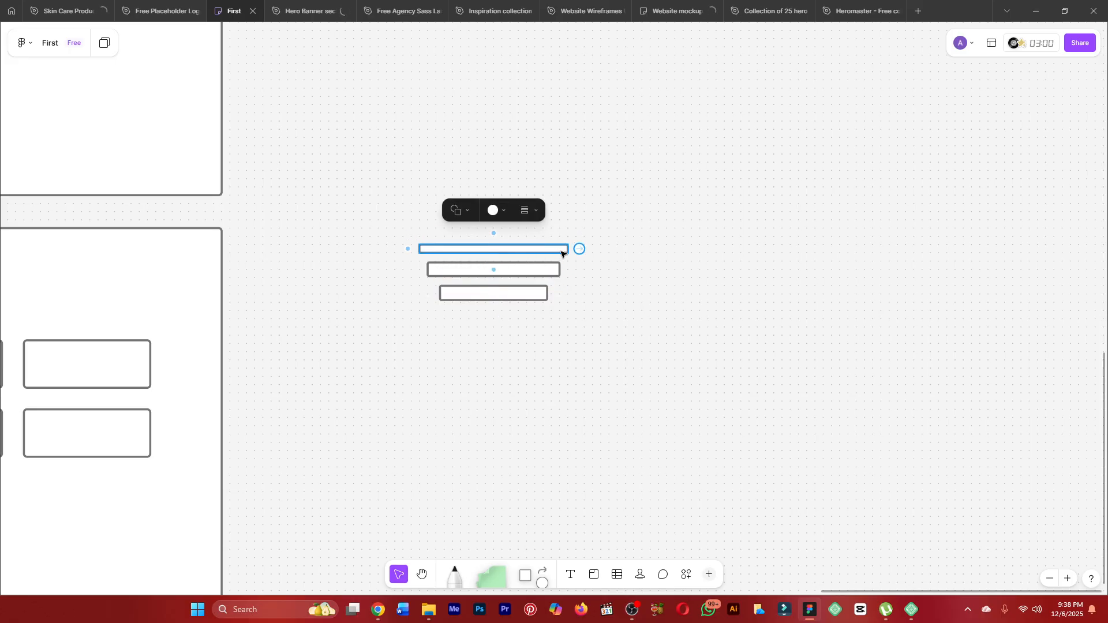
Widen the thin top bar of the sketch symmetrically about its centre, well beyond the two bars below.
scroll(555, 248, up, 5)
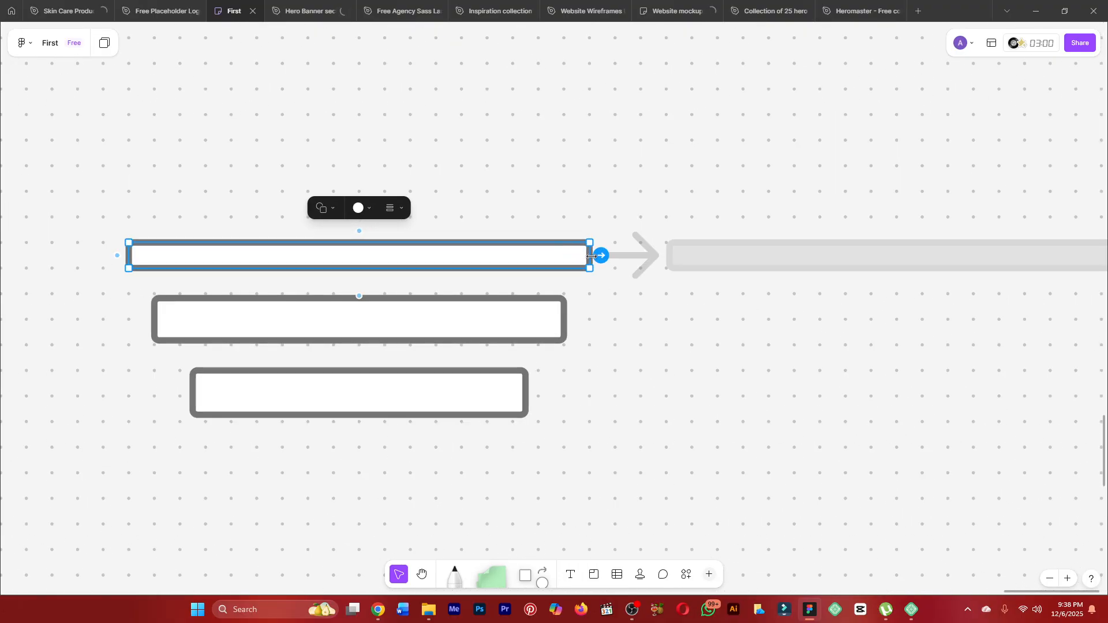
drag(599, 254, 721, 250)
click(654, 206)
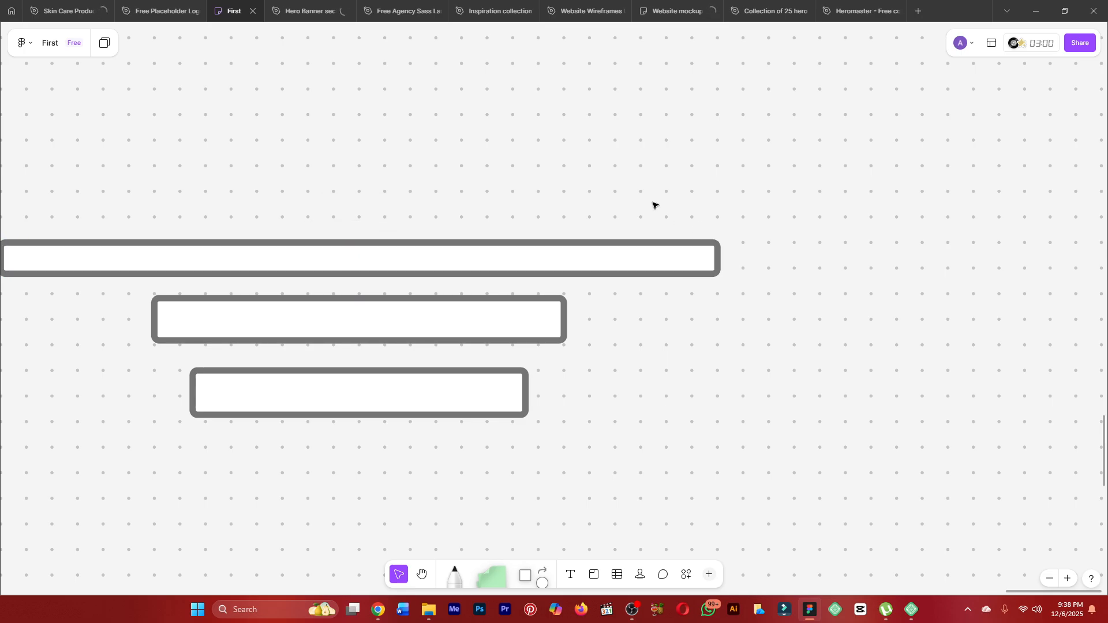
scroll(653, 209, down, 5)
scroll(618, 217, up, 5)
Fill the widened top bar of the sketch with red.
click(622, 217)
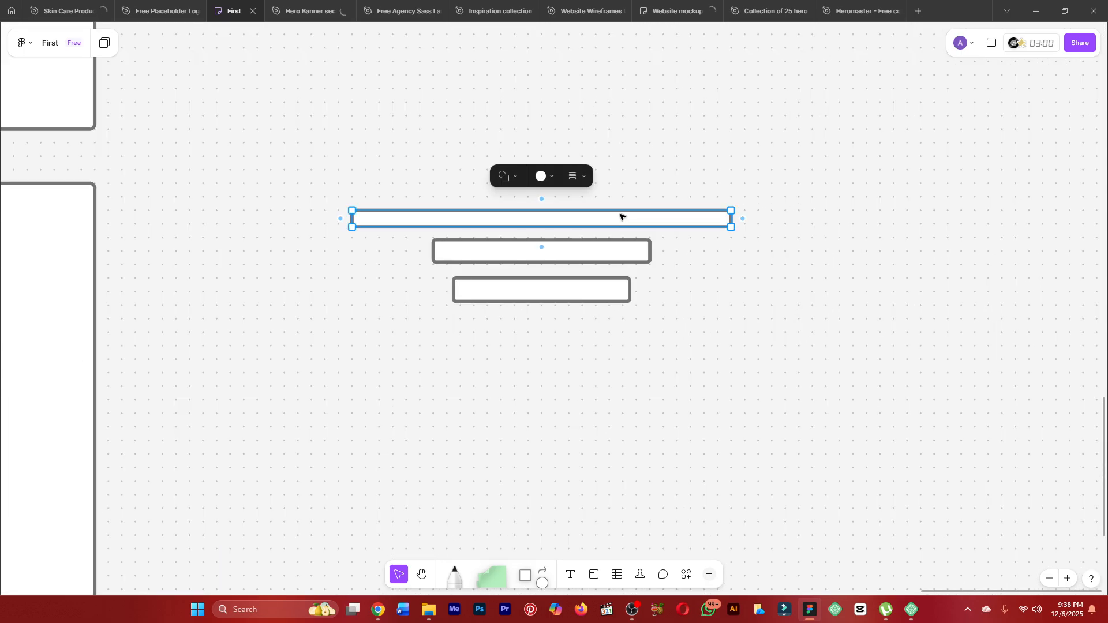
click(412, 179)
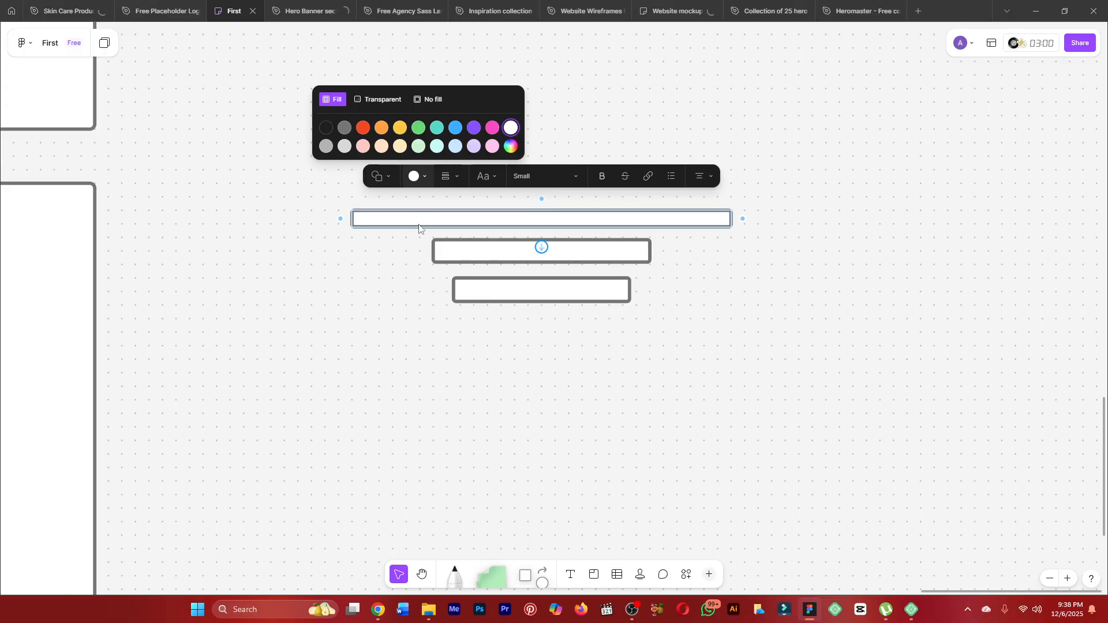
click(364, 128)
click(549, 116)
scroll(542, 213, down, 5)
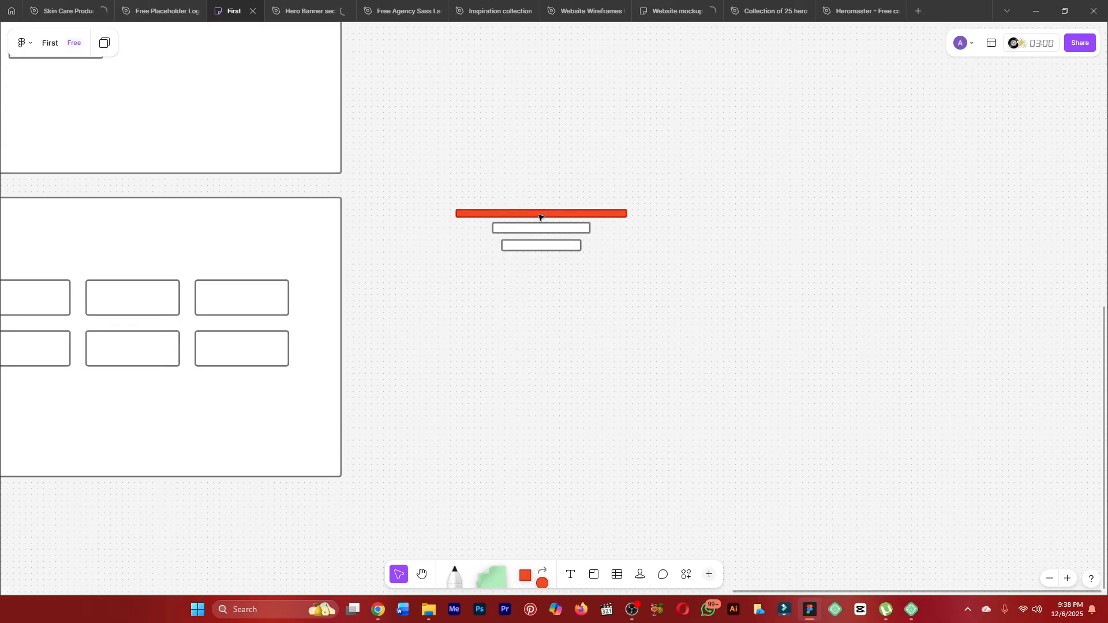
Compare the two white bars beneath the red line in FigJam with Elementor's Start option for Justify Content.
scroll(581, 215, up, 2)
drag(605, 281, 534, 233)
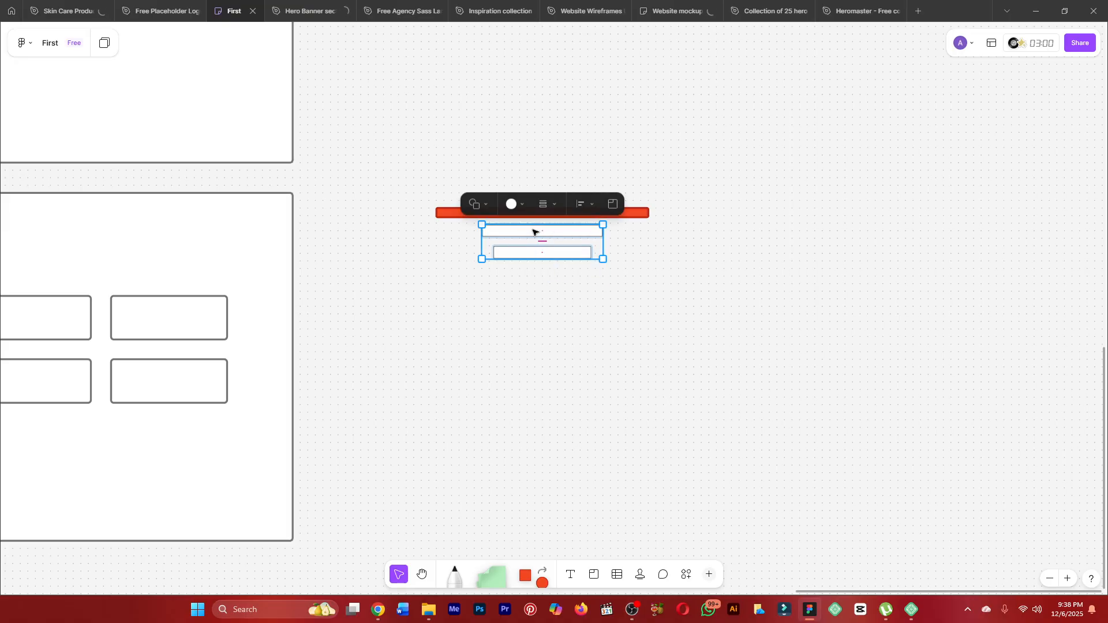
click(584, 292)
key(alt+Tab)
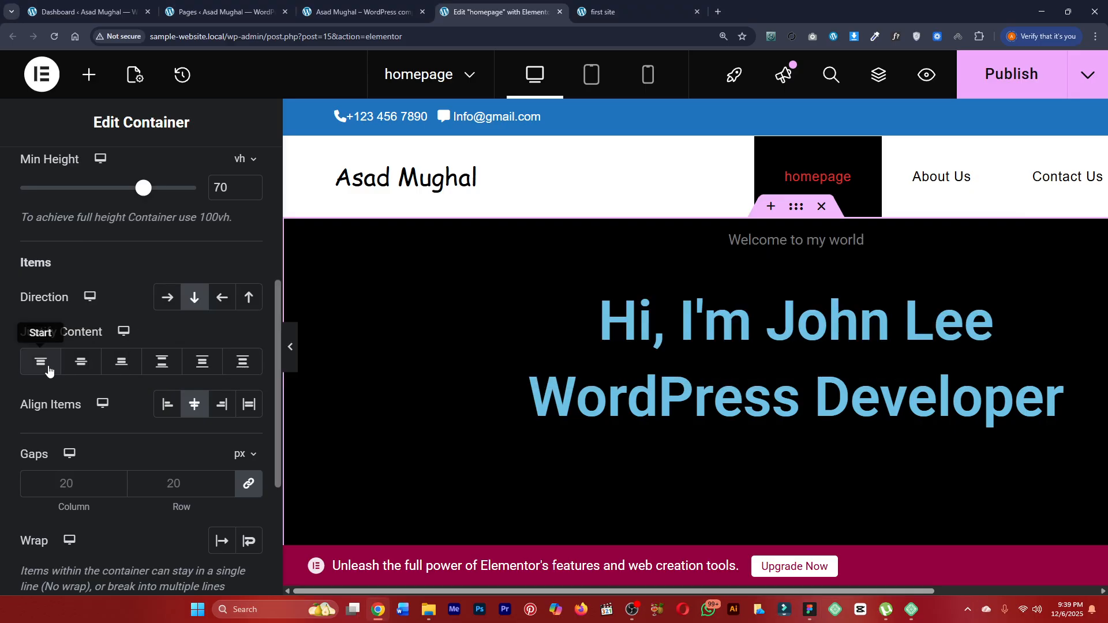
key(alt+Tab)
key(alt+Tab)
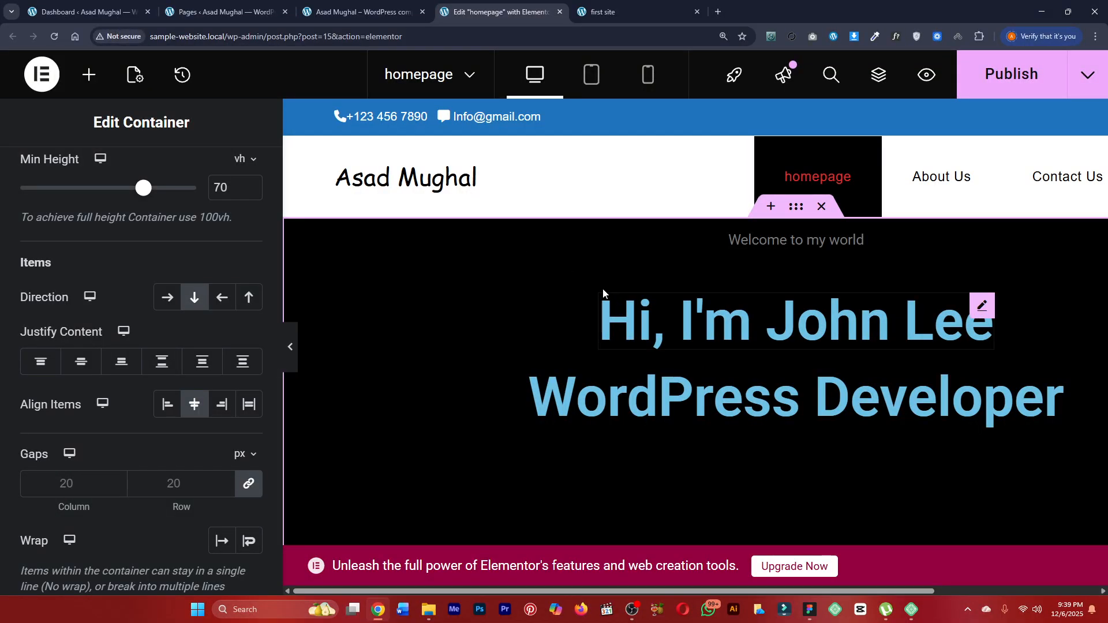
Set the hero container's Justify Content to Start.
key(ctrl+minus)
key(ctrl+minus)
key(ctrl+minus)
key(ctrl+minus)
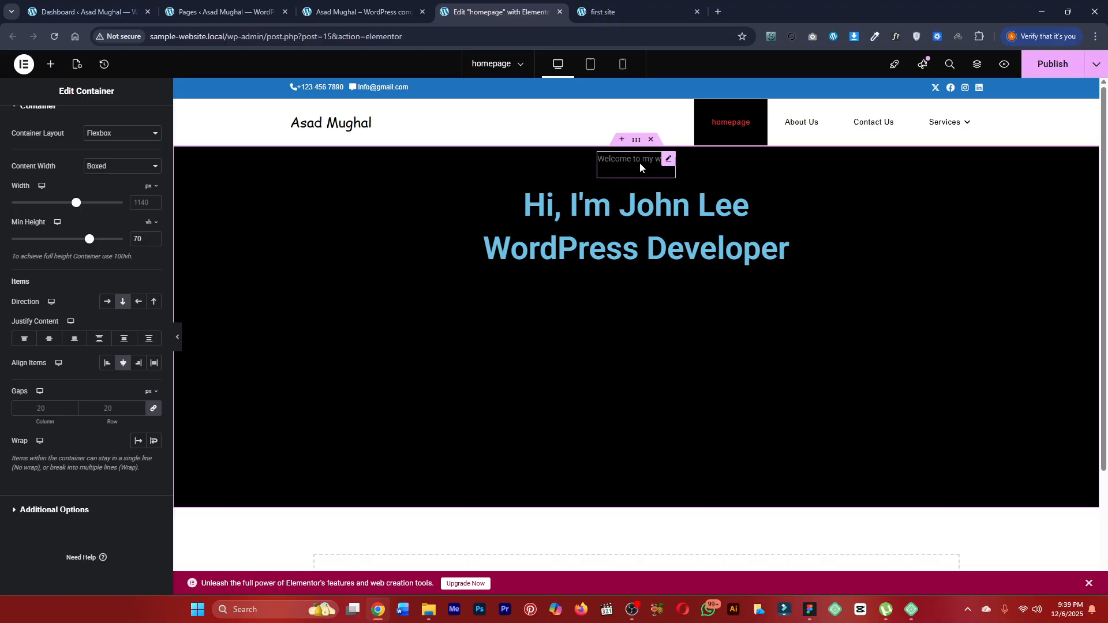
click(22, 338)
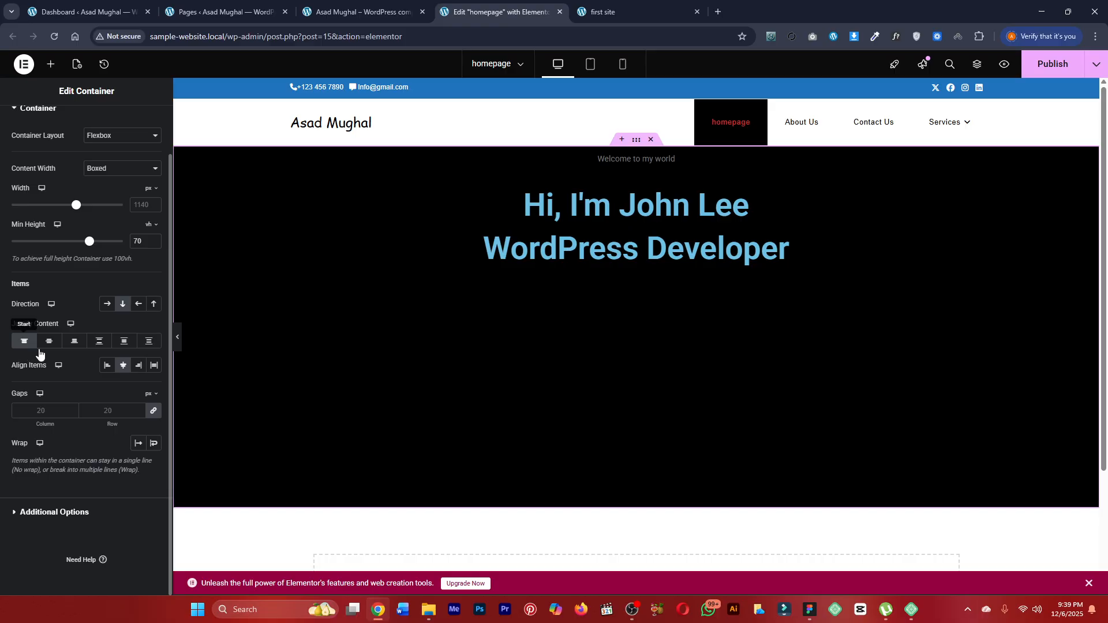
Examine the hero container's Items settings up close, especially the Center option of Justify Content.
scroll(43, 346, up, 1)
key(ctrl+plus)
key(ctrl+plus)
key(ctrl+plus)
key(ctrl+plus)
key(ctrl+plus)
key(ctrl+plus)
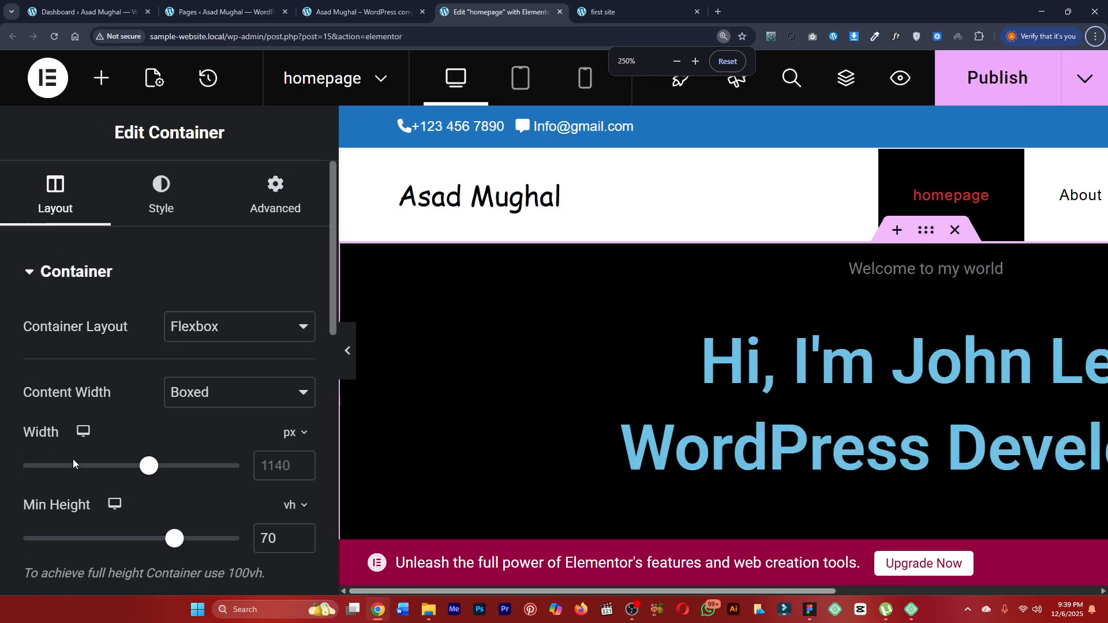
scroll(78, 453, down, 3)
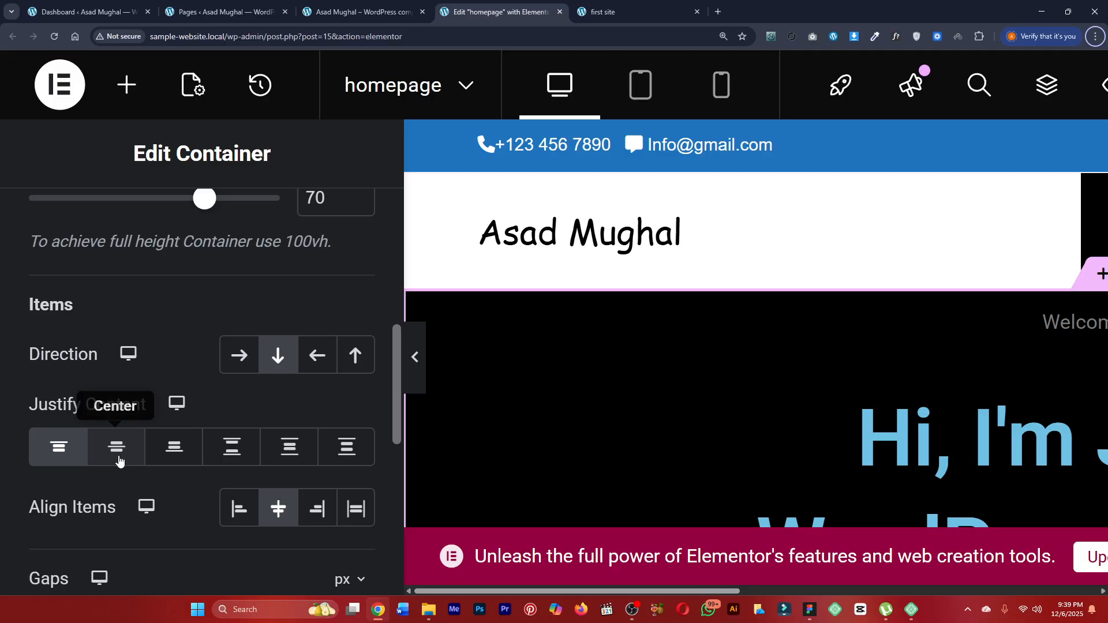
key(alt+space)
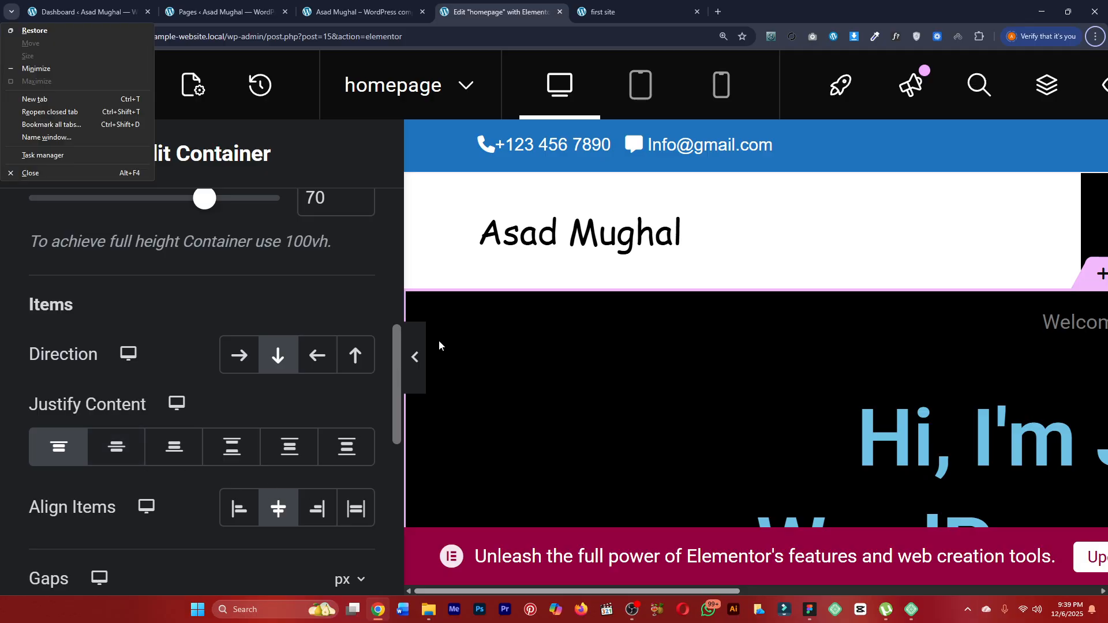
click(272, 280)
scroll(272, 280, down, 7)
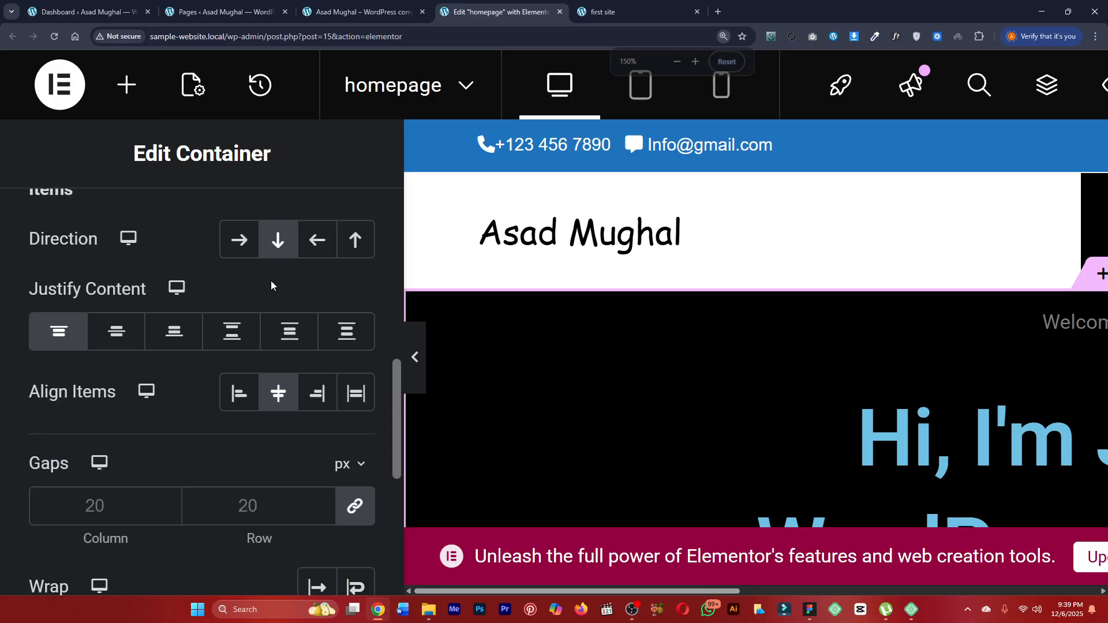
Switch to FigJam, lower the bottom white bar and place the red bar midway between the two white bars.
key(alt+Tab)
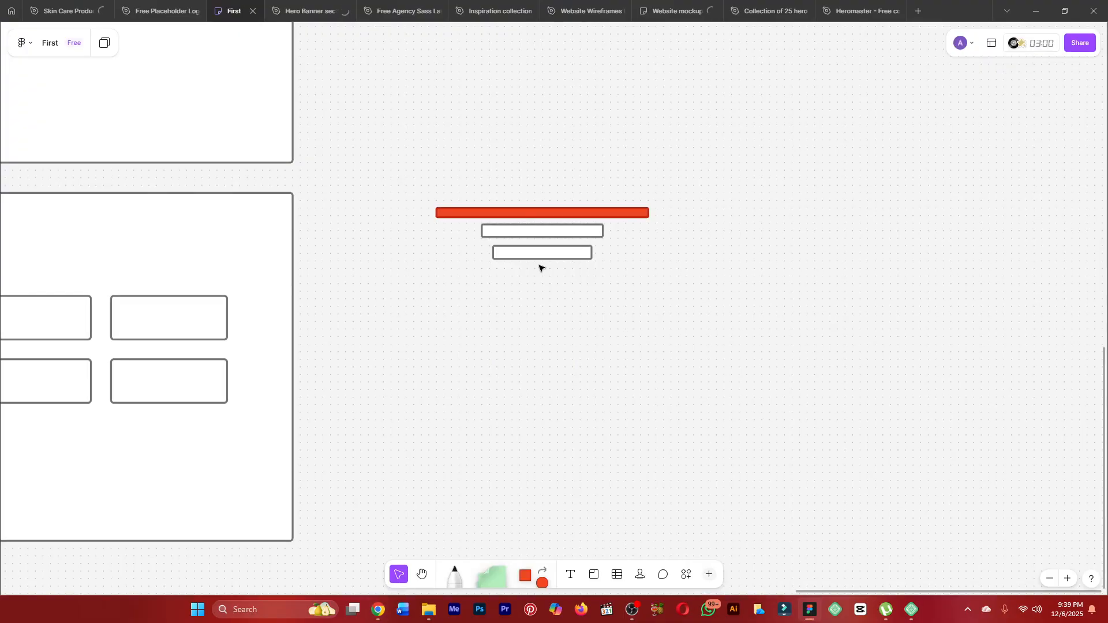
drag(539, 257, 539, 278)
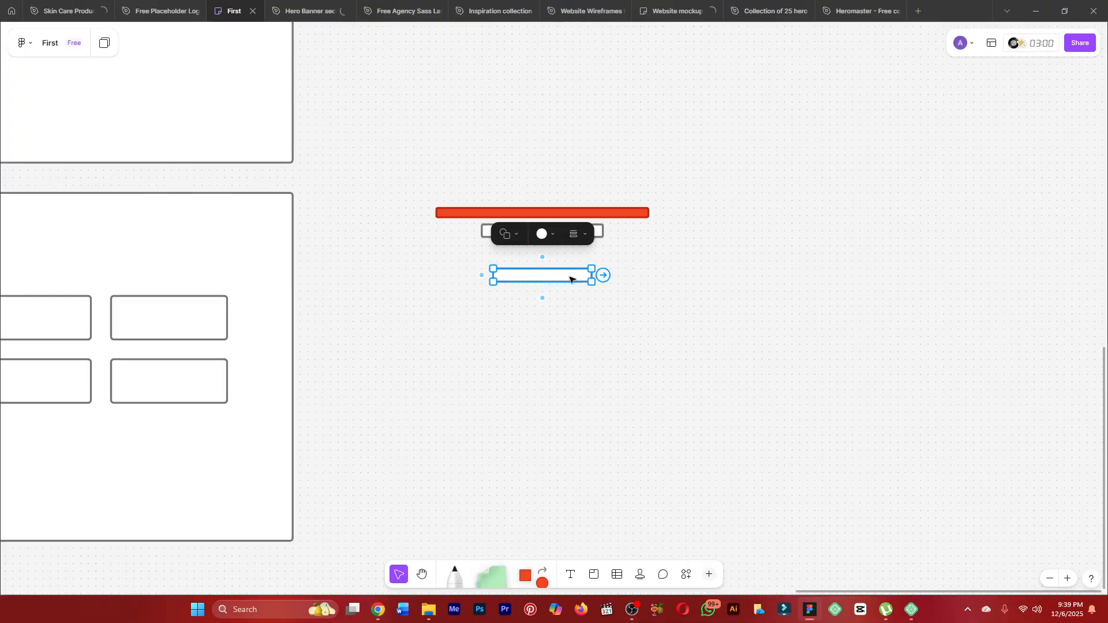
drag(557, 212, 558, 272)
click(558, 274)
click(605, 227)
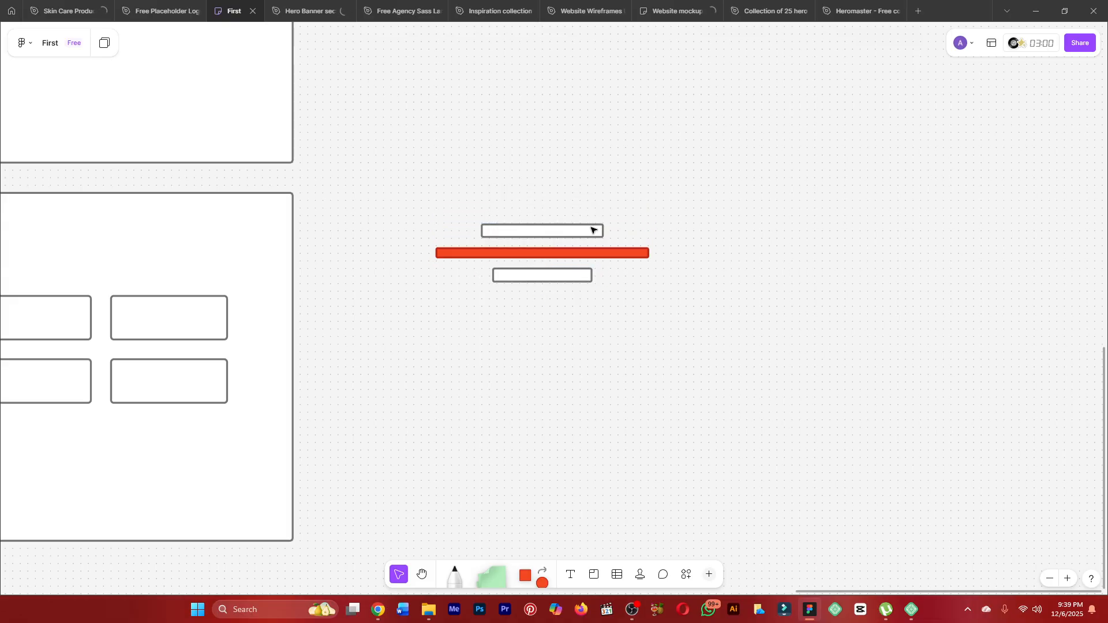
click(589, 229)
click(574, 277)
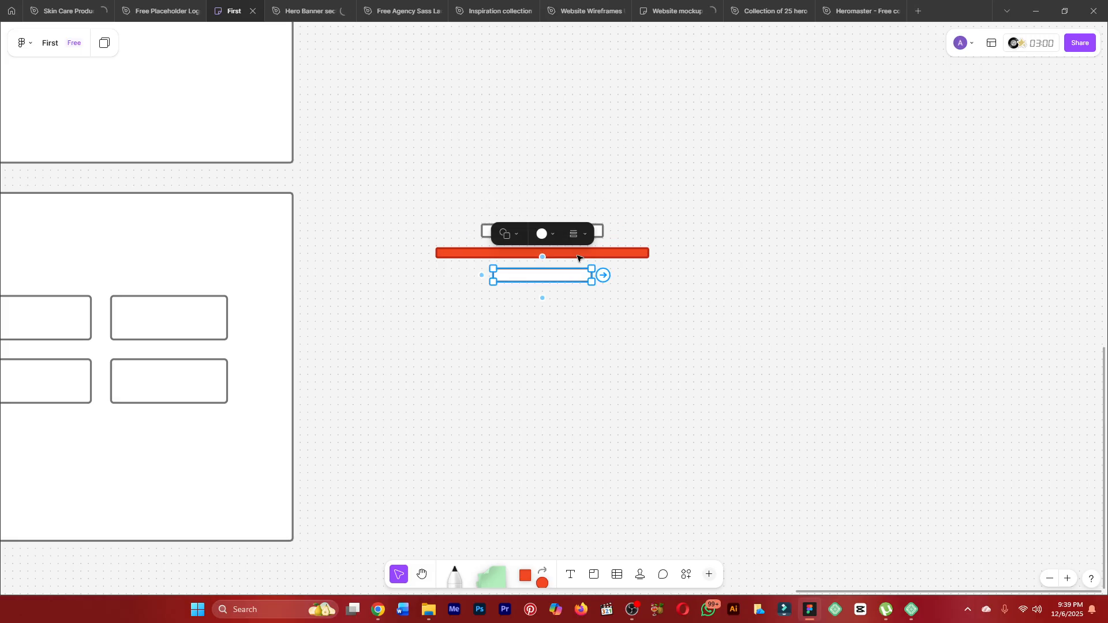
click(582, 255)
Switch back to Elementor and set the hero container's Justify Content to Center.
key(alt+Tab)
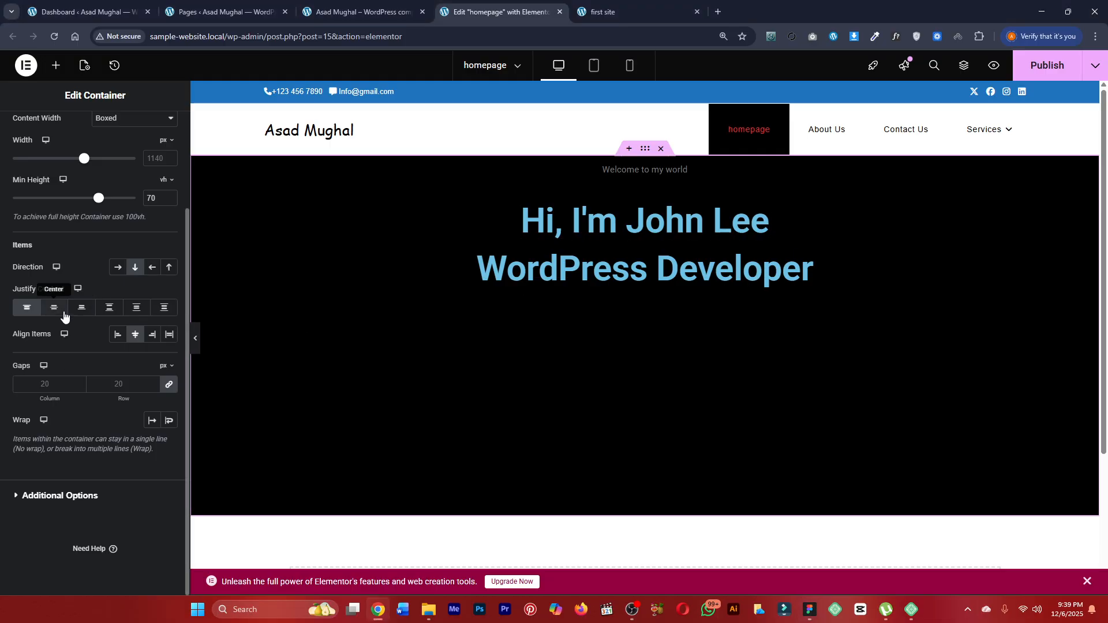
click(64, 316)
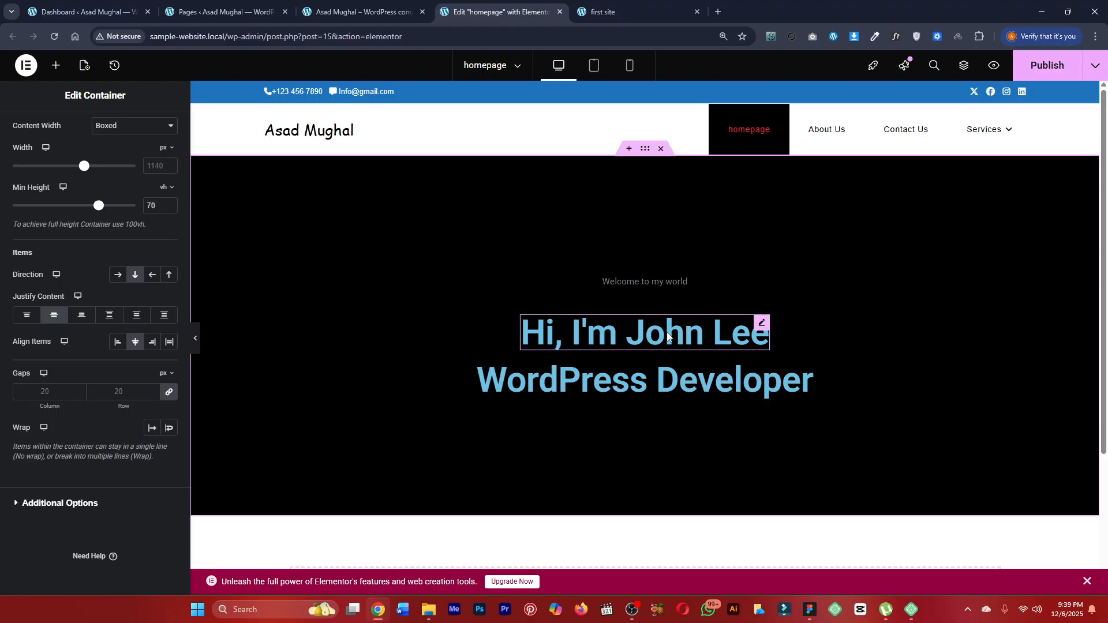
Look at the centred hero section on the "first site" page and return to the Elementor homepage editor.
key(ctrl+Tab)
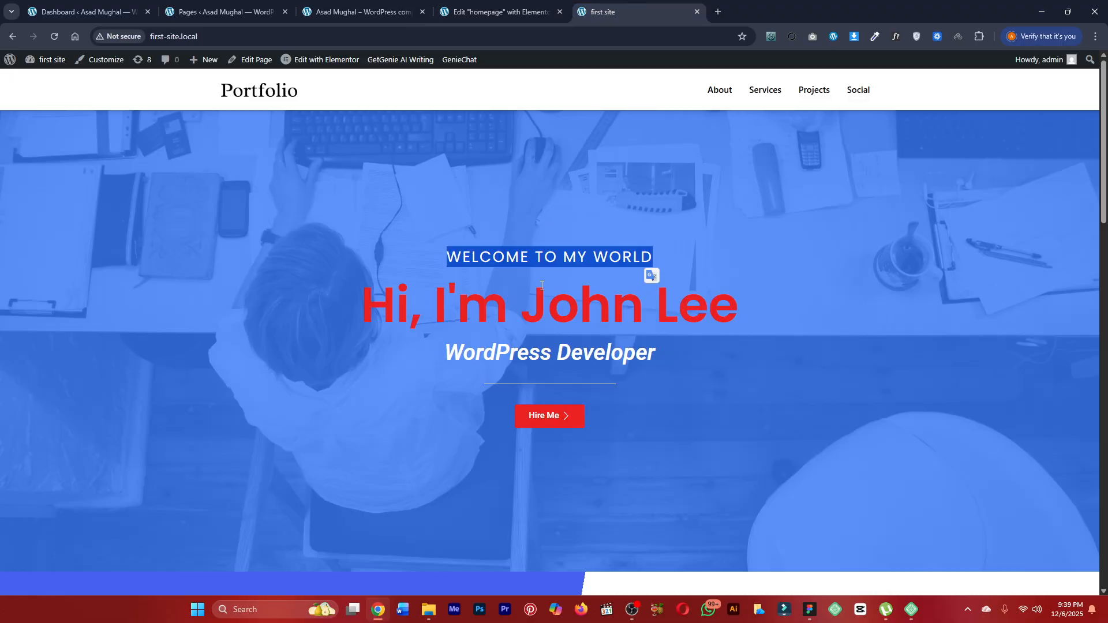
click(545, 225)
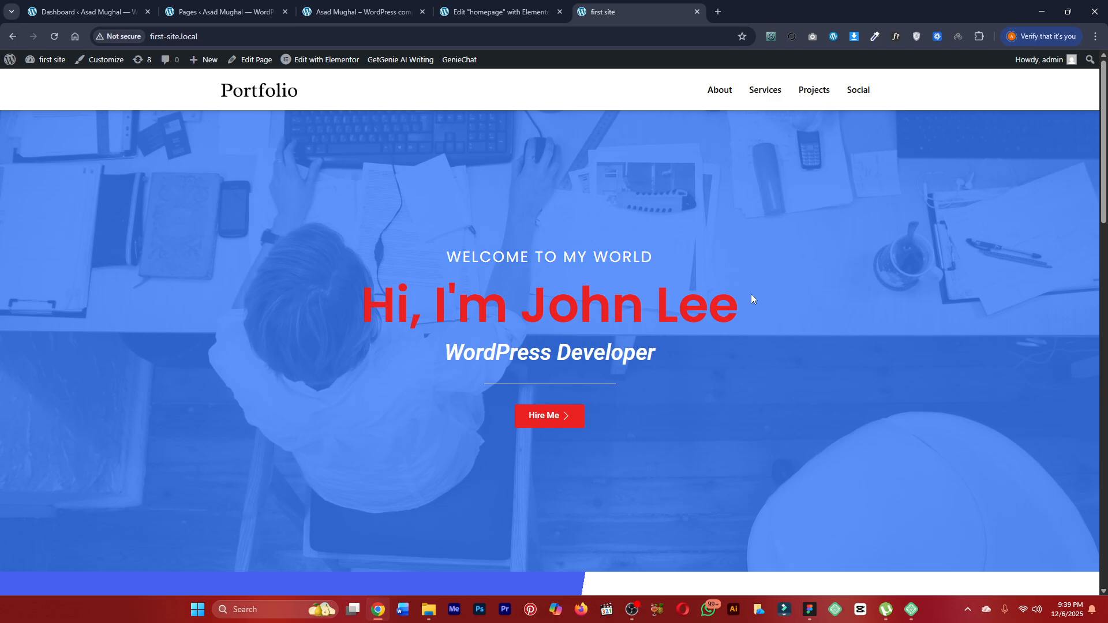
click(501, 11)
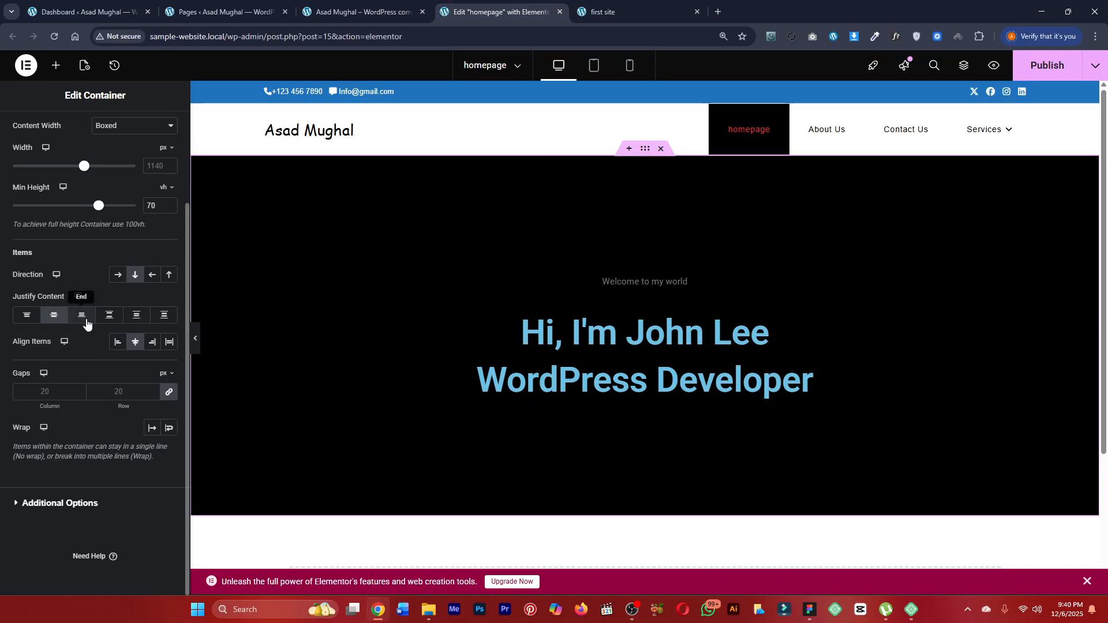
Try the hero container's Justify Content at End and restore it to Center.
scroll(79, 320, up, 5)
ctrl+scroll(78, 319, up, 5)
scroll(85, 342, down, 5)
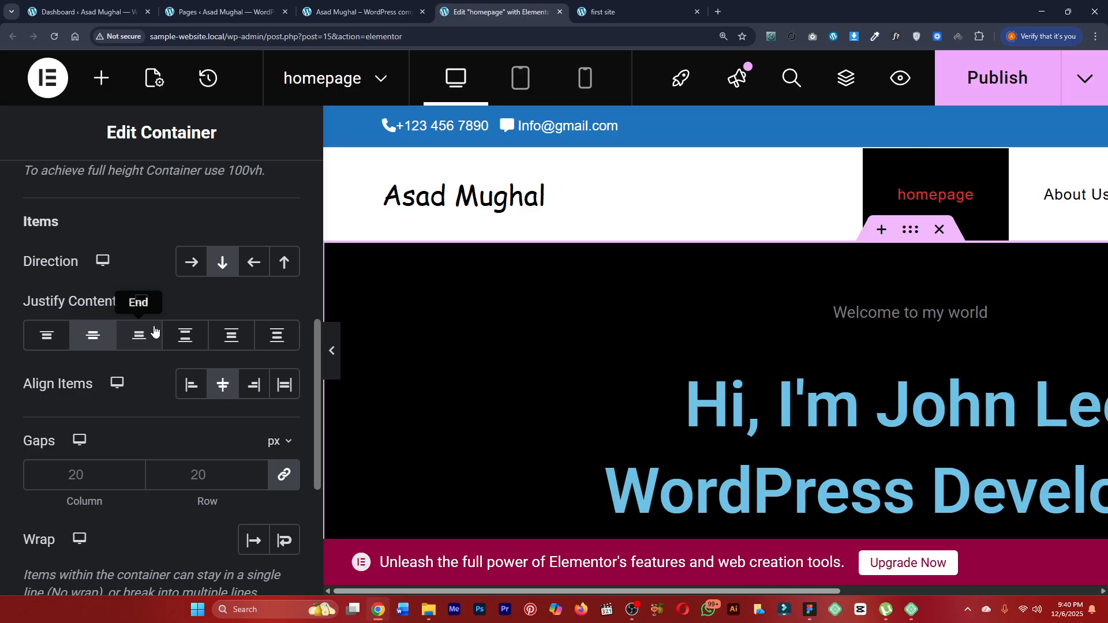
scroll(546, 329, down, 3)
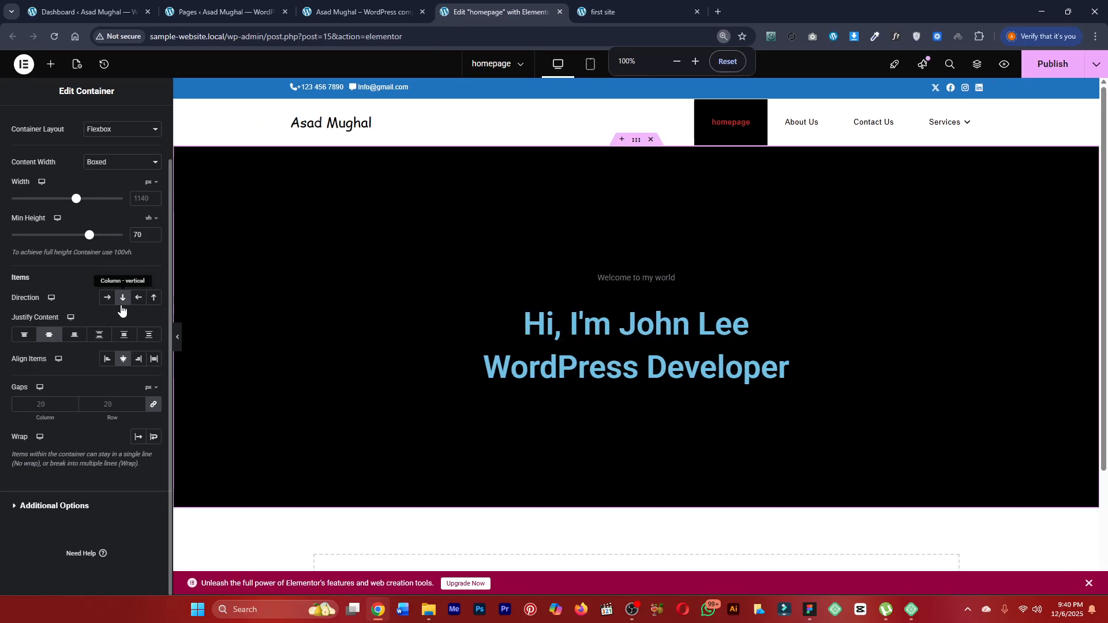
click(74, 336)
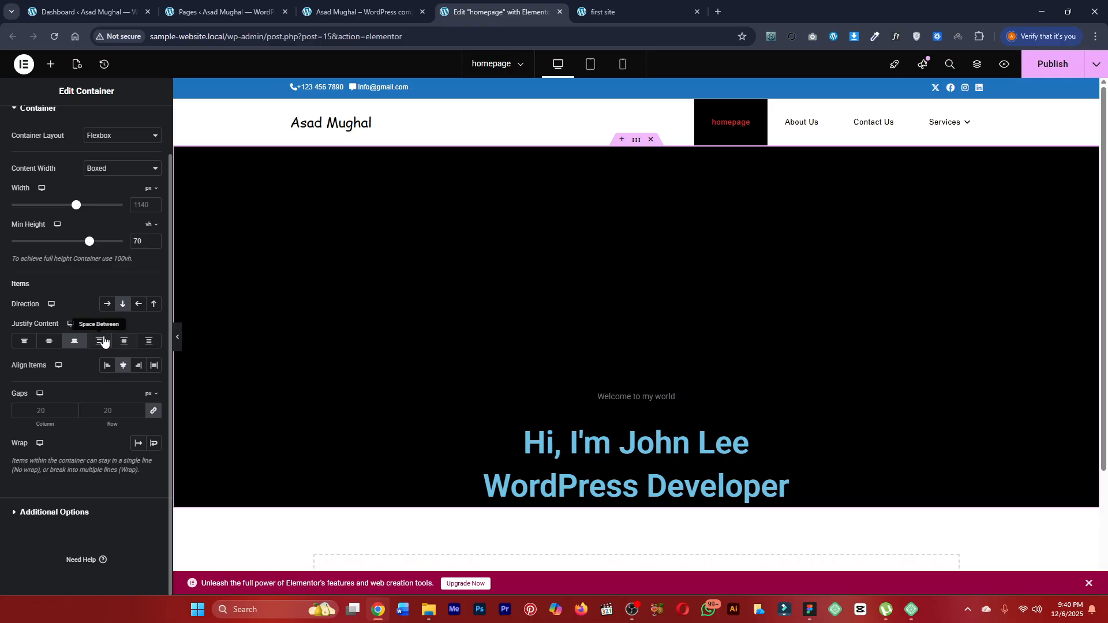
click(54, 342)
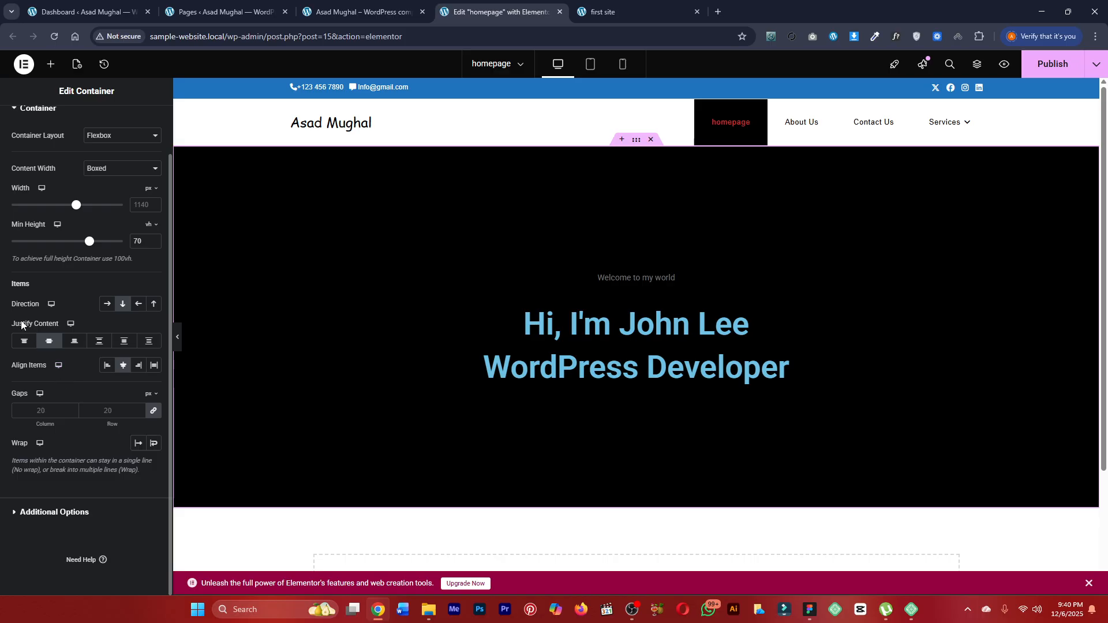
Try the row, row-reversed and column-reversed directions on the hero container, finishing on Column - vertical.
click(107, 305)
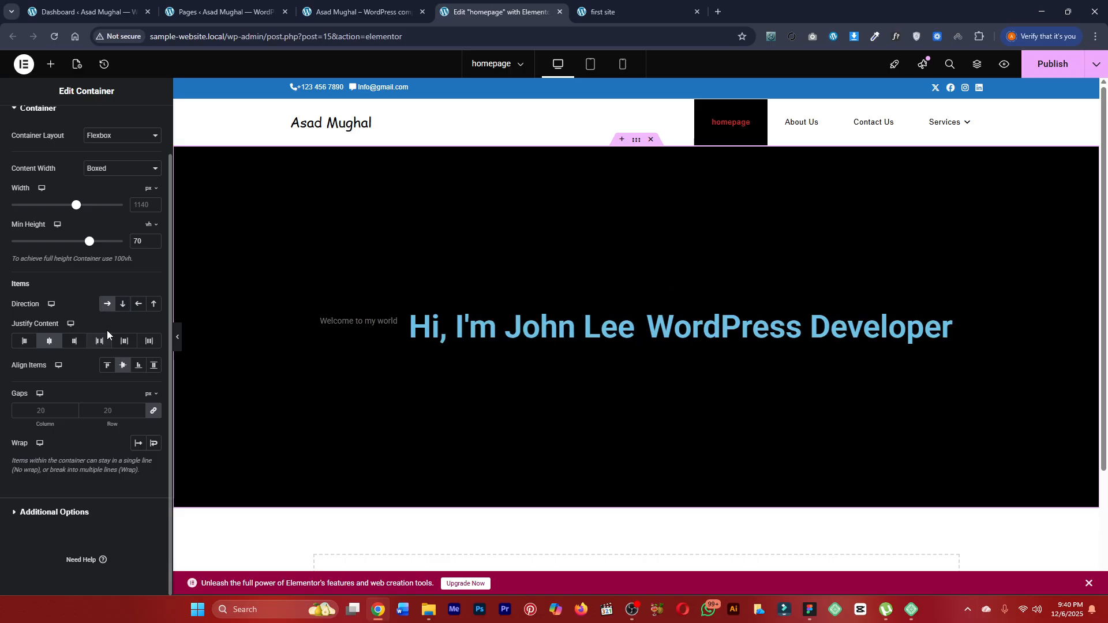
click(123, 305)
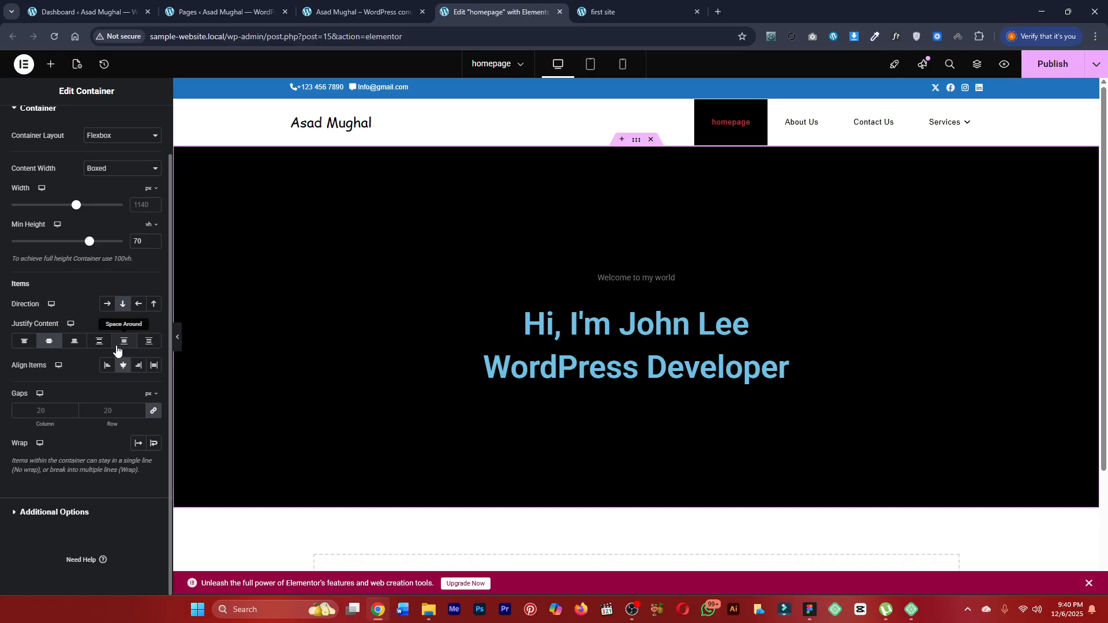
click(140, 306)
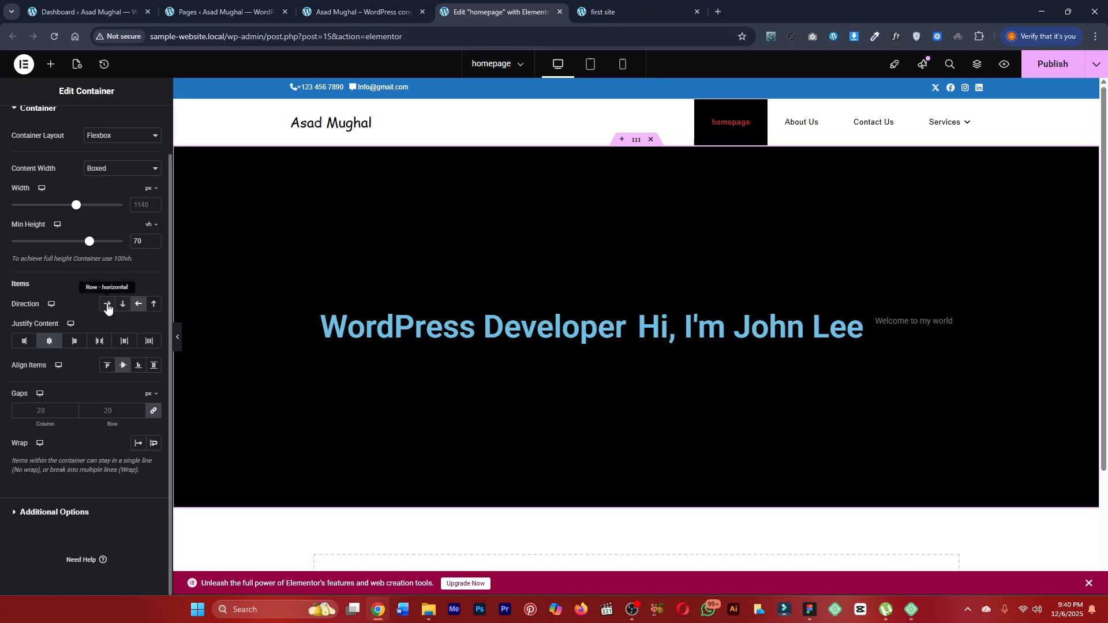
click(140, 307)
click(139, 305)
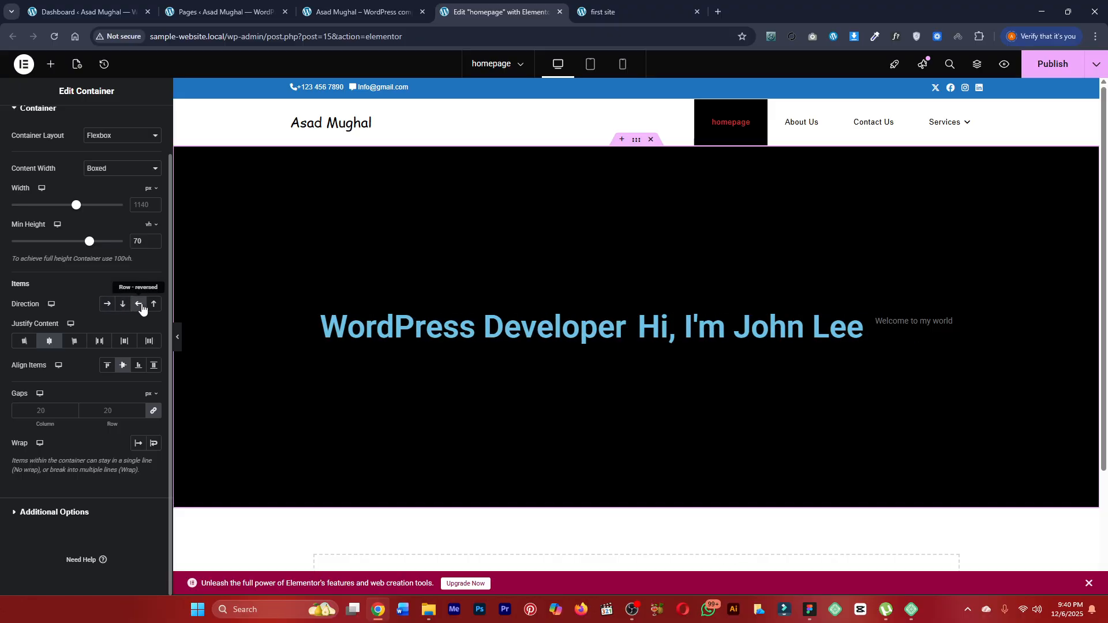
click(153, 305)
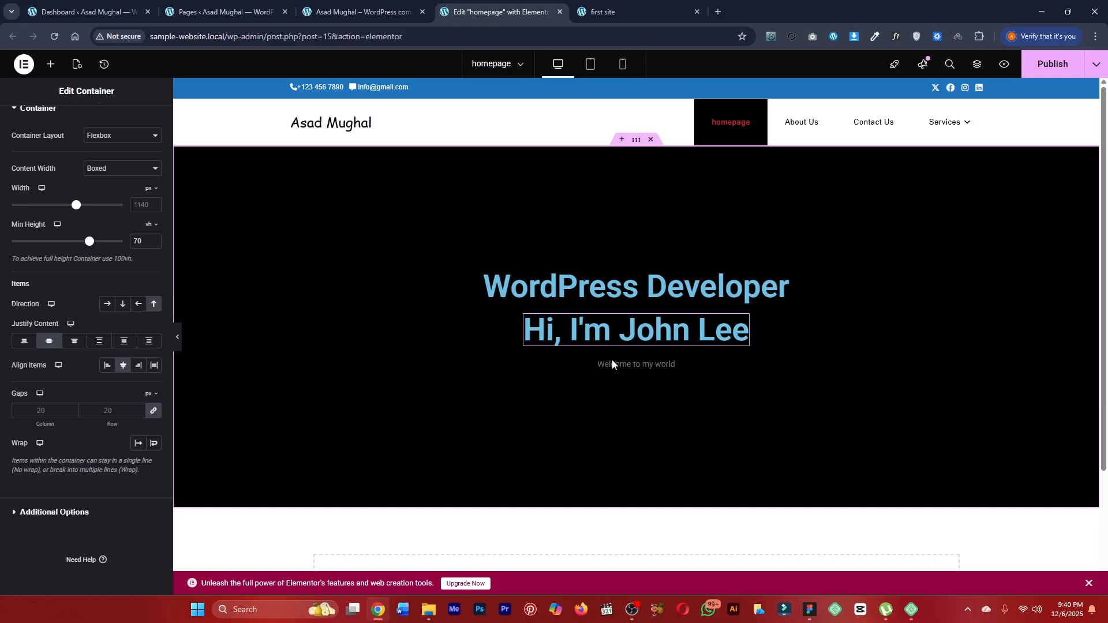
click(108, 307)
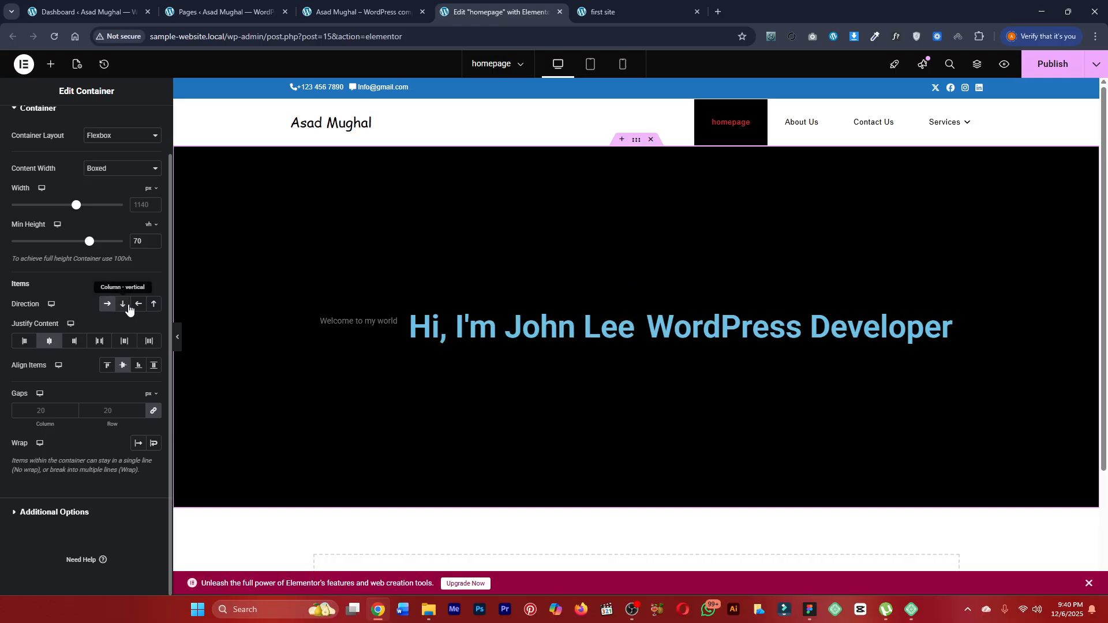
click(128, 307)
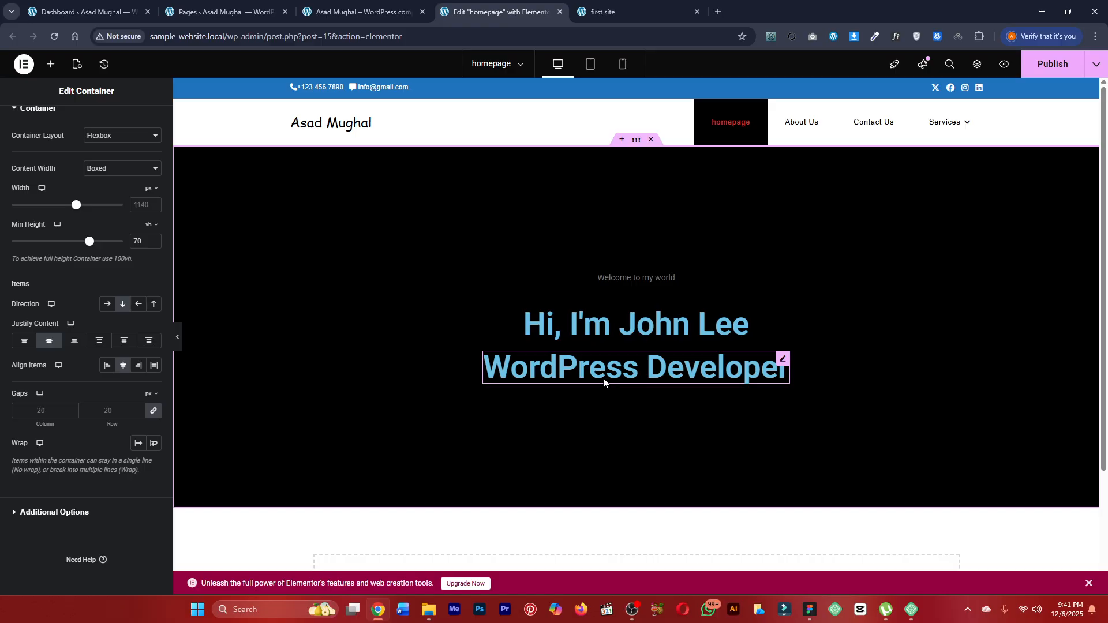
Compare the editing settings of the hero's welcome text, greeting heading and surrounding container.
click(585, 7)
click(543, 8)
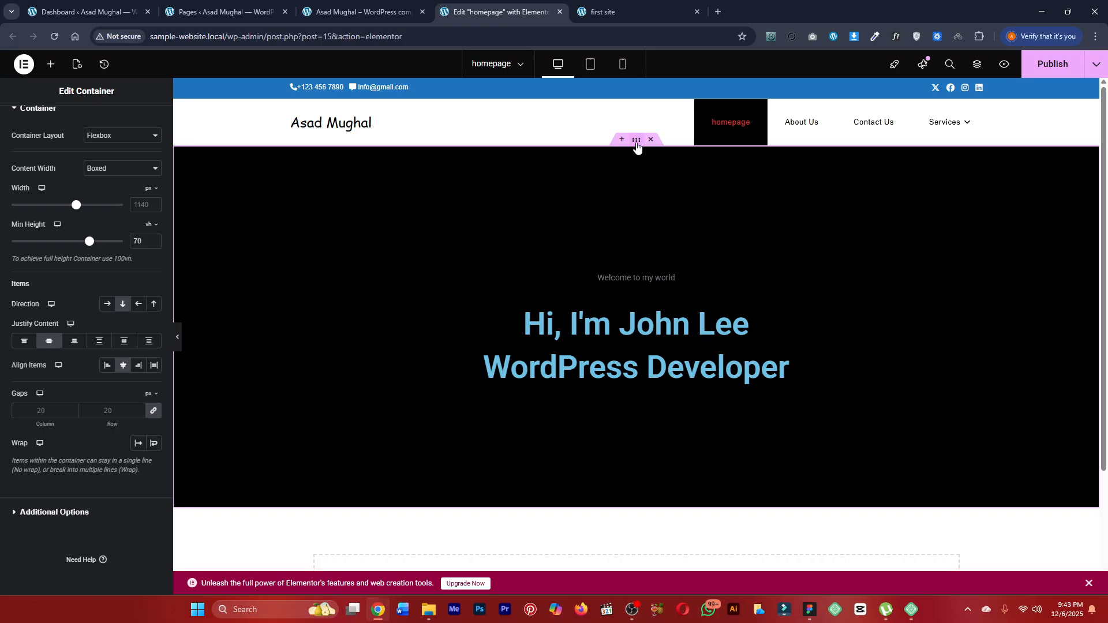
click(669, 278)
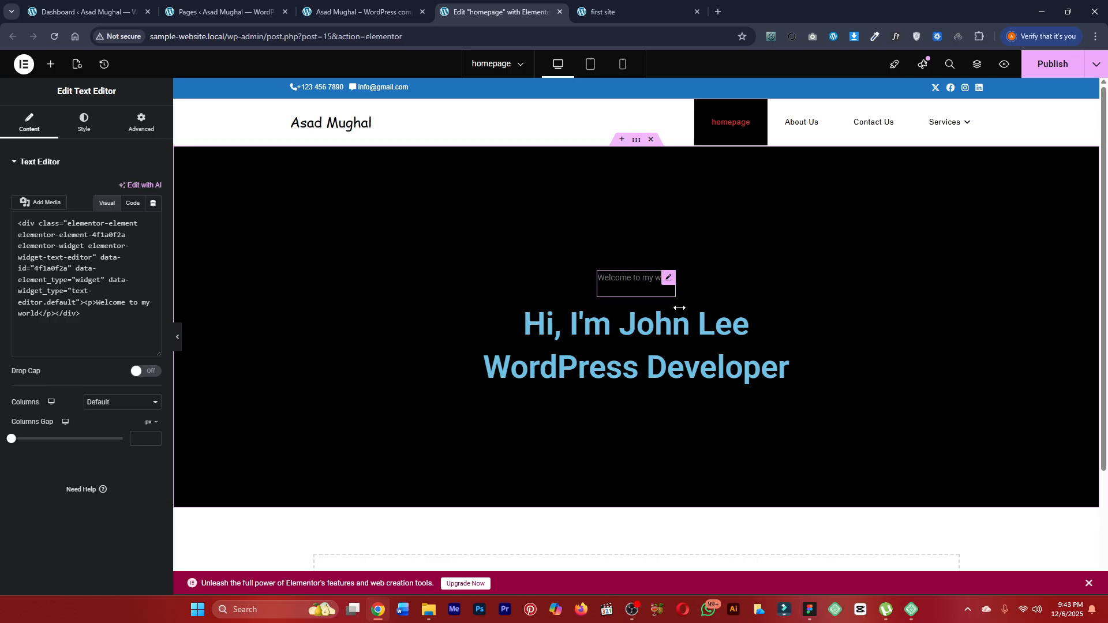
click(747, 325)
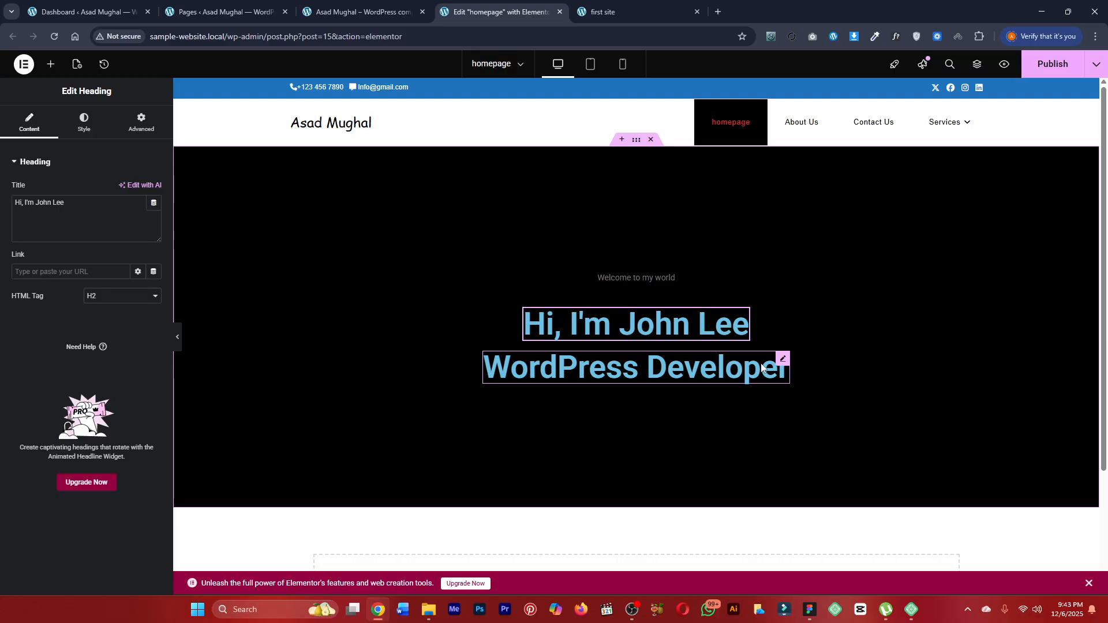
click(670, 278)
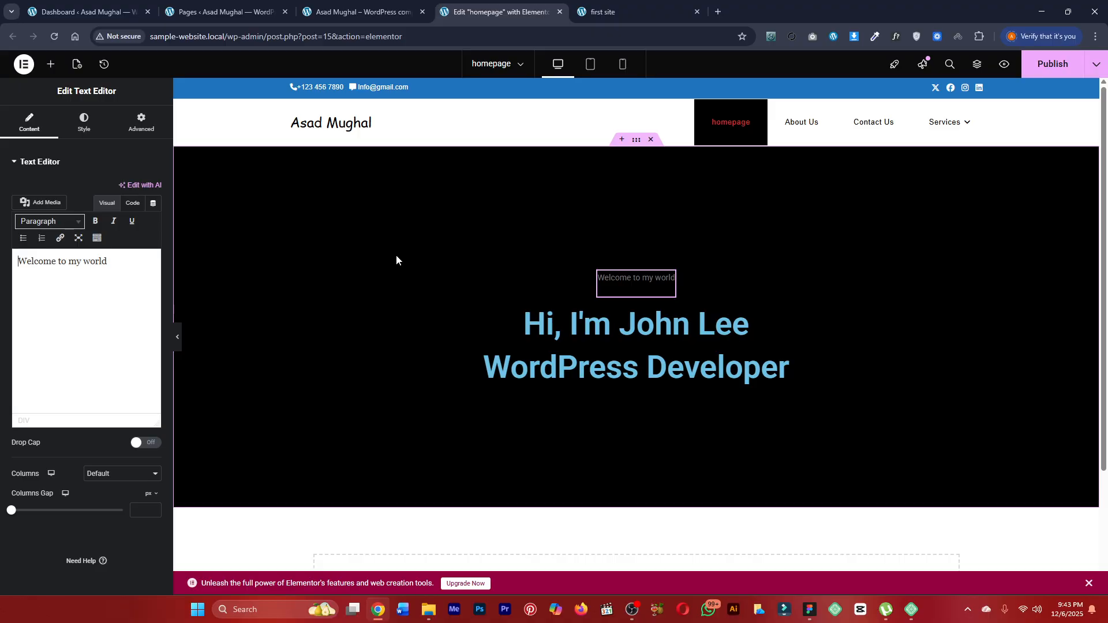
click(745, 324)
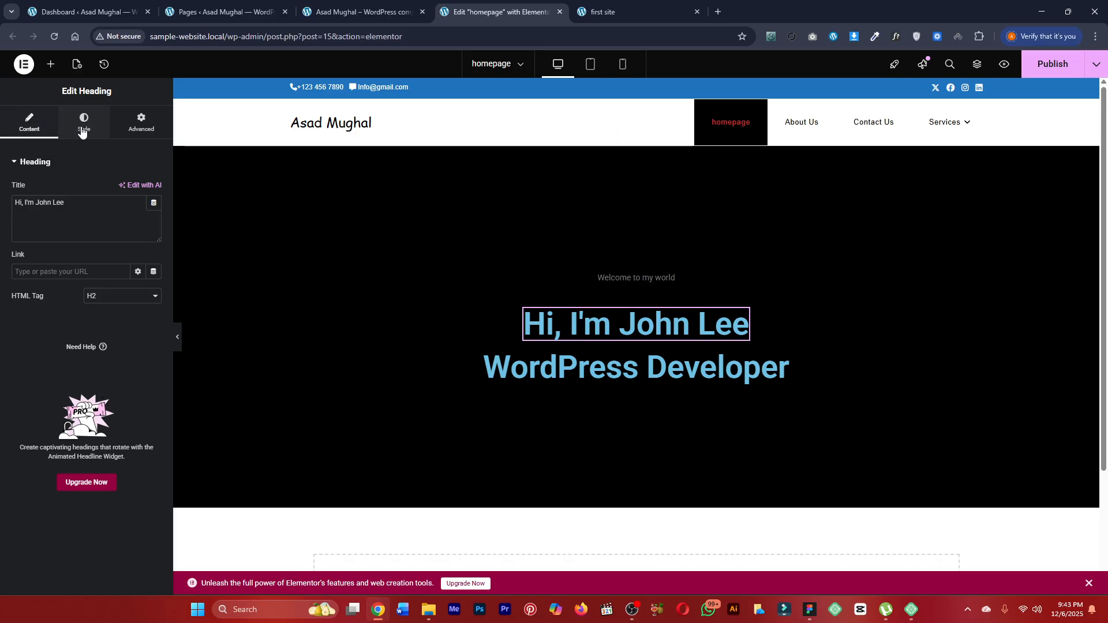
click(653, 283)
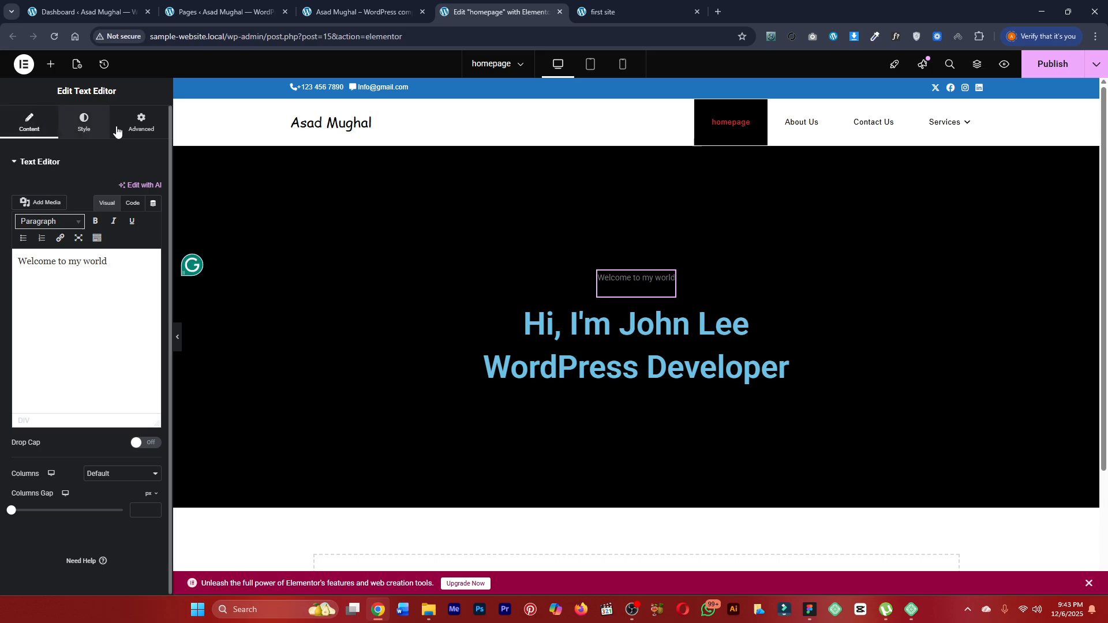
mouse_move(517, 265)
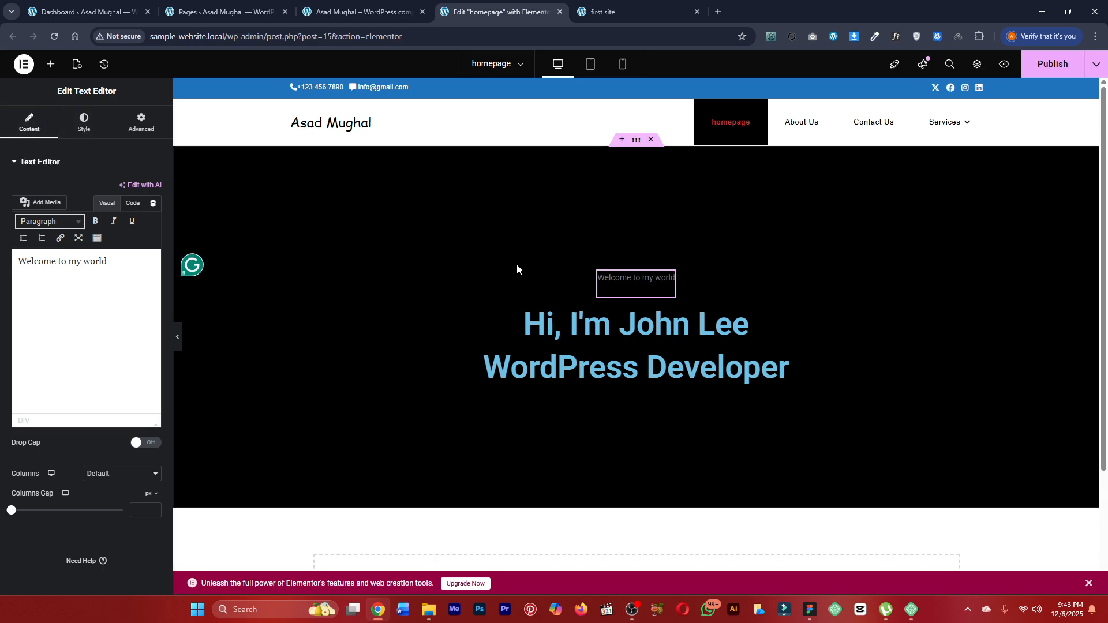
click(637, 142)
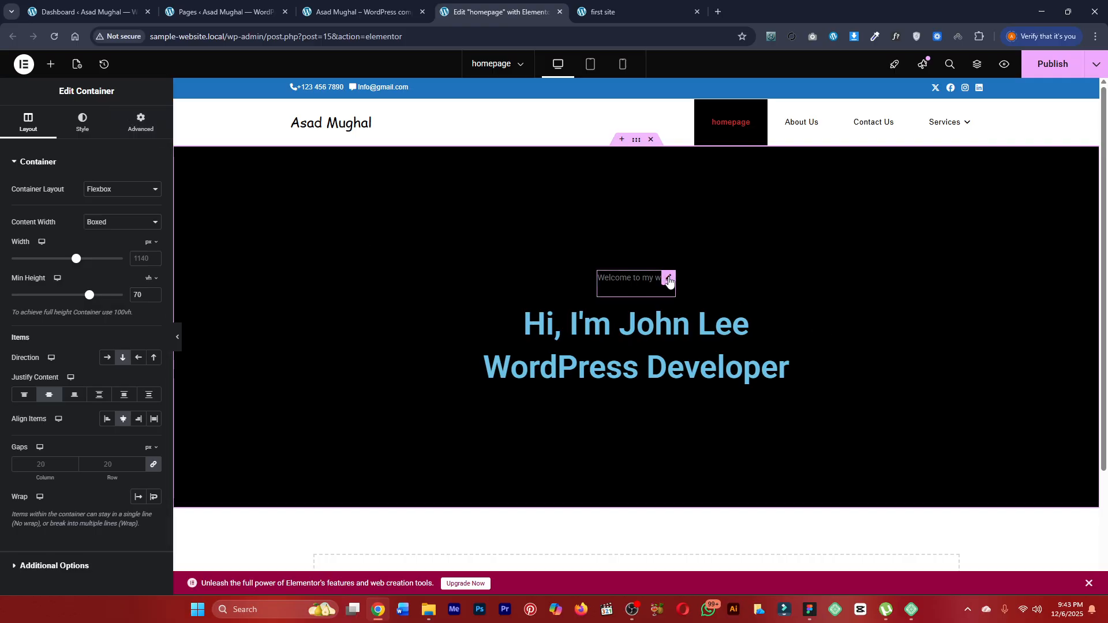
Examine the Style and Advanced settings of the "Welcome to my world" text widget.
click(668, 280)
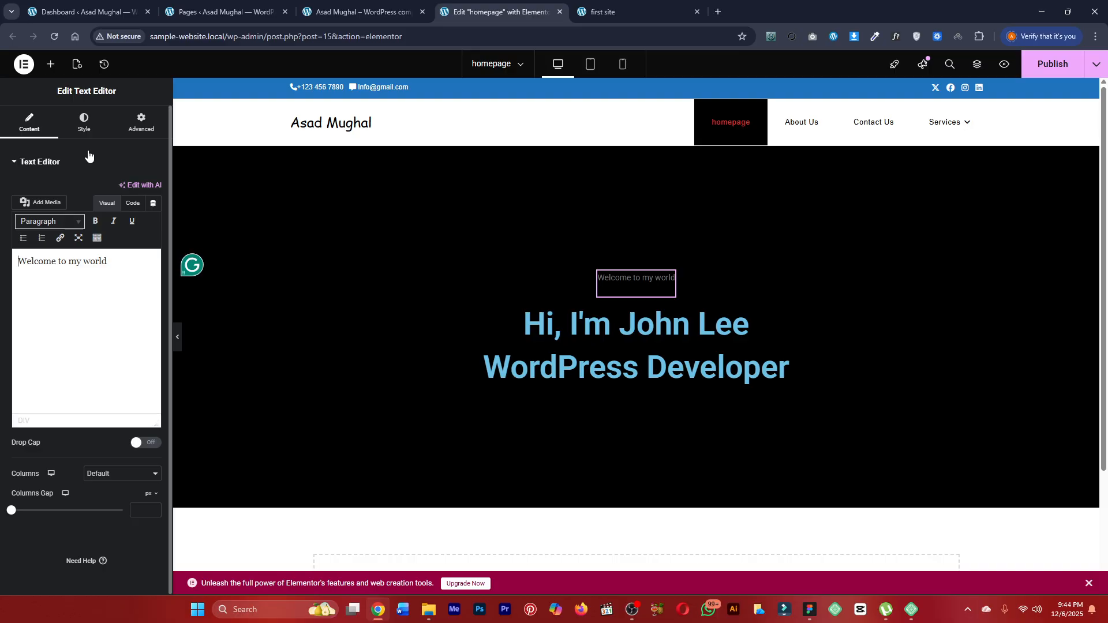
click(78, 131)
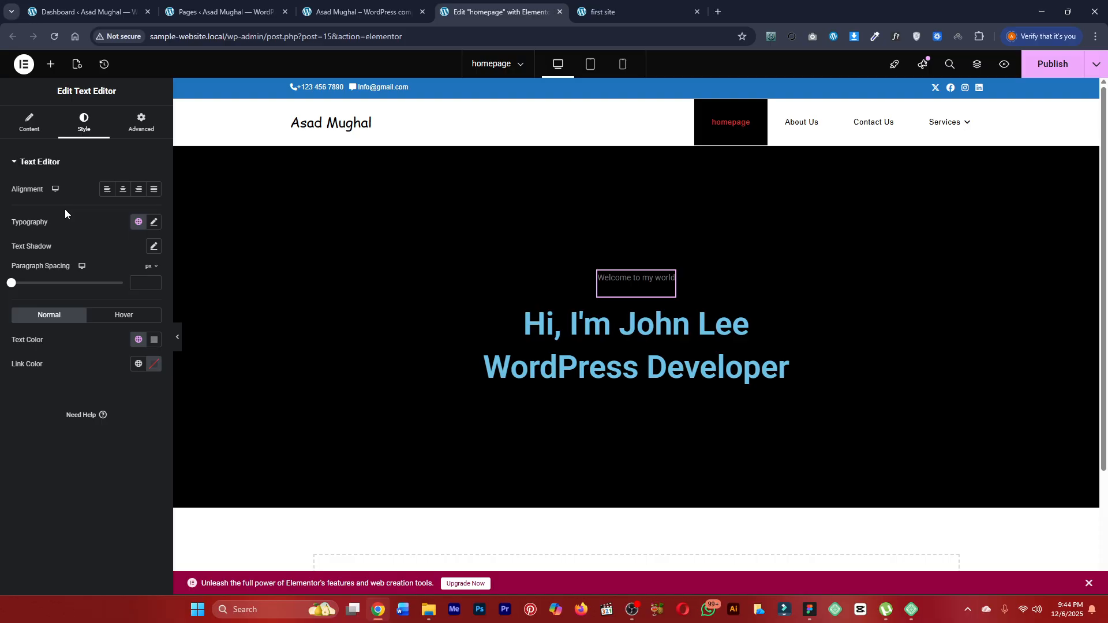
click(138, 124)
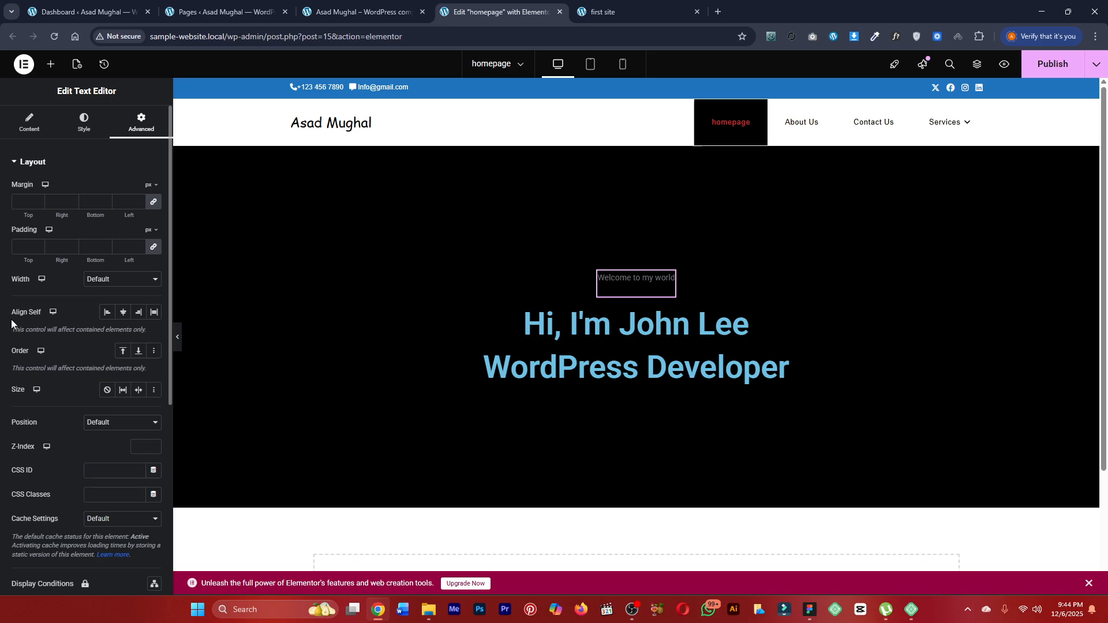
scroll(12, 392, down, 2)
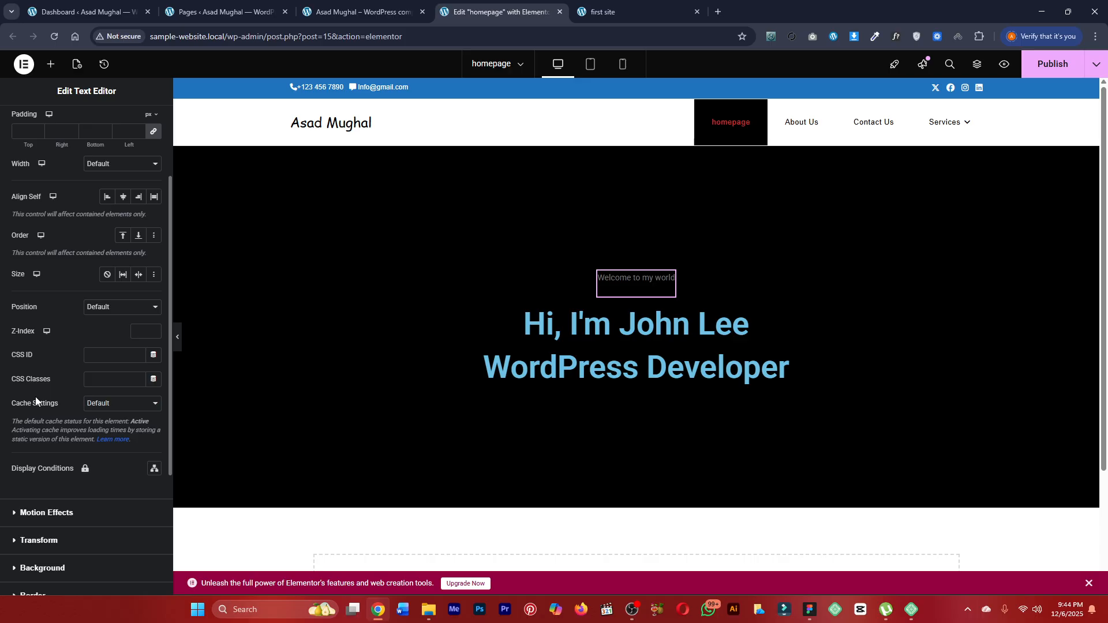
scroll(48, 399, up, 6)
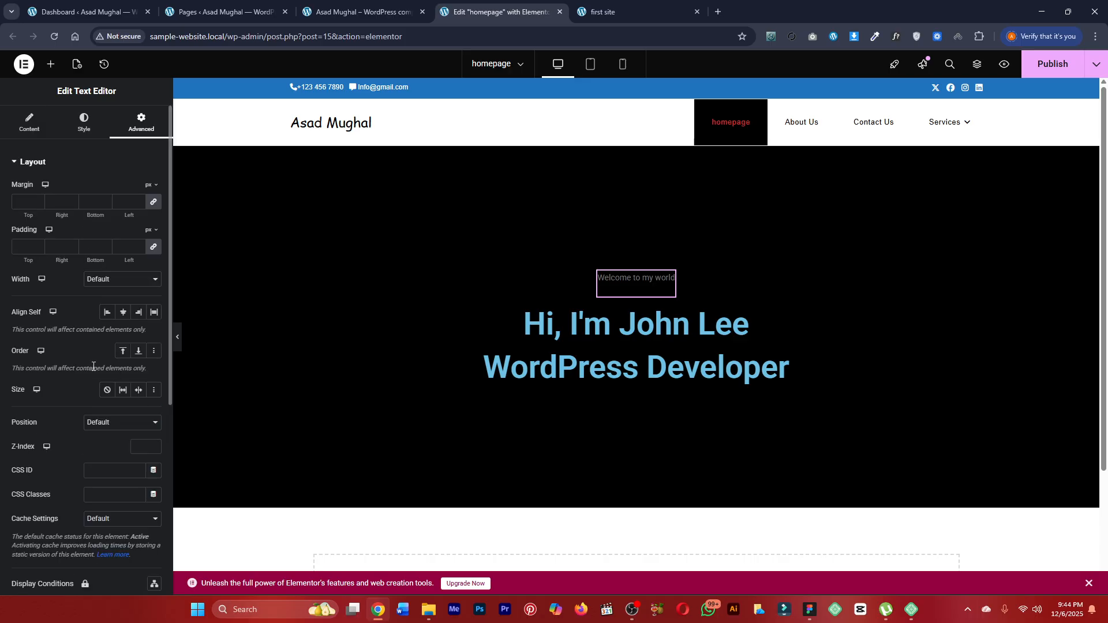
Return to the welcome text's content, select the whole line and review the available paragraph and heading formats.
click(30, 129)
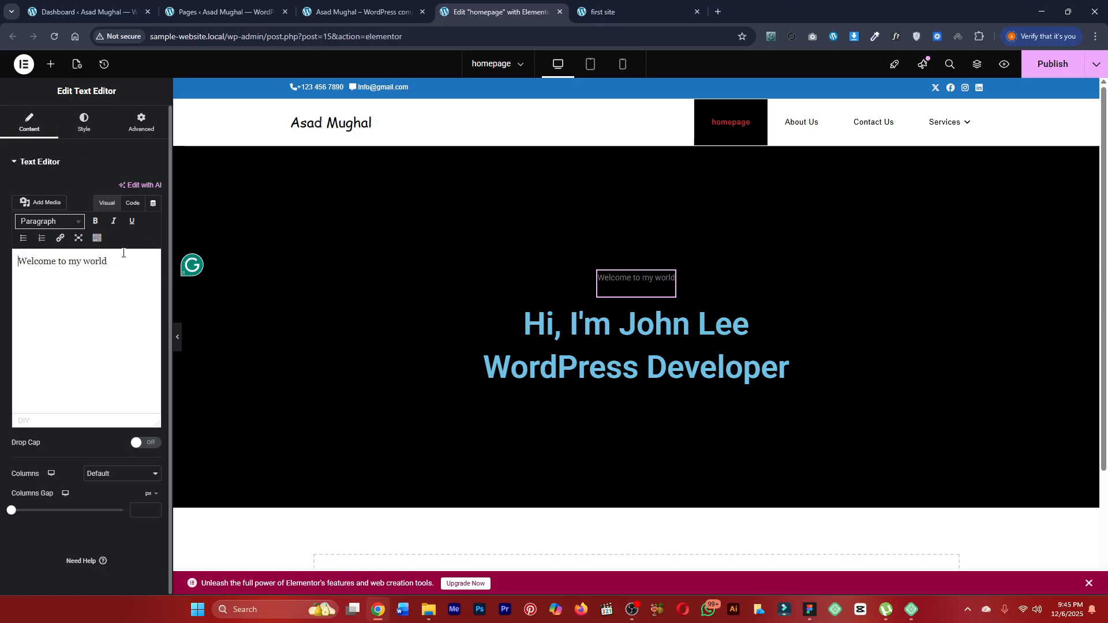
drag(117, 262, 16, 262)
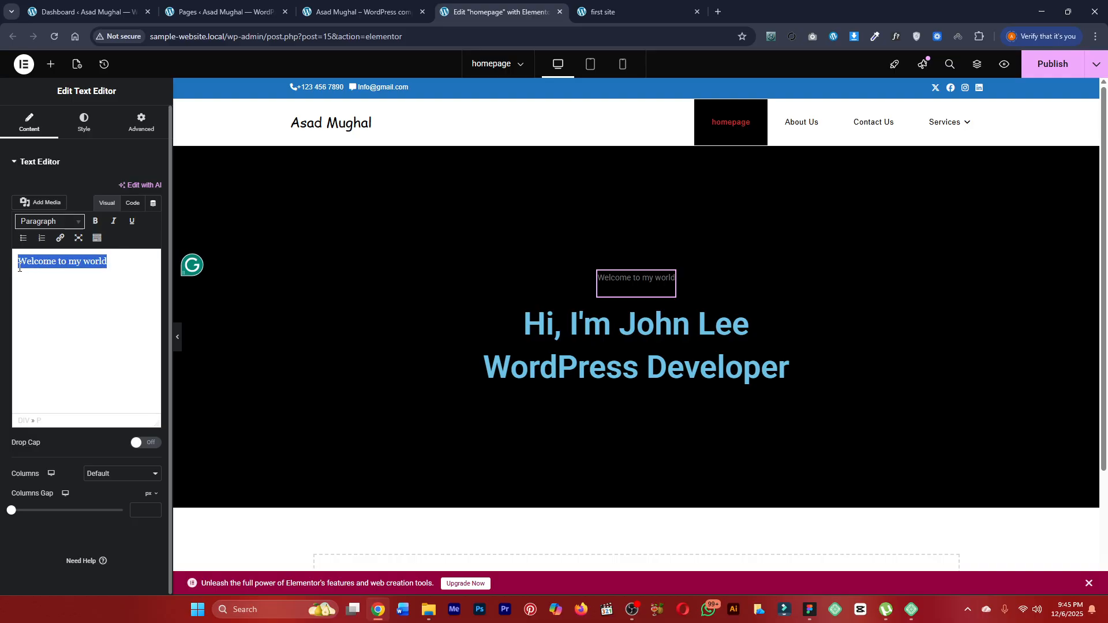
click(38, 230)
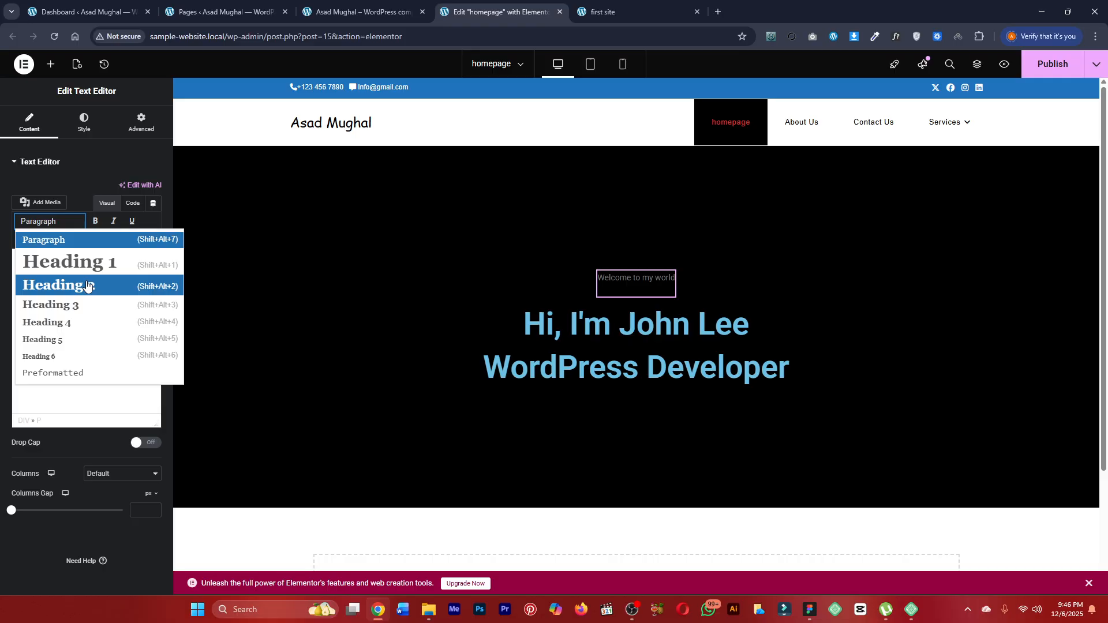
click(7, 256)
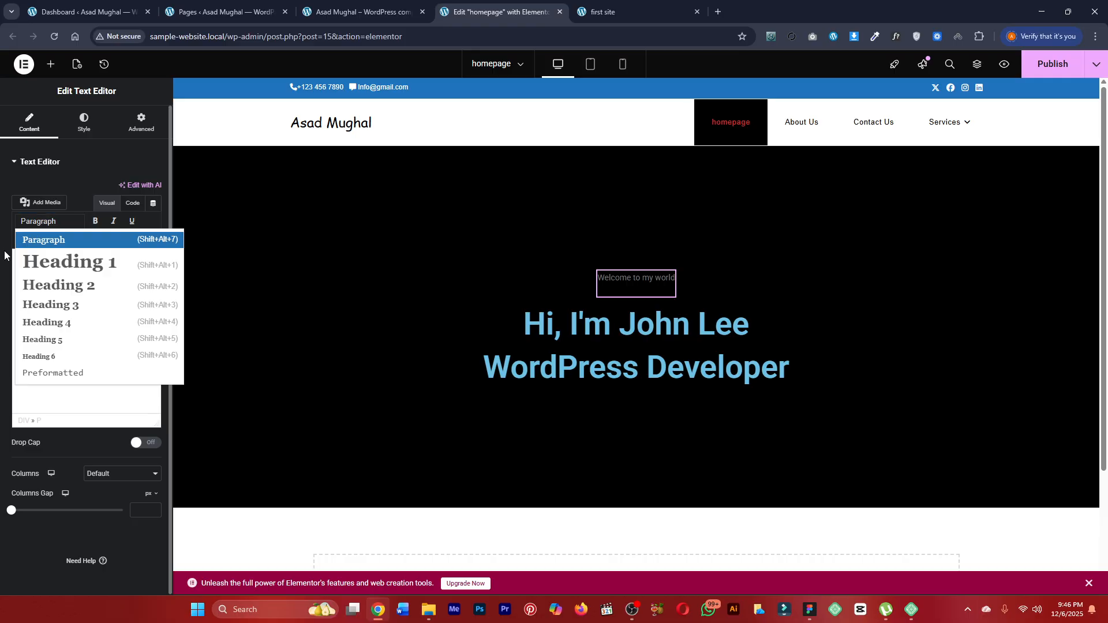
click(58, 261)
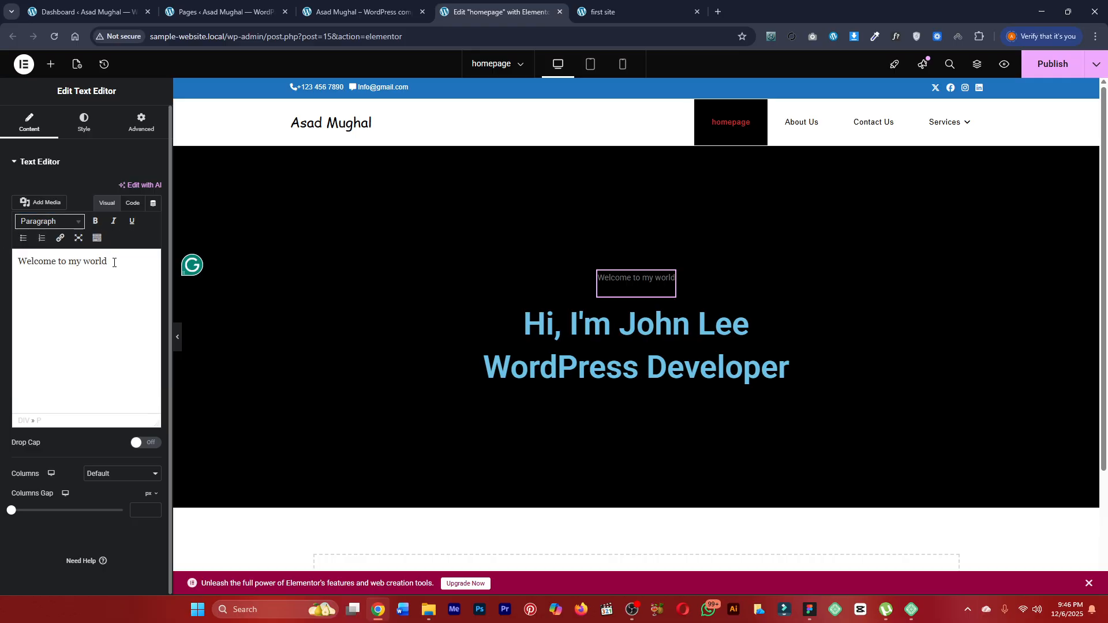
Try adding a link to the word "world" in the welcome text and leave it without a URL.
drag(113, 264, 51, 263)
click(70, 262)
click(81, 263)
drag(83, 263, 109, 264)
click(58, 241)
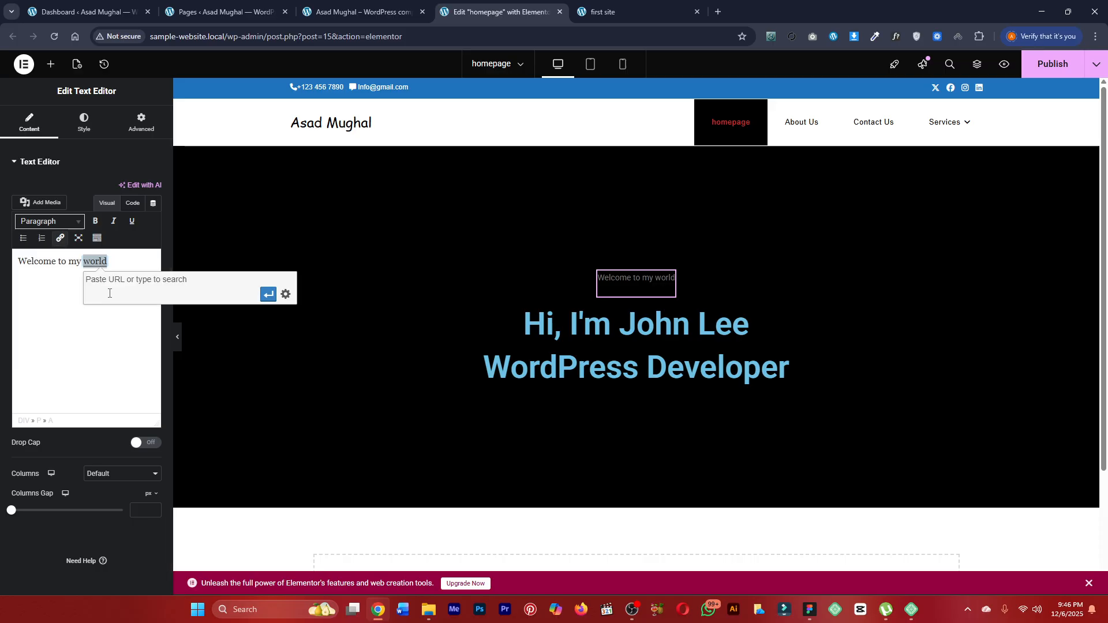
click(62, 313)
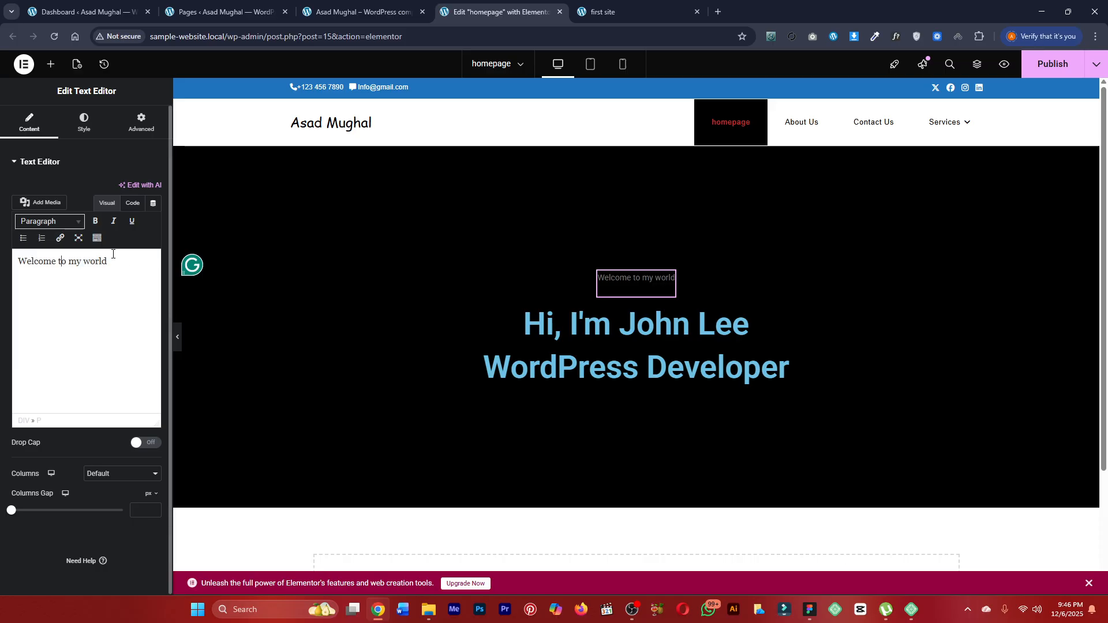
Show the additional formatting tools in the welcome text's editor.
click(97, 238)
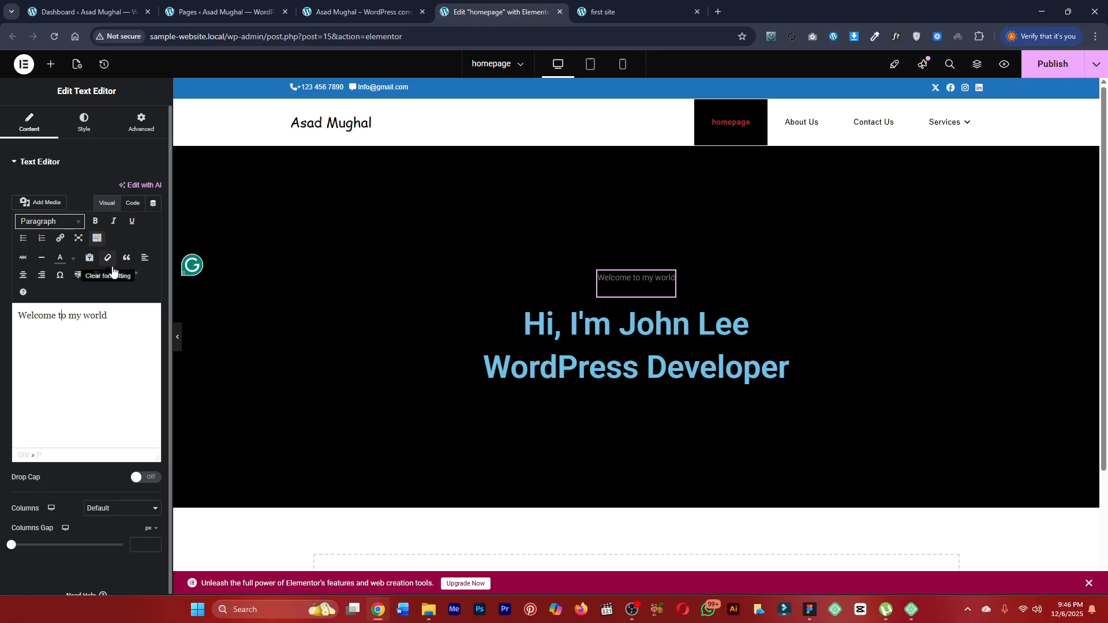
Hide the additional formatting tools in the welcome text's editor and review the available column counts, keeping Default.
click(97, 242)
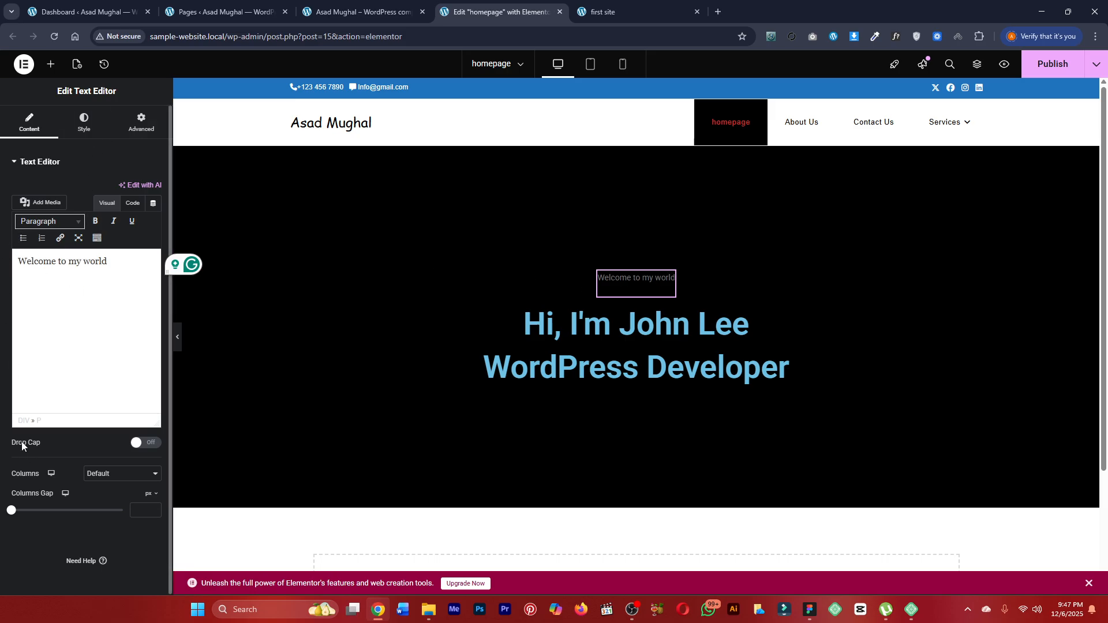
scroll(27, 447, down, 1)
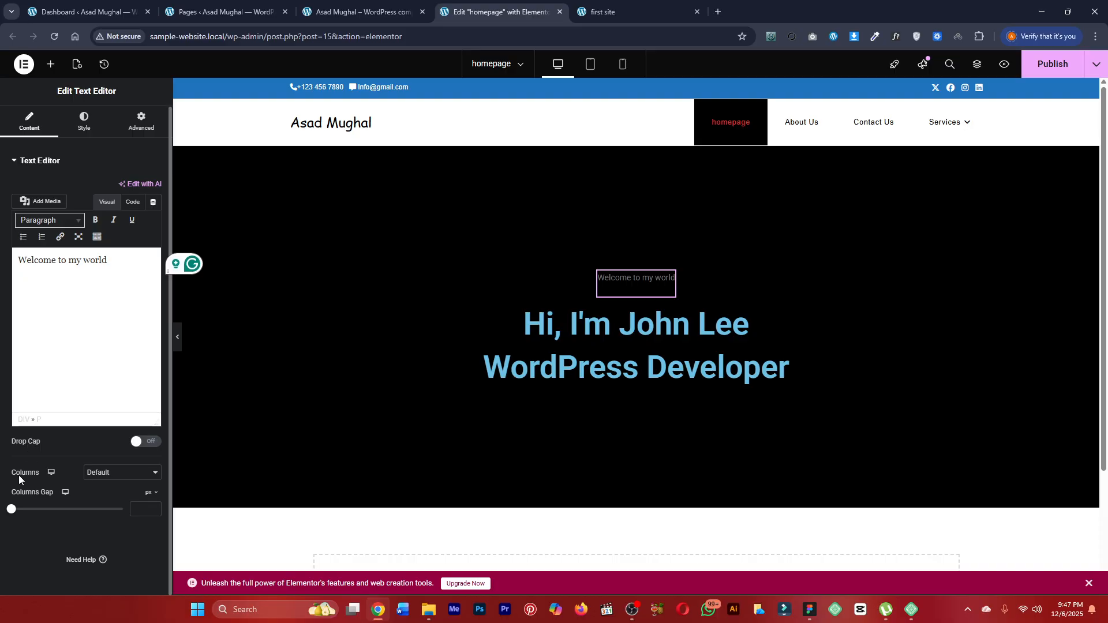
drag(12, 473, 95, 476)
click(96, 477)
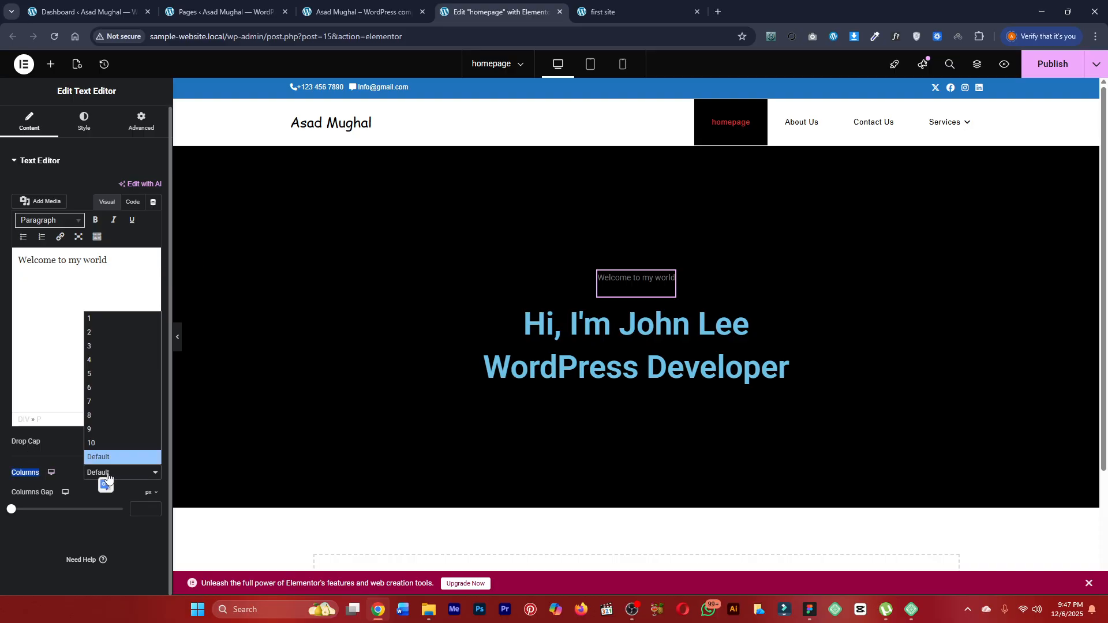
click(96, 477)
click(81, 478)
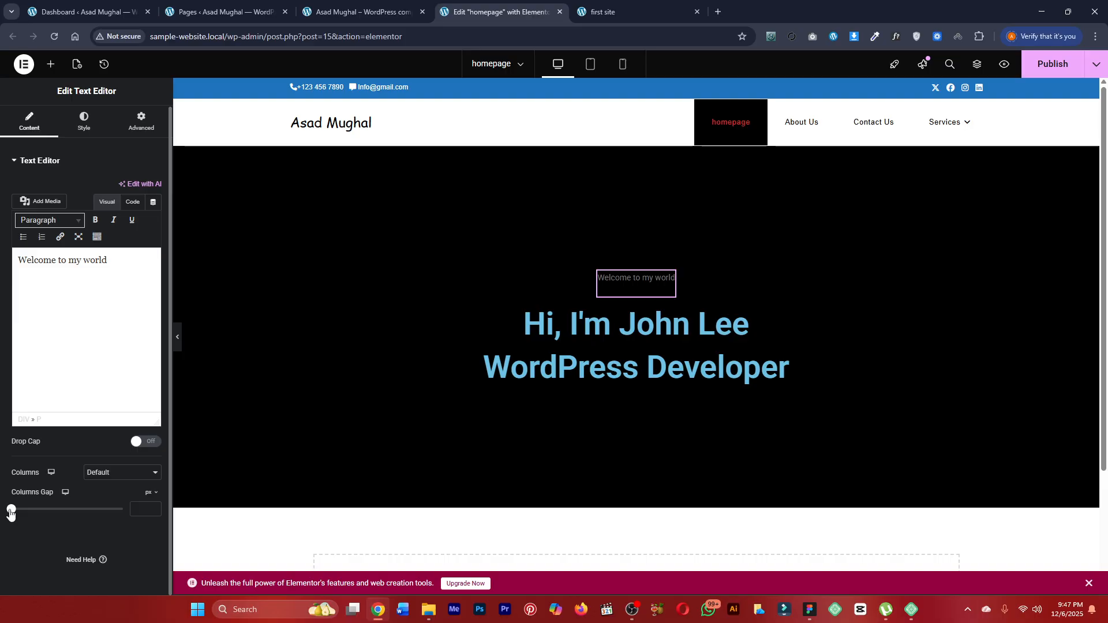
Set the welcome text's columns gap to 0 px and open the widget's Style settings.
mouse_move(10, 514)
mouse_down()
mouse_move(35, 516)
mouse_move(3, 518)
mouse_up()
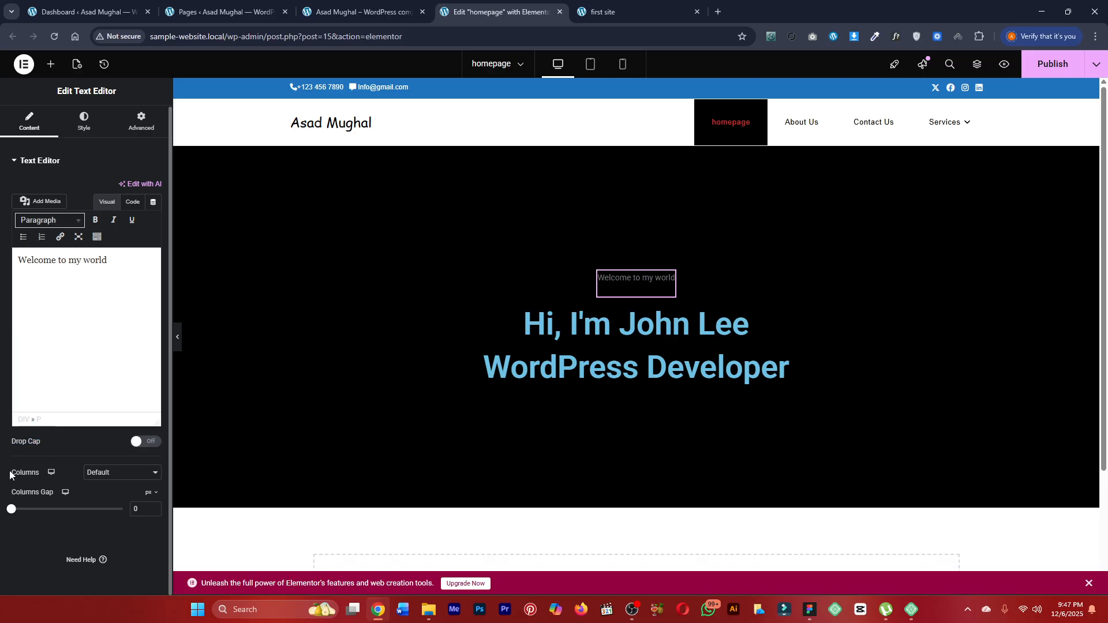
drag(9, 472, 50, 492)
click(86, 495)
click(86, 134)
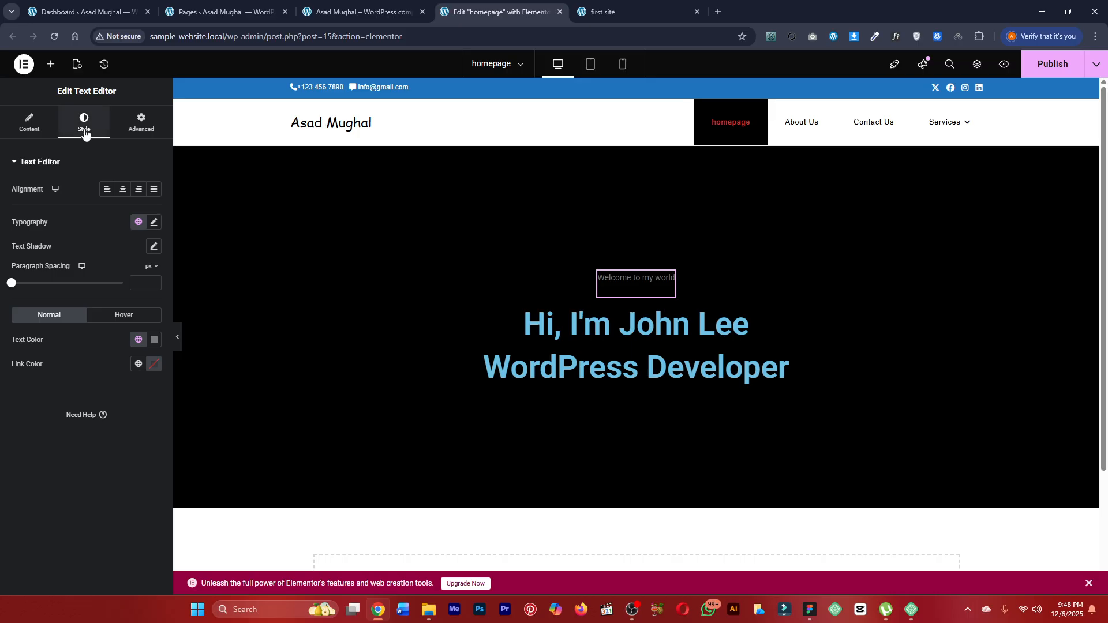
Examine the hero container's Justify Content and Align Items settings that centre its contents.
drag(12, 189, 30, 189)
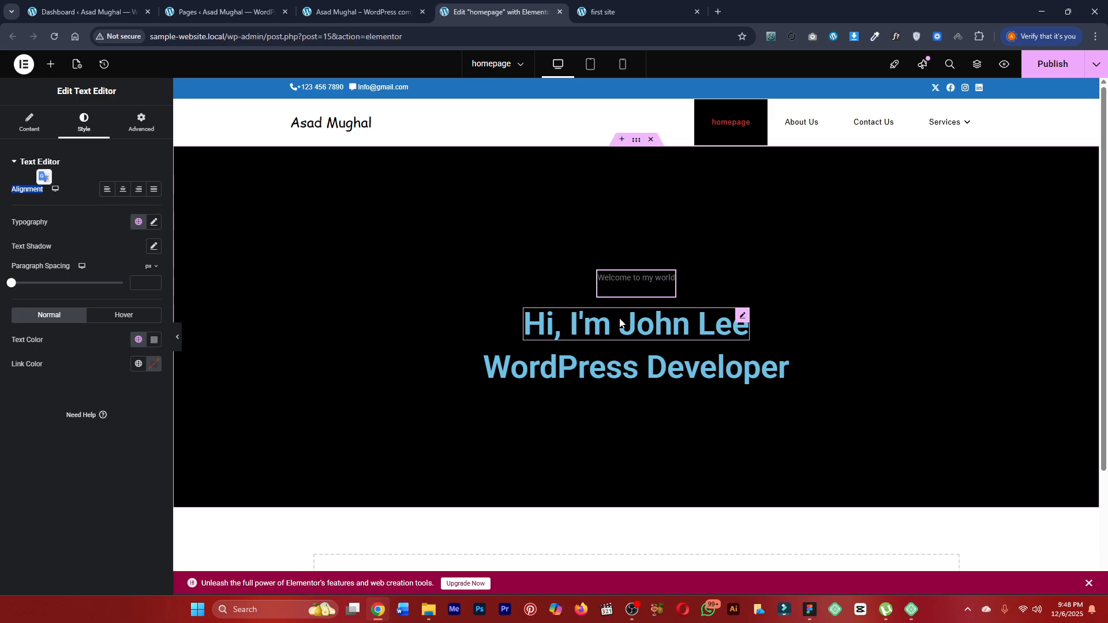
click(638, 146)
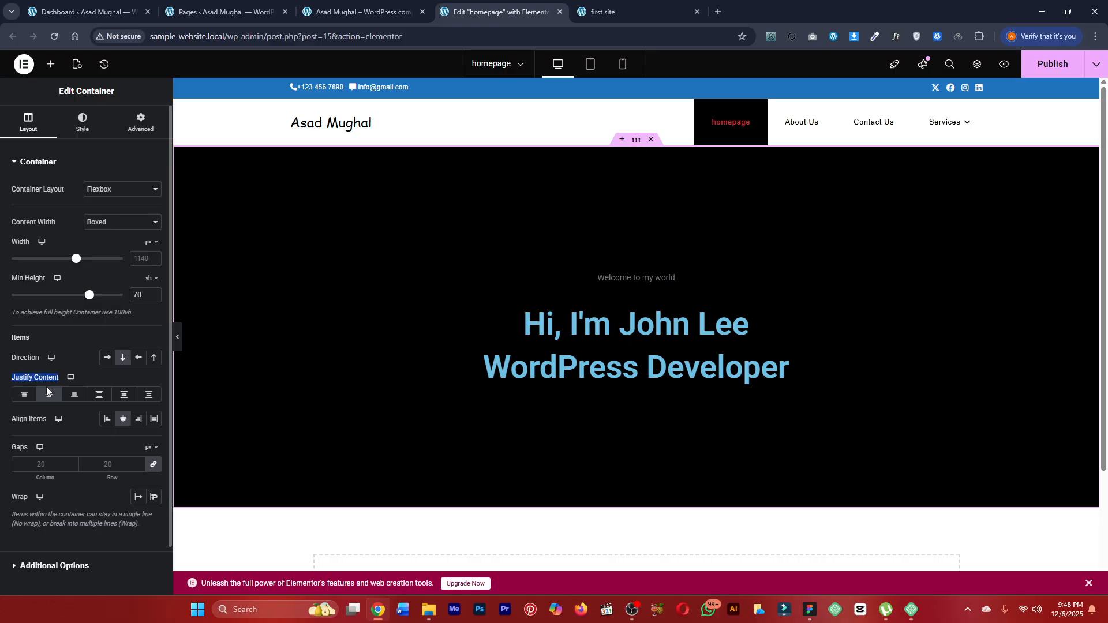
click(123, 419)
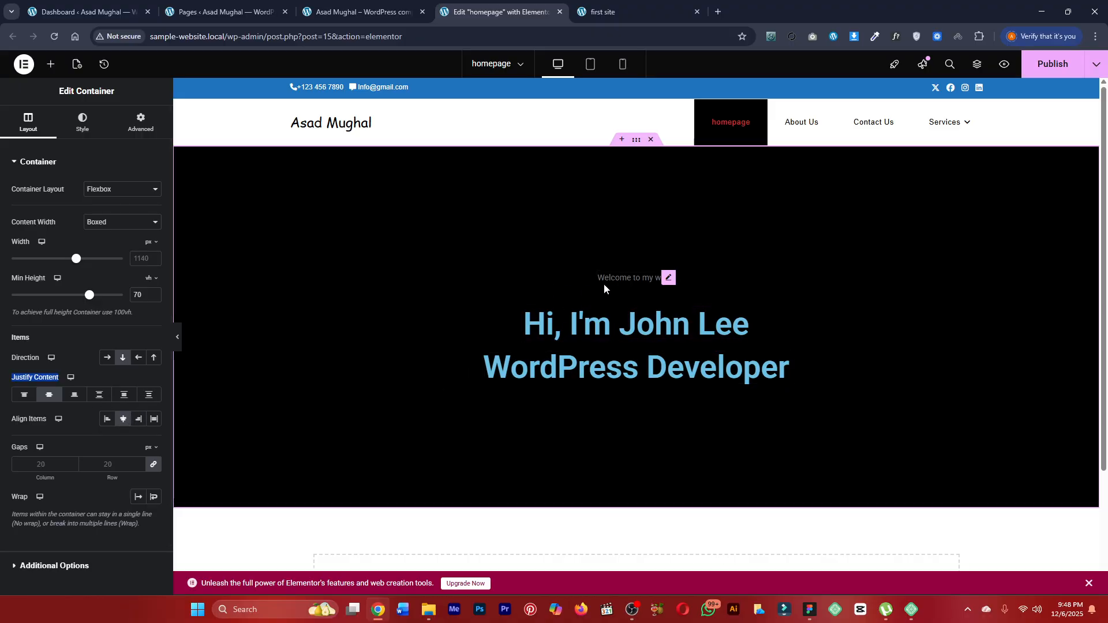
Try the centre and left alignment options on the "Welcome to my world" text widget.
click(634, 291)
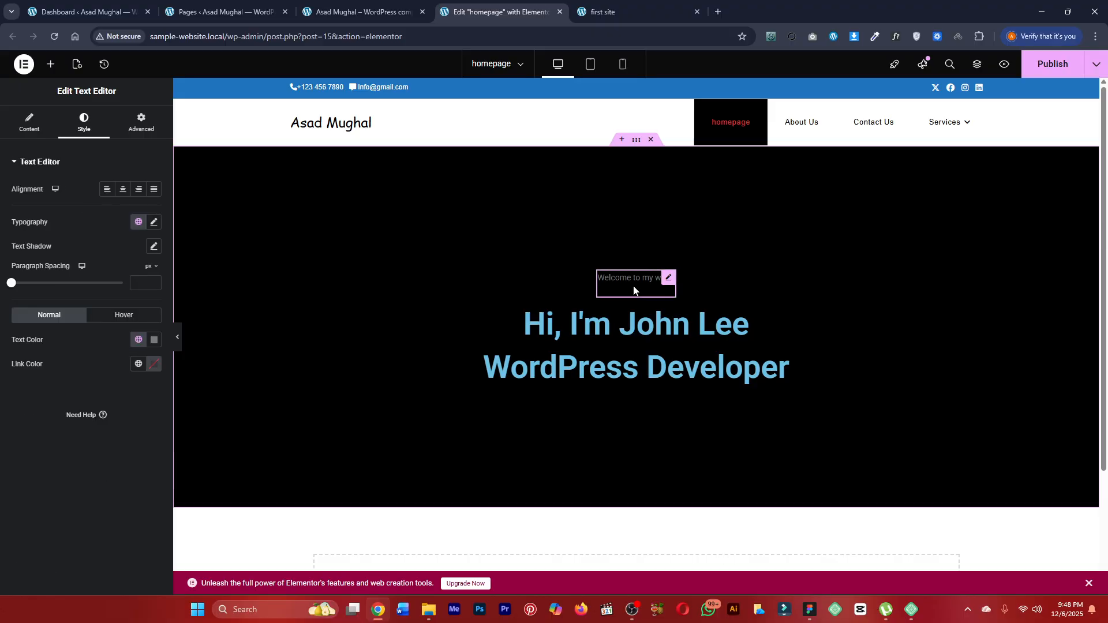
click(122, 193)
click(112, 193)
double_click(20, 225)
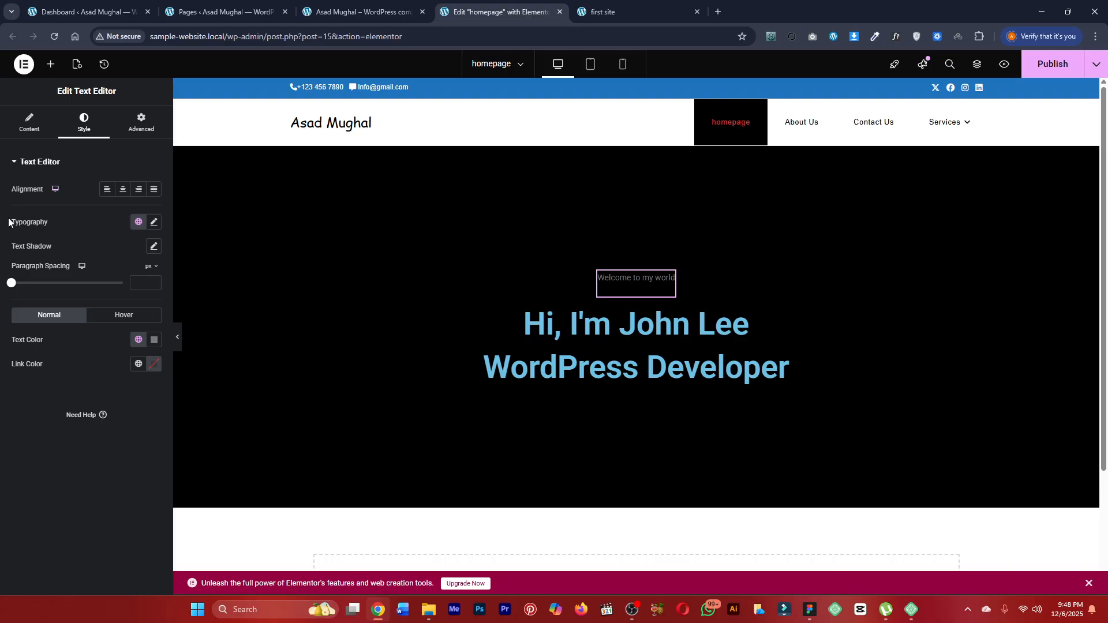
click(64, 222)
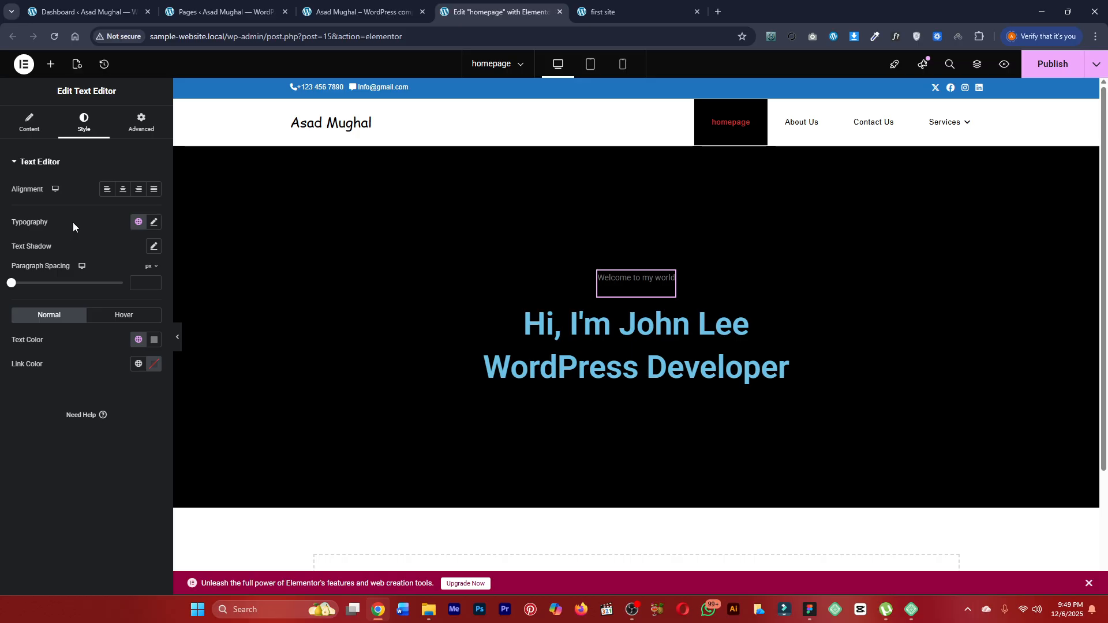
Set the font family of the "Welcome to my world" text to Poppins.
click(154, 223)
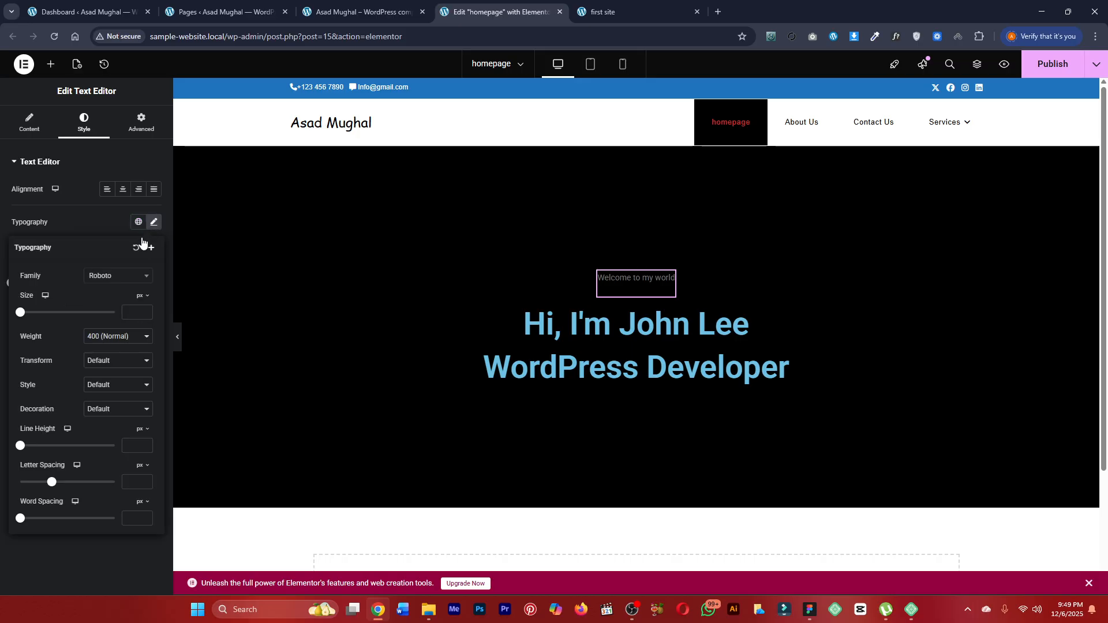
click(111, 277)
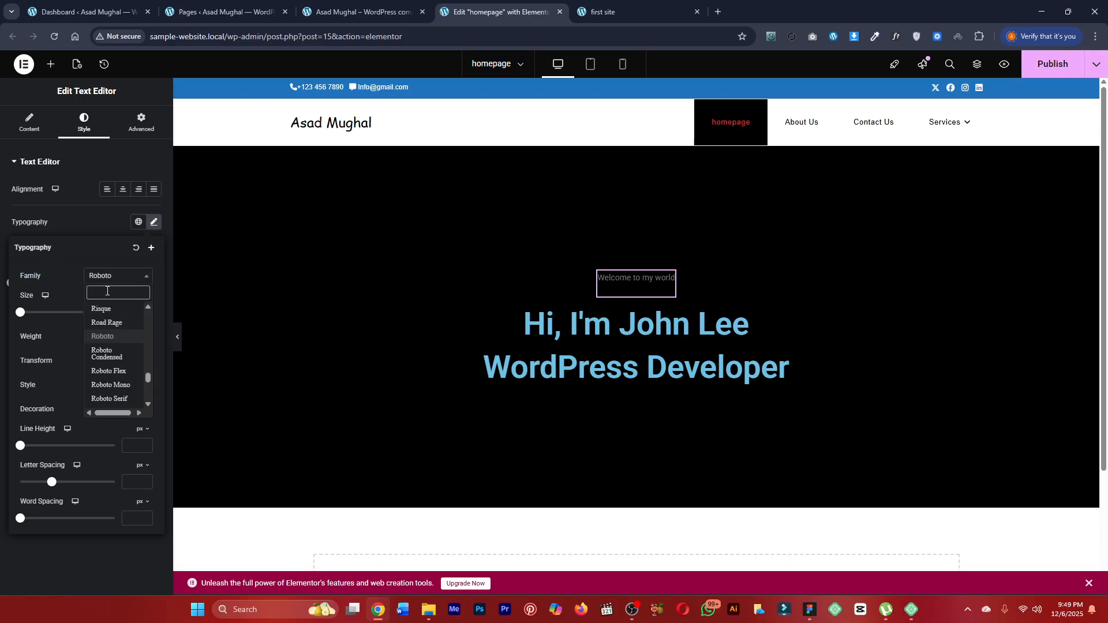
text(popp)
key(Return)
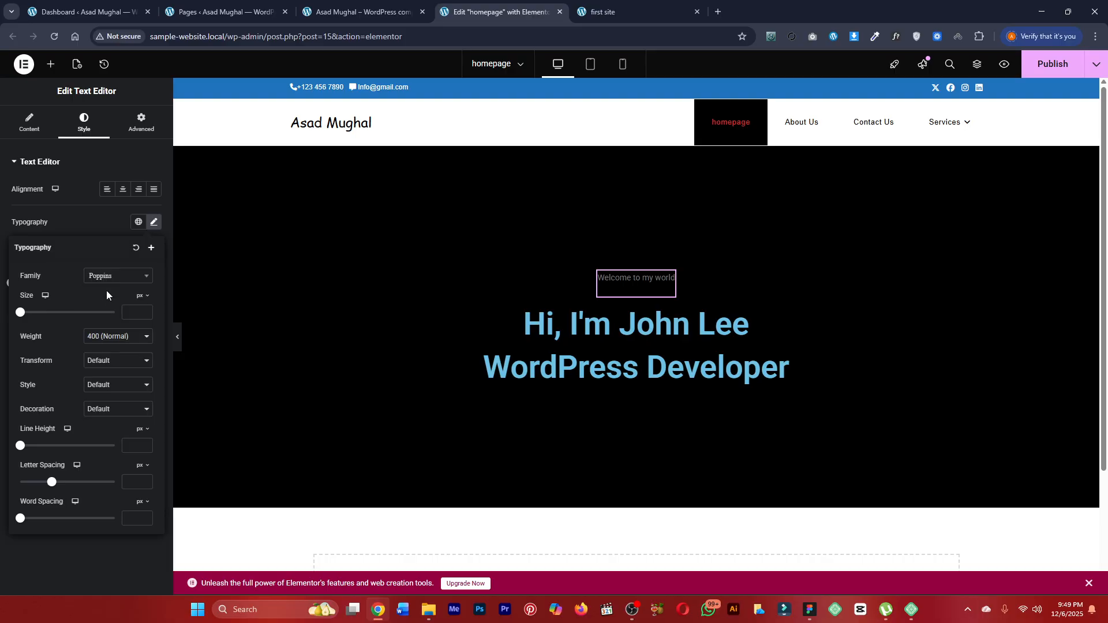
click(97, 220)
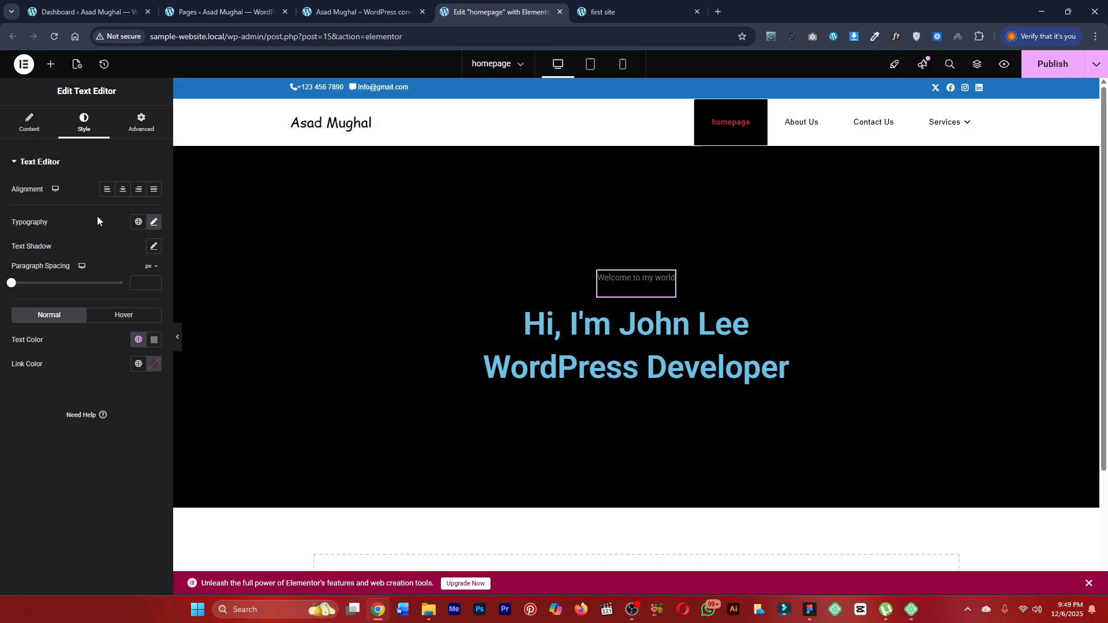
Reset the welcome text's shadow and set its paragraph spacing to 0 px.
click(153, 247)
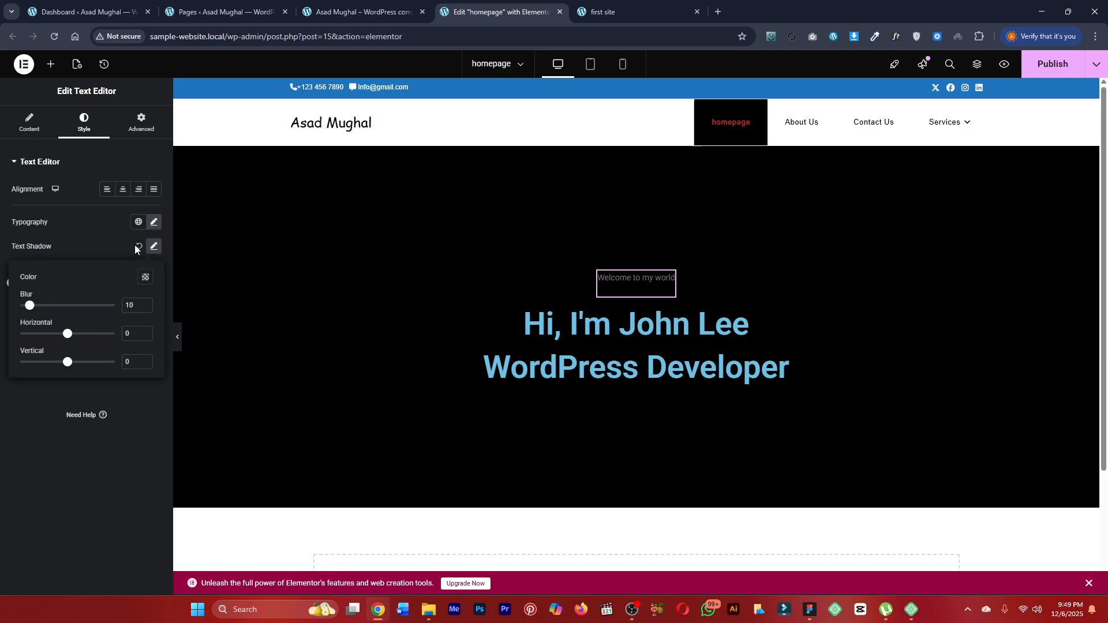
click(136, 246)
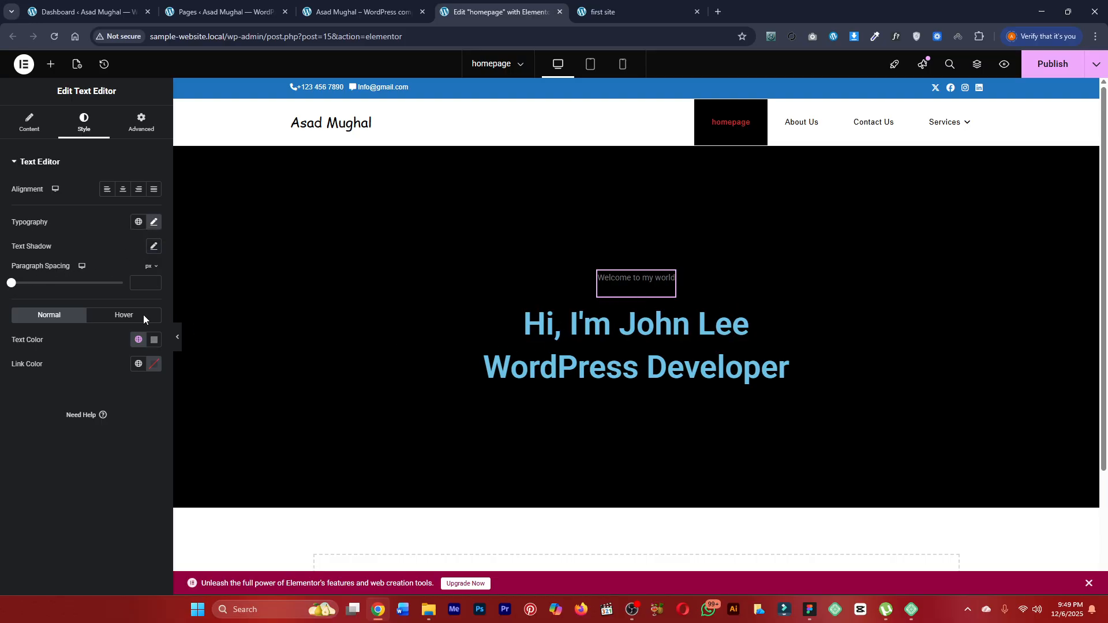
drag(11, 283, 9, 286)
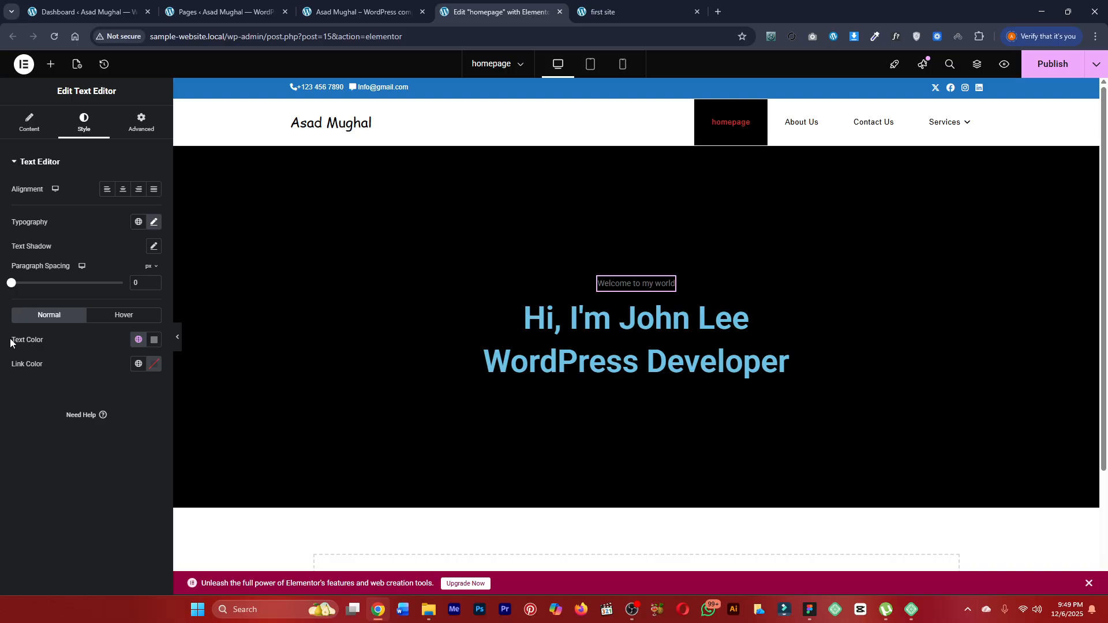
Try to recolour the "Welcome to my world" text to white, #FFFFFF, through its text color setting.
click(154, 340)
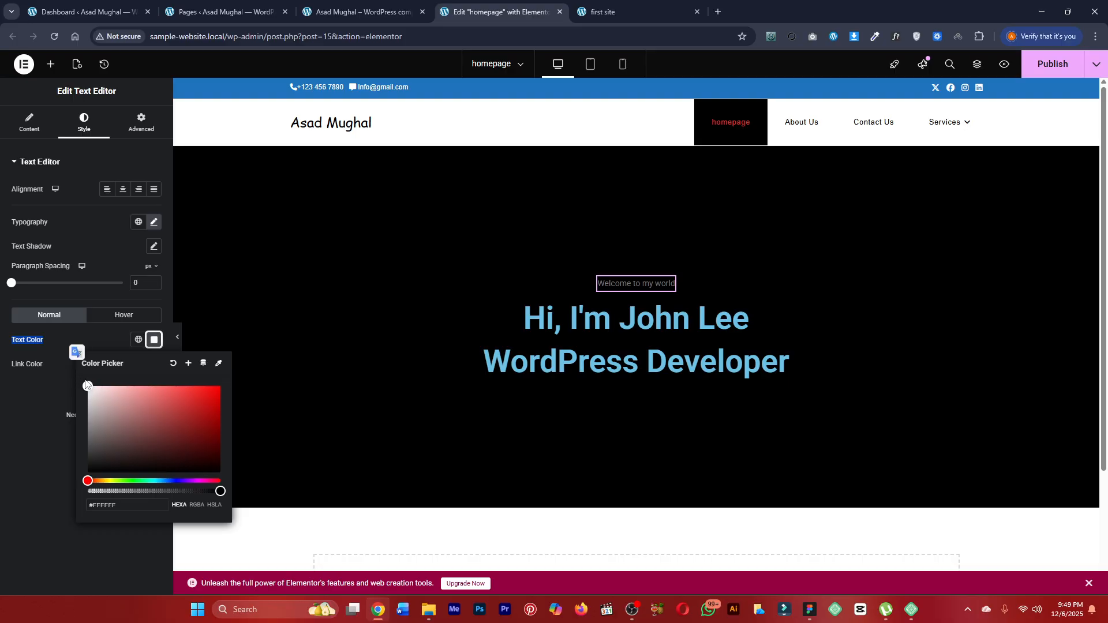
drag(89, 387, 61, 368)
click(61, 367)
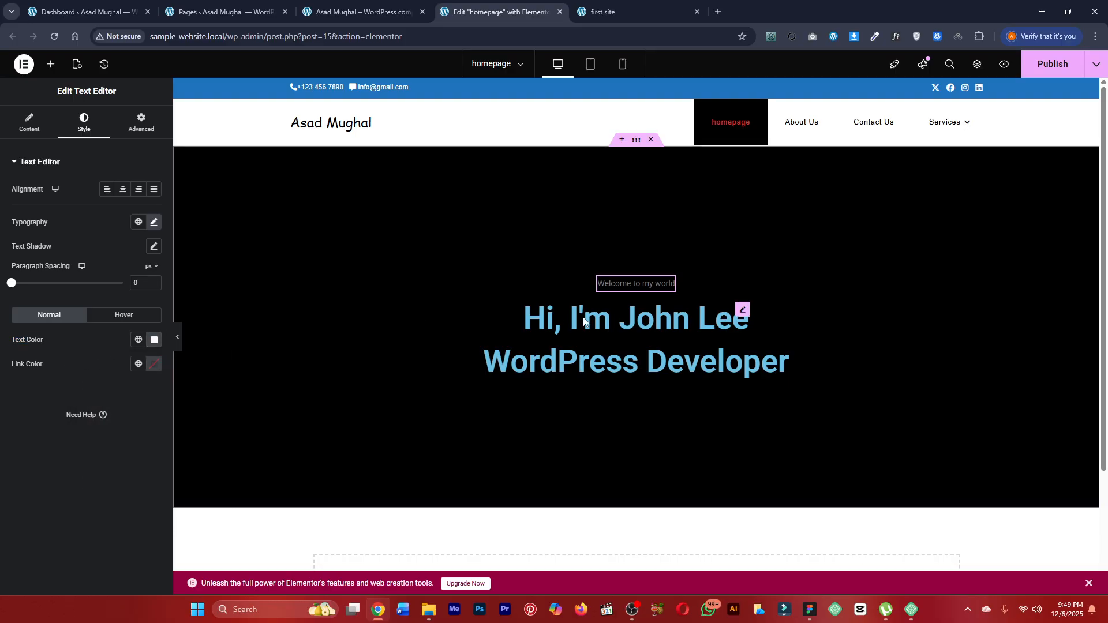
click(709, 319)
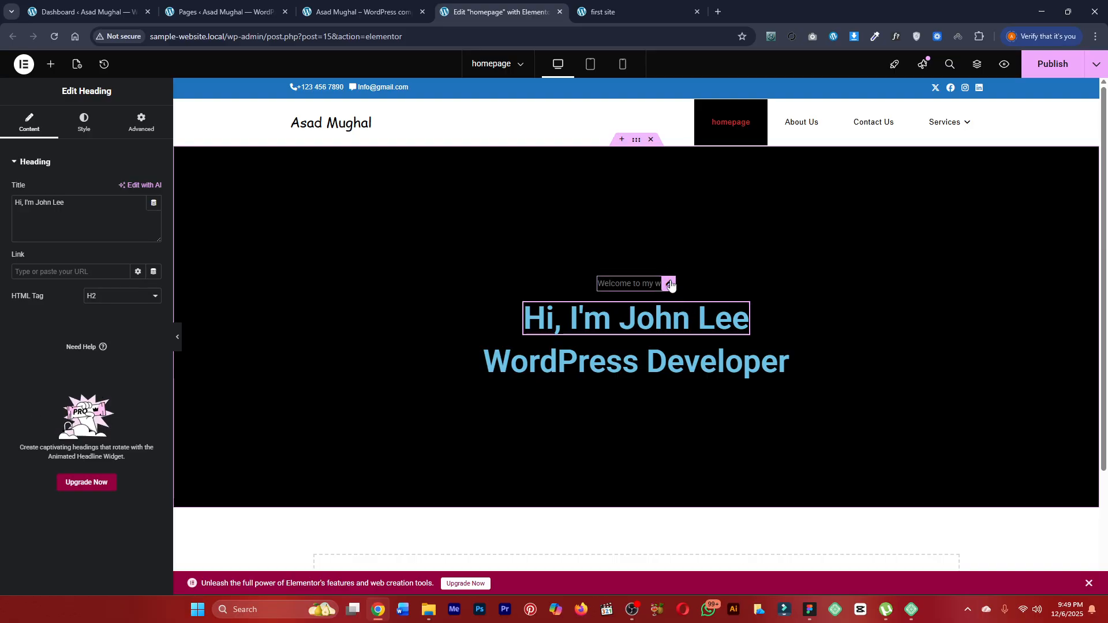
click(663, 283)
click(153, 340)
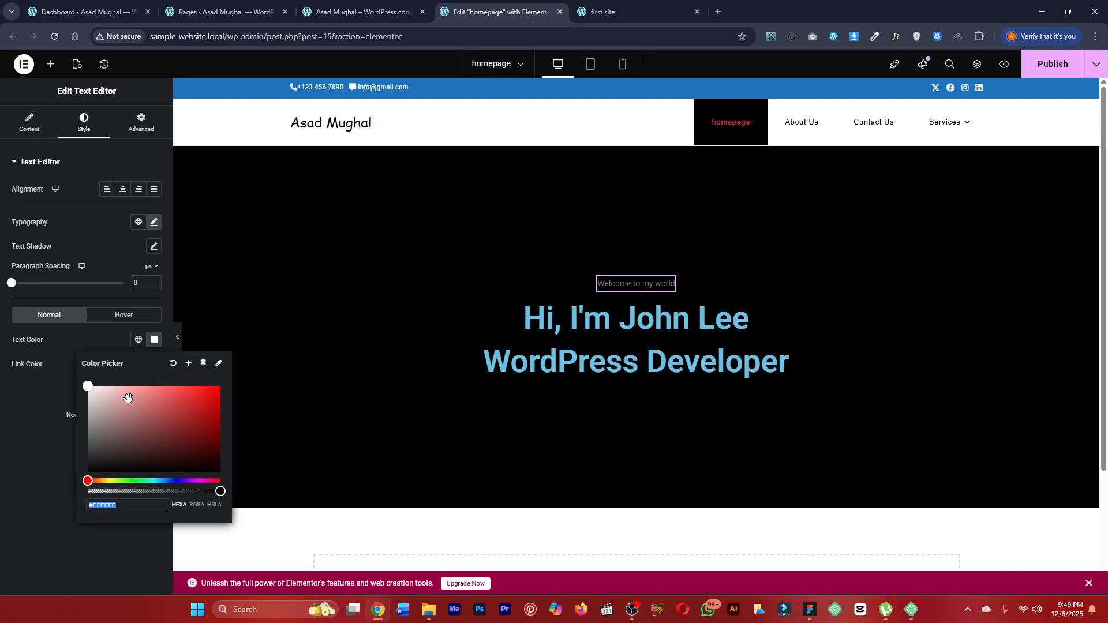
mouse_move(88, 387)
mouse_down()
mouse_move(91, 440)
mouse_move(82, 376)
mouse_up()
click(80, 346)
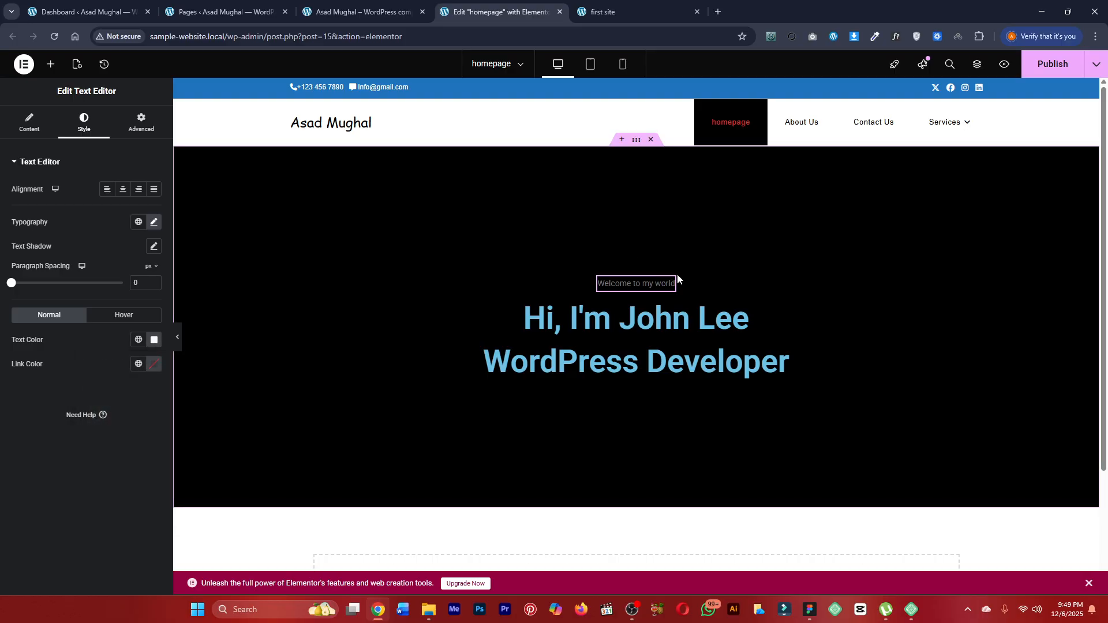
Delete the welcome text widget and add a new Text Editor widget above the two hero headings.
key(Delete)
click(71, 144)
text(text)
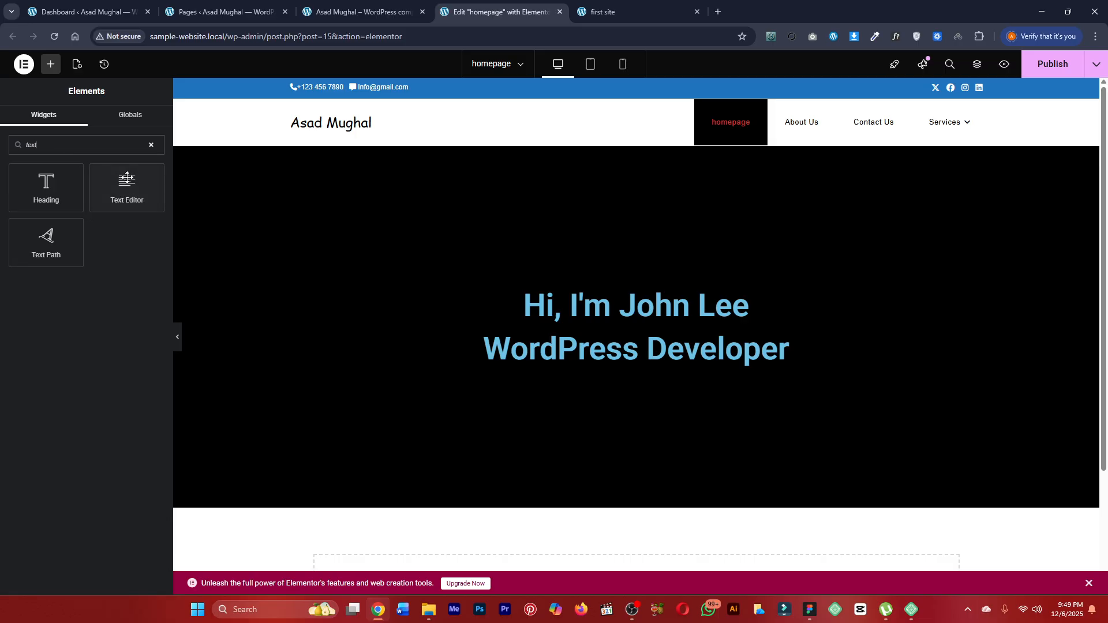
drag(127, 188, 638, 298)
Set the new text widget's text color to white, #FFFFFF.
click(83, 122)
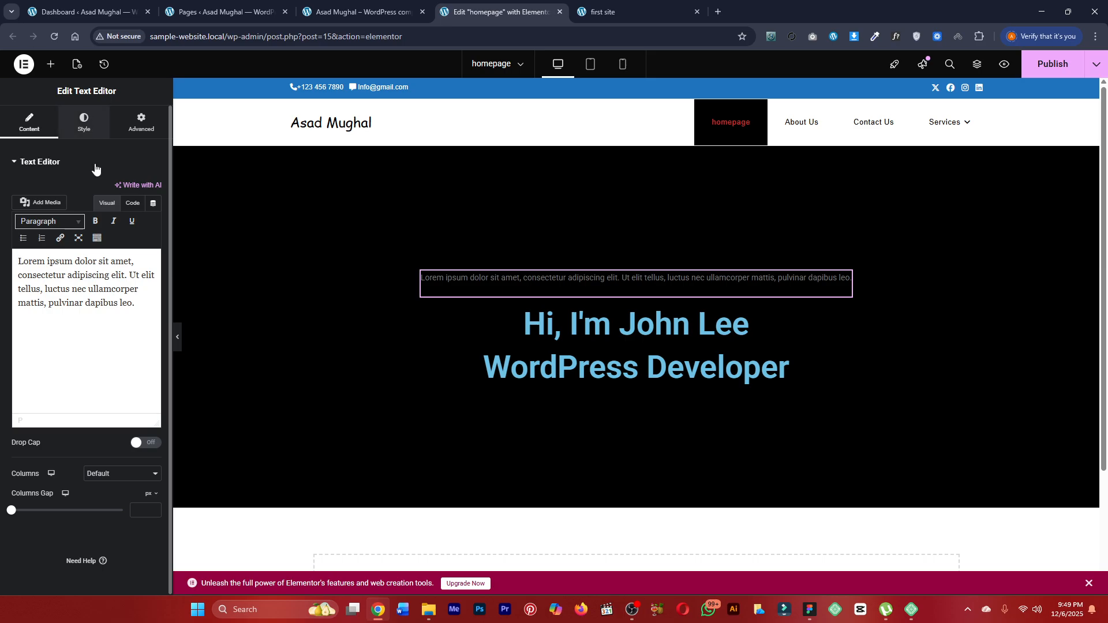
click(150, 339)
drag(104, 406, 61, 353)
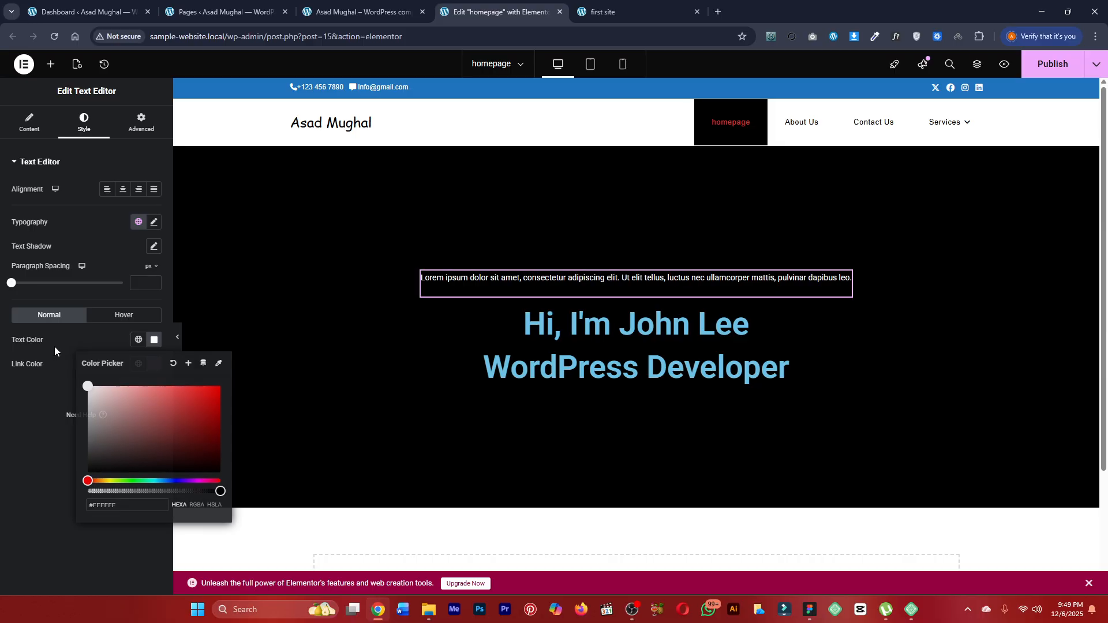
click(56, 347)
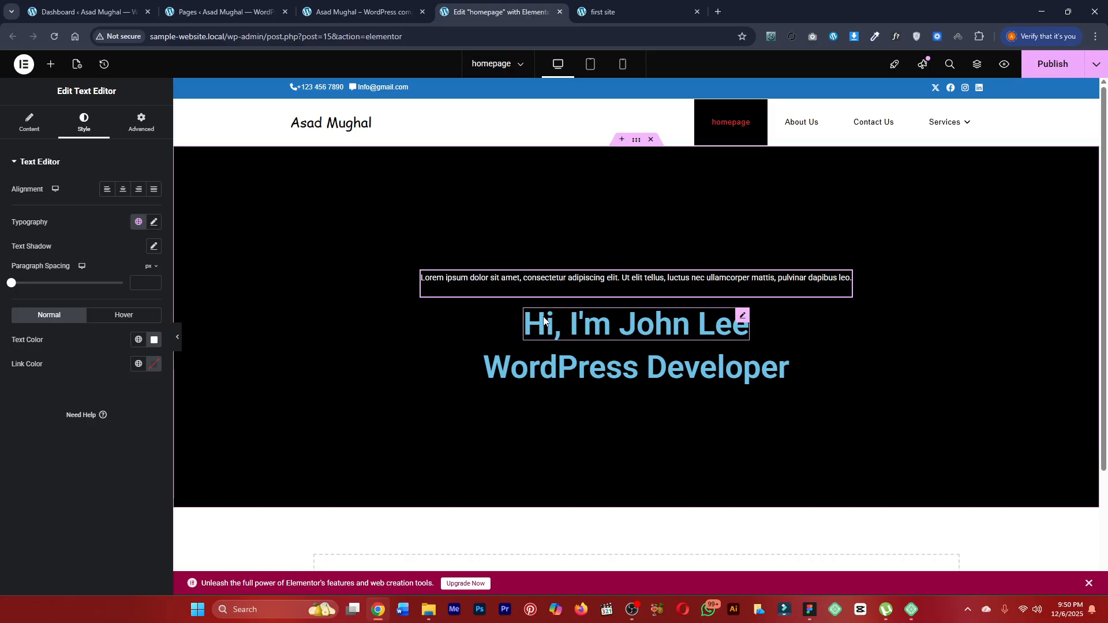
Replace the placeholder with "Welcome to my world" copied from the first site page, and set the widget's paragraph spacing to 0 px.
click(629, 12)
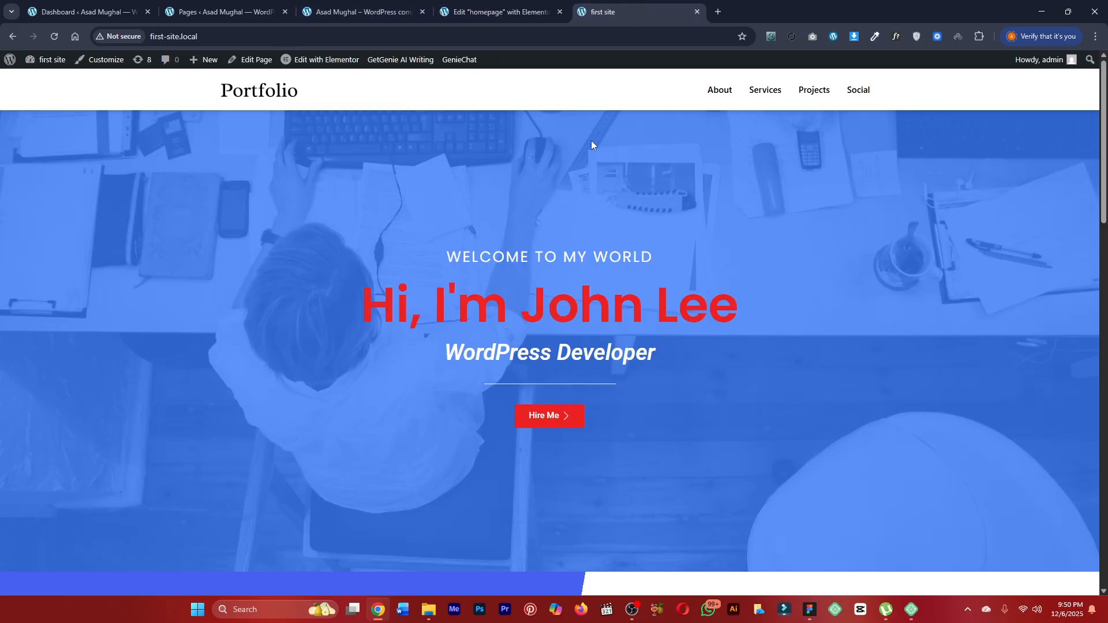
triple_click(560, 255)
click(514, 10)
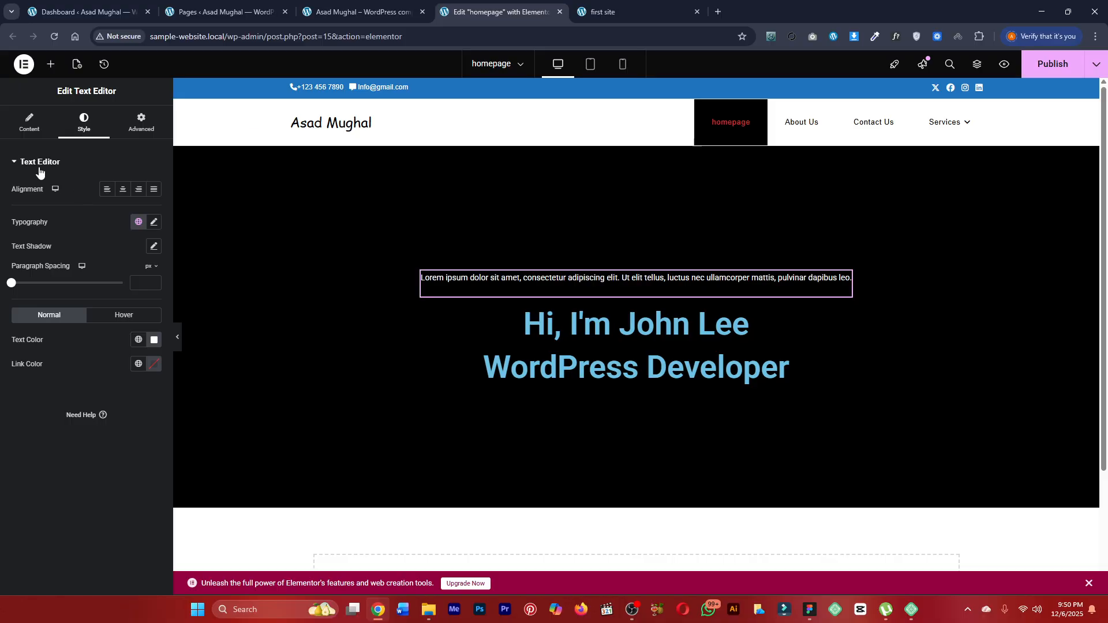
click(32, 124)
click(60, 265)
key(ctrl+a)
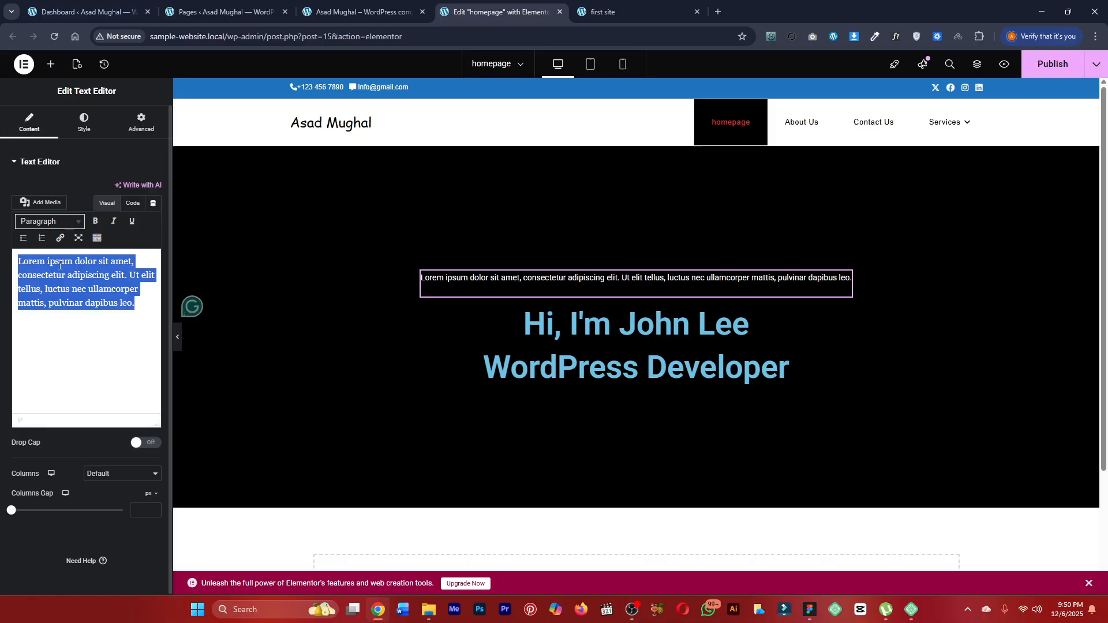
text(Welcome to my world)
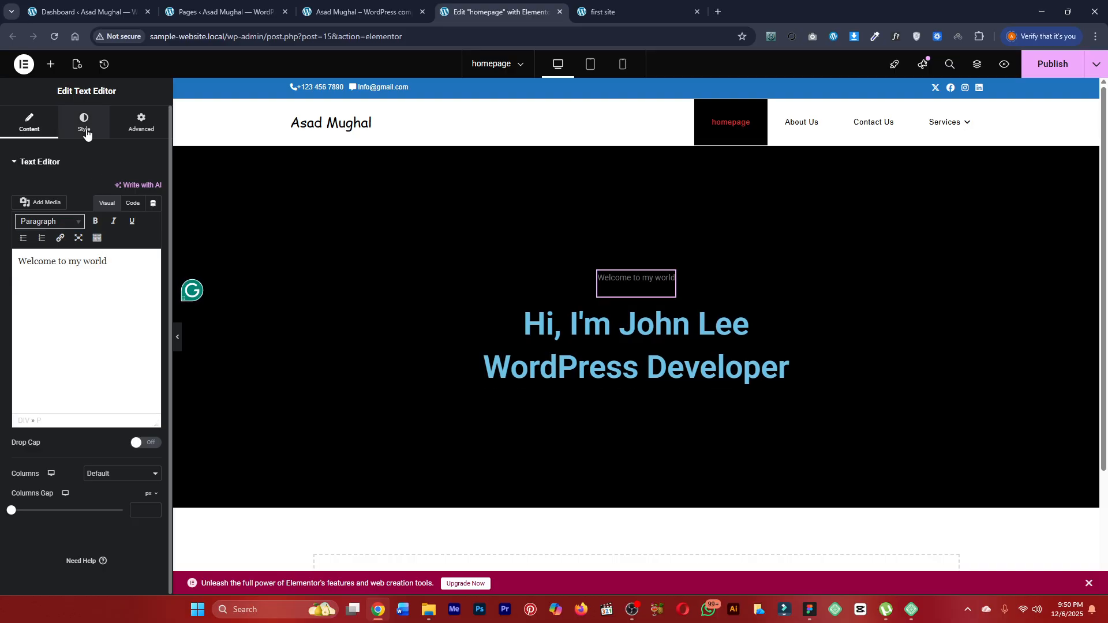
click(84, 122)
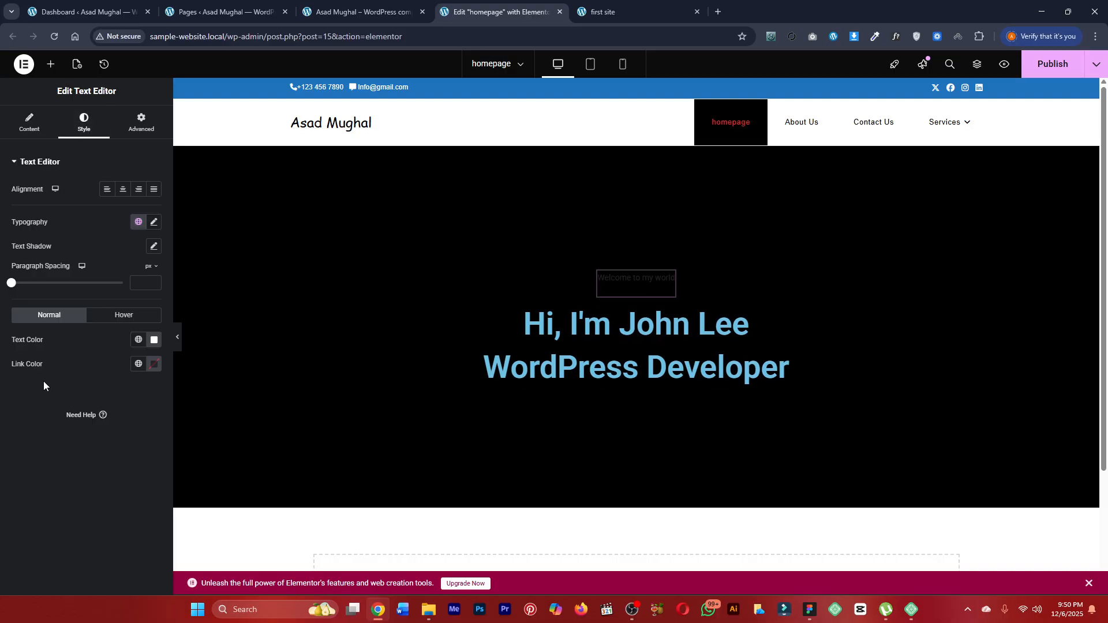
click(12, 288)
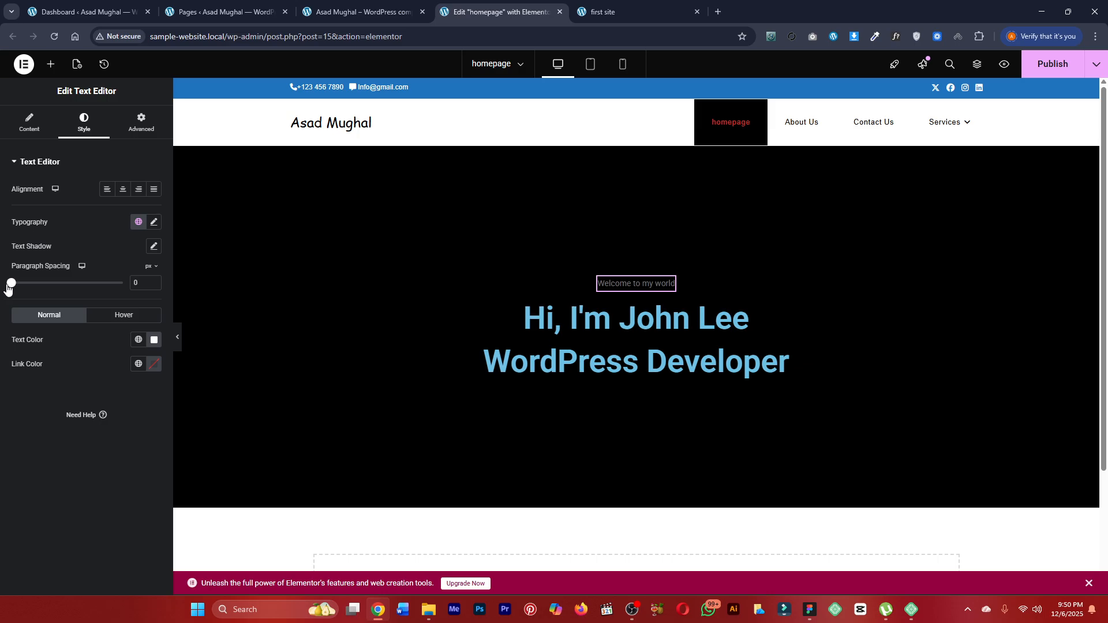
Remove the opening and closing div tags around "Welcome to my world" in the text widget's HTML code.
click(29, 122)
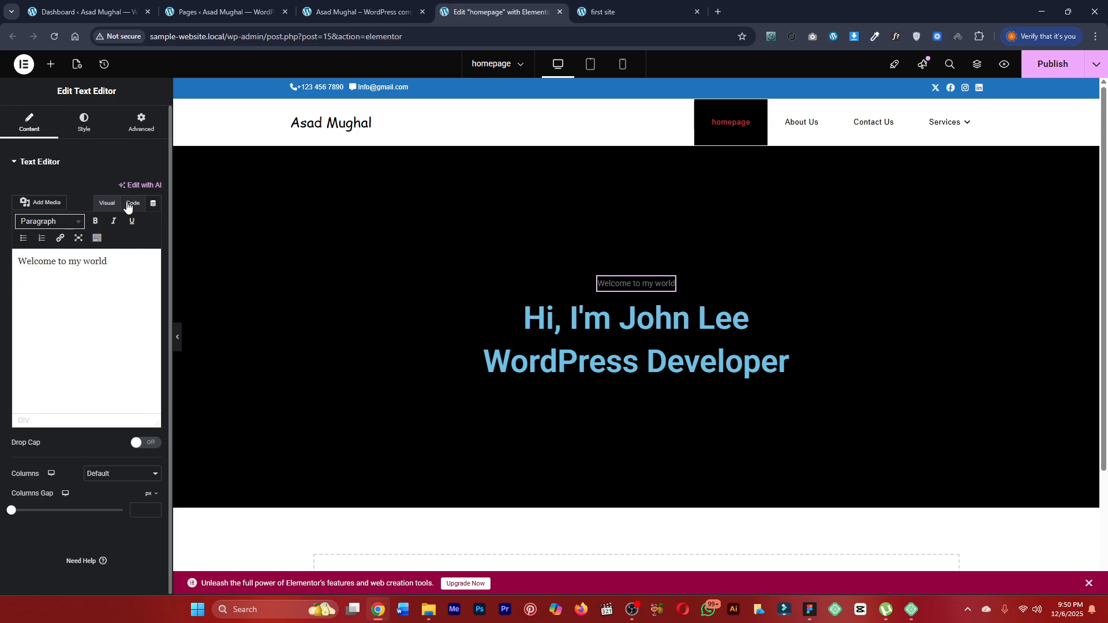
click(128, 206)
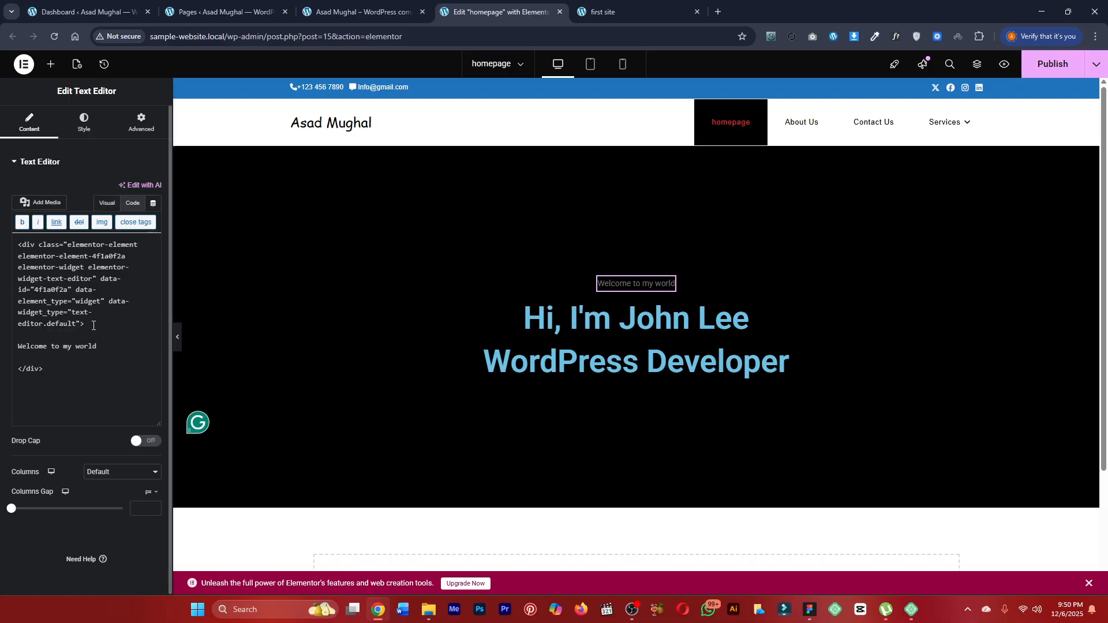
drag(94, 326, 18, 245)
key(BackSpace)
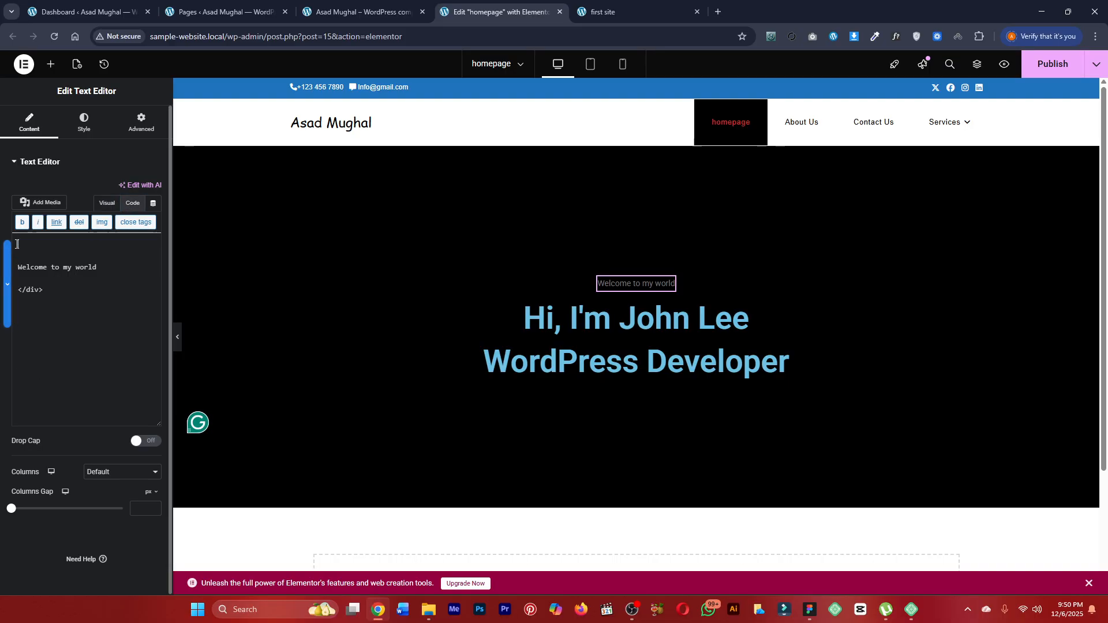
drag(54, 292, 20, 288)
key(BackSpace)
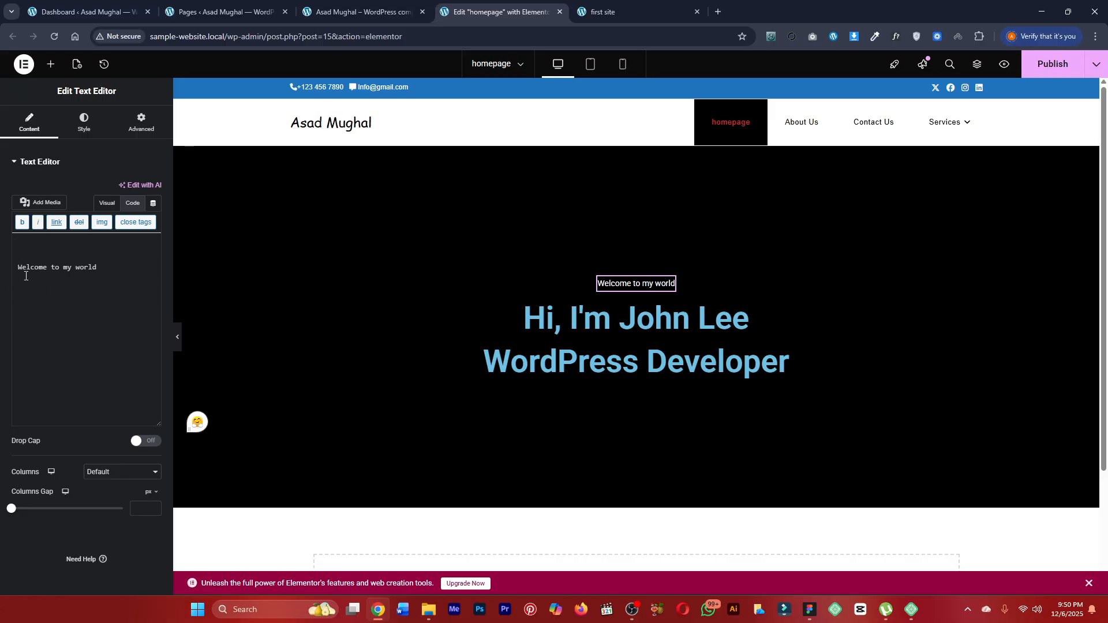
Replace the widget's content in the visual editor with the plain text "welcome to my world".
click(107, 204)
drag(108, 261, 10, 259)
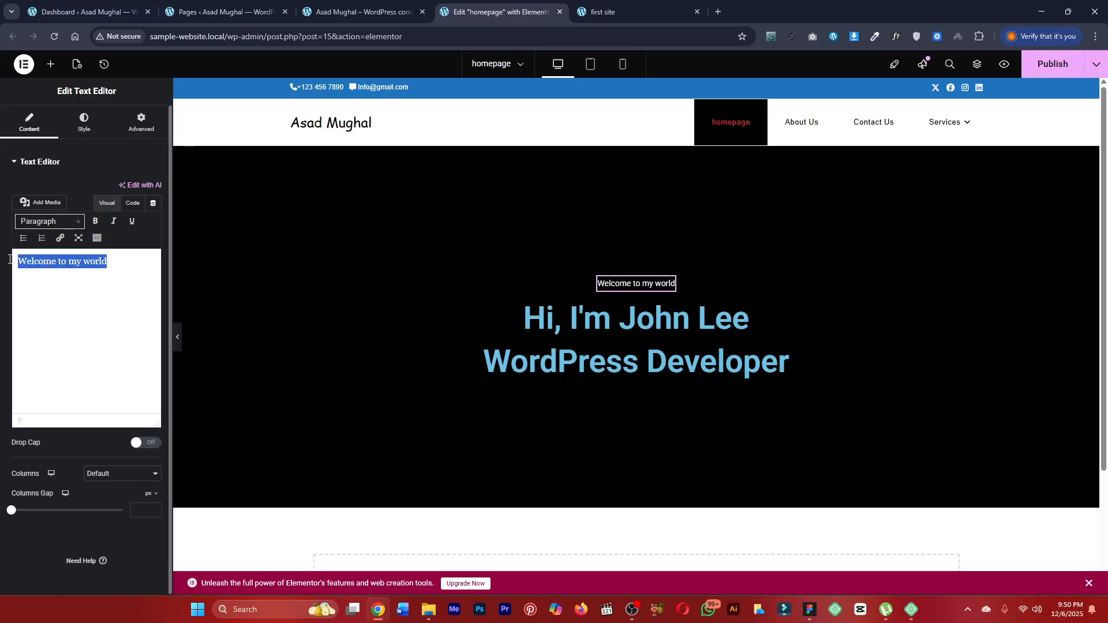
key(BackSpace)
text(wek)
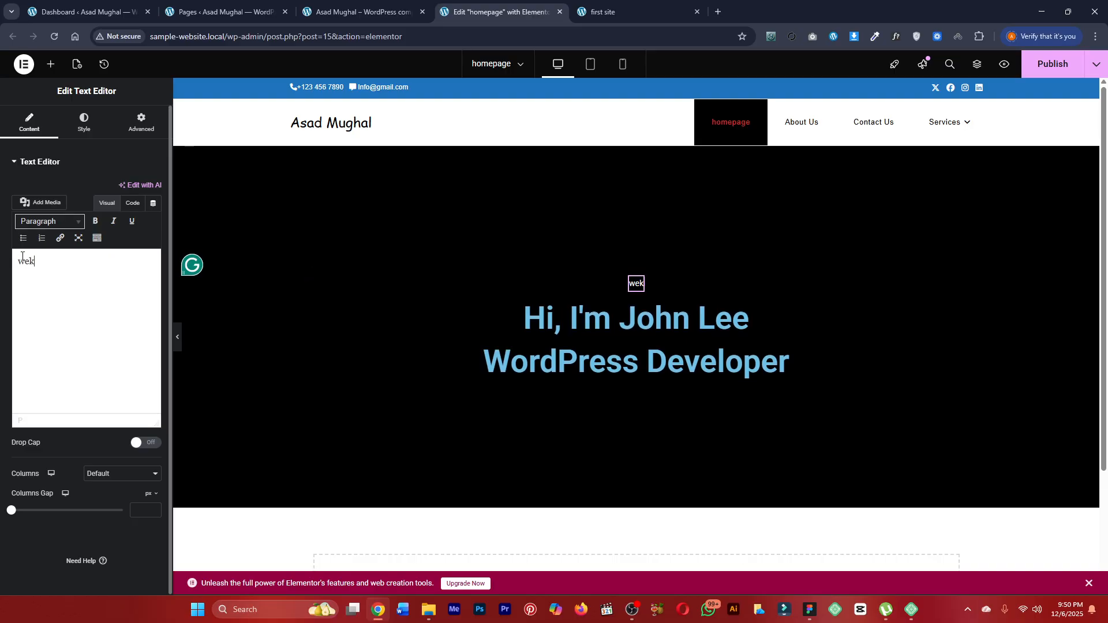
key(BackSpace)
text(lcome to my world)
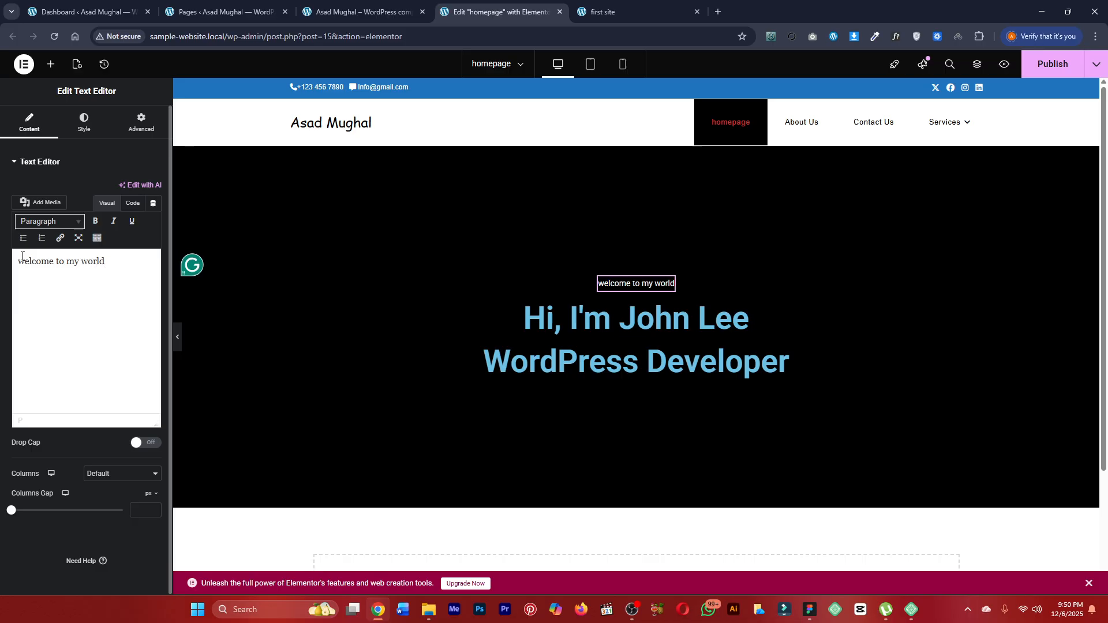
Set the welcome line's typography to the Poppins font family at a size of 24 px.
click(81, 121)
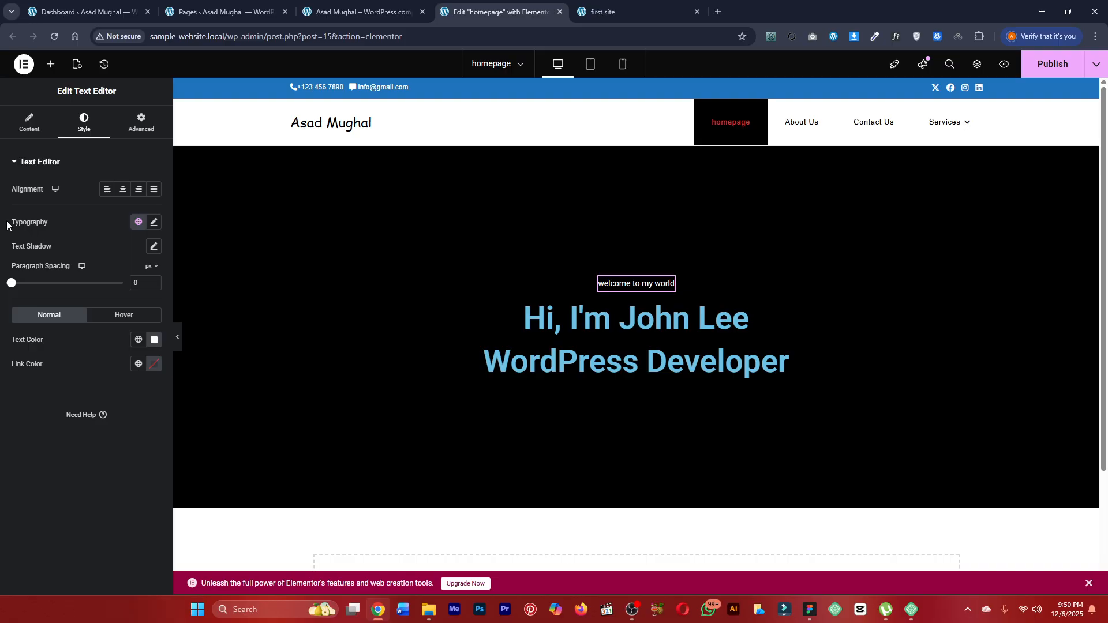
click(154, 222)
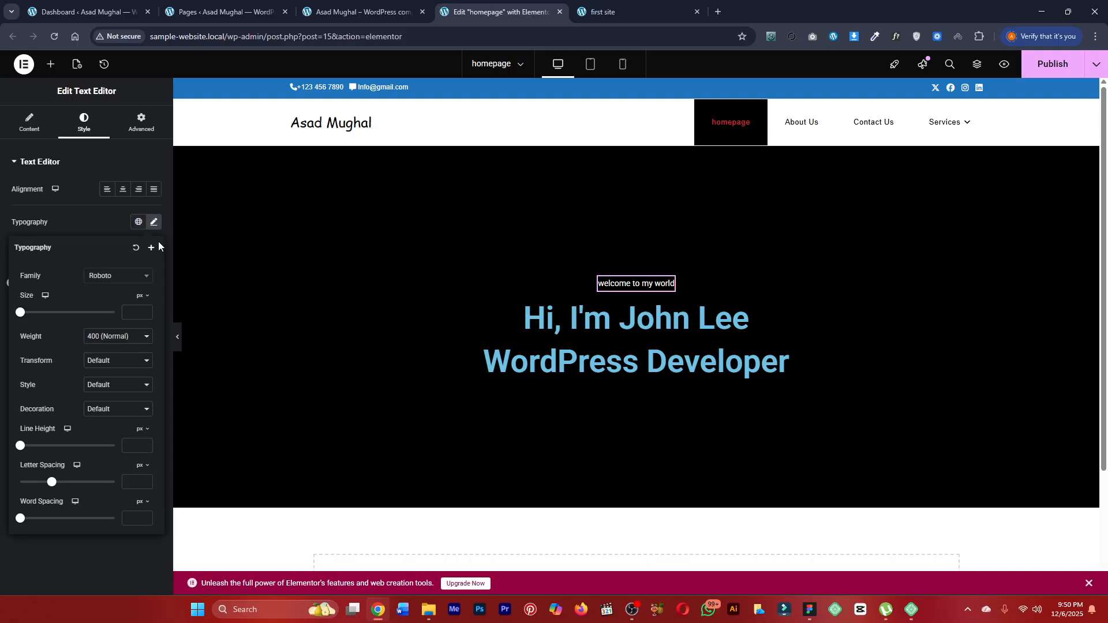
click(115, 278)
text(popp)
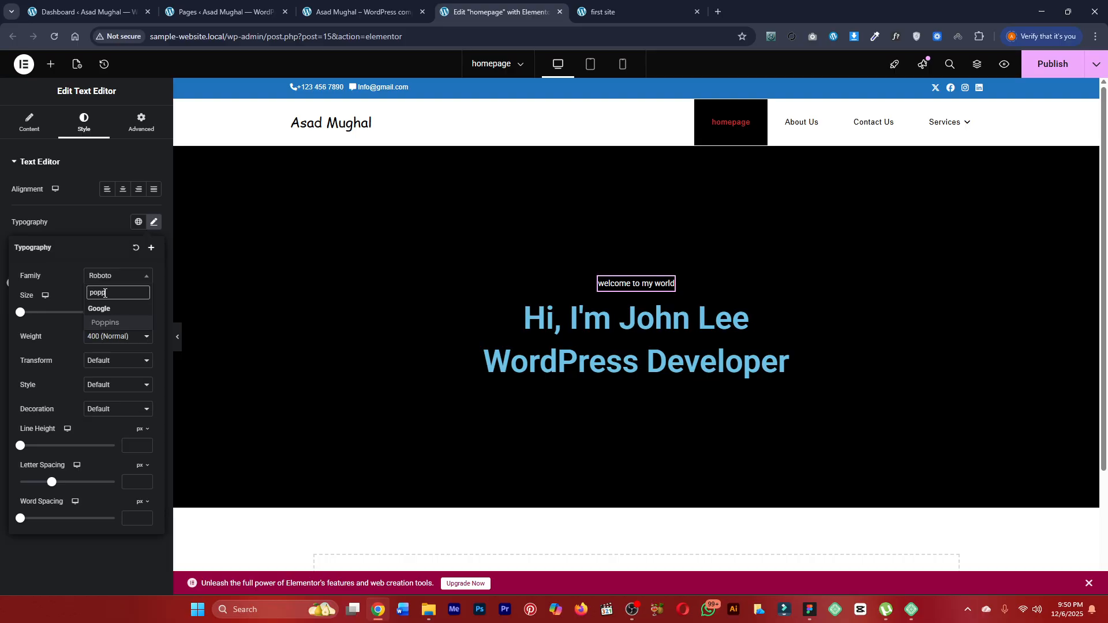
key(Return)
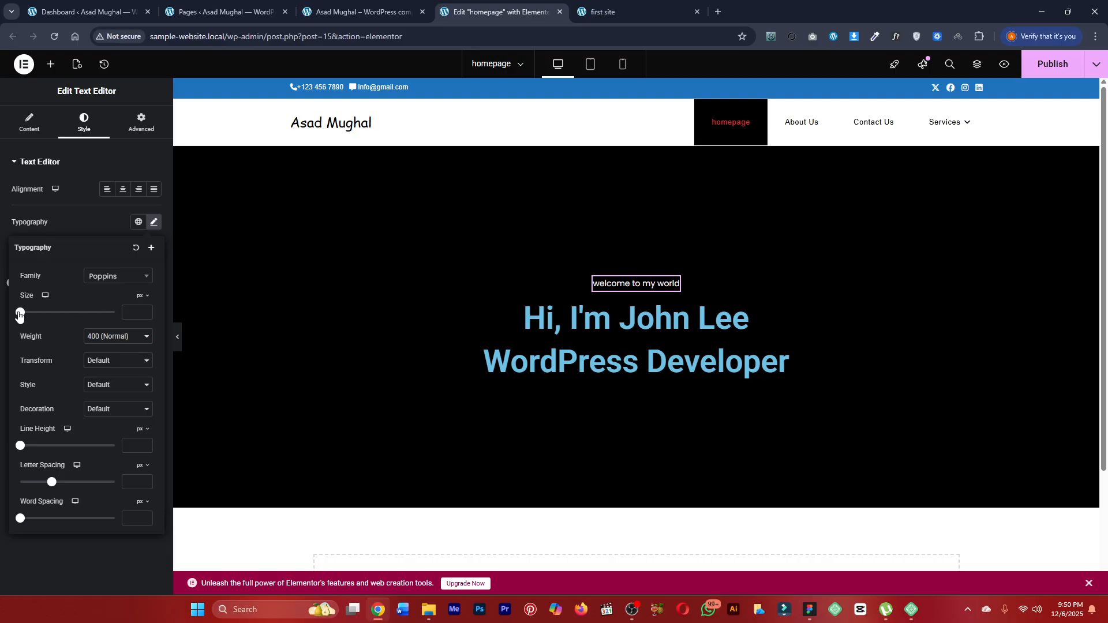
click(130, 308)
text(24)
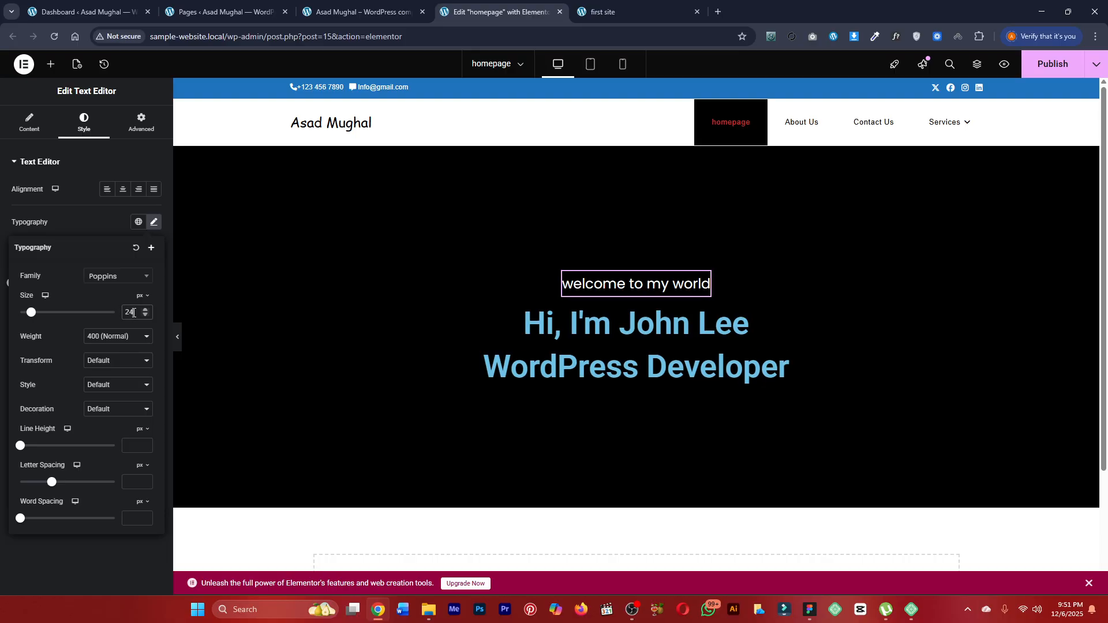
Set the welcome line's font weight to 300 (Light) and its text transform to Uppercase.
click(92, 337)
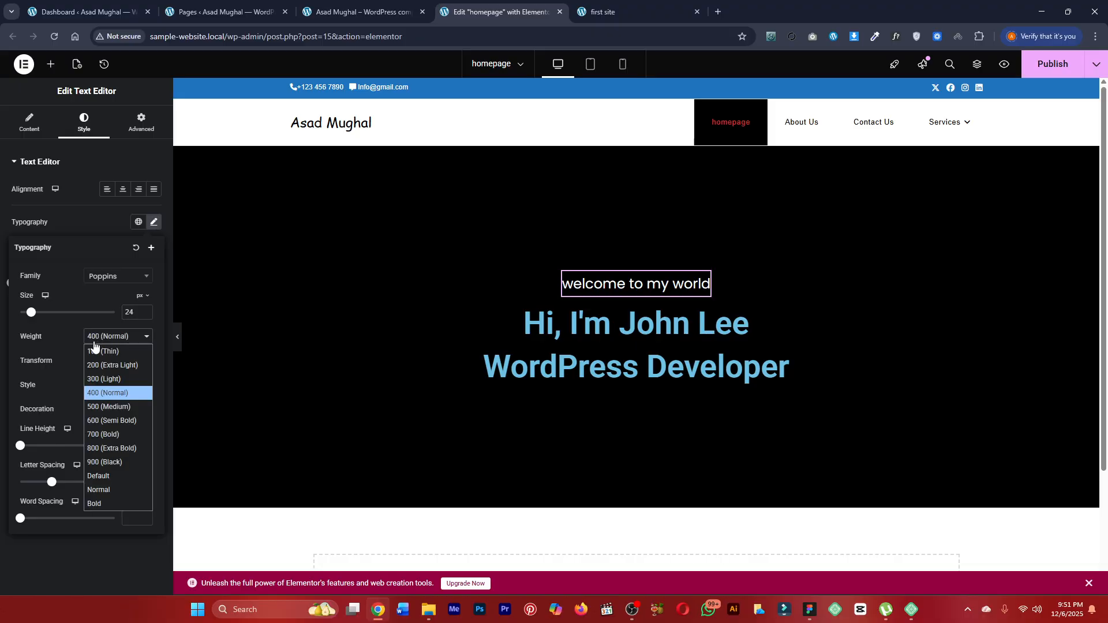
click(117, 460)
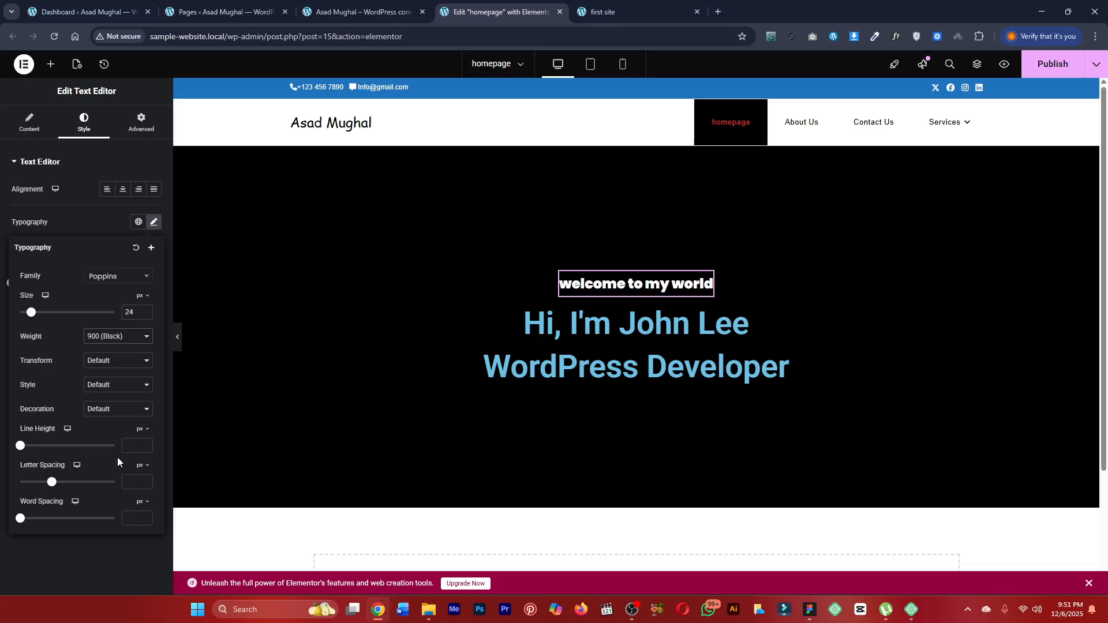
click(106, 333)
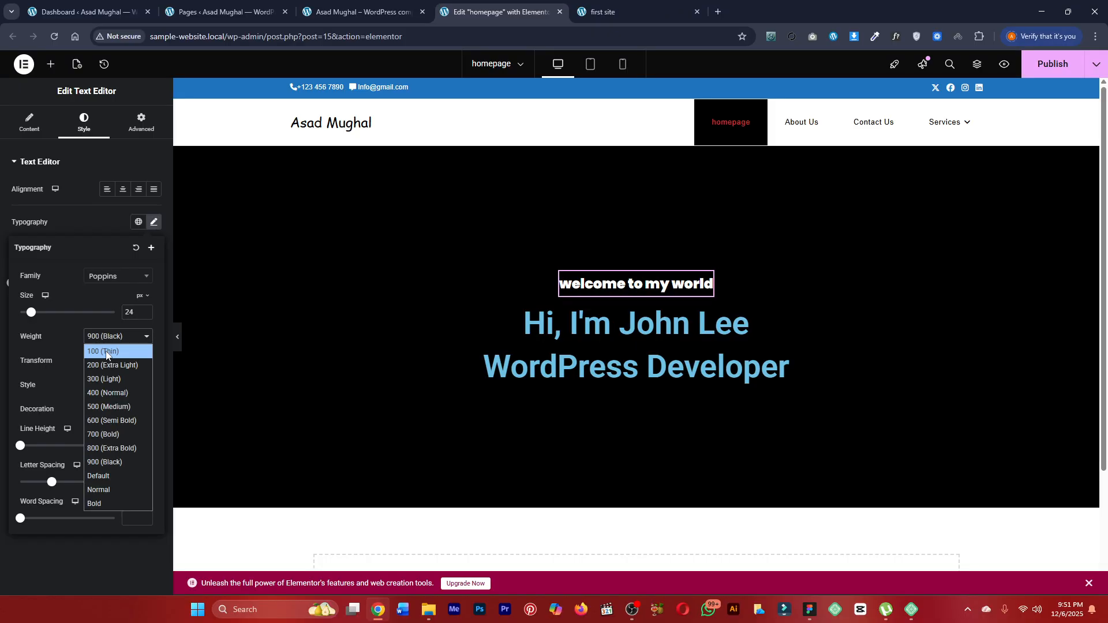
click(113, 384)
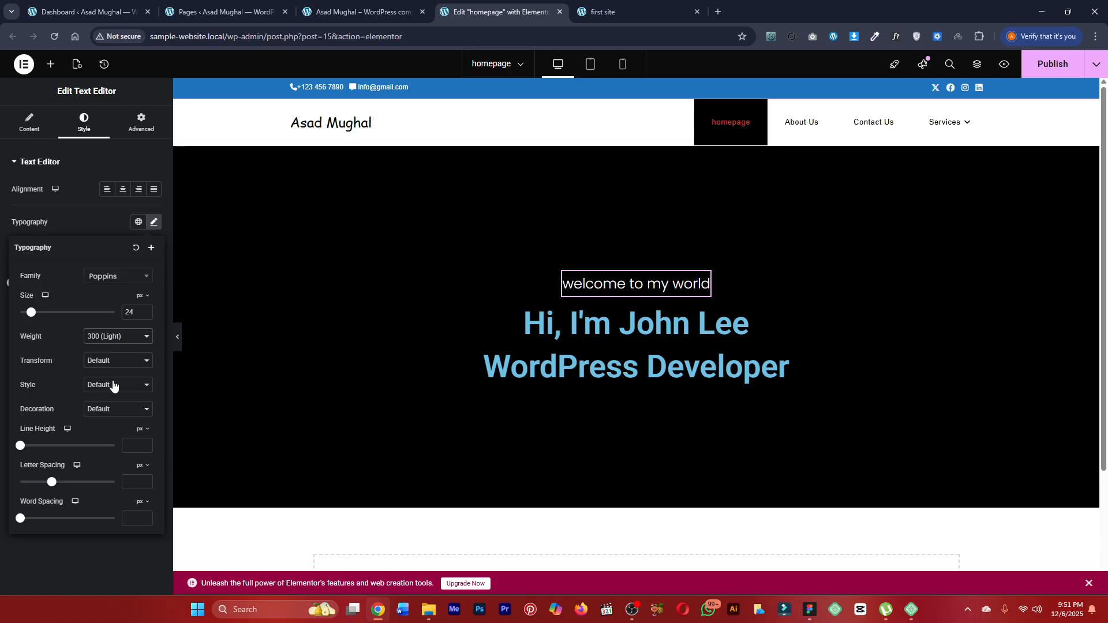
drag(37, 359, 81, 360)
click(115, 360)
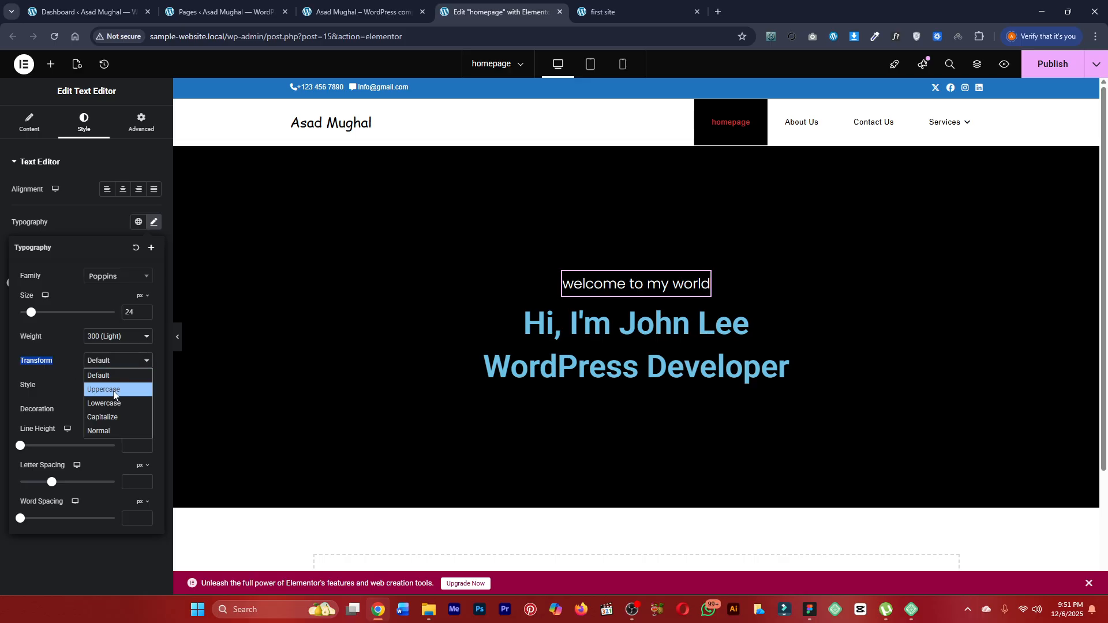
click(109, 388)
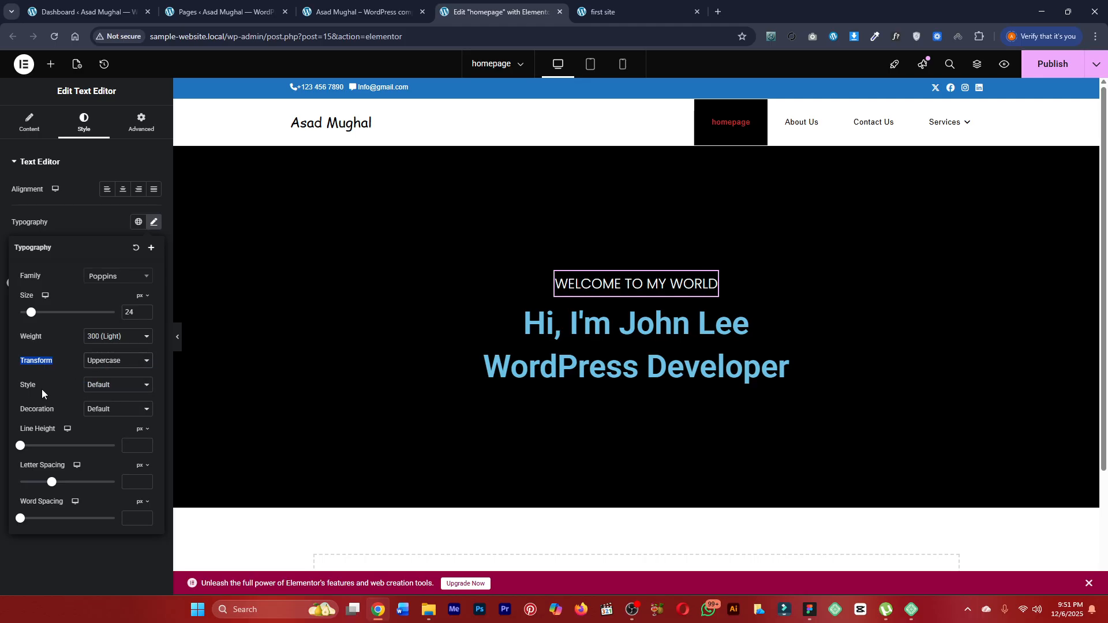
Try the Italic and Oblique font styles on the welcome line and reset its style to Default.
click(96, 387)
click(98, 428)
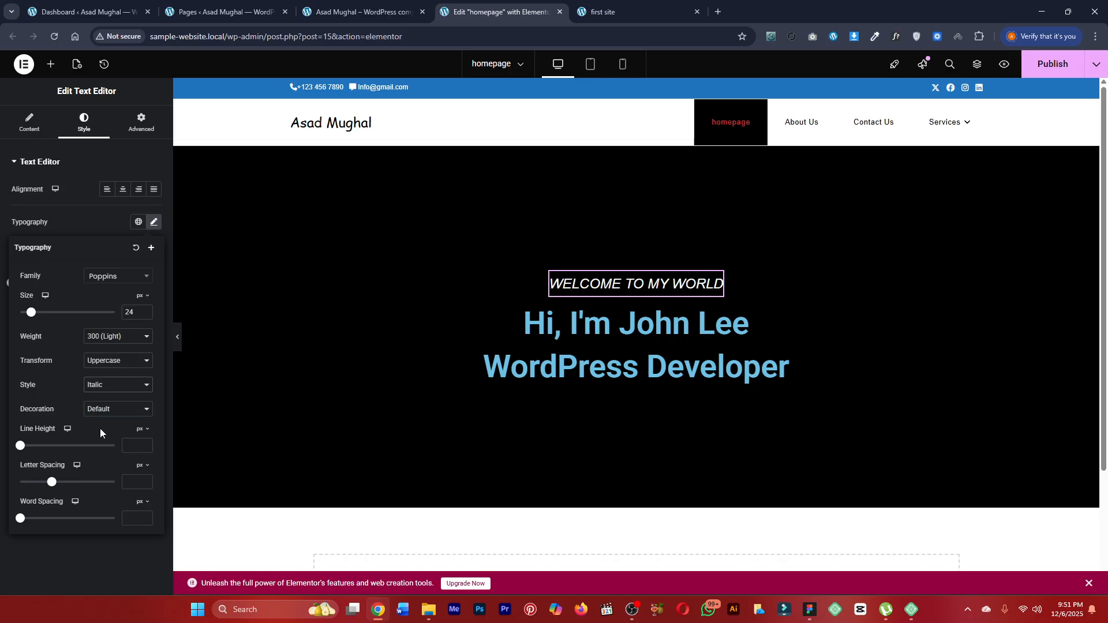
click(105, 390)
click(102, 435)
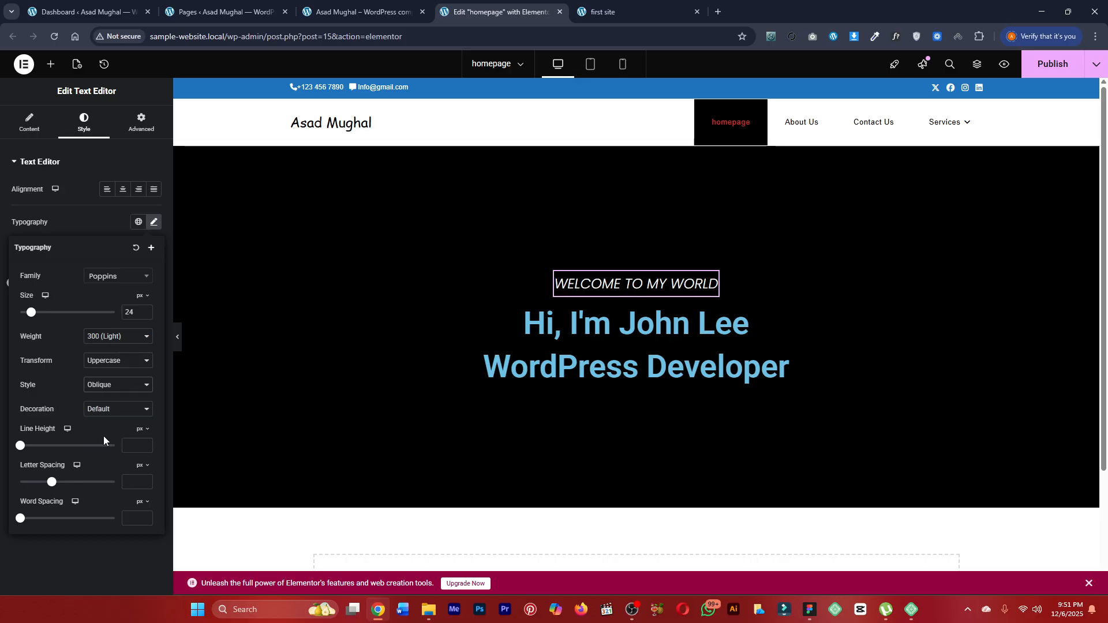
click(110, 366)
click(110, 362)
click(102, 388)
click(103, 401)
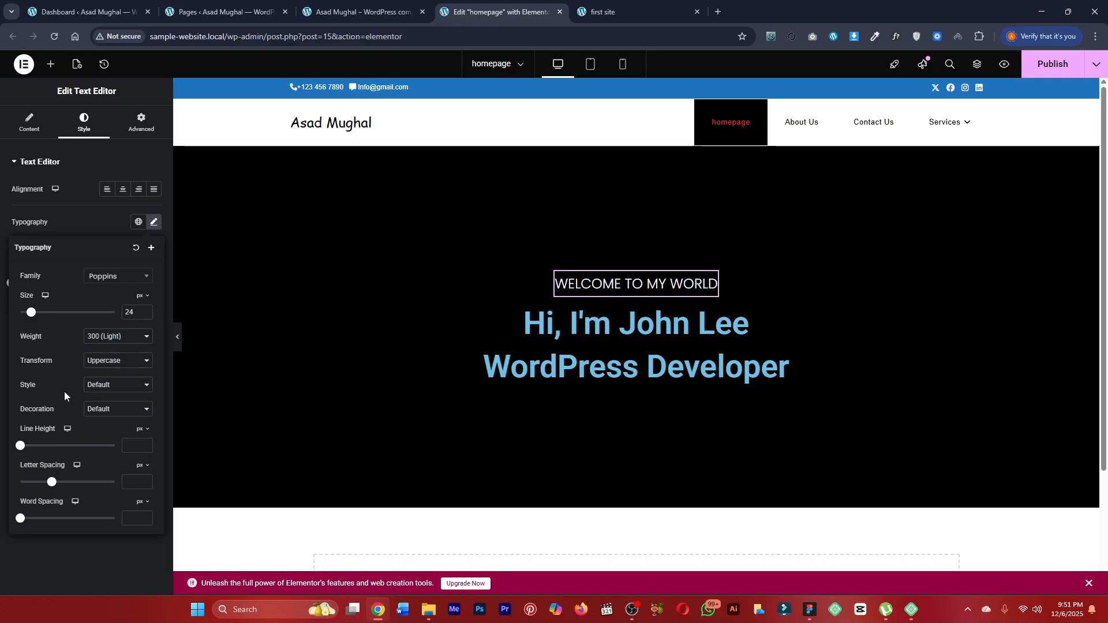
click(110, 414)
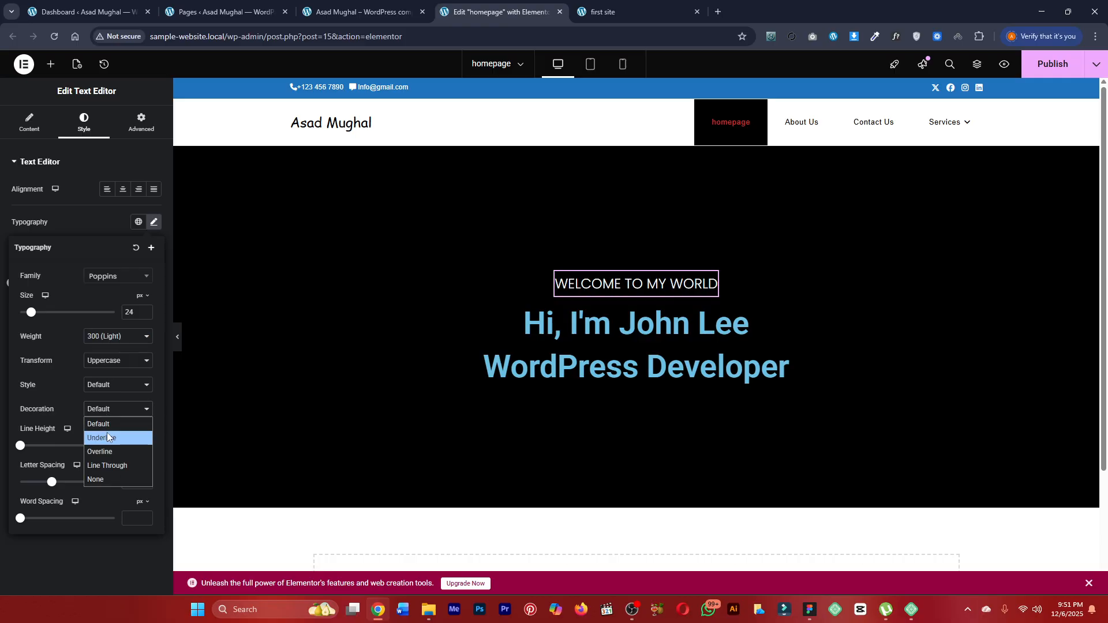
click(73, 397)
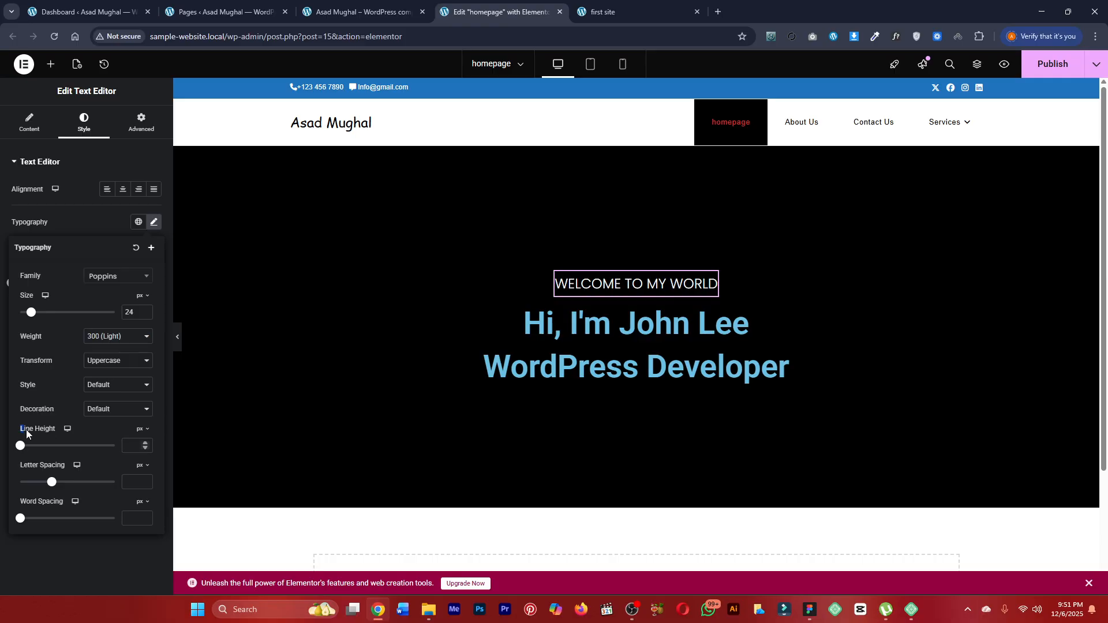
click(90, 433)
Set the welcome line's letter spacing to 3.5 px and its word spacing to 0 px.
mouse_move(52, 485)
mouse_down()
mouse_move(81, 486)
mouse_move(53, 490)
mouse_up()
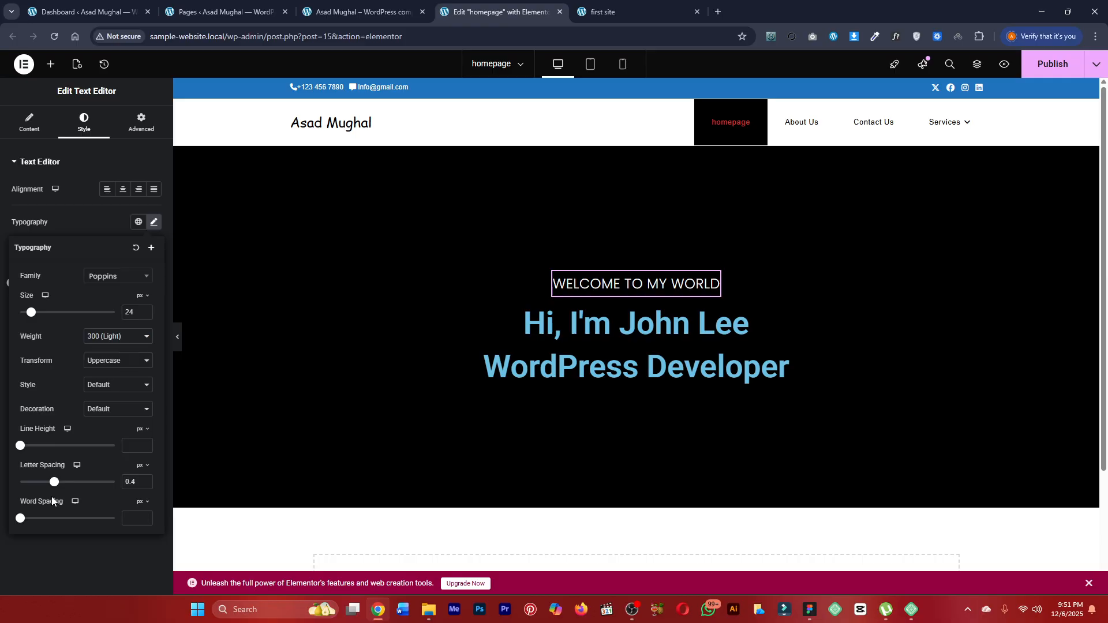
mouse_move(23, 521)
mouse_down()
mouse_move(76, 519)
mouse_move(34, 521)
mouse_up()
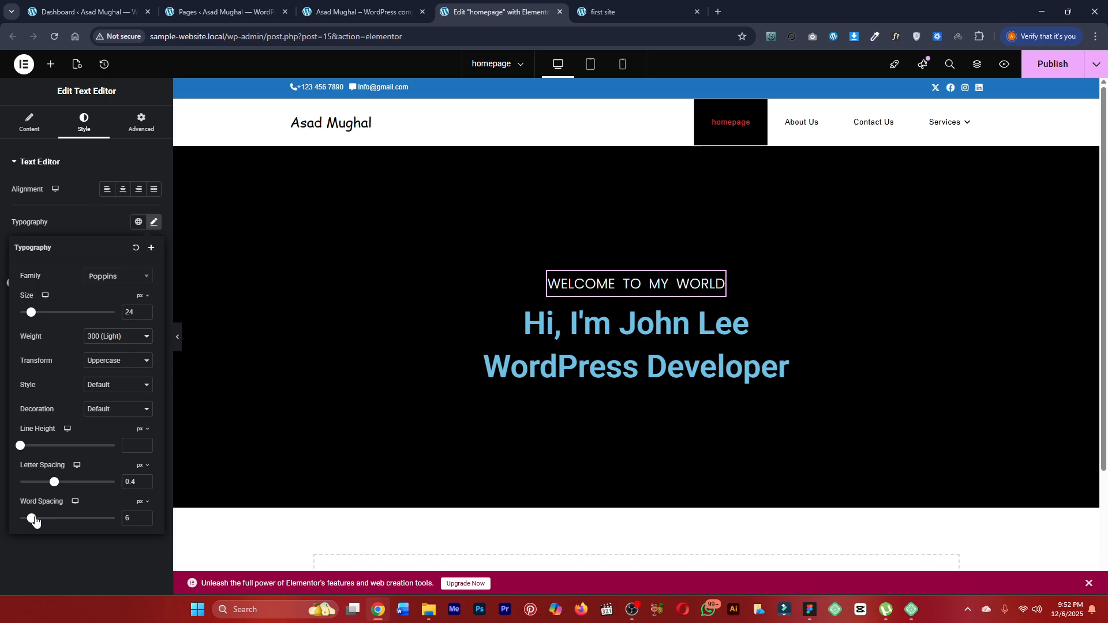
right_click(39, 519)
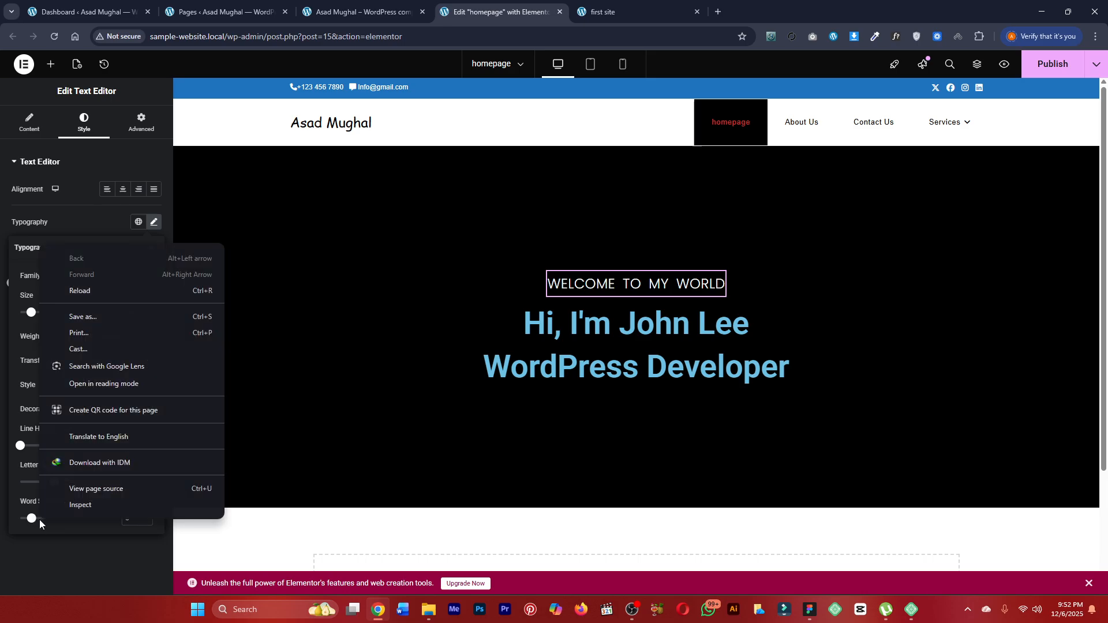
click(28, 494)
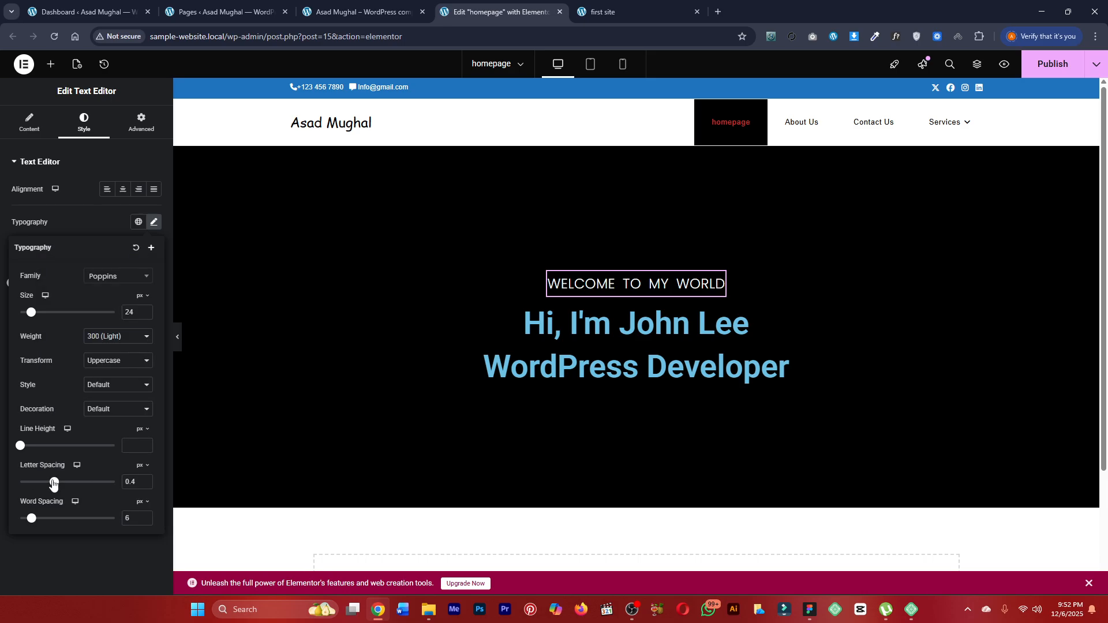
drag(53, 484, 72, 485)
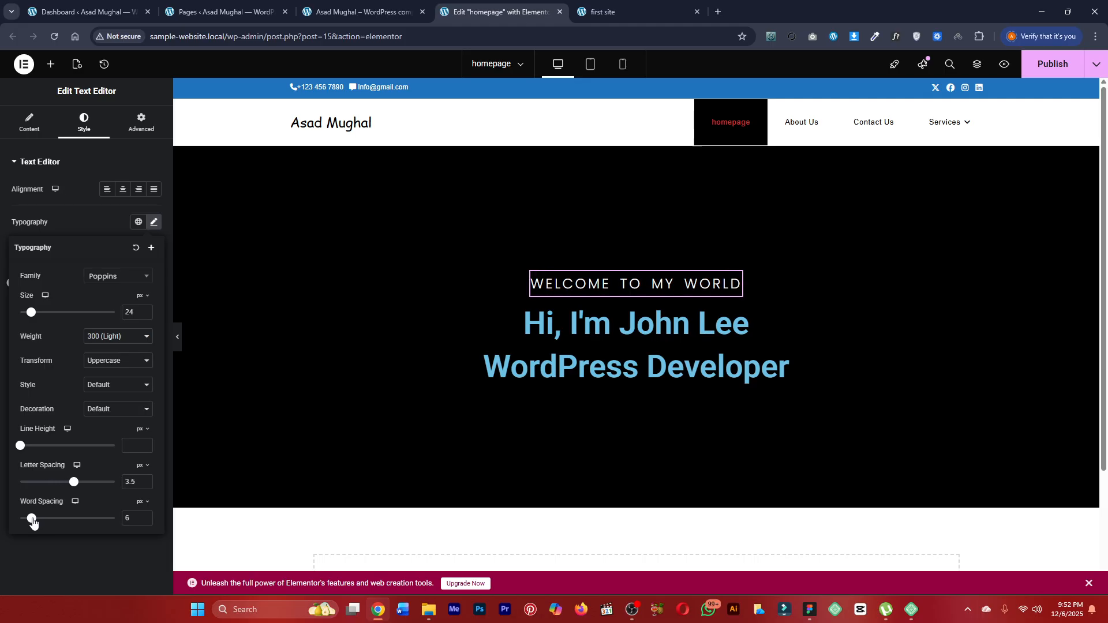
drag(32, 518, 21, 520)
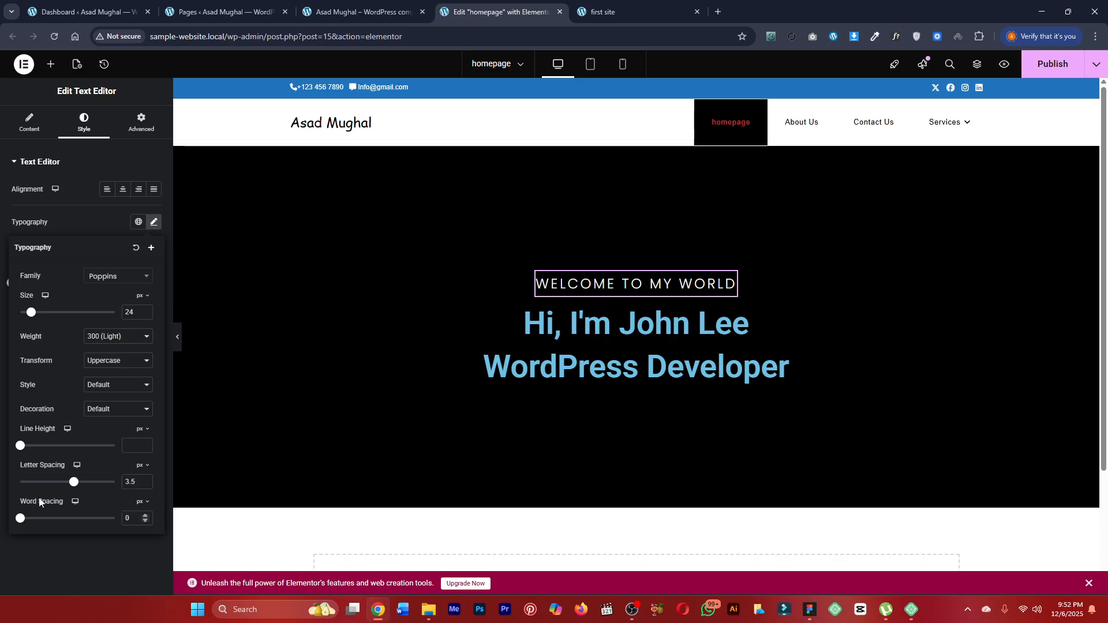
click(86, 225)
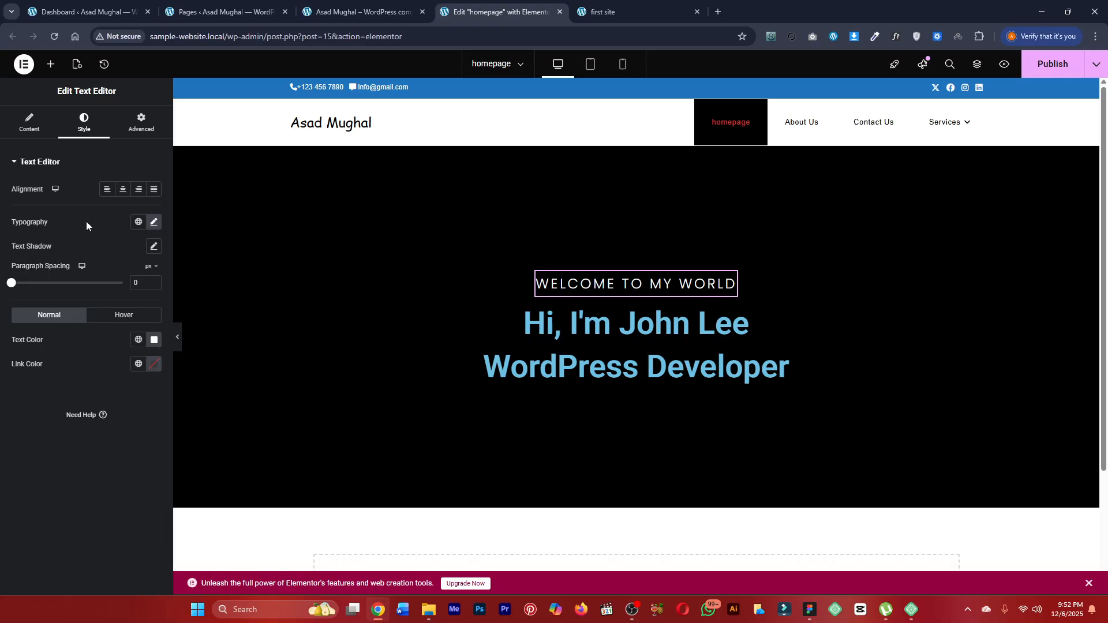
Compare the hero text with the first site reference page and select the main greeting heading on the homepage.
click(606, 12)
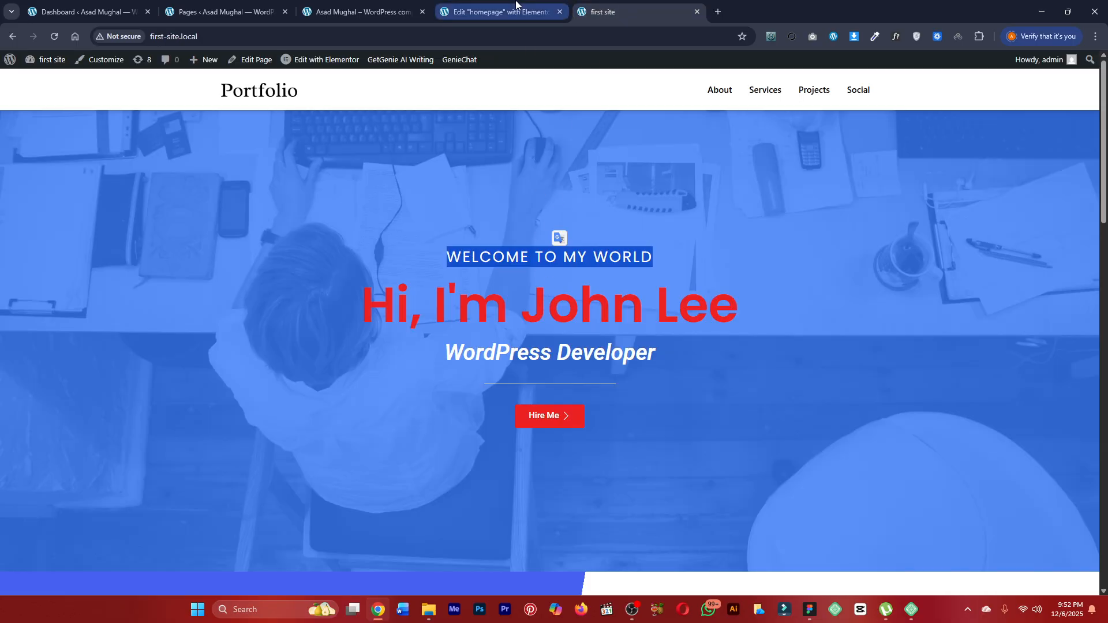
click(500, 12)
click(533, 323)
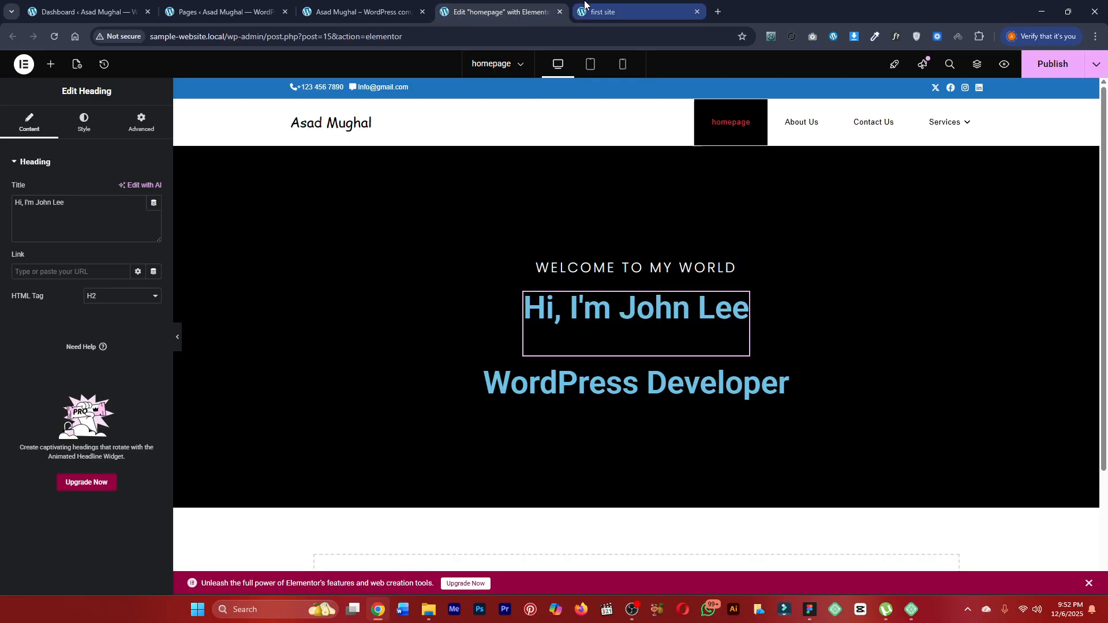
click(607, 12)
click(499, 11)
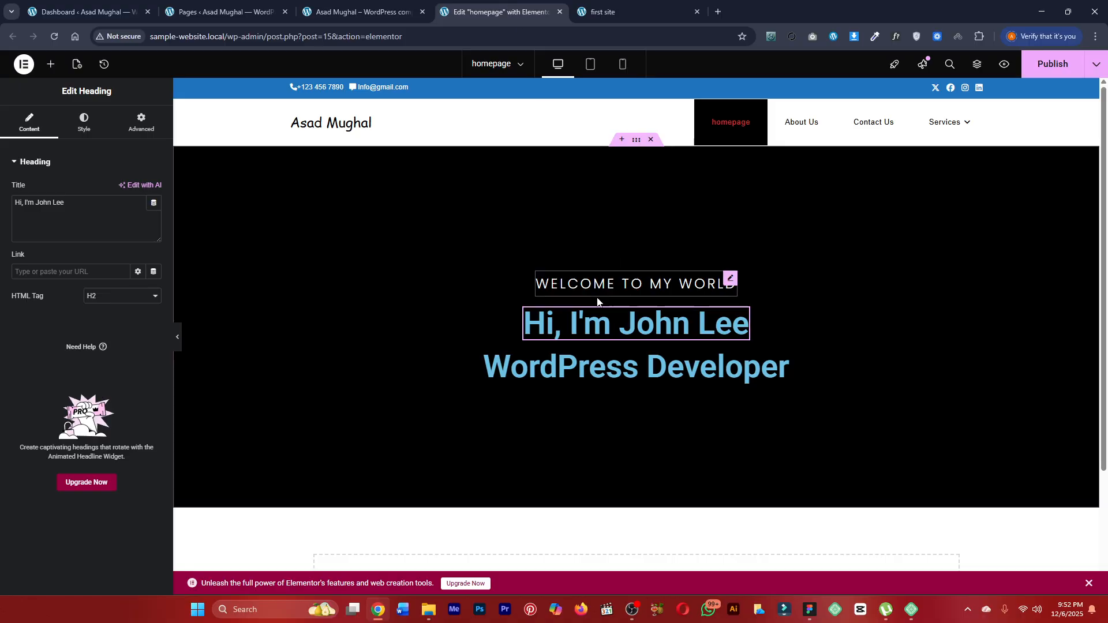
Change the main greeting heading's HTML tag to H1.
click(84, 122)
click(42, 130)
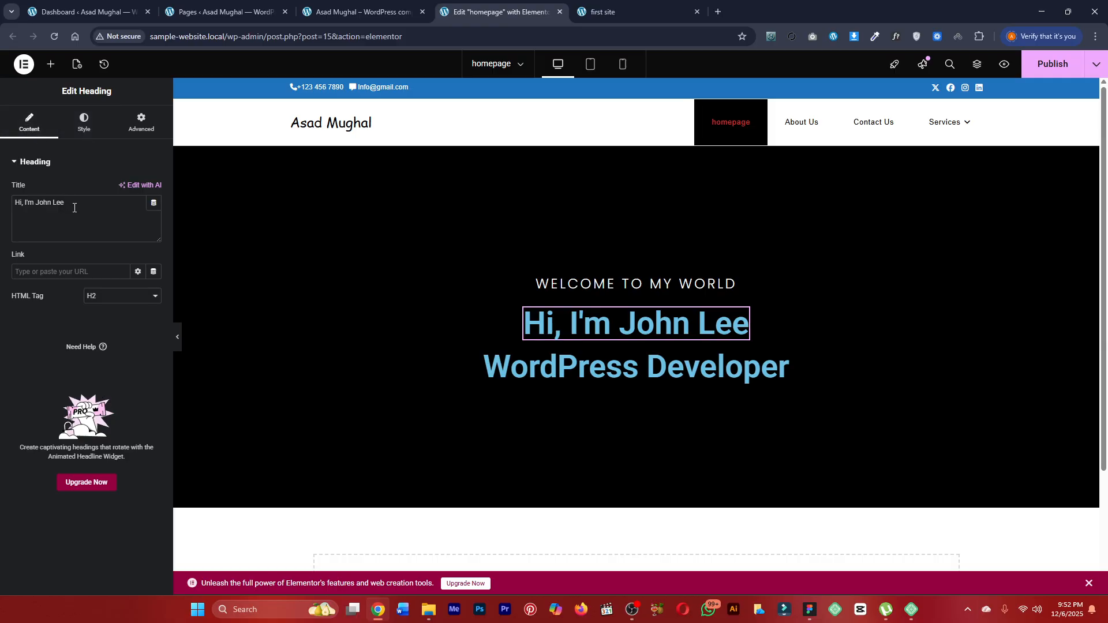
drag(74, 207, 5, 210)
click(26, 262)
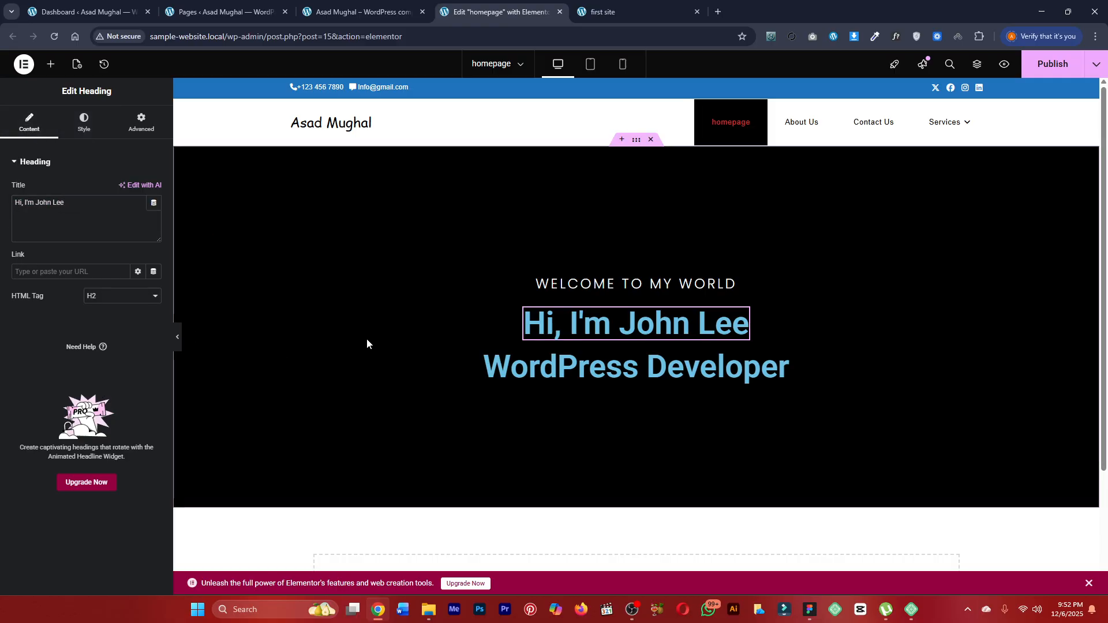
click(59, 274)
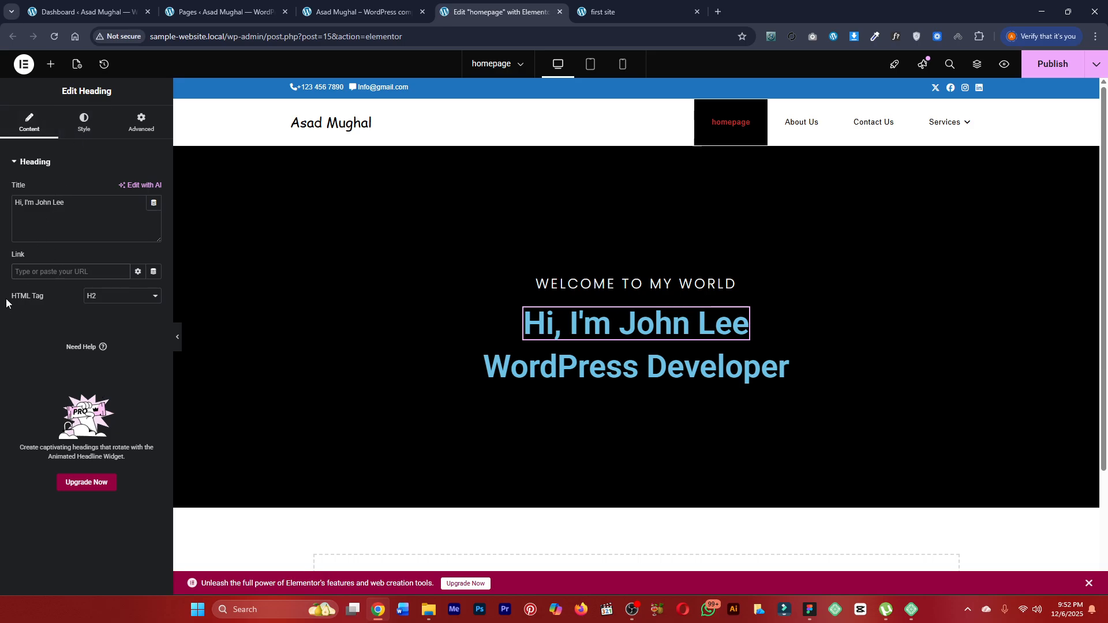
click(60, 302)
drag(55, 301, 4, 299)
click(98, 298)
click(98, 312)
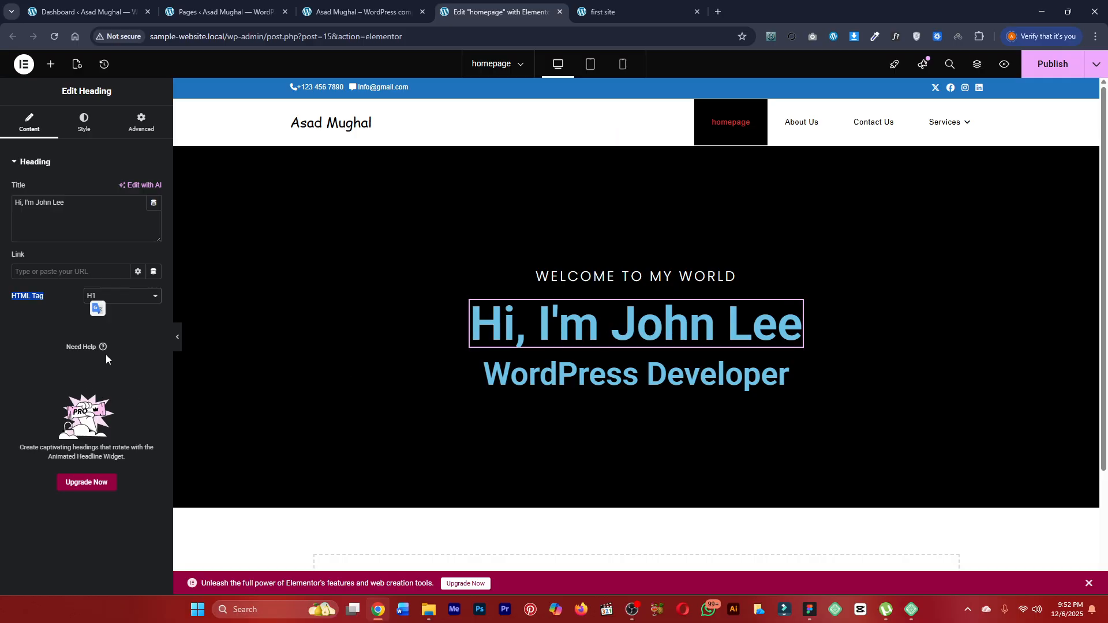
click(71, 325)
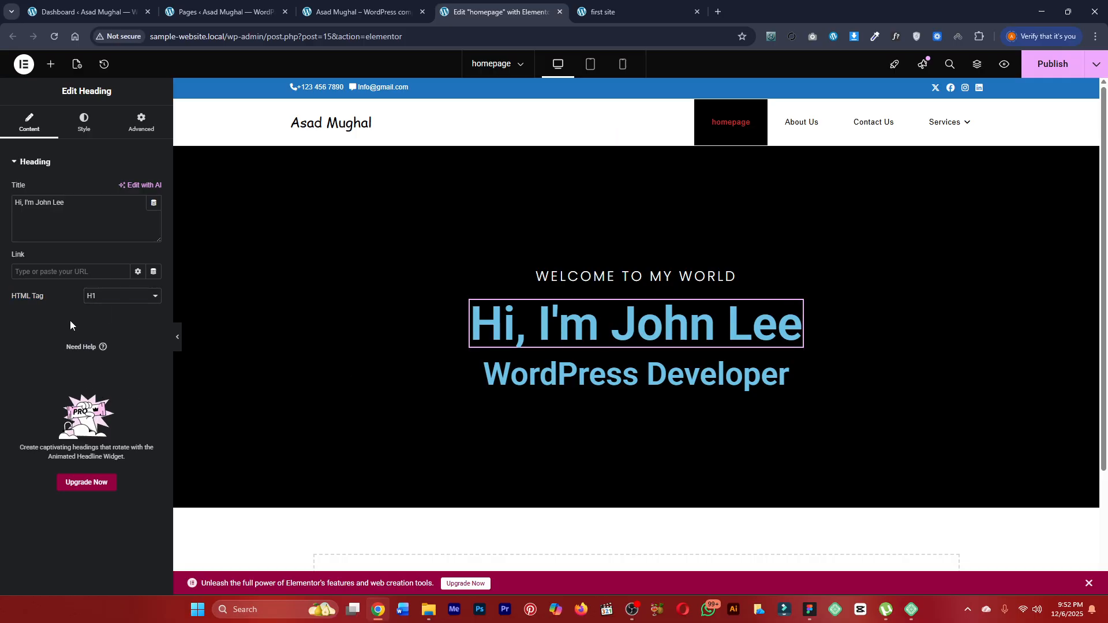
Review the greeting heading's alignment option and the parent container's layout settings, and return to the heading's style settings.
click(80, 137)
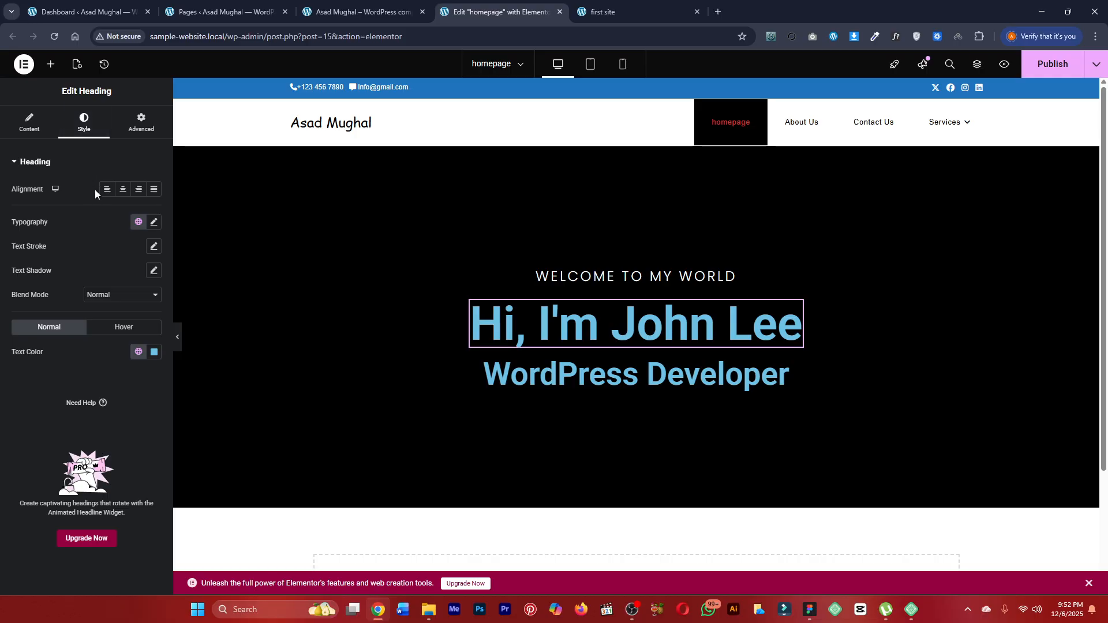
click(123, 190)
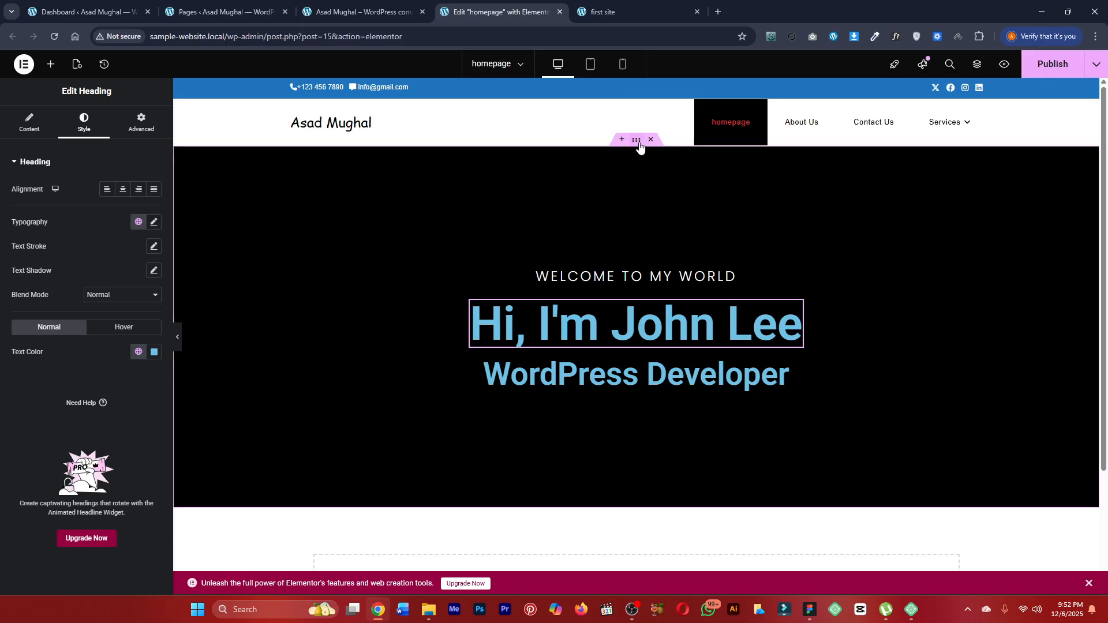
click(636, 140)
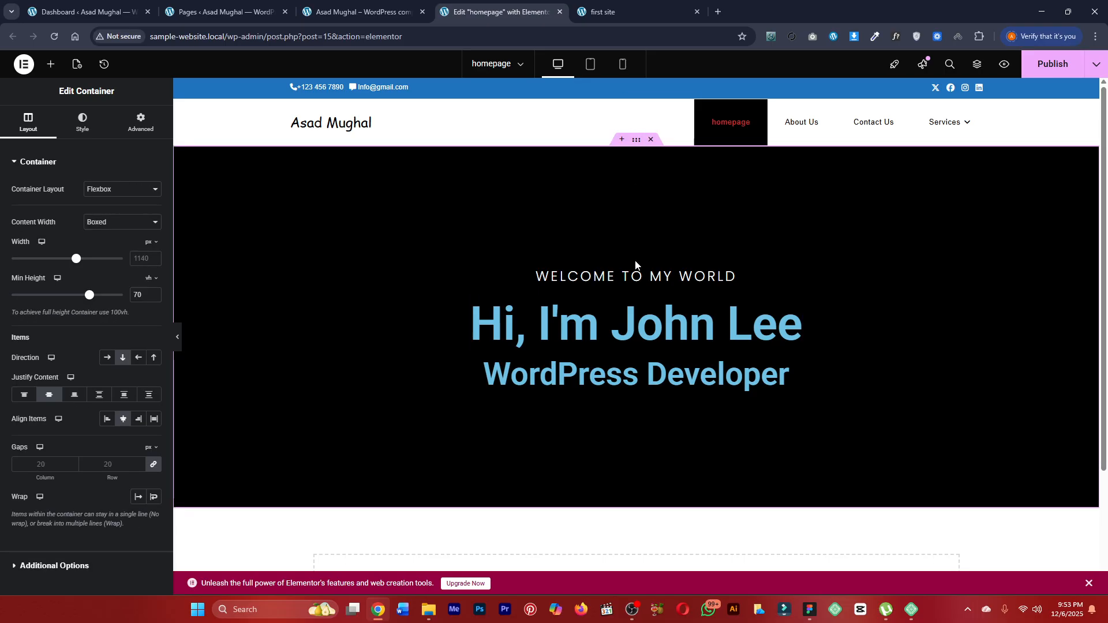
click(795, 307)
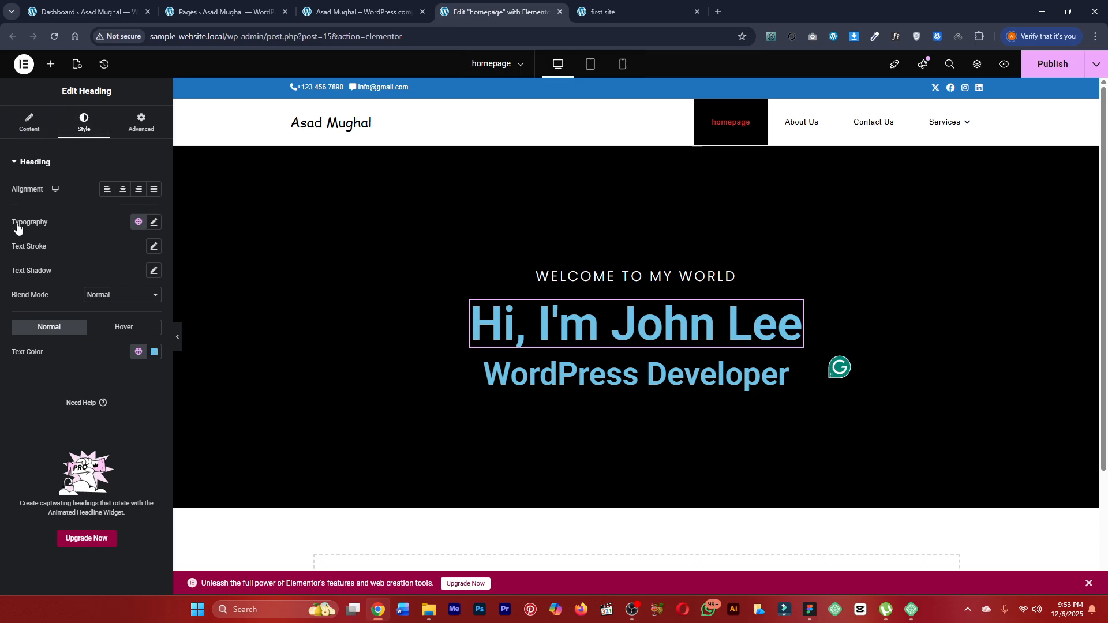
Try a 3 px red text stroke on the greeting heading, and reset the text stroke to its default.
mouse_move(11, 222)
mouse_down()
mouse_move(33, 225)
mouse_move(38, 251)
mouse_up()
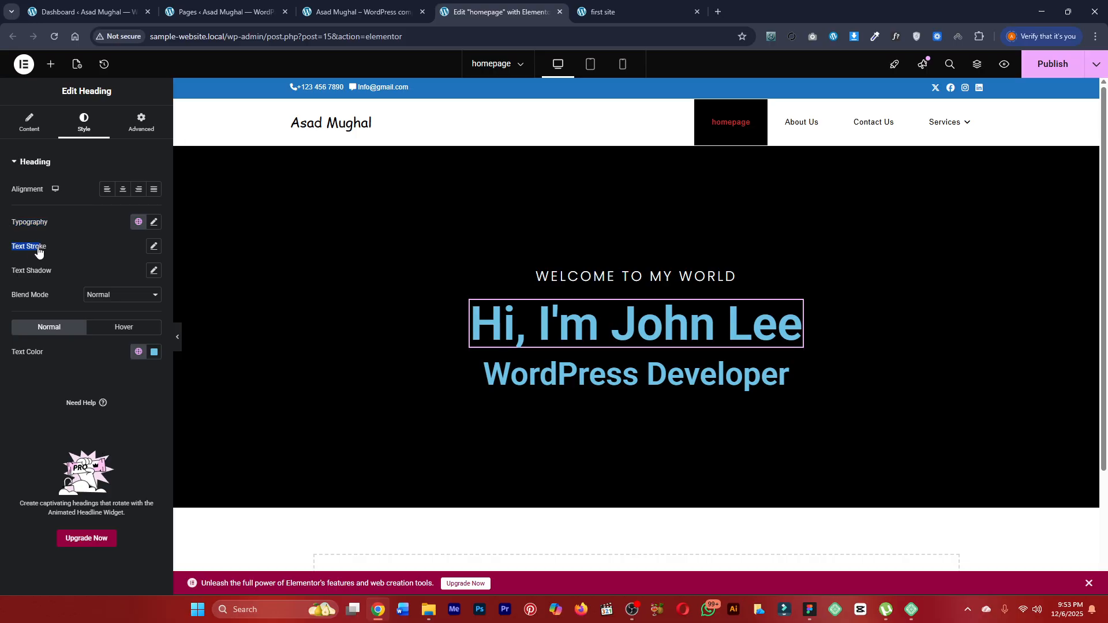
click(153, 248)
drag(21, 292, 49, 296)
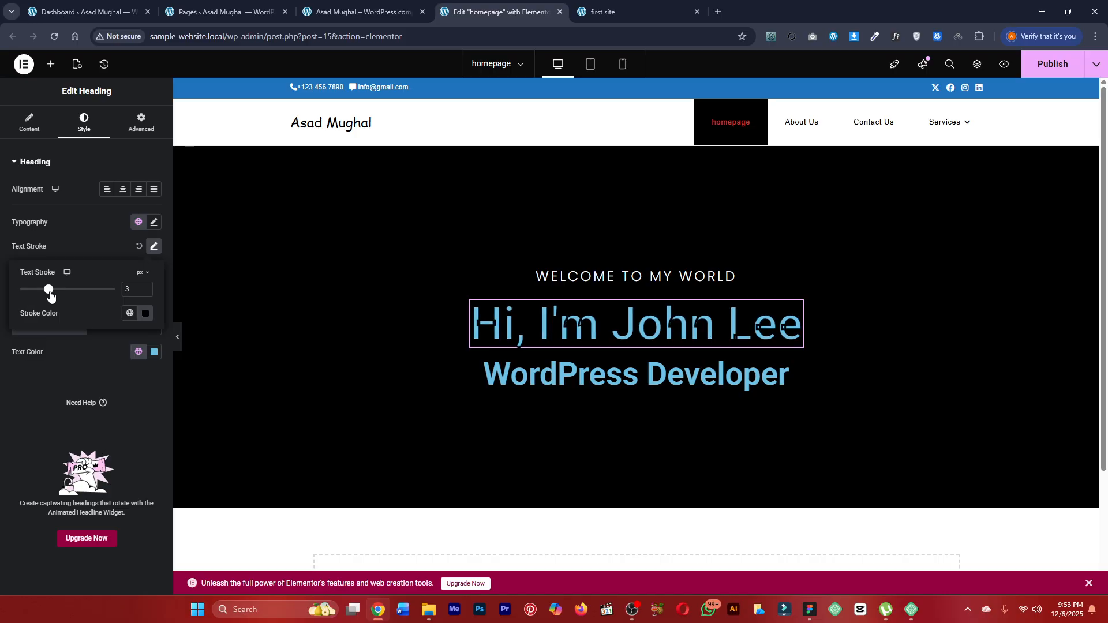
click(145, 314)
mouse_move(118, 362)
mouse_down()
mouse_move(72, 354)
mouse_move(93, 404)
mouse_move(208, 365)
mouse_up()
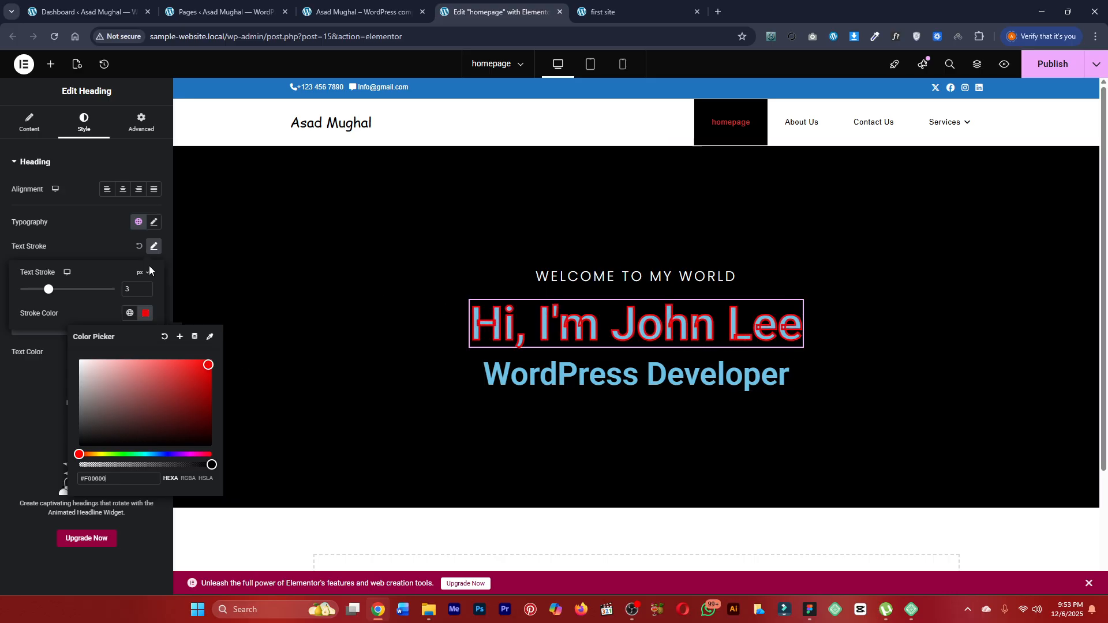
click(116, 245)
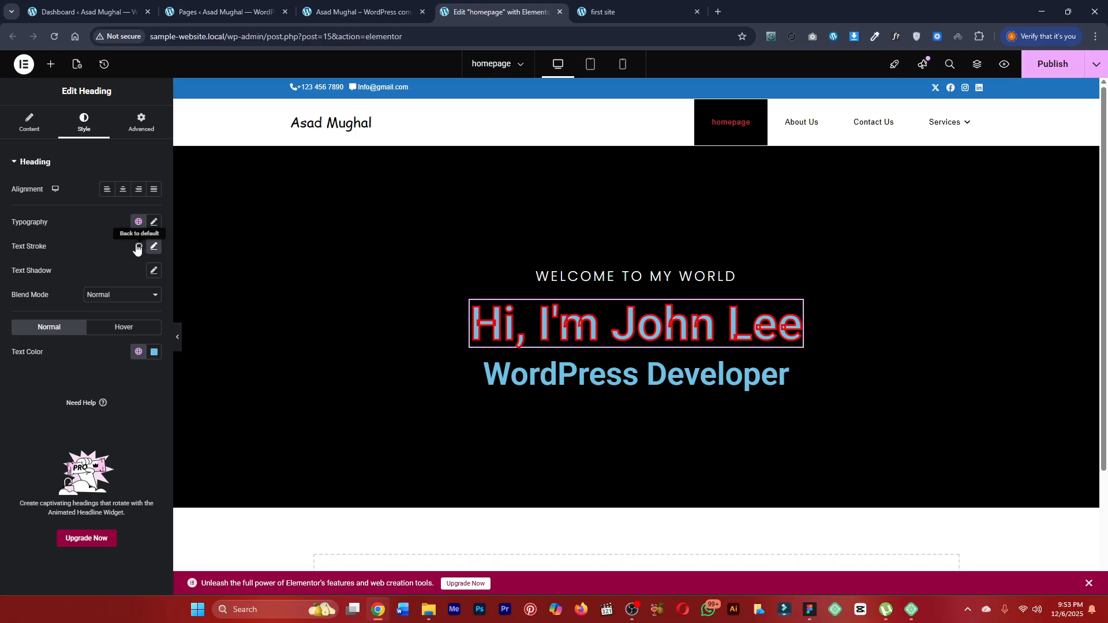
click(138, 247)
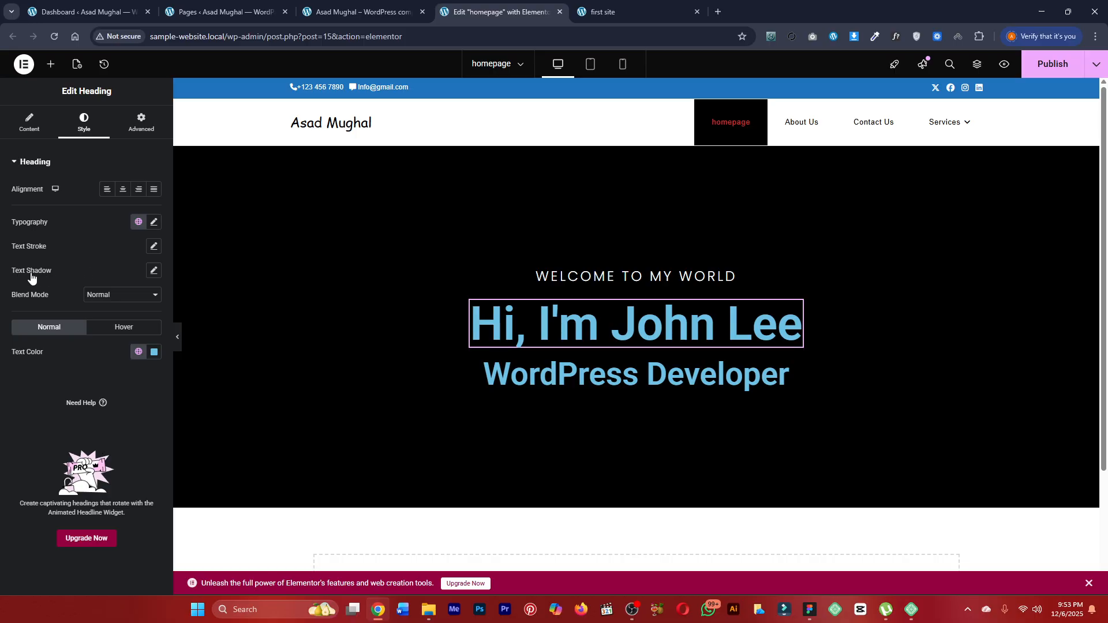
Check the greeting heading's blend mode options and set its text color to red #FF112D.
click(117, 295)
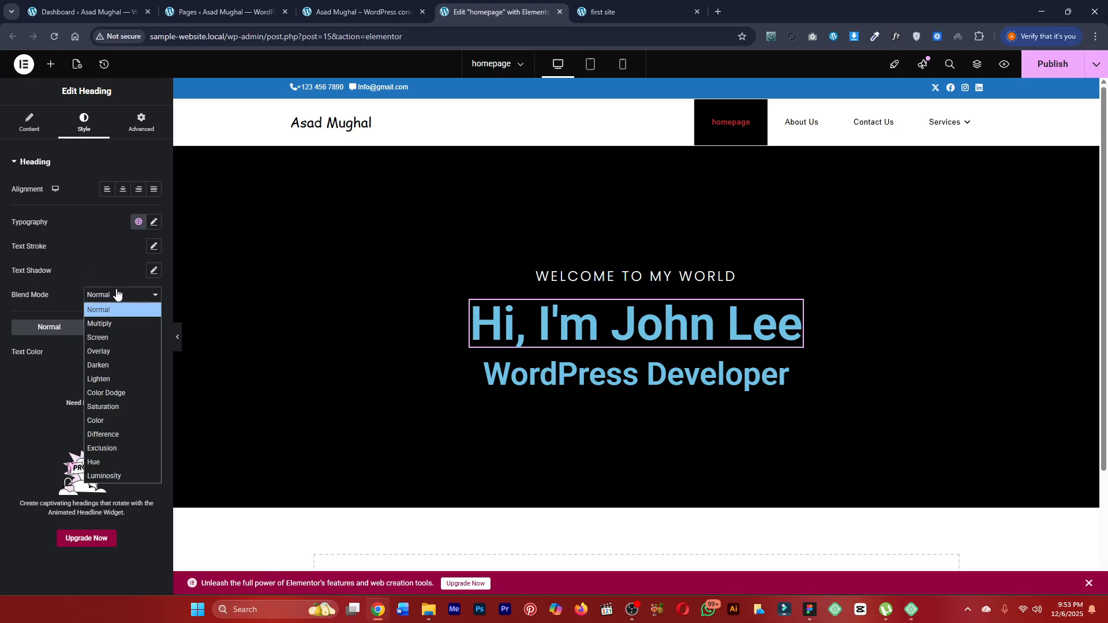
click(115, 295)
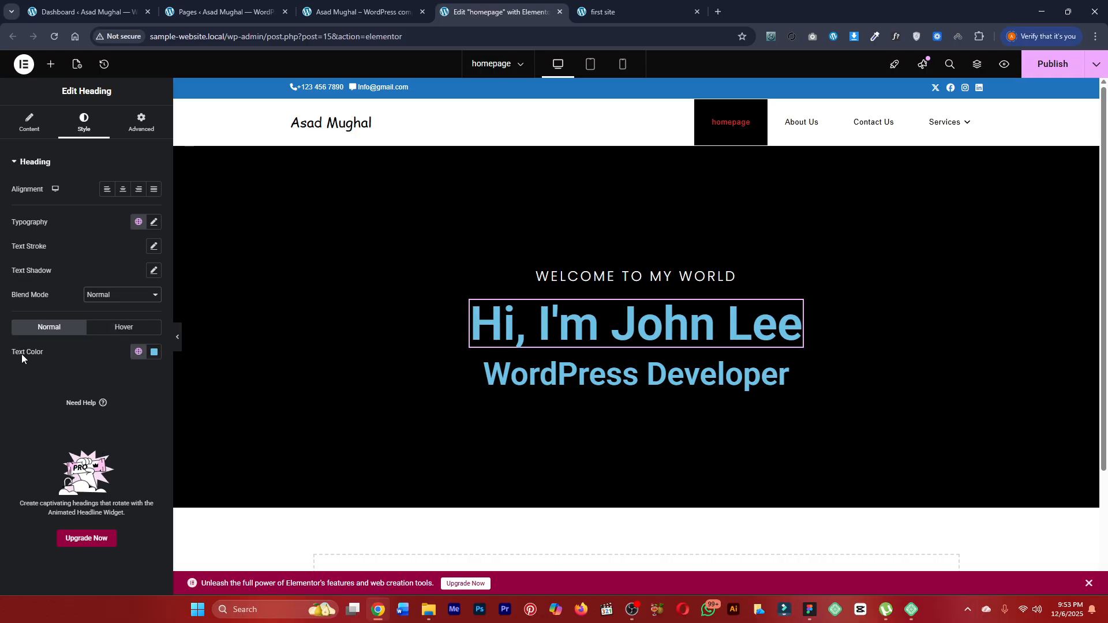
click(154, 354)
drag(160, 494, 218, 494)
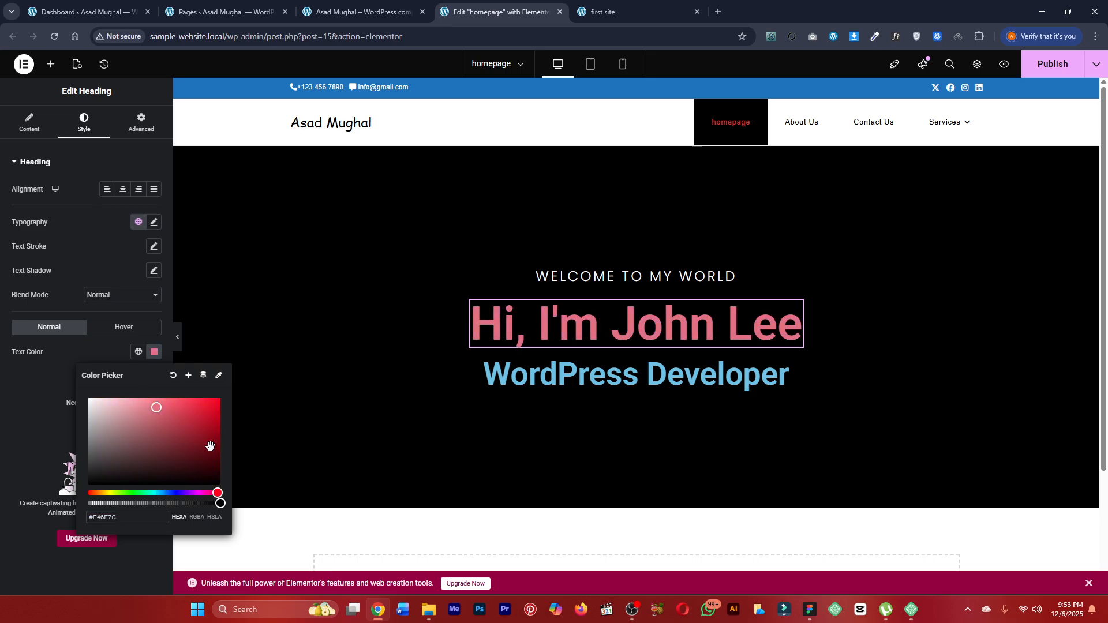
drag(210, 448, 211, 379)
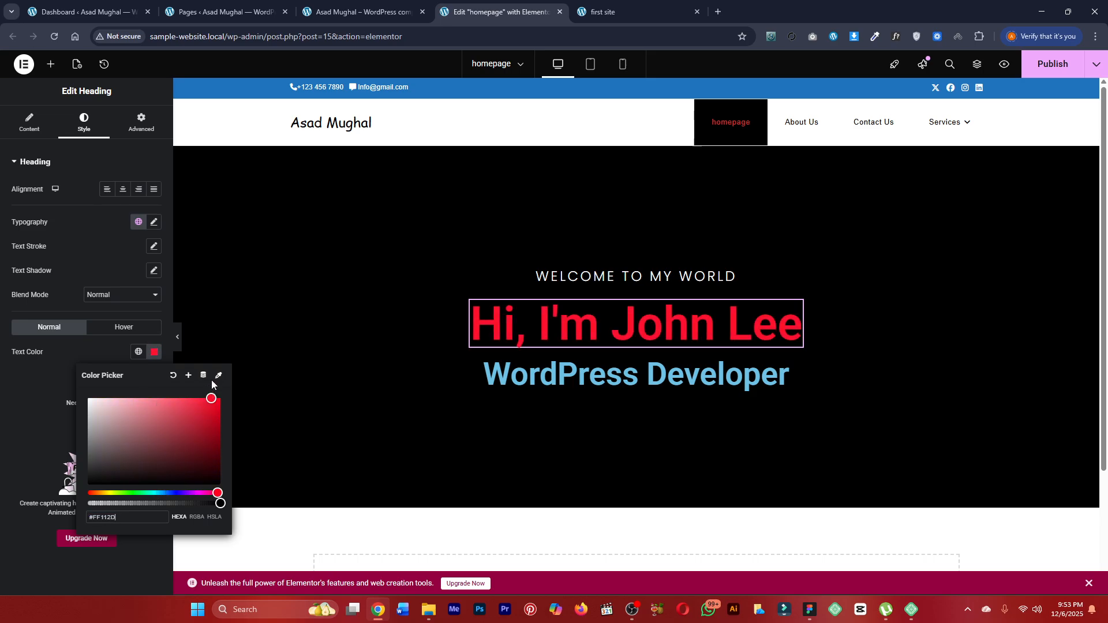
click(71, 355)
Set the greeting heading's font family to Poppins and its weight to 300 (Light).
click(154, 223)
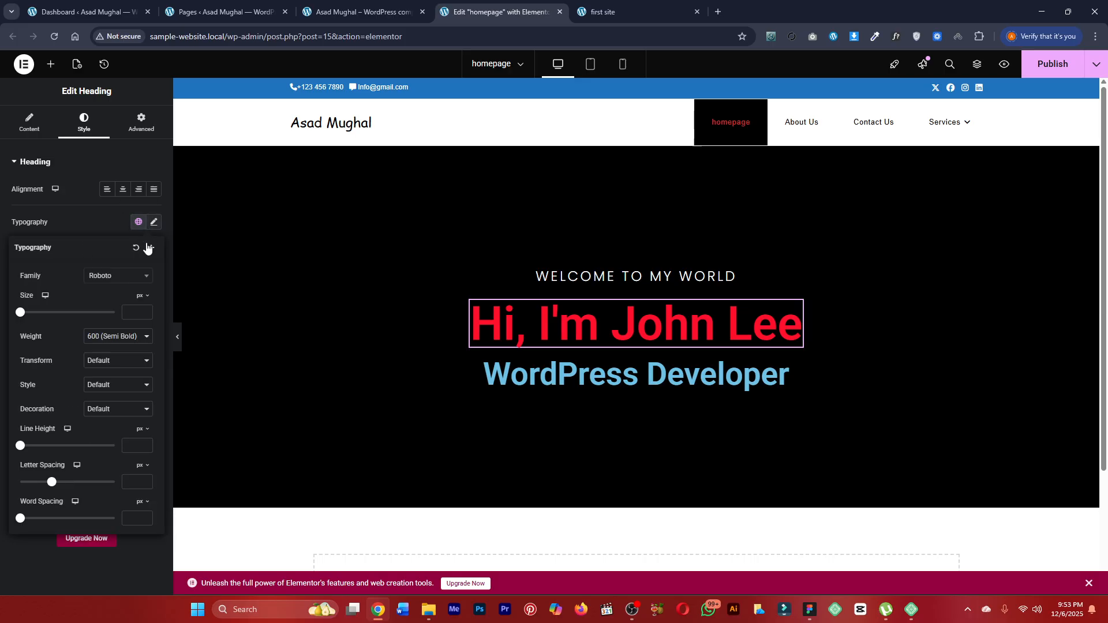
click(118, 277)
text(popp)
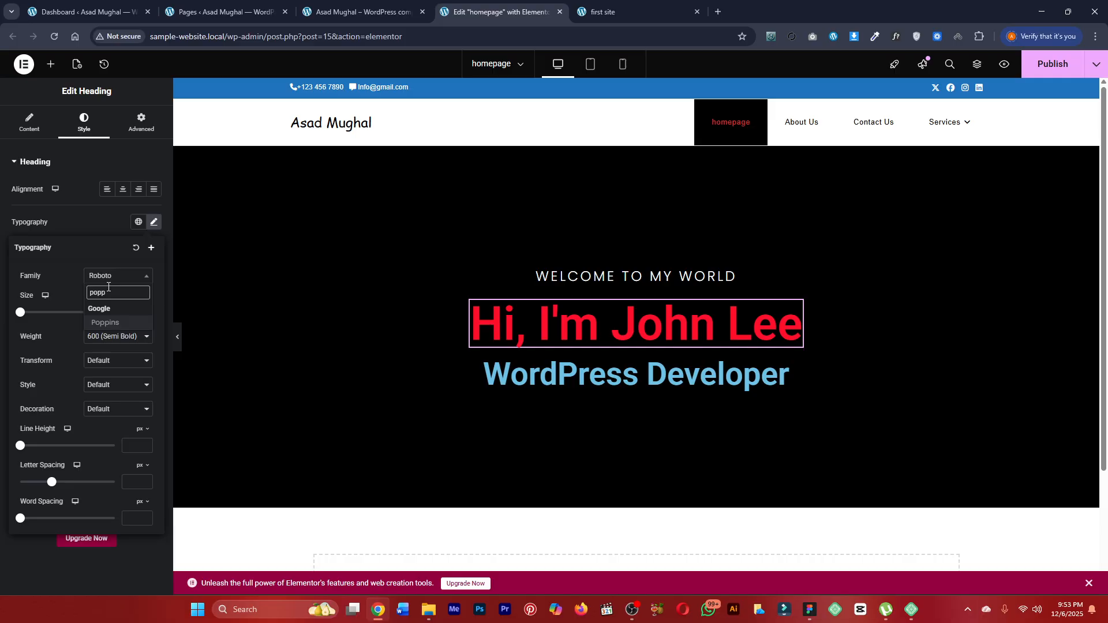
key(Return)
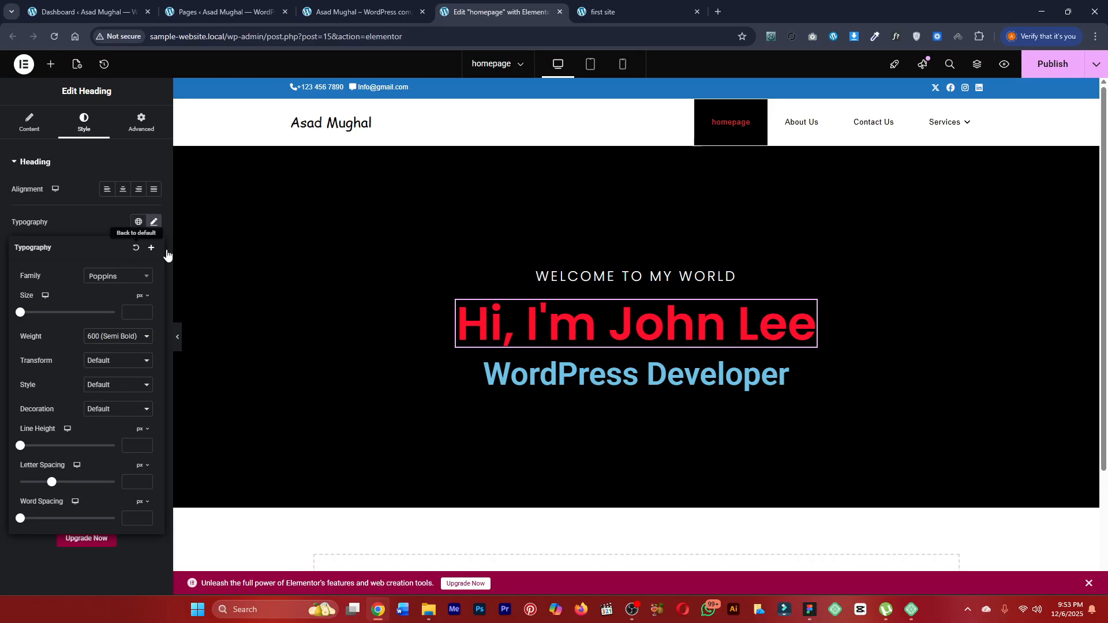
click(603, 11)
click(497, 12)
click(112, 337)
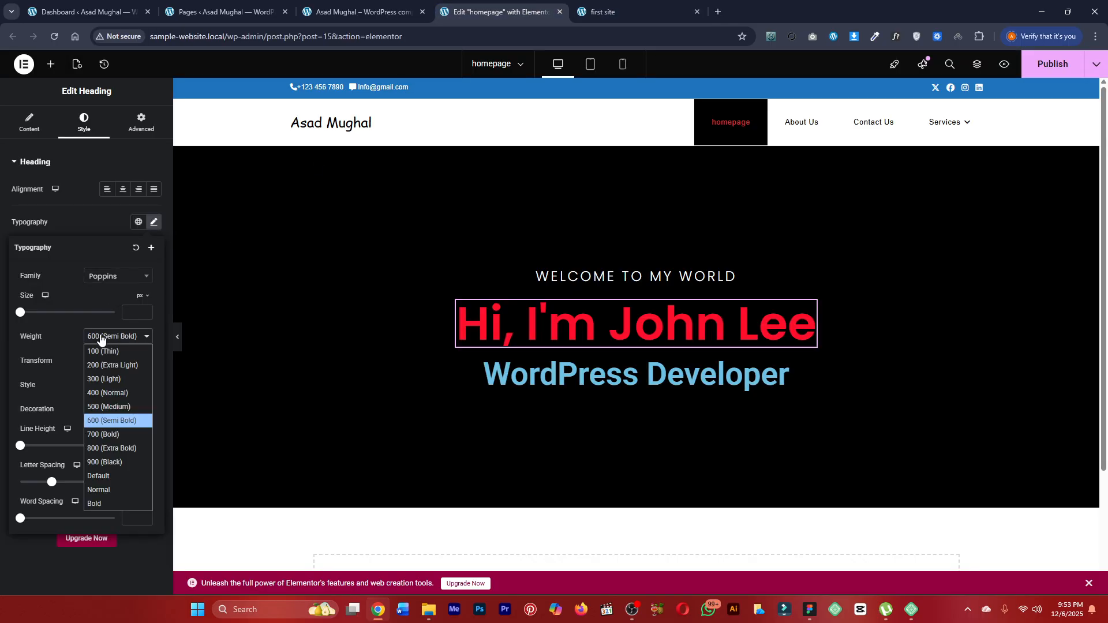
click(100, 375)
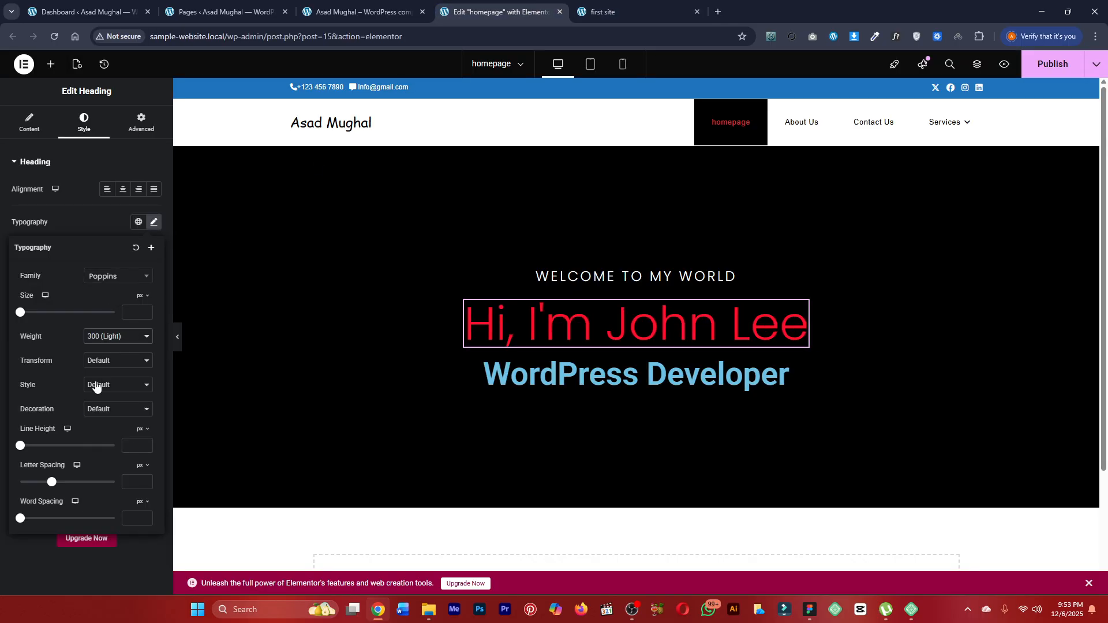
Set the greeting heading's font size to 95 px.
click(127, 311)
text(64)
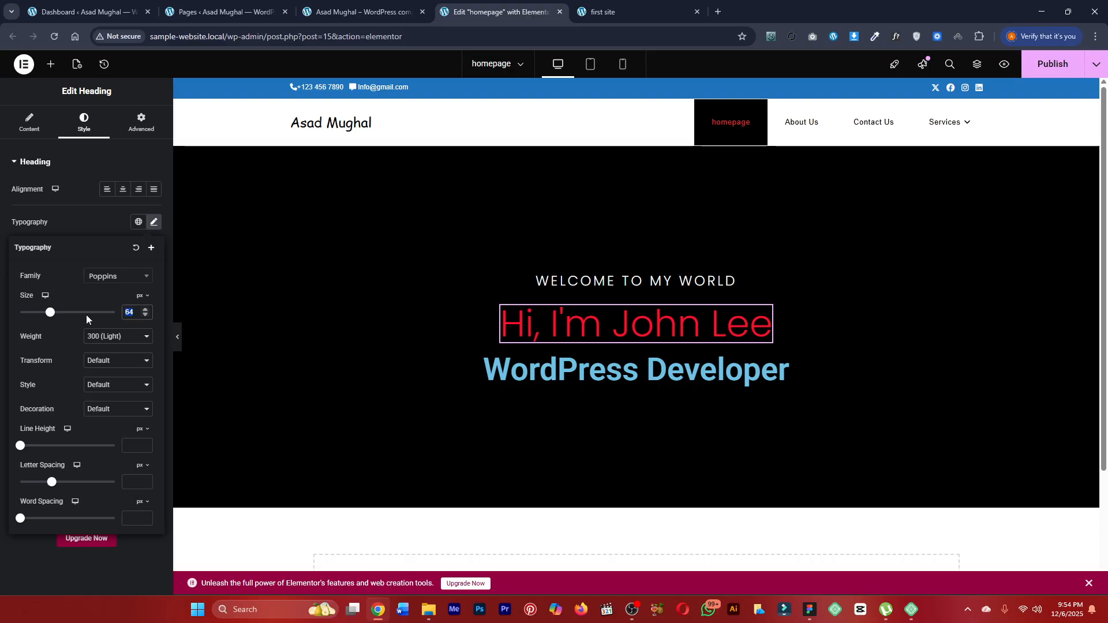
click(145, 310)
click(145, 310)
click(144, 309)
click(145, 310)
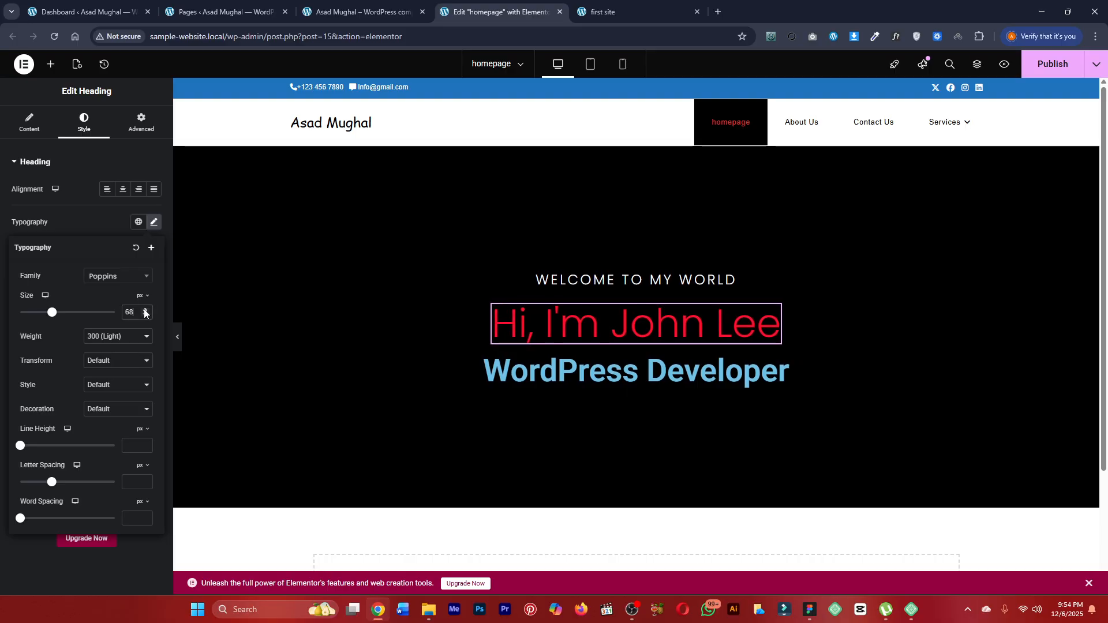
click(145, 310)
click(145, 309)
double_click(131, 311)
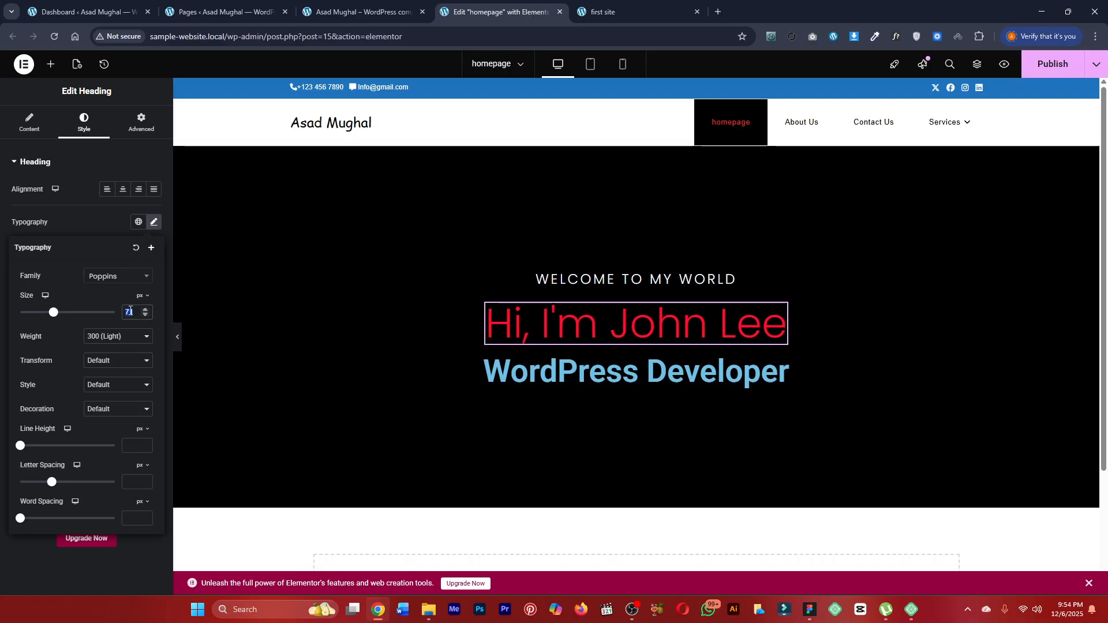
text(90)
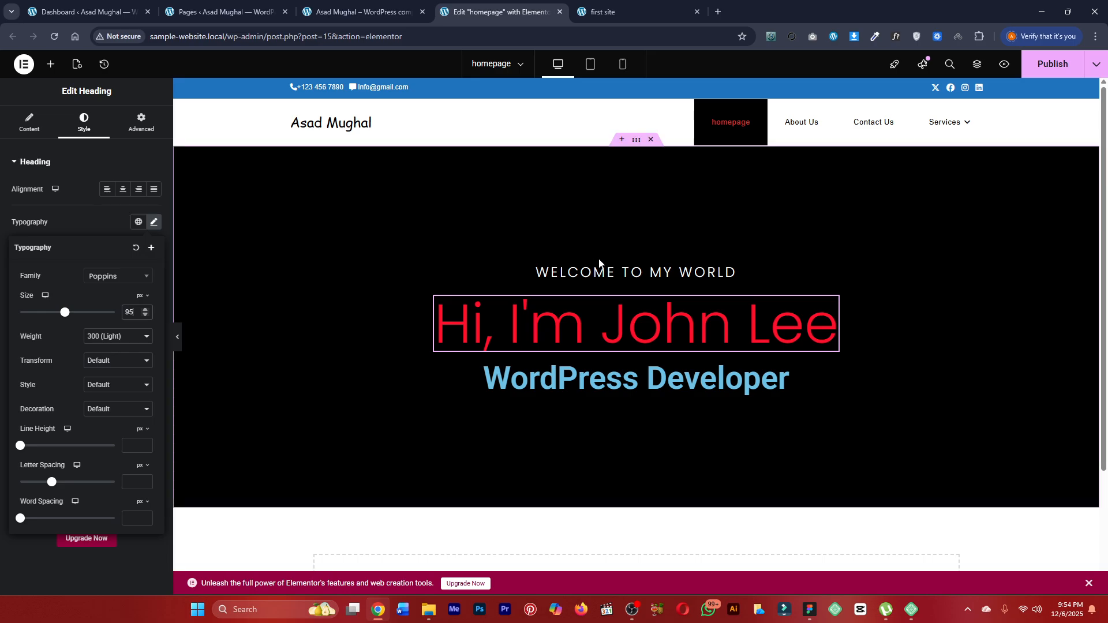
Check the welcome line's typography settings and reselect the greeting heading.
click(604, 275)
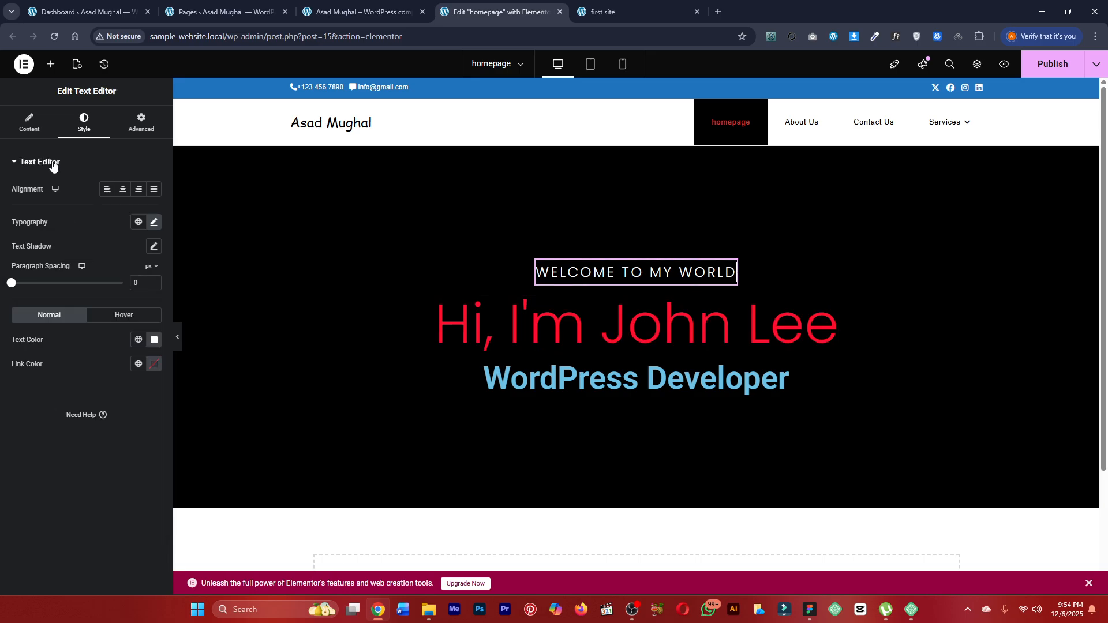
click(154, 222)
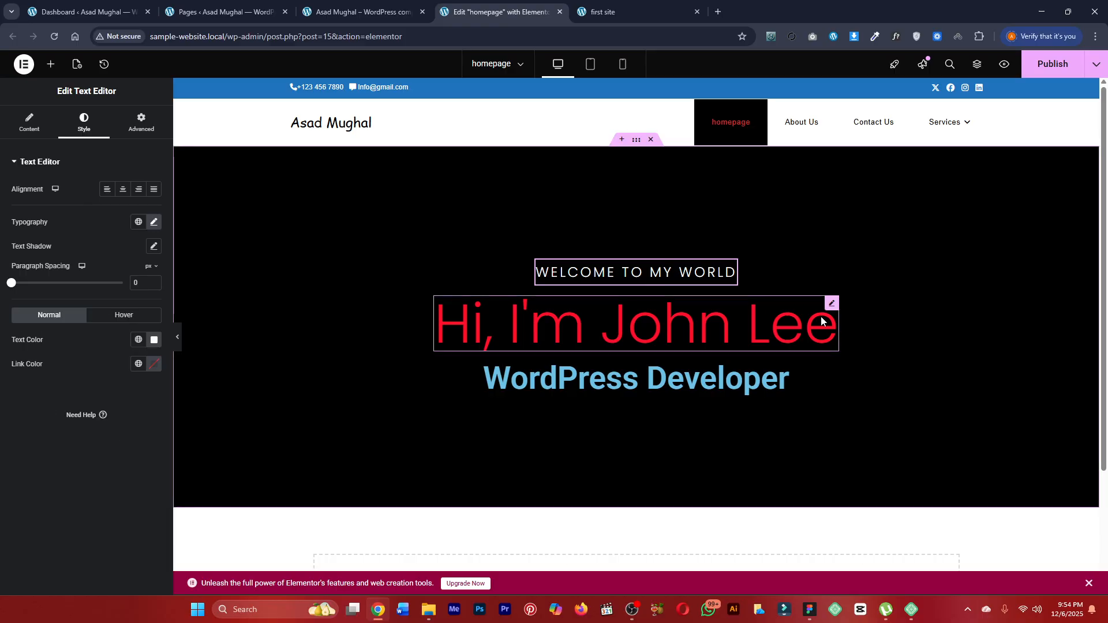
click(749, 326)
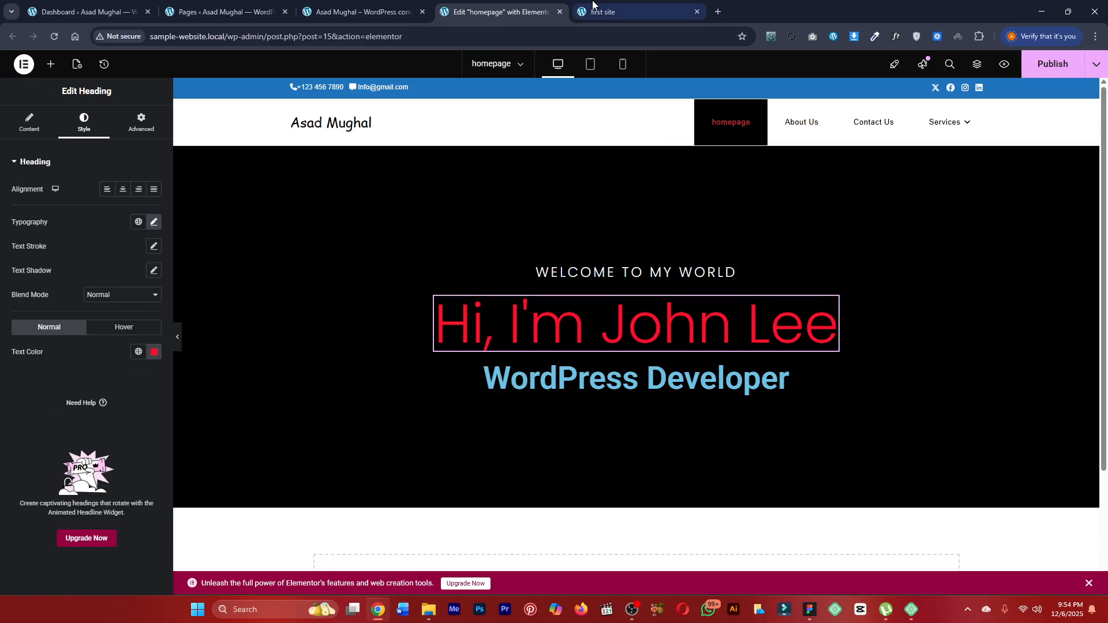
Inspect the greeting heading's font on the first site reference page with WhatFont and compare it with the homepage heading's typography settings.
click(624, 12)
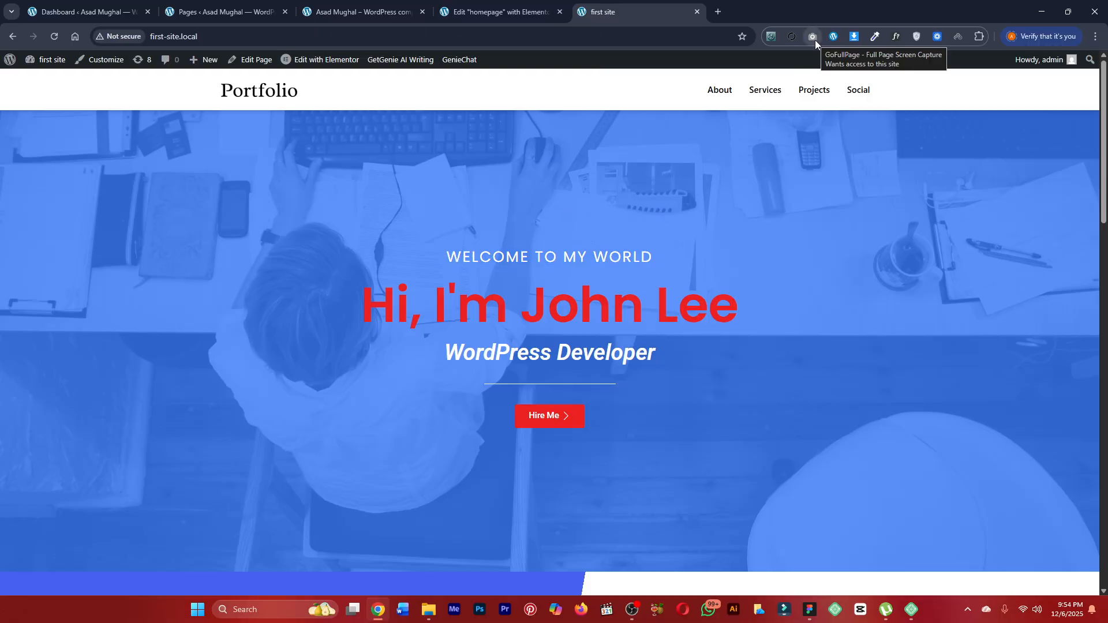
click(898, 37)
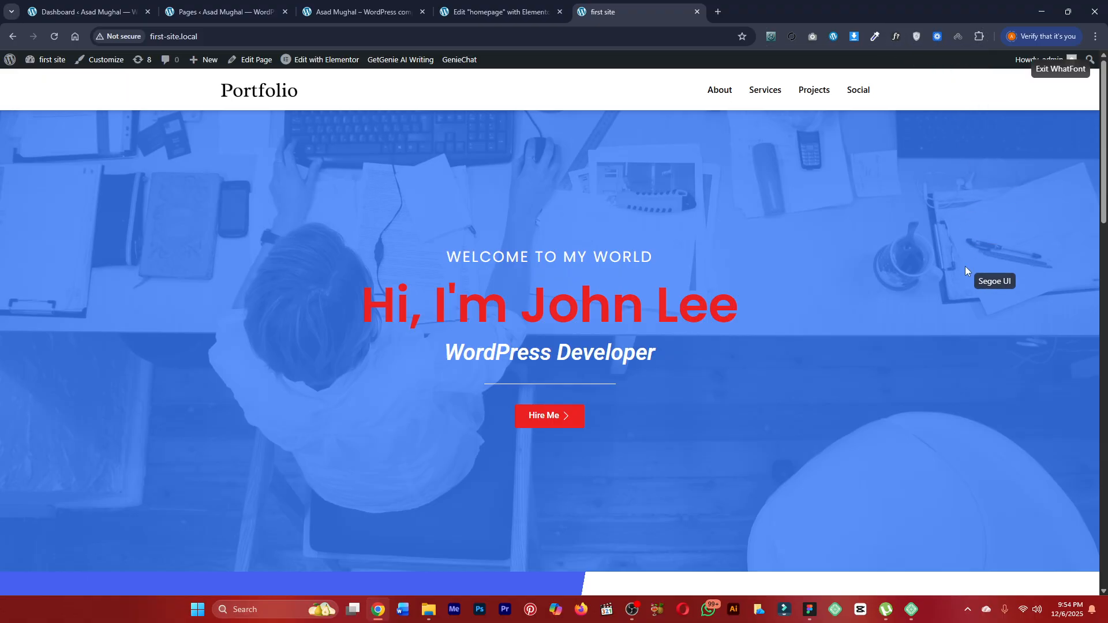
click(633, 307)
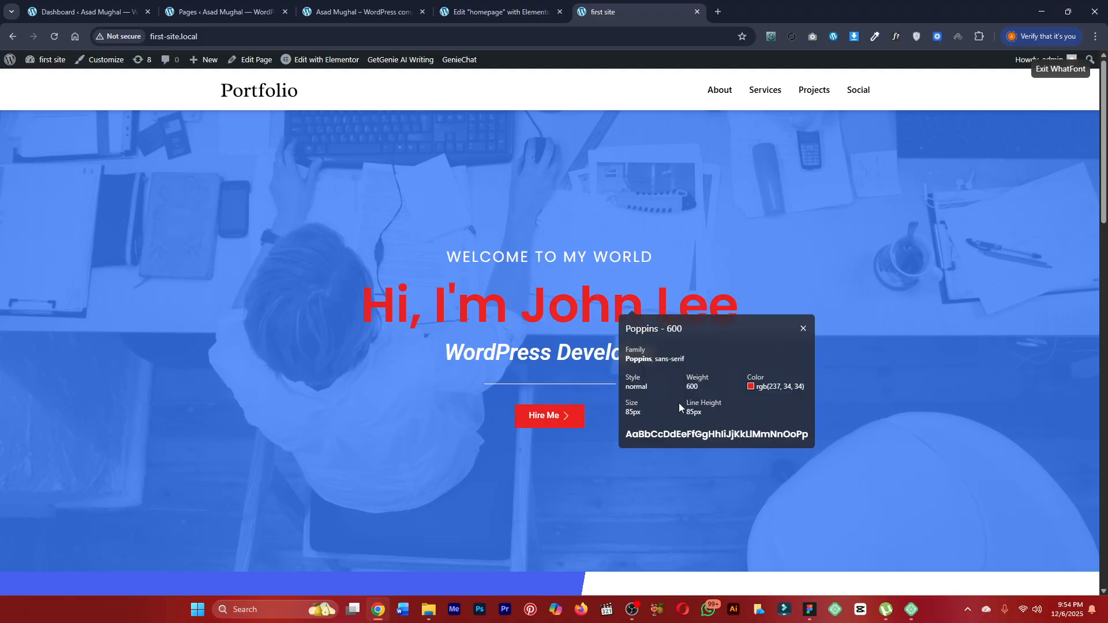
click(673, 176)
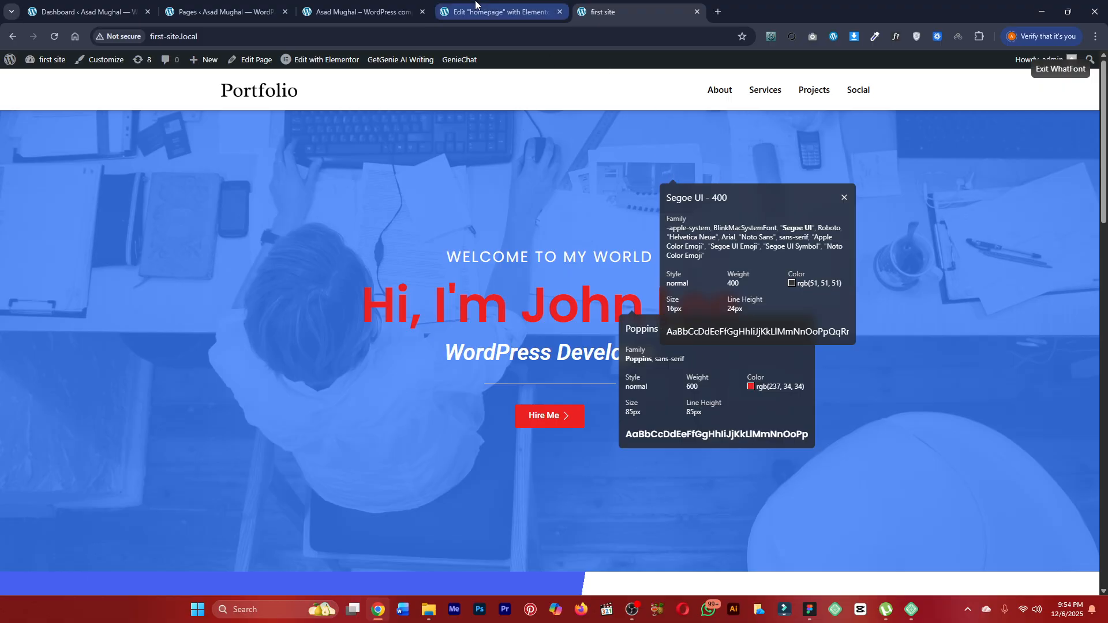
click(844, 197)
click(806, 326)
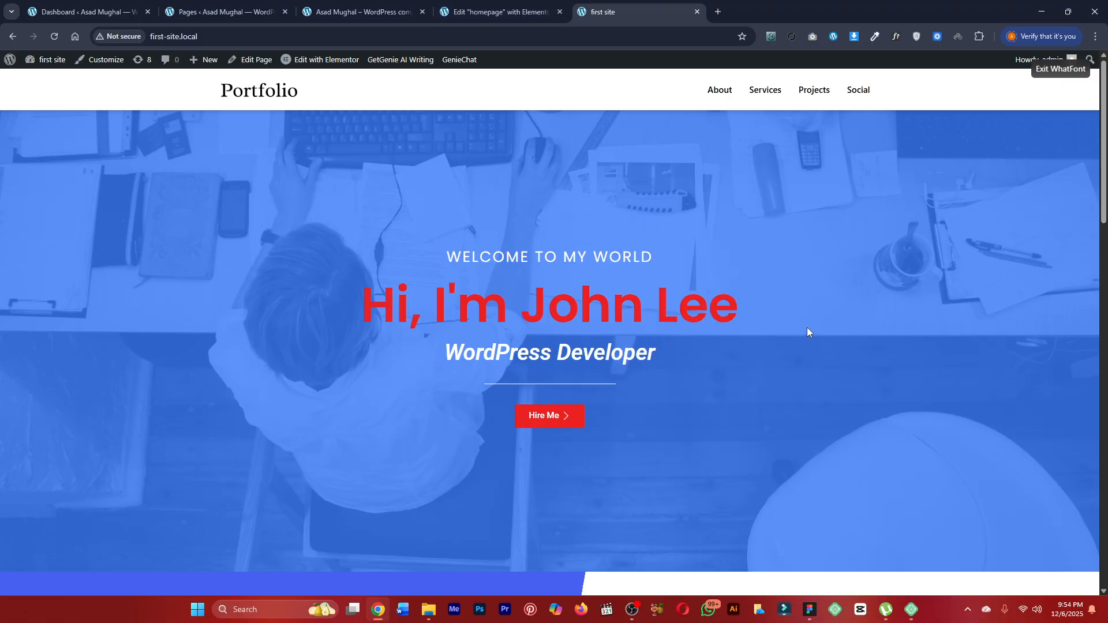
click(1062, 68)
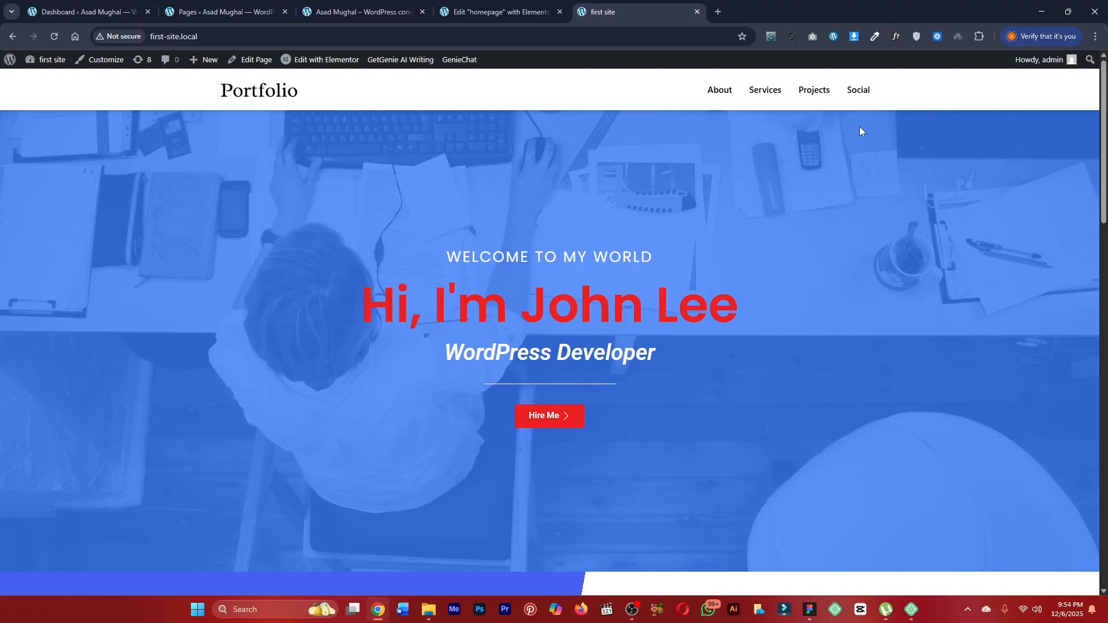
click(496, 11)
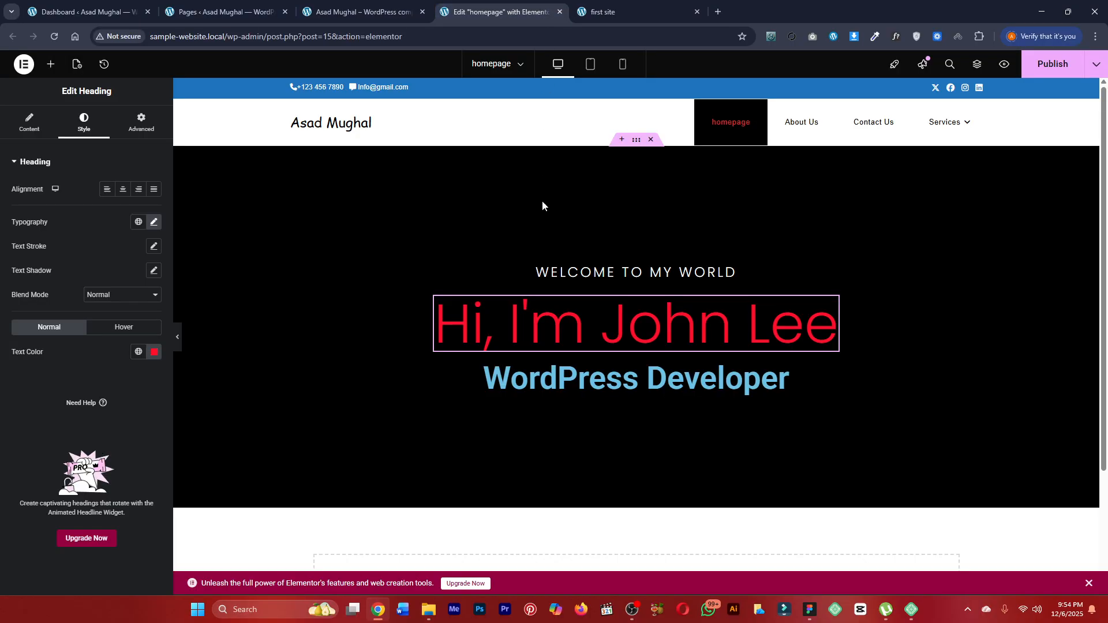
click(154, 224)
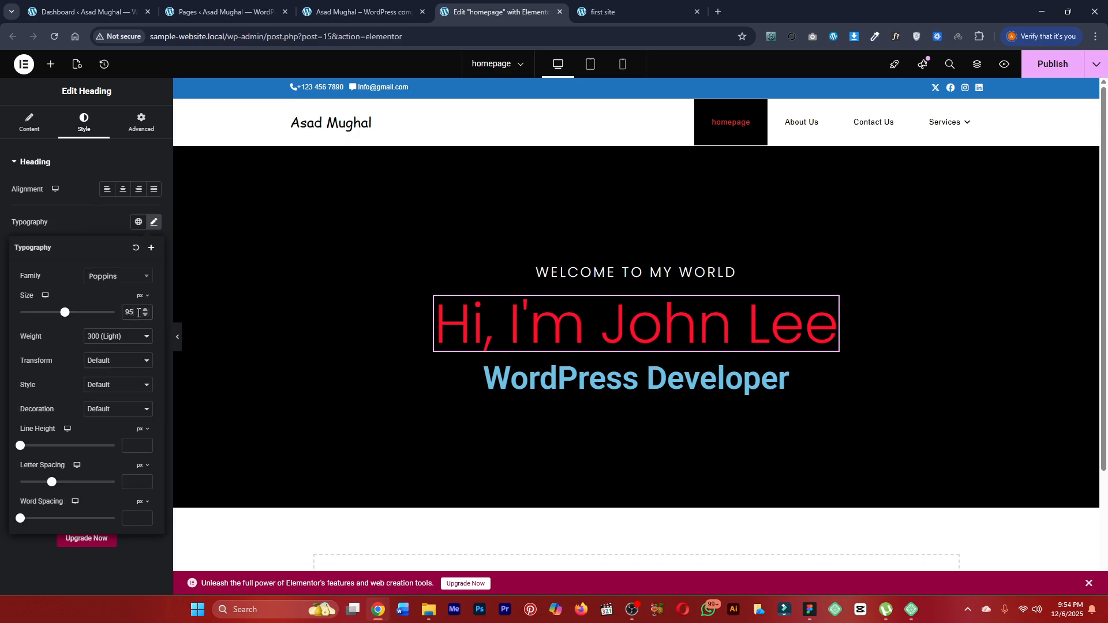
click(84, 202)
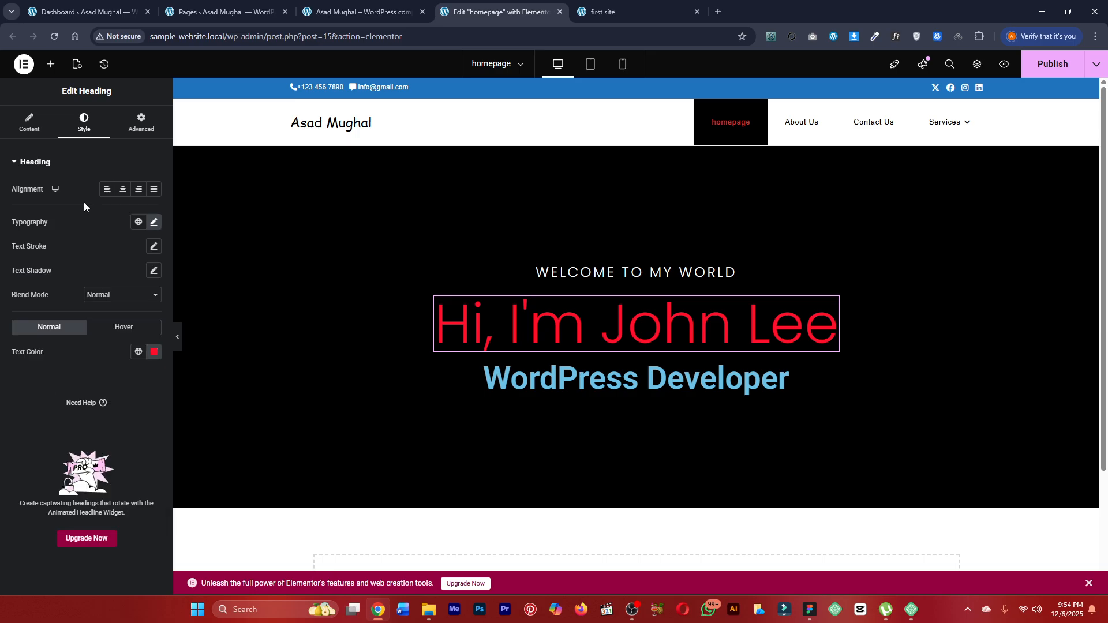
Compare the WordPress Developer subtitle on the first site page with the homepage subtitle and examine the latter's text format and style settings.
click(600, 5)
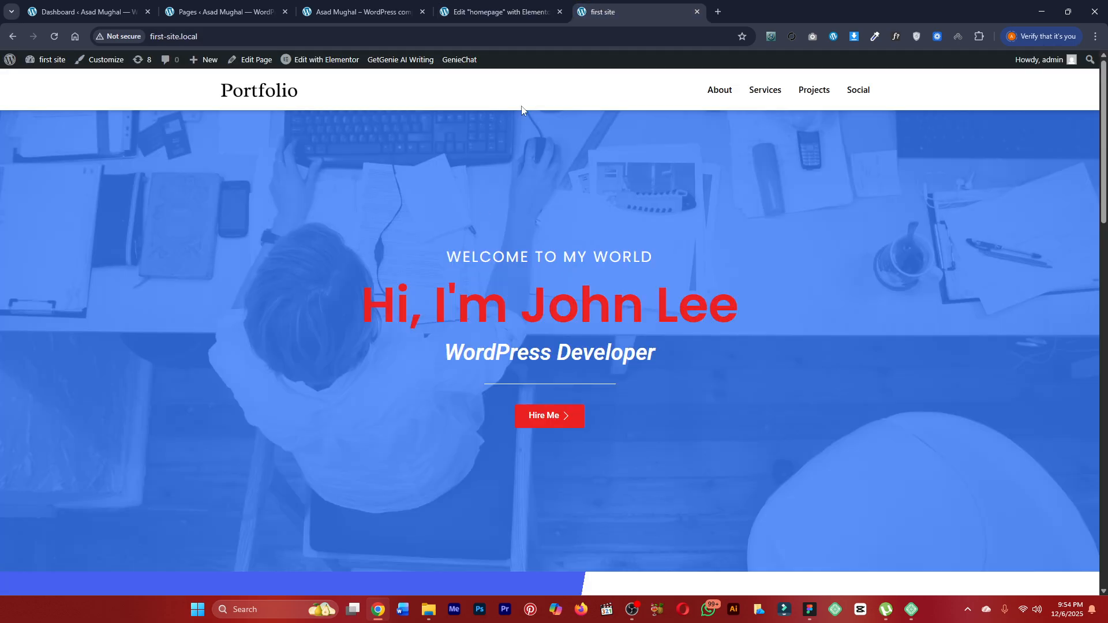
triple_click(497, 355)
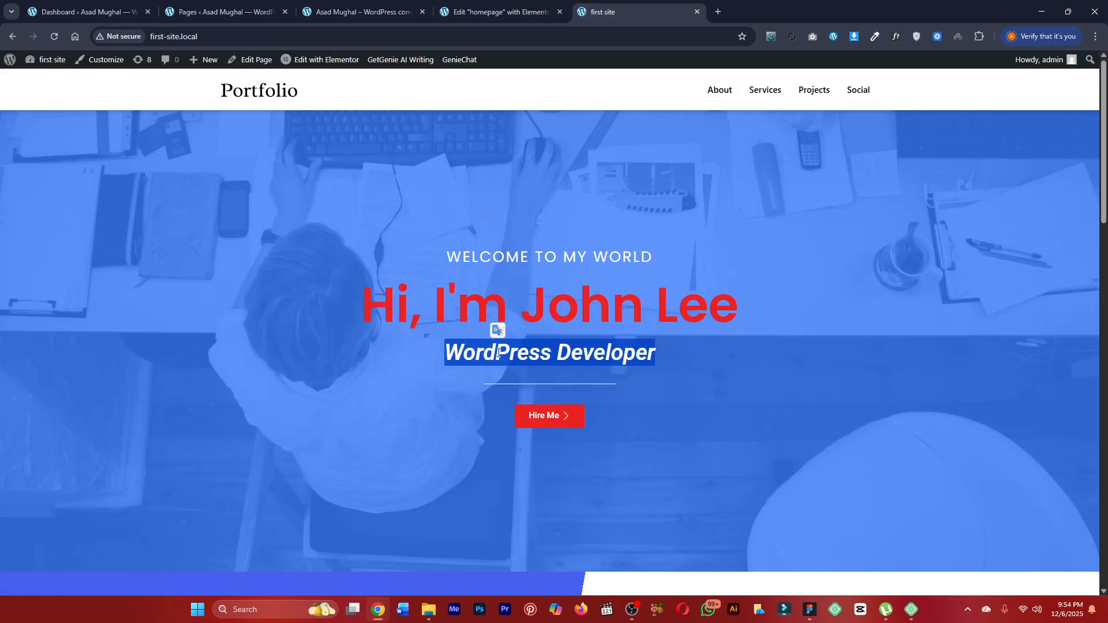
click(500, 11)
click(540, 365)
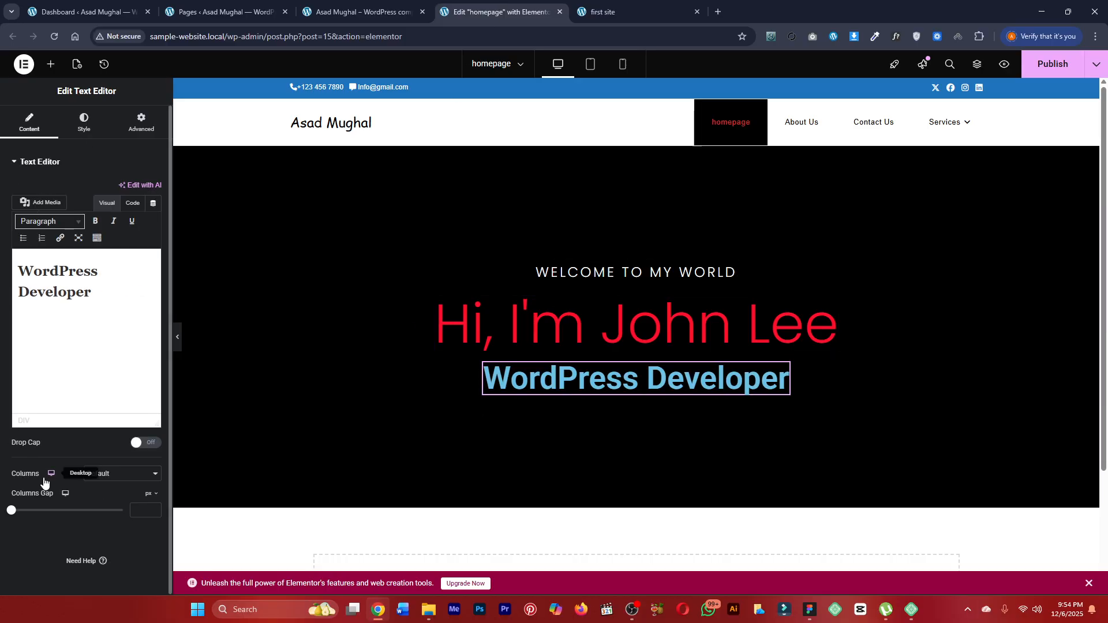
drag(103, 293, 19, 249)
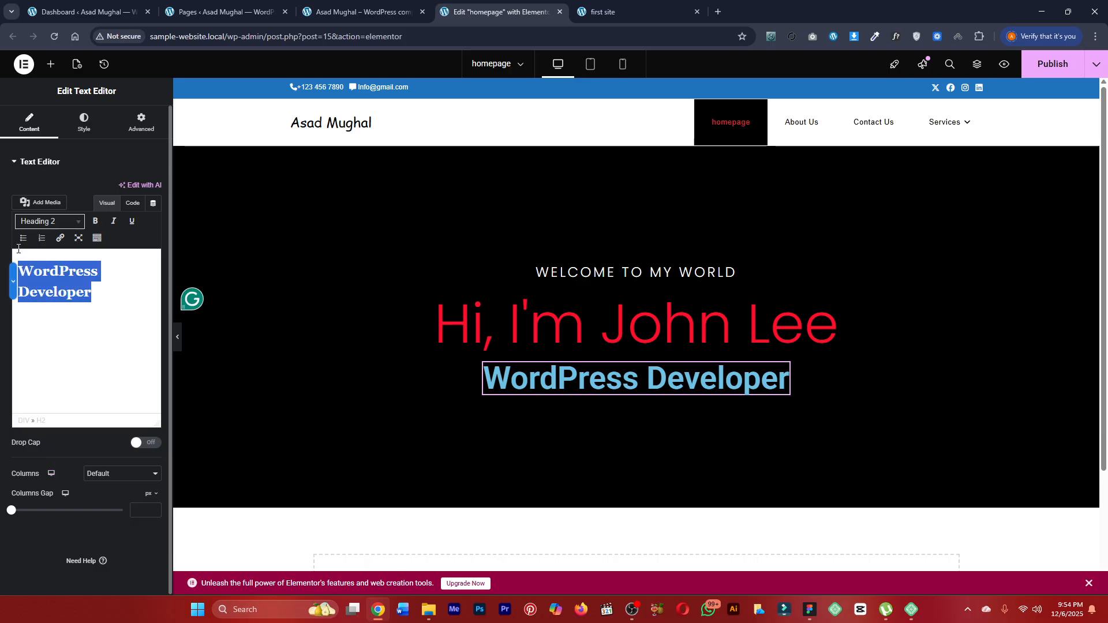
click(67, 226)
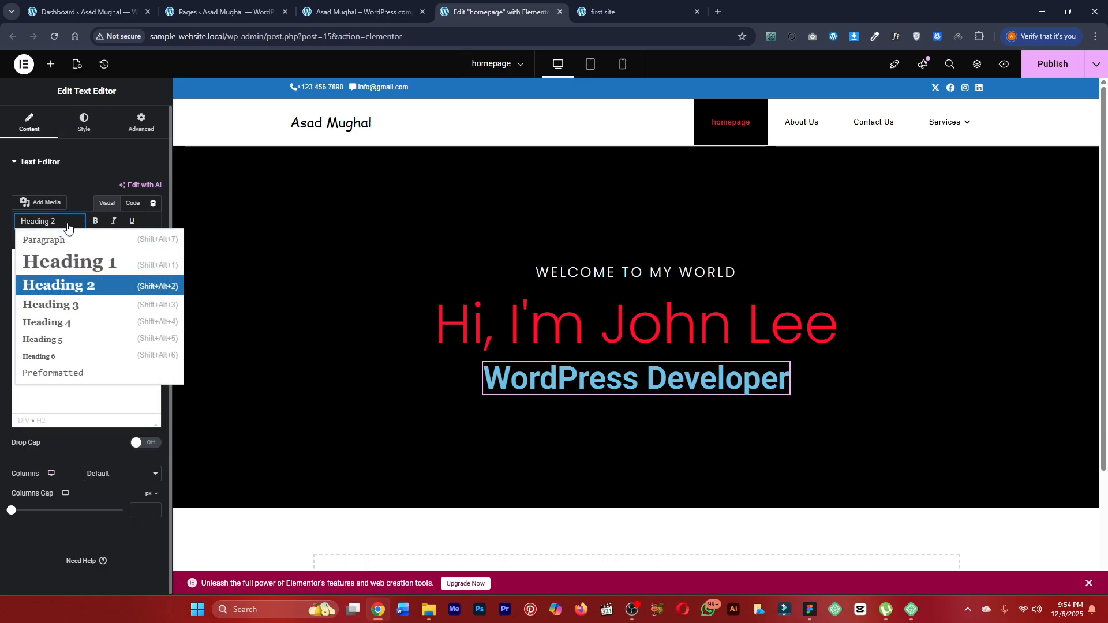
click(67, 226)
click(82, 131)
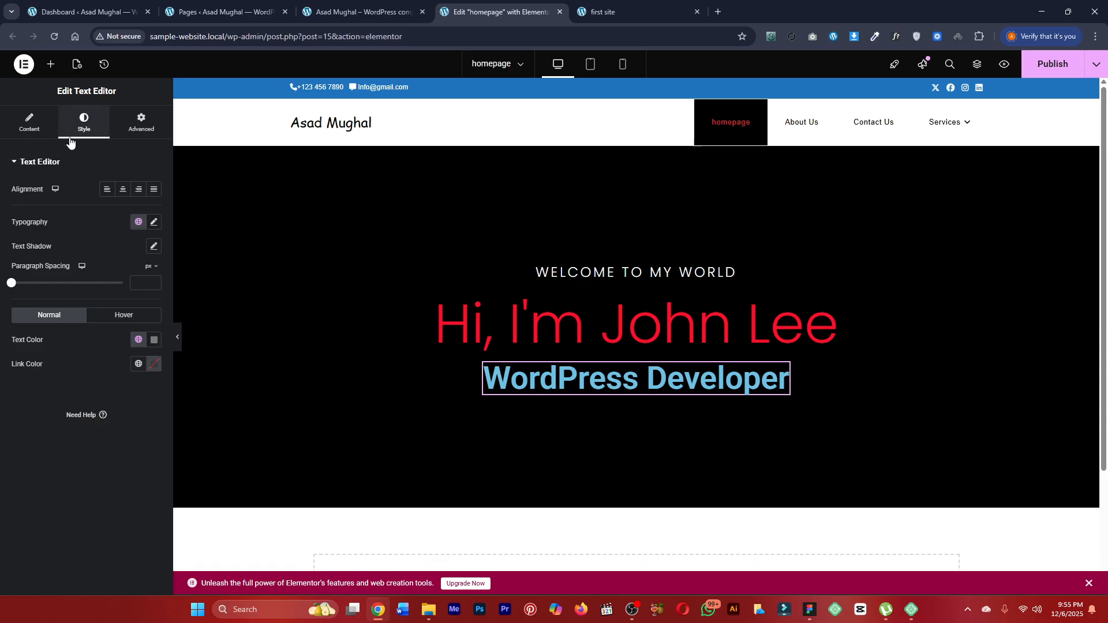
click(32, 124)
Remove the div and h2 tags around WordPress Developer in the subtitle's HTML code and return to visual editing.
click(132, 202)
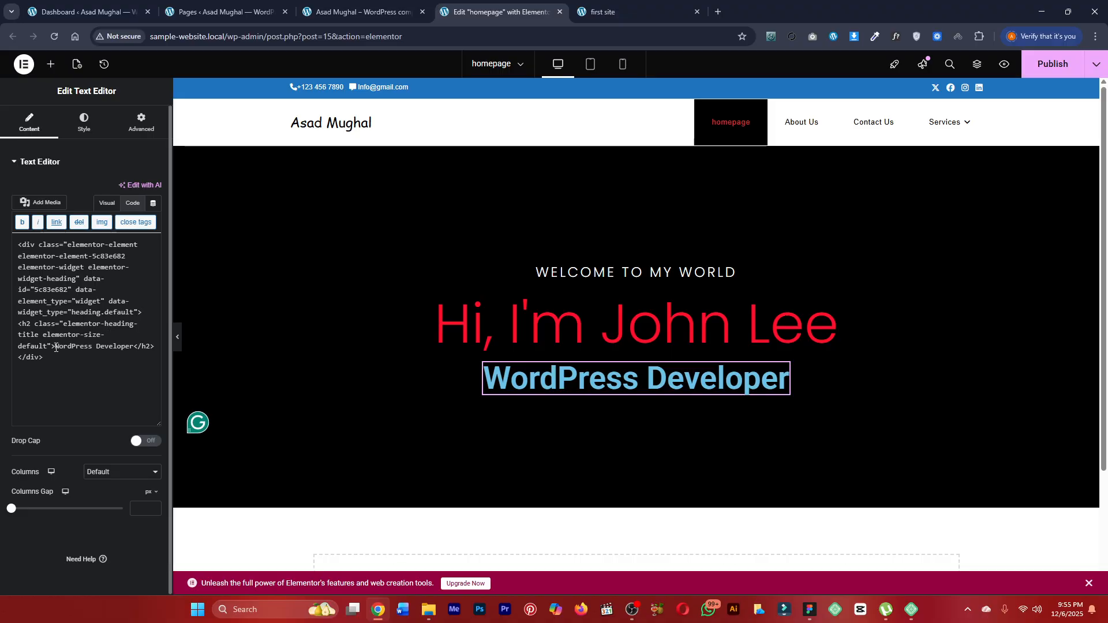
drag(55, 346, 18, 245)
key(BackSpace)
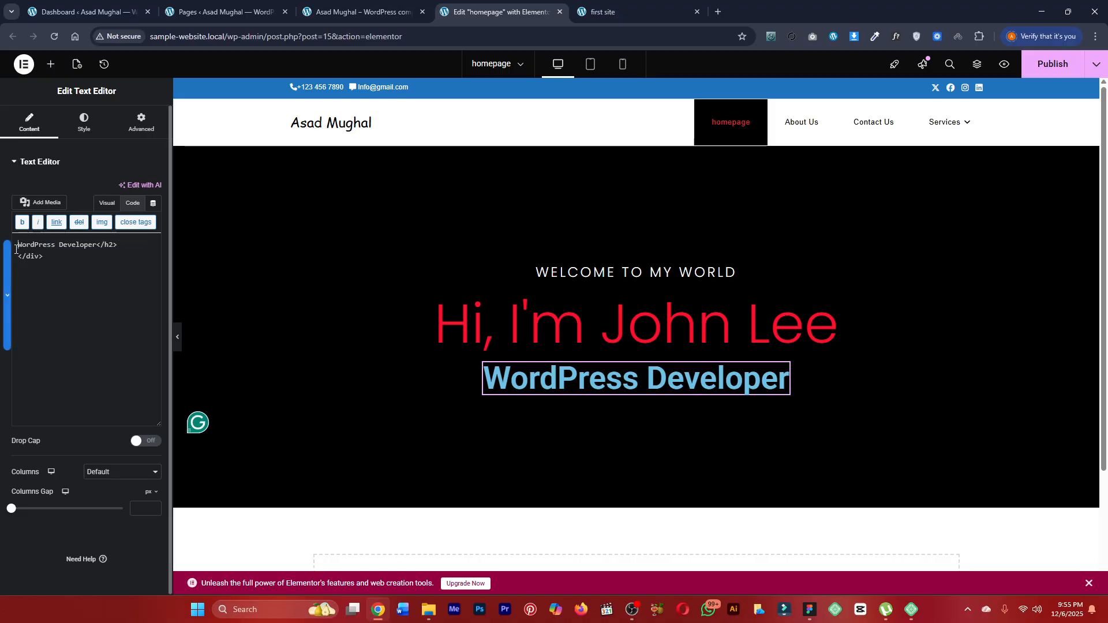
drag(97, 246, 100, 279)
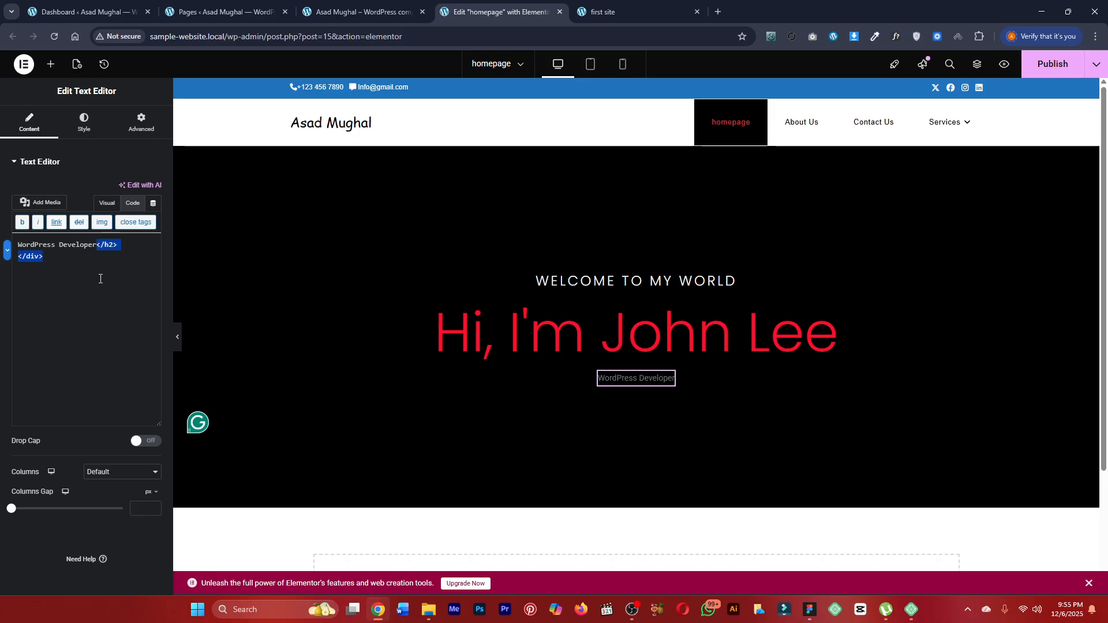
key(Return)
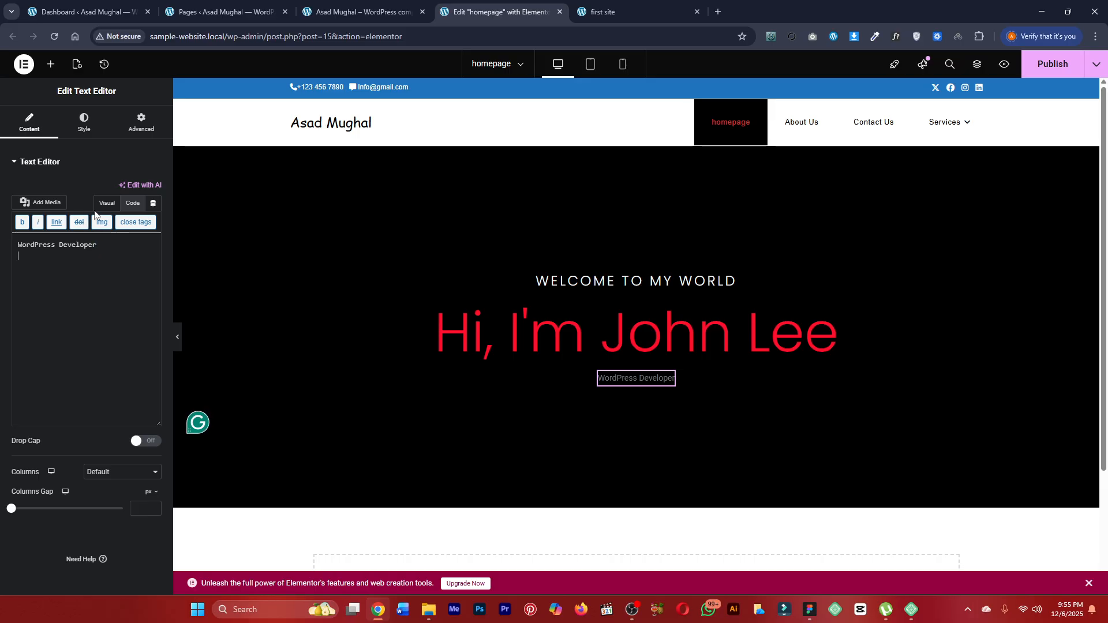
click(106, 204)
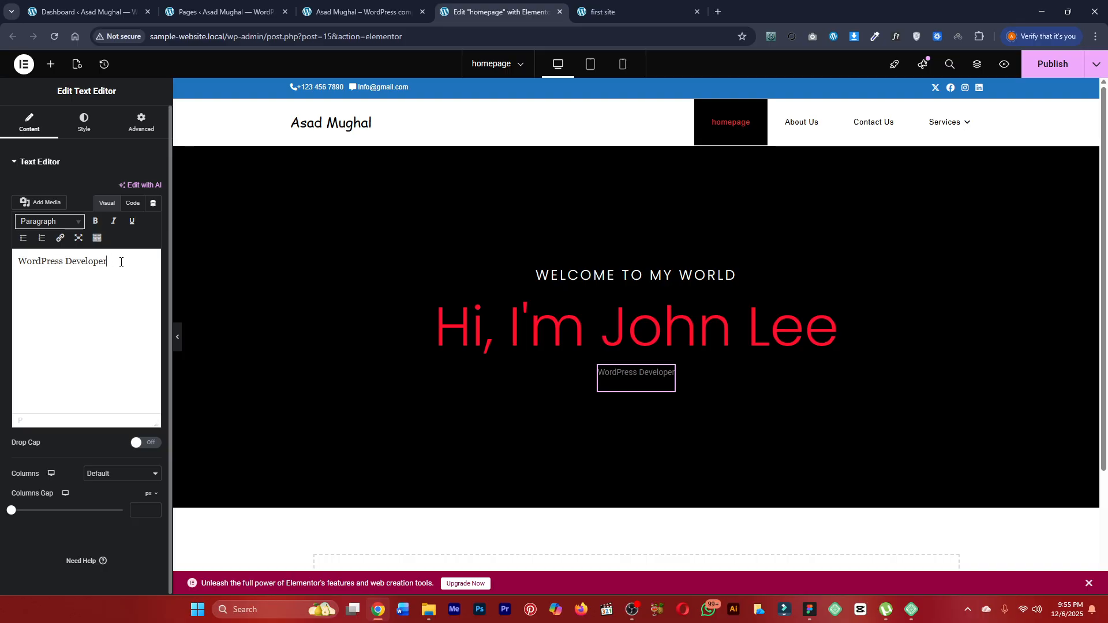
Format the WordPress Developer subtitle text as Heading 2.
drag(121, 262, 17, 261)
click(49, 221)
click(69, 287)
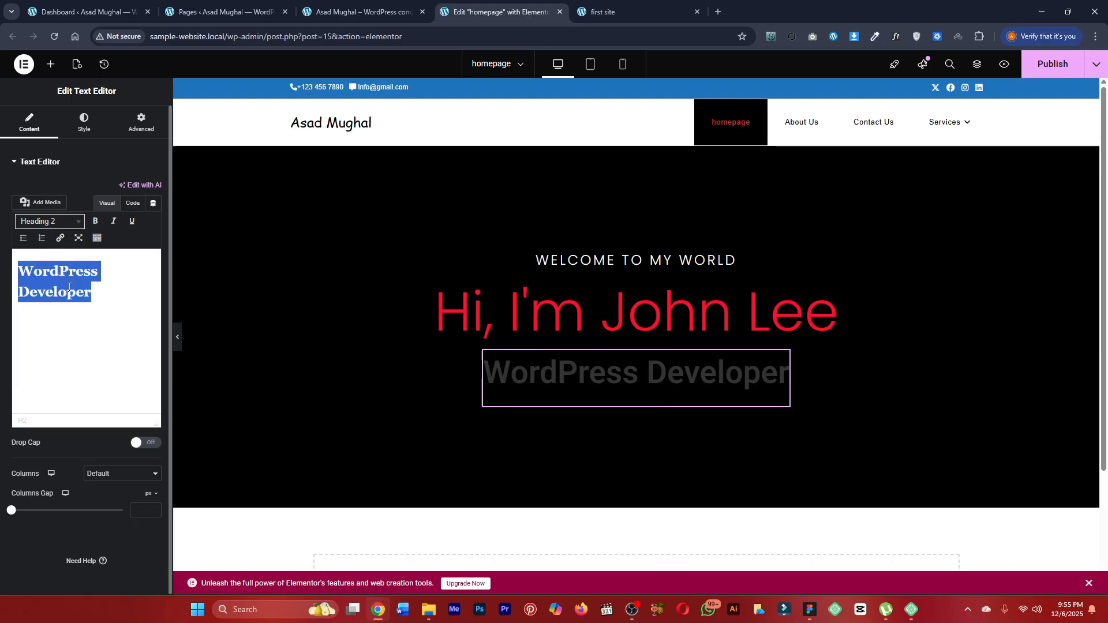
Set the subtitle's text color to white (#FFFFFF).
click(84, 123)
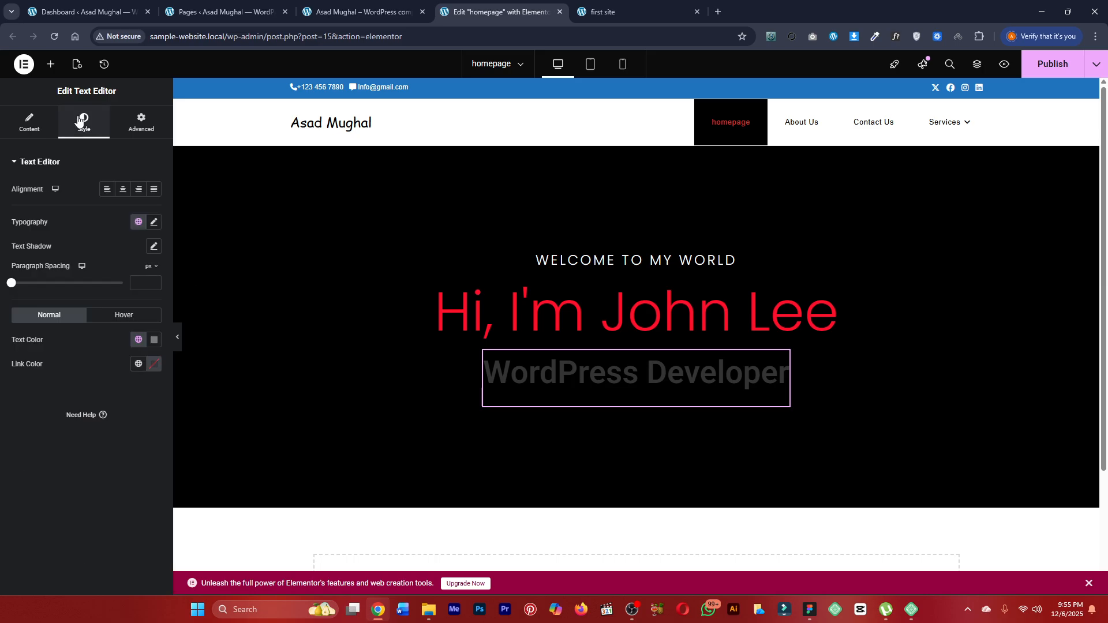
click(154, 341)
drag(129, 386, 87, 386)
click(79, 365)
Check the subtitle's HTML code, then delete the Heading 2 text and enter "Wordpress Developer" as a plain paragraph.
click(29, 122)
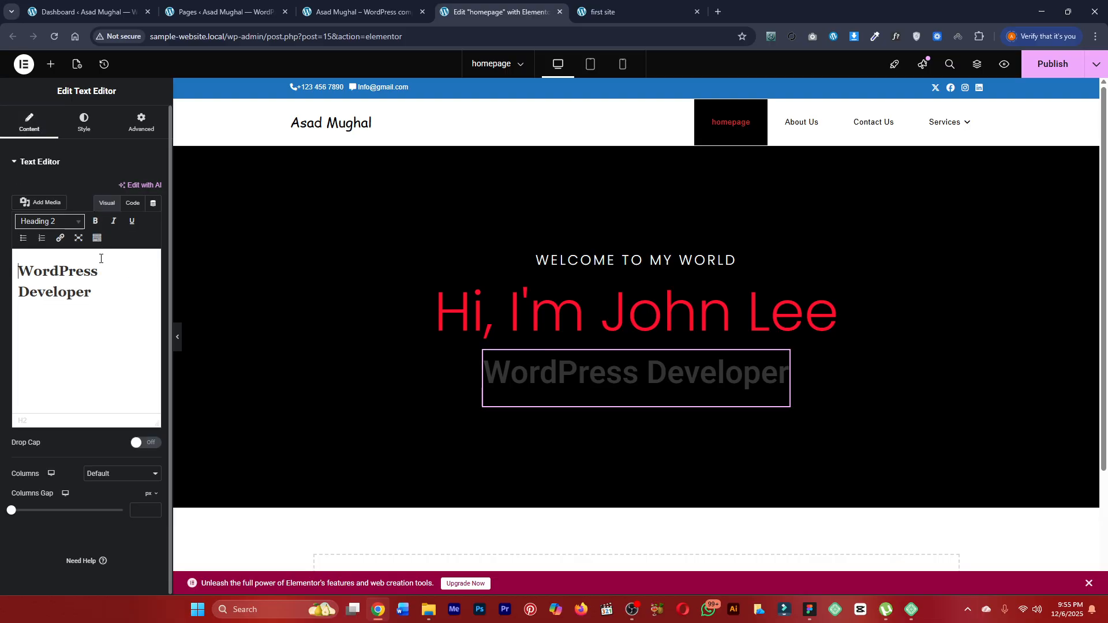
click(133, 204)
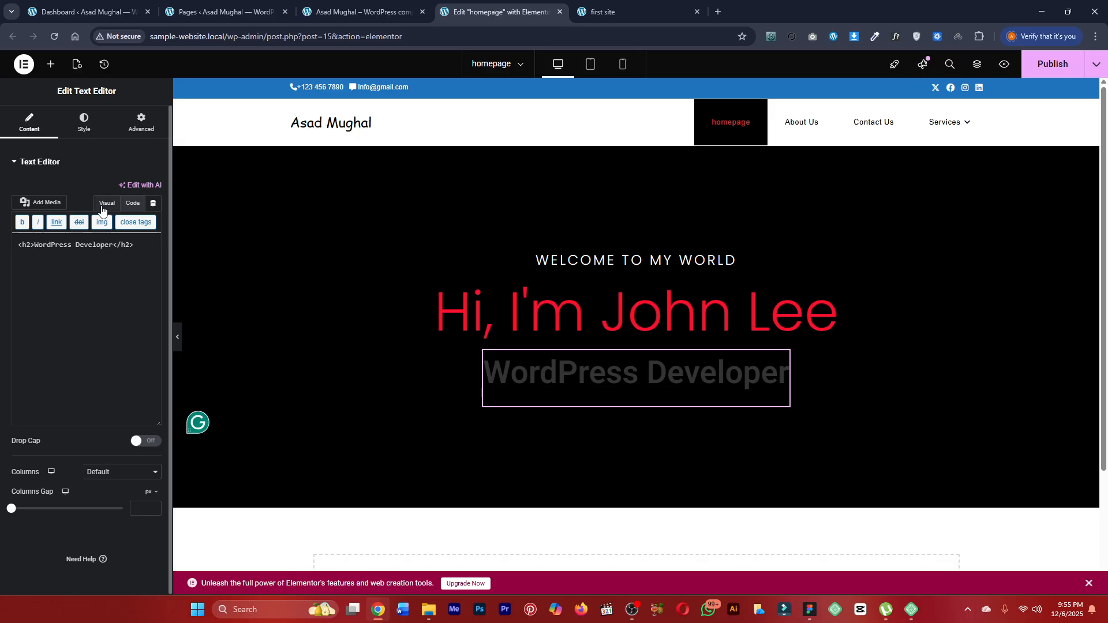
click(106, 203)
drag(33, 265, 92, 293)
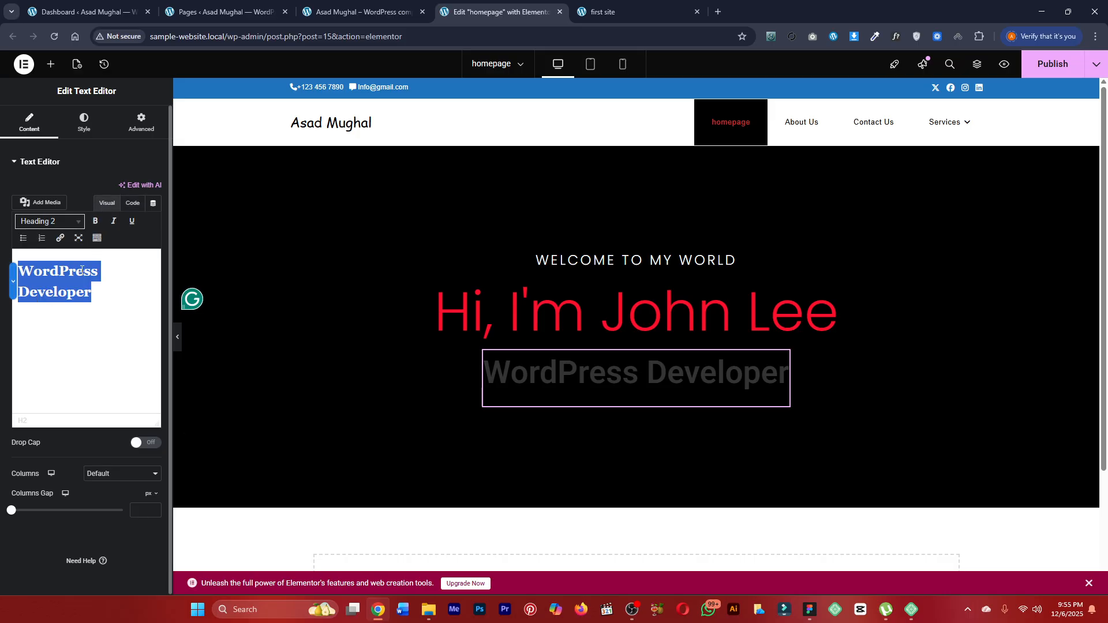
key(BackSpace)
text(Wordpres)
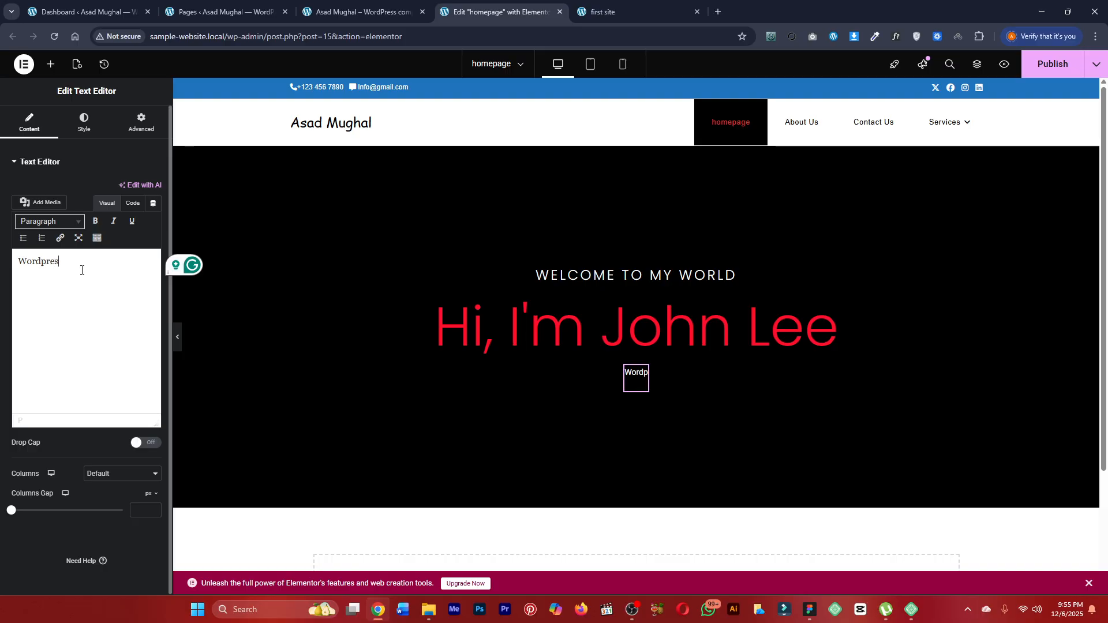
text(s Developer)
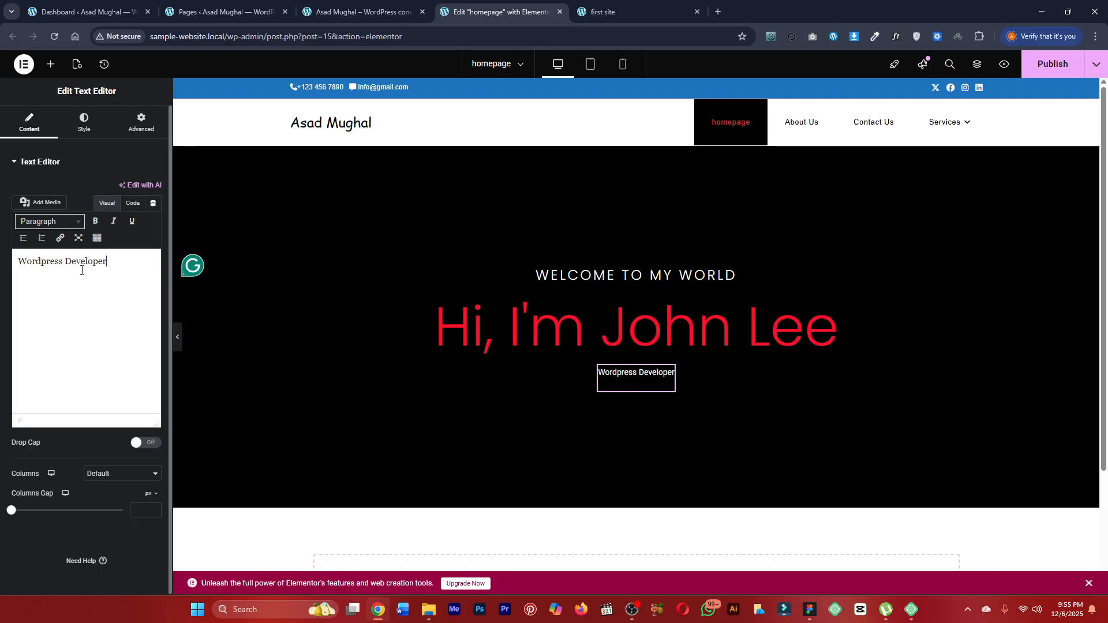
Compare the homepage subtitle's text color with the subtitle on the first site page.
click(83, 122)
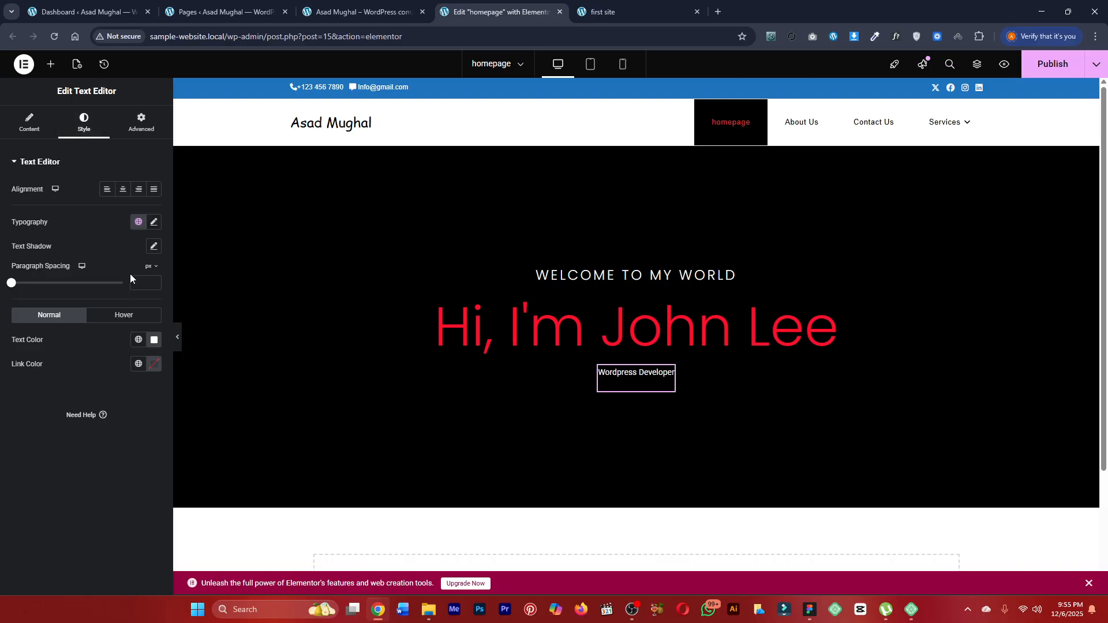
click(153, 339)
click(645, 6)
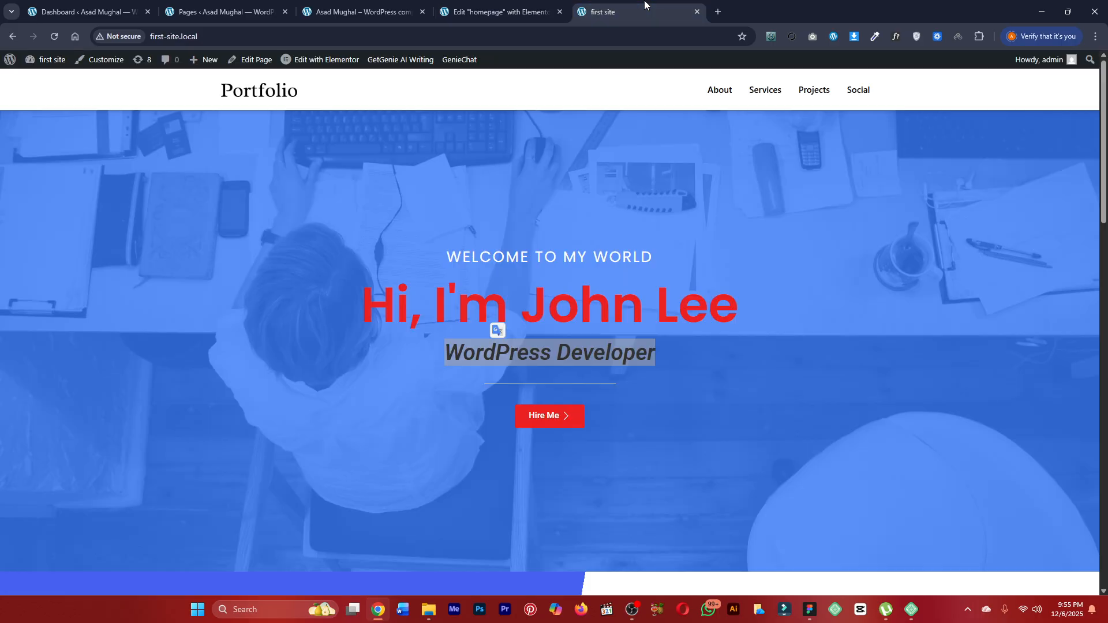
click(491, 11)
Set the subtitle's font family to Poppins in its typography settings.
click(153, 222)
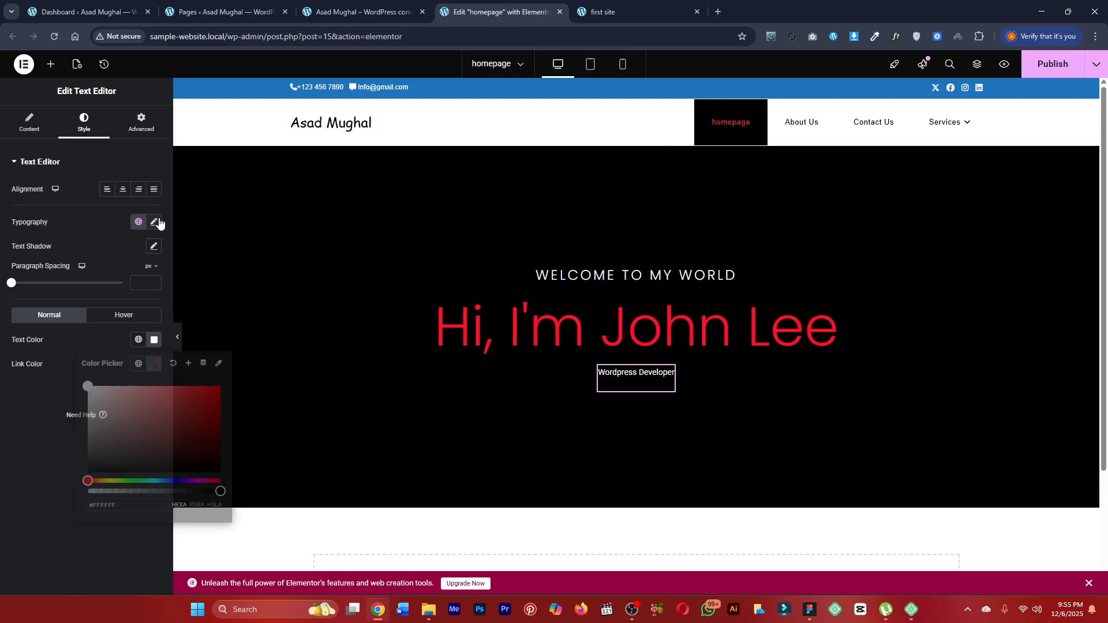
click(111, 277)
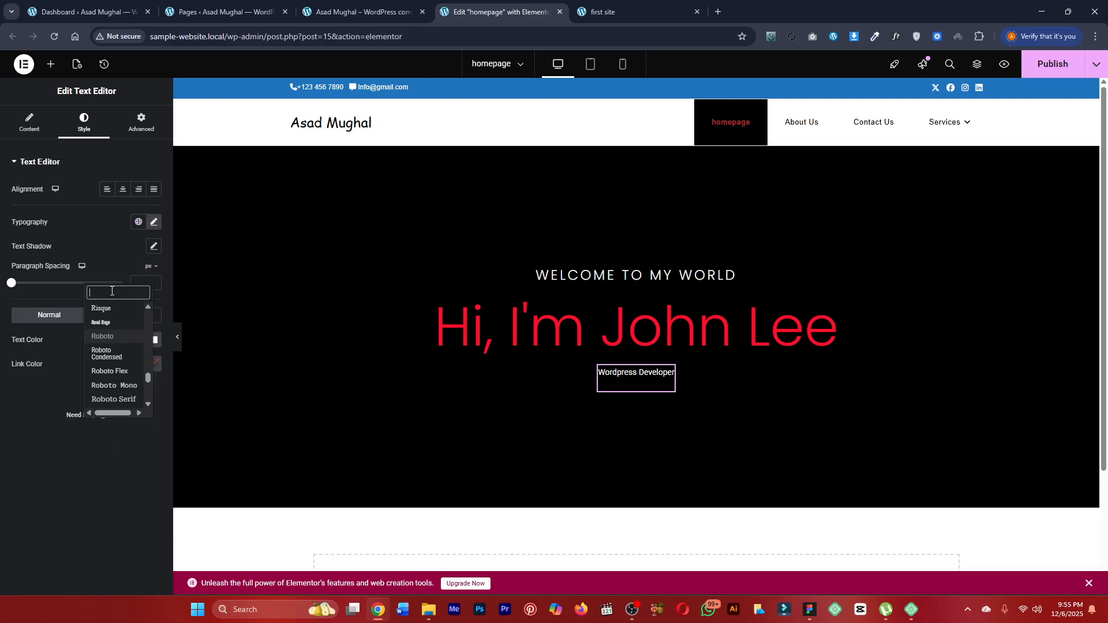
key(Escape)
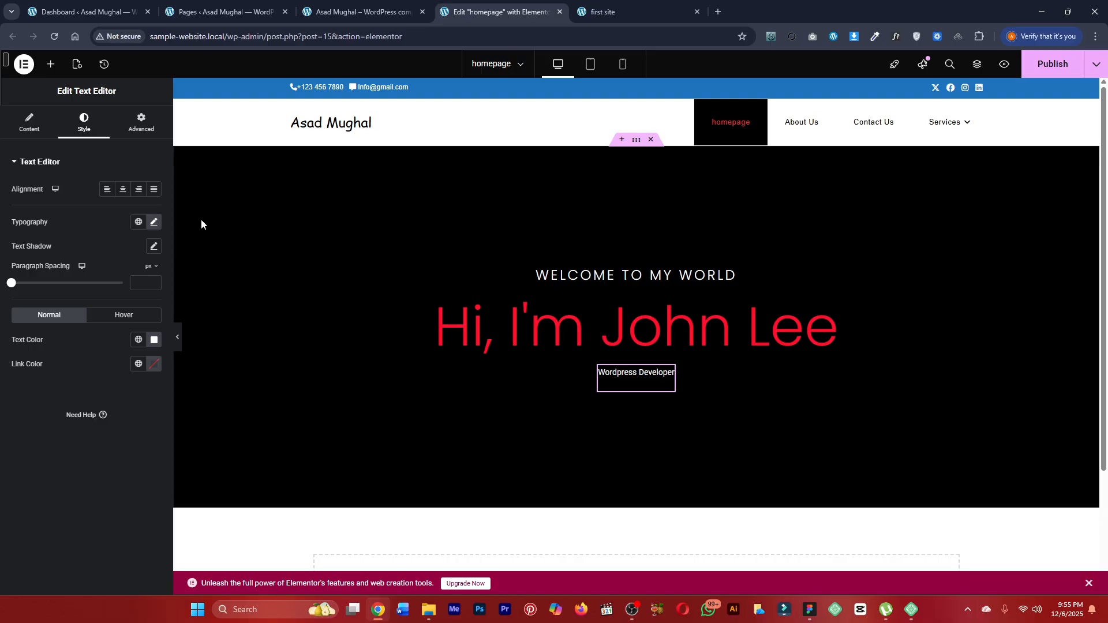
click(154, 223)
click(119, 279)
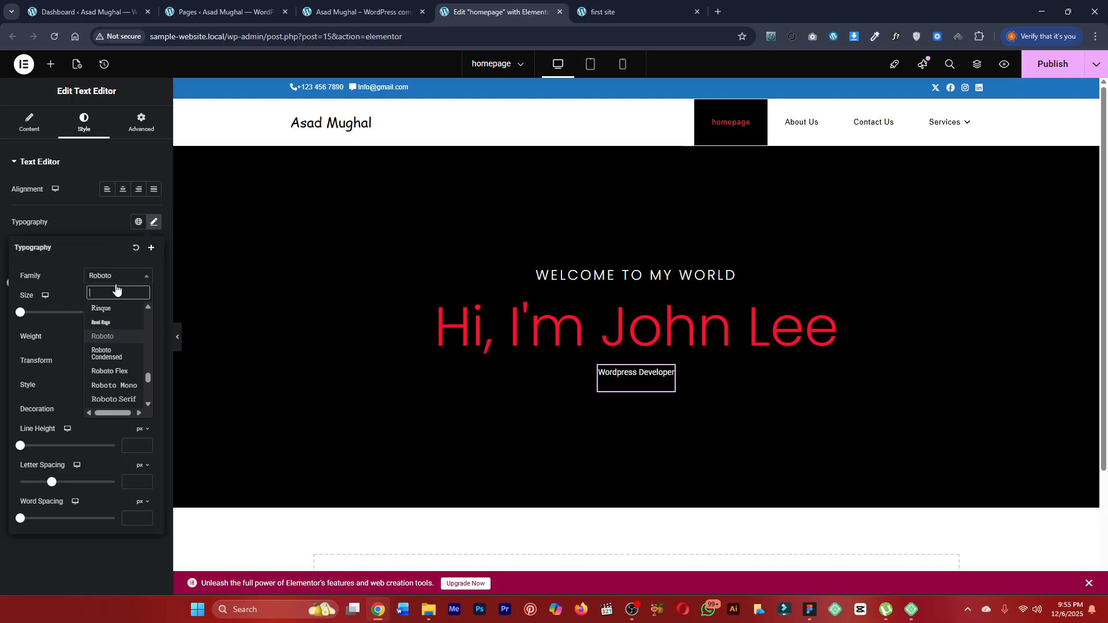
text(pop)
key(Return)
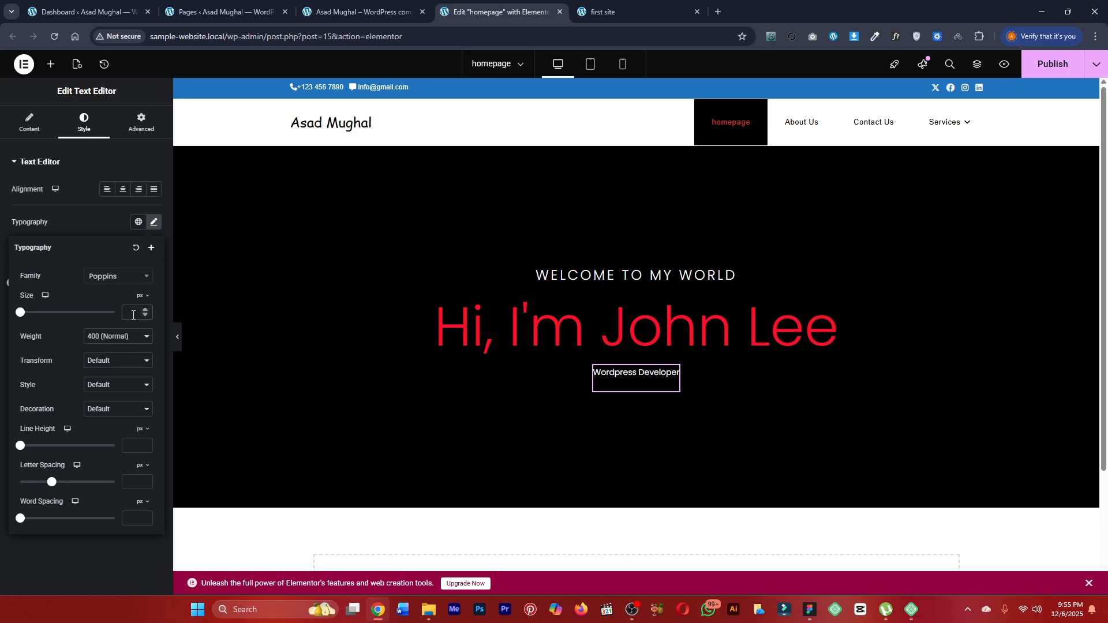
Set the subtitle's font size to 34 px and tighten its paragraph spacing.
text(34)
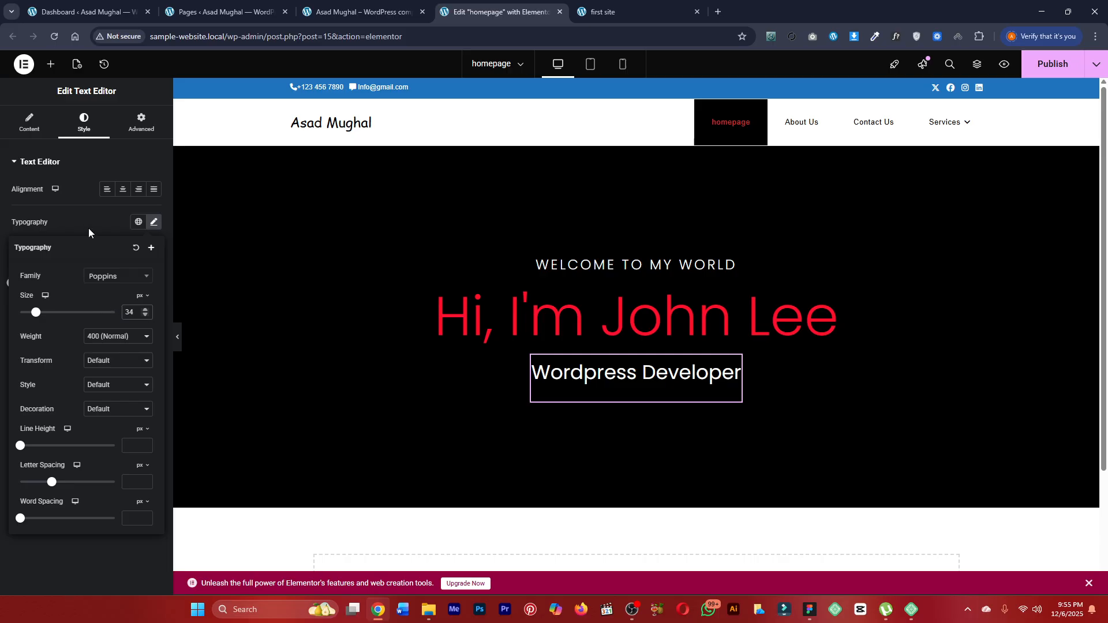
click(89, 227)
click(12, 285)
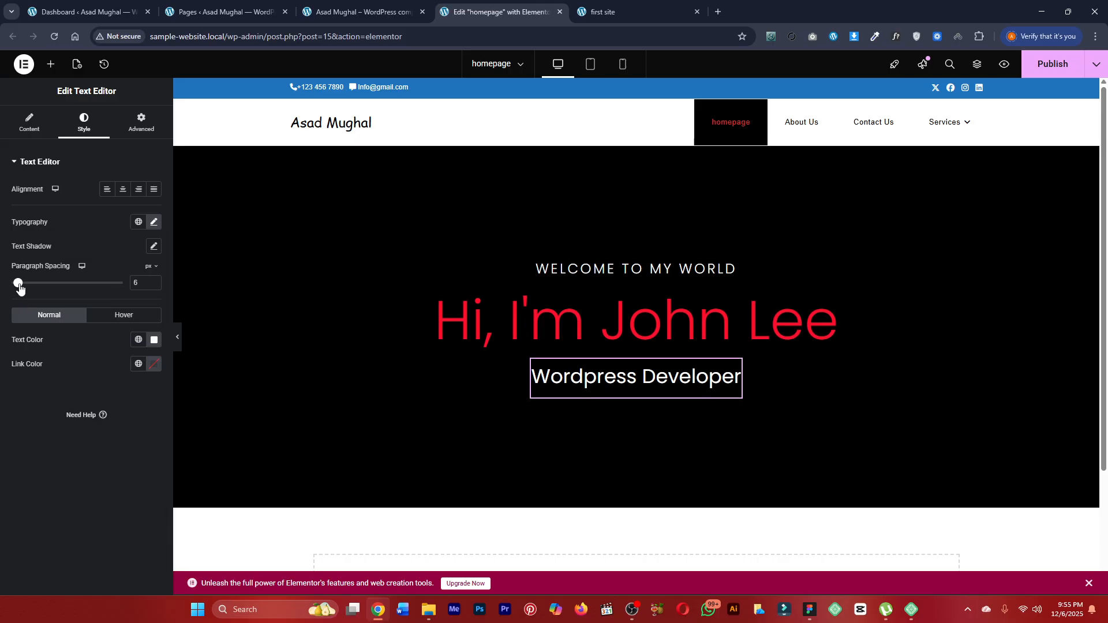
Check the subtitle's look on the first site page and set the homepage subtitle's font style to Italic.
click(153, 222)
click(107, 362)
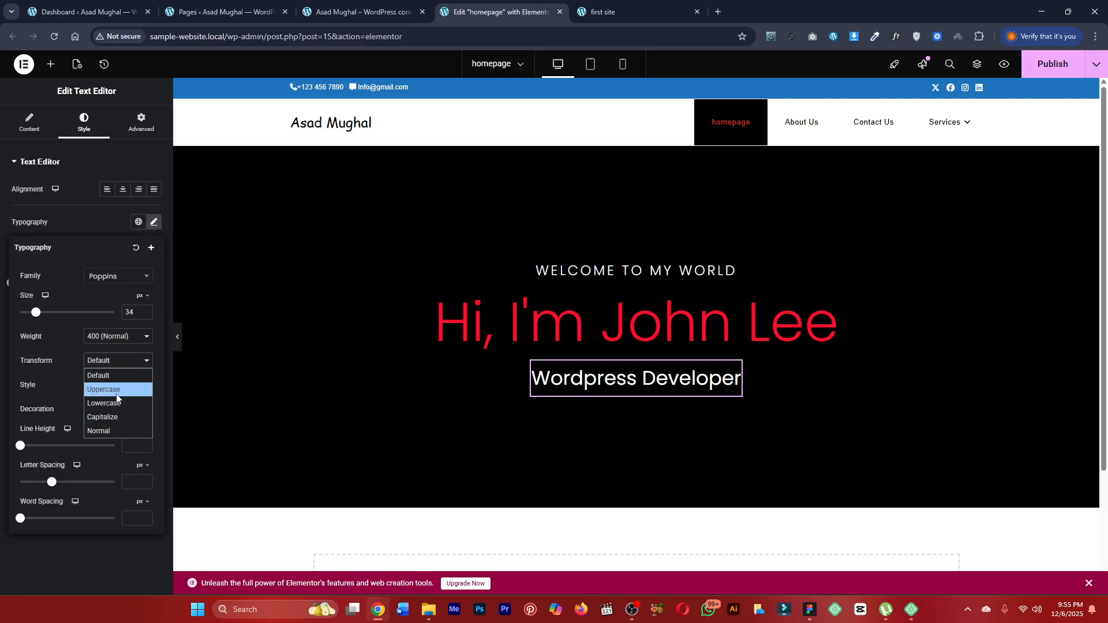
click(579, 5)
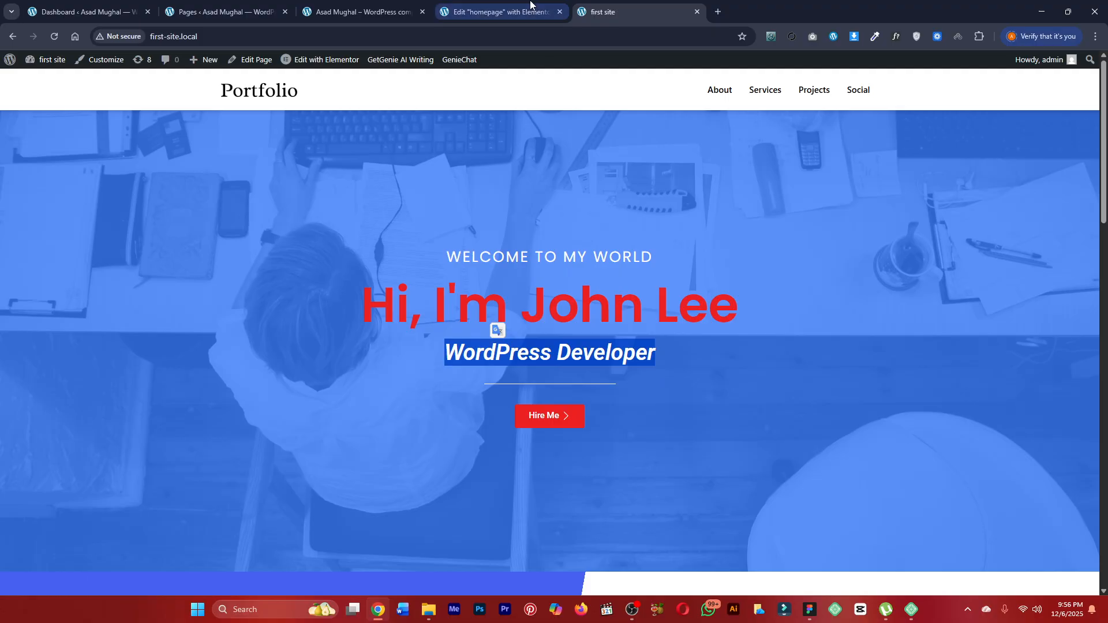
click(496, 12)
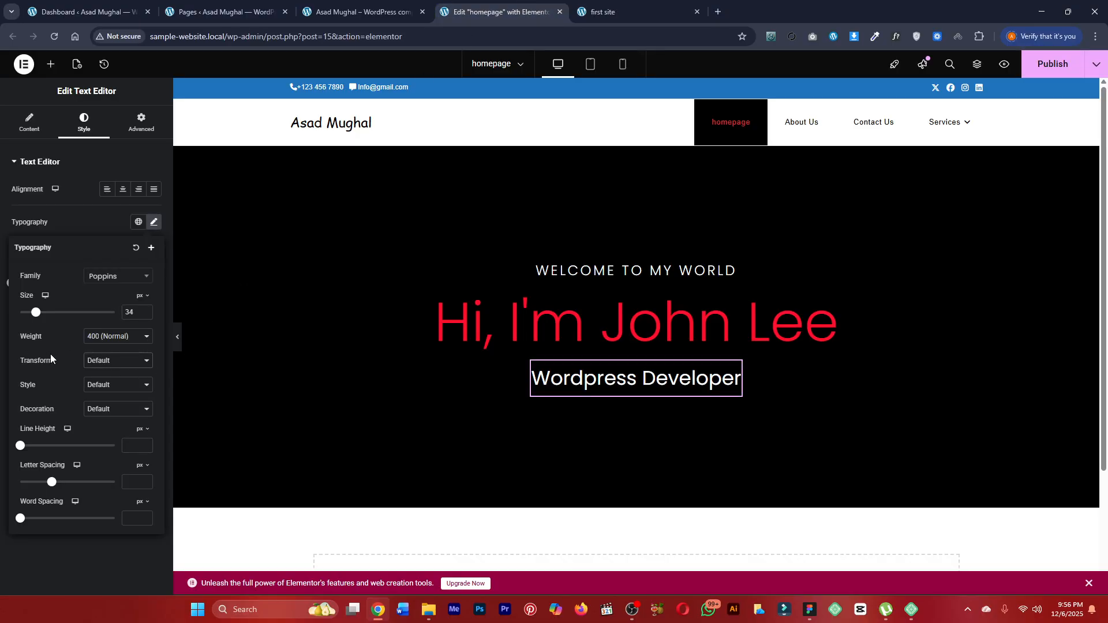
click(103, 361)
click(106, 363)
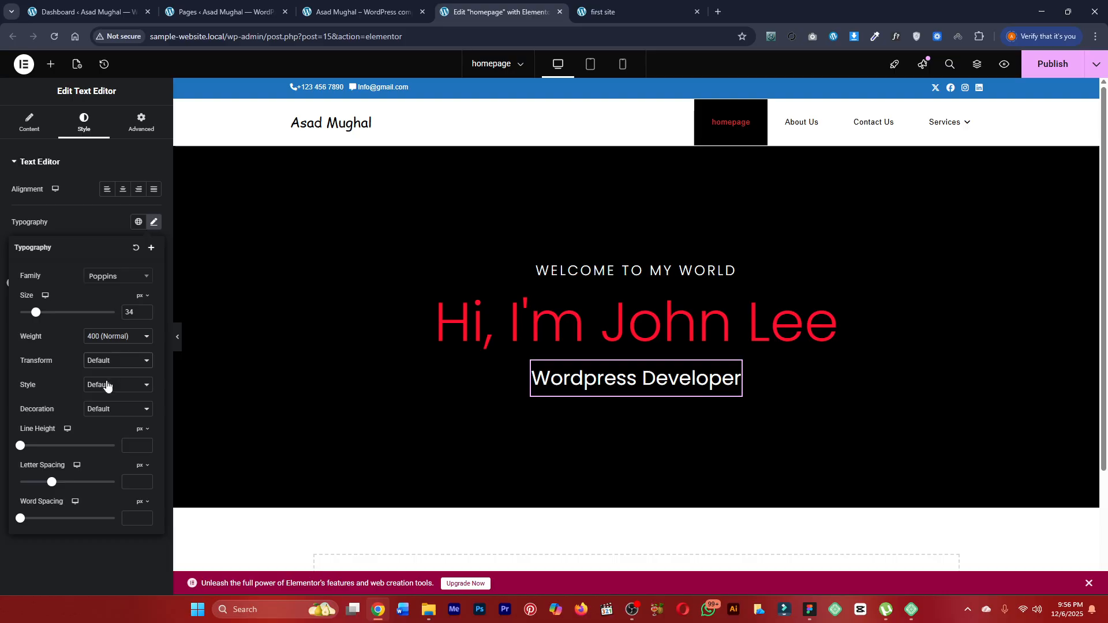
click(106, 385)
click(104, 425)
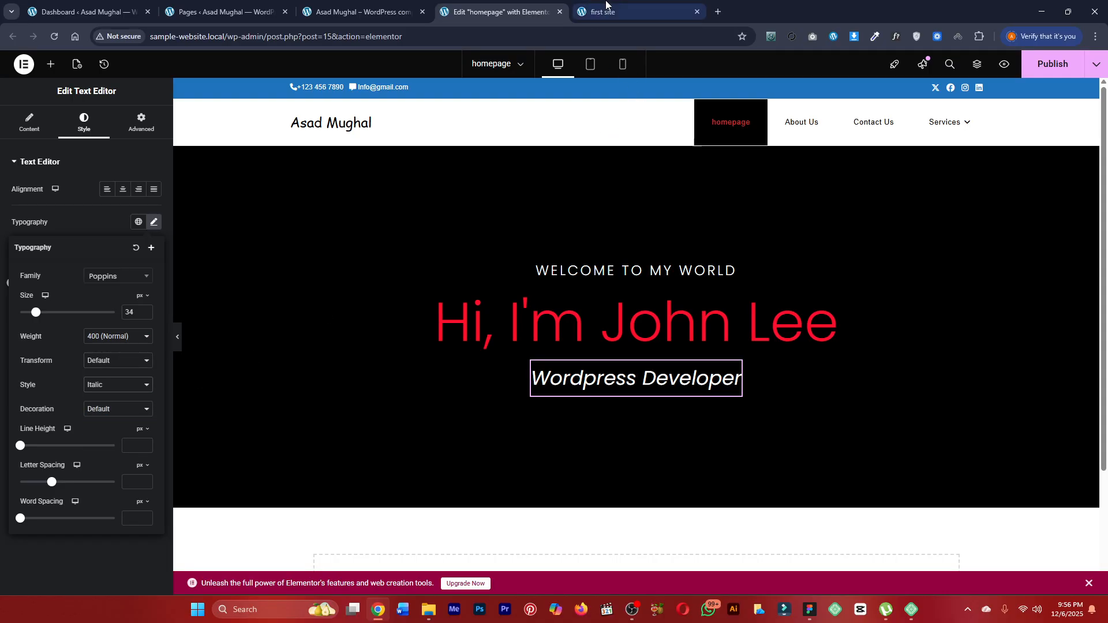
Check the first site page and add a Divider widget below the Wordpress Developer subtitle.
click(580, 7)
click(550, 5)
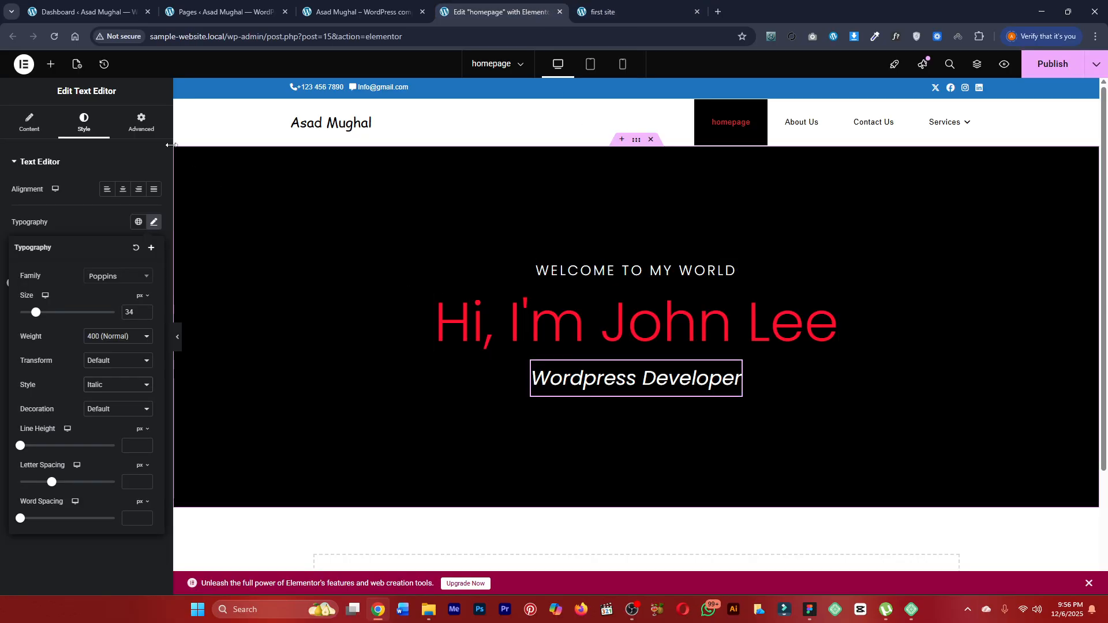
click(94, 164)
click(49, 66)
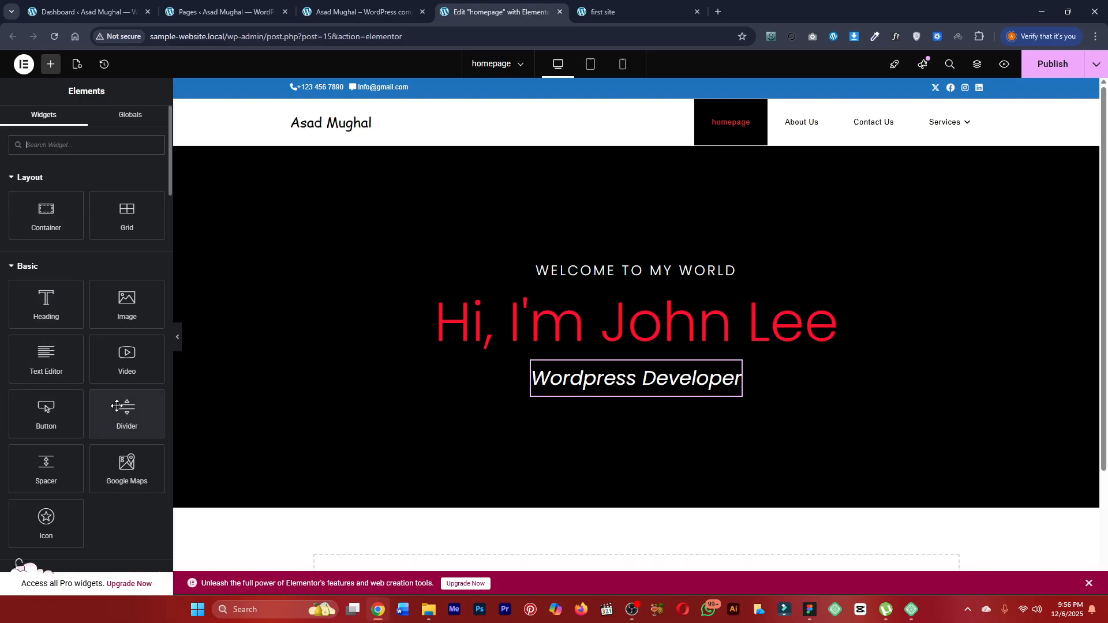
drag(120, 407, 115, 420)
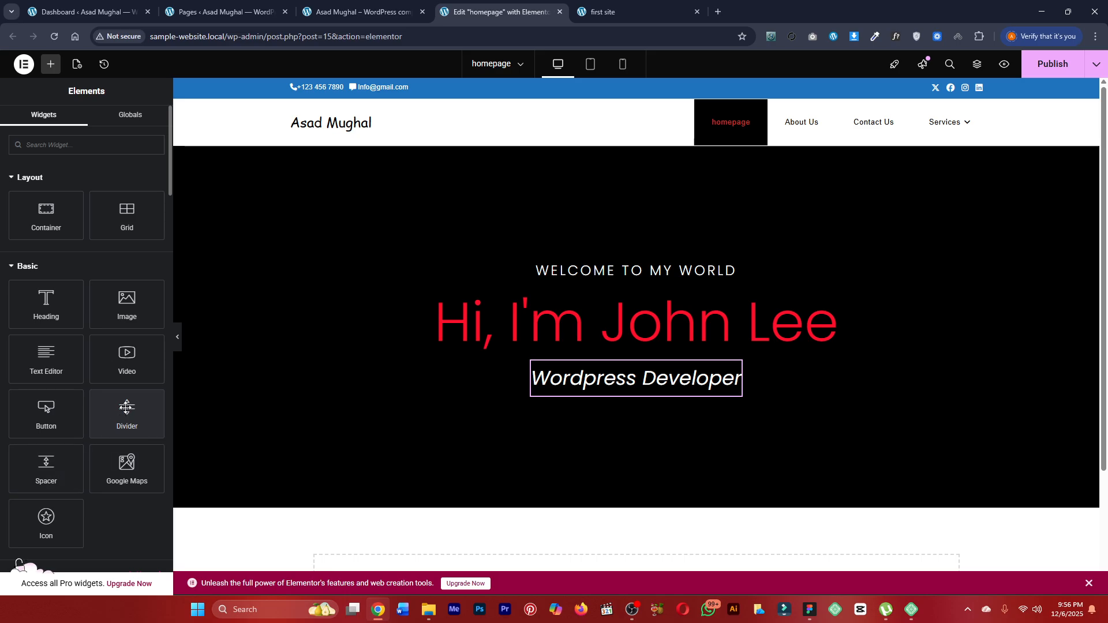
drag(126, 408, 567, 379)
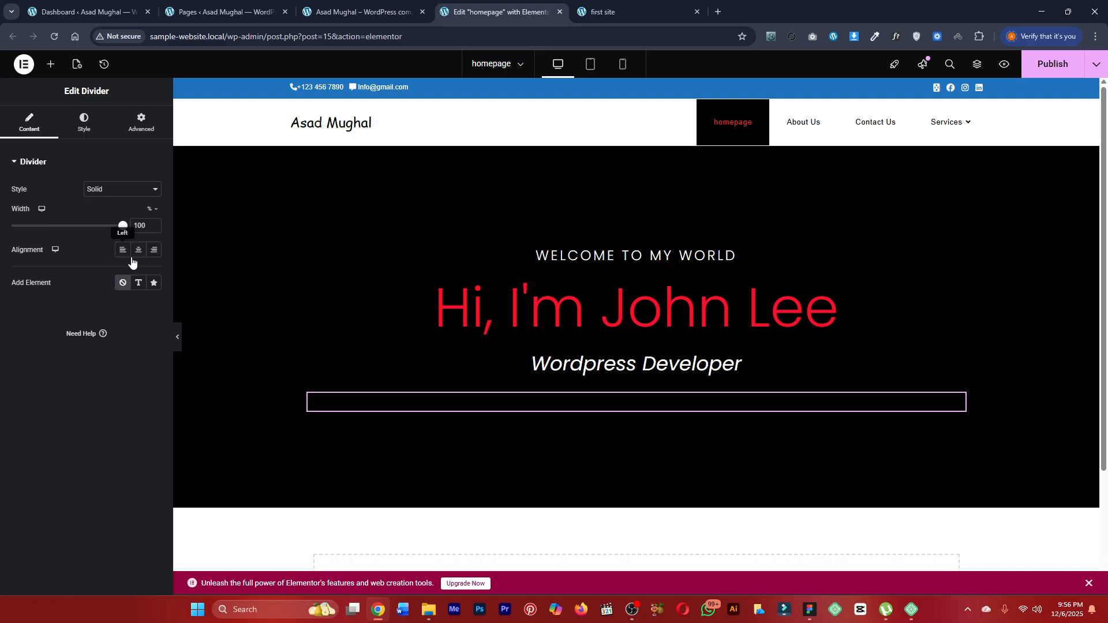
Set the divider's color to white (#FFFFFF).
click(86, 122)
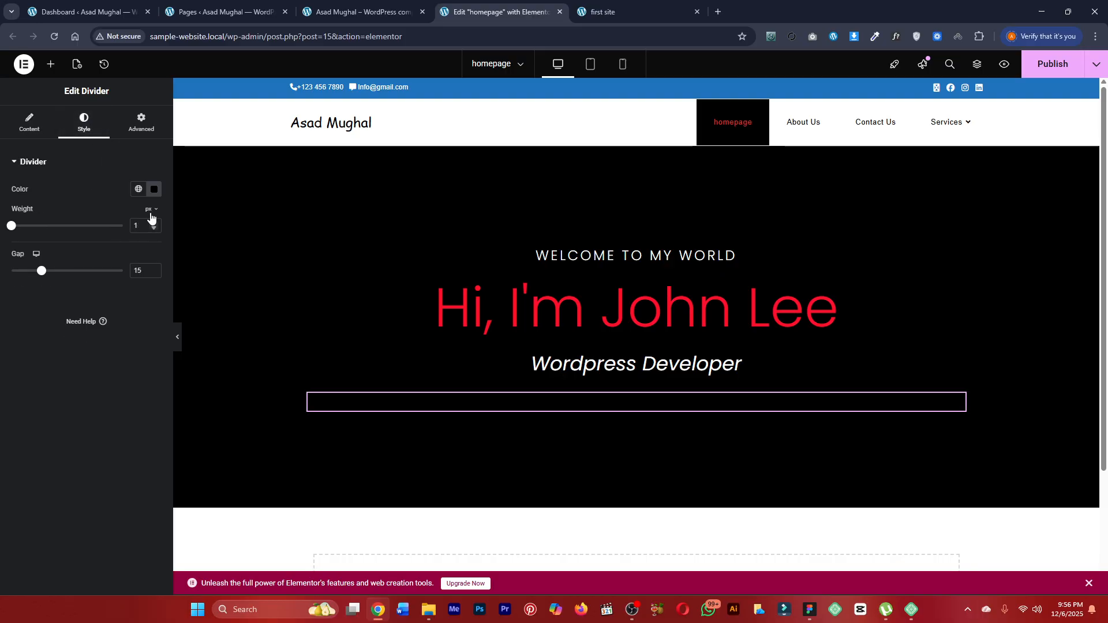
click(155, 190)
drag(87, 321, 82, 219)
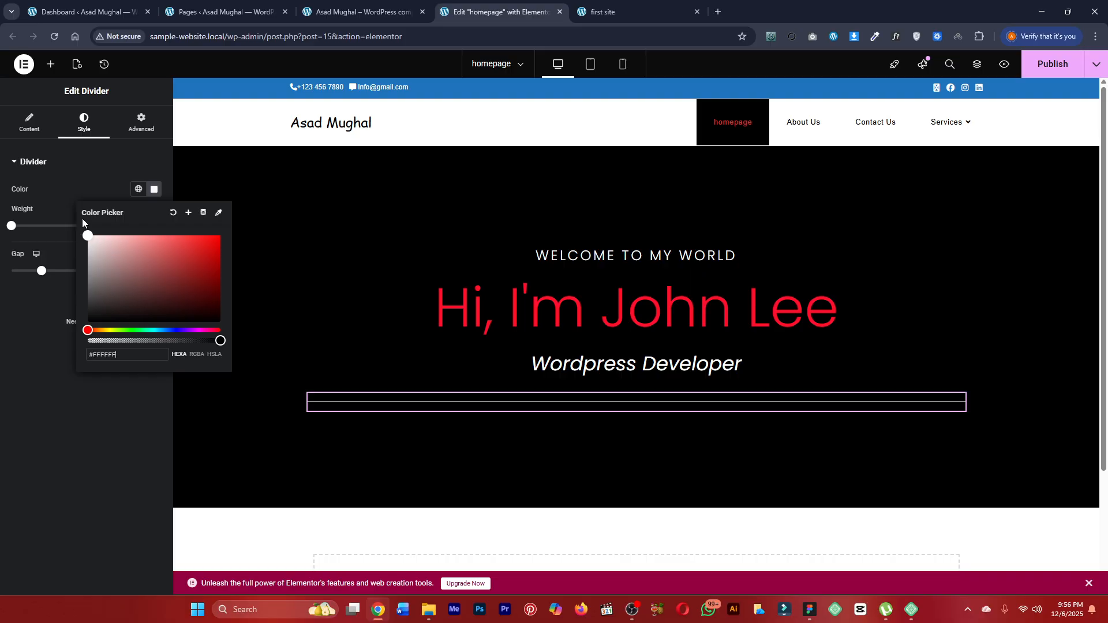
click(82, 183)
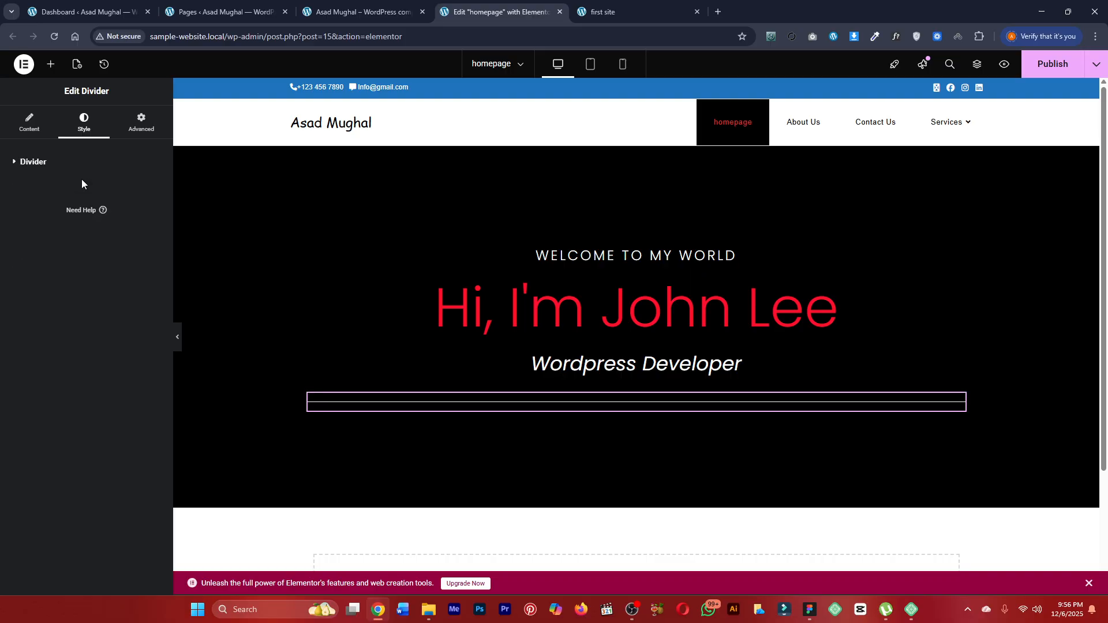
click(53, 165)
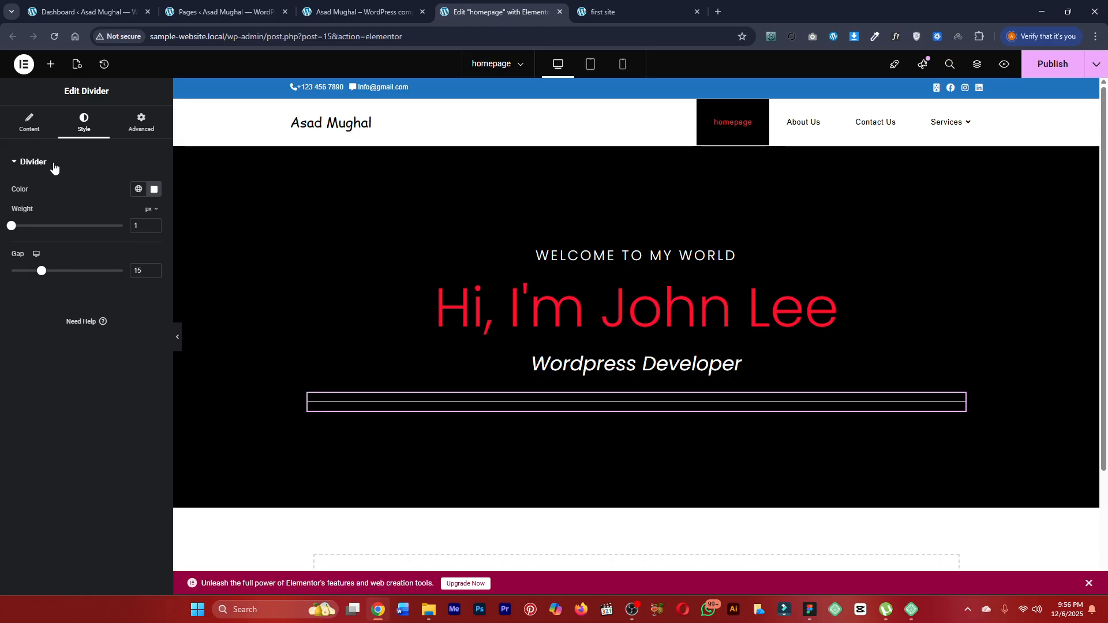
Give the divider a 30% width with center alignment and a gap of 9.
click(34, 124)
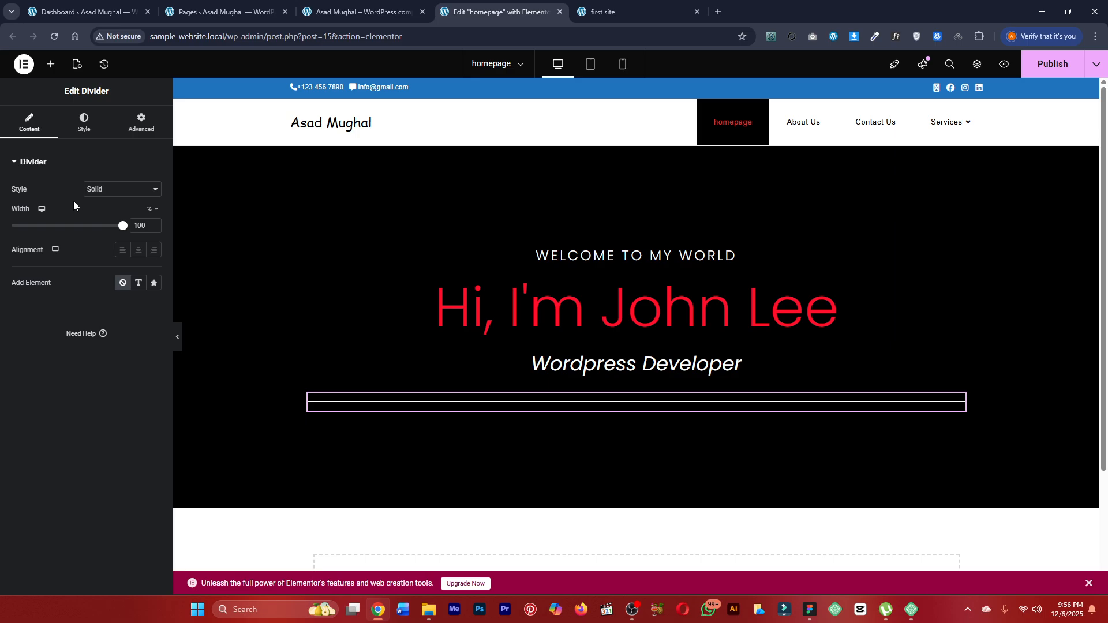
drag(122, 227, 45, 225)
click(140, 250)
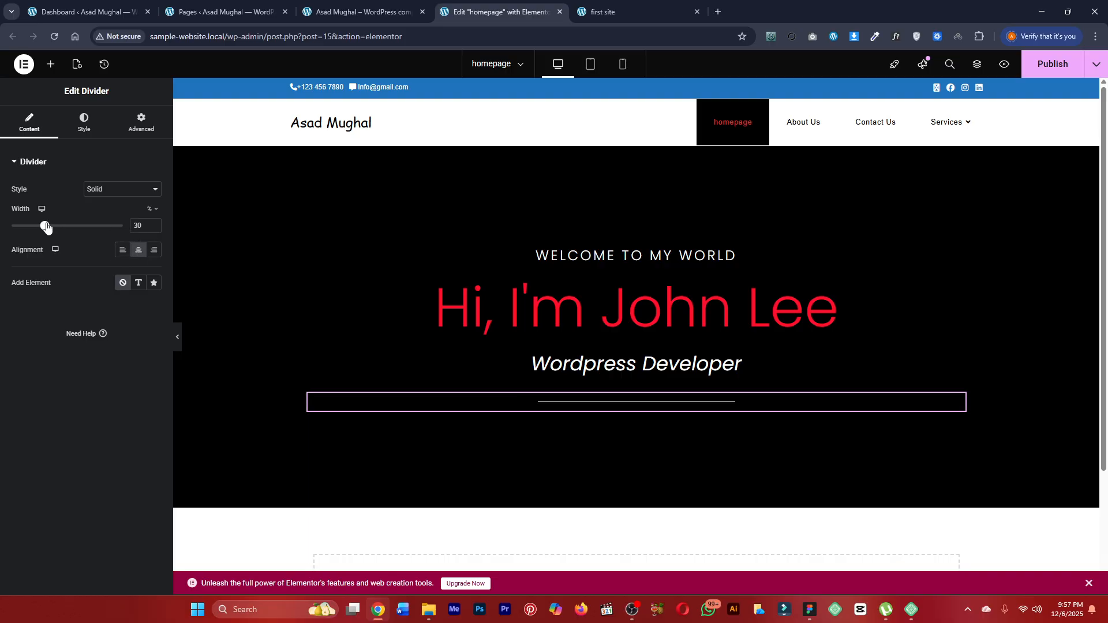
click(79, 132)
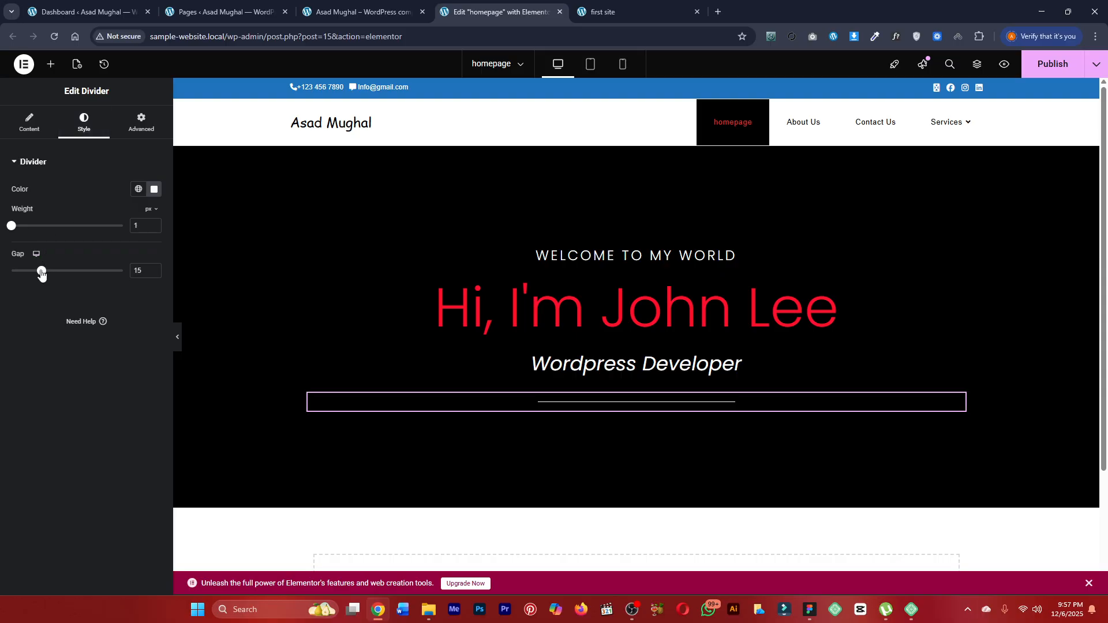
mouse_move(41, 273)
mouse_down()
mouse_move(8, 274)
mouse_move(27, 275)
mouse_up()
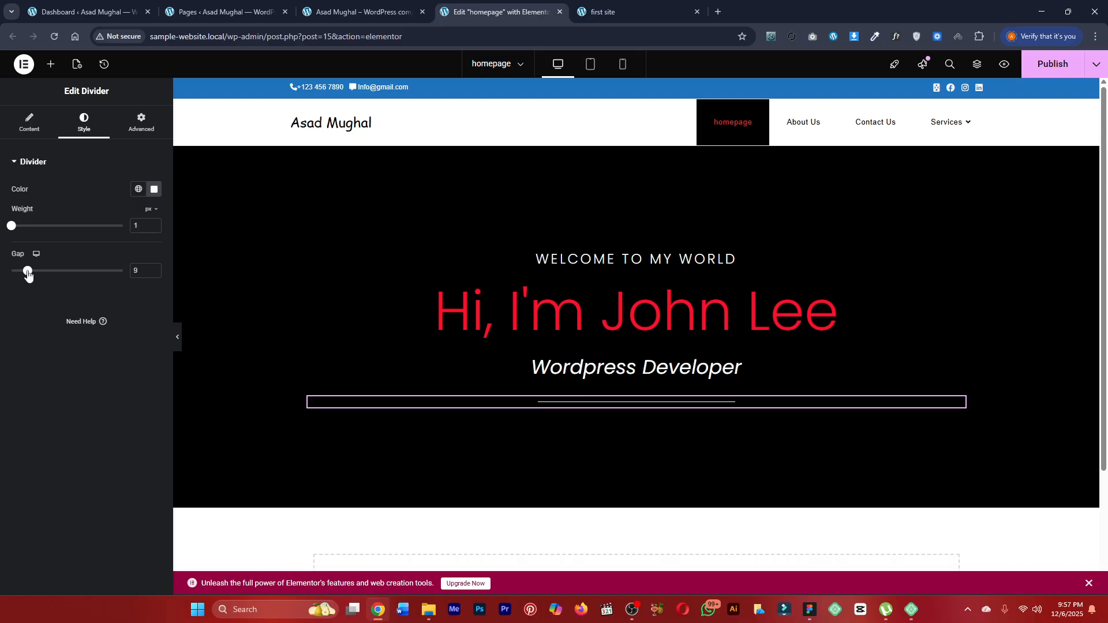
Try left and right alignment on the divider and return it to center.
click(34, 126)
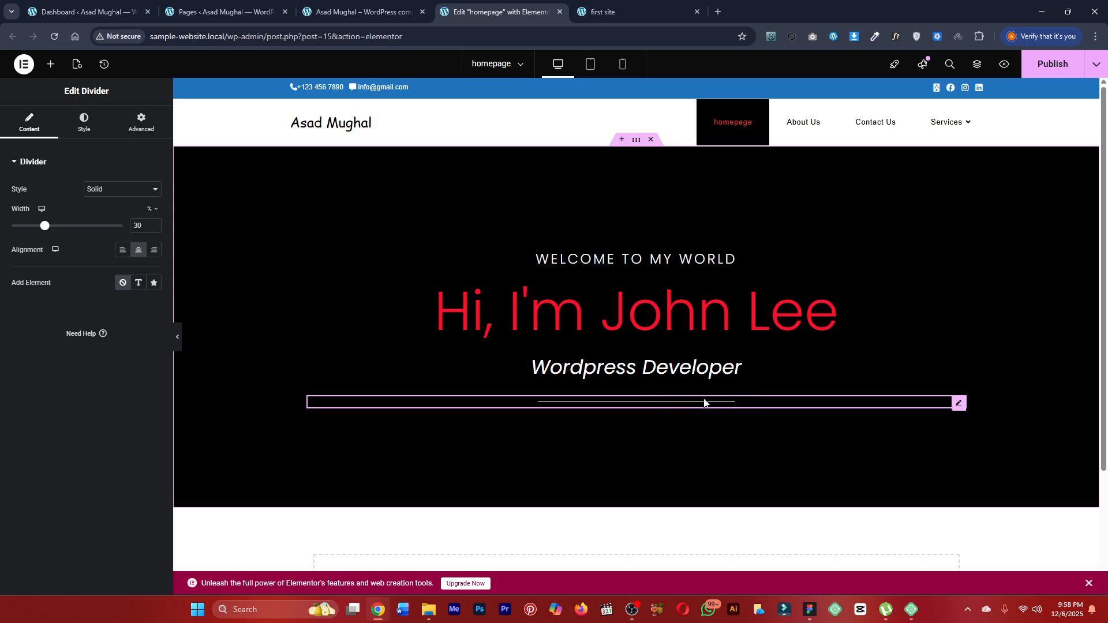
click(126, 257)
click(155, 258)
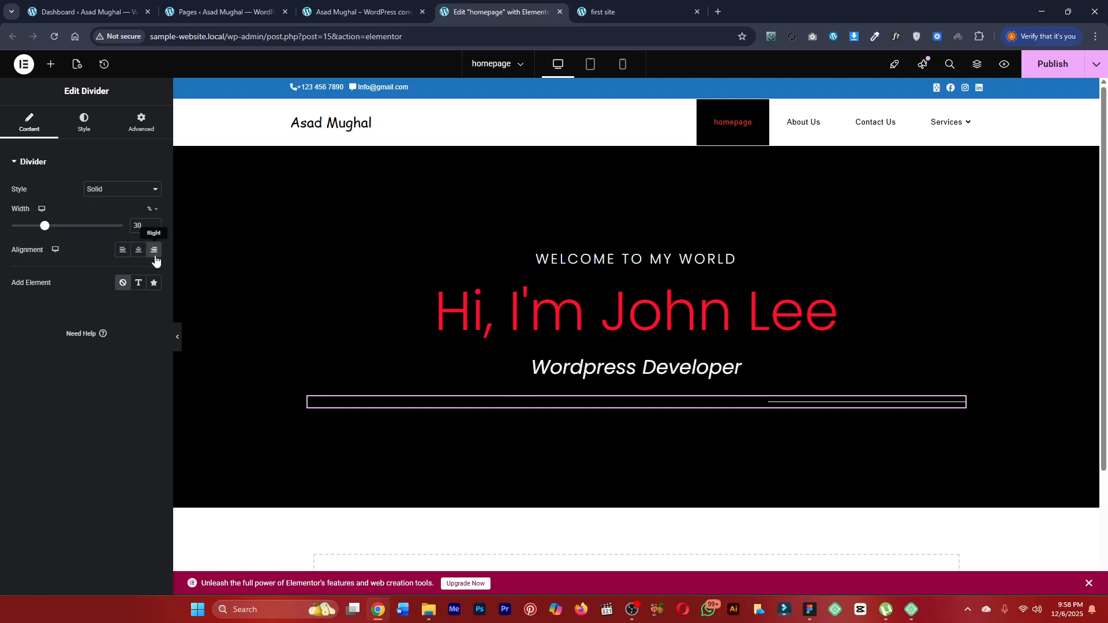
click(139, 254)
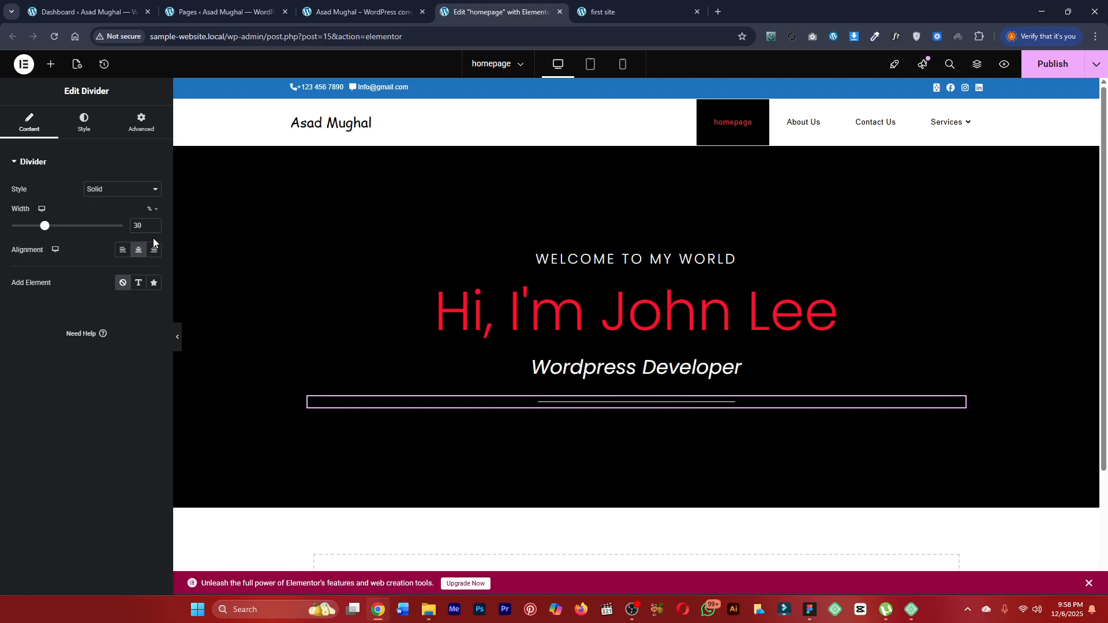
Try the divider at 100% width and at 46% width with left alignment.
drag(45, 226, 154, 239)
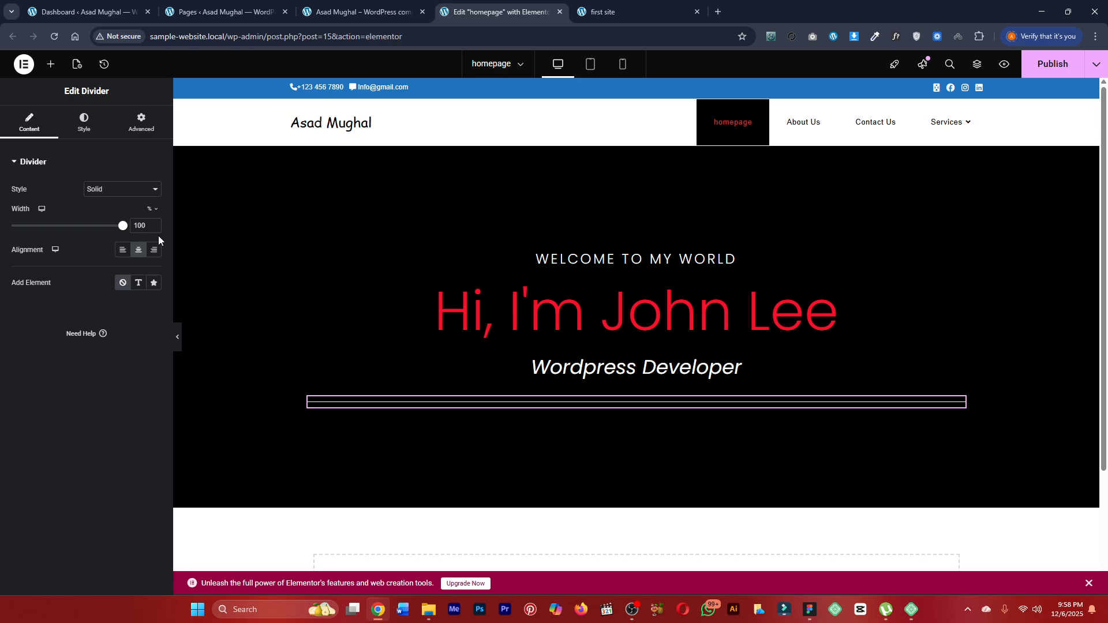
click(122, 252)
drag(123, 227, 63, 228)
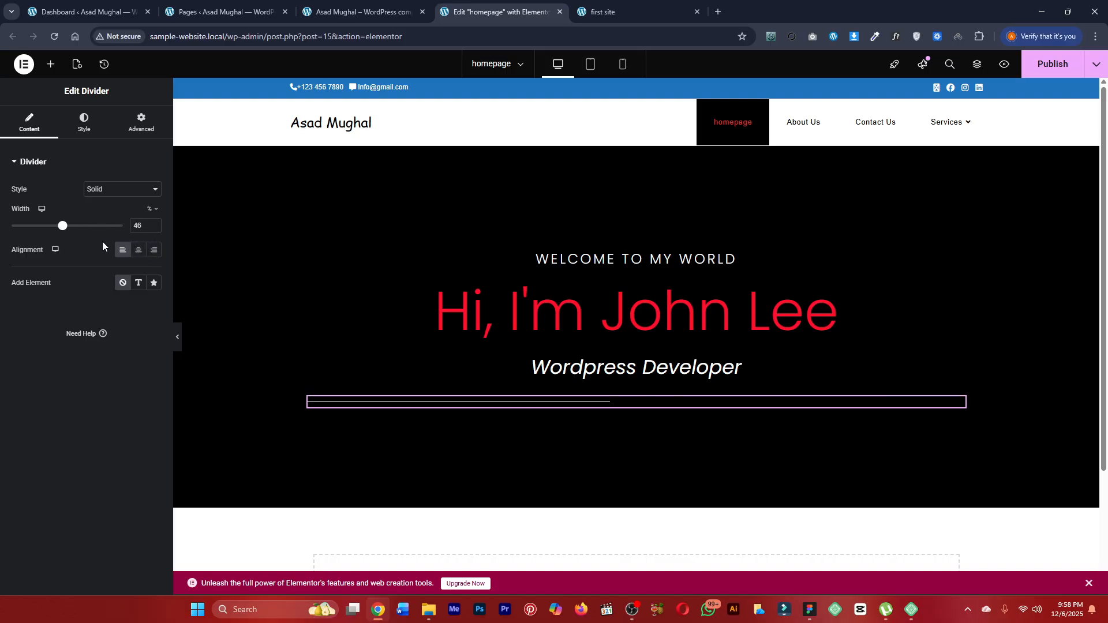
Center the divider as a short line narrower than the subtitle and reduce its gap to 2.
click(138, 251)
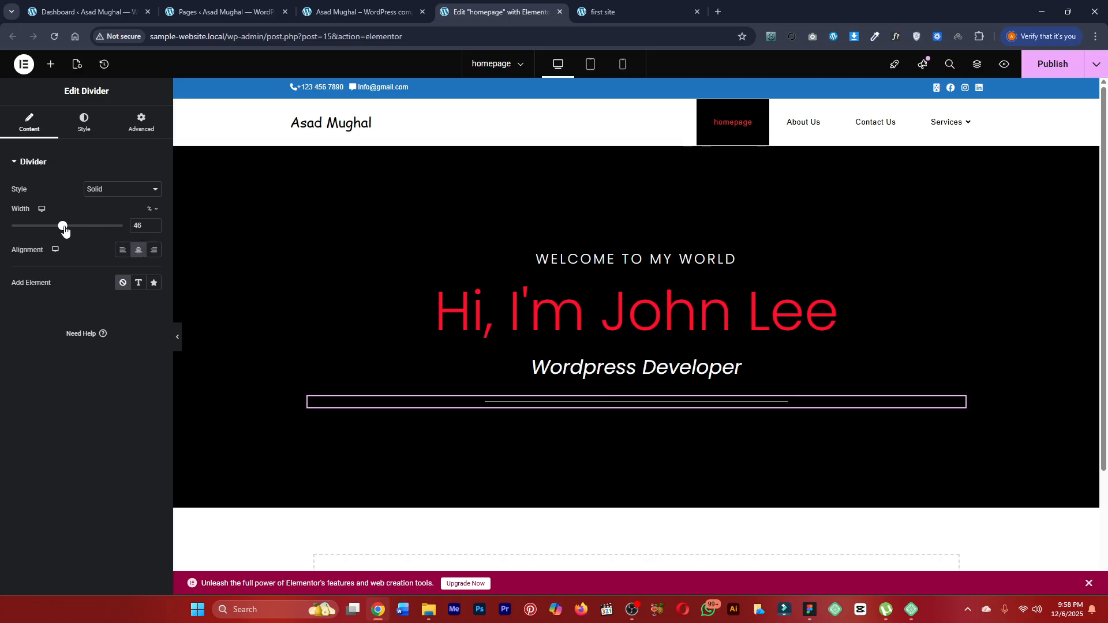
drag(63, 227, 29, 229)
click(80, 122)
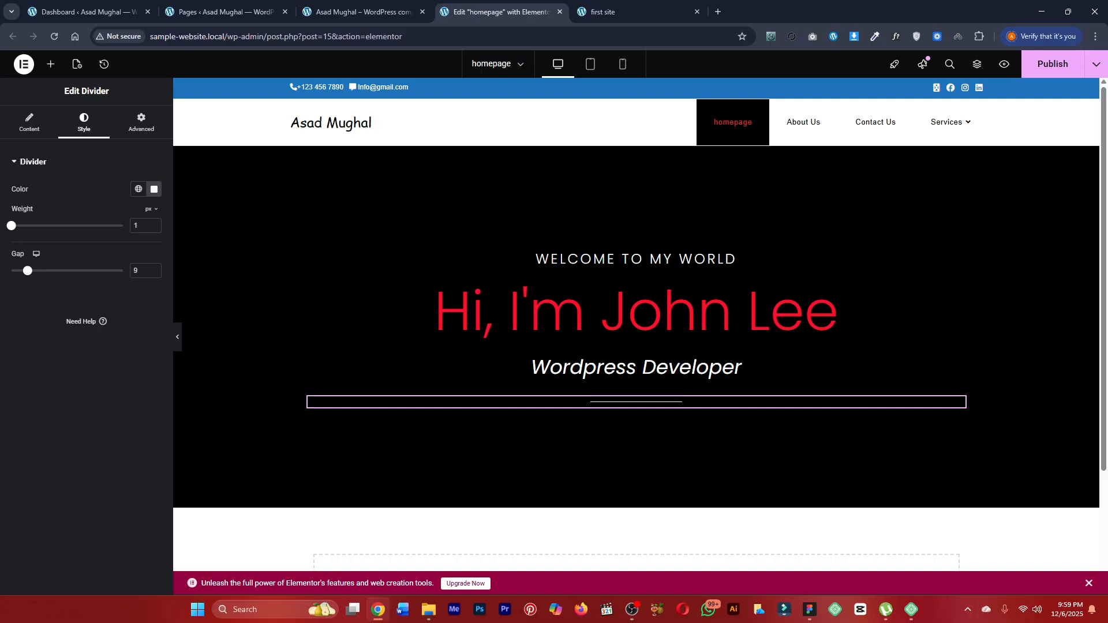
drag(27, 271, 10, 272)
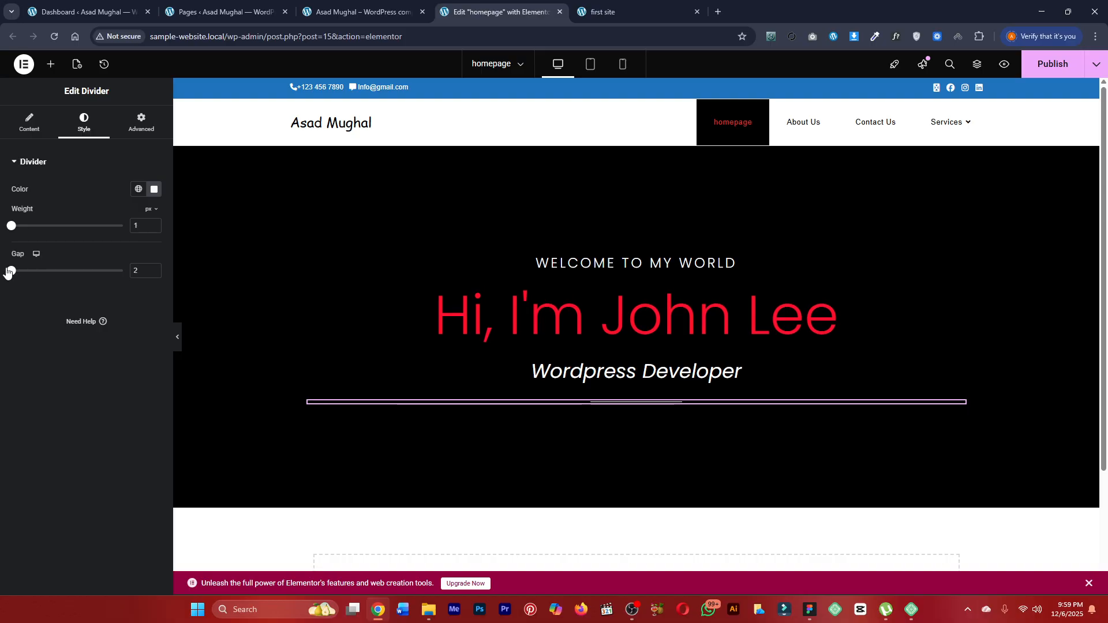
Add a Button widget below the divider in the hero section.
click(51, 64)
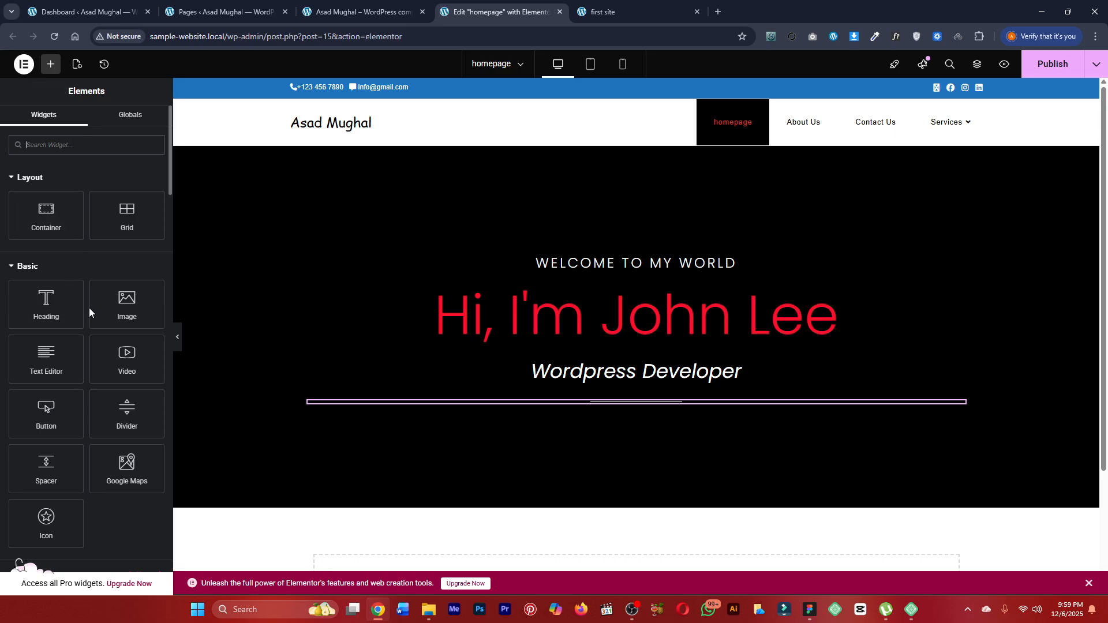
mouse_move(46, 407)
mouse_down()
mouse_move(415, 423)
mouse_move(664, 398)
mouse_move(594, 443)
mouse_move(621, 416)
mouse_move(49, 411)
mouse_up()
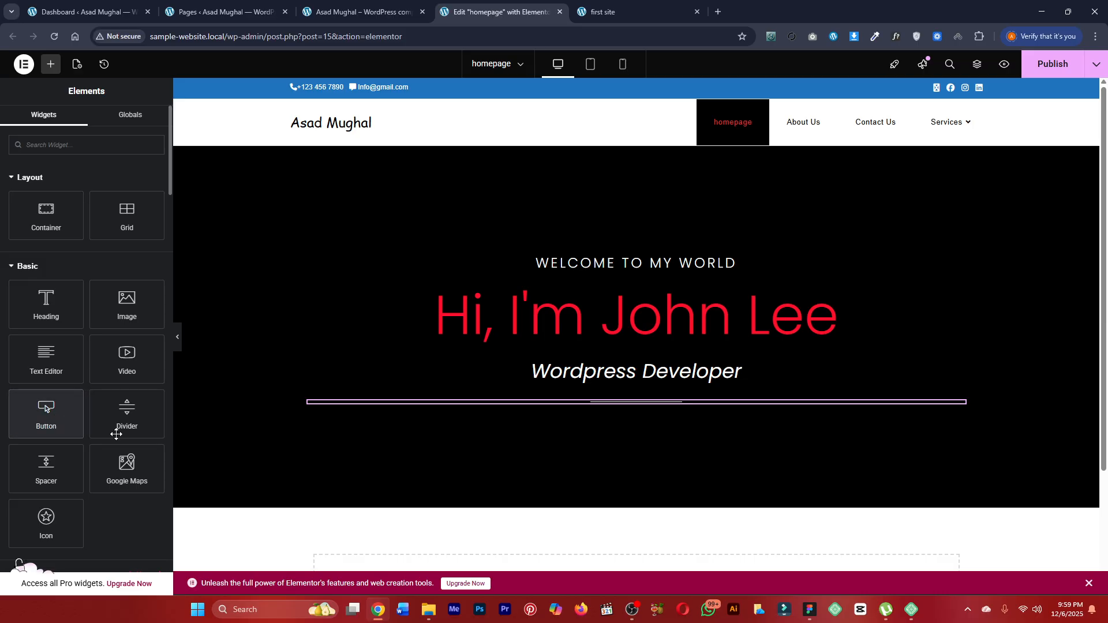
click(960, 405)
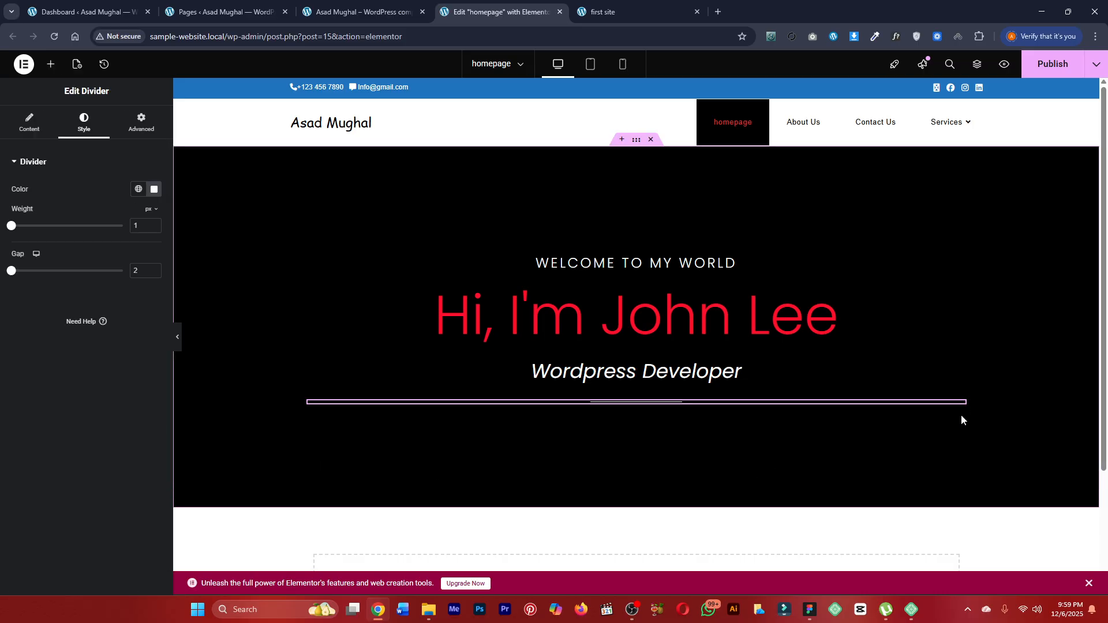
click(50, 66)
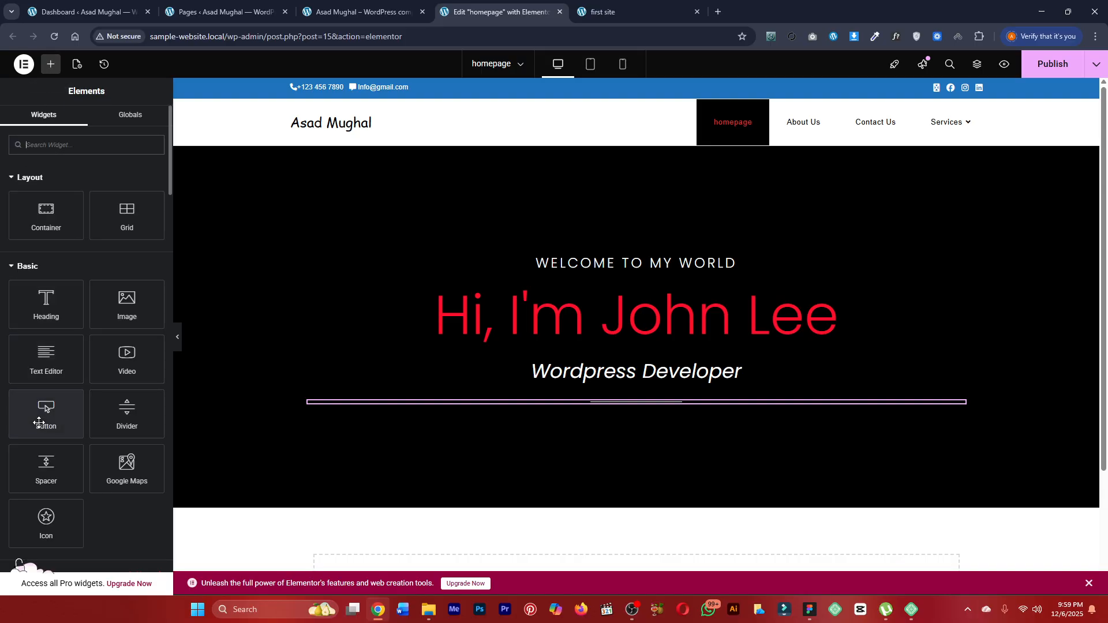
drag(38, 423, 635, 407)
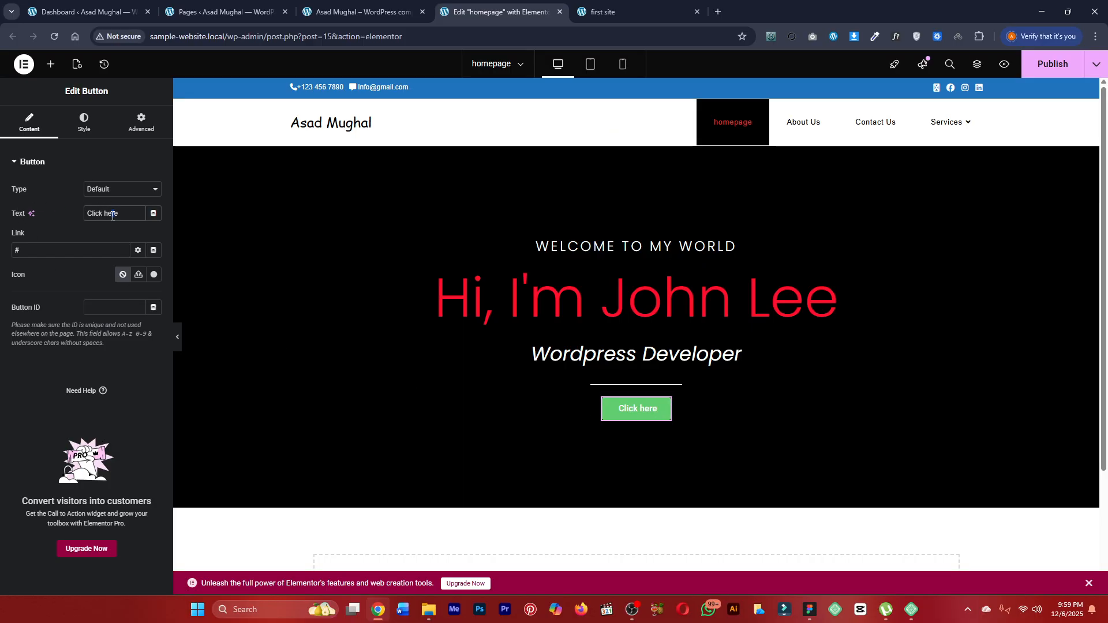
Check the button wording on the first site page and set the new button's text to "Hire me!".
click(102, 192)
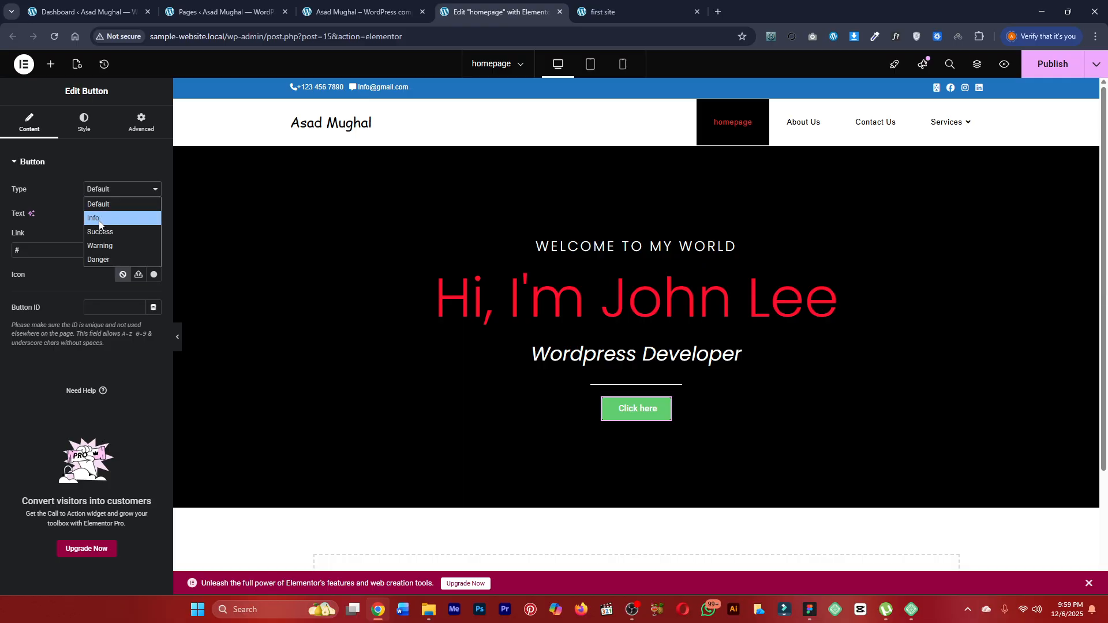
click(65, 220)
double_click(120, 215)
triple_click(121, 216)
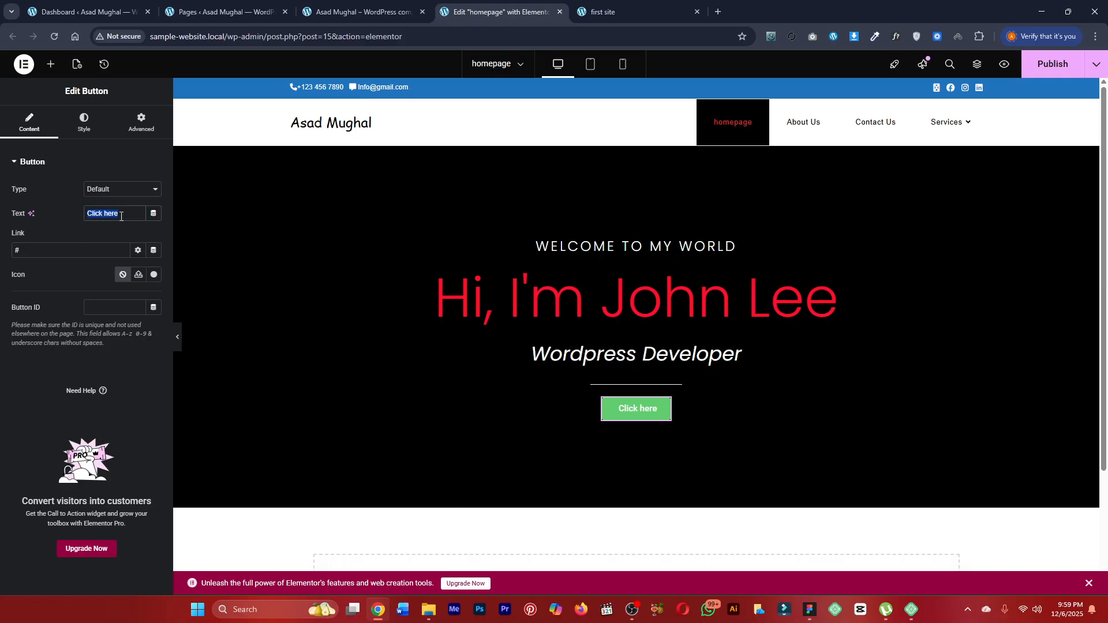
key(BackSpace)
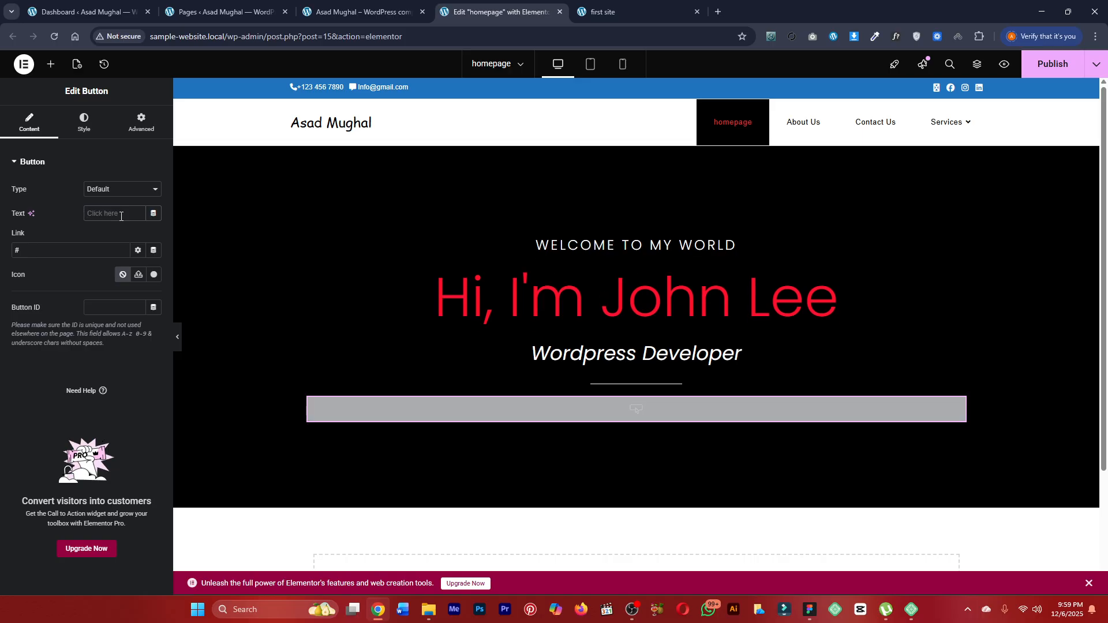
click(611, 11)
click(534, 5)
text(Hire me!)
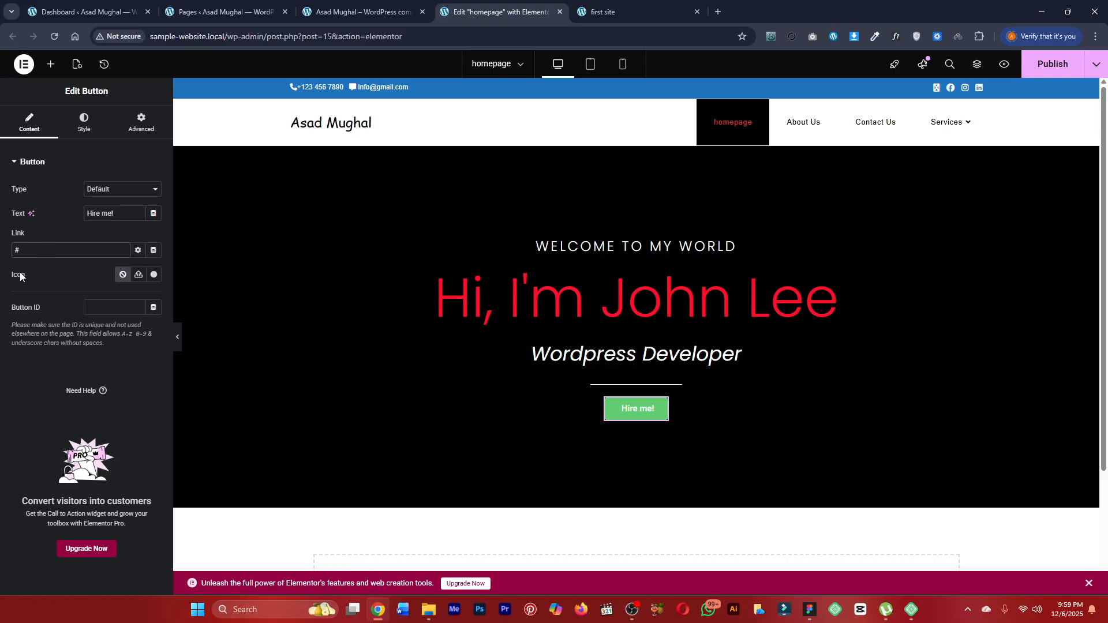
Open the icon library for the Hire me! button, look through its Font Awesome categories and check the reference icon on the first site page.
click(153, 275)
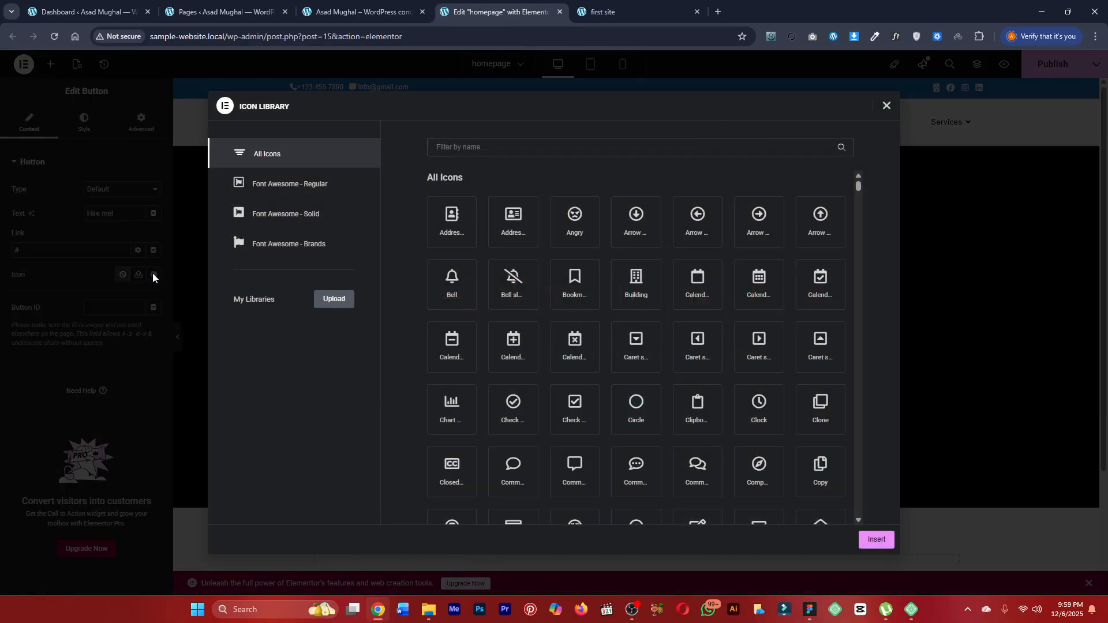
click(321, 183)
click(318, 214)
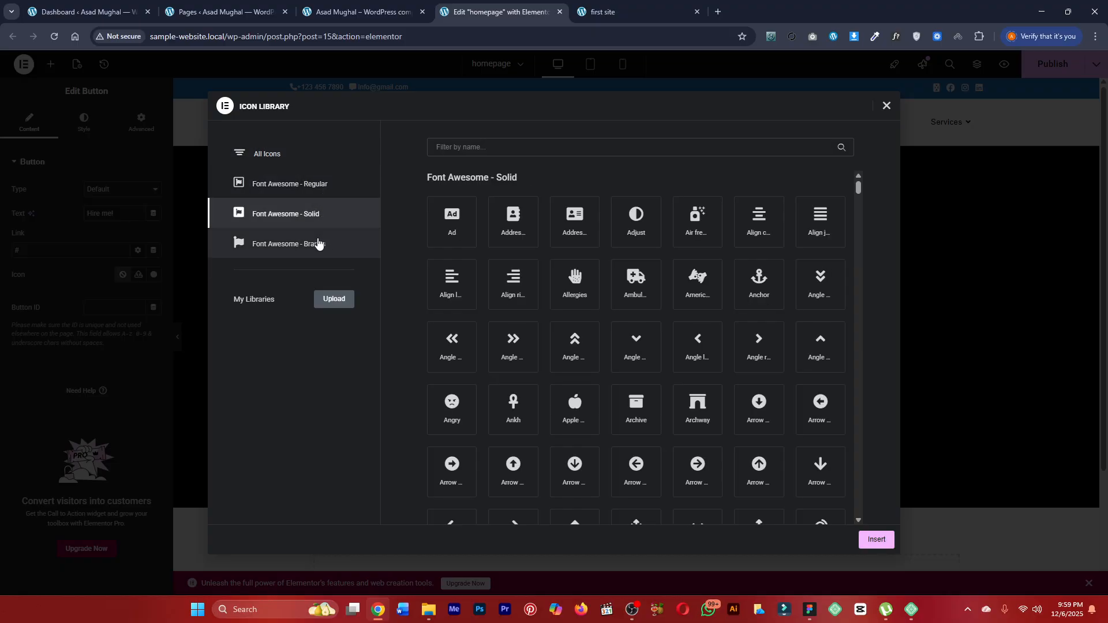
click(318, 246)
click(325, 174)
click(324, 161)
click(581, 145)
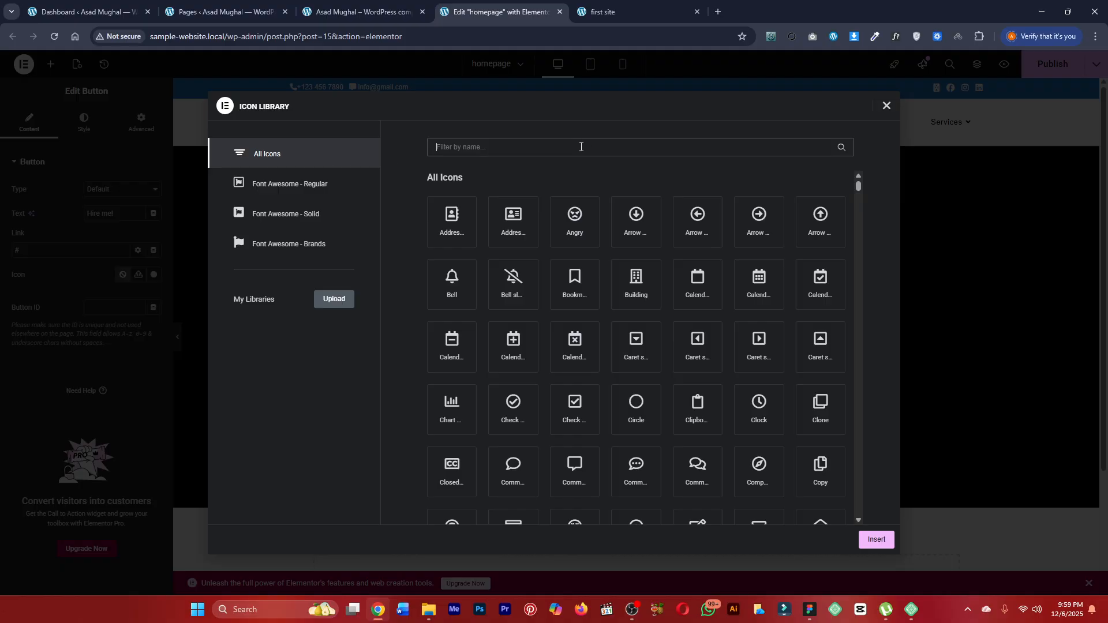
click(606, 7)
click(529, 9)
Browse the full icon list and select the right-pointing caret icon.
scroll(664, 297, down, 10)
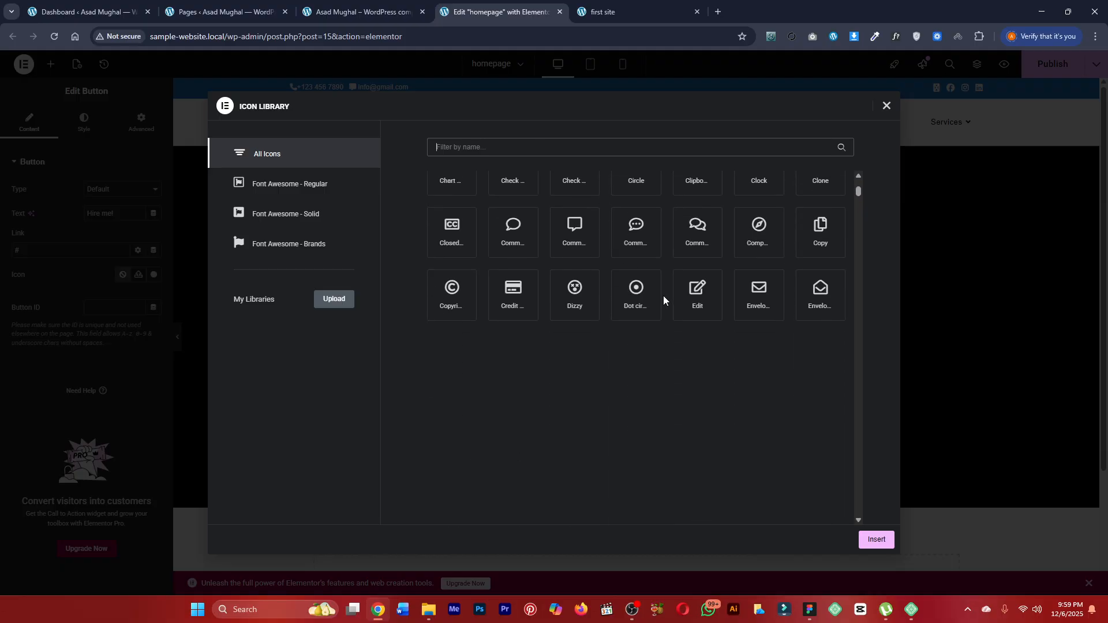
scroll(665, 302, down, 10)
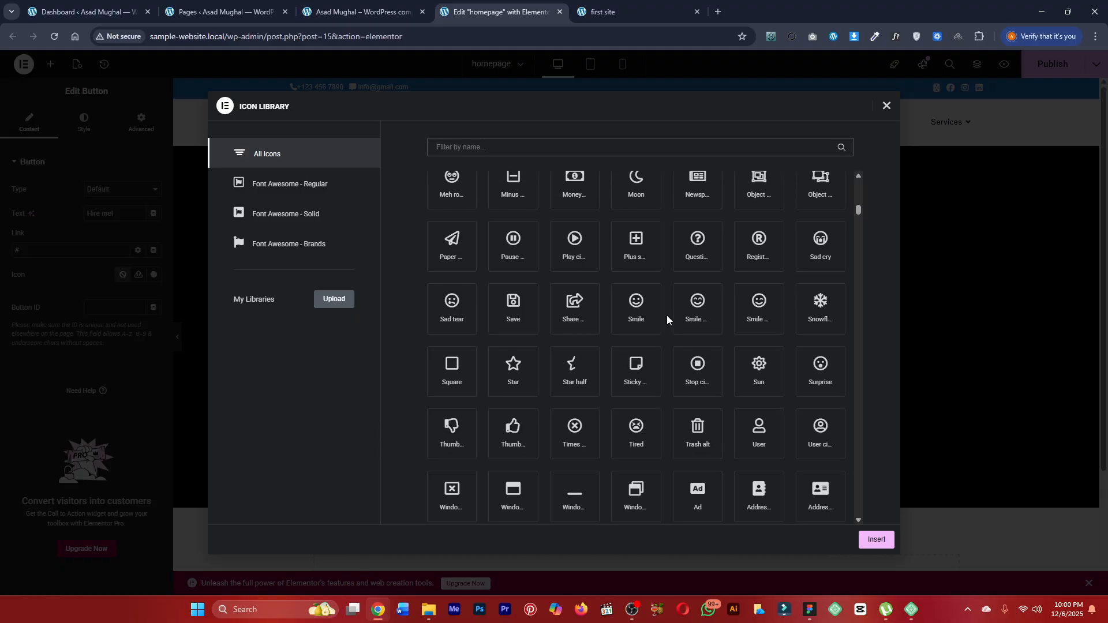
scroll(666, 315, down, 8)
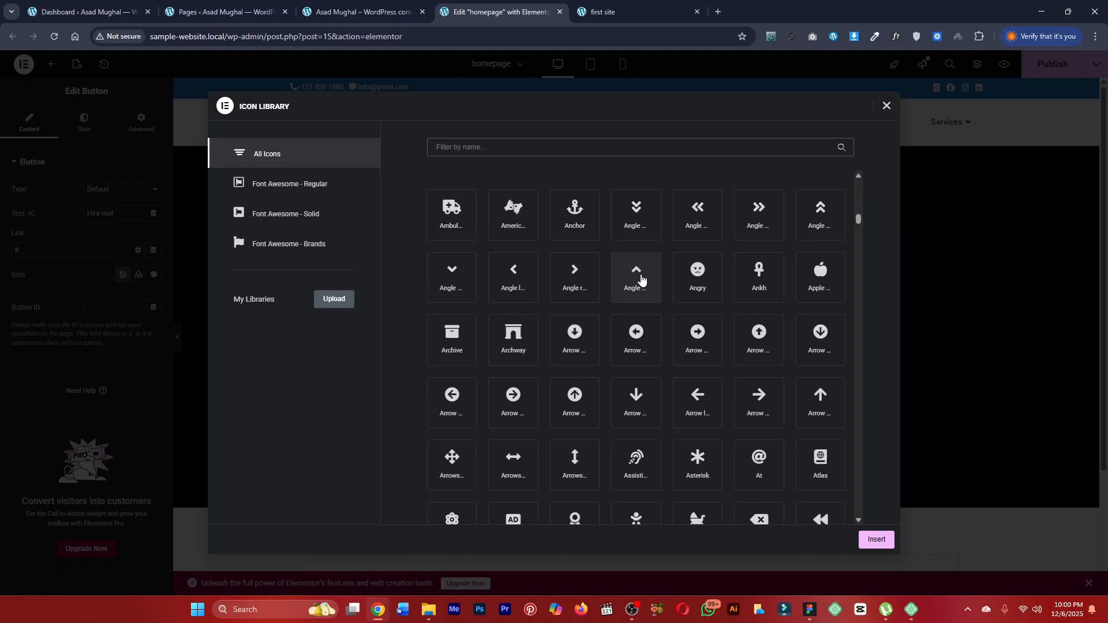
scroll(641, 271, down, 4)
scroll(640, 282, down, 8)
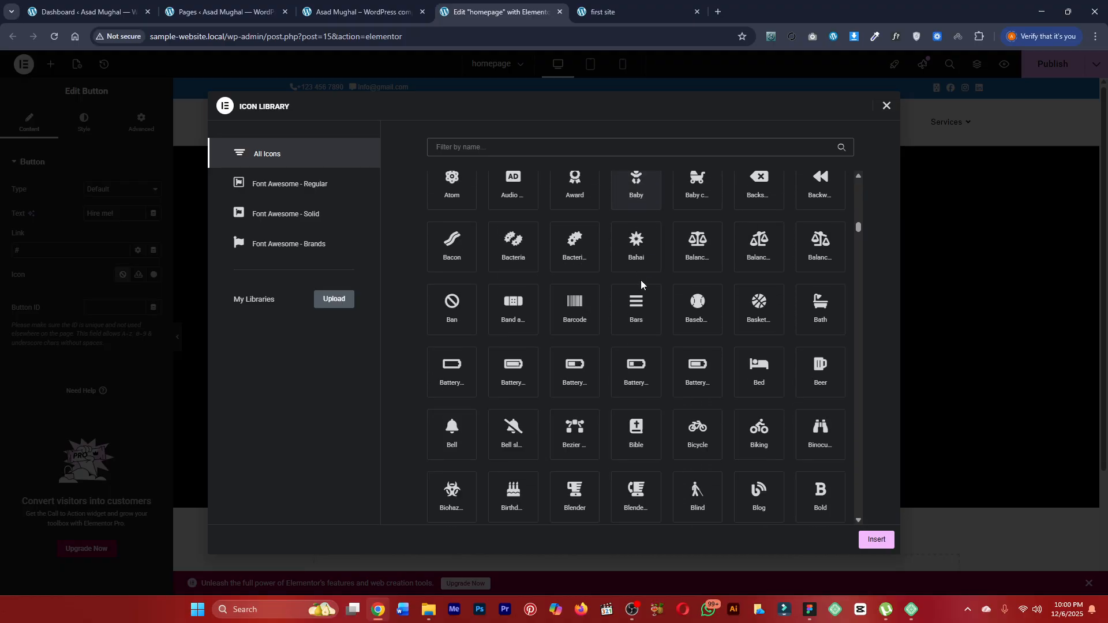
scroll(635, 287, down, 10)
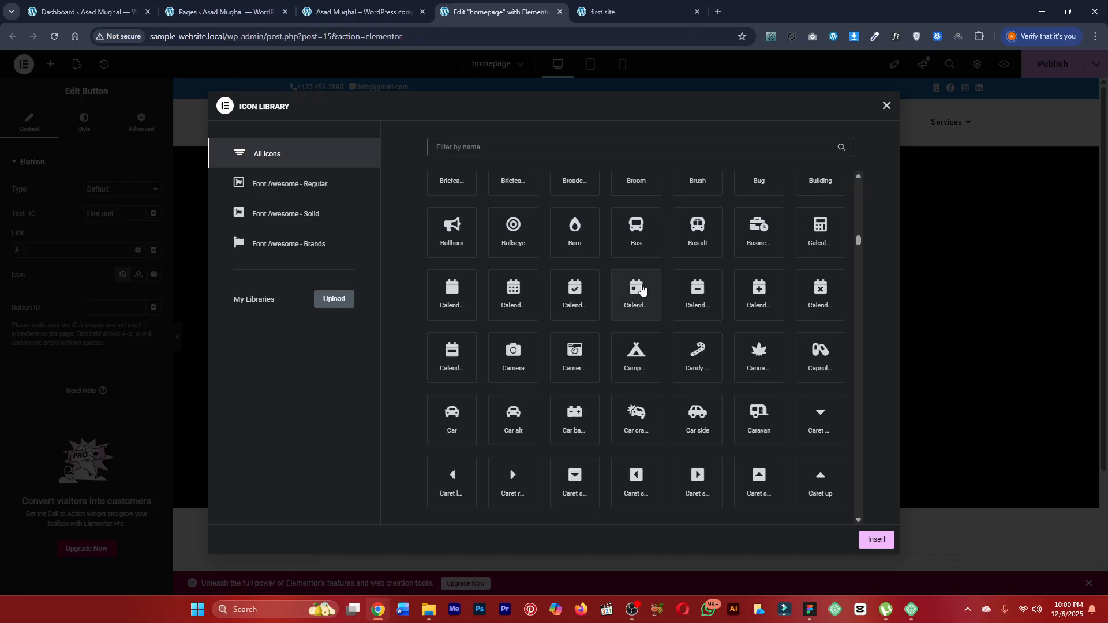
scroll(555, 287, up, 1)
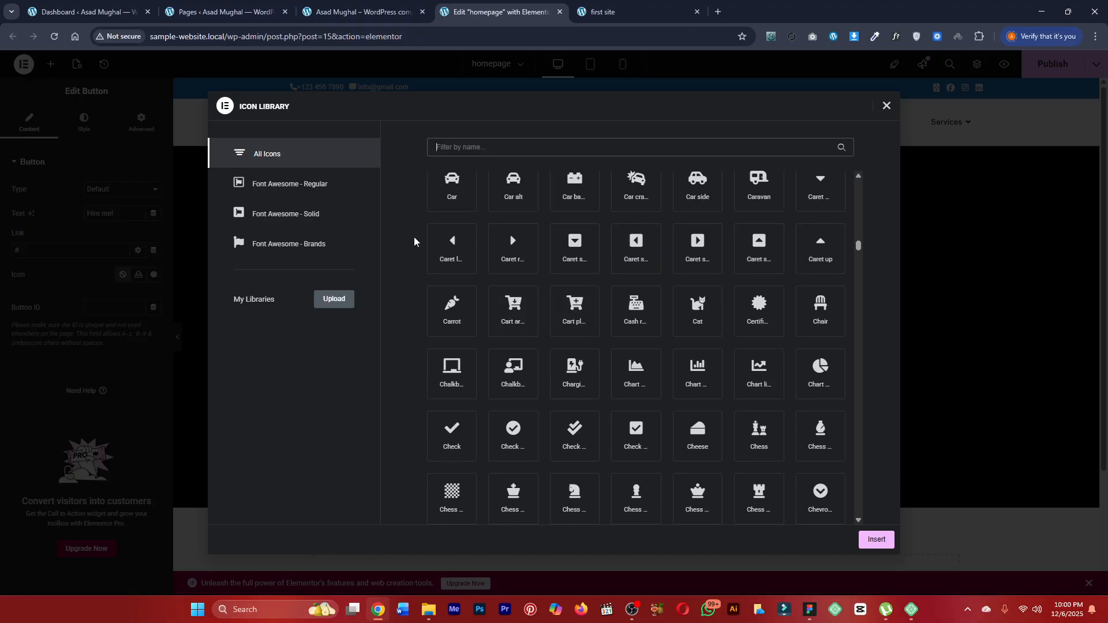
click(514, 257)
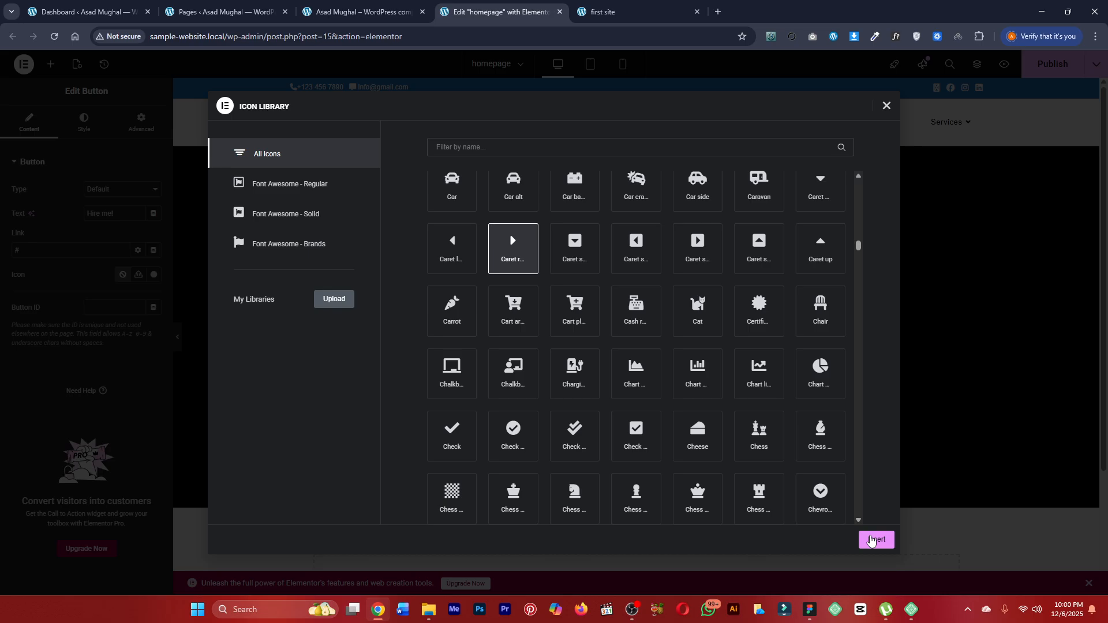
Compare with the first site page's button icon, filter the icon library by "chev" and insert the plain right chevron.
click(613, 6)
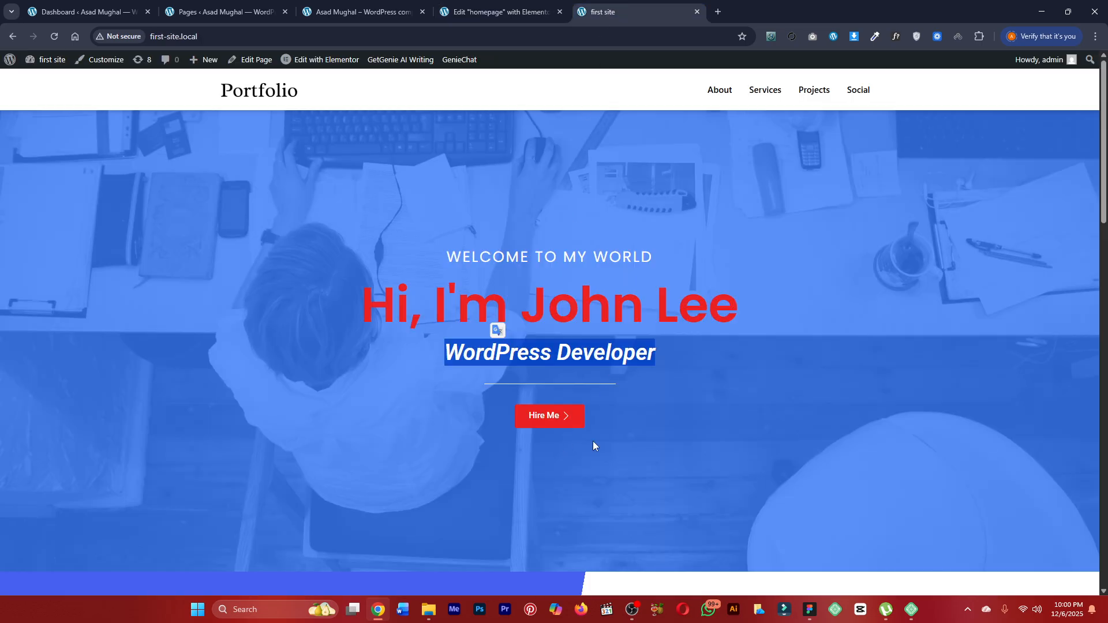
click(528, 5)
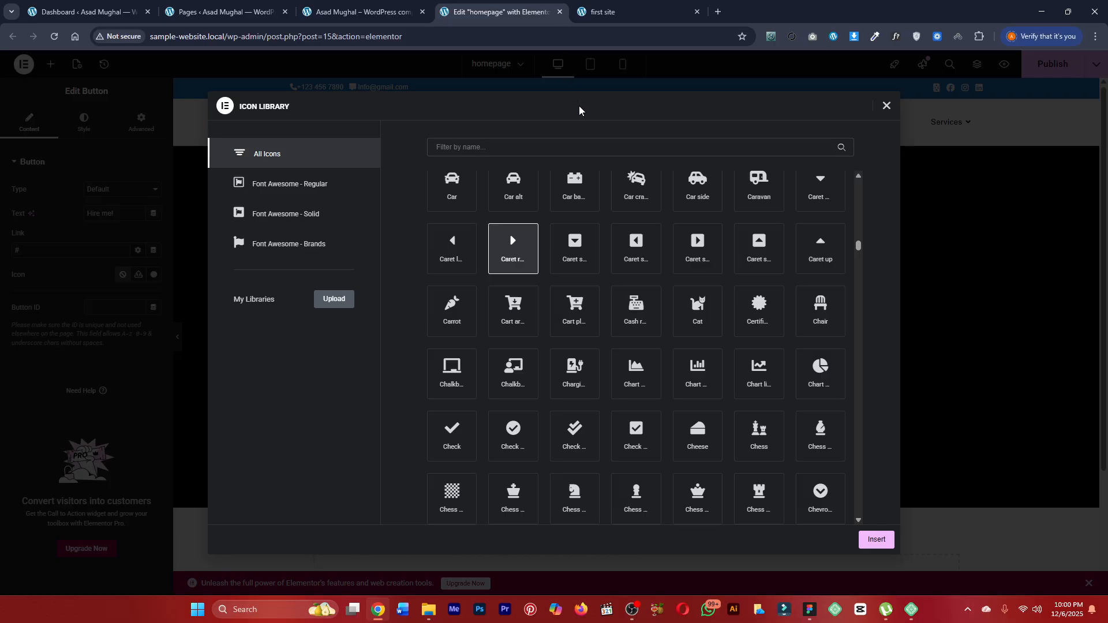
click(584, 148)
text(cheve)
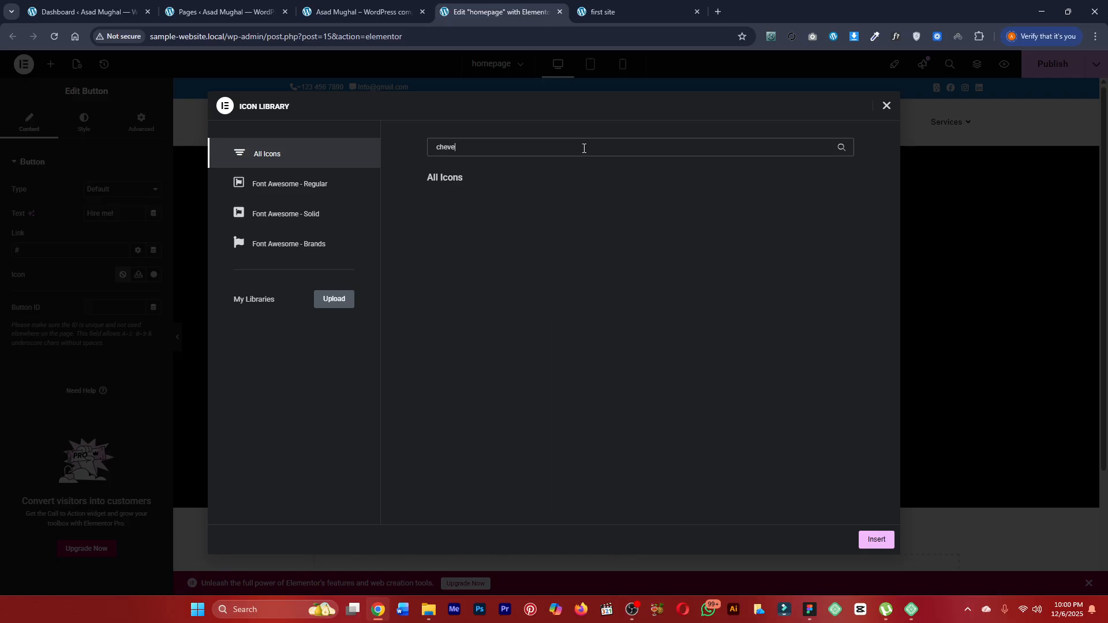
key(BackSpace)
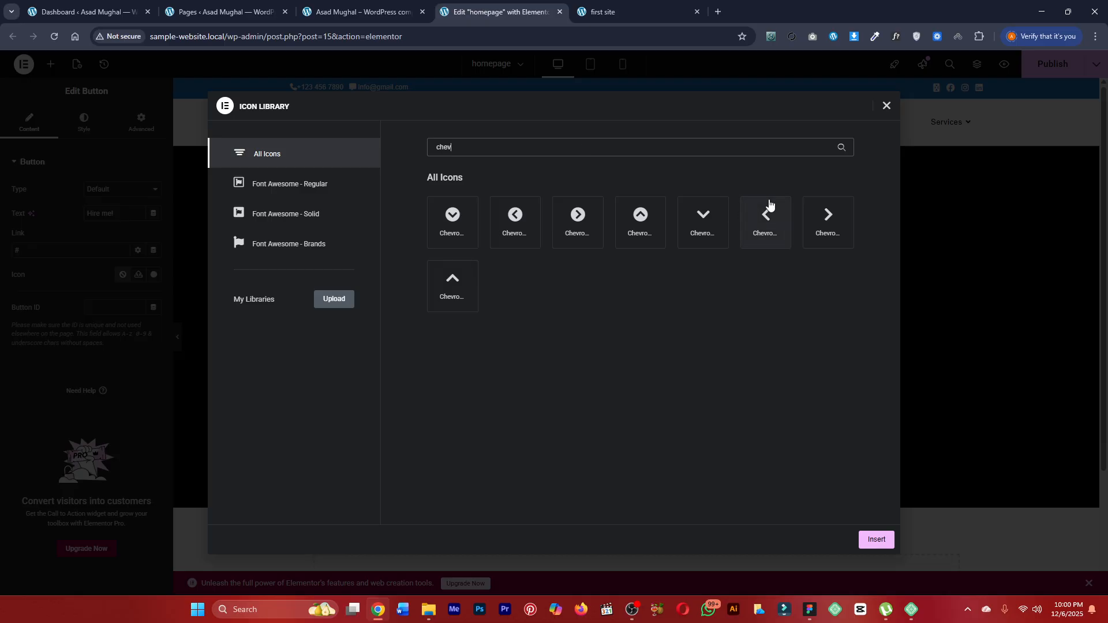
click(822, 234)
click(866, 539)
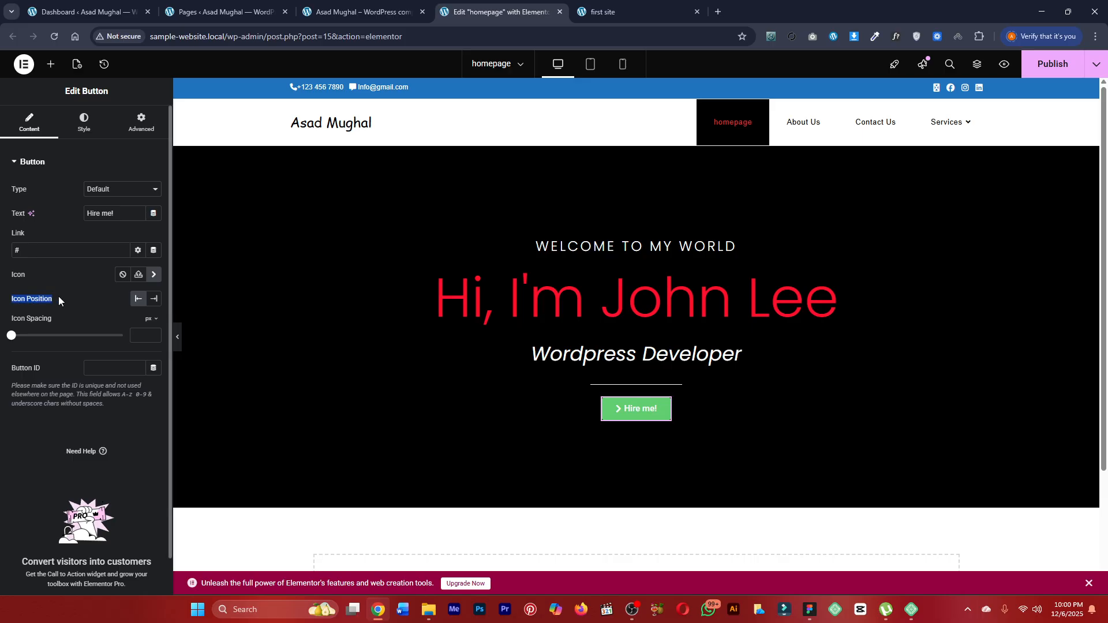
Place the chevron after the button text with an icon spacing of 17 px.
click(153, 303)
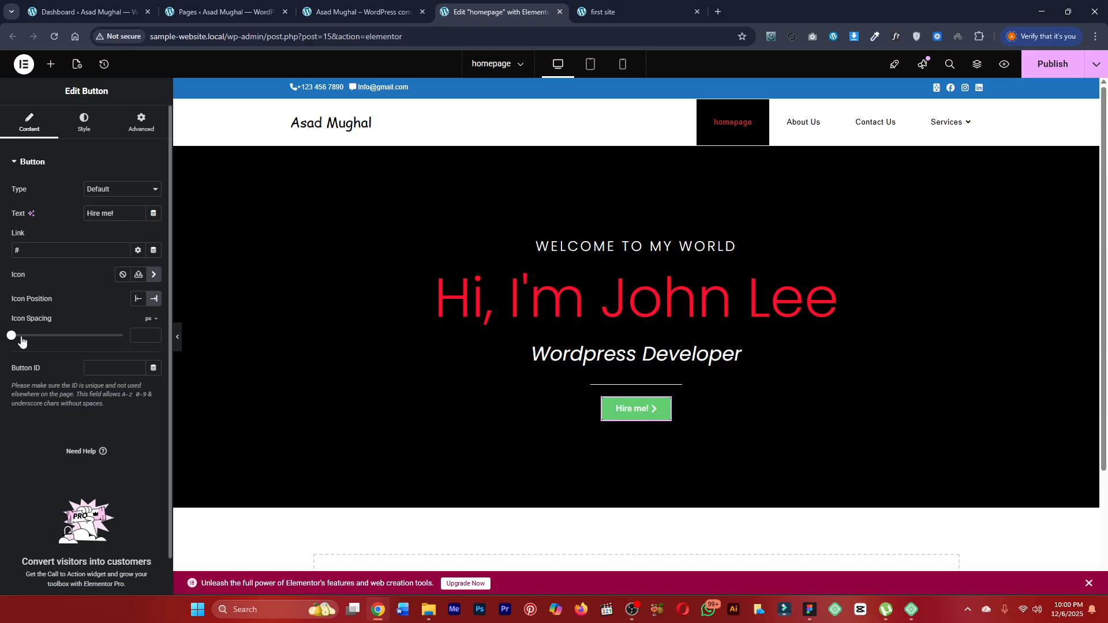
drag(12, 337, 51, 338)
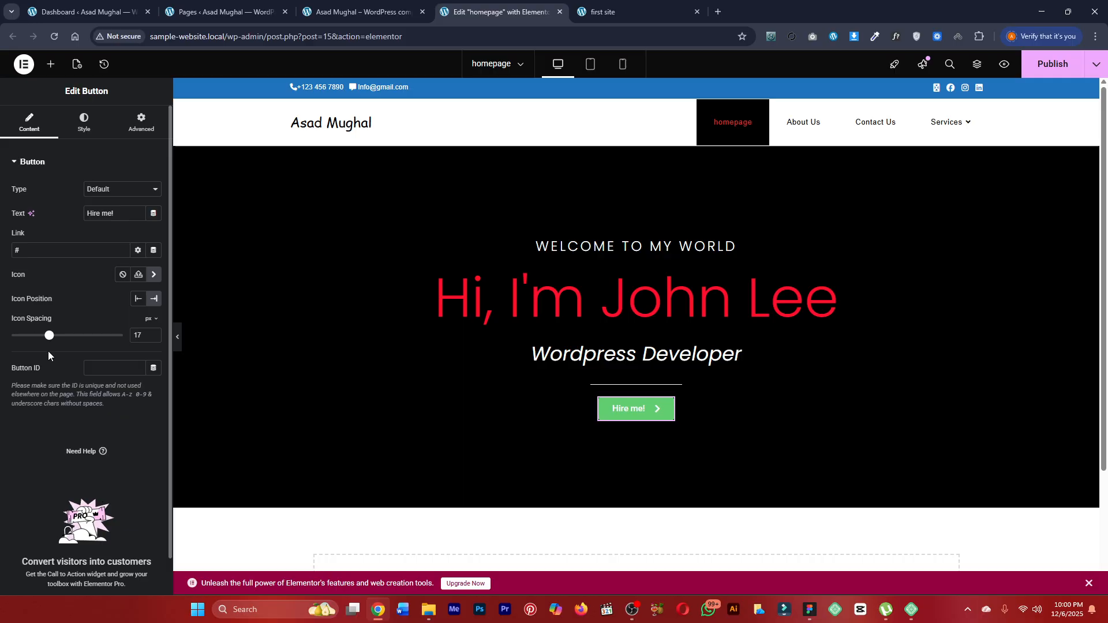
Set the Hire me! button's typography to the Poppins family at size 16 px.
click(81, 130)
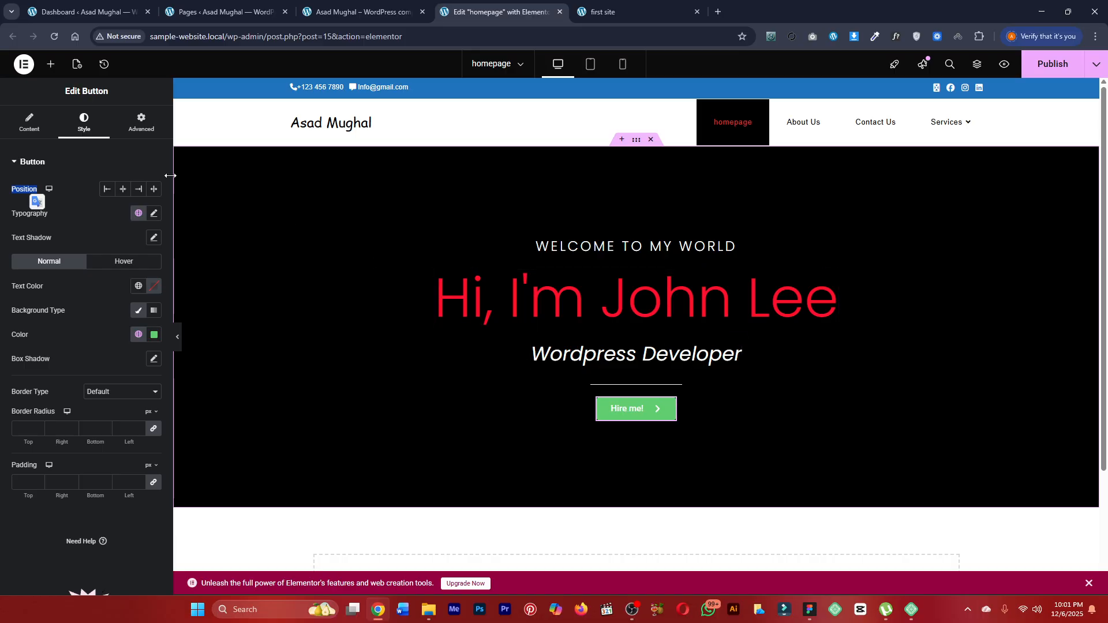
click(119, 236)
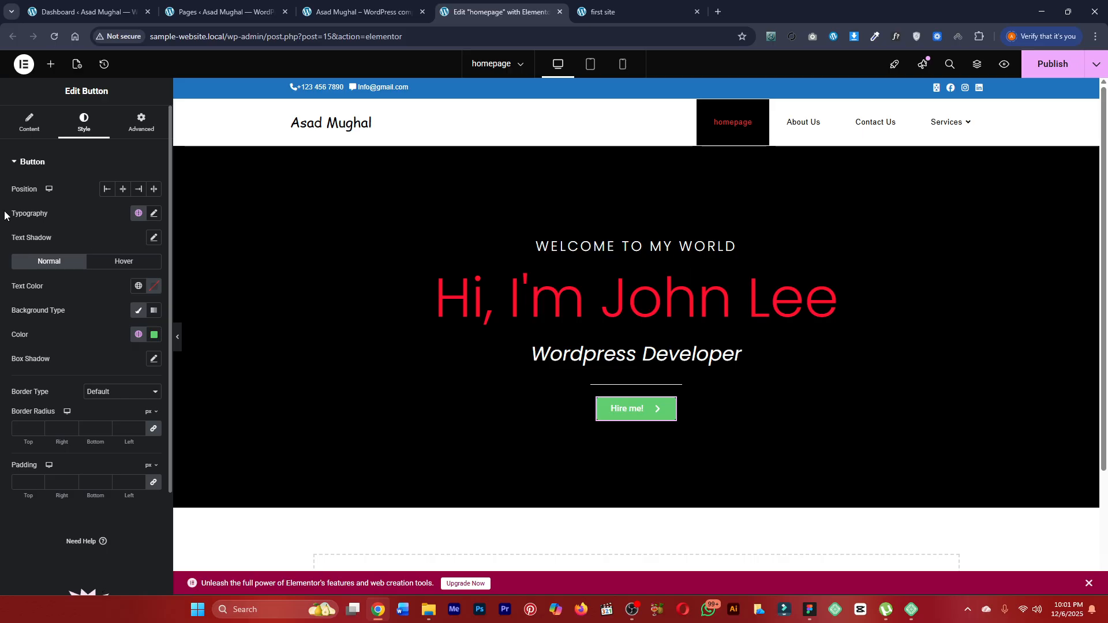
click(154, 213)
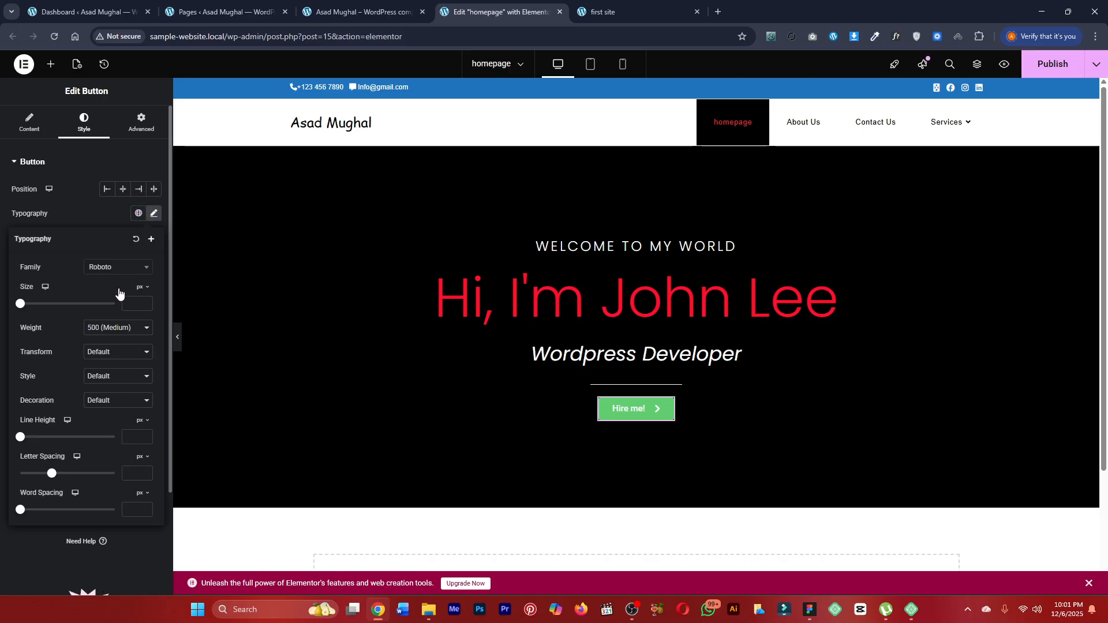
click(118, 268)
text(popp)
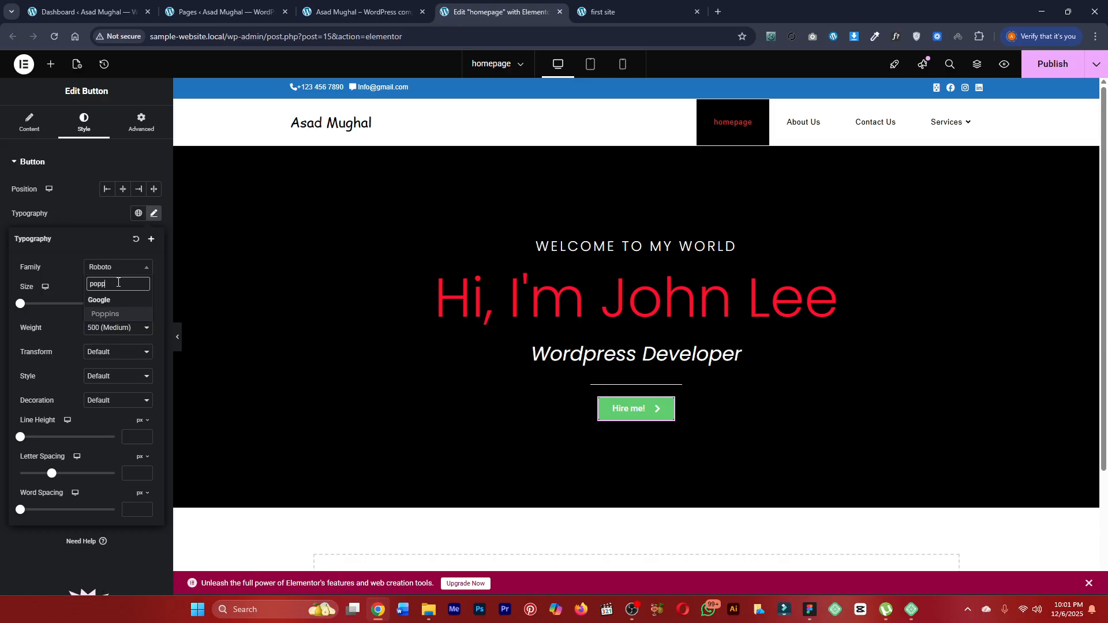
key(Return)
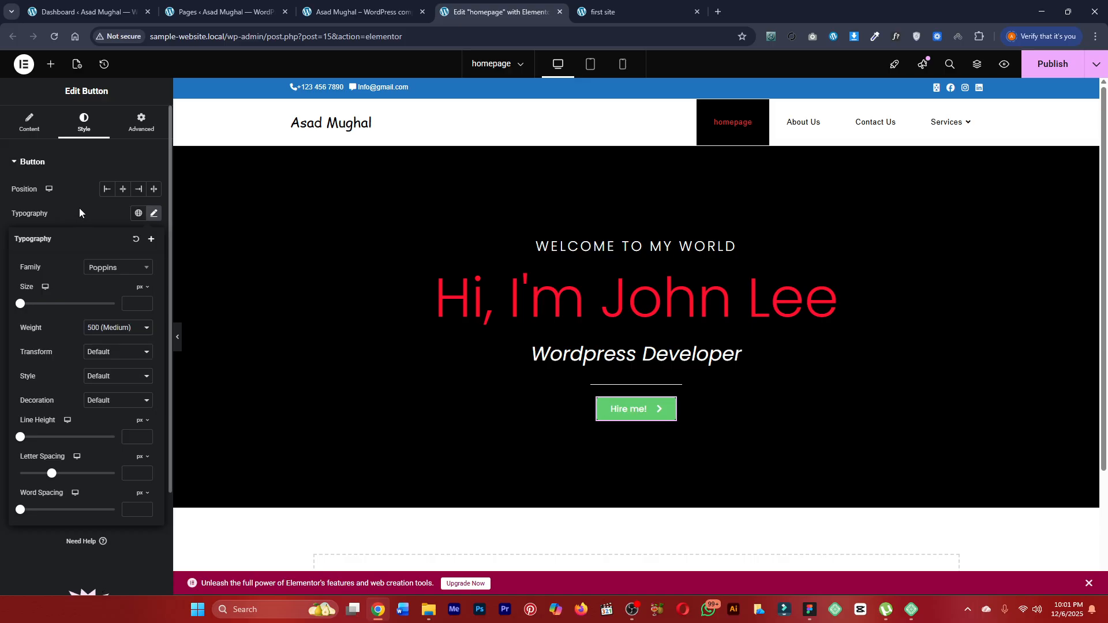
click(82, 212)
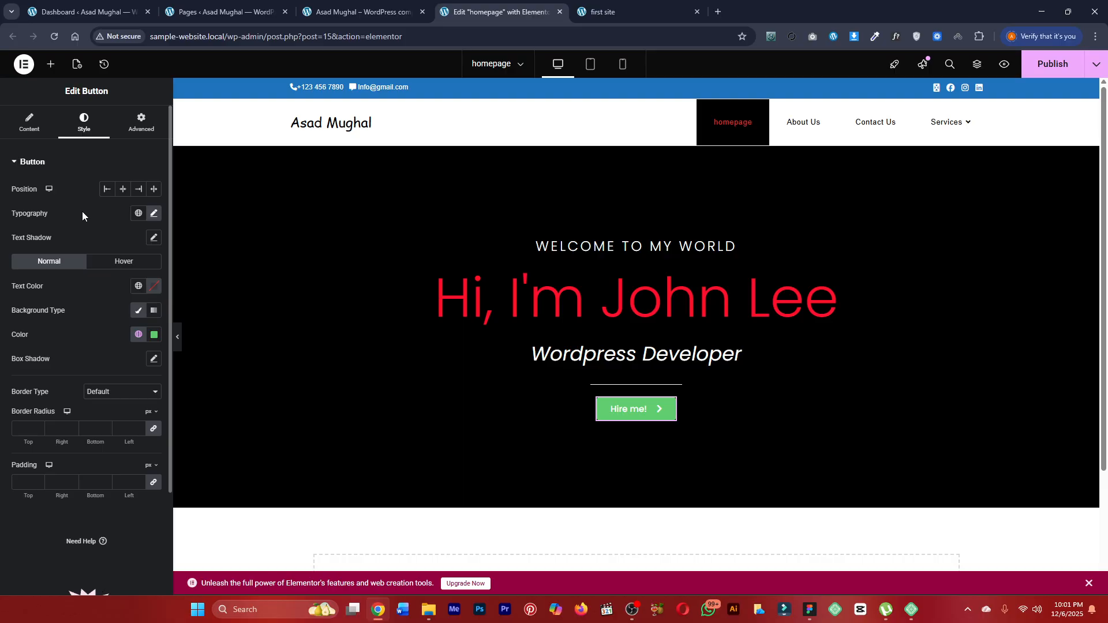
click(153, 214)
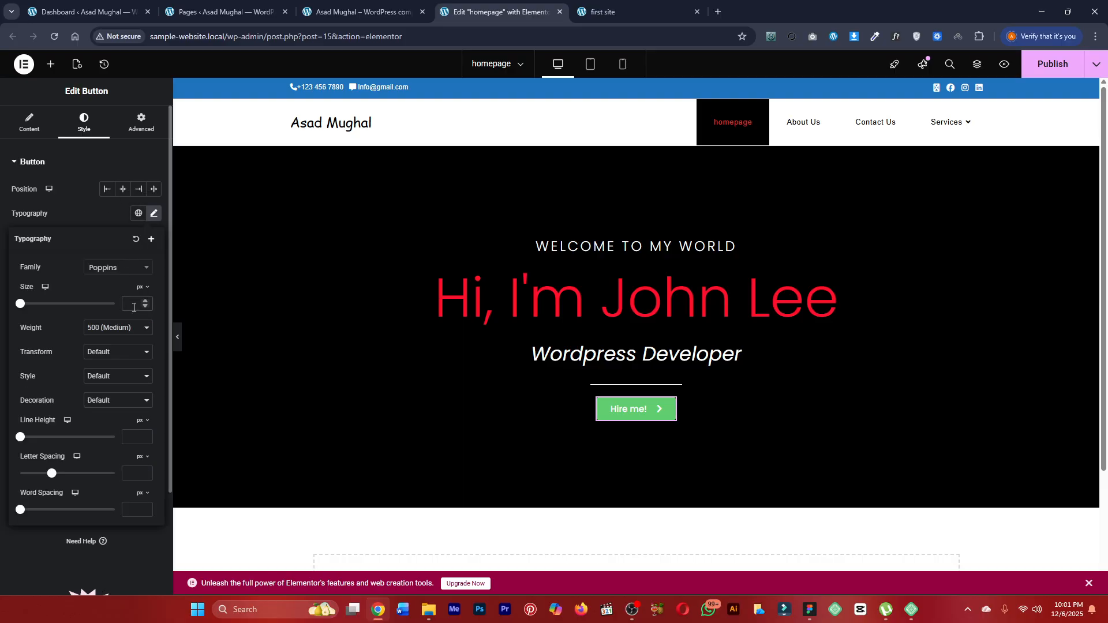
click(134, 304)
text(16)
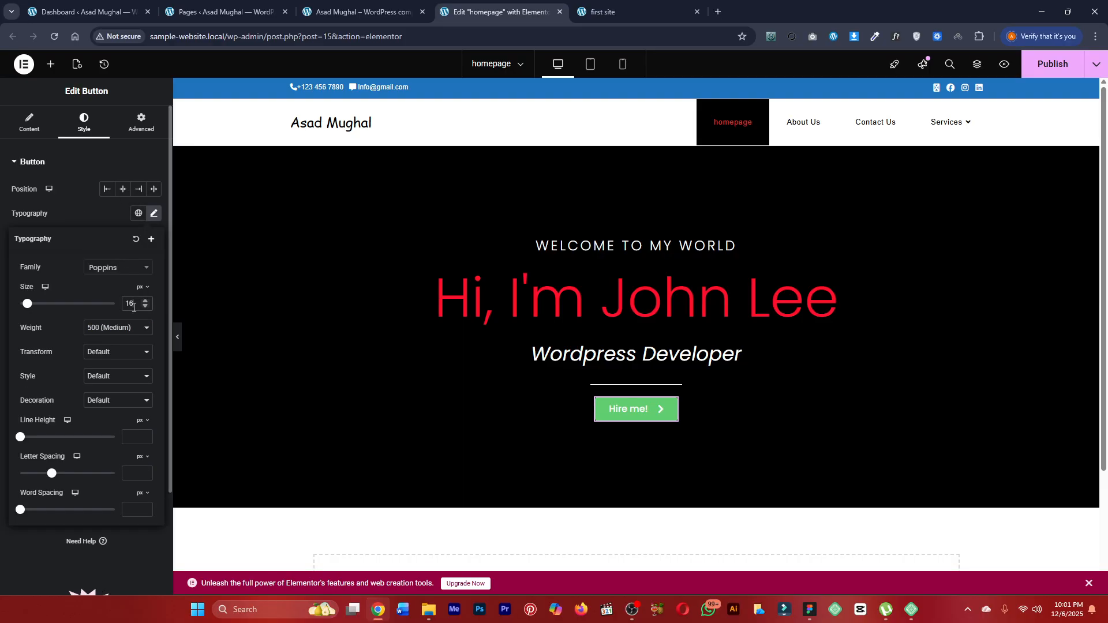
click(95, 219)
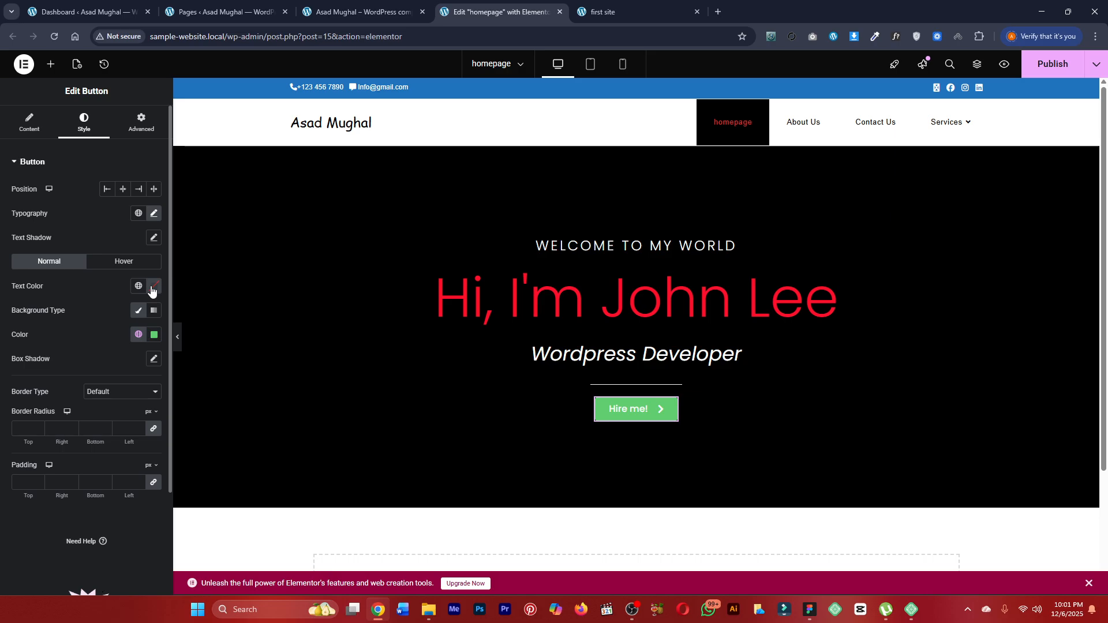
Check the button on the first site page and set the normal text color of the Hire me! button to white.
click(607, 8)
click(496, 11)
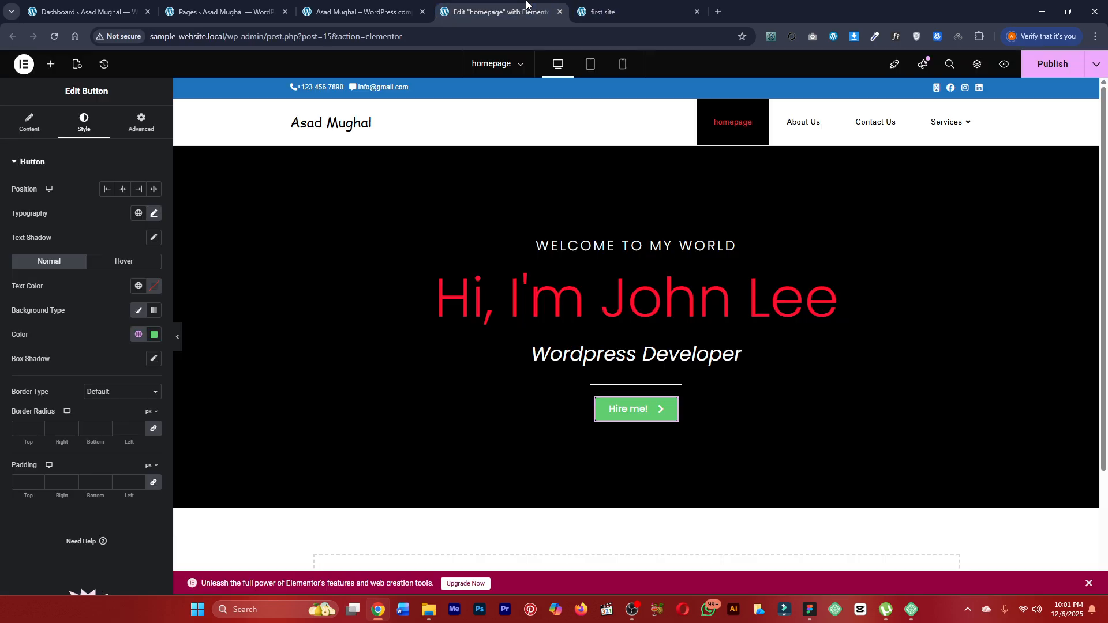
click(154, 286)
drag(99, 359, 71, 307)
click(73, 309)
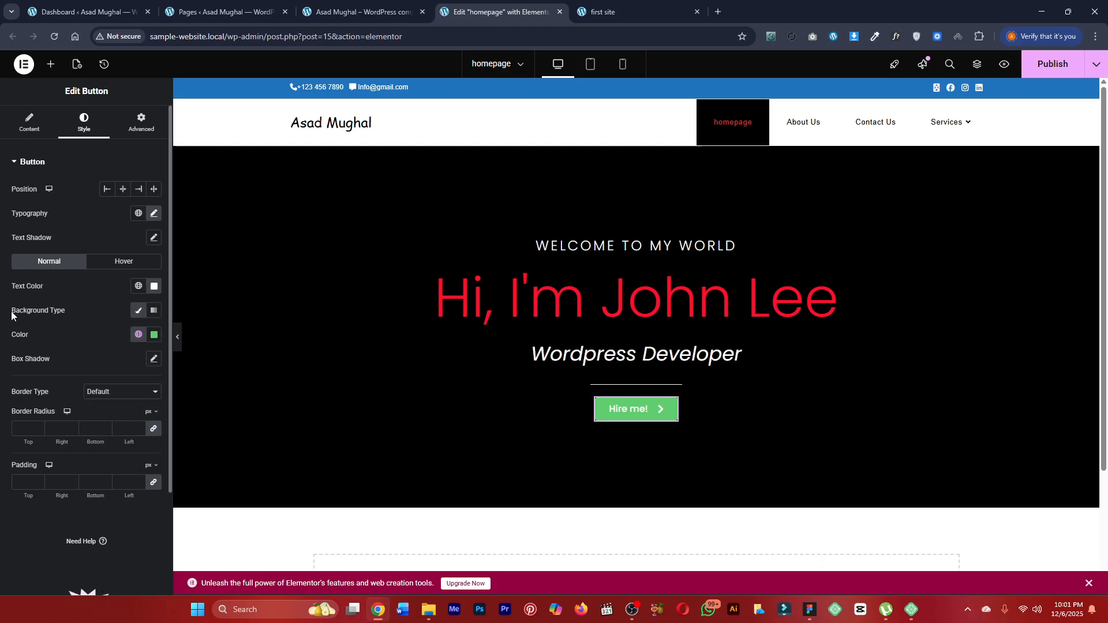
Give the button's normal state a classic background fill in bright red.
drag(19, 310, 61, 310)
click(55, 315)
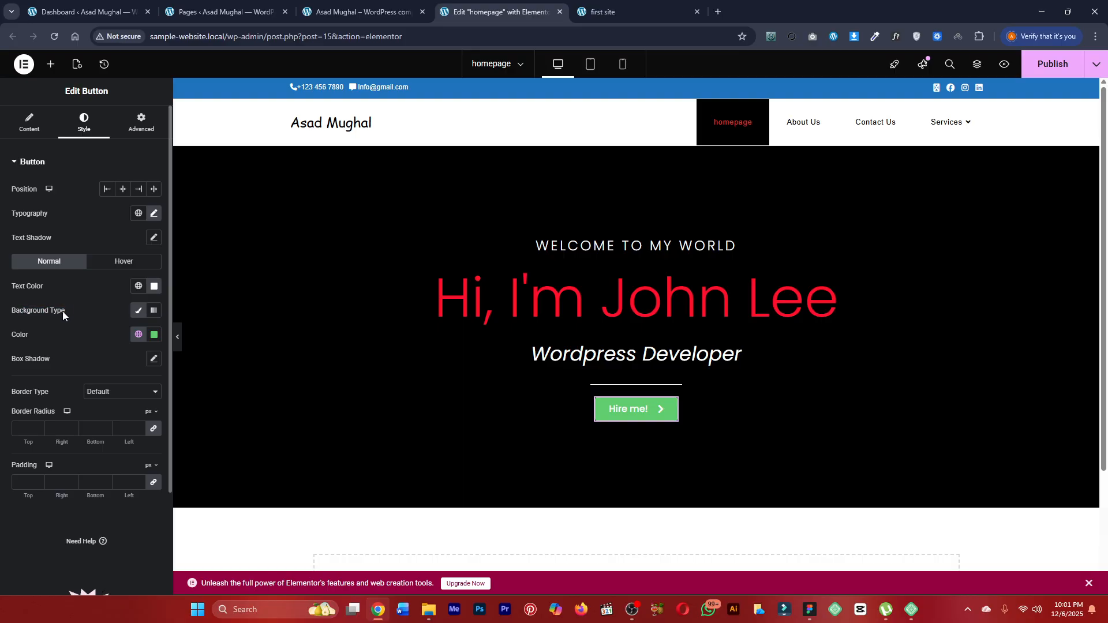
click(154, 311)
click(139, 312)
click(154, 335)
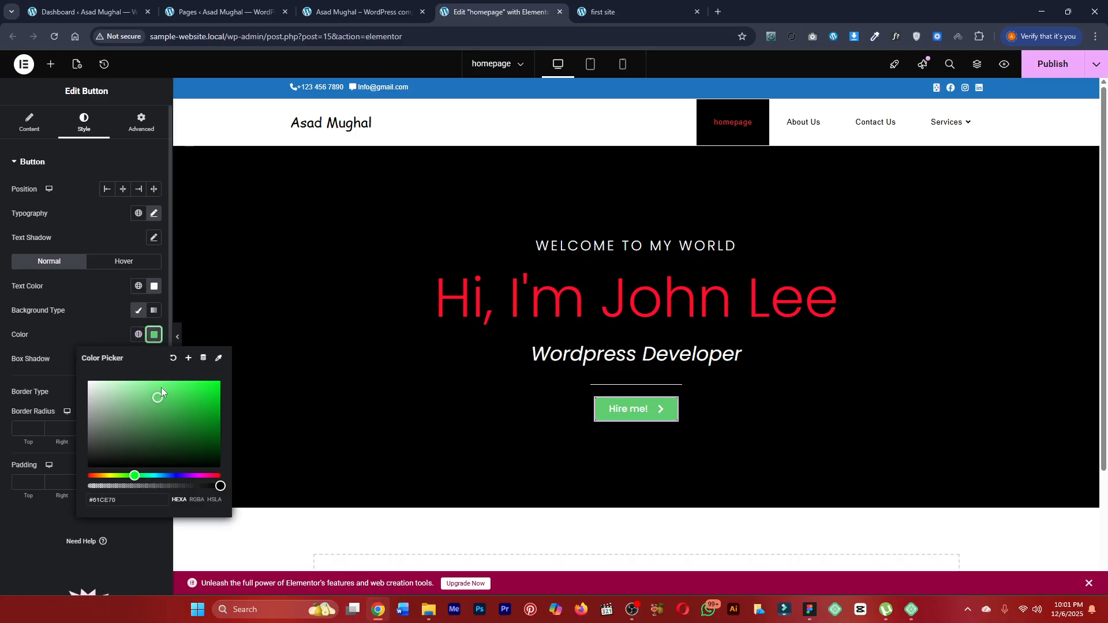
drag(202, 475, 220, 475)
drag(200, 400, 222, 381)
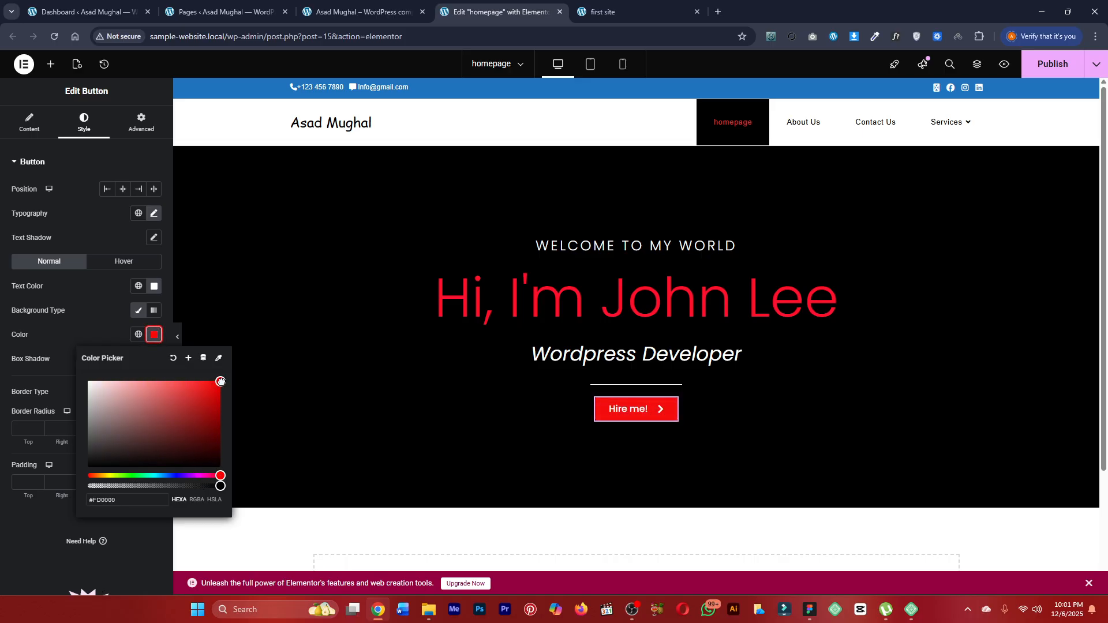
click(96, 324)
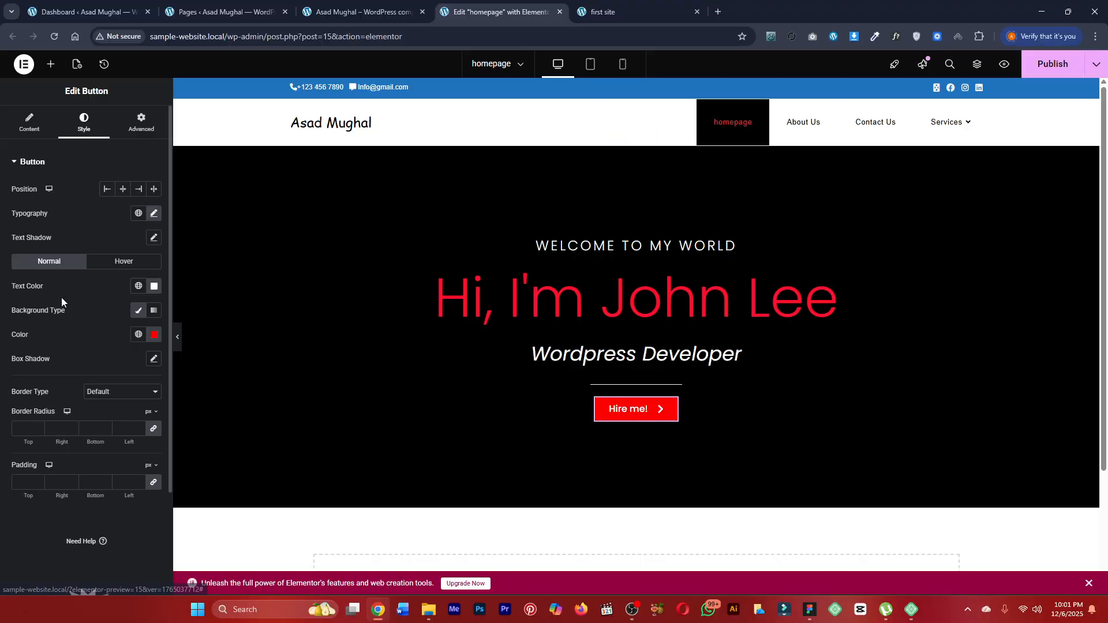
Set the button's hover state to white text on a black background.
click(118, 263)
click(153, 287)
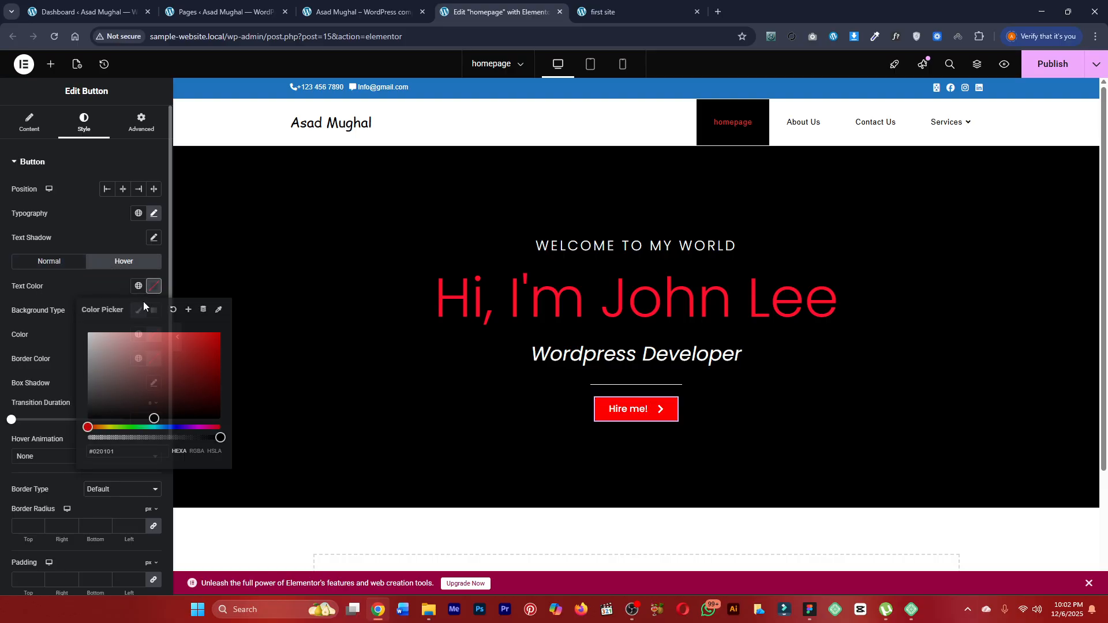
drag(110, 350, 75, 324)
click(98, 295)
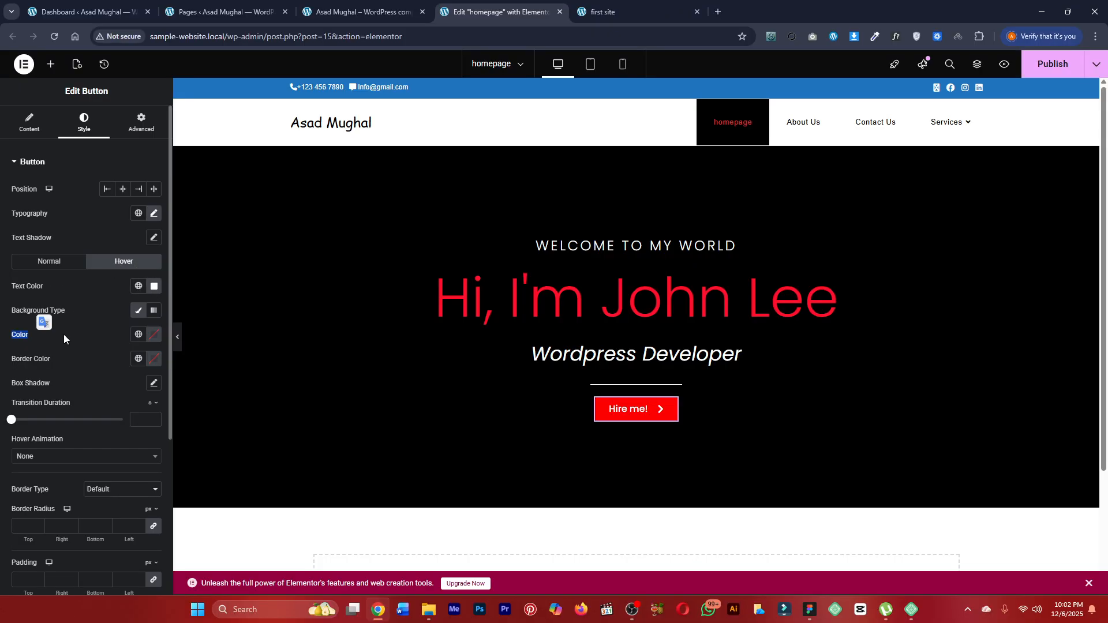
click(154, 335)
drag(100, 401, 68, 477)
click(99, 341)
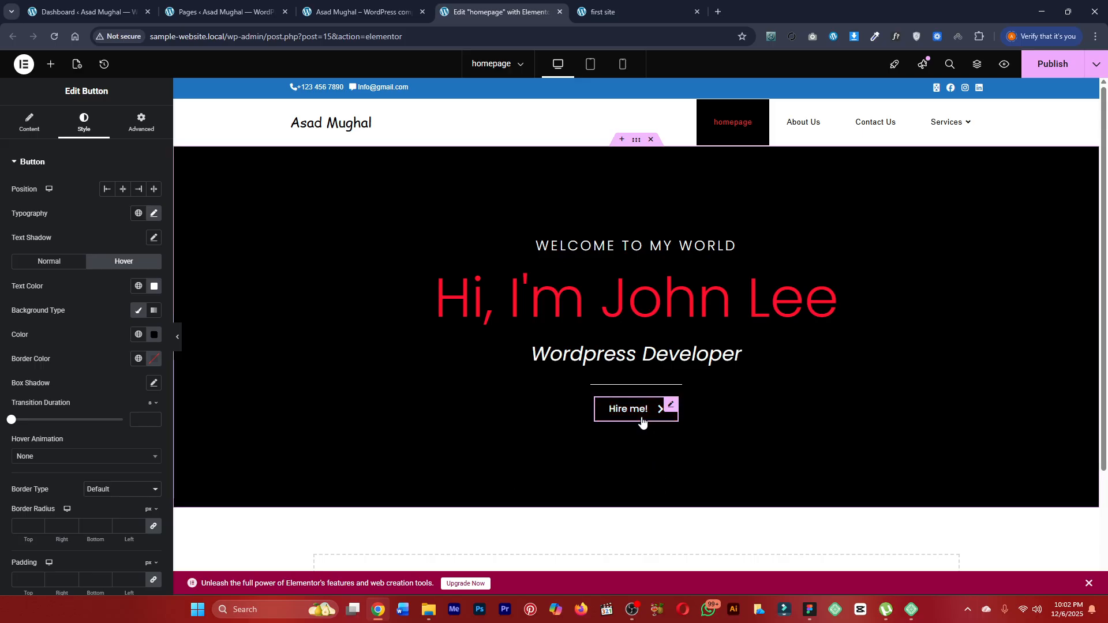
Set the Hire me! button's hover background to dark red #BD0000 and compare it with the hero on the first site page.
click(154, 335)
click(144, 406)
drag(178, 391, 220, 404)
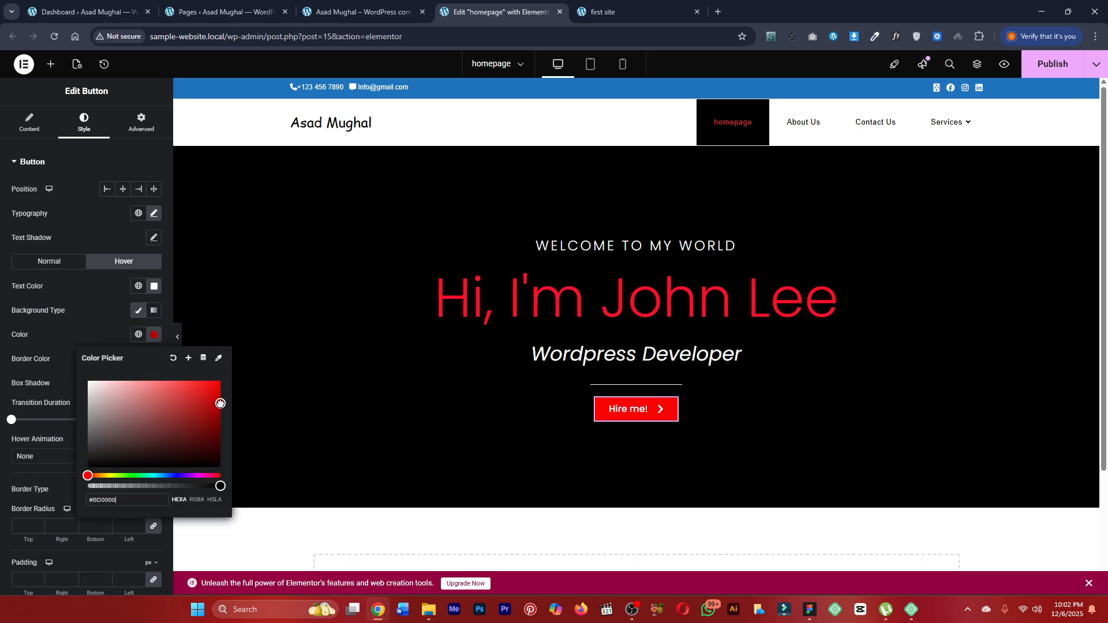
click(102, 329)
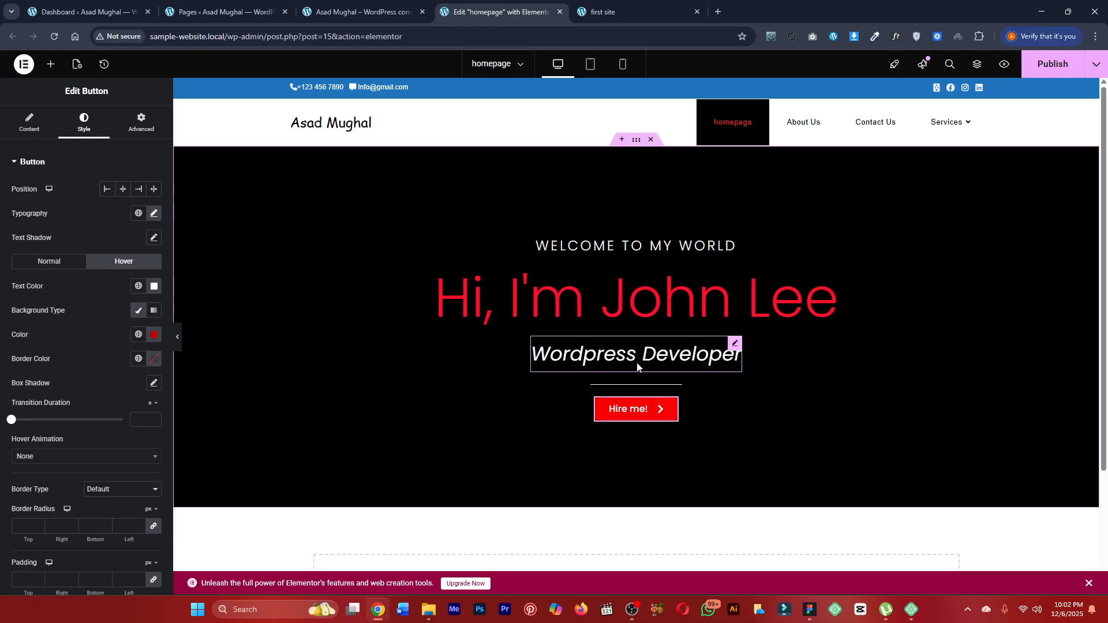
click(600, 12)
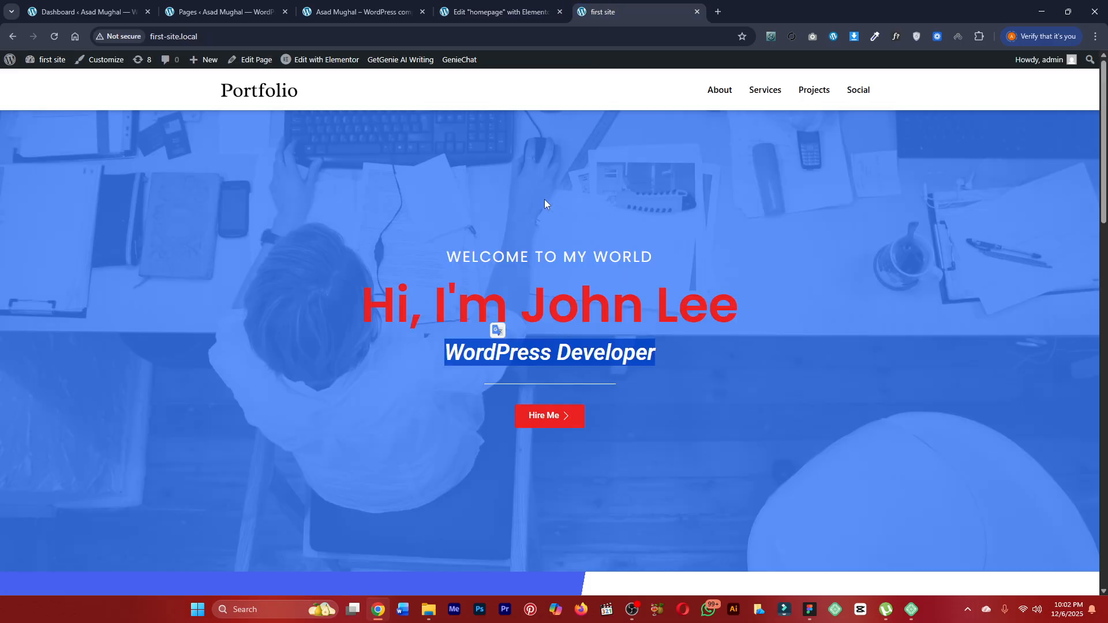
key(ctrl+shift+Tab)
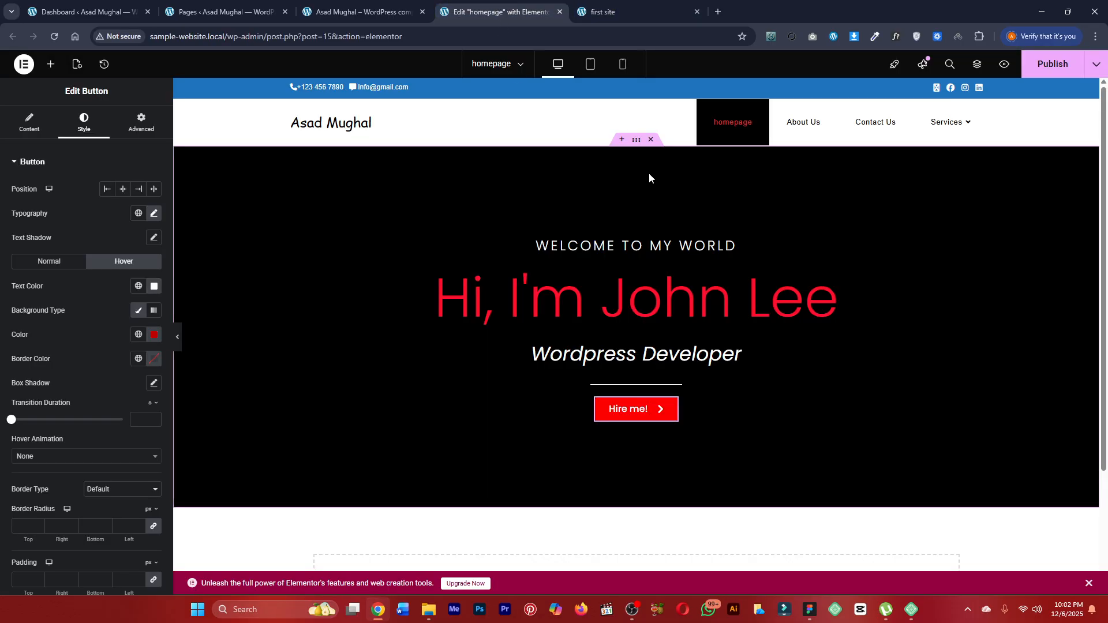
Give the hero container a classic red hover background, #EE0303.
click(635, 172)
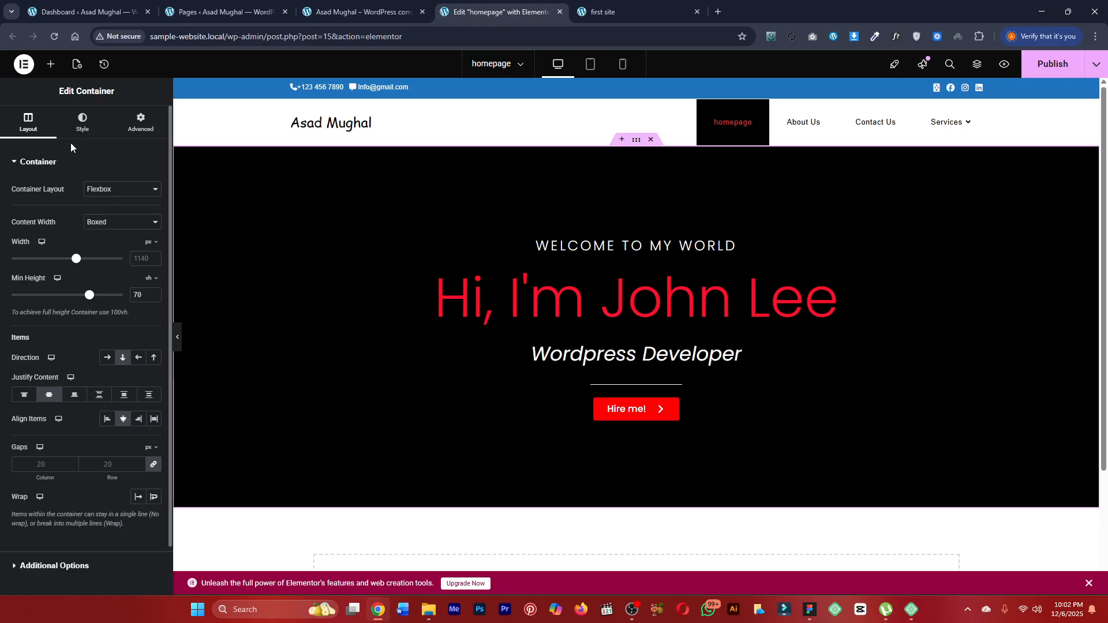
click(81, 128)
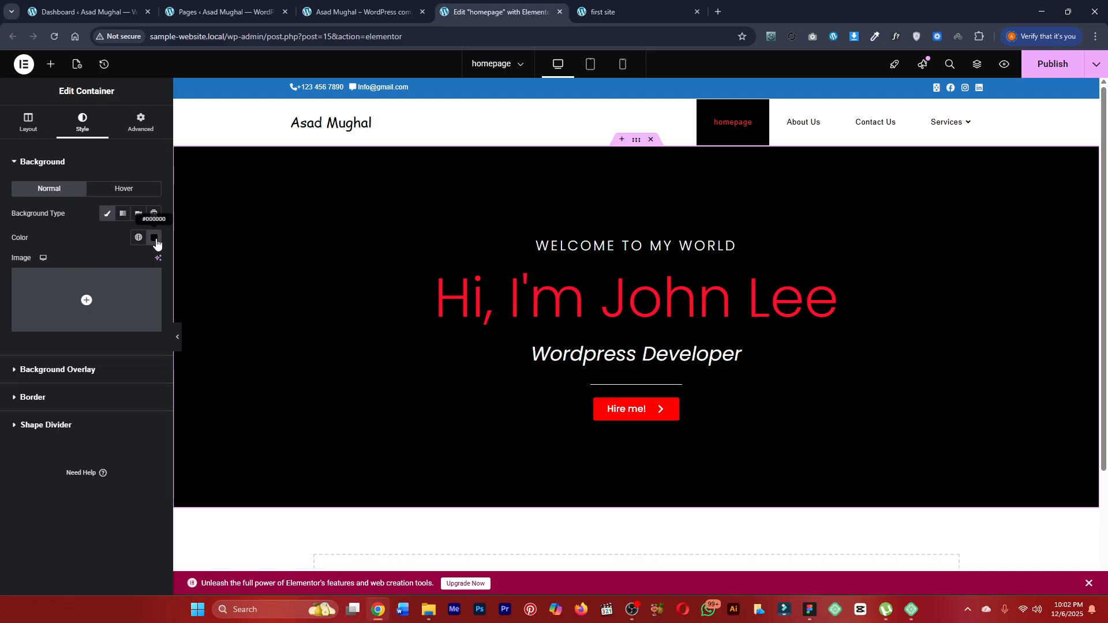
click(130, 191)
click(137, 216)
click(153, 239)
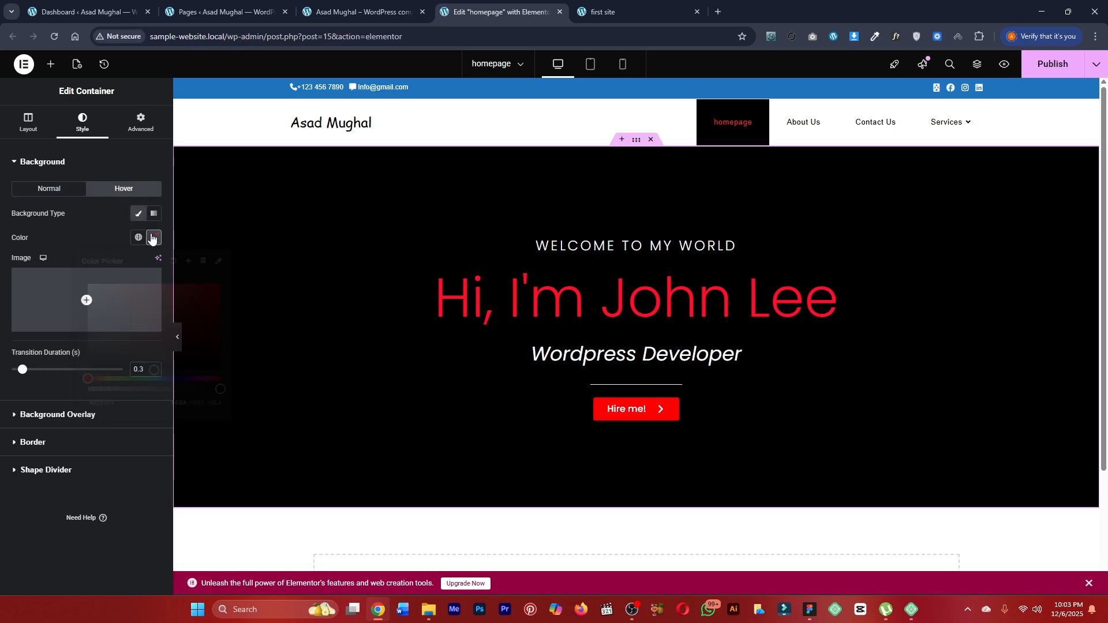
drag(142, 296, 218, 289)
click(74, 216)
click(154, 238)
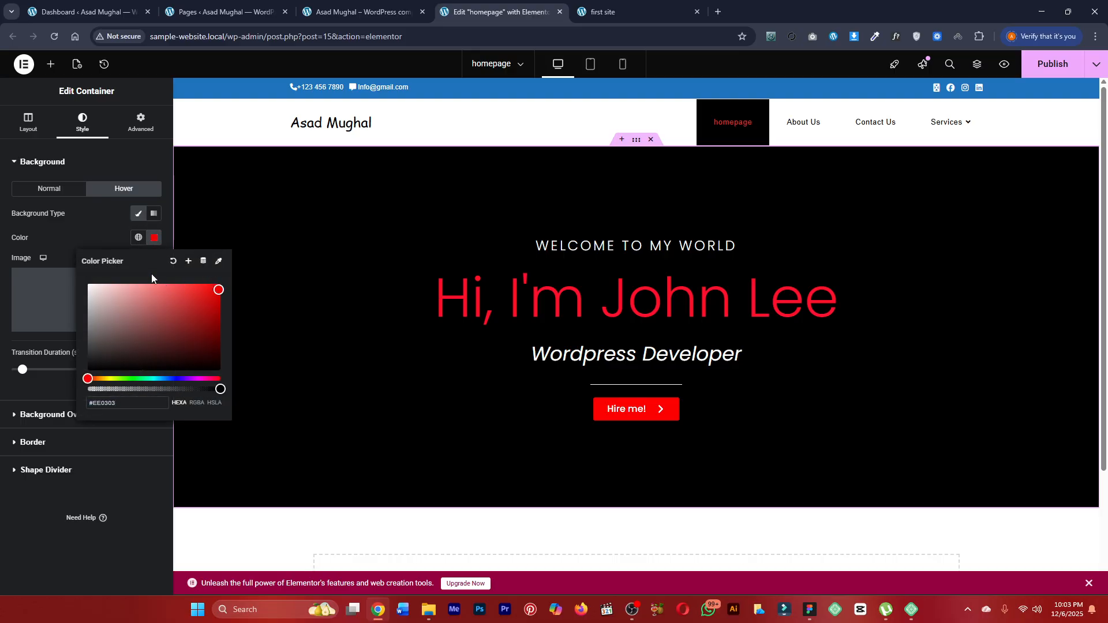
click(96, 245)
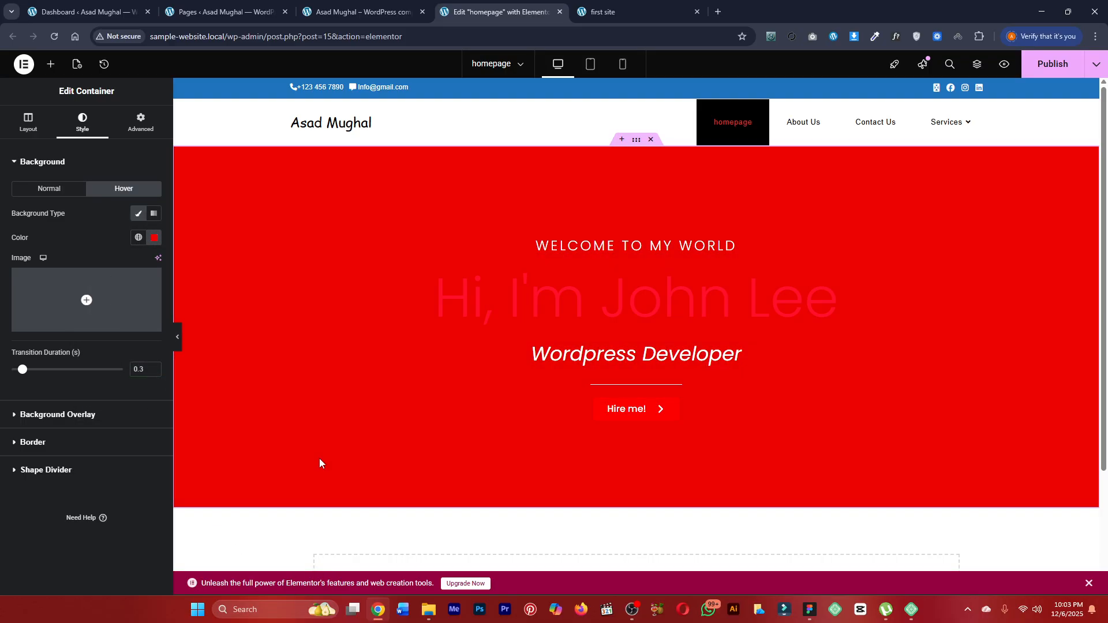
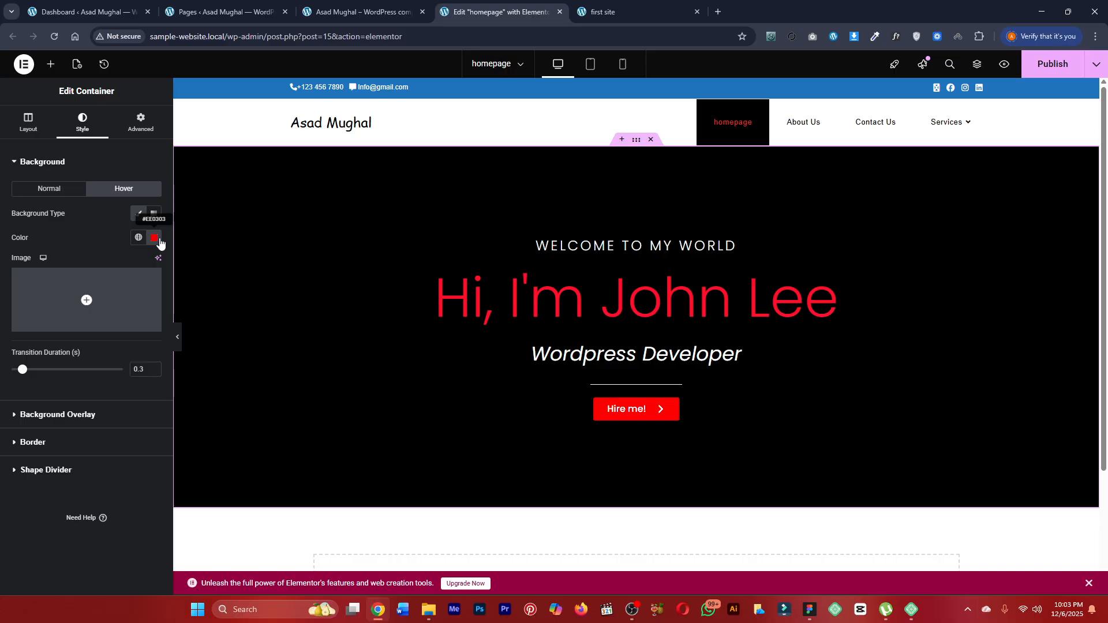
Clear the hero container's hover and normal background colors, and open the media library for its background image.
click(160, 241)
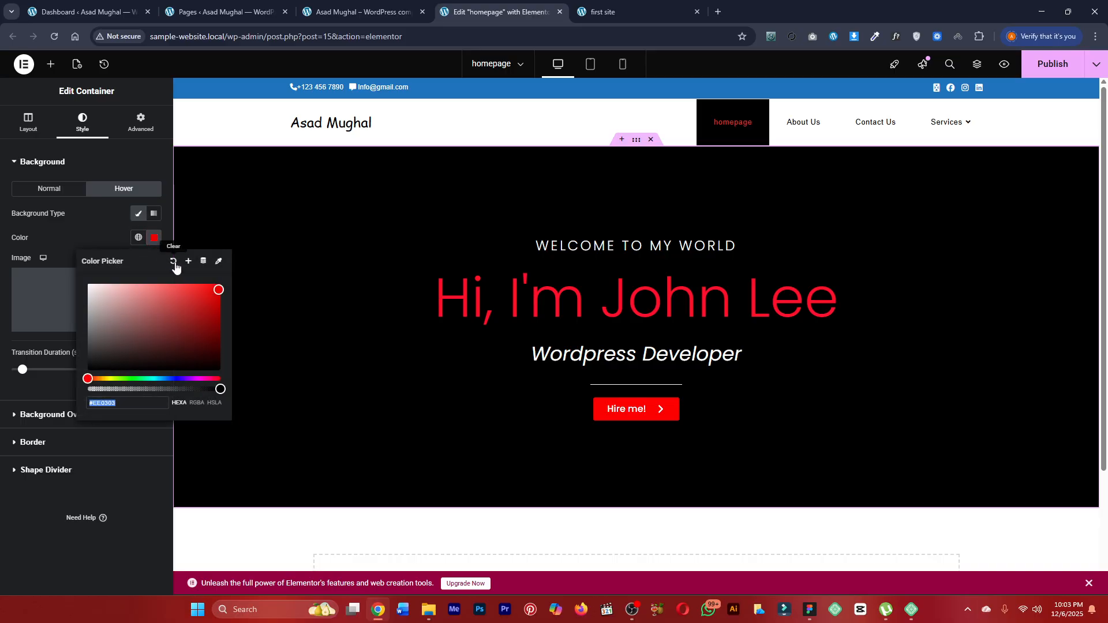
click(173, 262)
click(49, 189)
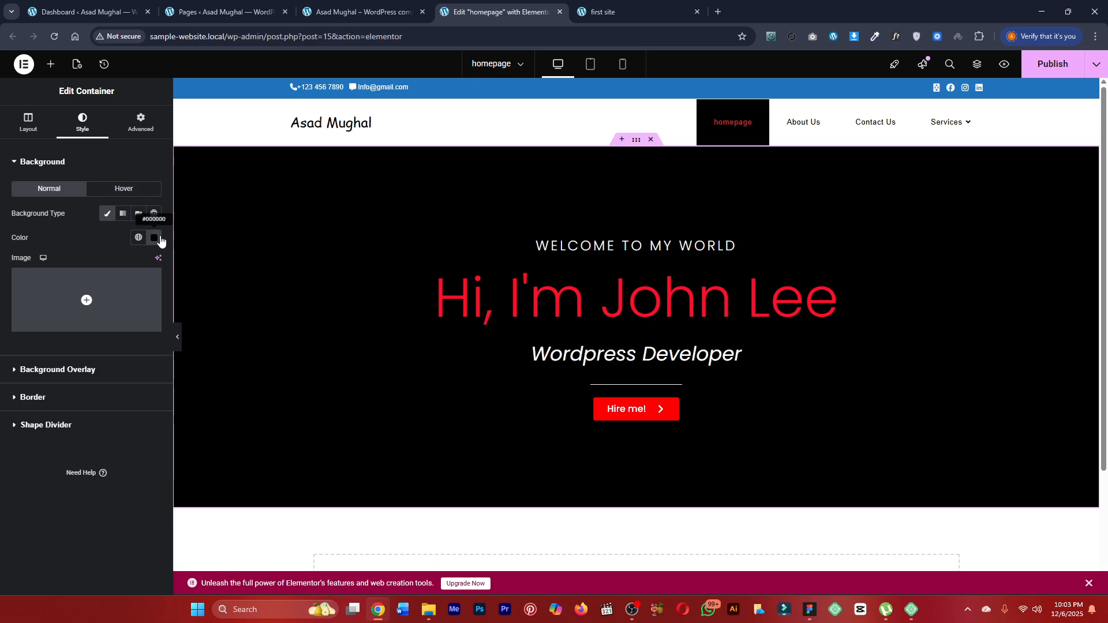
click(160, 240)
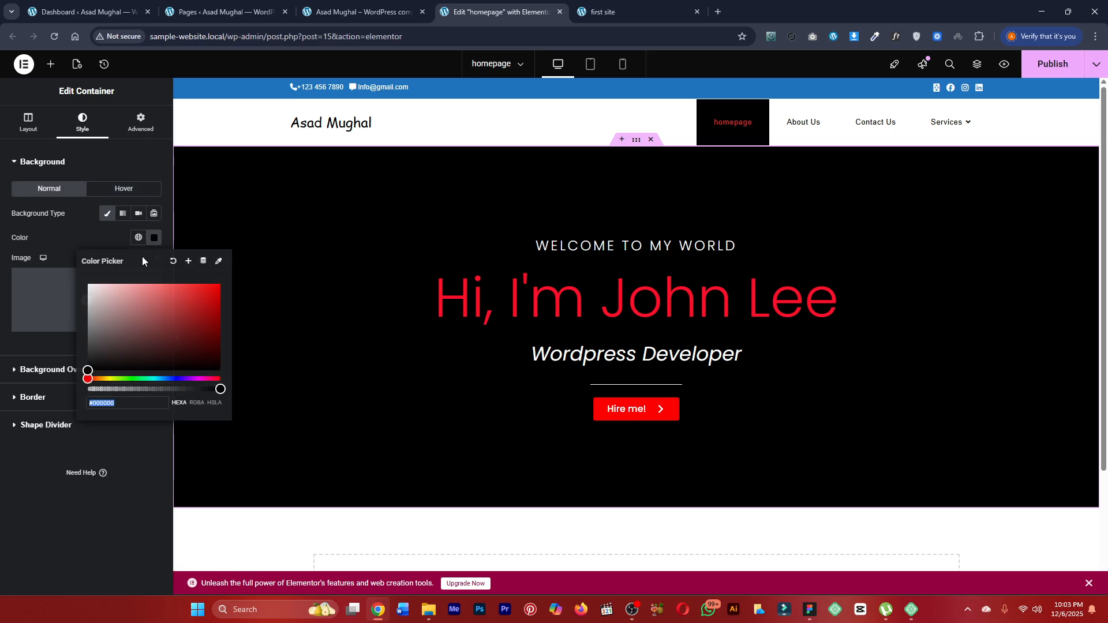
click(172, 265)
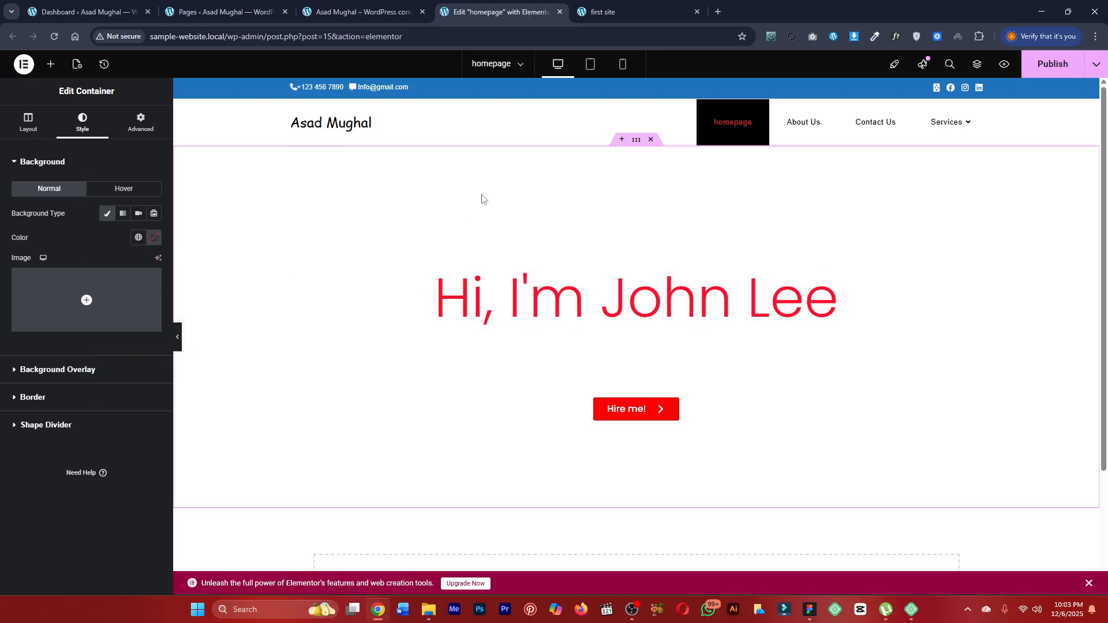
mouse_move(82, 294)
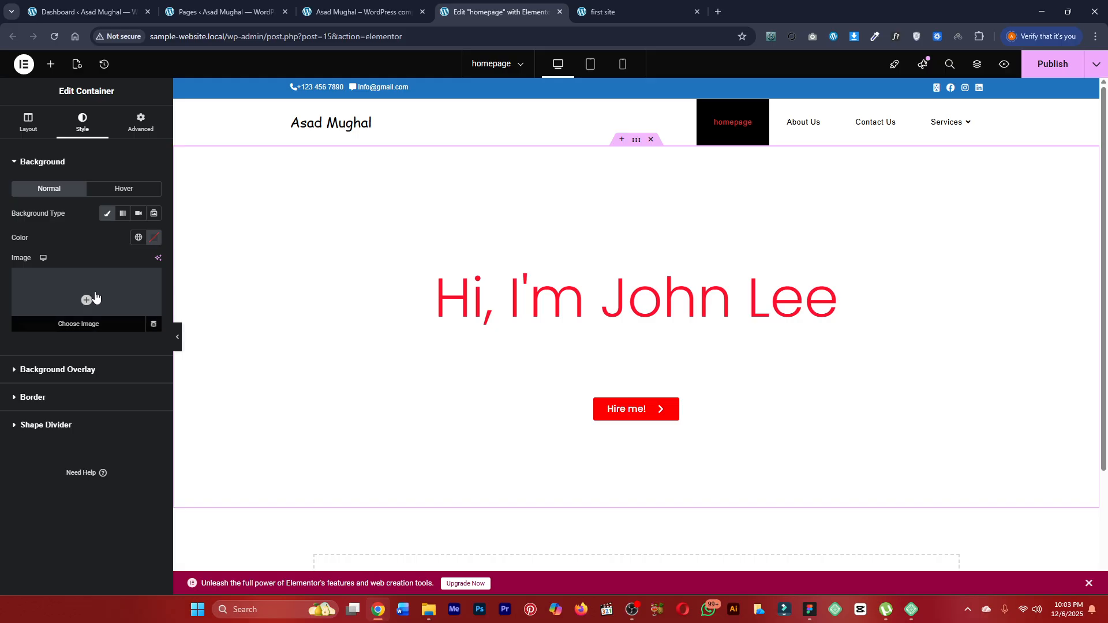
click(111, 297)
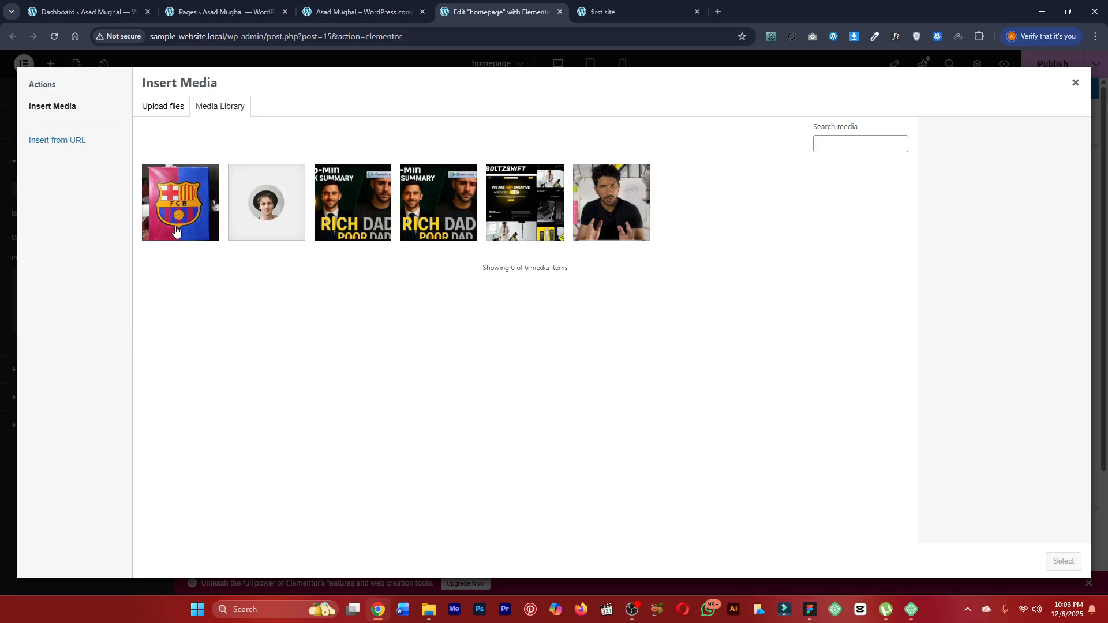
Search Google for pexels in a new browser tab and open the Pexels site in a separate tab.
click(625, 7)
click(464, 6)
click(700, 3)
click(718, 5)
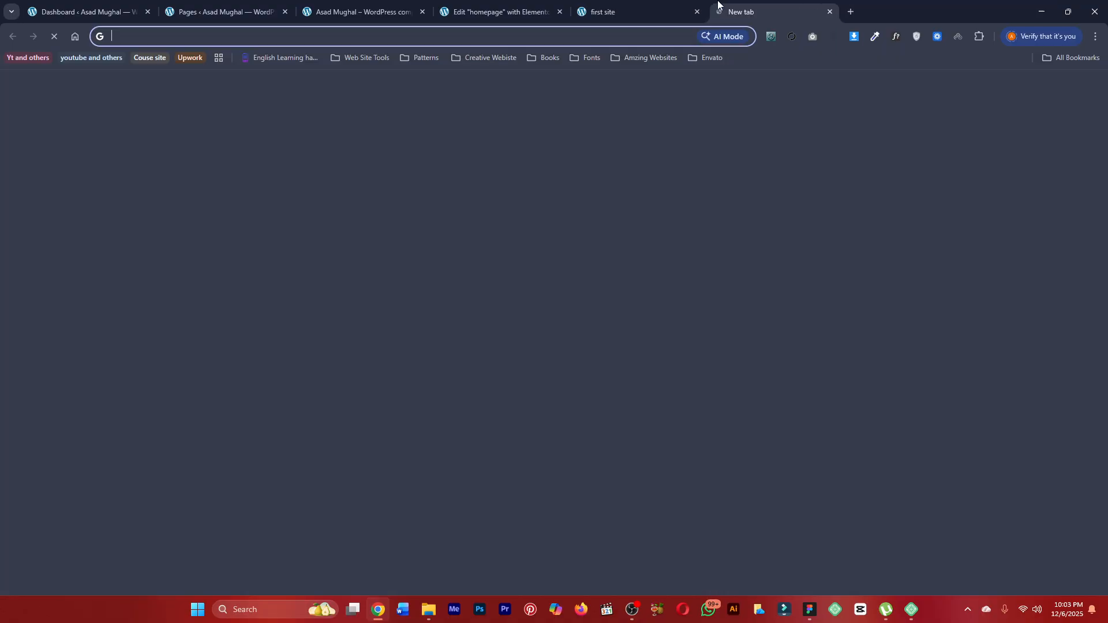
click(588, 239)
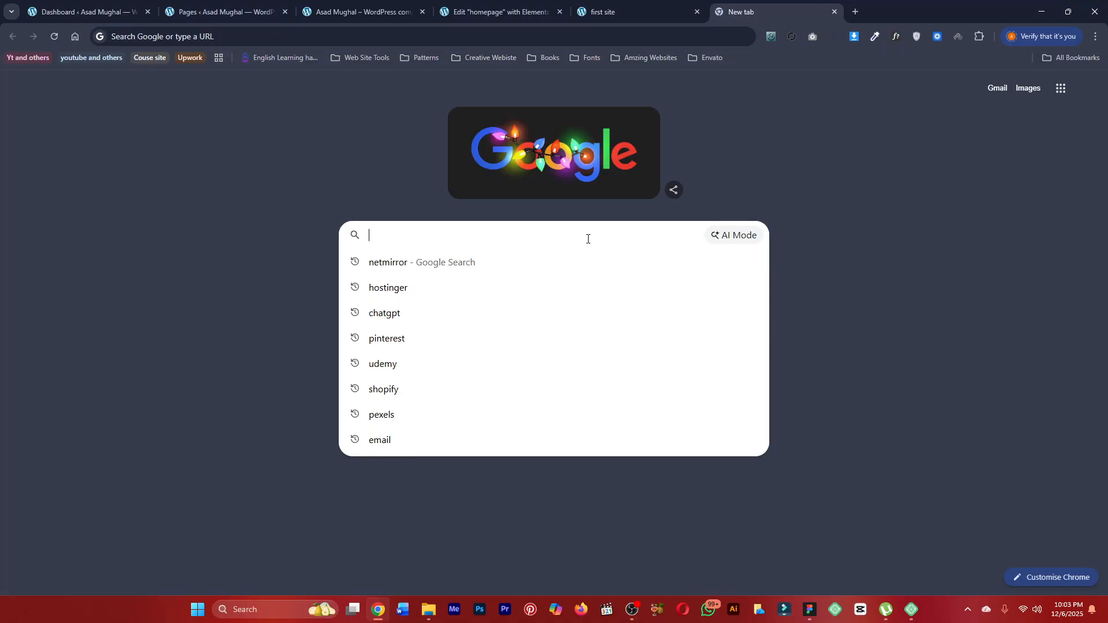
text(pexels)
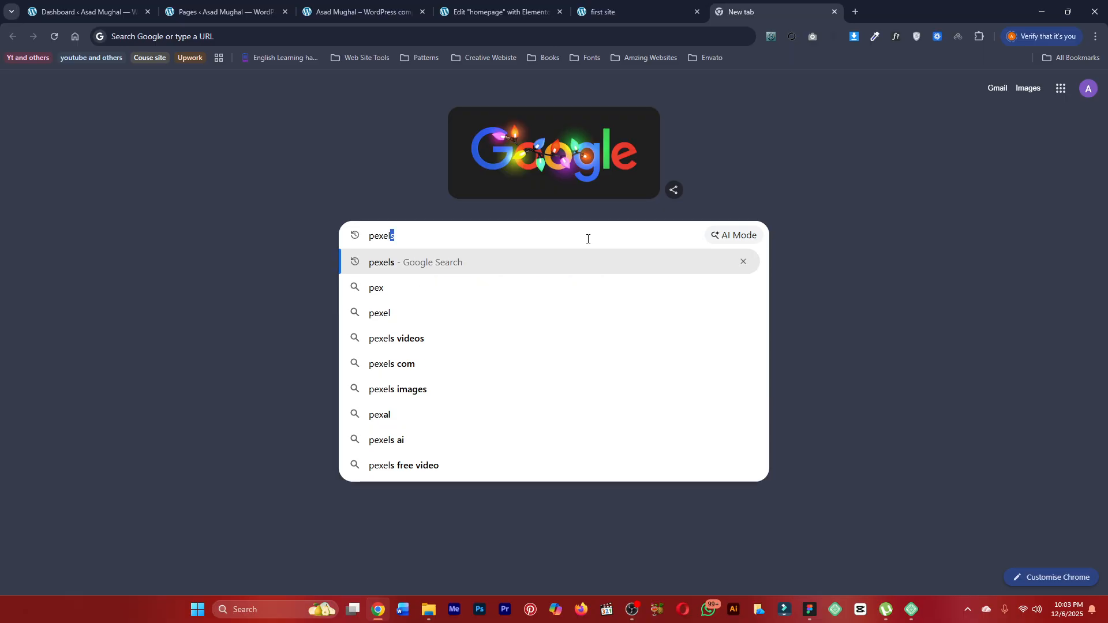
key(Return)
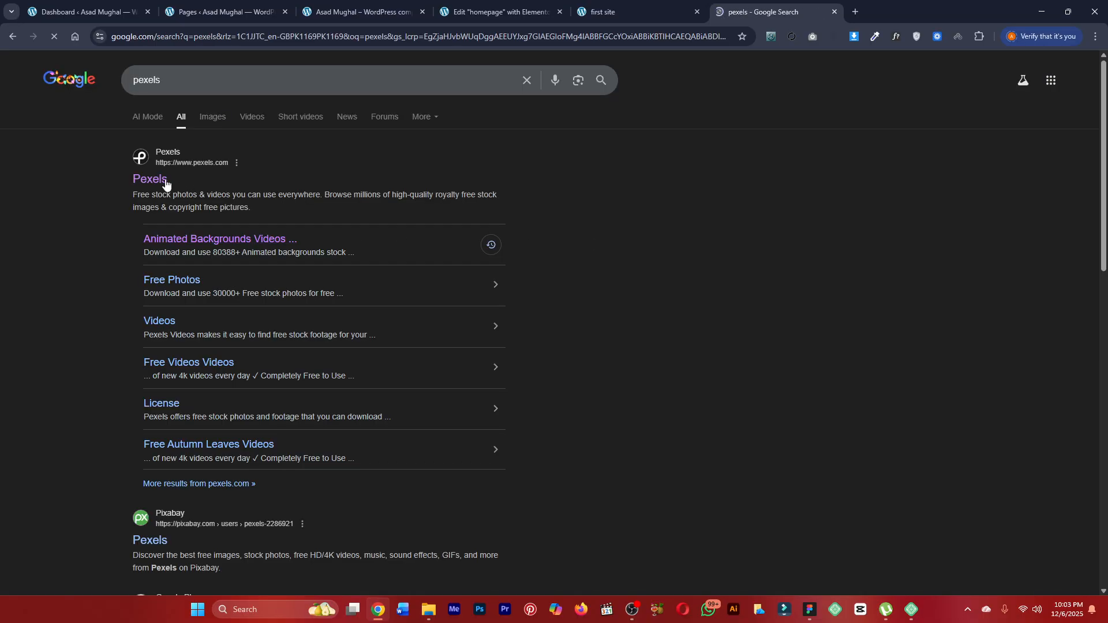
middle_click(165, 183)
Search Google for unsplash and open the Unsplash site.
text(unsplash)
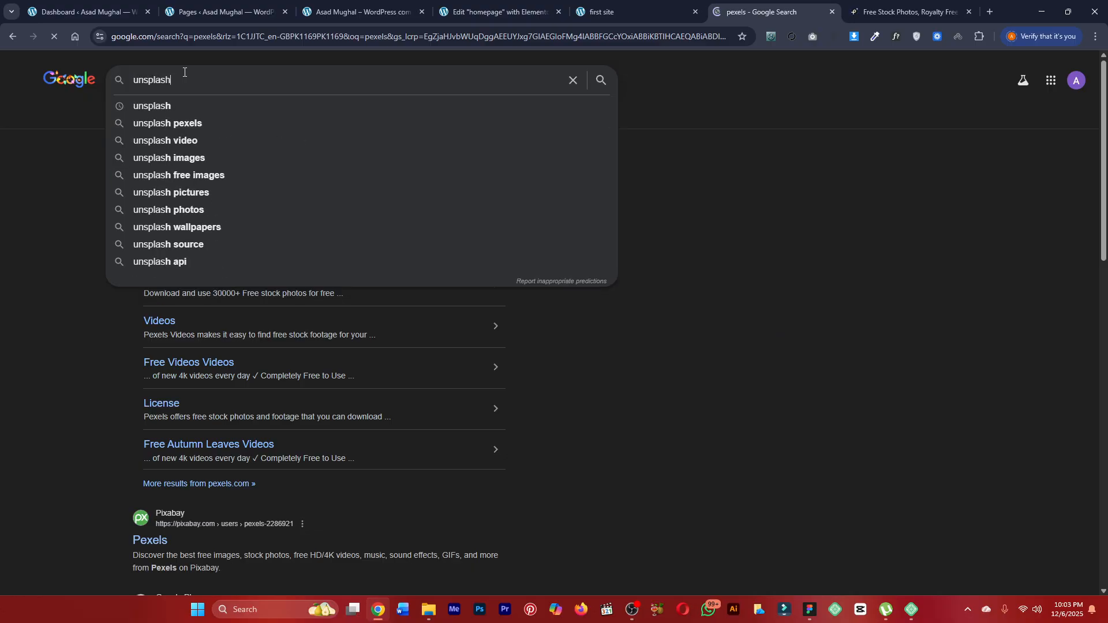
key(Return)
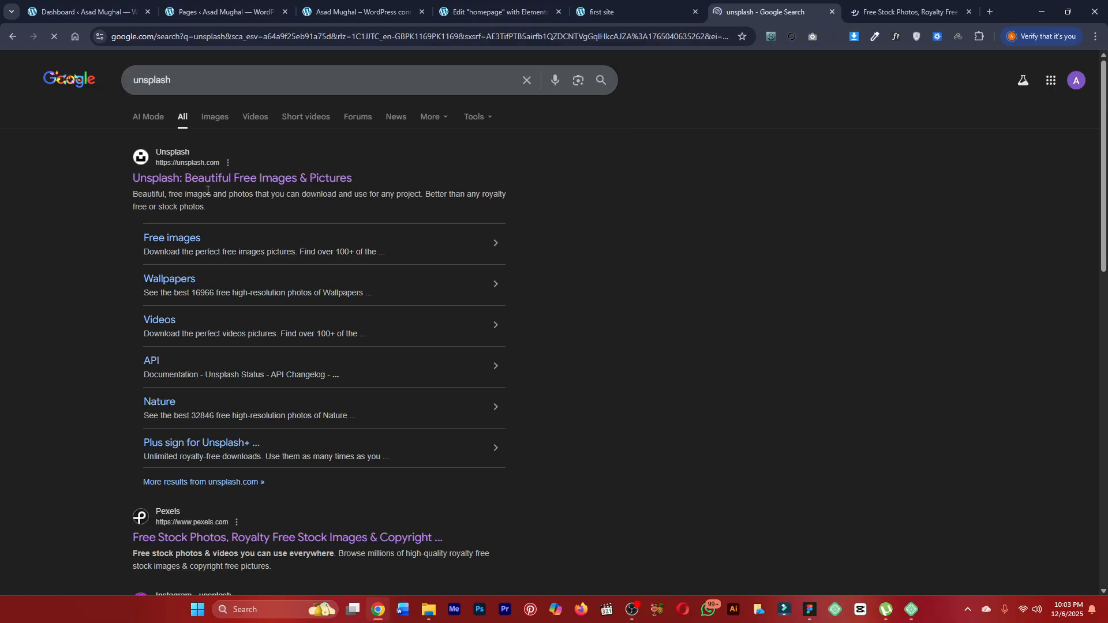
click(906, 11)
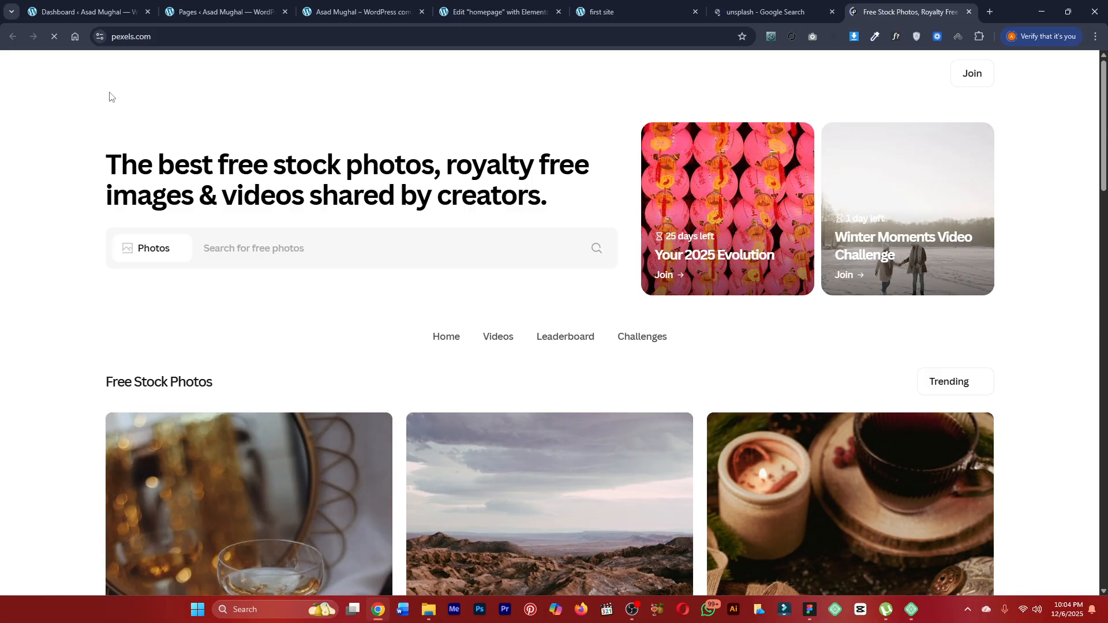
click(806, 5)
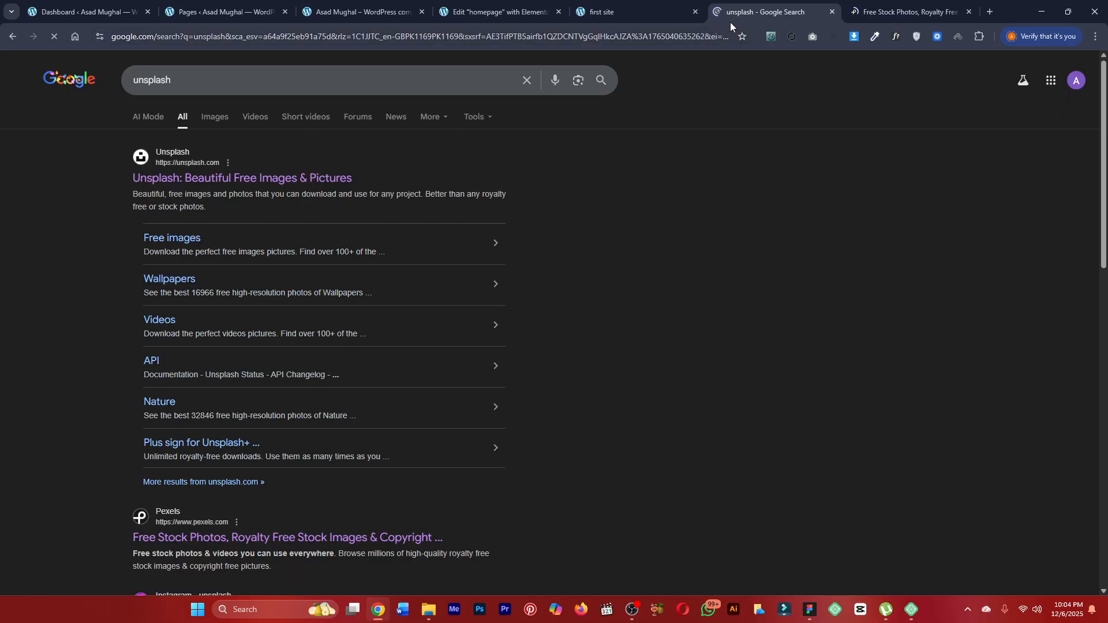
Search Pexels for "working" photos.
click(876, 5)
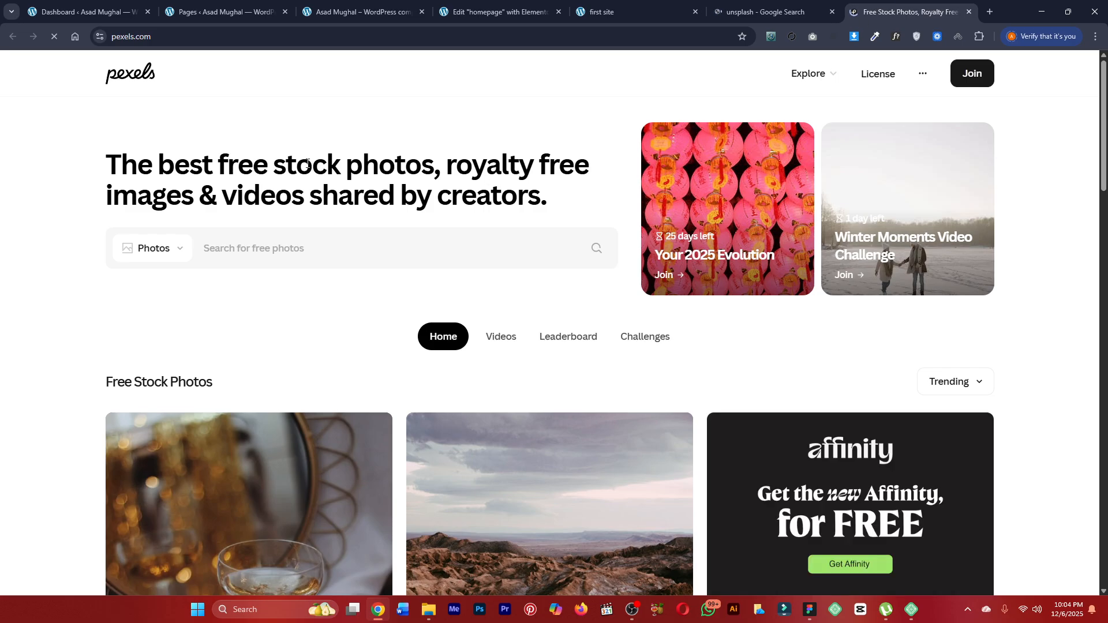
scroll(307, 179, down, 2)
scroll(302, 236, up, 2)
click(295, 255)
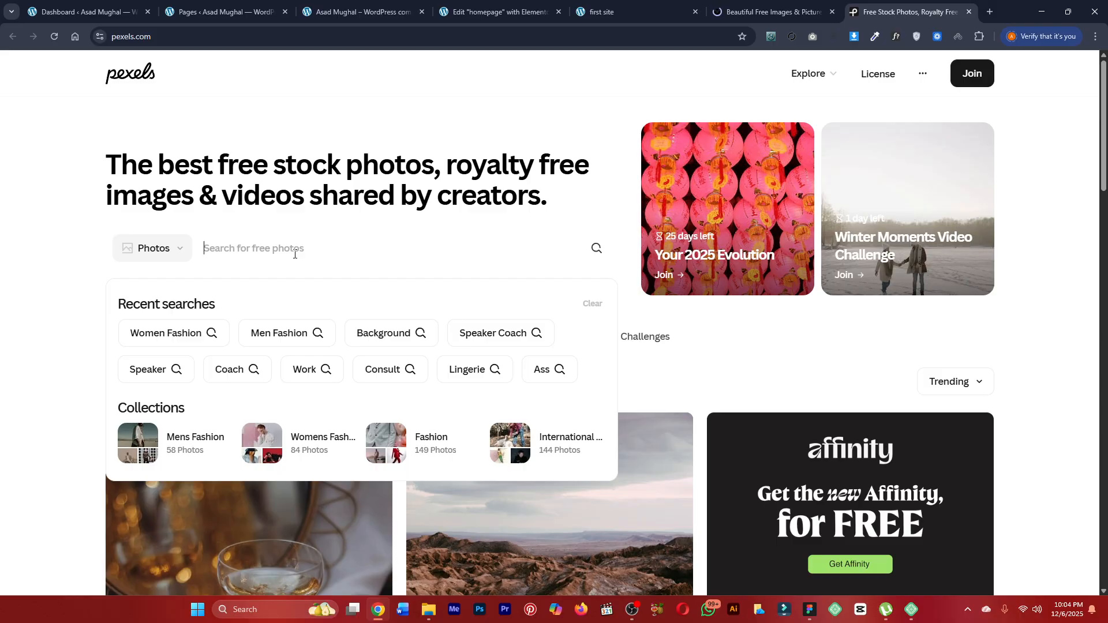
text(working)
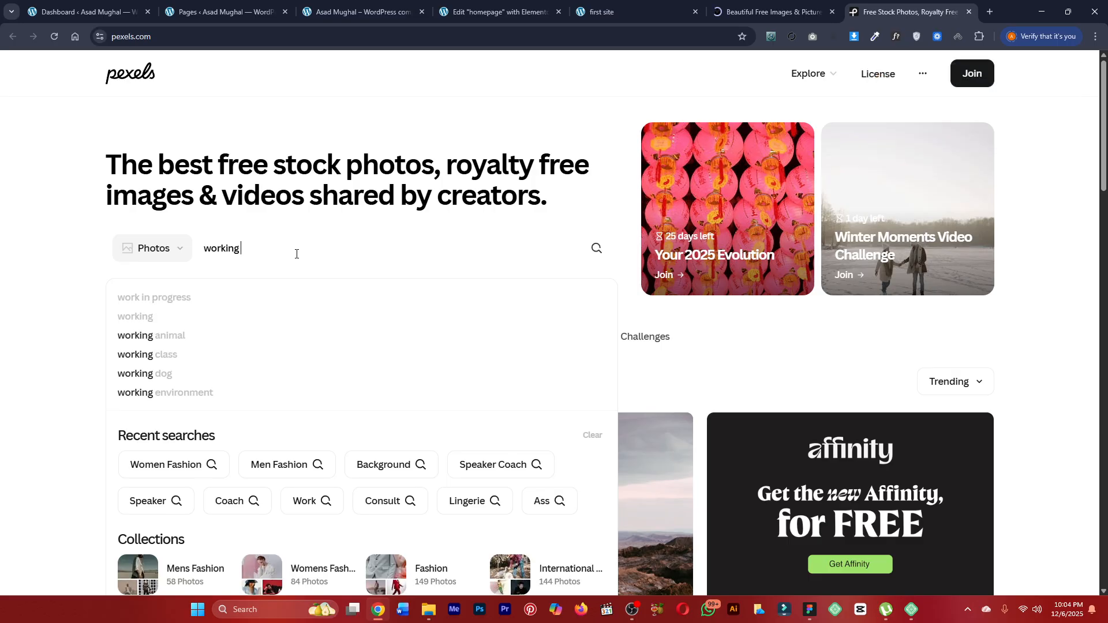
text( man)
key(BackSpace)
key(BackSpace)
key(BackSpace)
key(BackSpace)
key(Return)
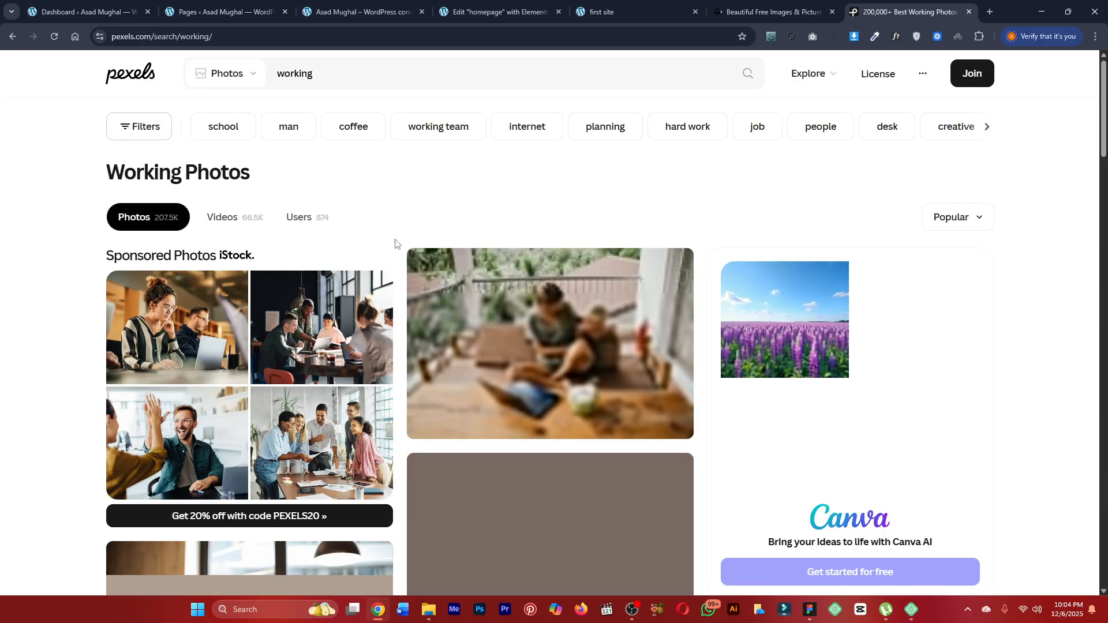
Download the photo of the man holding a teacup in front of a laptop in Large size, 1920x1280.
scroll(396, 243, down, 4)
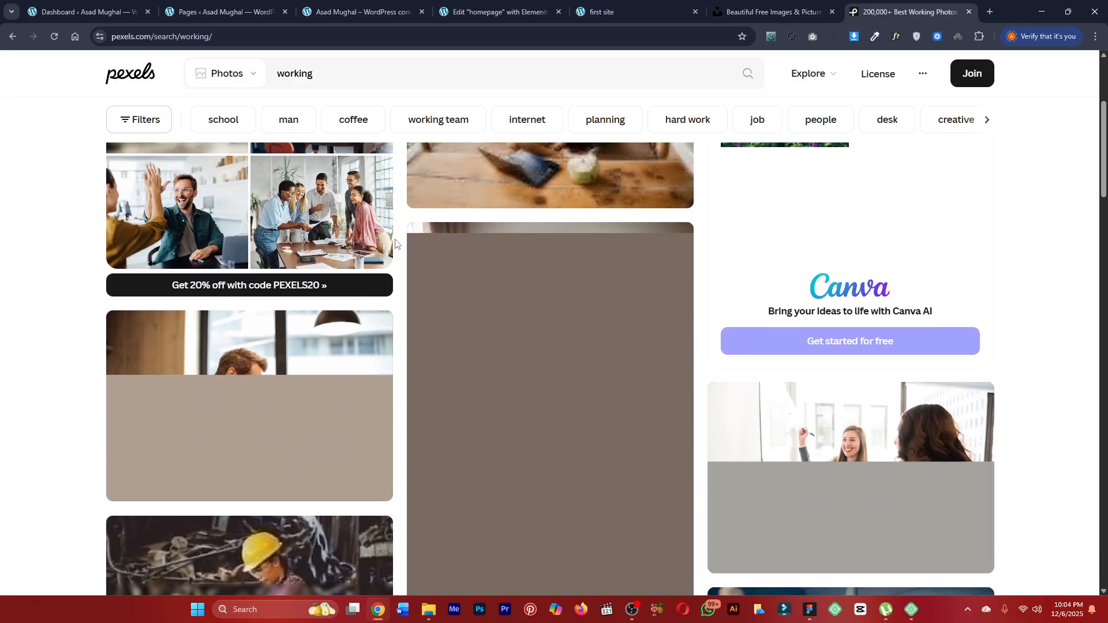
scroll(396, 244, down, 2)
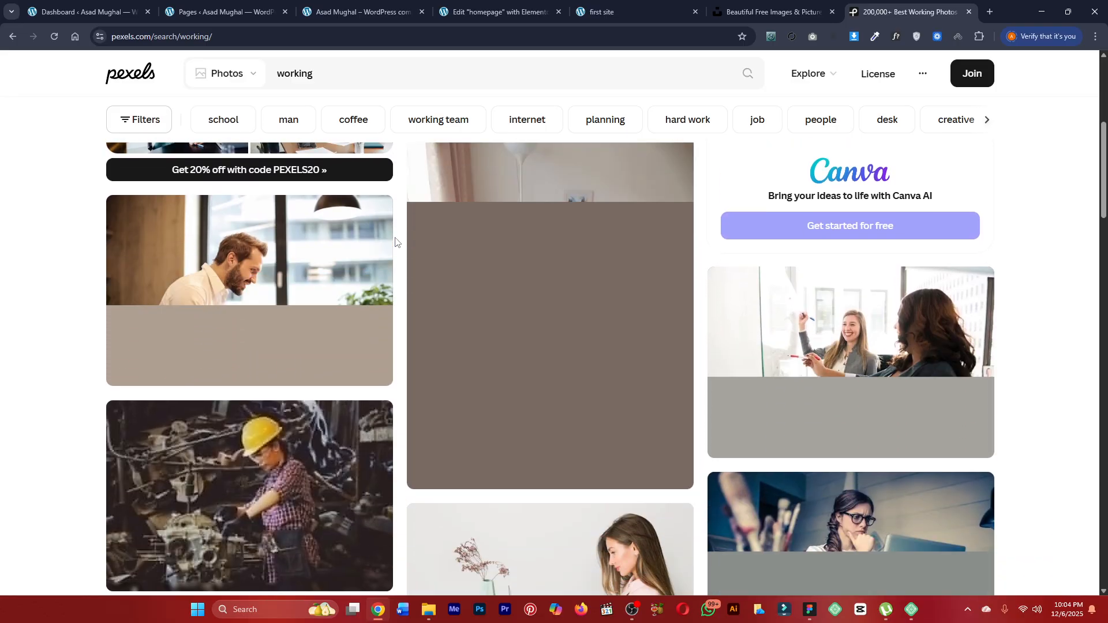
click(281, 285)
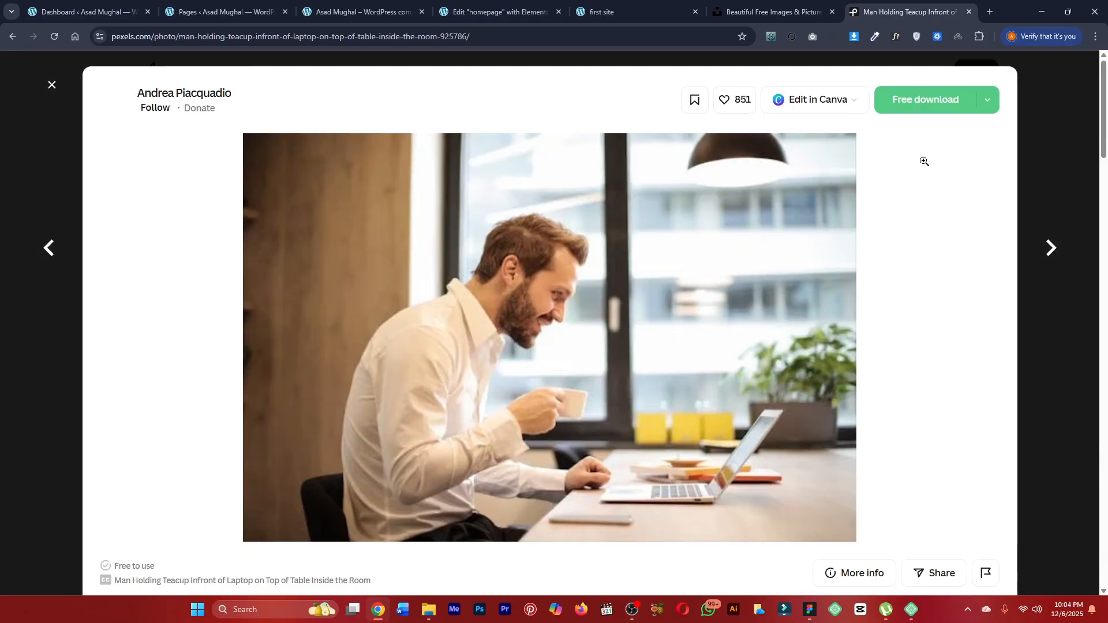
click(988, 101)
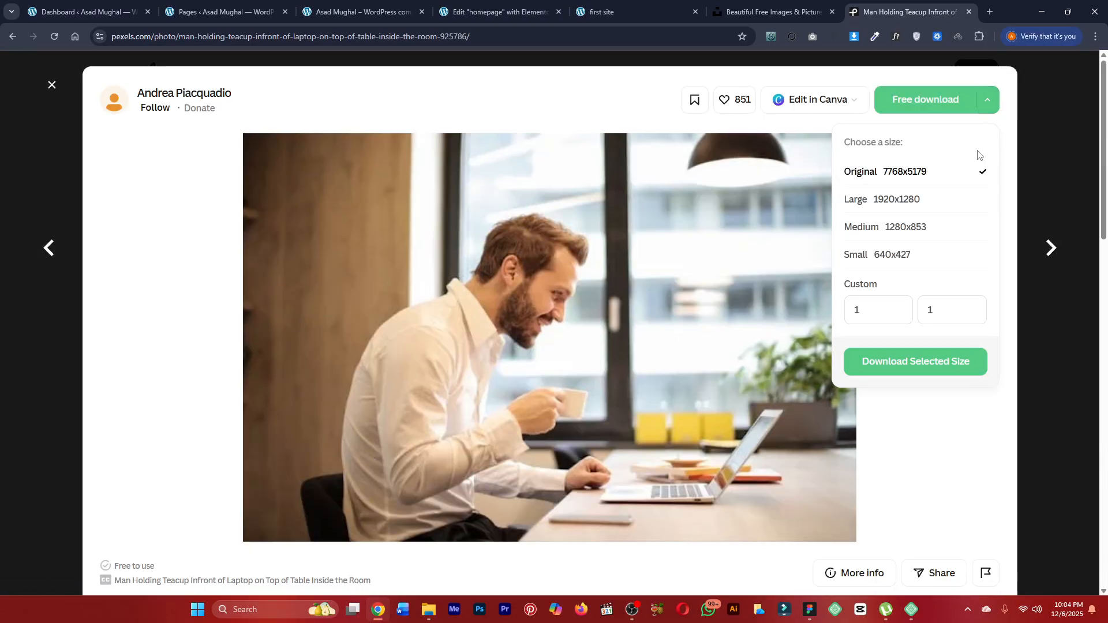
click(899, 202)
click(899, 364)
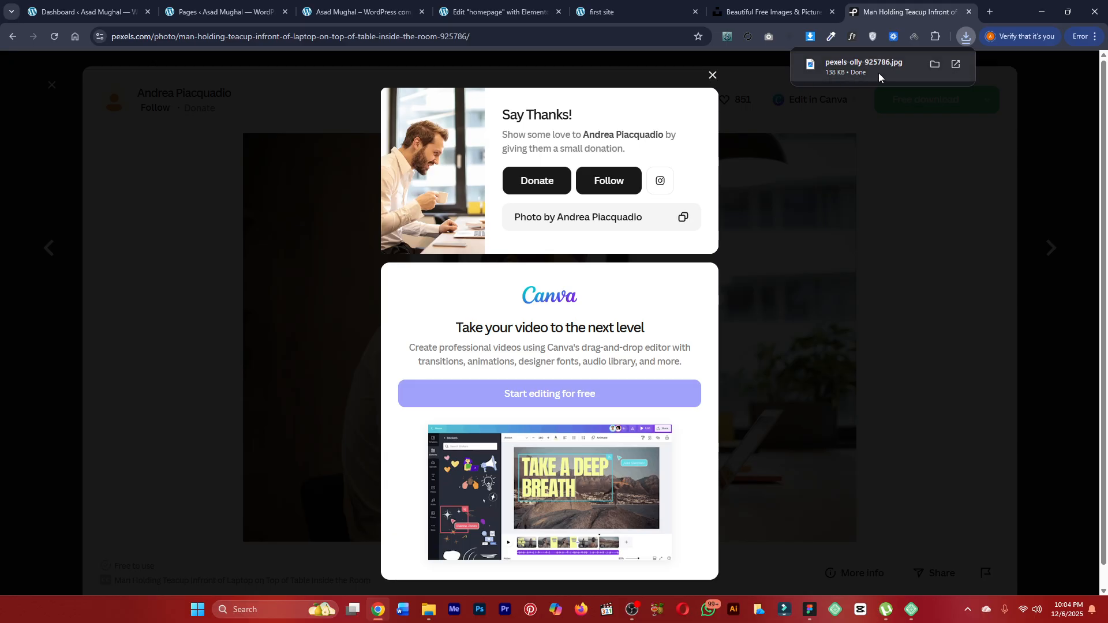
Look over the Unsplash homepage, and return to the Elementor page editor.
click(773, 11)
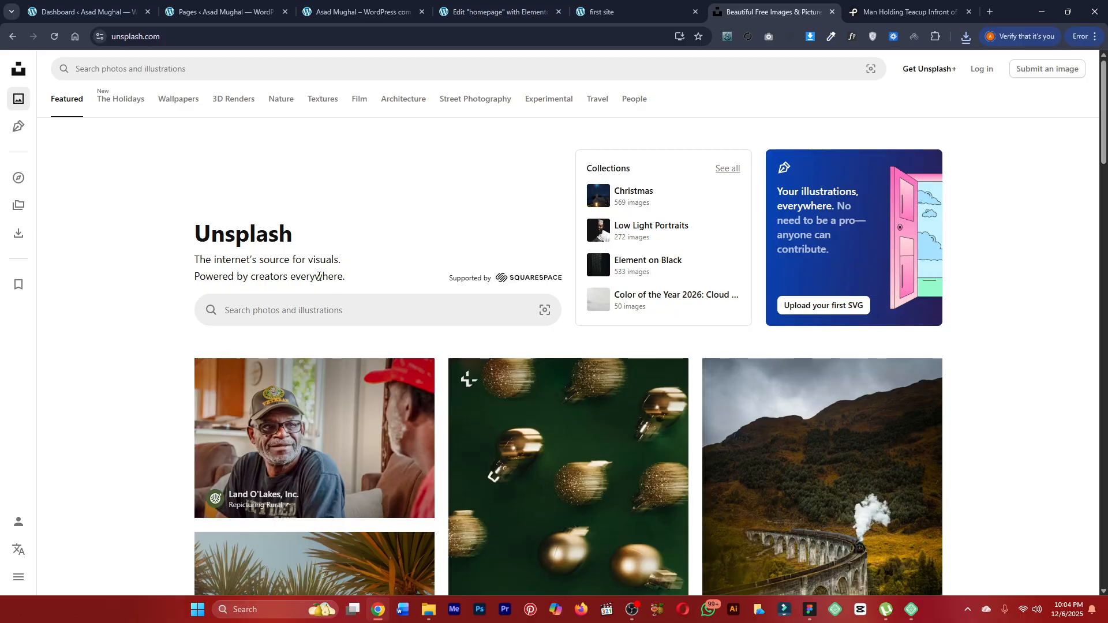
scroll(341, 277, down, 2)
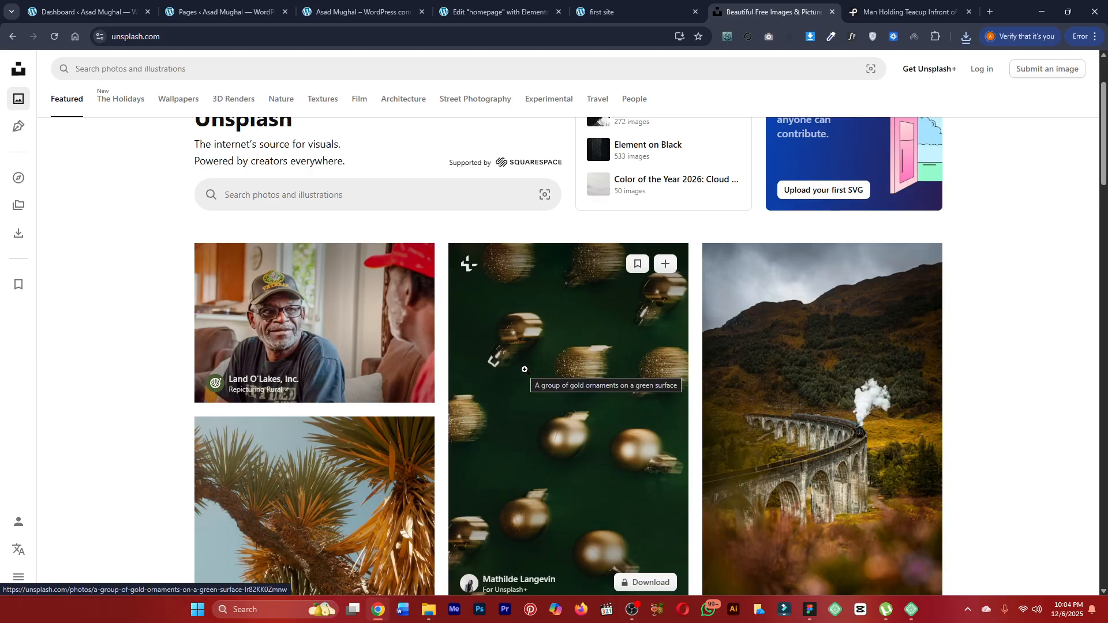
click(507, 12)
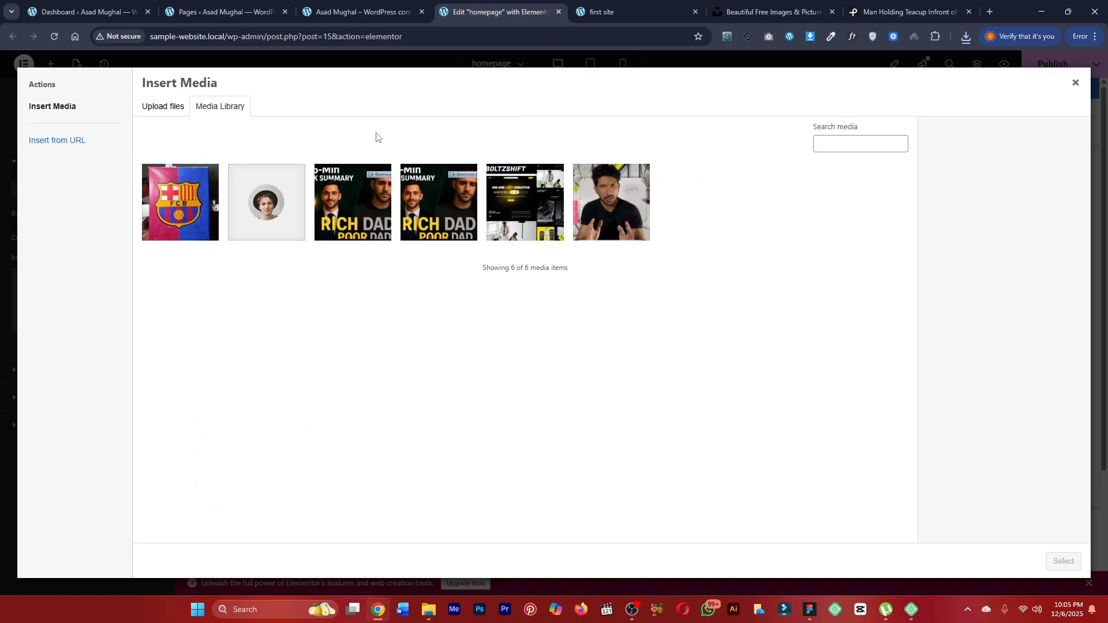
Reopen the container's background image chooser and upload pexels-olly-925786.jpg from the recent downloads into the media library.
click(1075, 82)
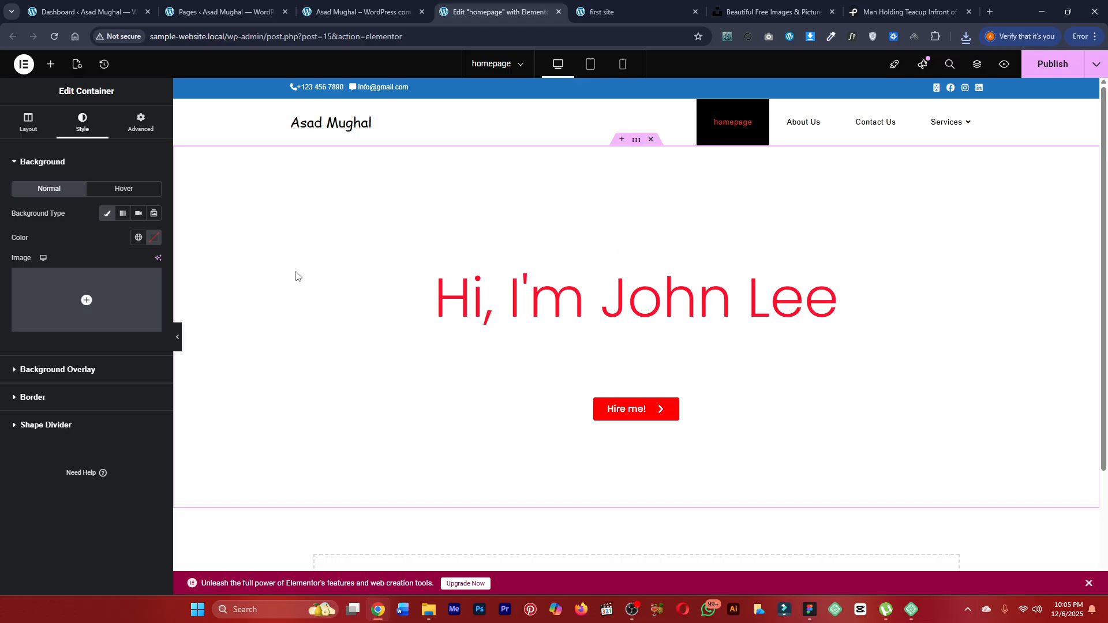
click(87, 300)
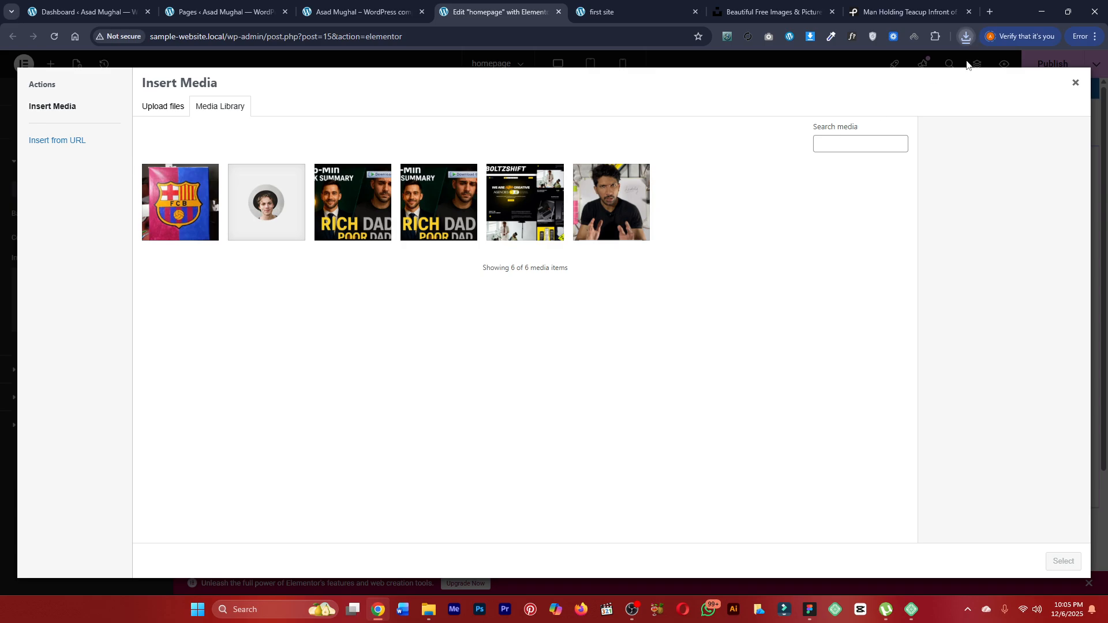
click(967, 37)
drag(884, 89, 594, 224)
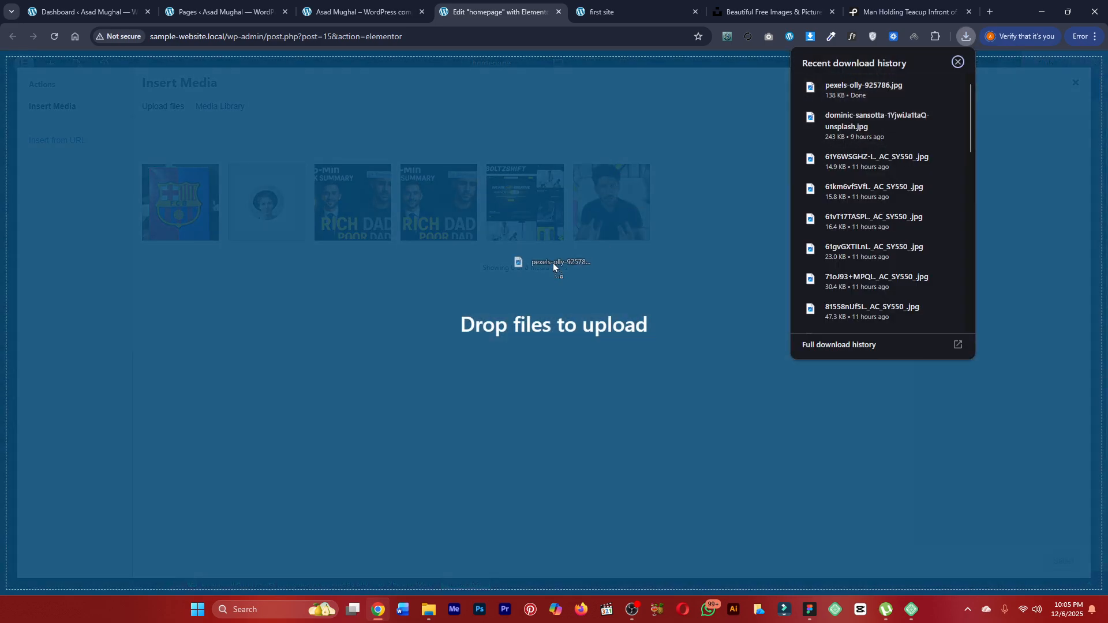
drag(553, 262, 520, 288)
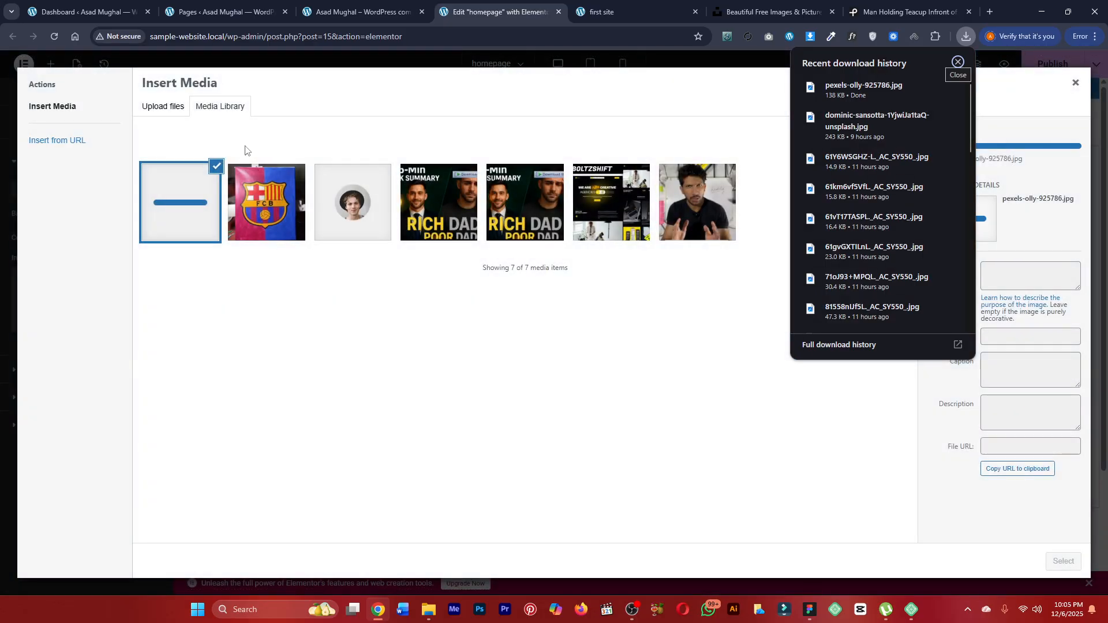
click(164, 108)
click(616, 301)
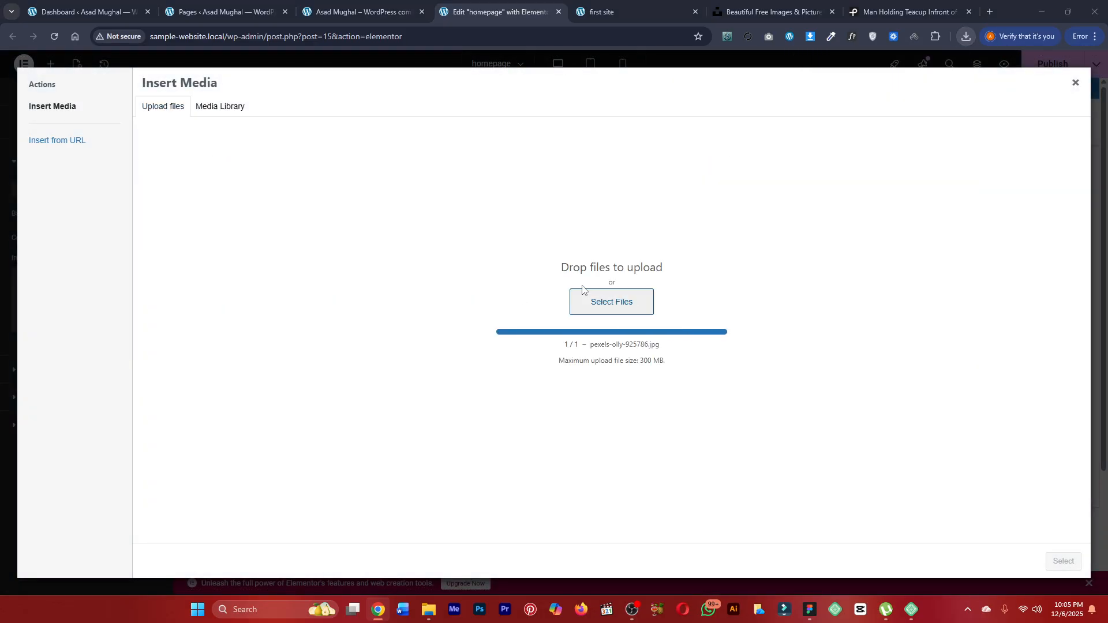
click(1093, 12)
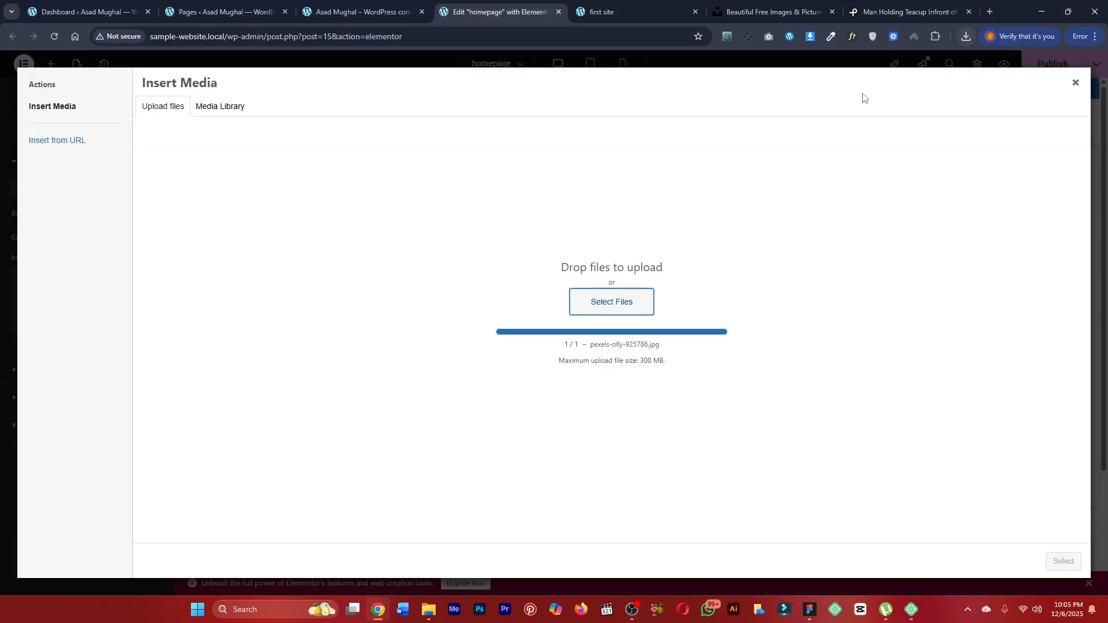
Insert the uploaded pexels-olly-925786 photo from the media library as the hero container's background image.
click(229, 117)
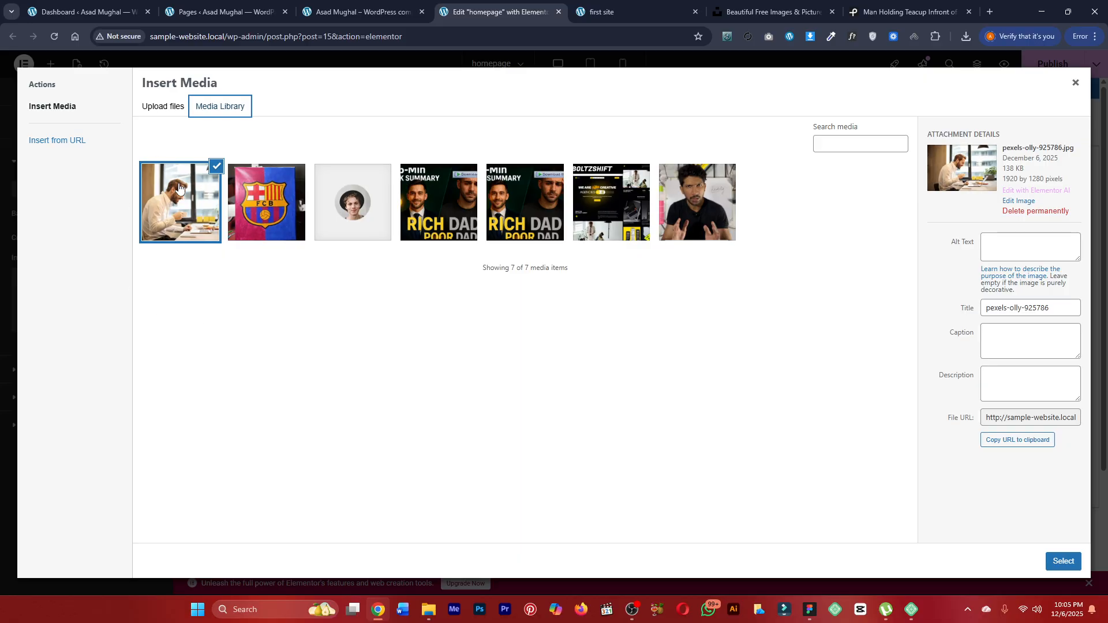
click(1067, 563)
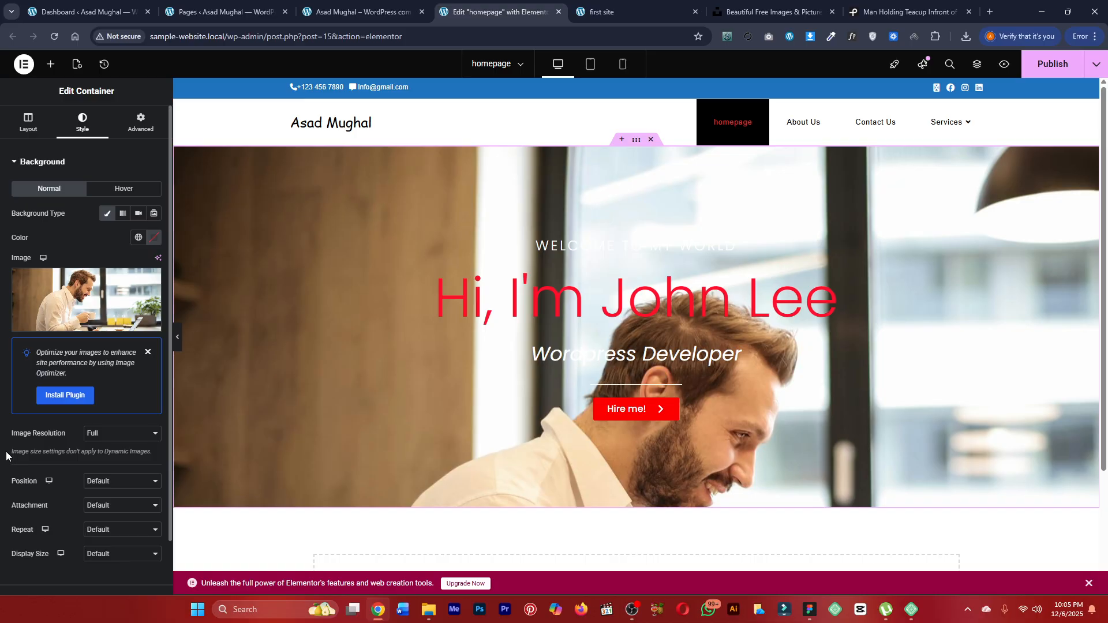
drag(9, 435, 67, 435)
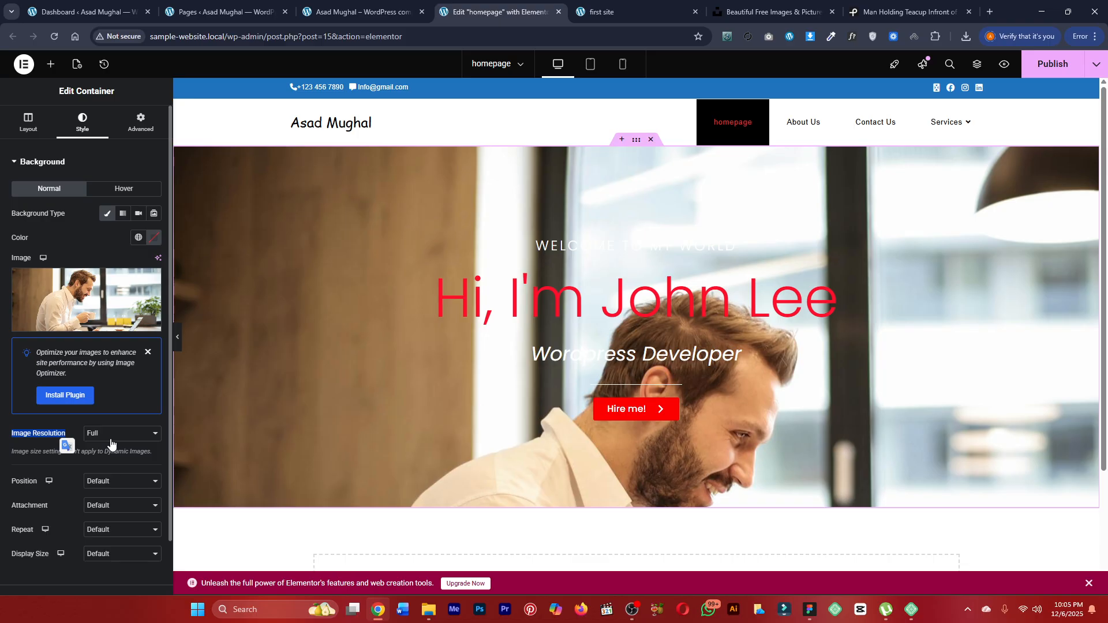
click(66, 480)
Set the background image's position to Center Center.
scroll(64, 480, down, 1)
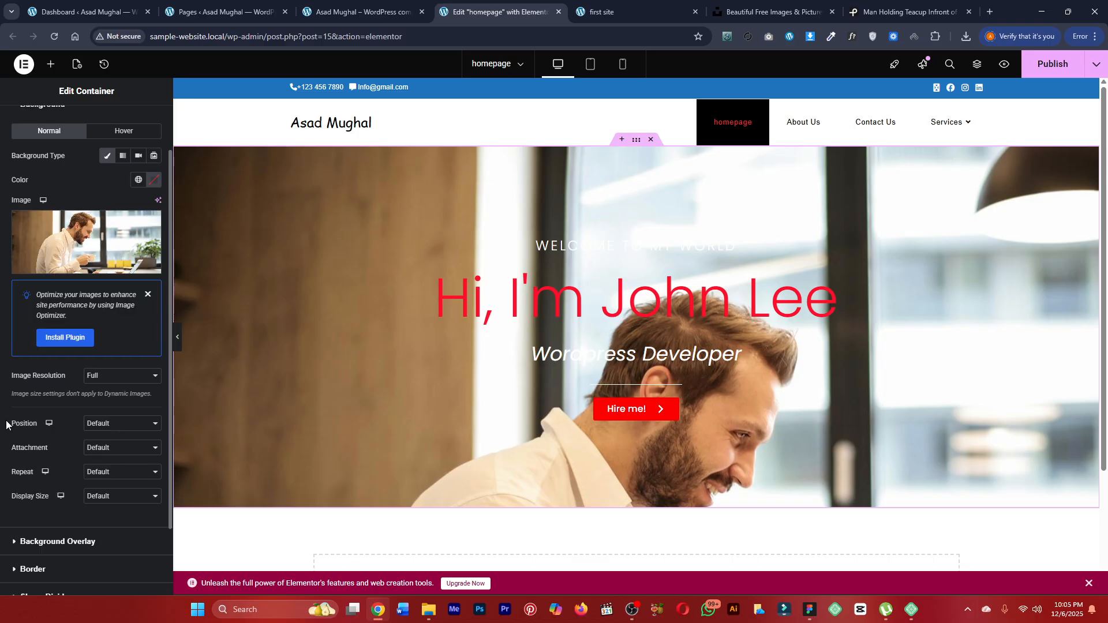
drag(7, 425, 39, 421)
click(104, 428)
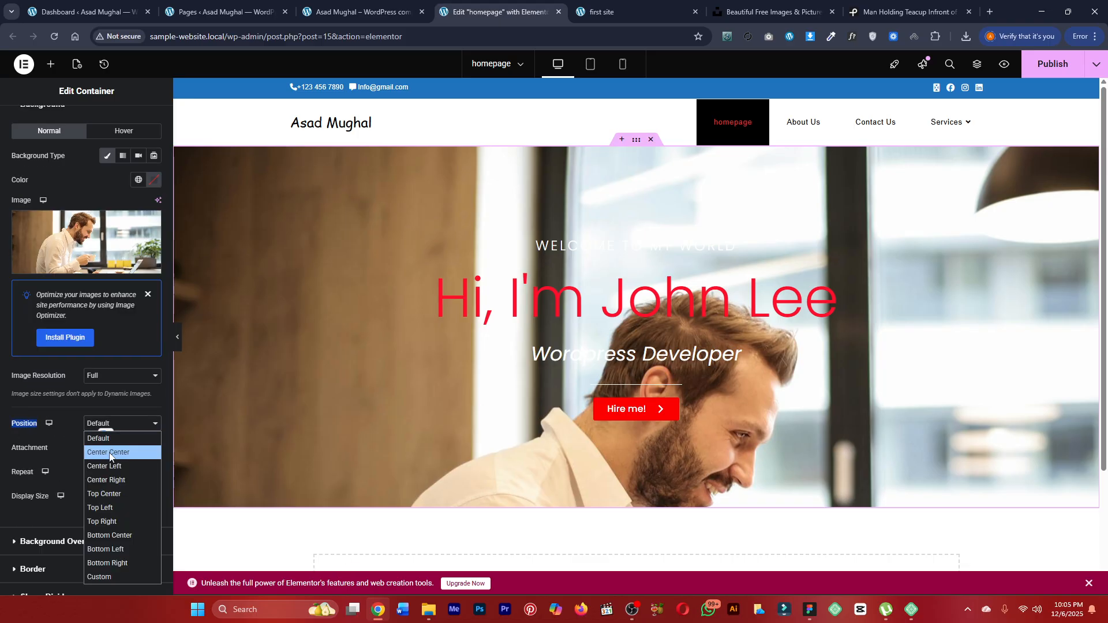
click(110, 454)
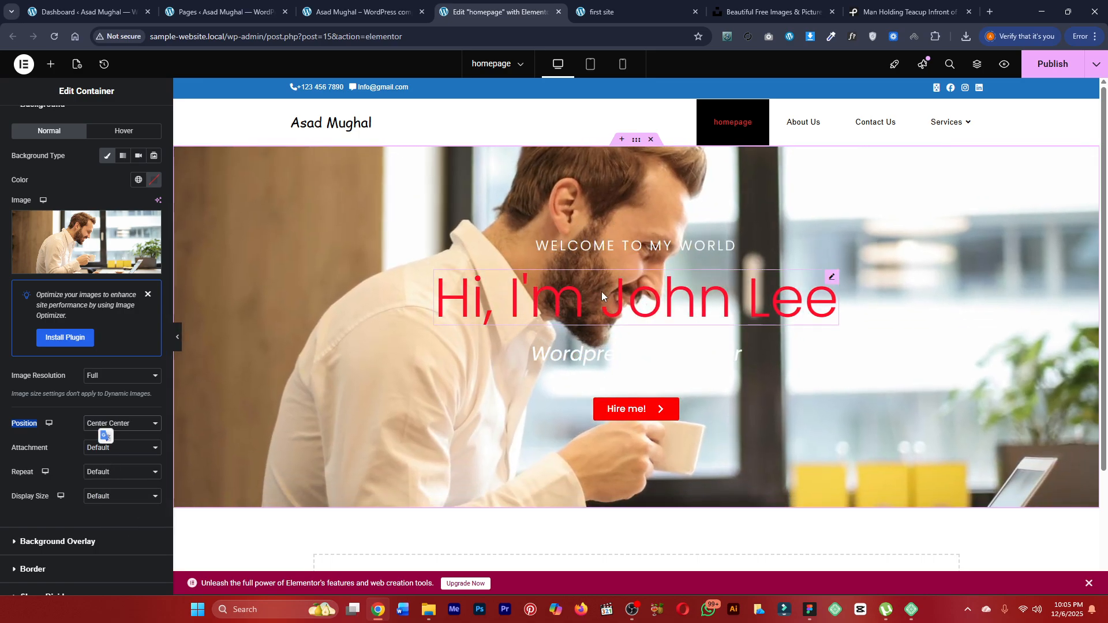
click(70, 431)
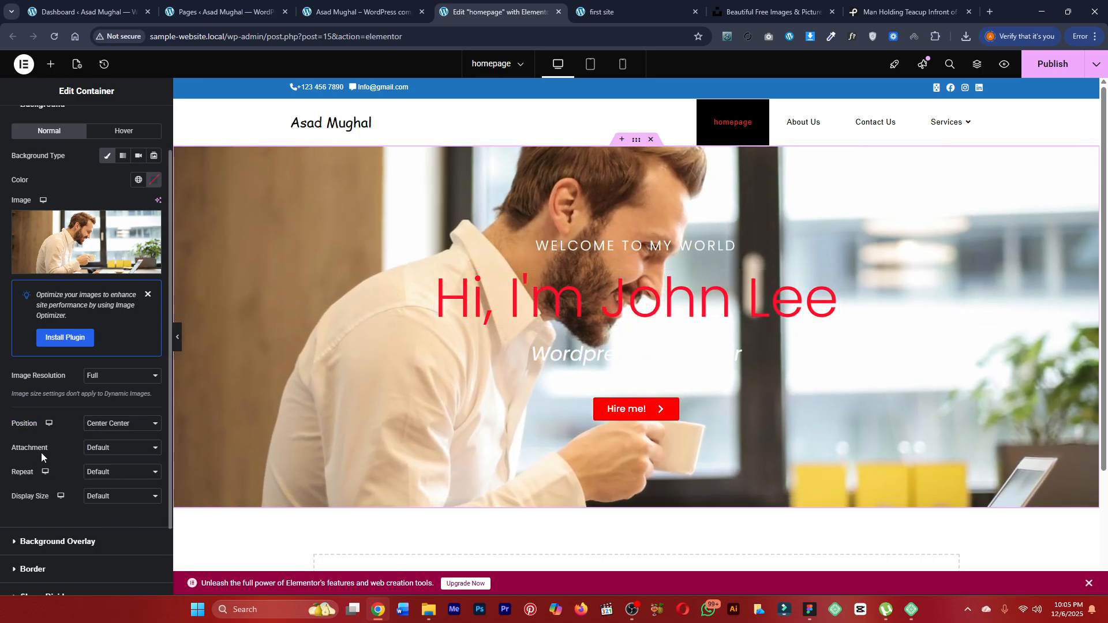
Keep the background image's attachment at Default, and set Repeat to No-repeat and Display Size to Cover.
click(110, 448)
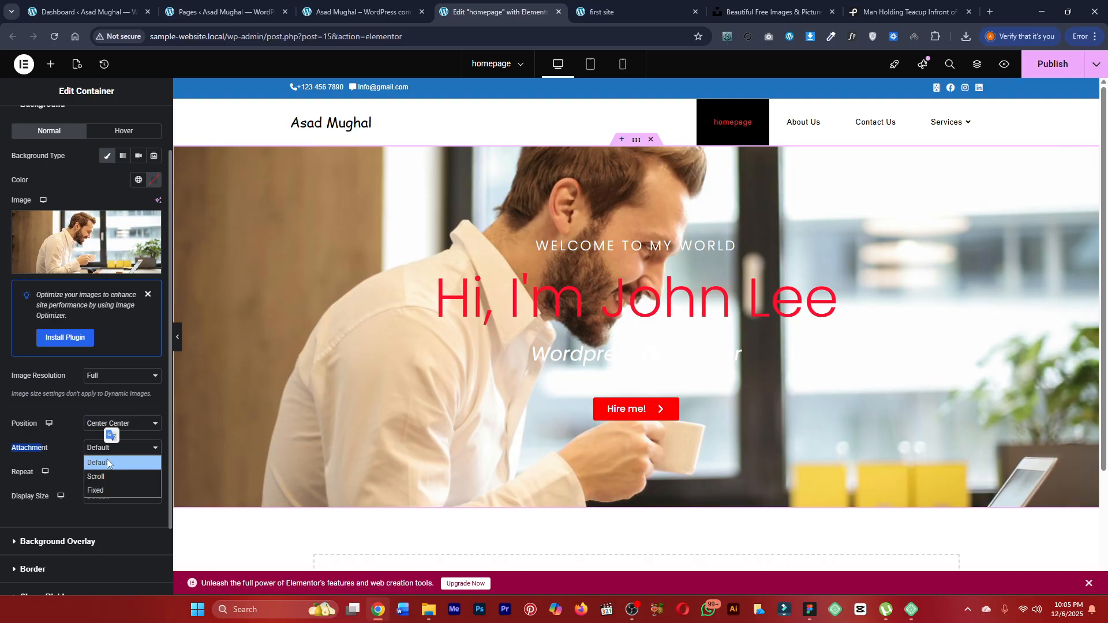
click(106, 459)
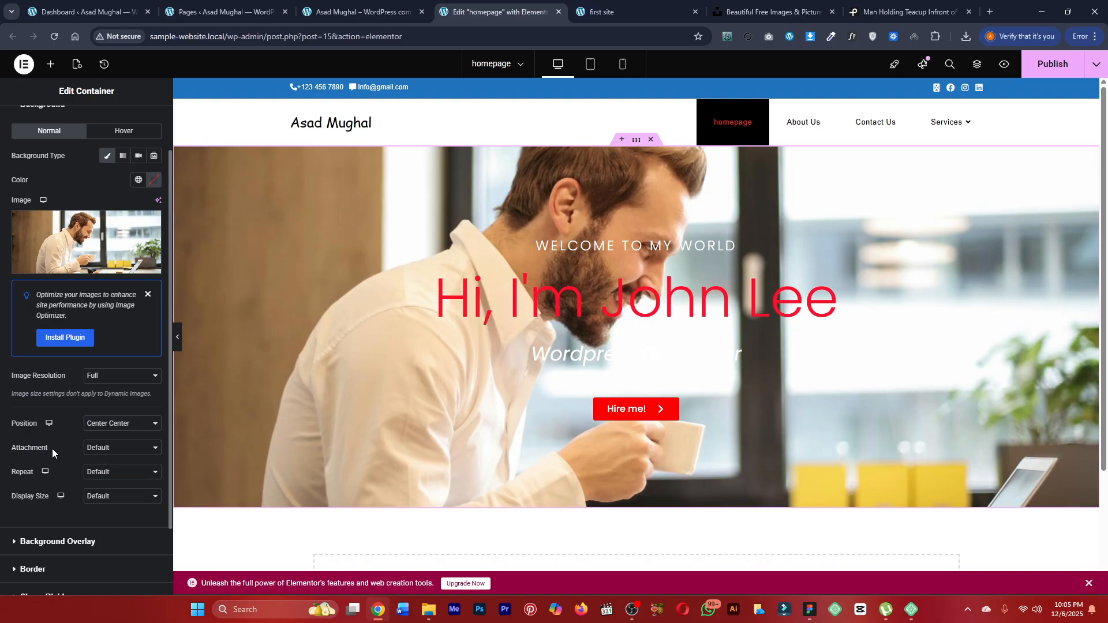
click(113, 473)
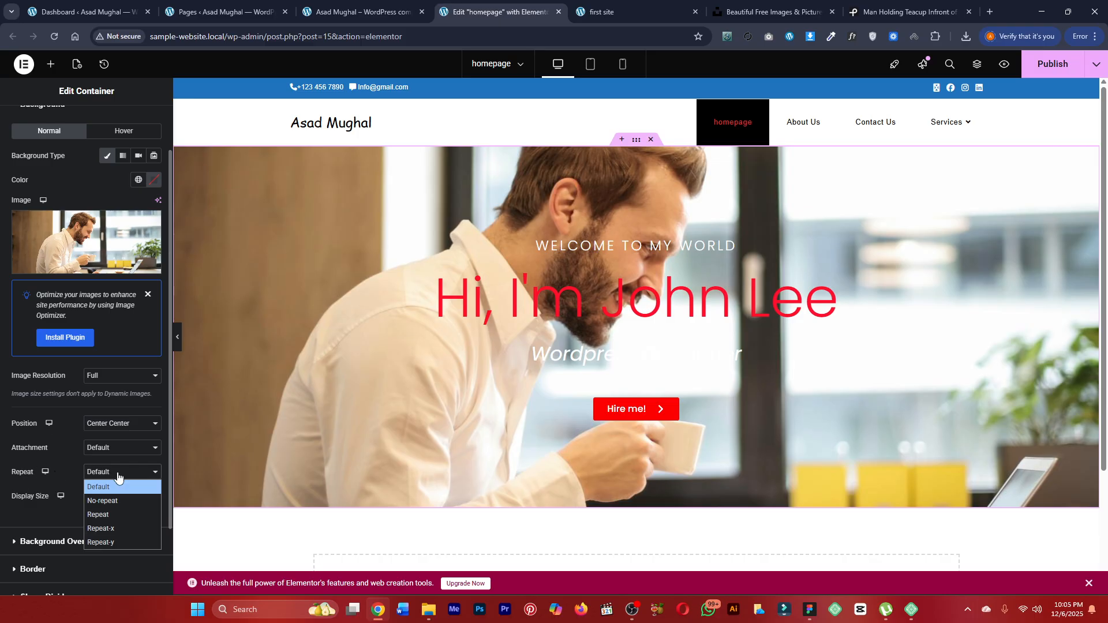
click(98, 494)
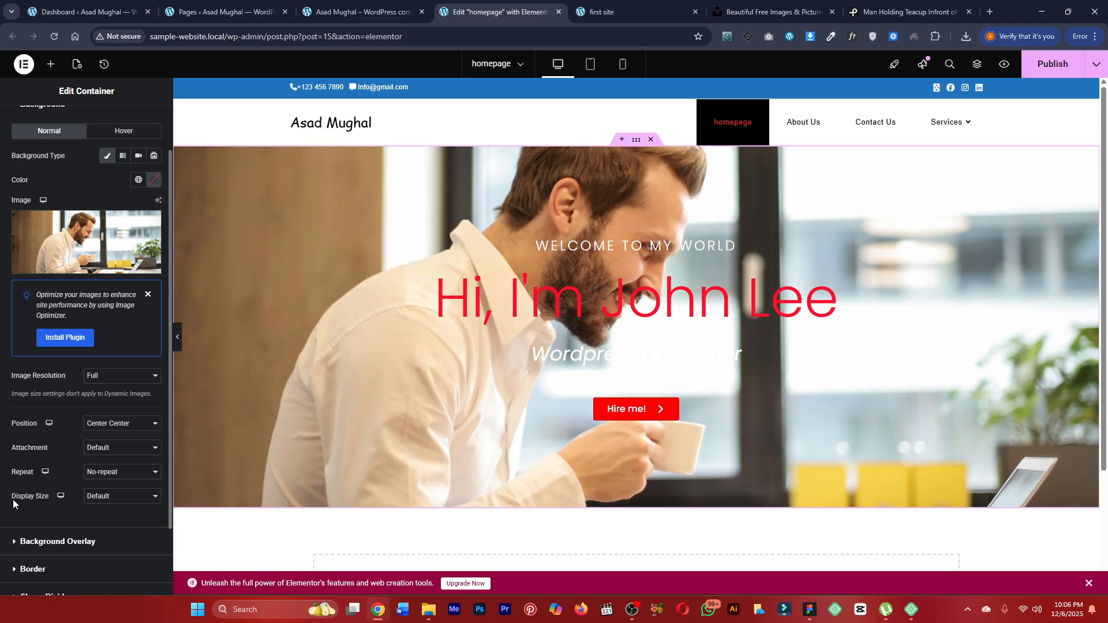
click(106, 502)
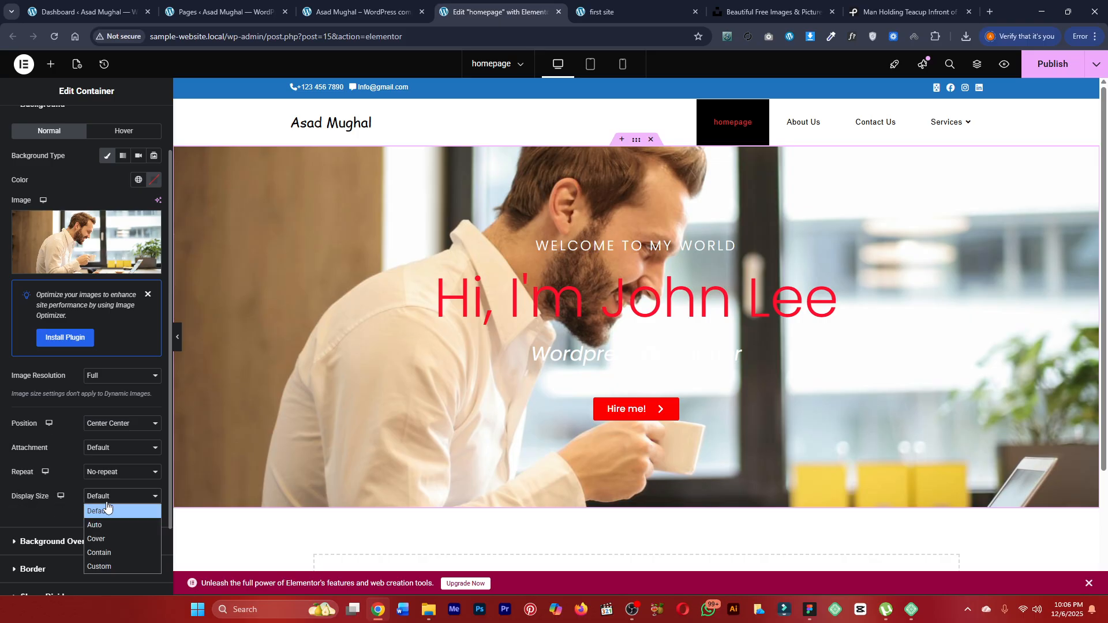
click(97, 539)
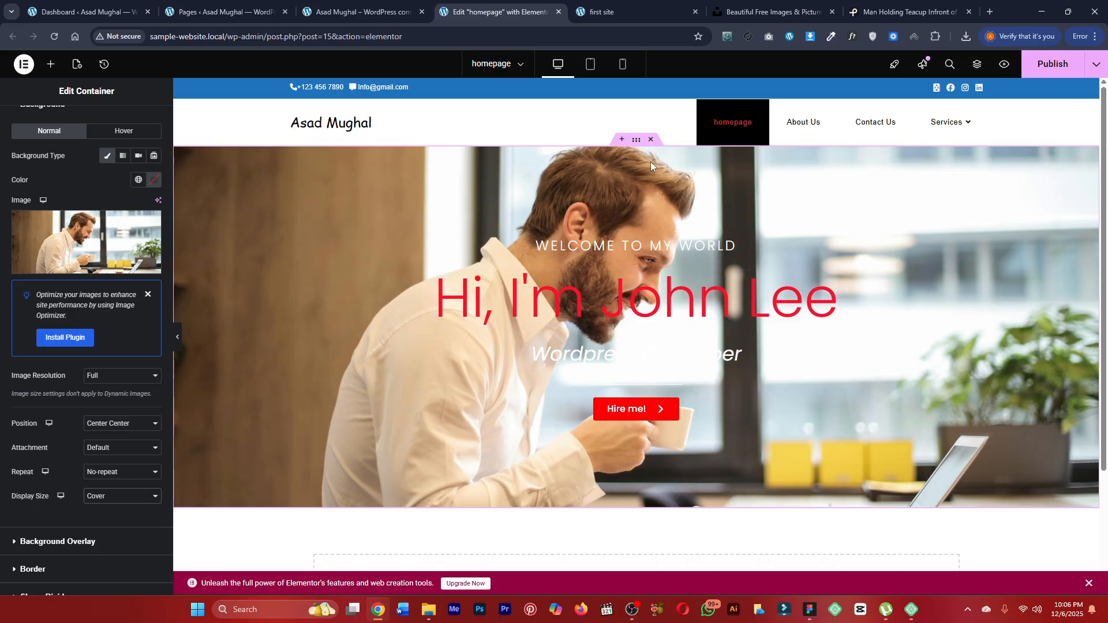
Try the Top Center position for the background image.
click(132, 424)
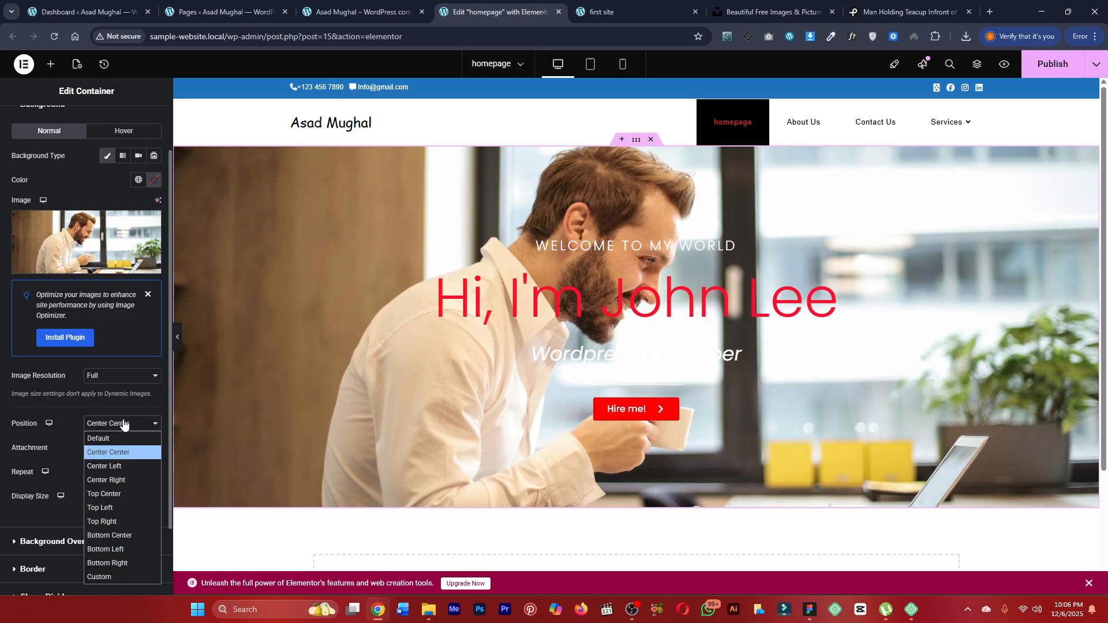
click(110, 494)
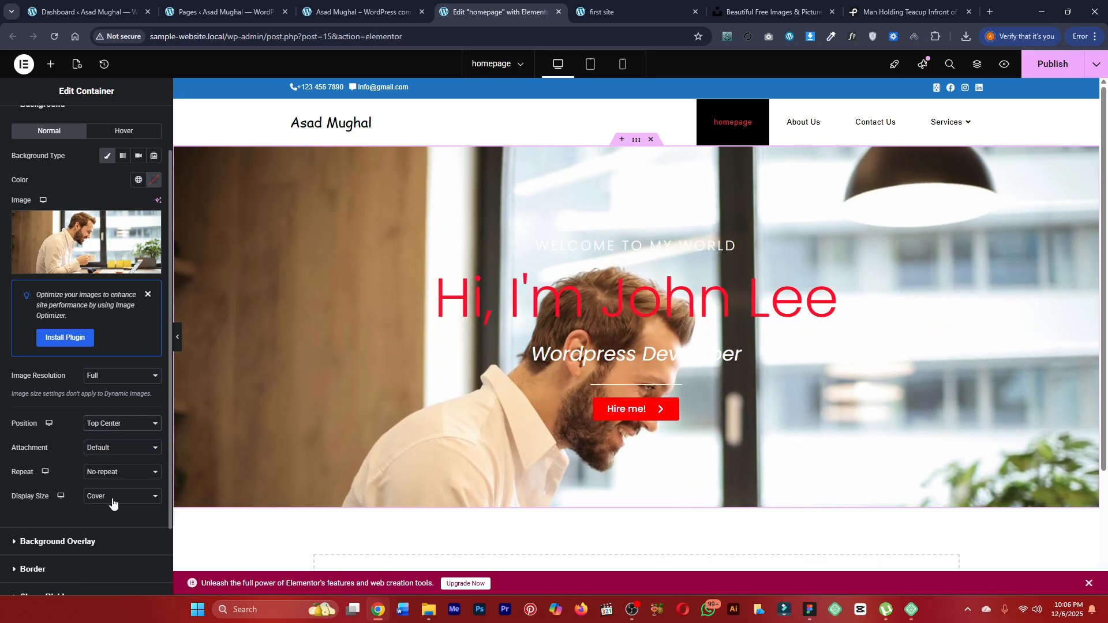
Set the background image's position to Custom, with X Position 0 px and Y Position about -157 px.
click(104, 430)
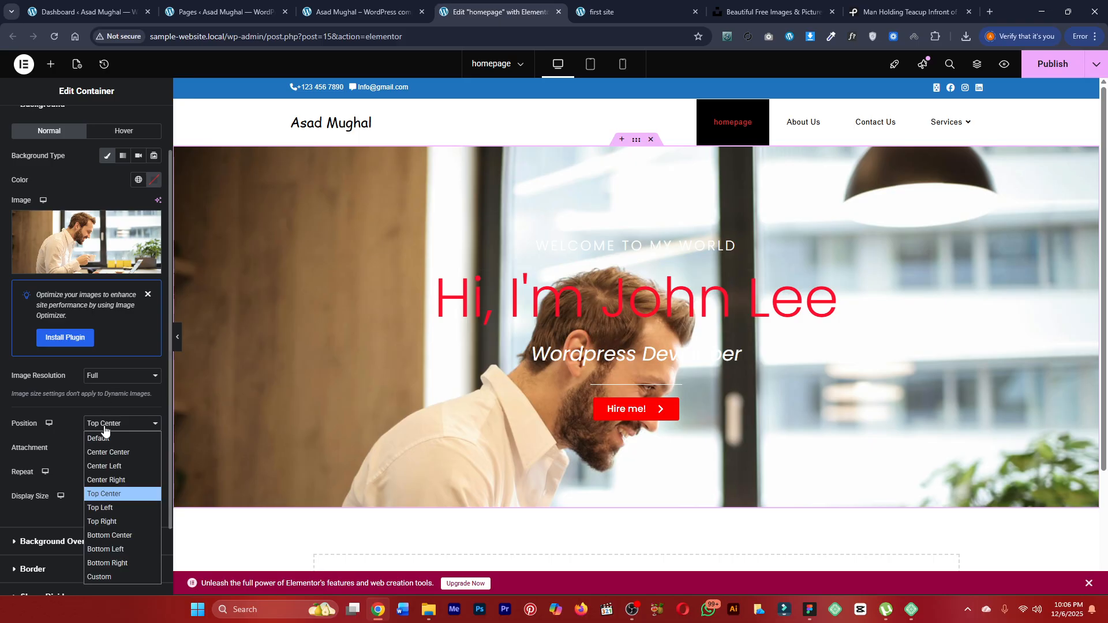
click(106, 577)
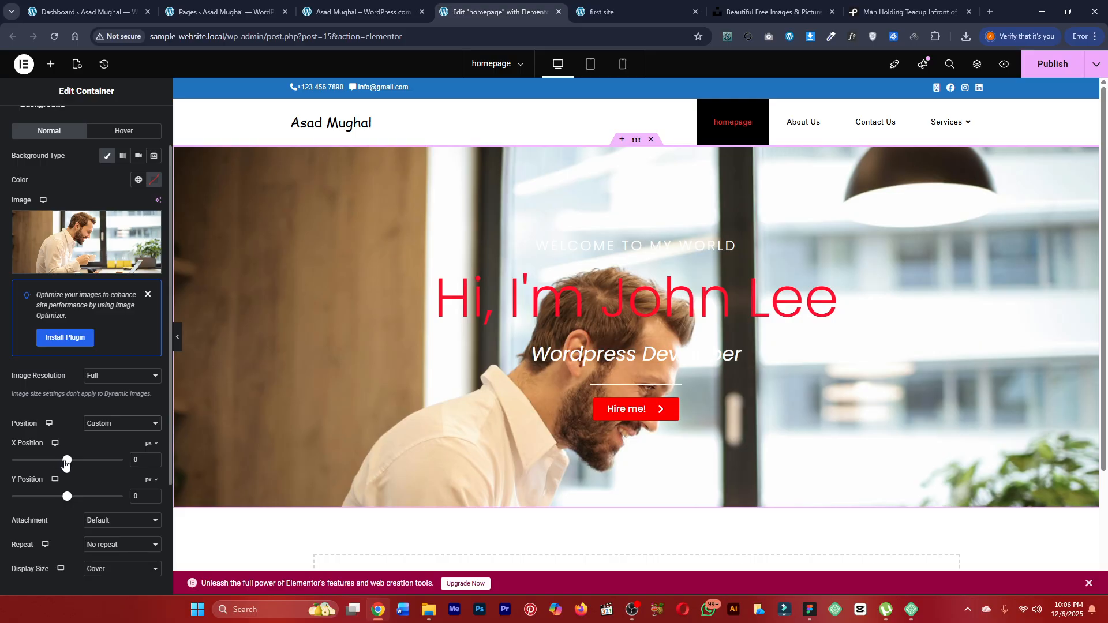
drag(67, 461, 64, 461)
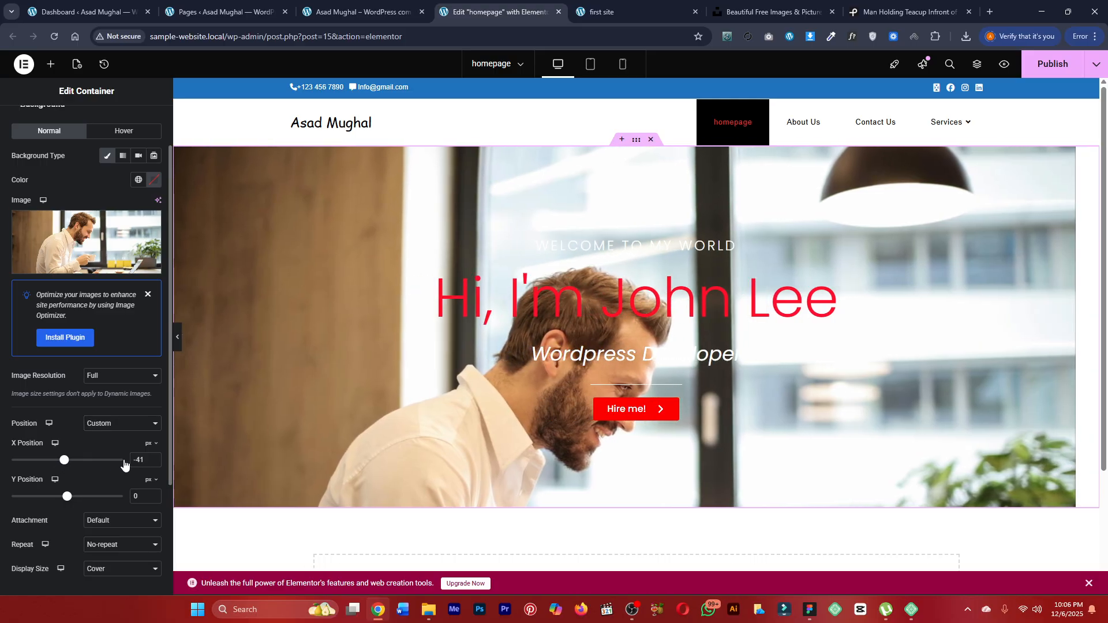
click(154, 458)
drag(144, 460, 135, 459)
click(137, 460)
key(BackSpace)
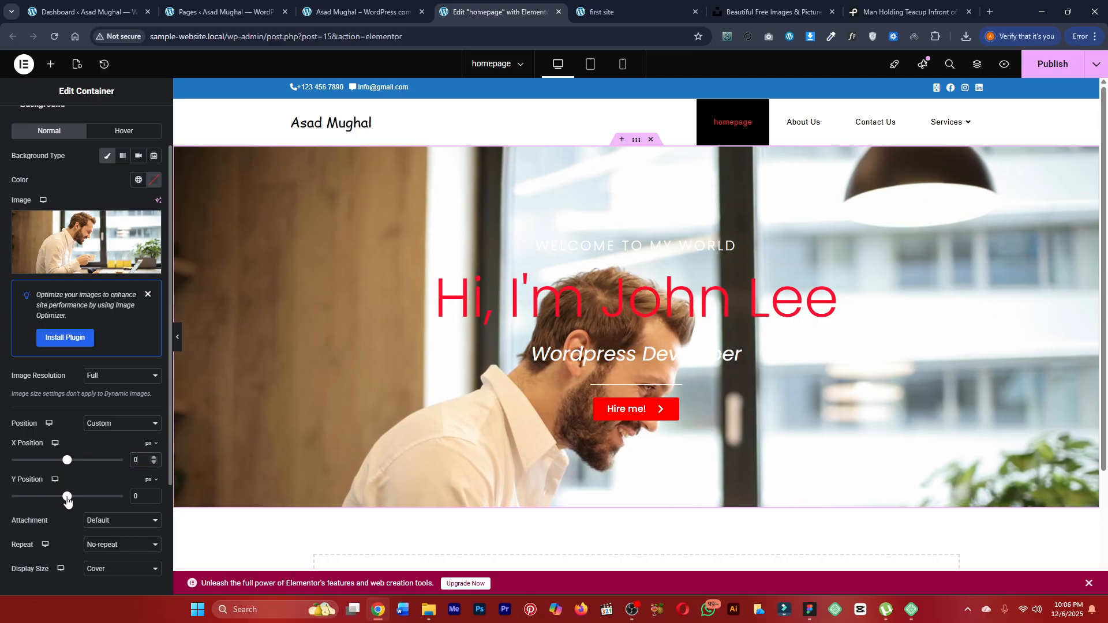
click(68, 499)
drag(68, 498, 56, 499)
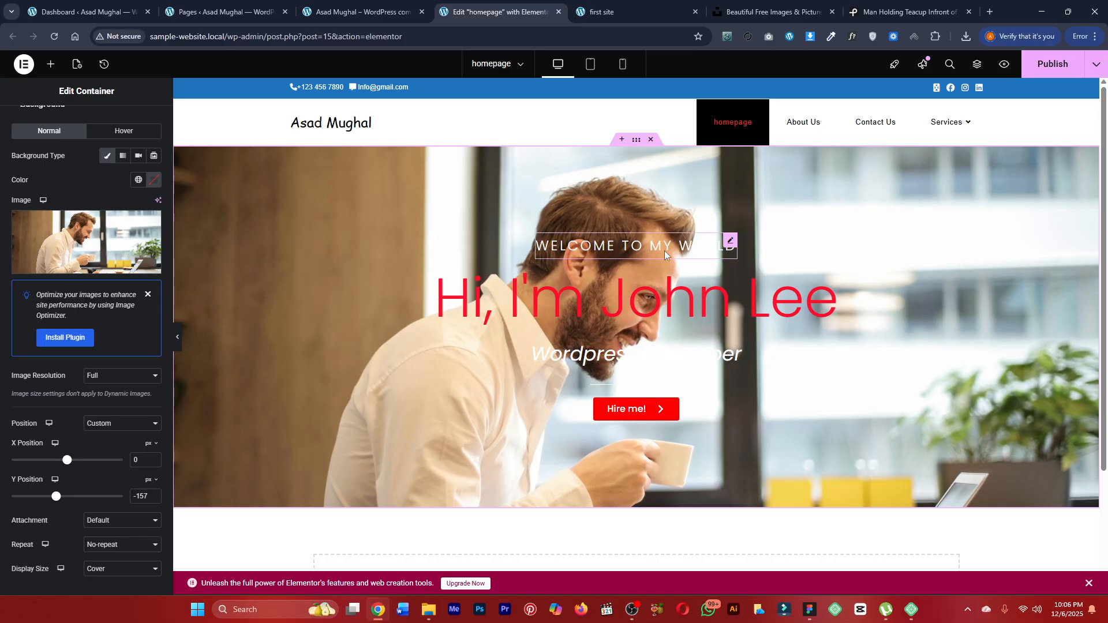
Add a Classic background overlay to the hero container in black, #000000.
scroll(28, 458, down, 3)
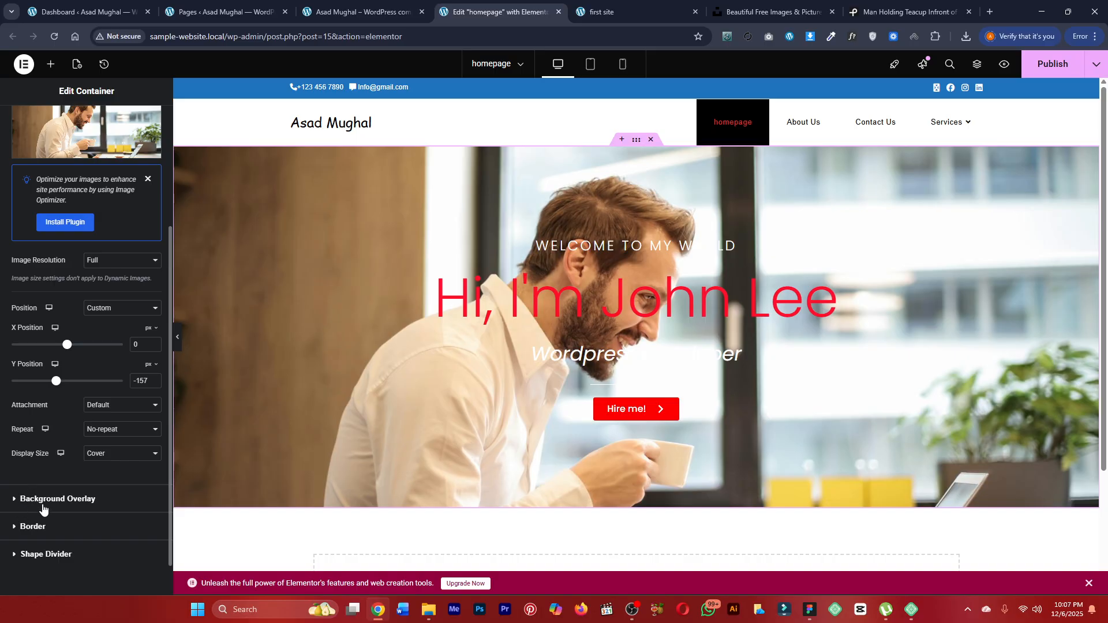
click(77, 498)
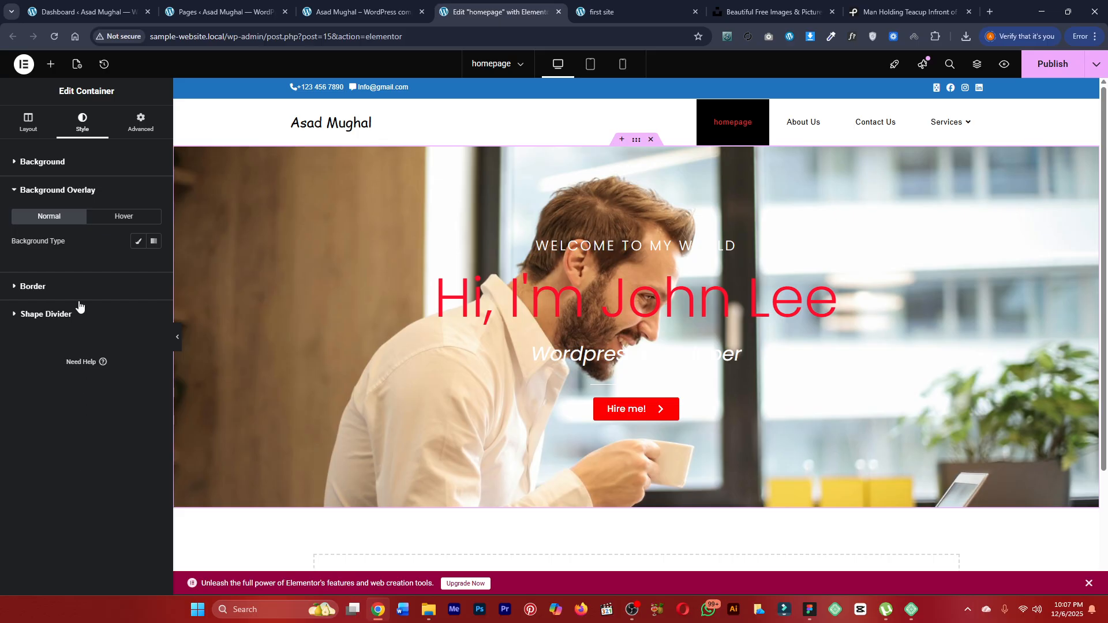
click(136, 242)
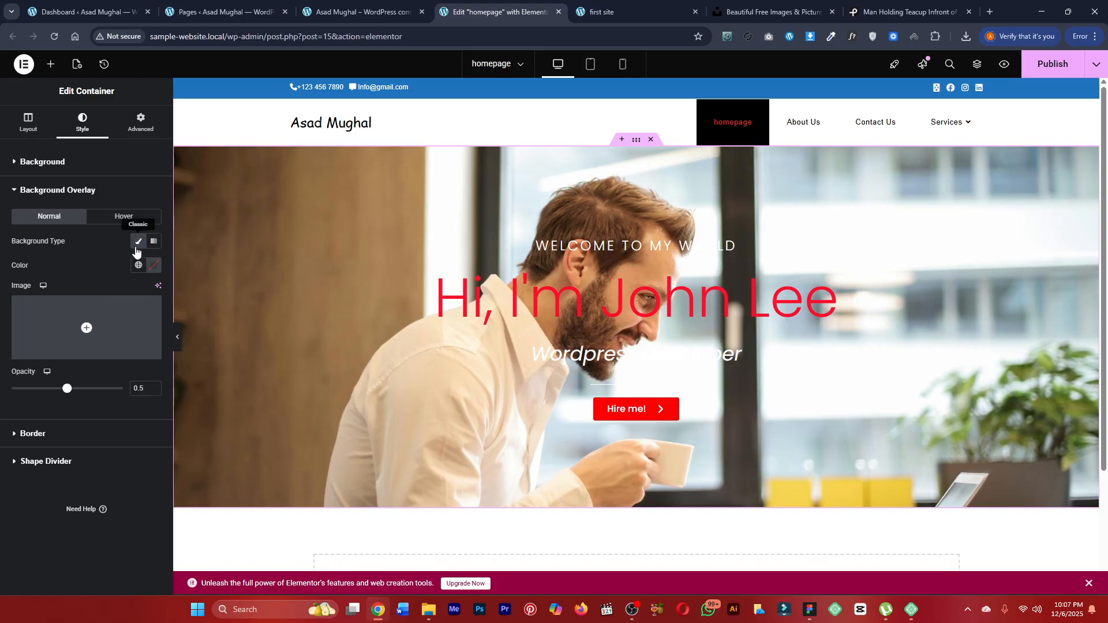
click(154, 265)
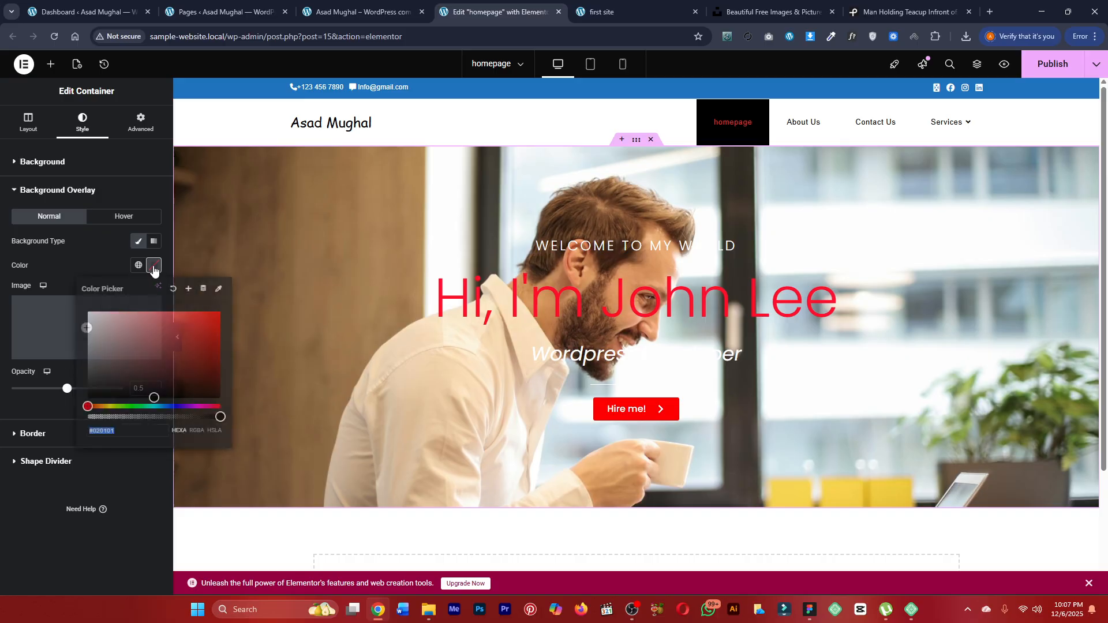
drag(123, 338, 61, 410)
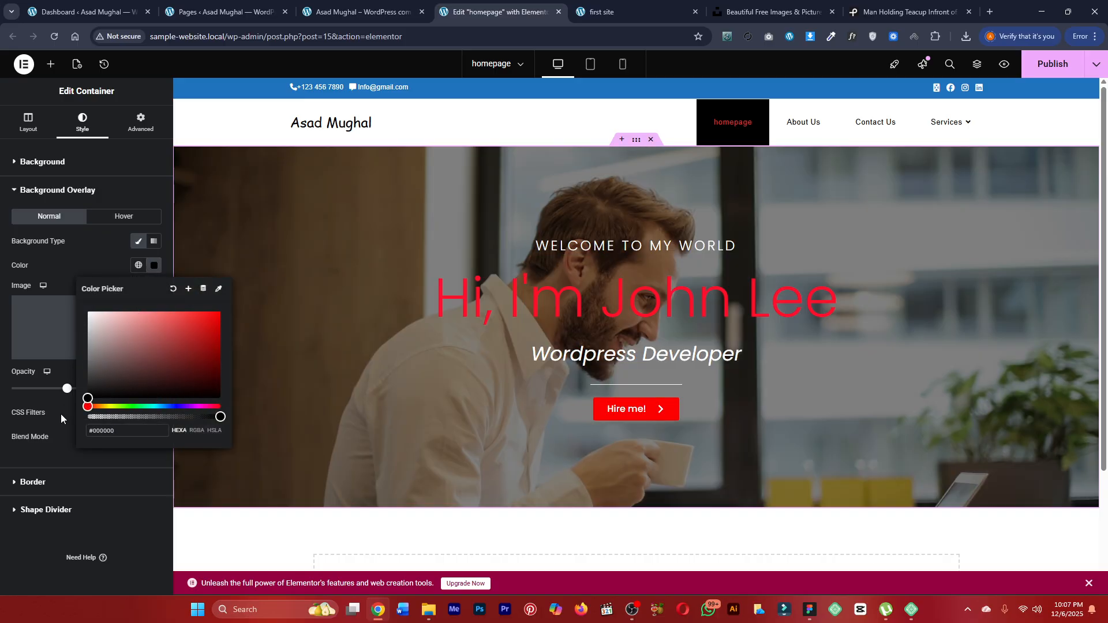
click(108, 249)
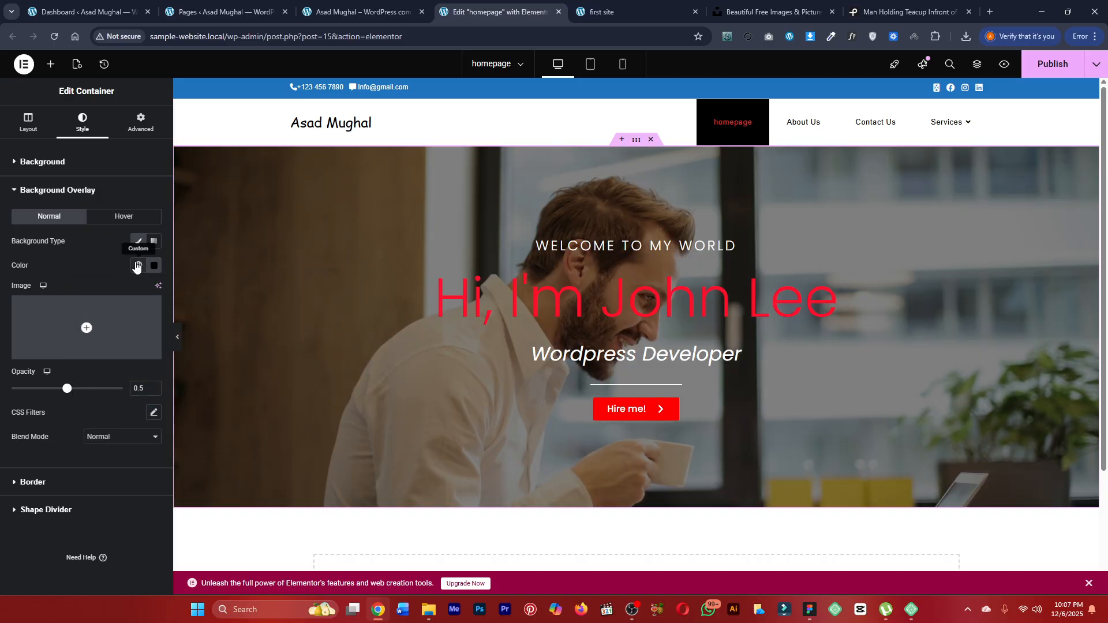
Set the hero container's background overlay opacity to 0.75.
mouse_move(89, 341)
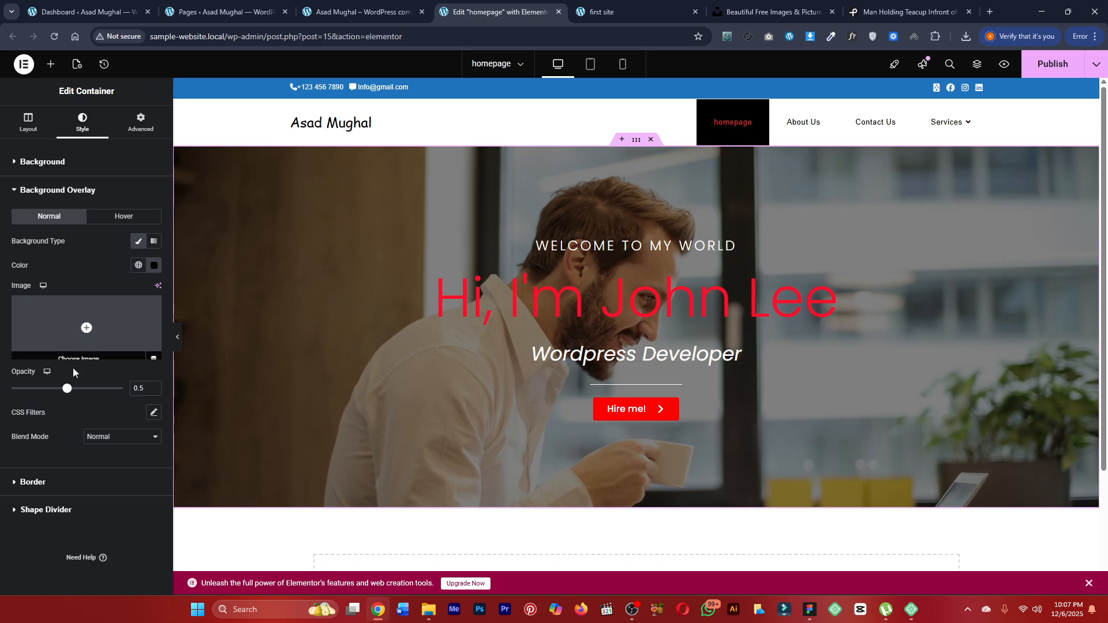
drag(68, 392, 96, 394)
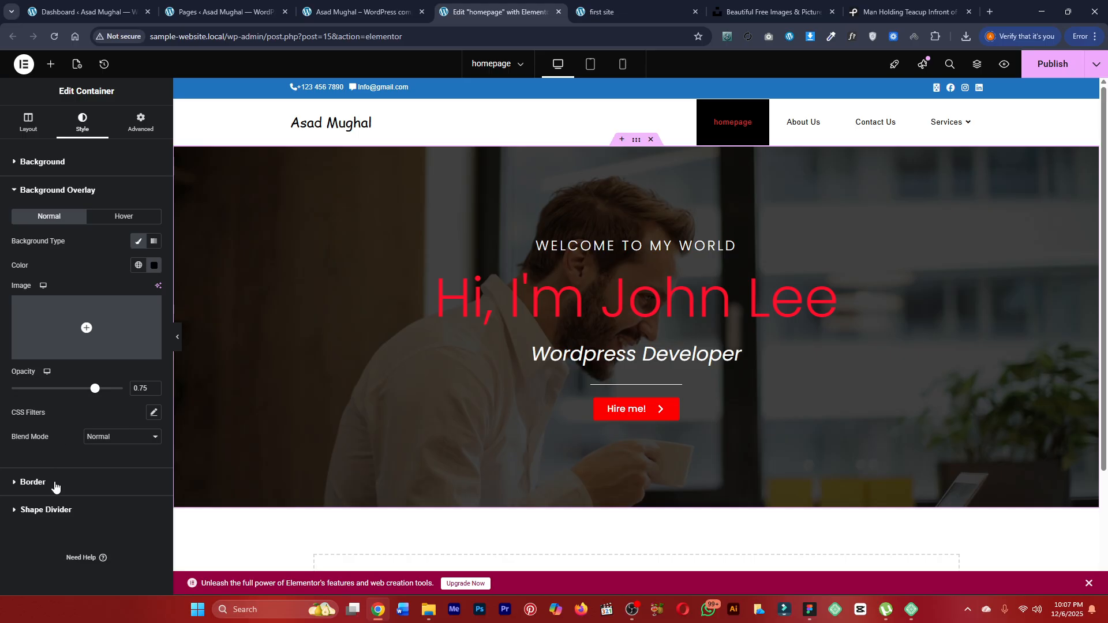
Try a Solid 10 px border and a box shadow on the hero container, returning both to their defaults.
click(55, 483)
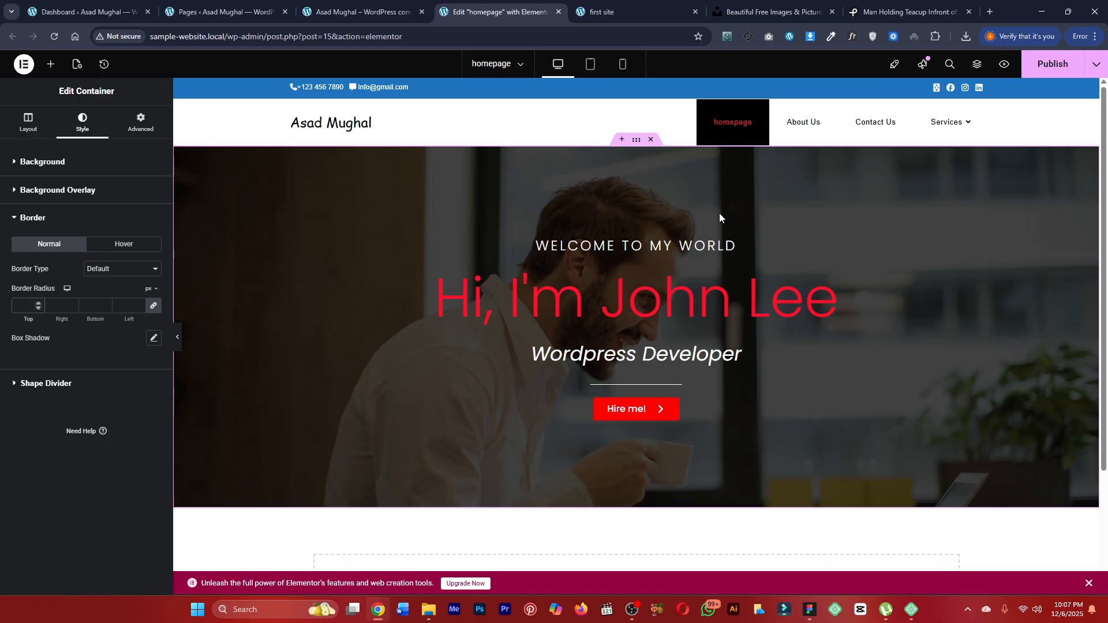
click(121, 269)
click(118, 307)
click(24, 309)
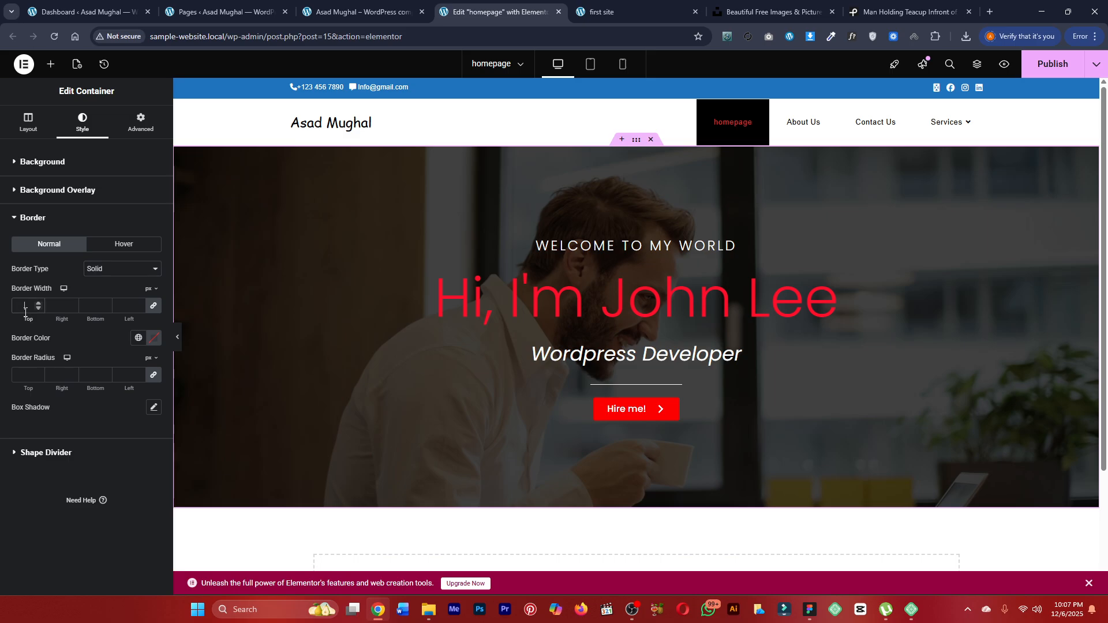
text(10)
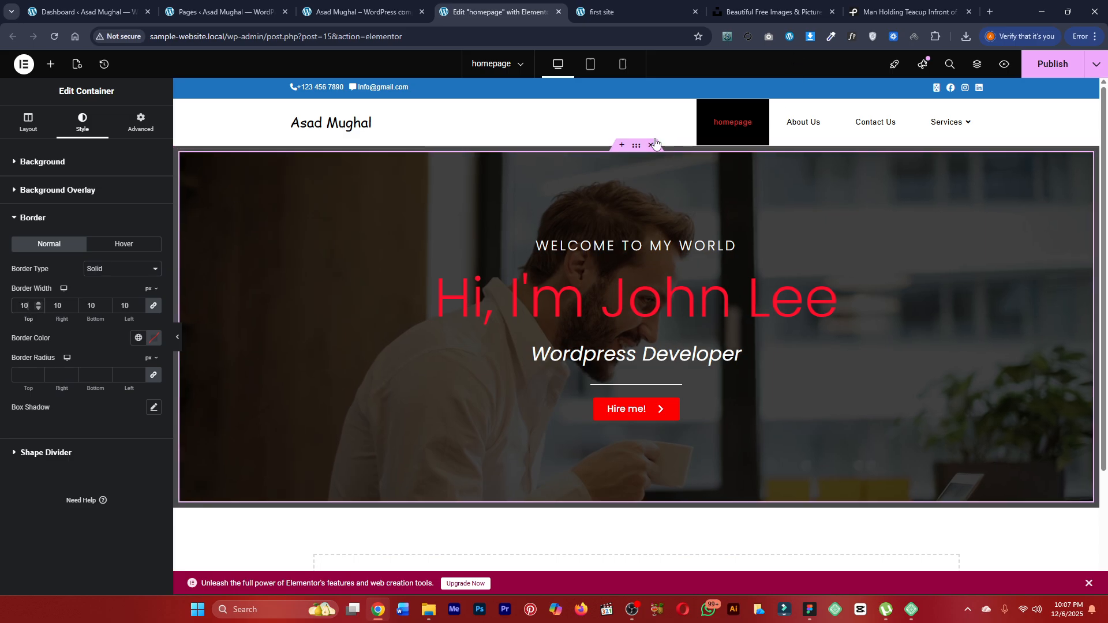
click(122, 270)
click(121, 284)
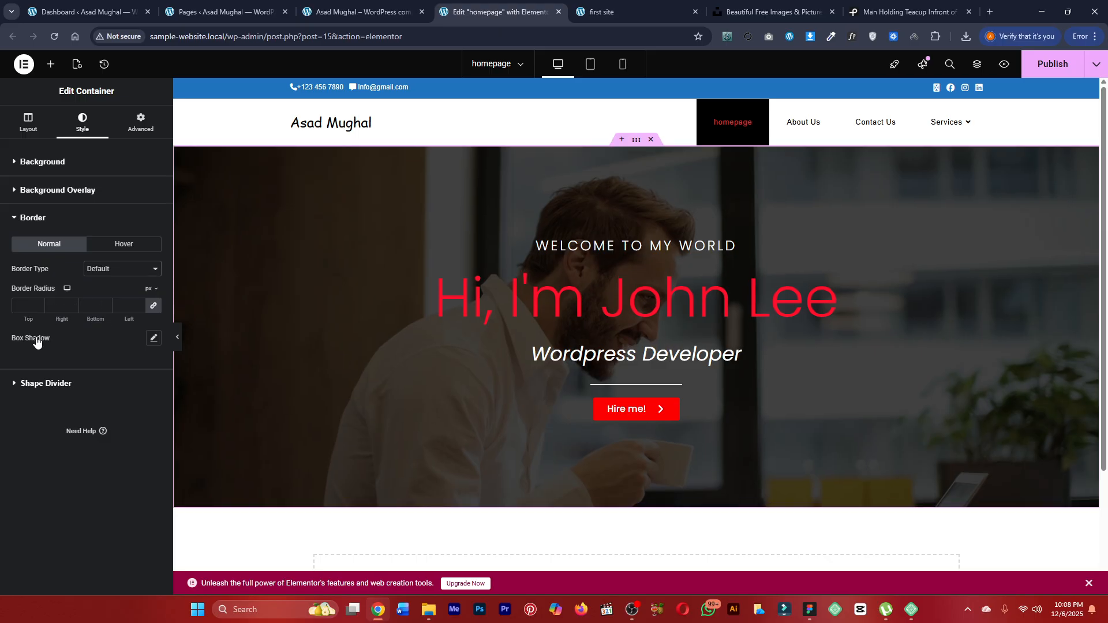
click(154, 339)
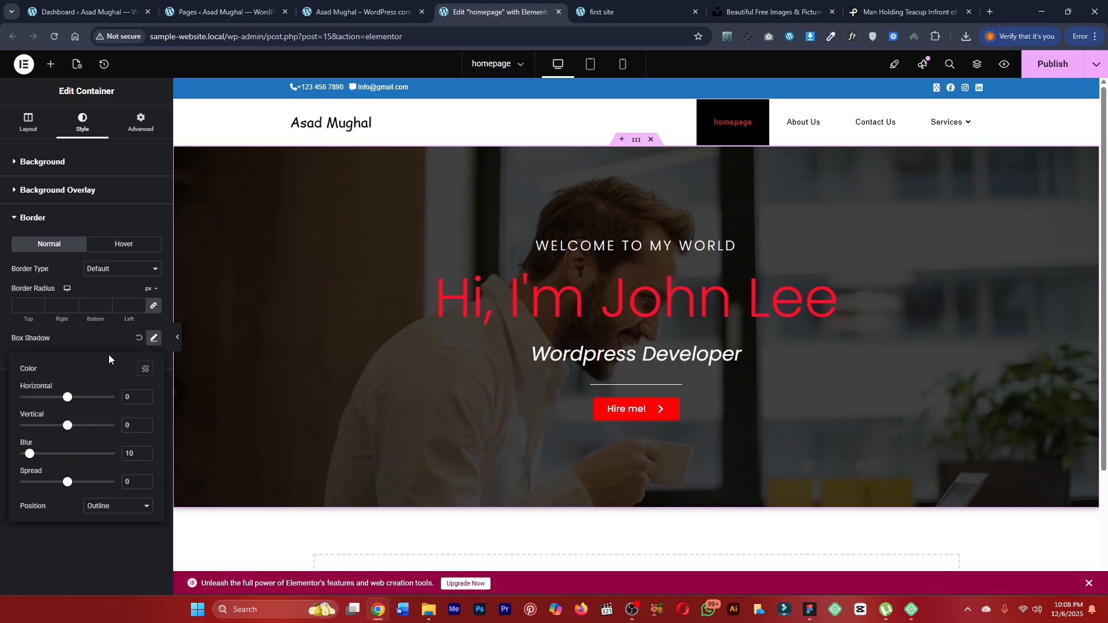
click(140, 341)
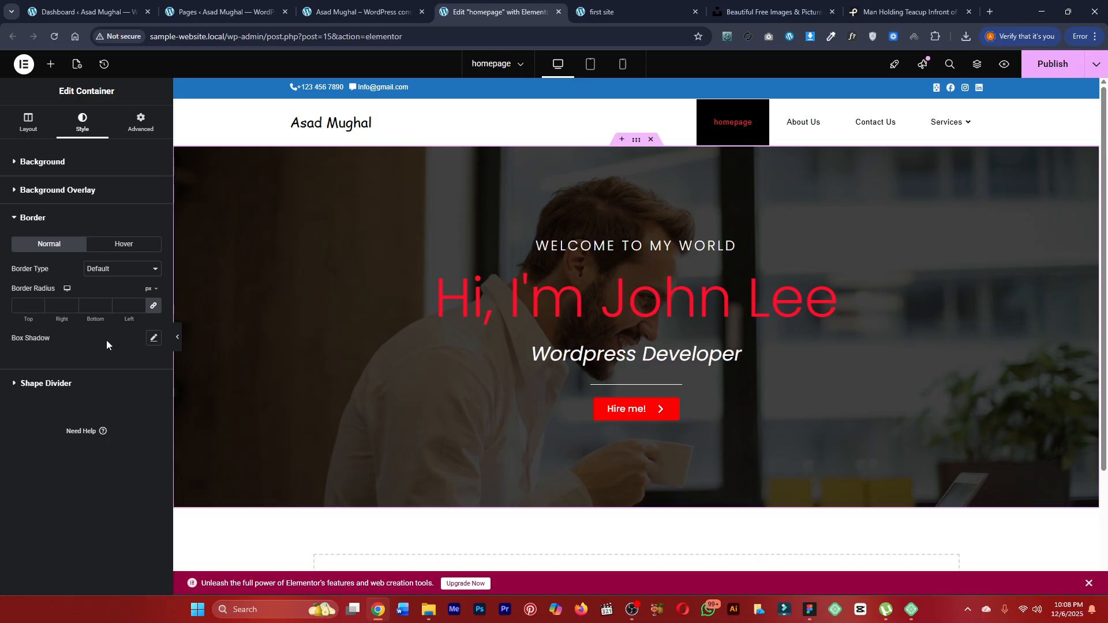
Publish the homepage, view its preview in the browser, and return to the editor.
click(1044, 67)
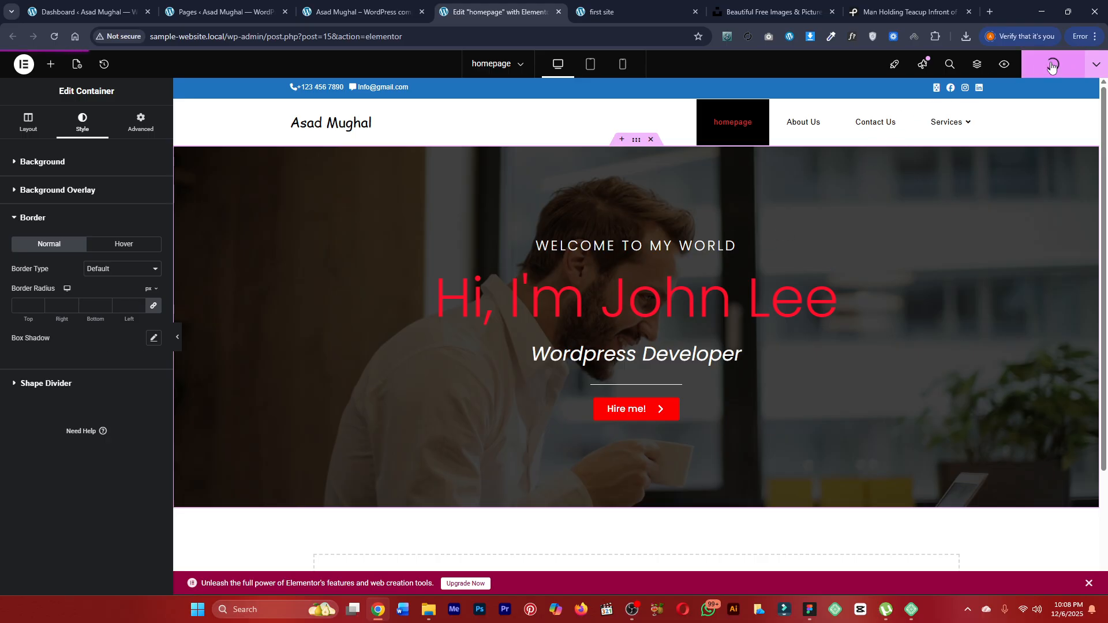
click(1004, 64)
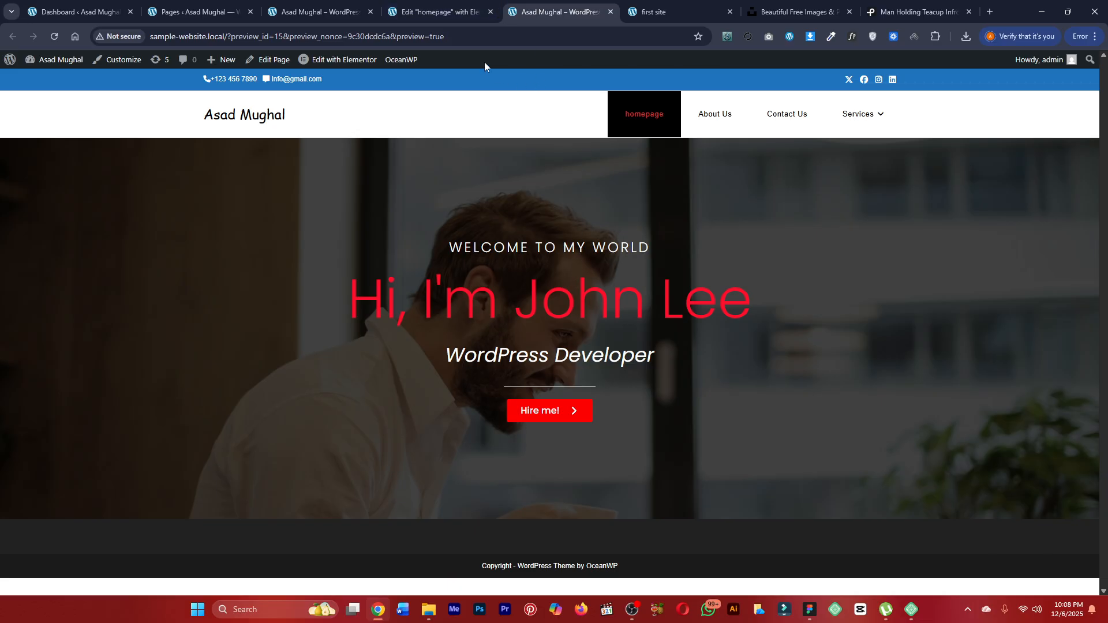
click(437, 5)
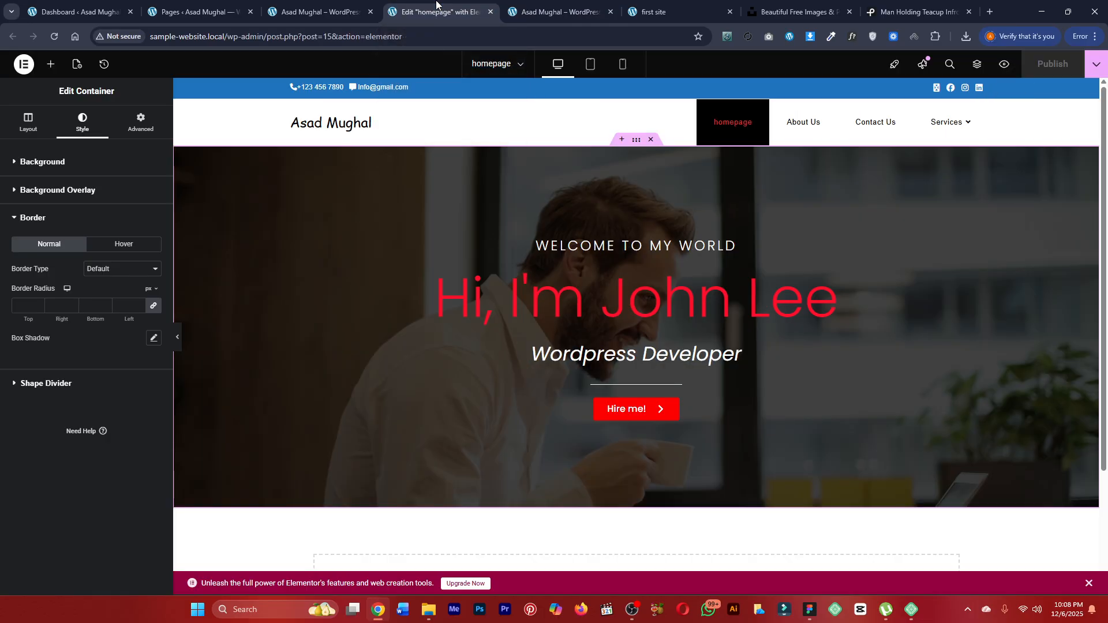
Add a symmetrical triangle shape divider along the hero container's bottom edge, with a height of 72 px.
click(53, 384)
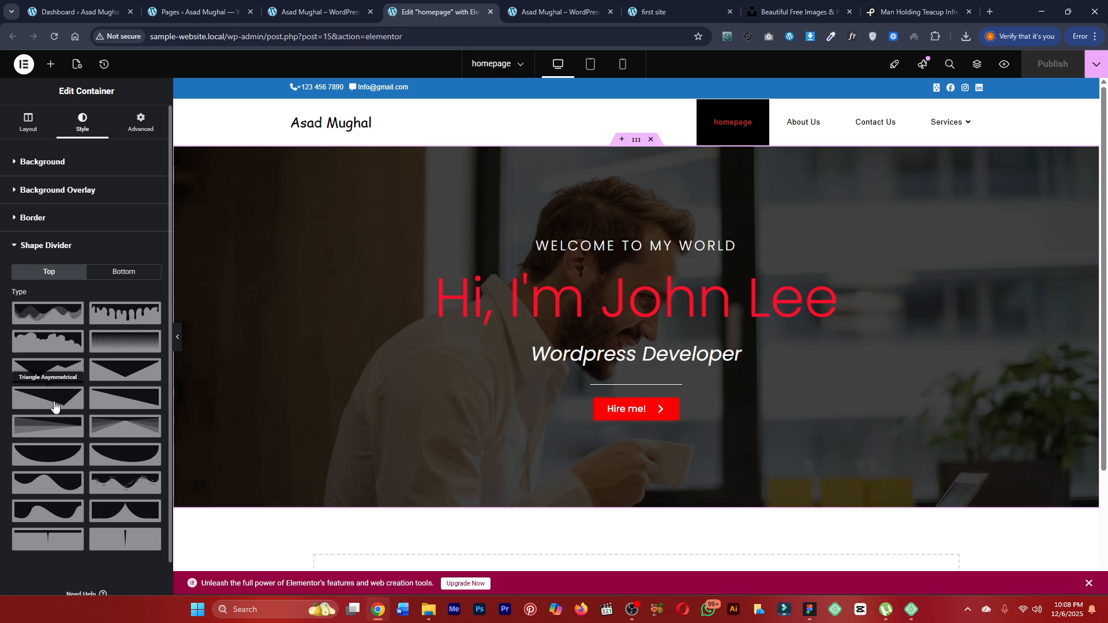
click(107, 275)
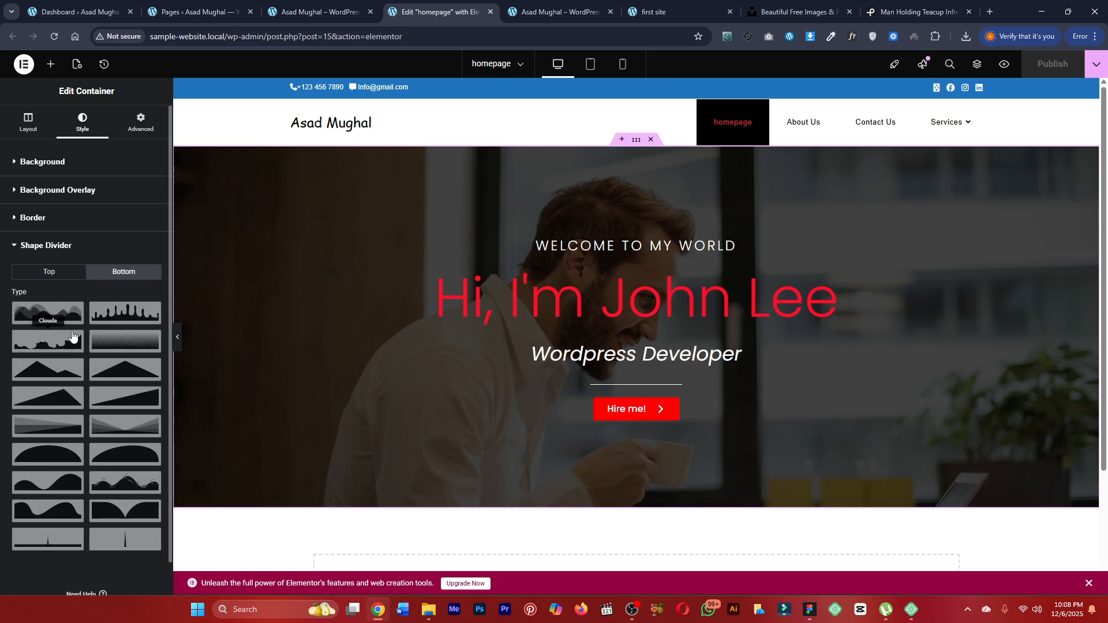
click(51, 372)
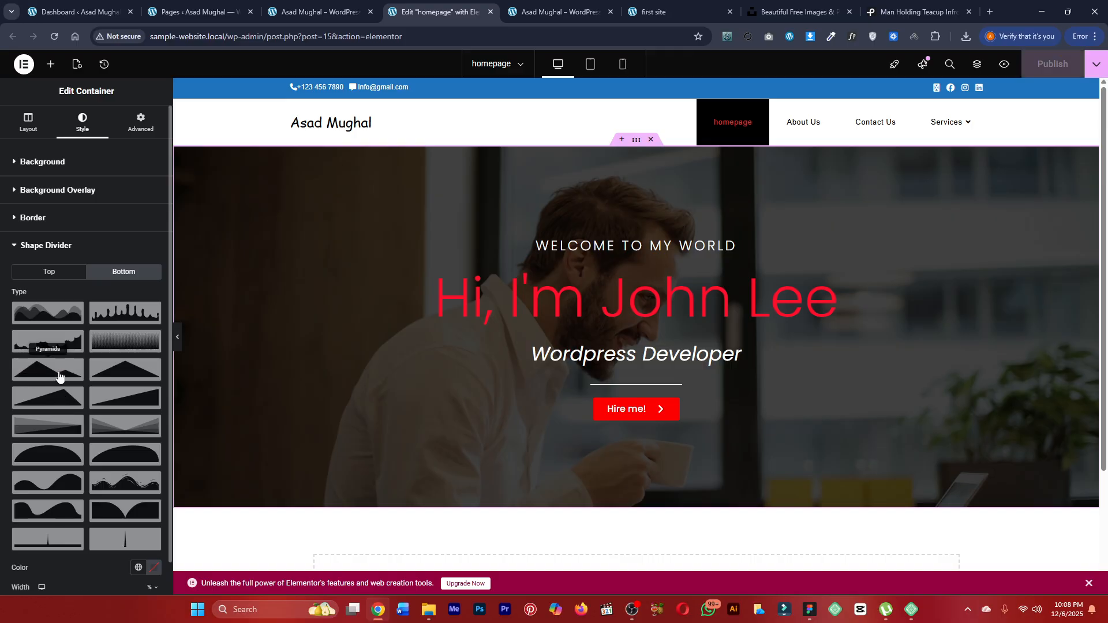
click(137, 374)
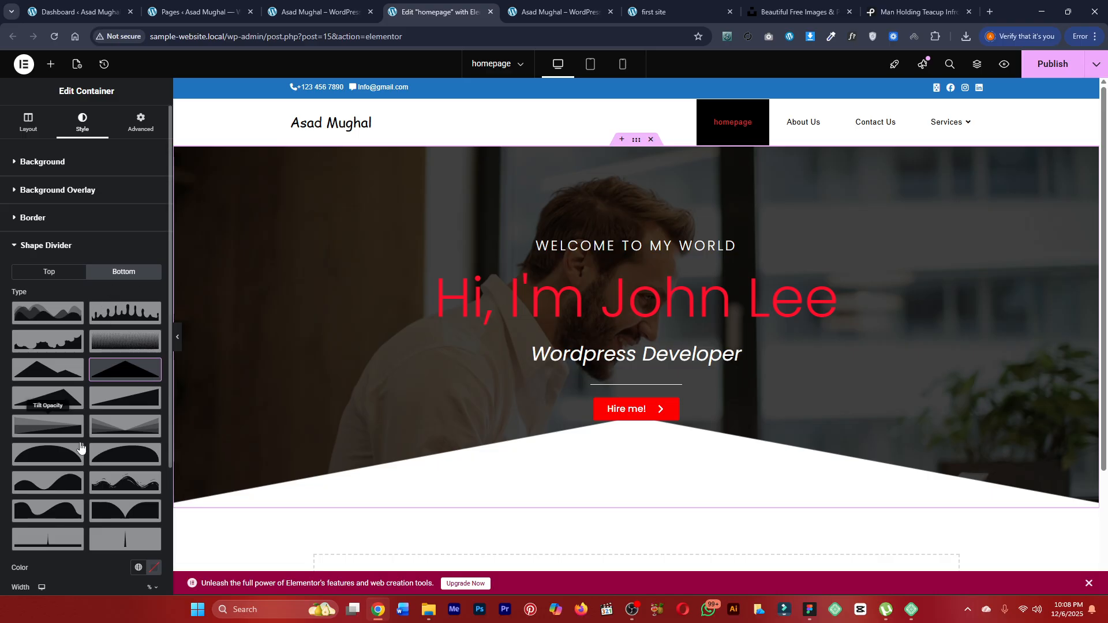
scroll(43, 472, down, 3)
drag(12, 433, 27, 470)
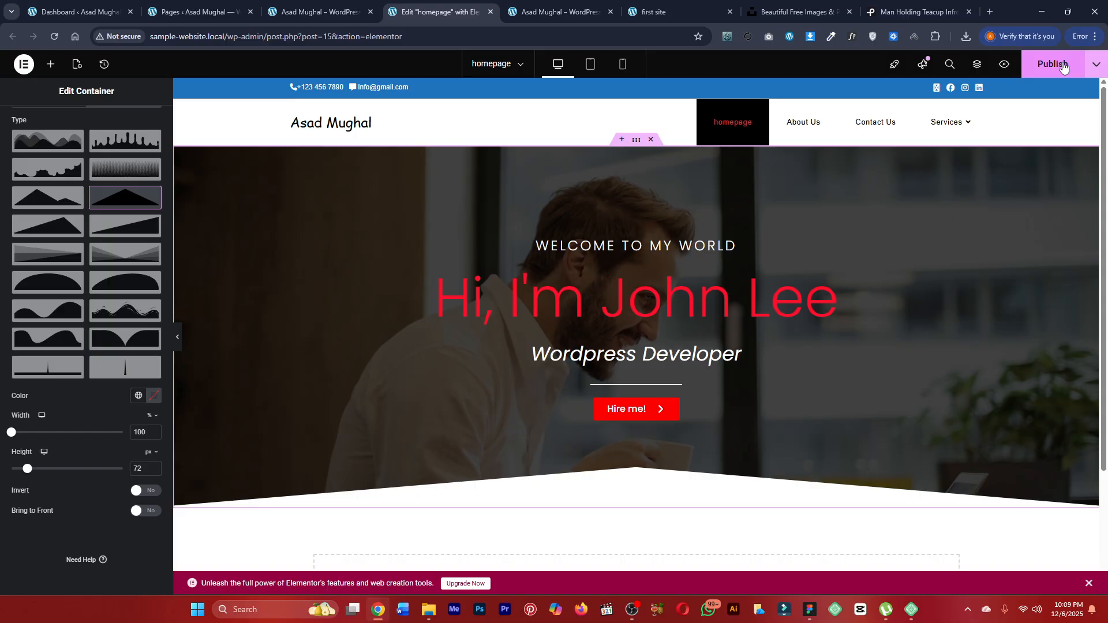
Examine the reference site's sections from the hero to the footer, including the dividers around My Projects.
click(569, 11)
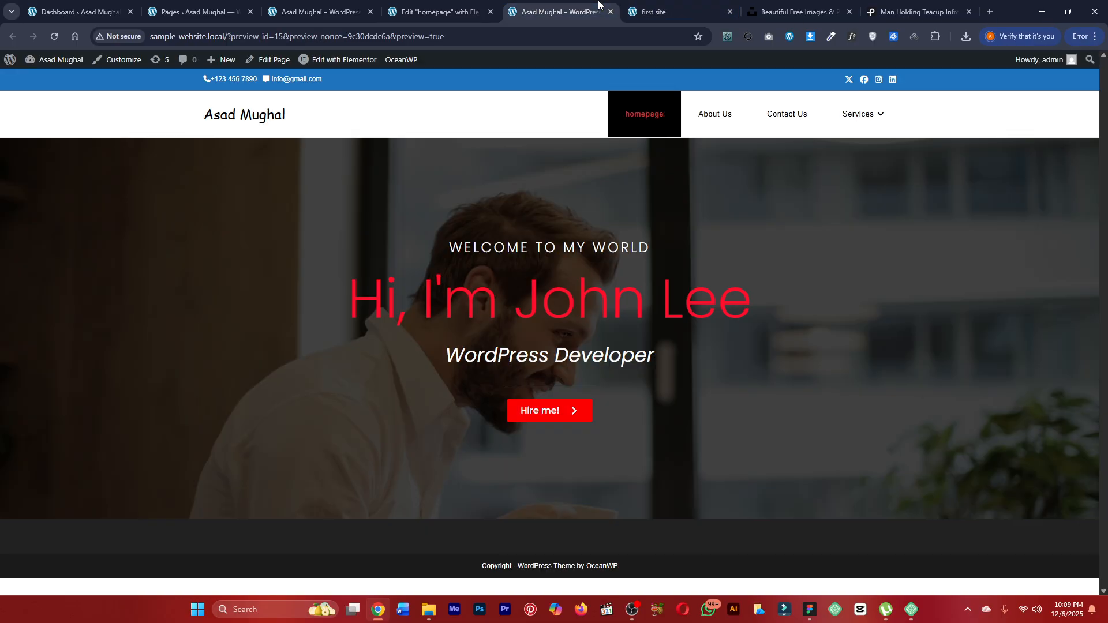
click(657, 5)
scroll(572, 190, down, 20)
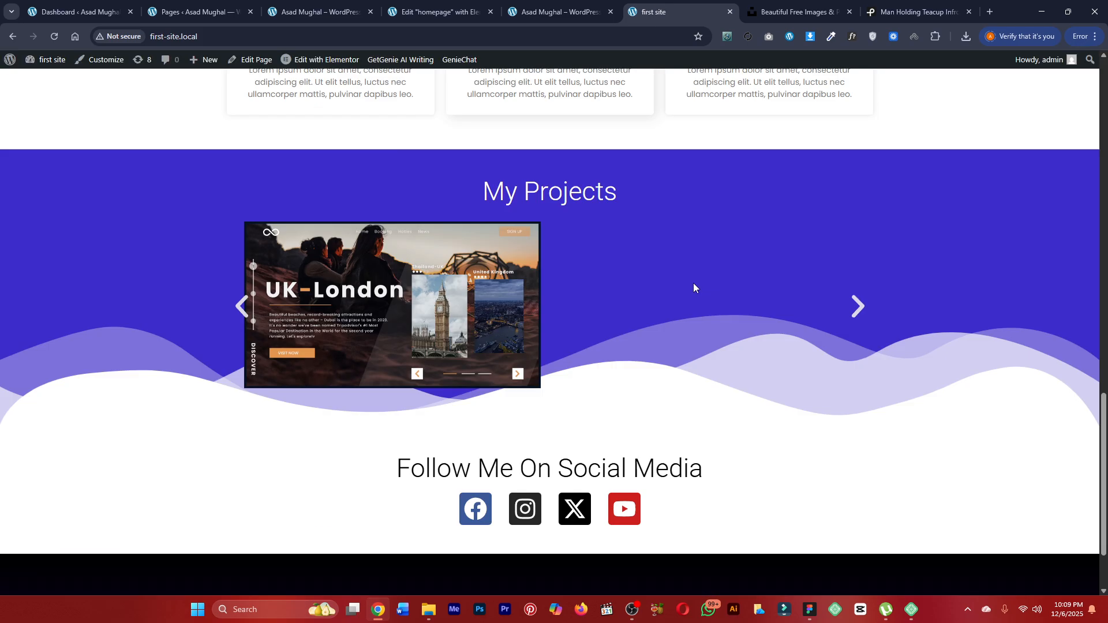
scroll(694, 287, down, 3)
scroll(774, 366, up, 20)
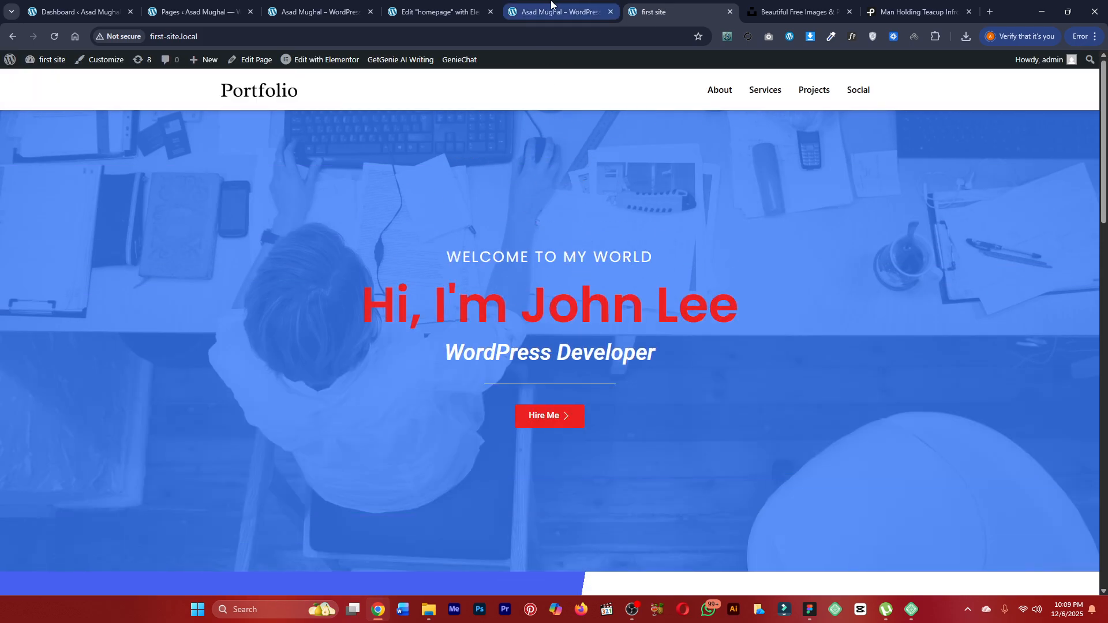
Return to the homepage editor and publish the hero section with its bottom shape divider.
click(551, 5)
click(482, 5)
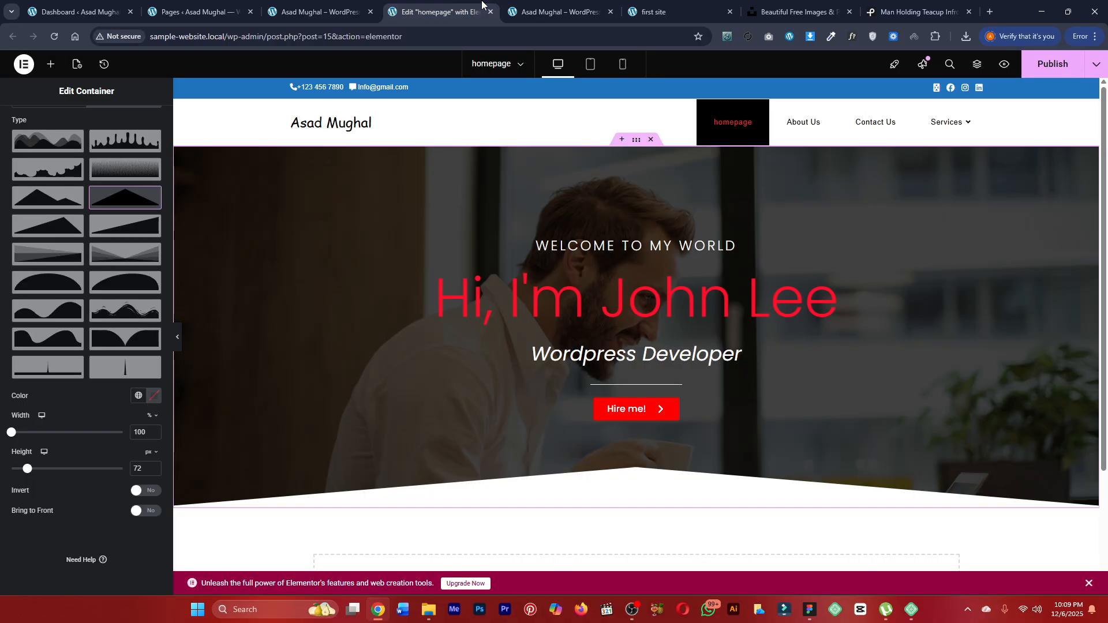
click(1058, 69)
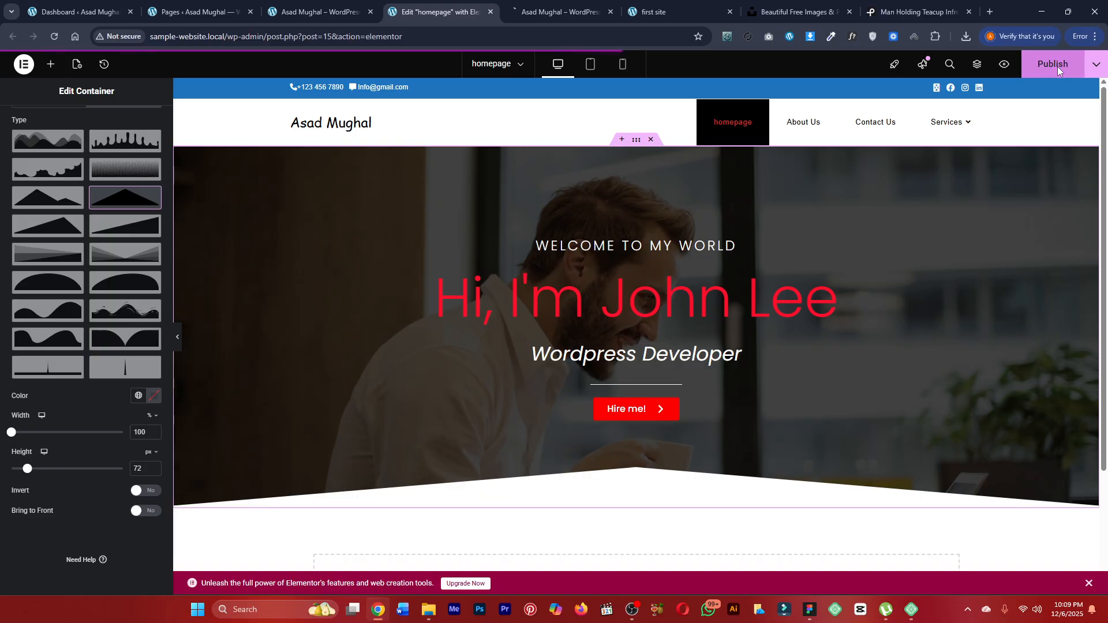